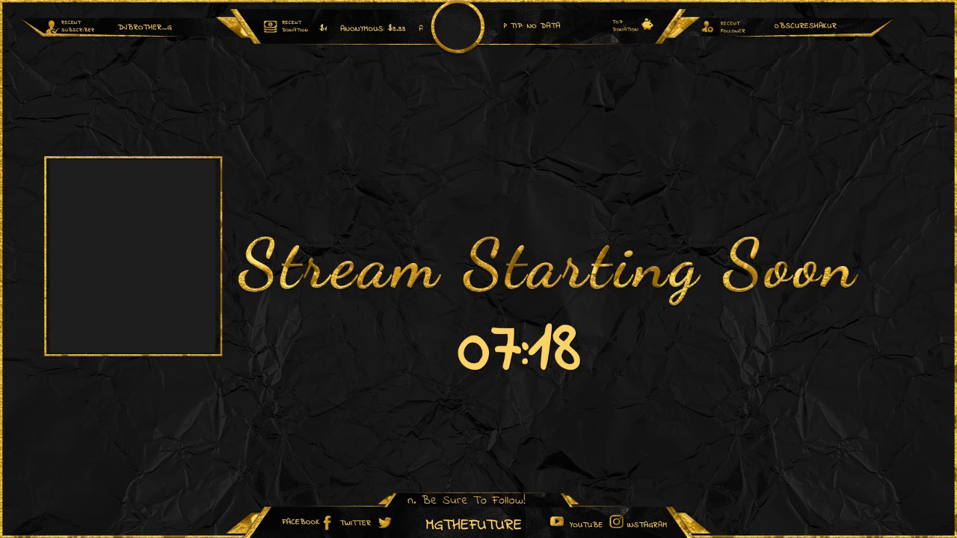
- Switch the live OBS stream from the START STREAM countdown to the DESKTOP SCREEN scene
{"action": "left_click", "coordinate": [158, 313]}
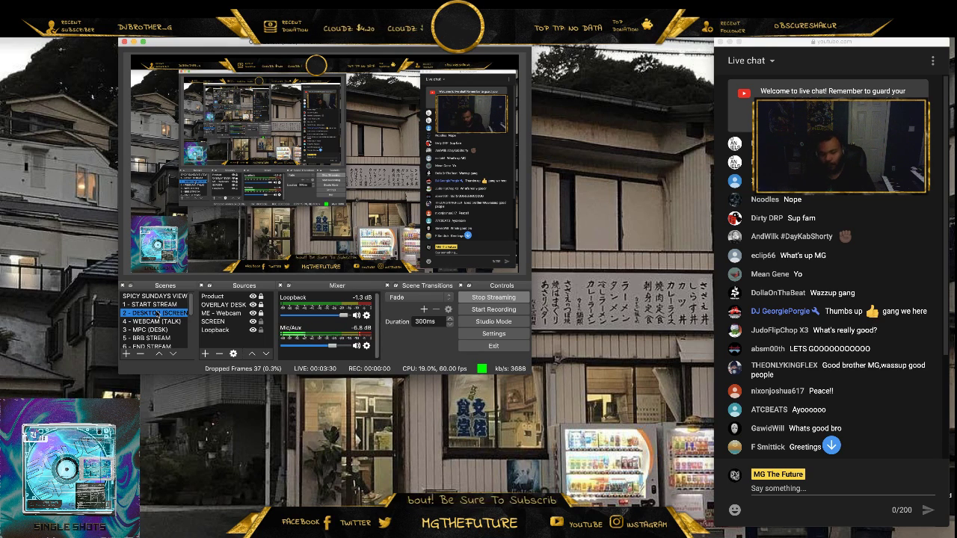
{"action": "left_click", "coordinate": [158, 321]}
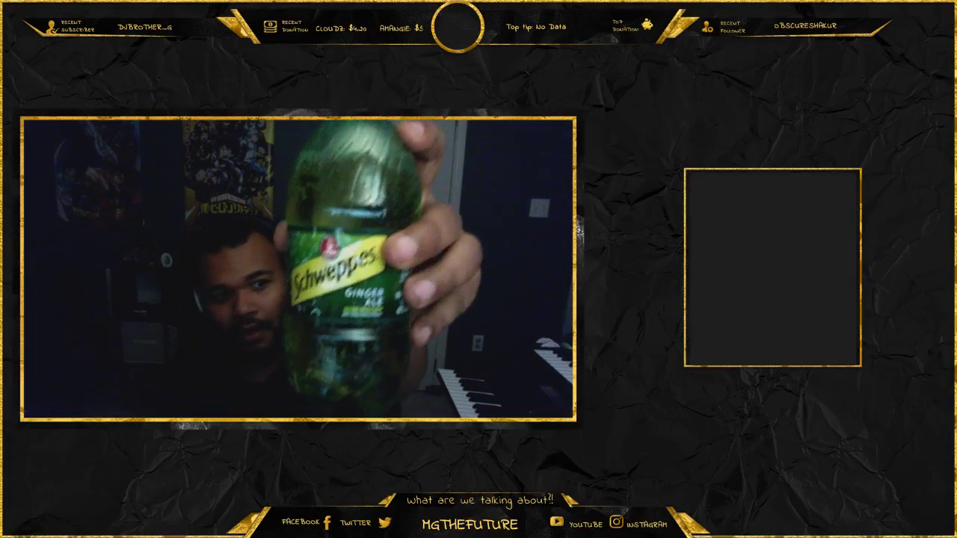
{"action": "left_click", "coordinate": [157, 312]}
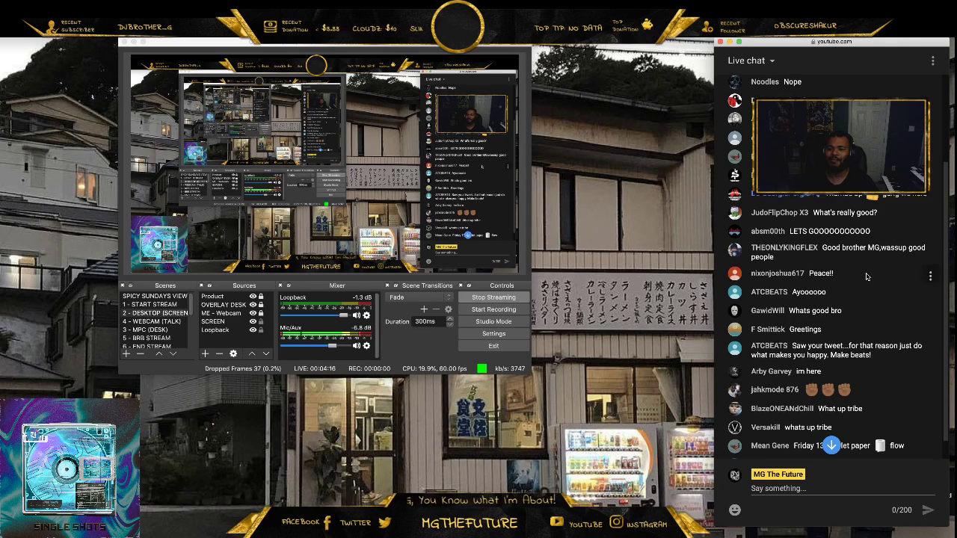
{"action": "scroll", "coordinate": [860, 269], "scroll_direction": "down", "scroll_amount": 5}
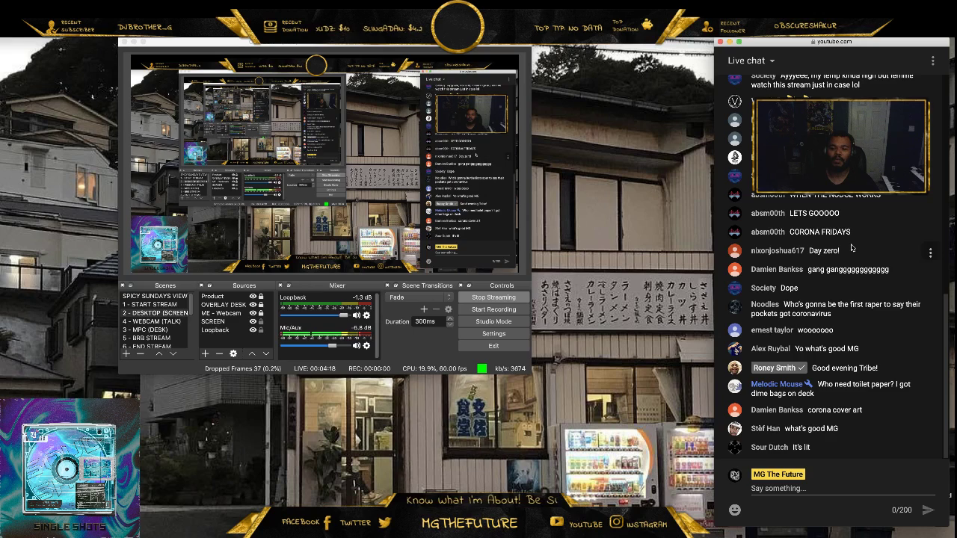
{"action": "scroll", "coordinate": [851, 245], "scroll_direction": "up", "scroll_amount": 2}
{"action": "scroll", "coordinate": [850, 244], "scroll_direction": "up", "scroll_amount": 10}
{"action": "scroll", "coordinate": [851, 247], "scroll_direction": "down", "scroll_amount": 3}
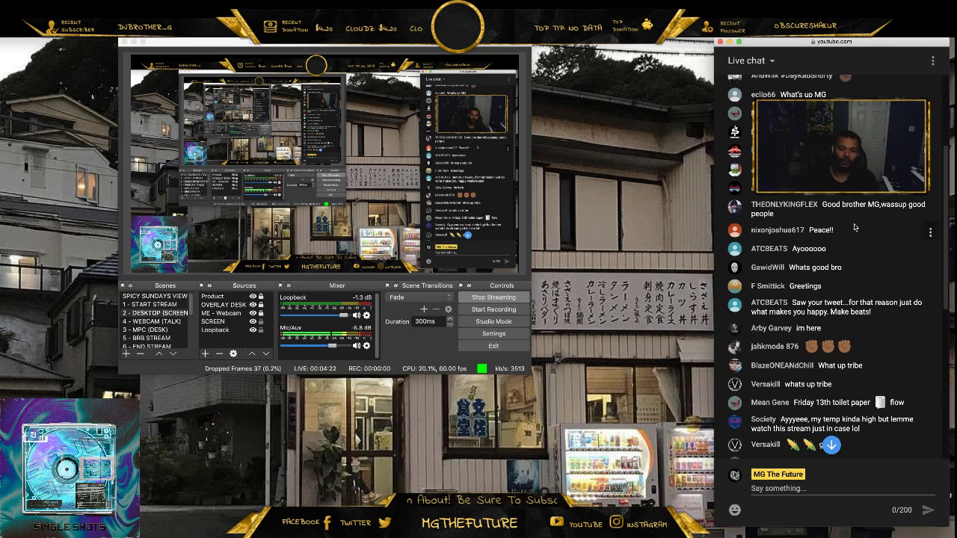
{"action": "scroll", "coordinate": [859, 233], "scroll_direction": "down", "scroll_amount": 5}
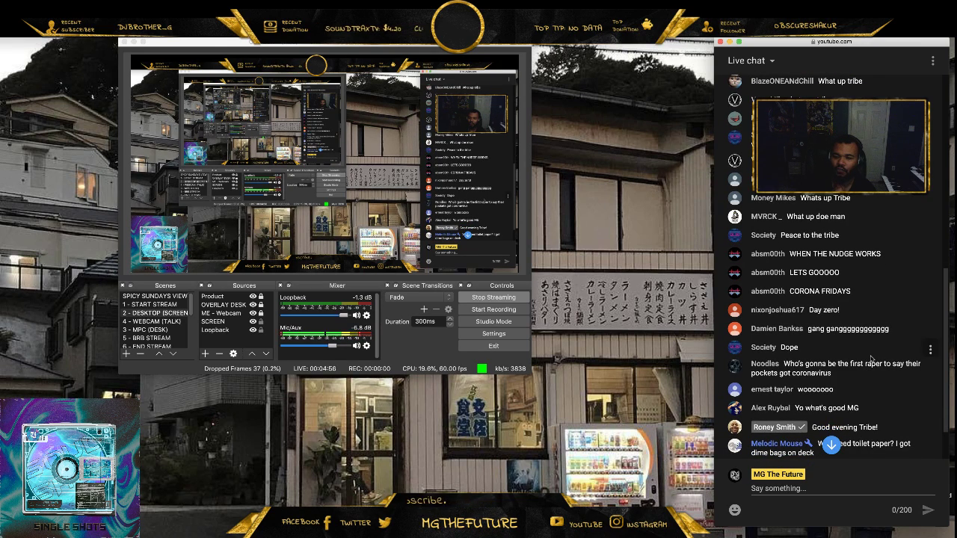
{"action": "scroll", "coordinate": [871, 360], "scroll_direction": "down", "scroll_amount": 5}
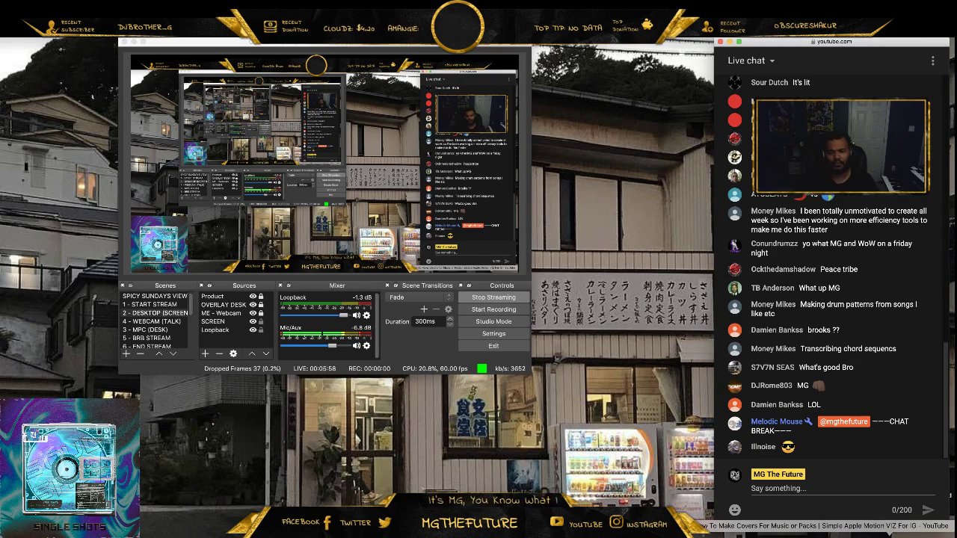
- Restore and shrink Safari, then open Affinity & Art > Shop - Blkmarket in a new tab
{"action": "left_click", "coordinate": [808, 532]}
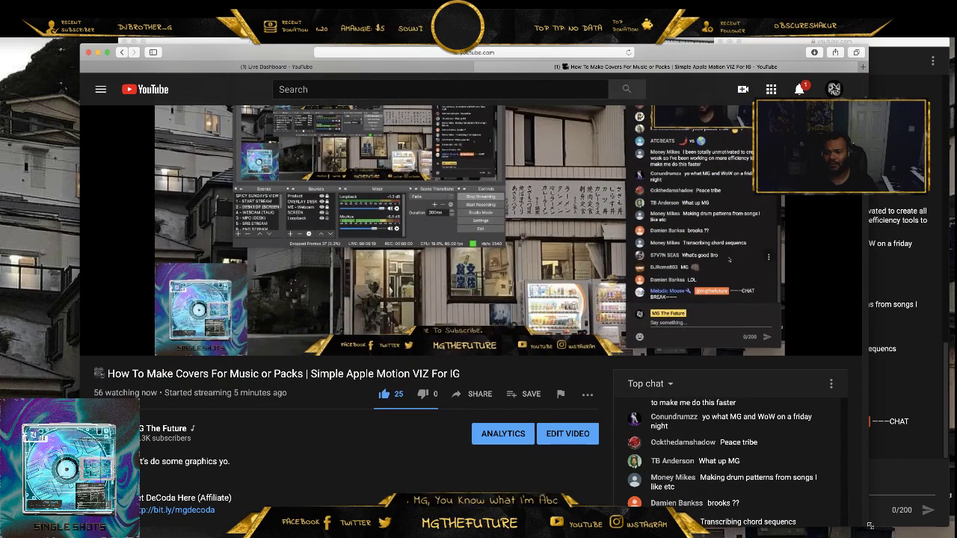
{"action": "key", "text": "ctrl+alt+Left"}
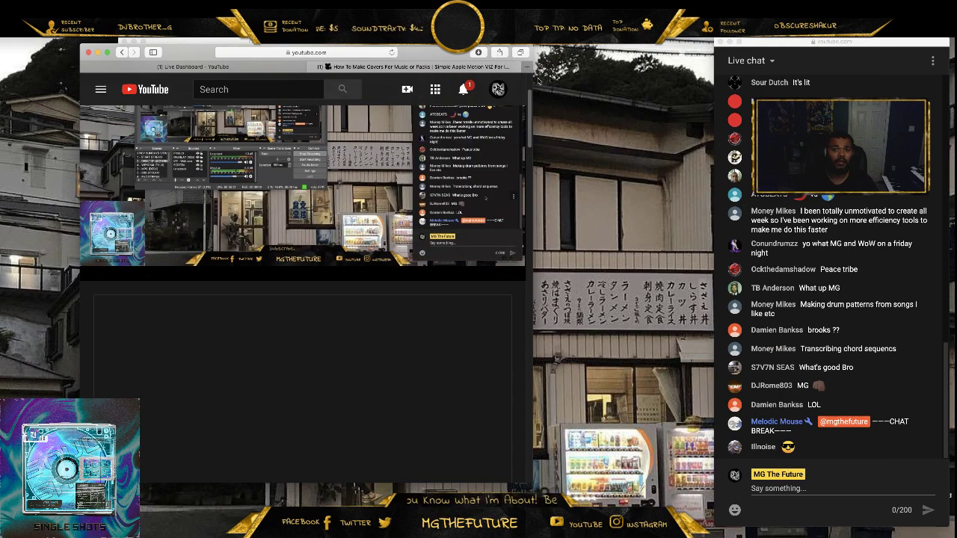
{"action": "left_click", "coordinate": [528, 66]}
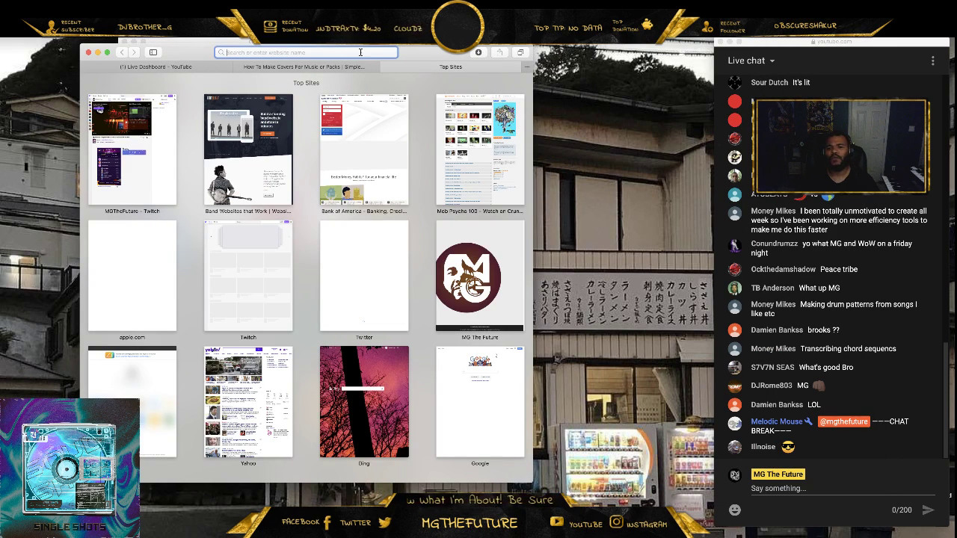
{"action": "left_click", "coordinate": [153, 34]}
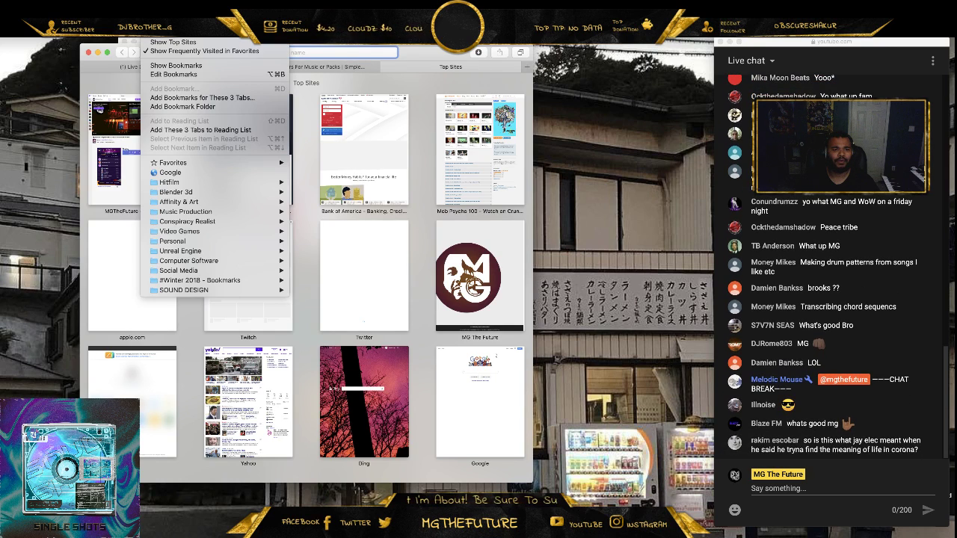
{"action": "mouse_move", "coordinate": [218, 206]}
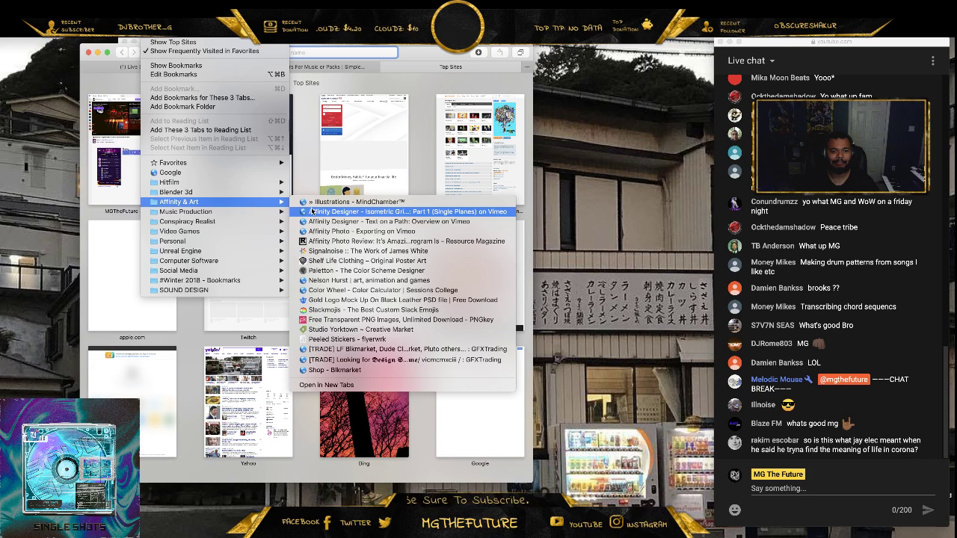
{"action": "left_click", "coordinate": [364, 371]}
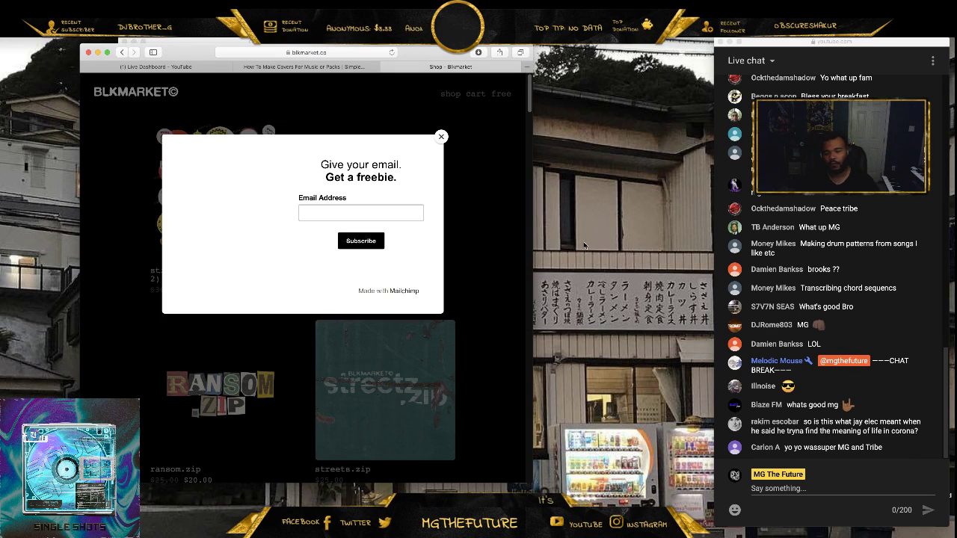
{"action": "left_click", "coordinate": [441, 136]}
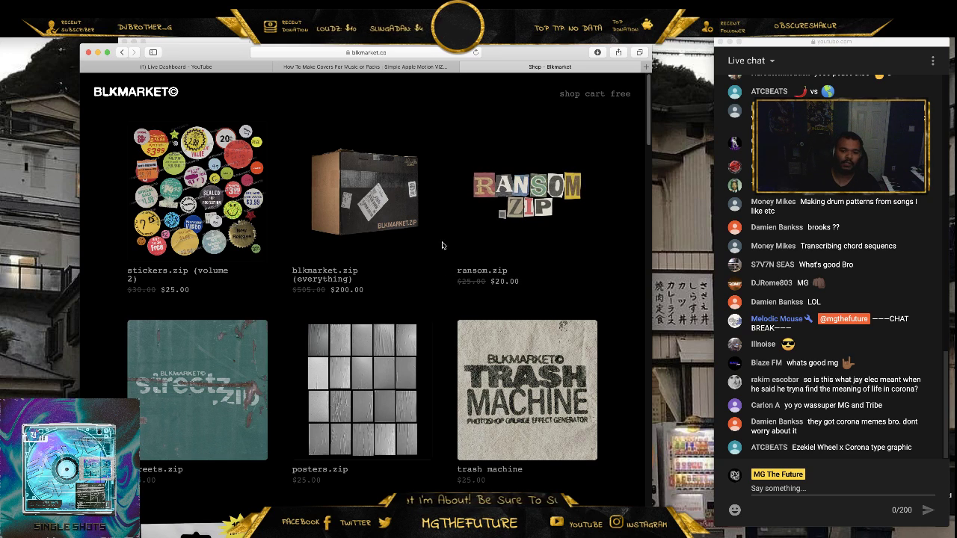
{"action": "scroll", "coordinate": [437, 302], "scroll_direction": "down", "scroll_amount": 4}
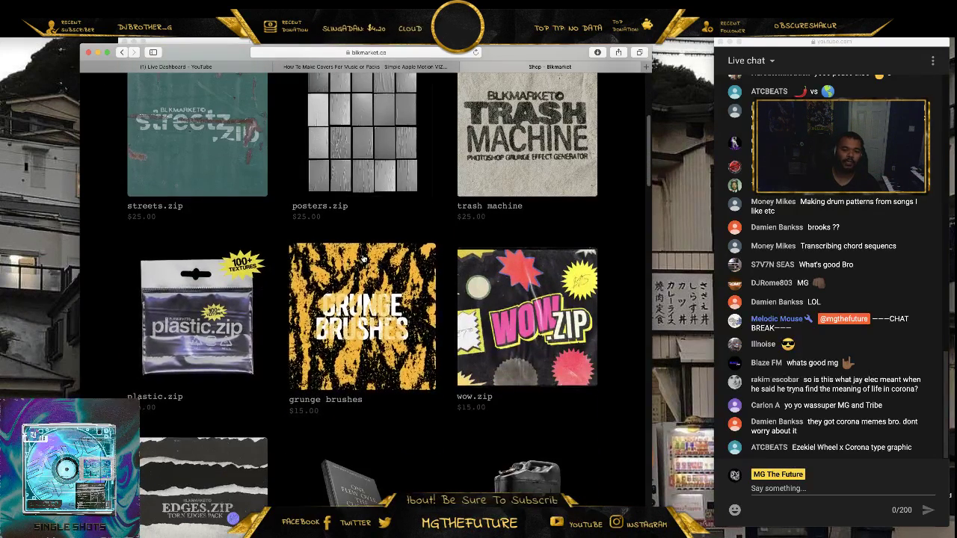
{"action": "scroll", "coordinate": [362, 224], "scroll_direction": "up", "scroll_amount": 4}
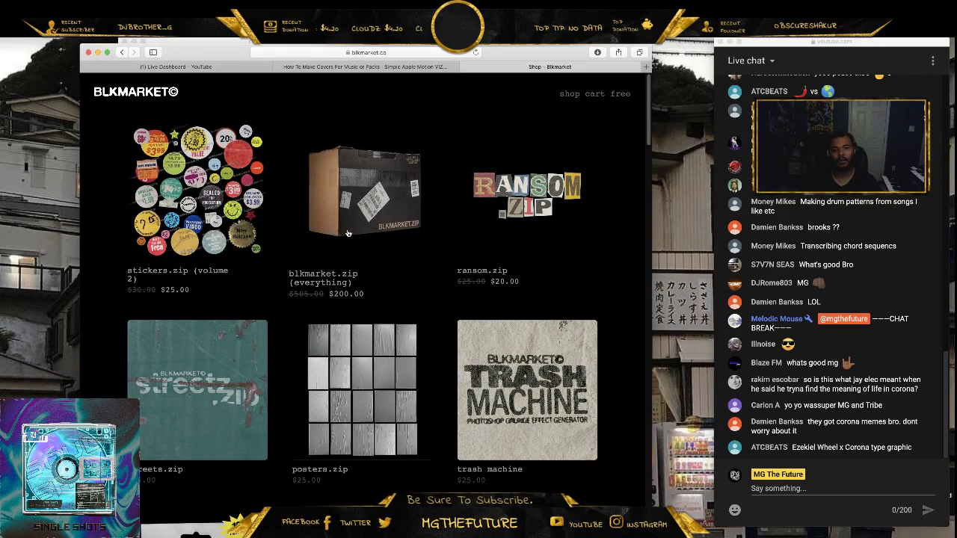
{"action": "scroll", "coordinate": [359, 241], "scroll_direction": "down", "scroll_amount": 5}
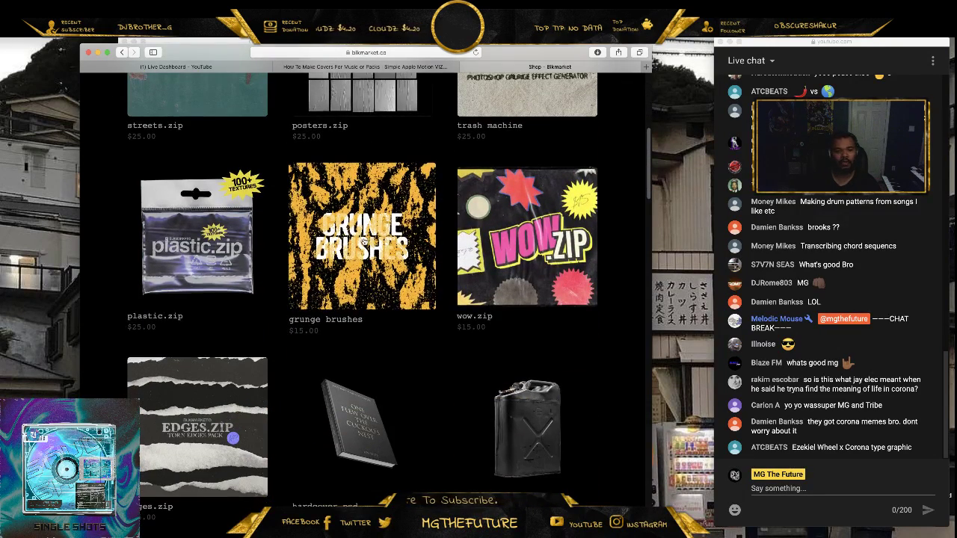
{"action": "scroll", "coordinate": [359, 255], "scroll_direction": "up", "scroll_amount": 3}
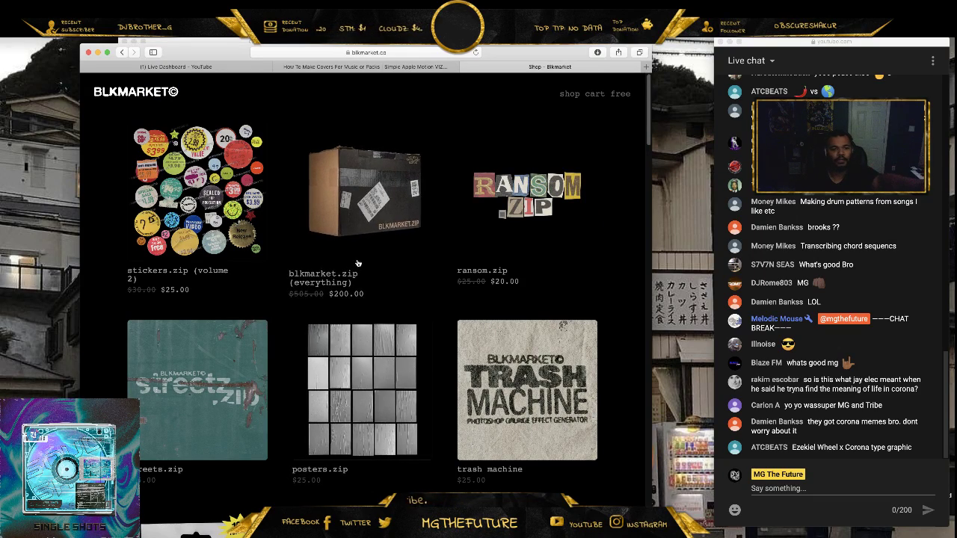
{"action": "scroll", "coordinate": [356, 265], "scroll_direction": "down", "scroll_amount": 3}
{"action": "scroll", "coordinate": [360, 153], "scroll_direction": "down", "scroll_amount": 5}
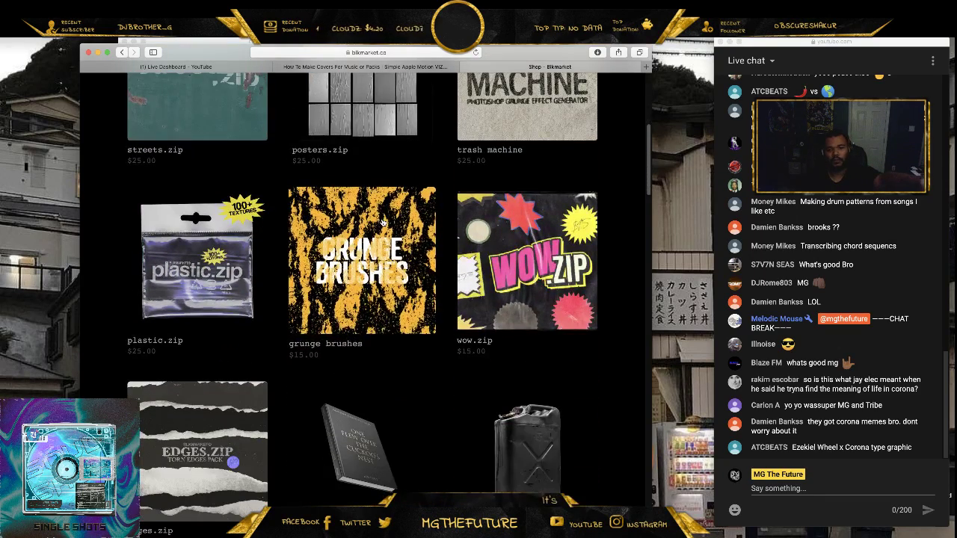
{"action": "scroll", "coordinate": [550, 250], "scroll_direction": "up", "scroll_amount": 6}
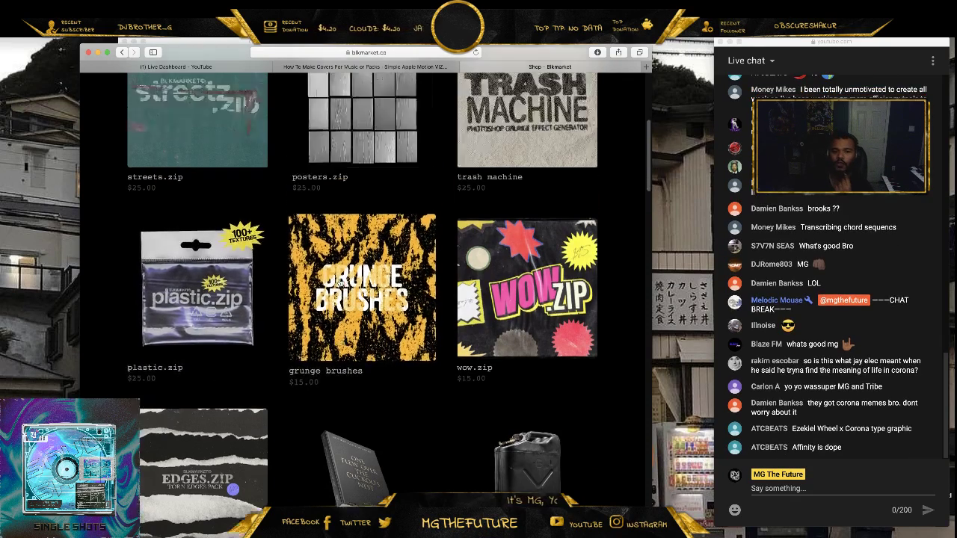
{"action": "left_click", "coordinate": [206, 189]}
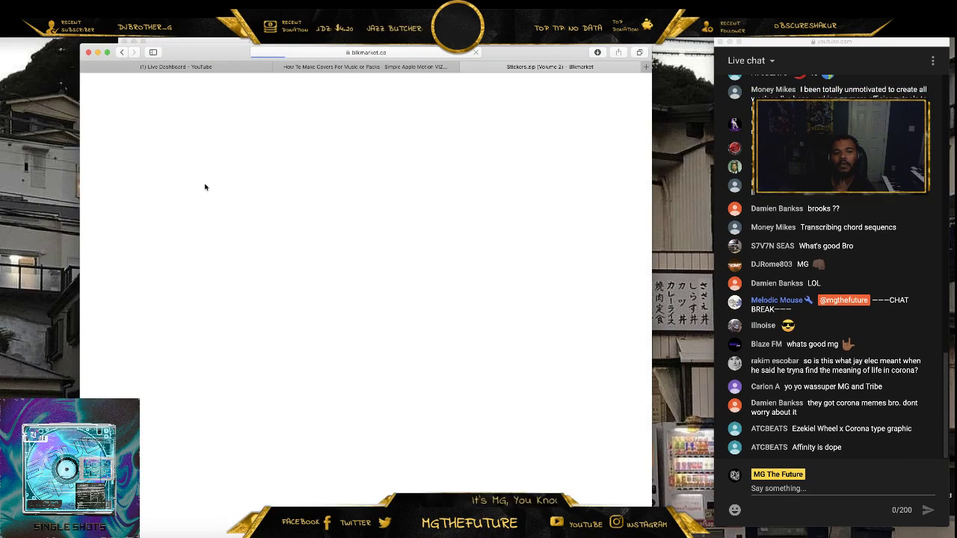
{"action": "scroll", "coordinate": [509, 283], "scroll_direction": "down", "scroll_amount": 5}
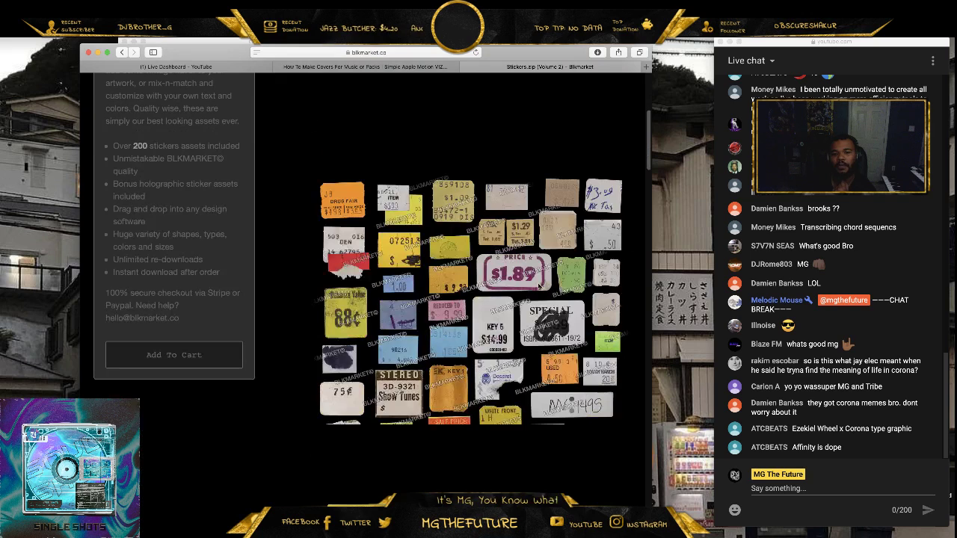
{"action": "left_click", "coordinate": [124, 54]}
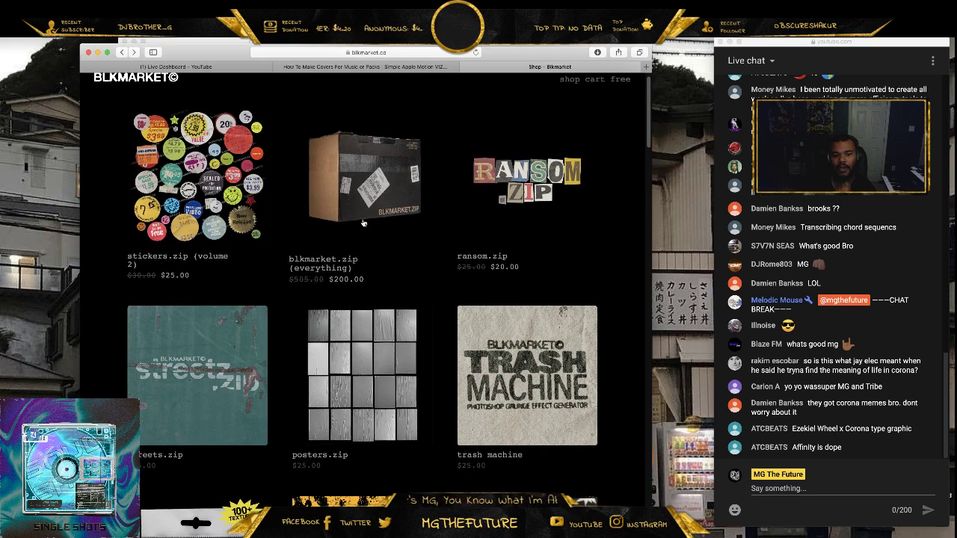
{"action": "left_click", "coordinate": [332, 343]}
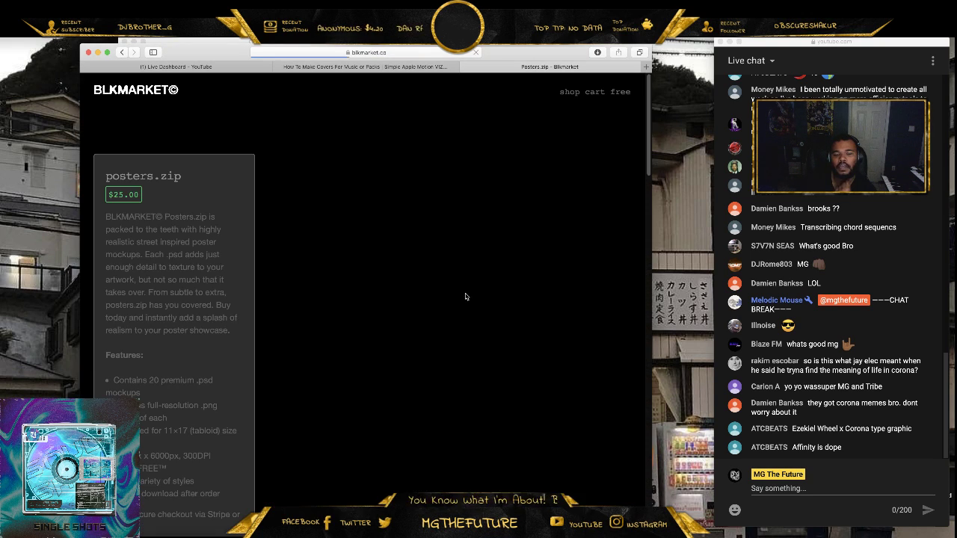
{"action": "scroll", "coordinate": [416, 288], "scroll_direction": "down", "scroll_amount": 4}
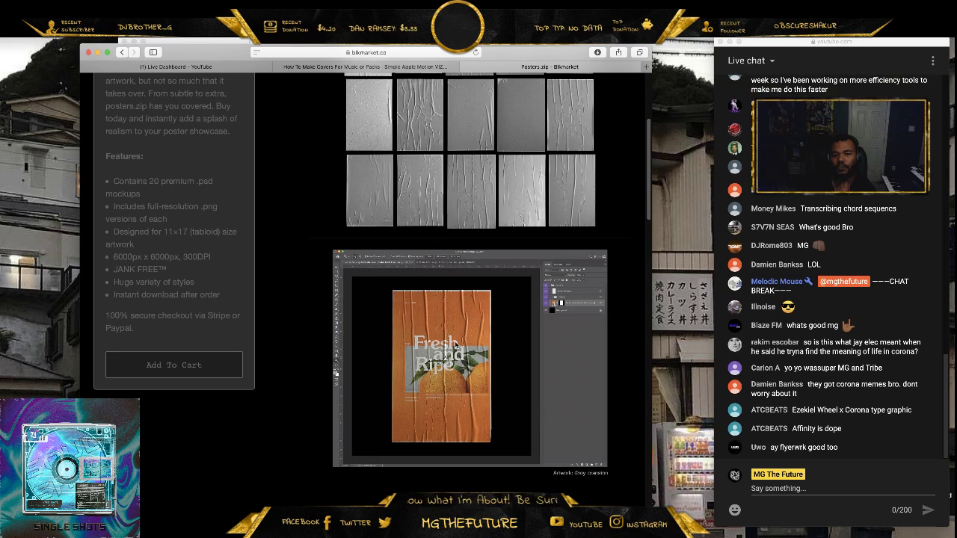
{"action": "scroll", "coordinate": [438, 387], "scroll_direction": "down", "scroll_amount": 5}
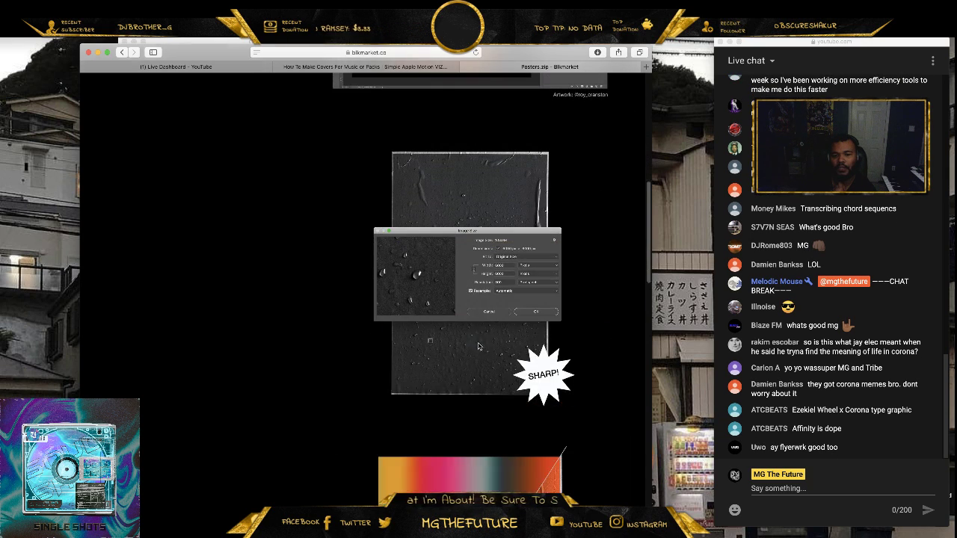
{"action": "left_click", "coordinate": [122, 54]}
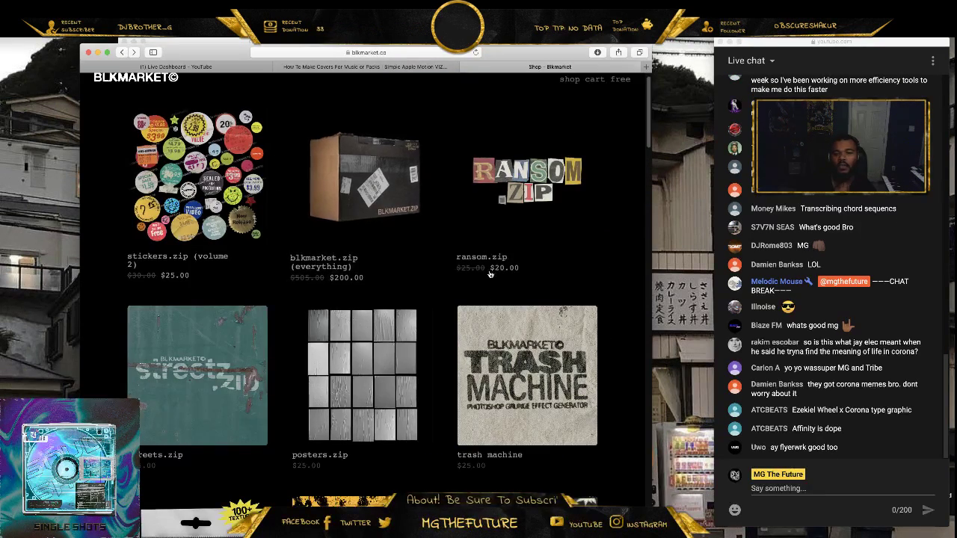
{"action": "scroll", "coordinate": [338, 314], "scroll_direction": "down", "scroll_amount": 4}
{"action": "scroll", "coordinate": [240, 101], "scroll_direction": "up", "scroll_amount": 5}
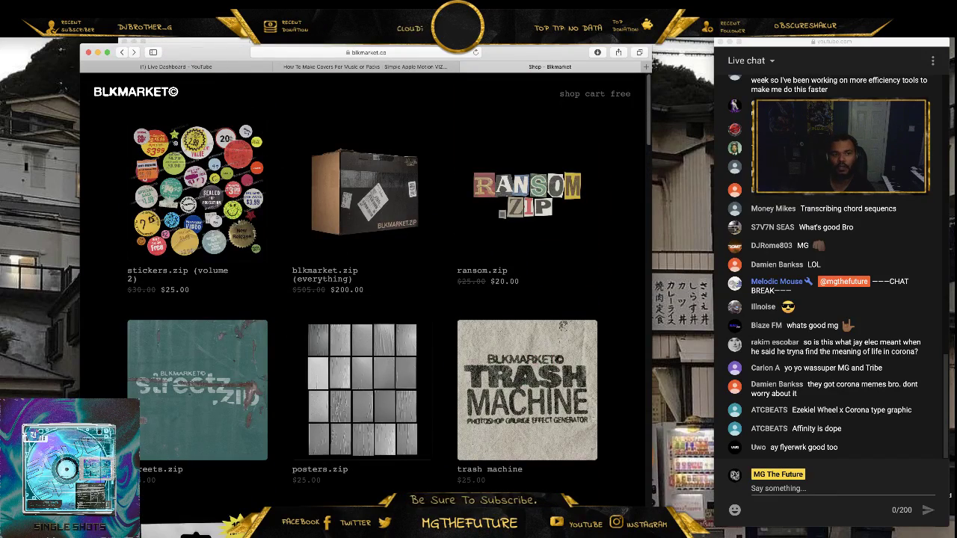
{"action": "left_click", "coordinate": [160, 34]}
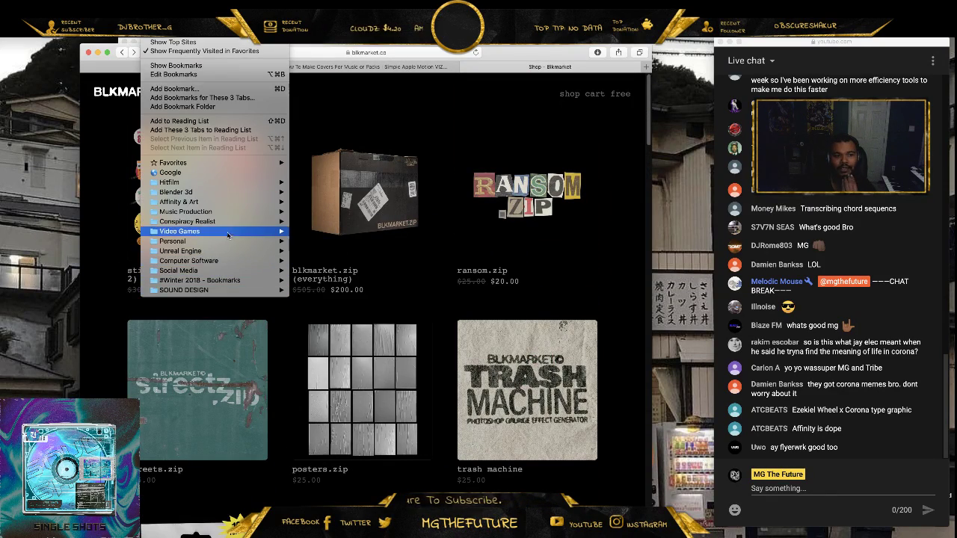
{"action": "mouse_move", "coordinate": [224, 202]}
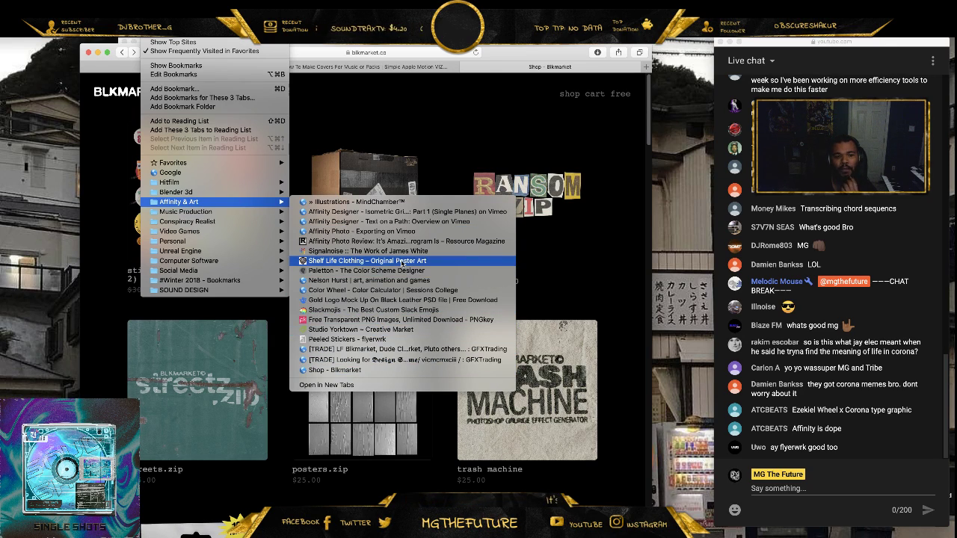
{"action": "left_click", "coordinate": [393, 54]}
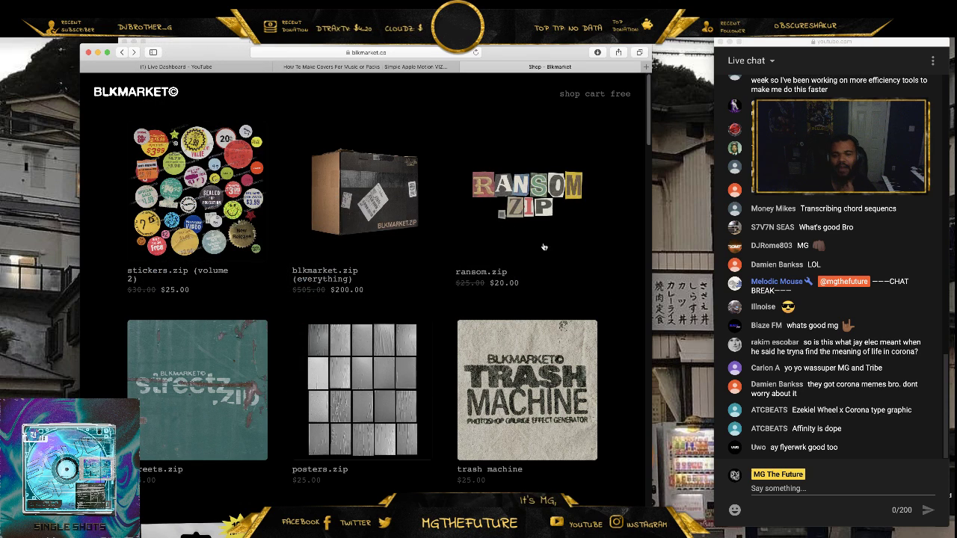
- Search Google for 'stickers gum road'
{"action": "left_click", "coordinate": [393, 55]}
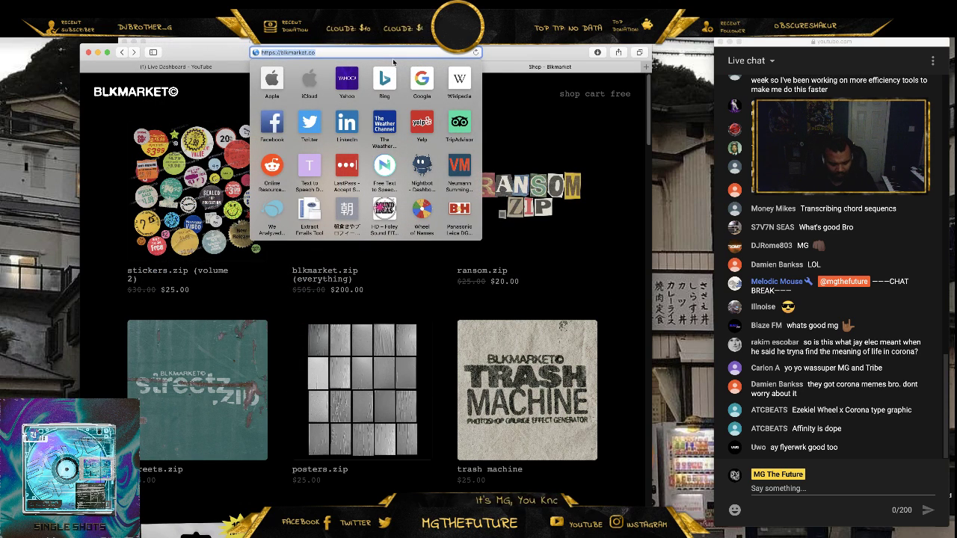
{"action": "type", "text": "stic"}
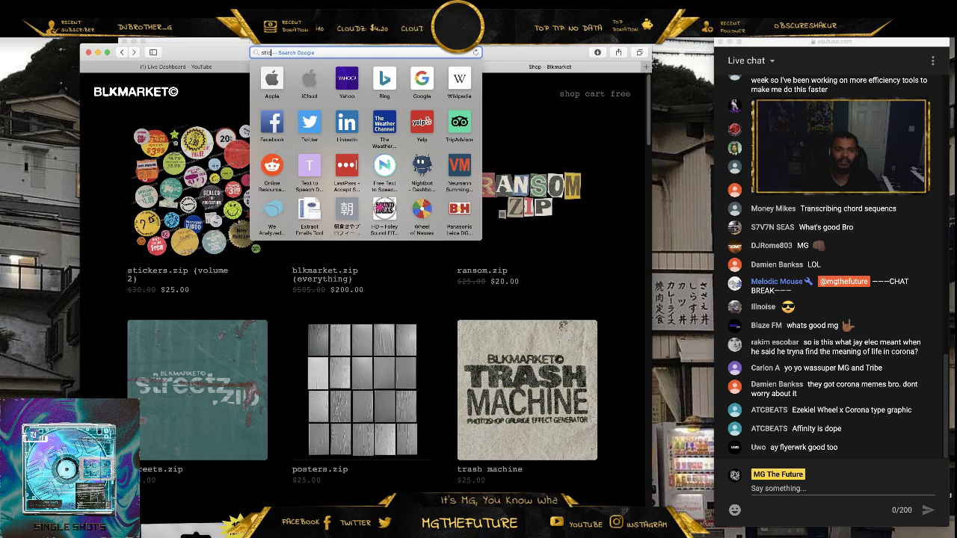
{"action": "type", "text": "kers"}
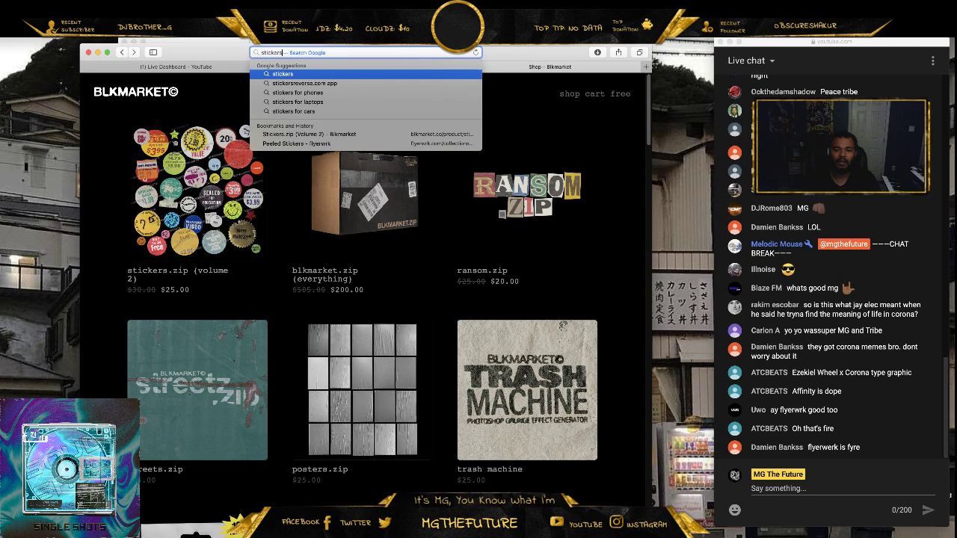
{"action": "type", "text": " gum road"}
{"action": "key", "text": "Return"}
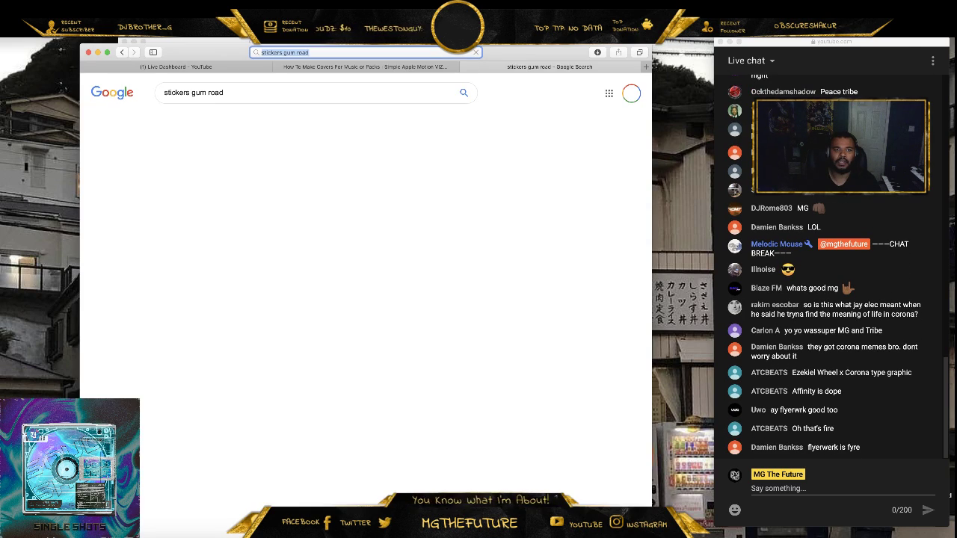
{"action": "scroll", "coordinate": [386, 299], "scroll_direction": "down", "scroll_amount": 4}
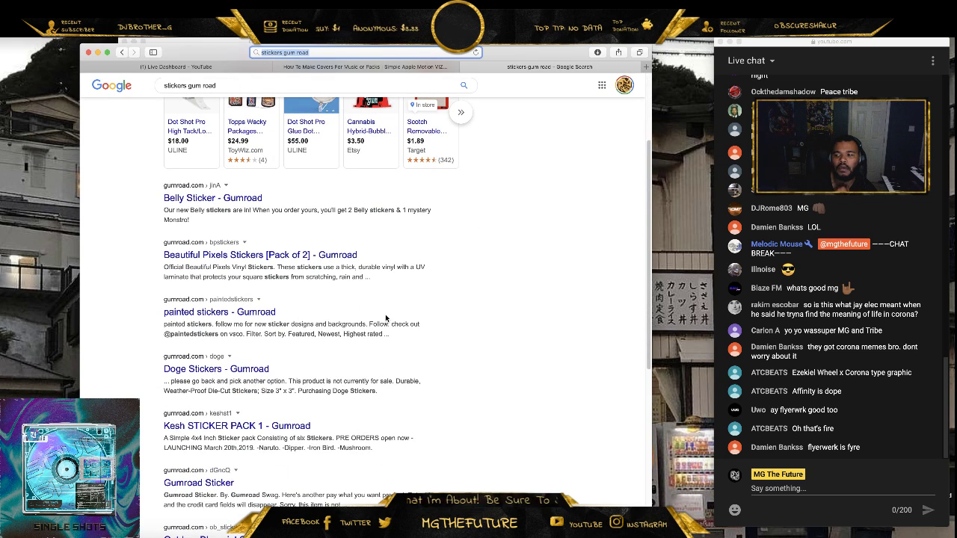
- Look at the Belly Sticker Gumroad result, then return to the search results
{"action": "left_click", "coordinate": [244, 203]}
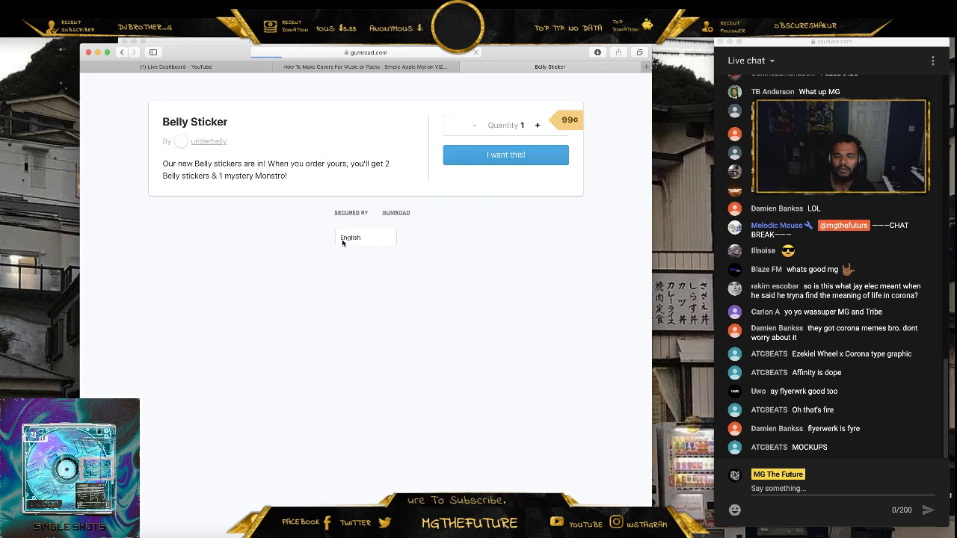
{"action": "scroll", "coordinate": [299, 218], "scroll_direction": "down", "scroll_amount": 2}
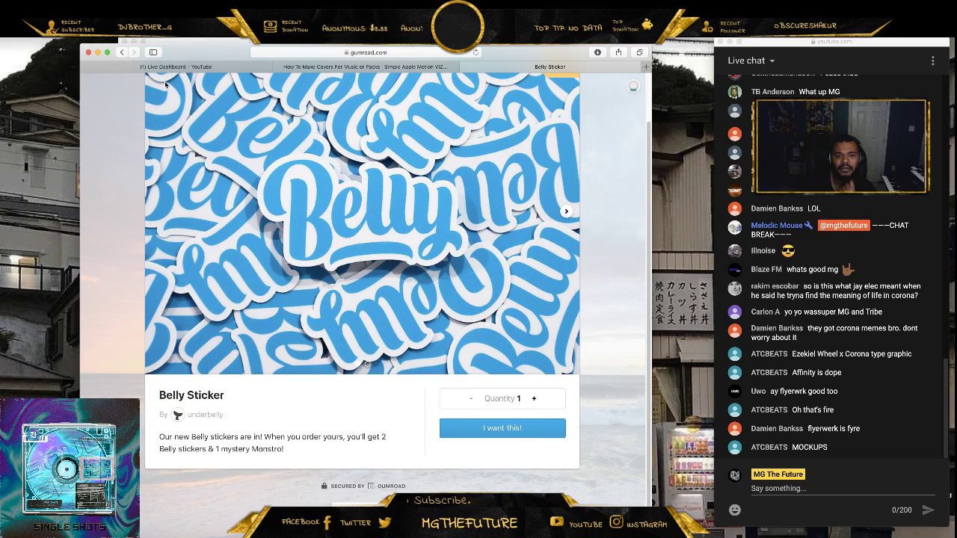
{"action": "left_click", "coordinate": [121, 53]}
{"action": "scroll", "coordinate": [249, 198], "scroll_direction": "down", "scroll_amount": 5}
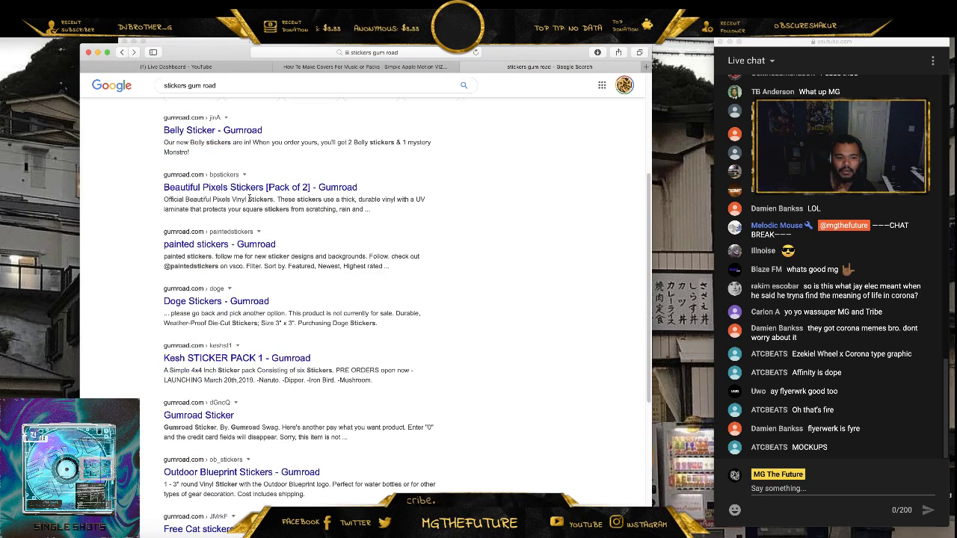
{"action": "scroll", "coordinate": [249, 198], "scroll_direction": "down", "scroll_amount": 3}
{"action": "scroll", "coordinate": [261, 149], "scroll_direction": "up", "scroll_amount": 5}
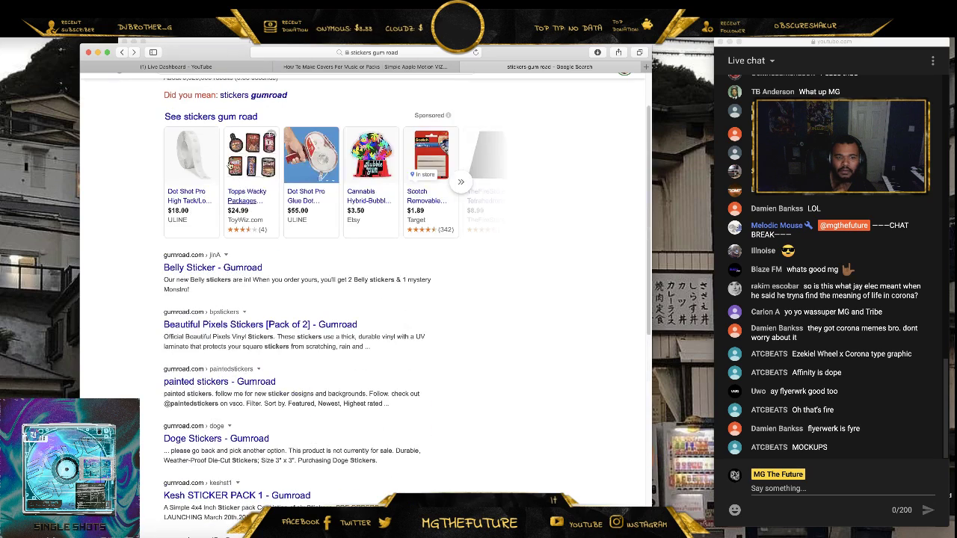
{"action": "scroll", "coordinate": [278, 150], "scroll_direction": "up", "scroll_amount": 2}
- Replace the query with 'holographic stickers gum road' and search
{"action": "triple_click", "coordinate": [194, 92]}
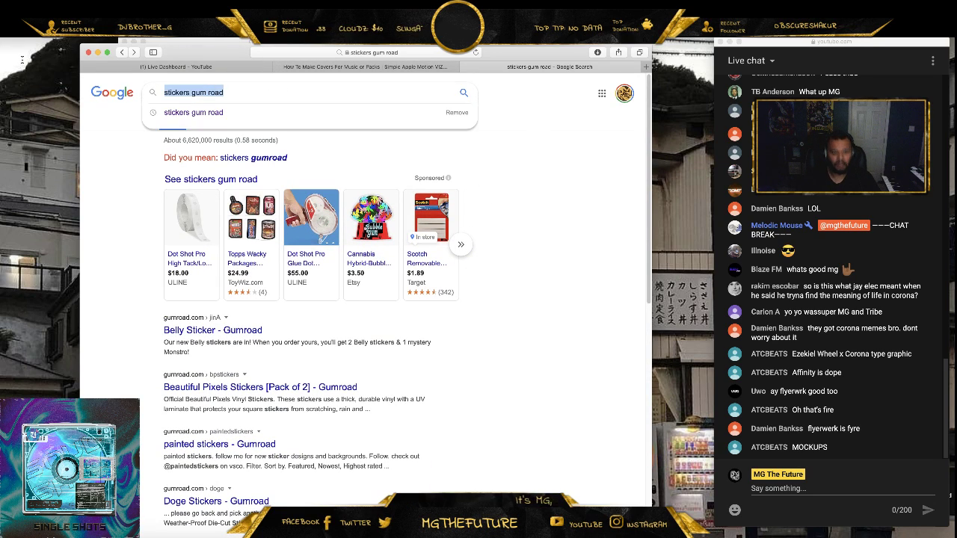
{"action": "type", "text": "holograp"}
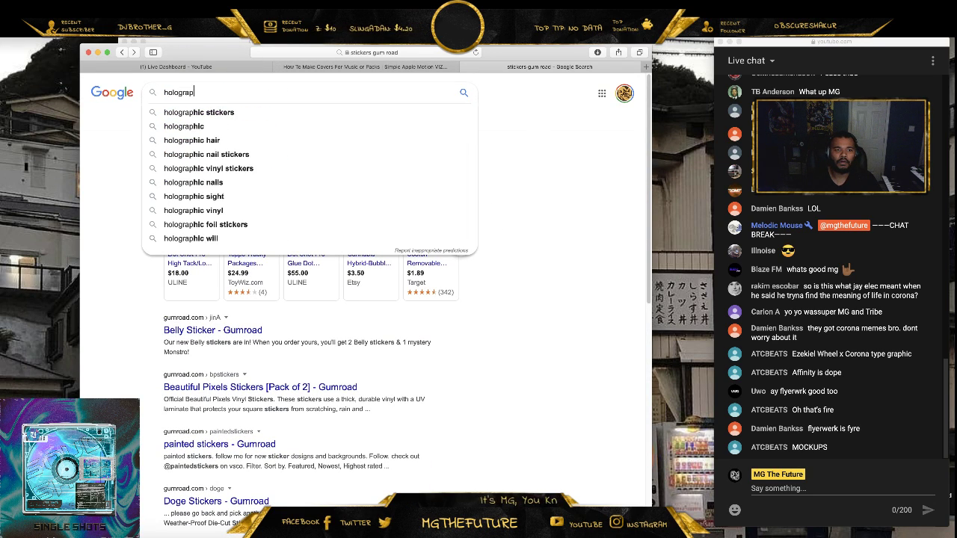
{"action": "type", "text": "hic sticker"}
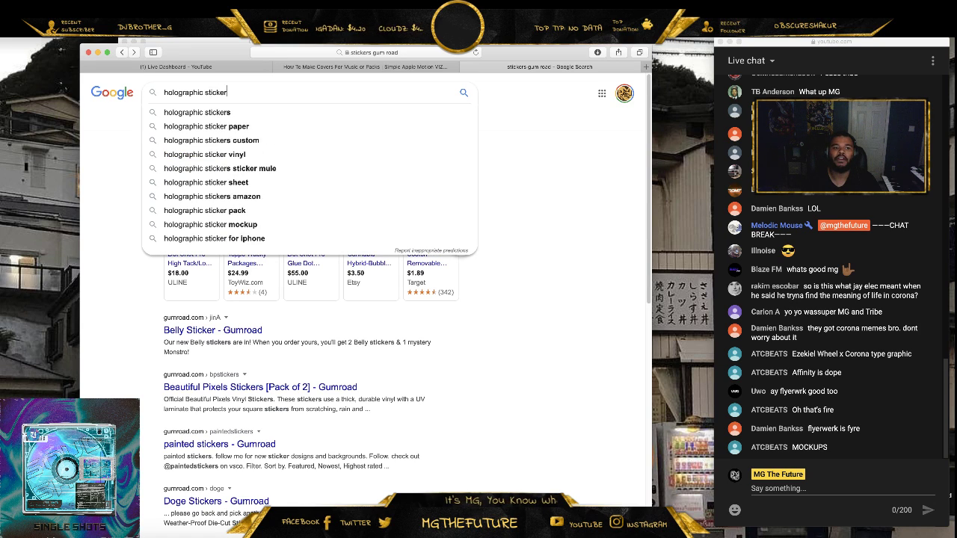
{"action": "type", "text": "s gum road"}
{"action": "key", "text": "Return"}
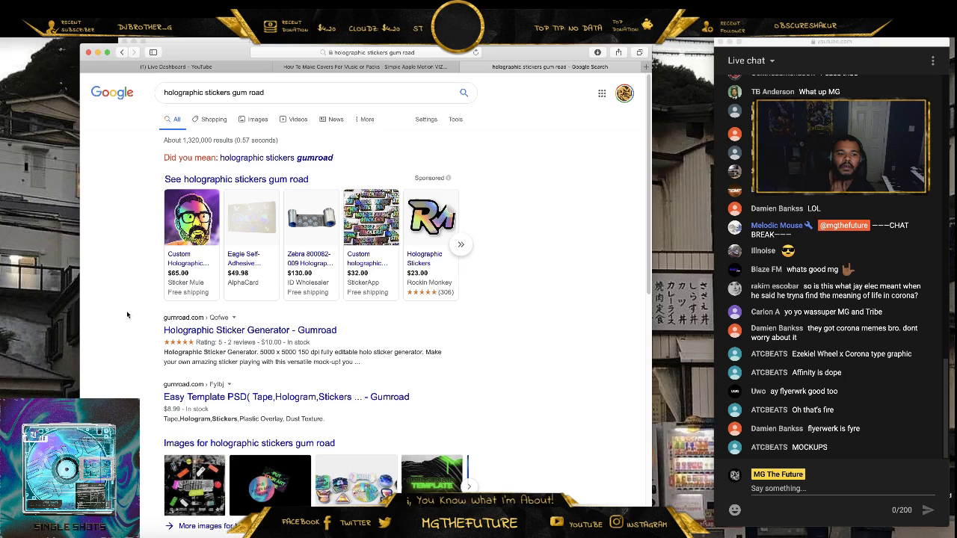
- Open the $10 Holographic Sticker Generator product page on Gumroad
{"action": "left_click", "coordinate": [261, 338]}
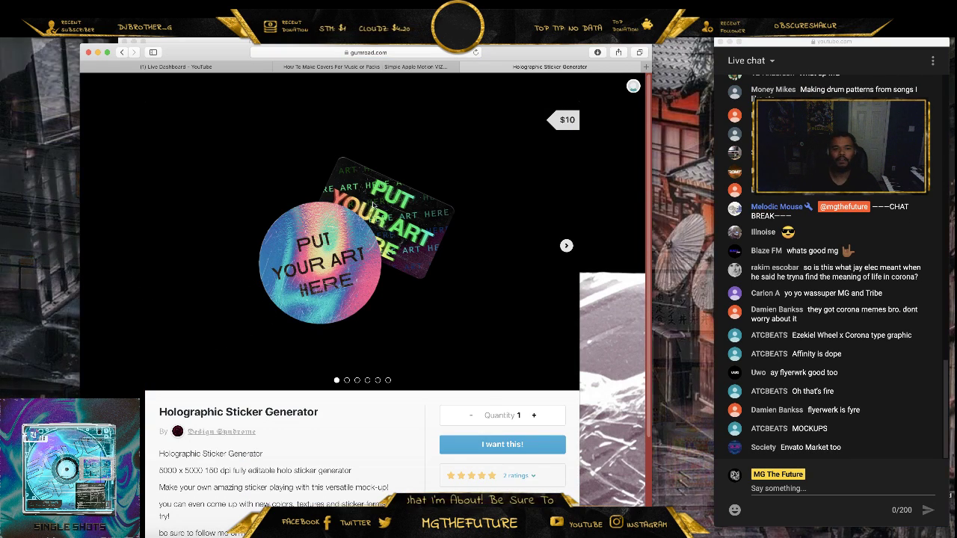
{"action": "scroll", "coordinate": [438, 257], "scroll_direction": "down", "scroll_amount": 1}
{"action": "scroll", "coordinate": [438, 256], "scroll_direction": "down", "scroll_amount": 2}
{"action": "scroll", "coordinate": [426, 228], "scroll_direction": "up", "scroll_amount": 3}
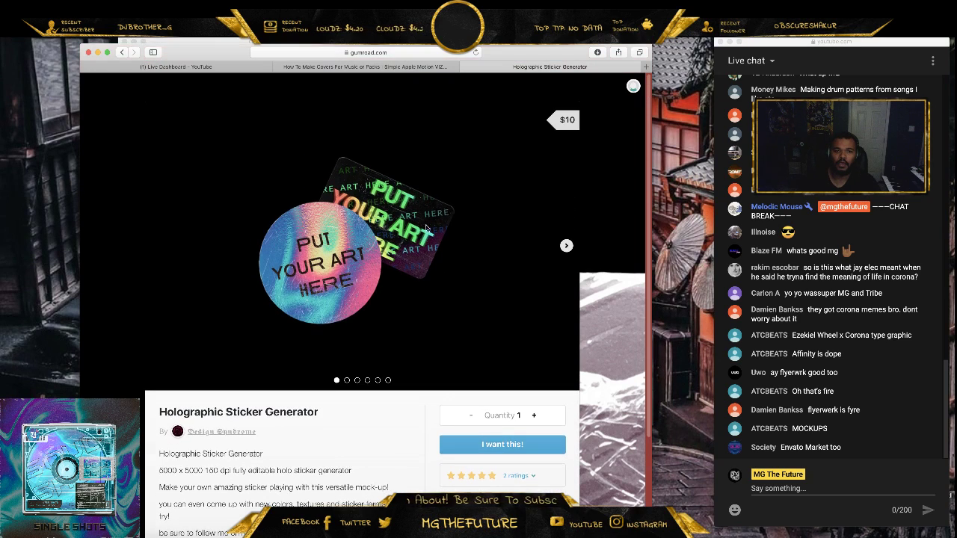
- Page through the preview images to the sticker bag mockup and scroll the product details
{"action": "left_click", "coordinate": [565, 246]}
{"action": "left_click", "coordinate": [566, 246]}
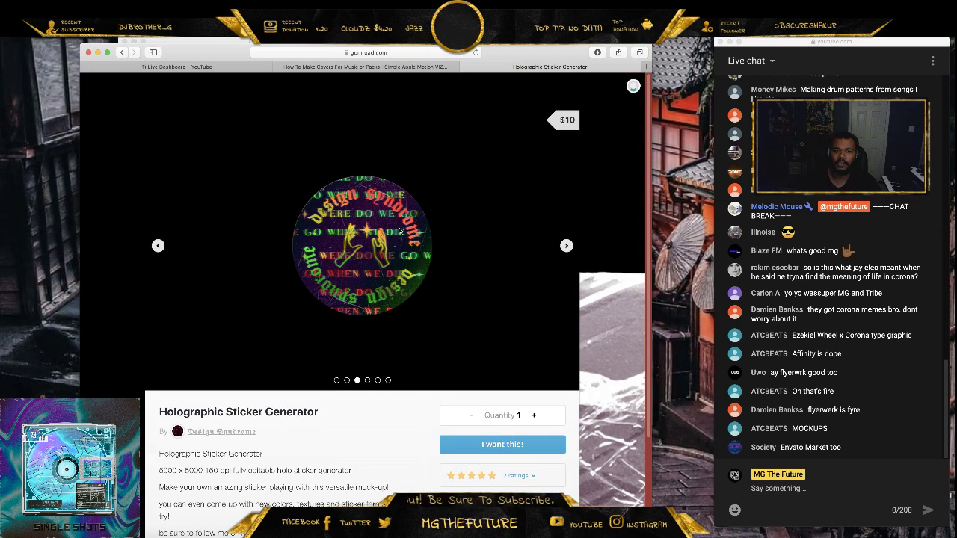
{"action": "left_click", "coordinate": [566, 247]}
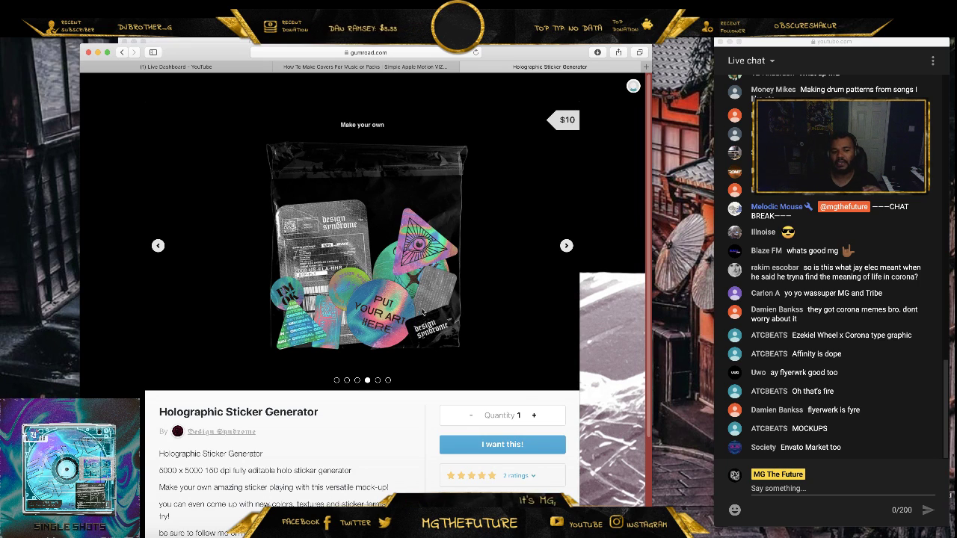
{"action": "scroll", "coordinate": [423, 312], "scroll_direction": "down", "scroll_amount": 2}
{"action": "scroll", "coordinate": [388, 305], "scroll_direction": "down", "scroll_amount": 2}
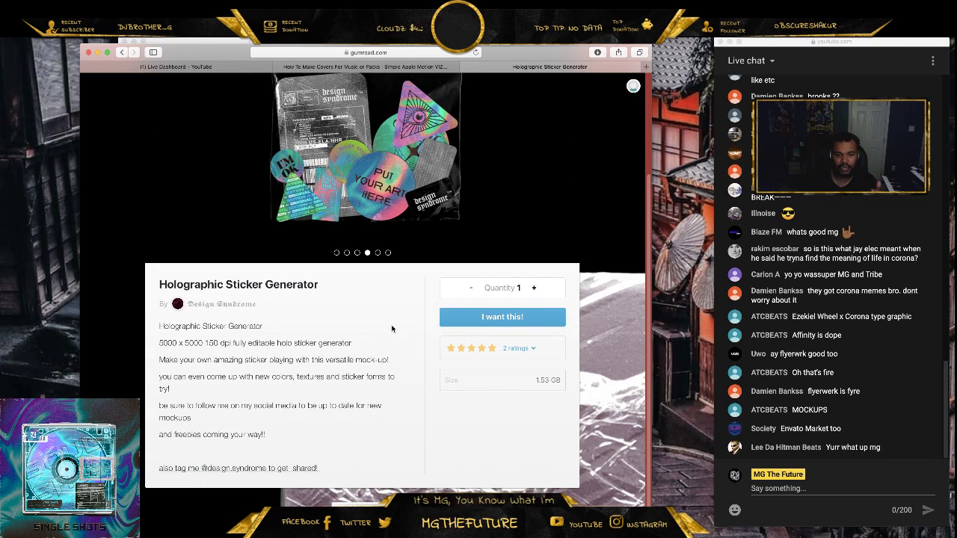
{"action": "scroll", "coordinate": [391, 329], "scroll_direction": "up", "scroll_amount": 4}
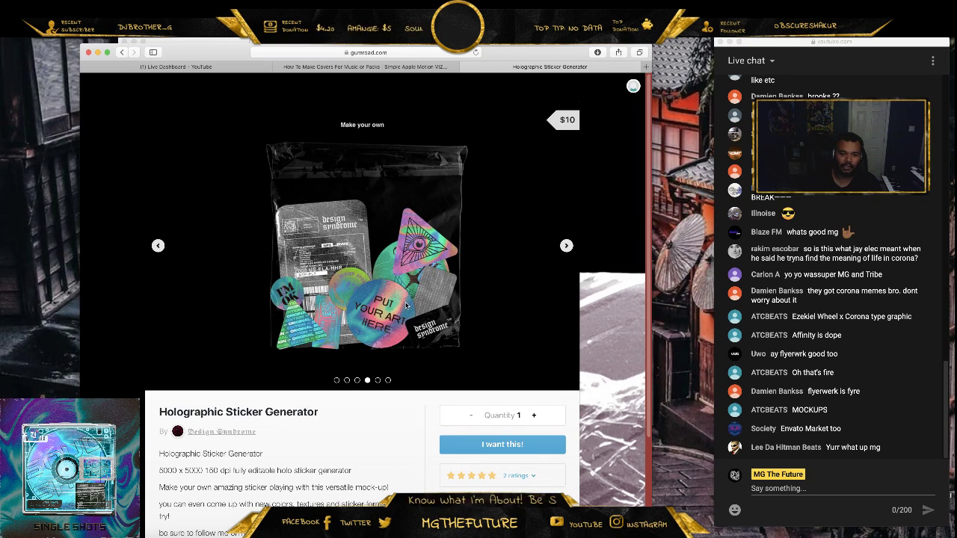
{"action": "scroll", "coordinate": [400, 303], "scroll_direction": "down", "scroll_amount": 4}
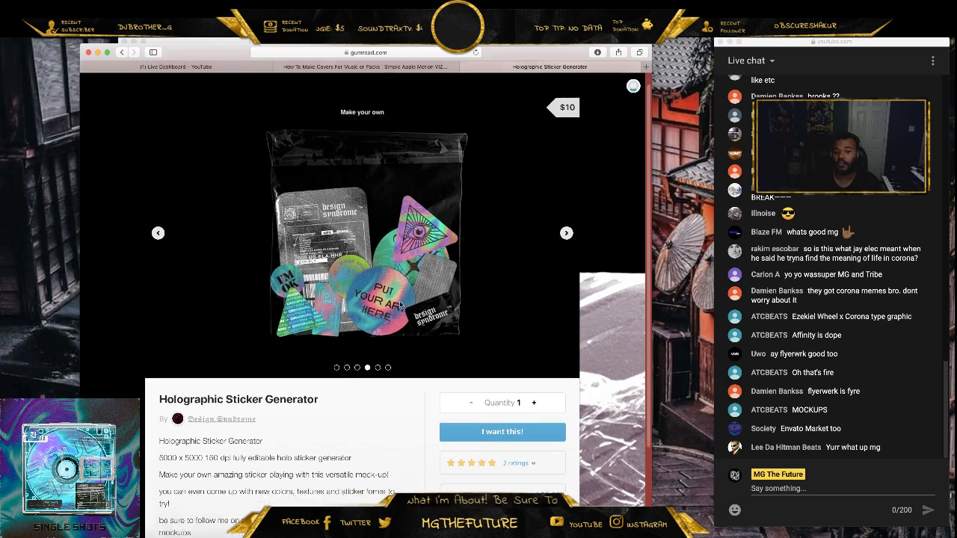
{"action": "scroll", "coordinate": [399, 302], "scroll_direction": "up", "scroll_amount": 4}
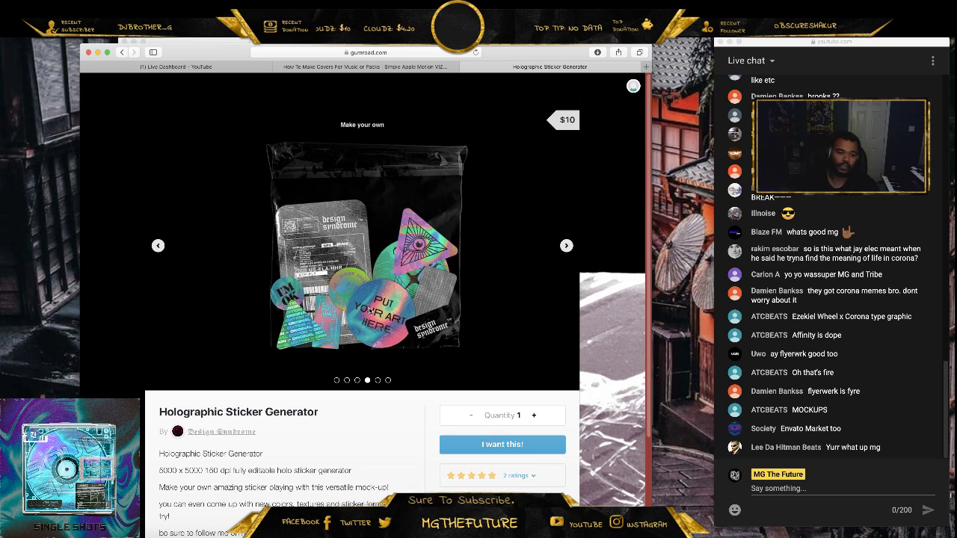
- Open Design Syndrome's Gumroad store in a new tab and scroll through its products
{"action": "left_click", "coordinate": [234, 434]}
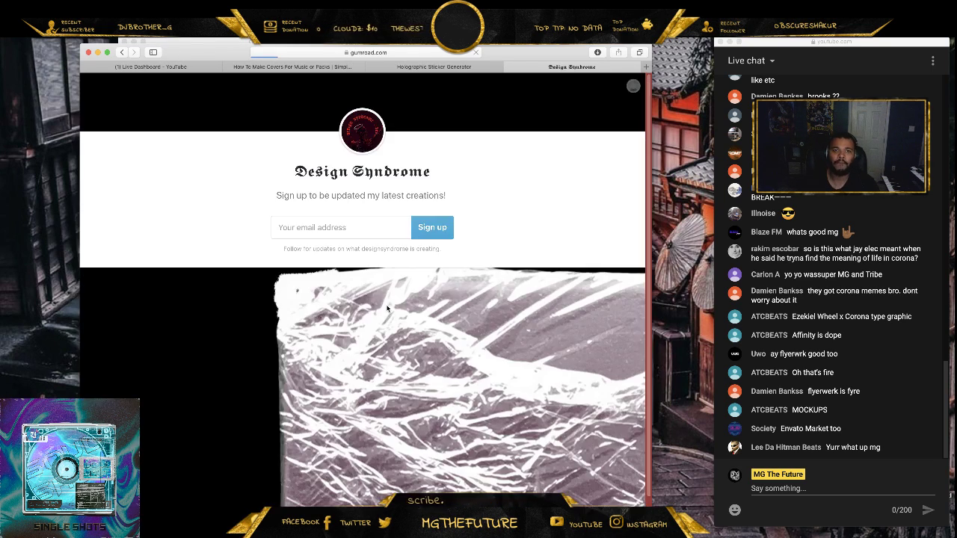
{"action": "scroll", "coordinate": [404, 297], "scroll_direction": "down", "scroll_amount": 5}
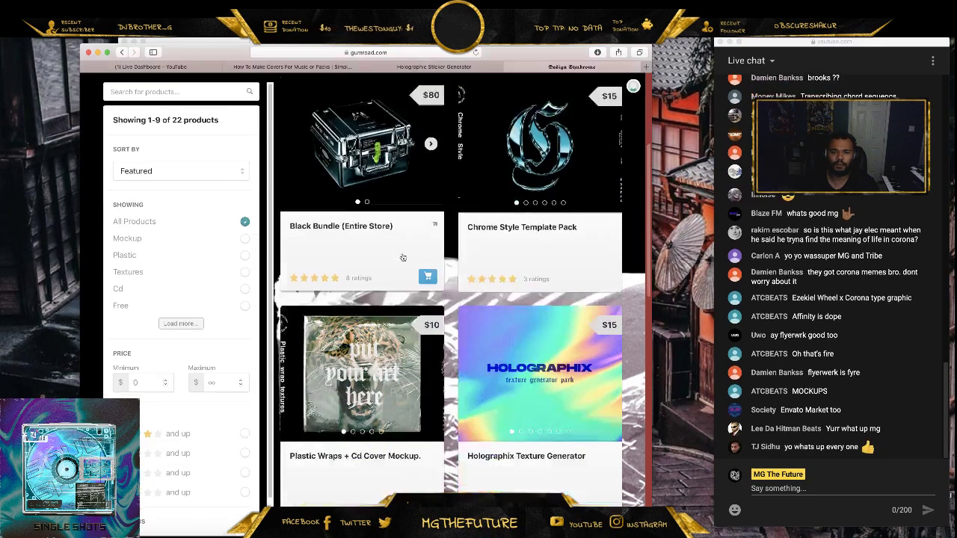
{"action": "scroll", "coordinate": [327, 243], "scroll_direction": "down", "scroll_amount": 3}
- View and close the Distressed CD Cover Mockup details, then minimize the browser
{"action": "left_click", "coordinate": [539, 175]}
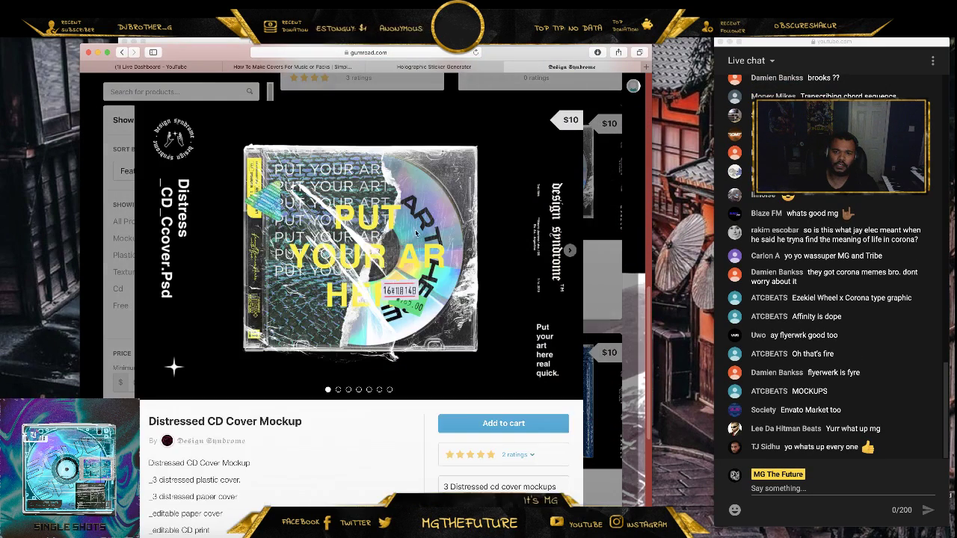
{"action": "left_click", "coordinate": [597, 199]}
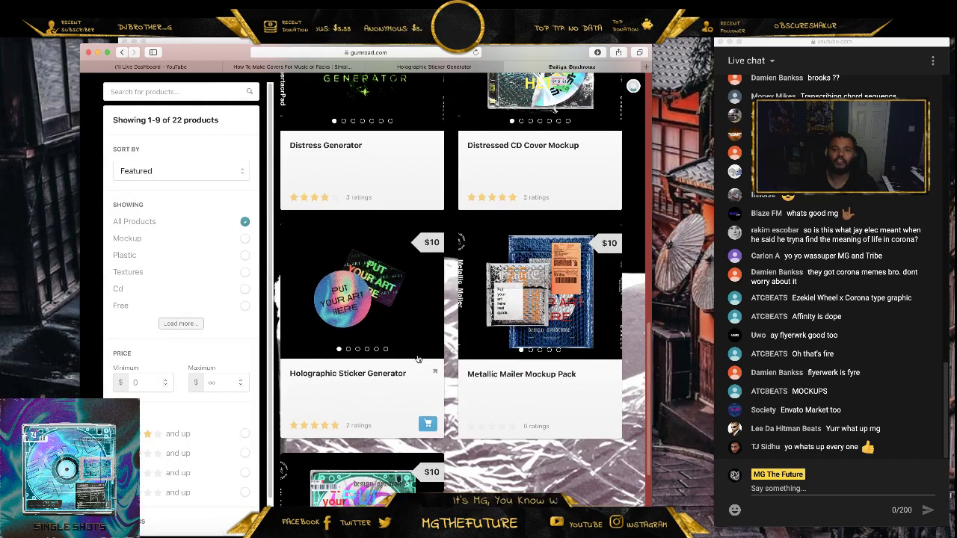
{"action": "scroll", "coordinate": [458, 242], "scroll_direction": "up", "scroll_amount": 10}
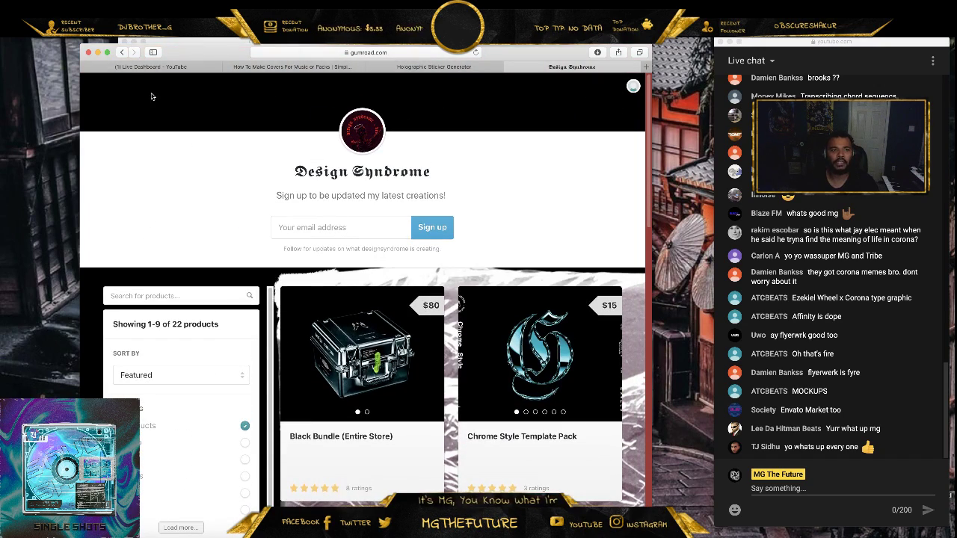
{"action": "left_click", "coordinate": [98, 53]}
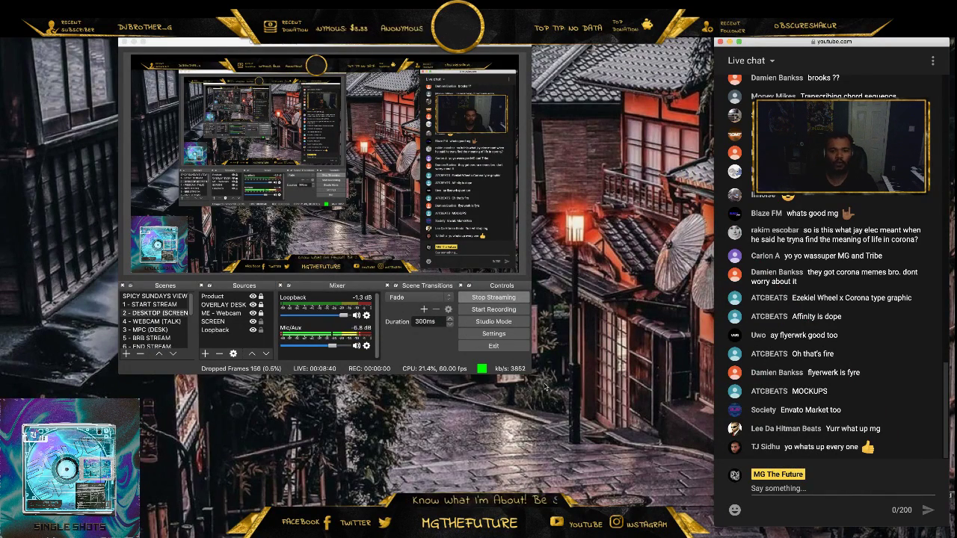
- Shrink the OBS window and move the live chat window left to reveal desktop files
{"action": "left_click_drag", "start_coordinate": [531, 376], "coordinate": [409, 388]}
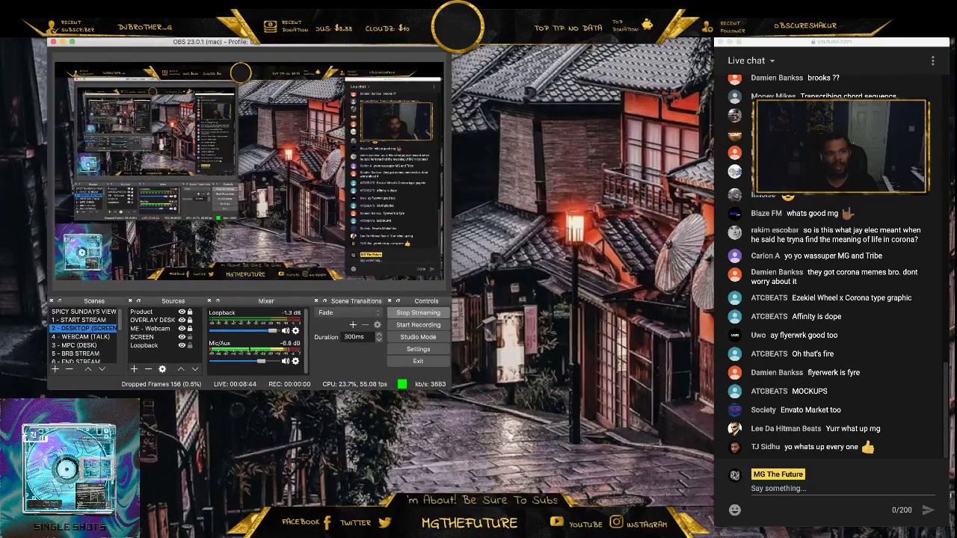
{"action": "left_click", "coordinate": [650, 180]}
{"action": "left_click_drag", "start_coordinate": [850, 40], "coordinate": [731, 41]}
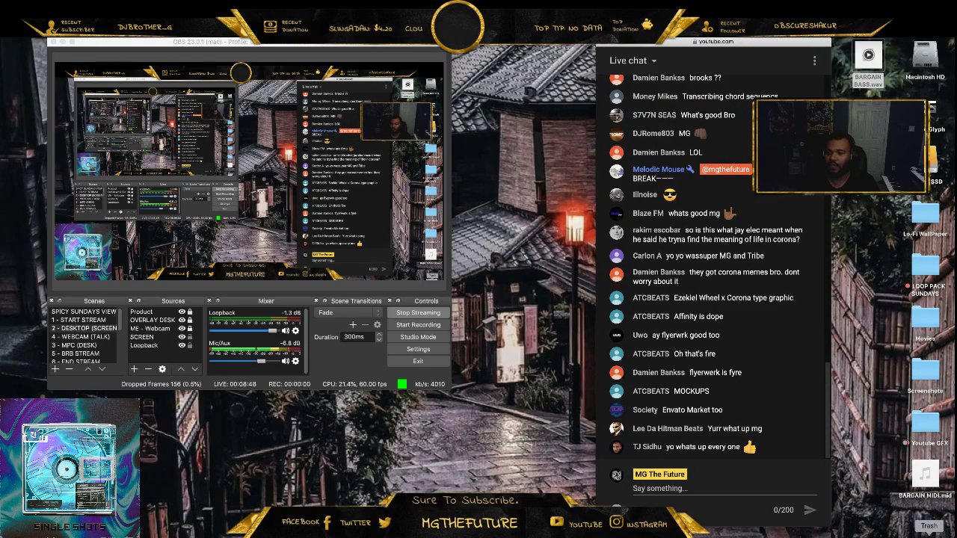
- Trash BARGAIN BASS.wav and BARGAIN MIDI.mid, move chat back, and restore the Gumroad browser
{"action": "left_click_drag", "start_coordinate": [929, 532], "coordinate": [930, 534]}
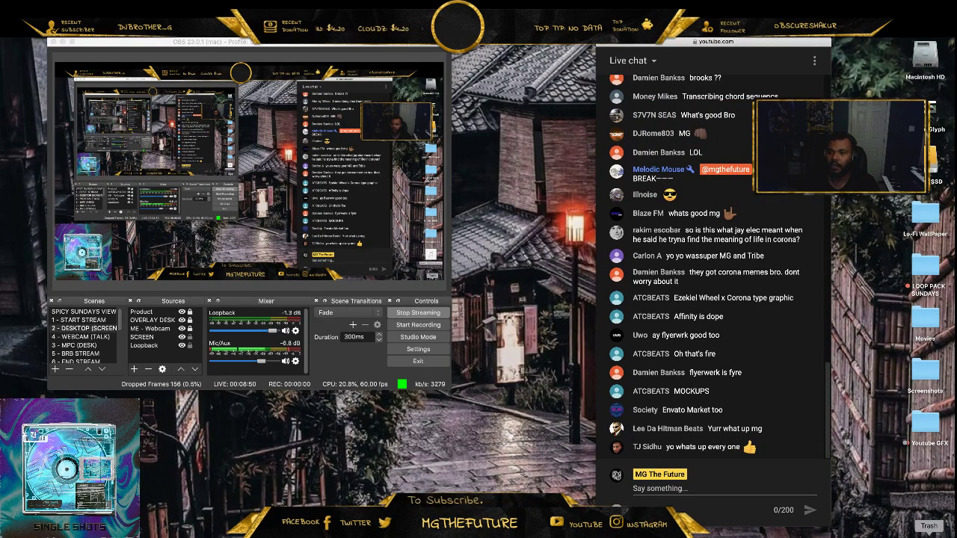
{"action": "left_click_drag", "start_coordinate": [778, 43], "coordinate": [832, 42]}
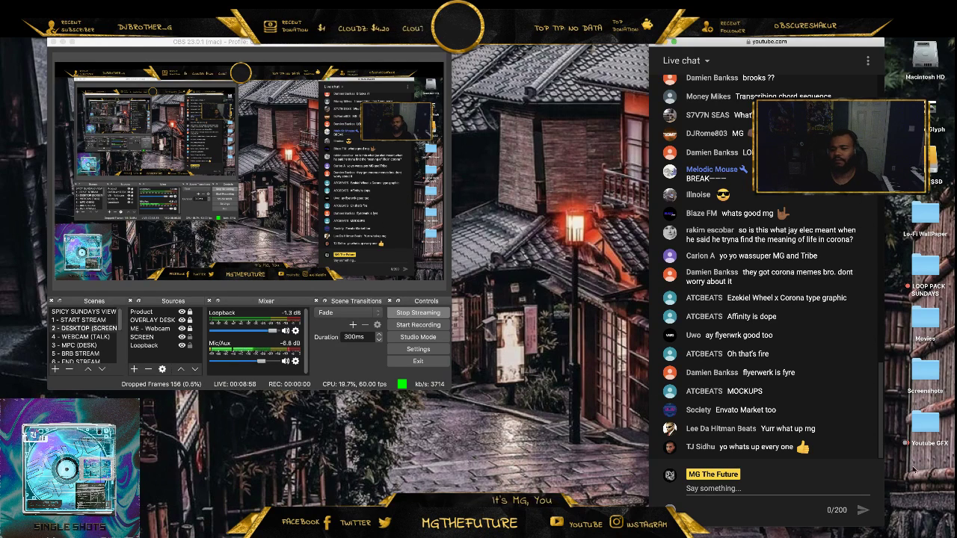
{"action": "left_click", "coordinate": [912, 469]}
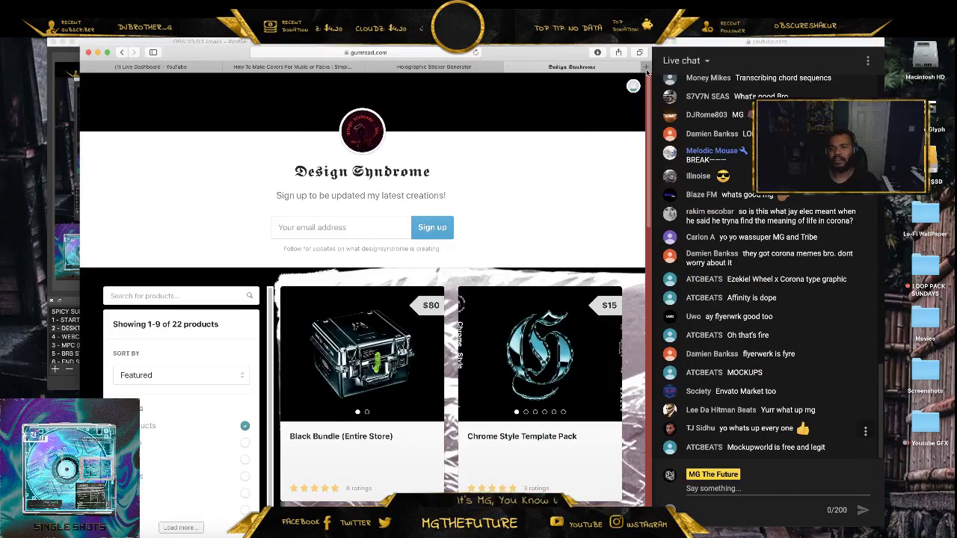
- Search Google for 'Corona Bottle + PNG' in a new tab
{"action": "left_click", "coordinate": [647, 67]}
{"action": "type", "text": "Corona Bott"}
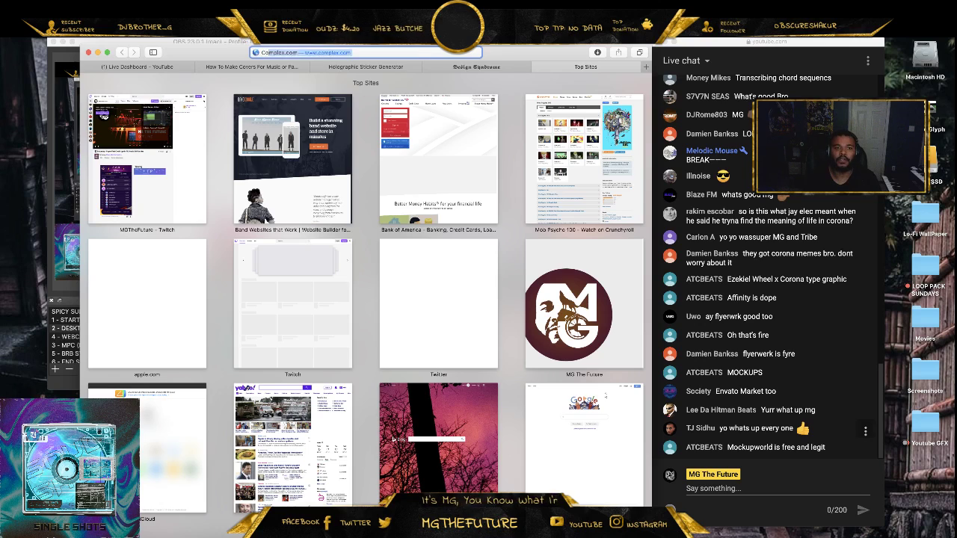
{"action": "type", "text": "le + PNG"}
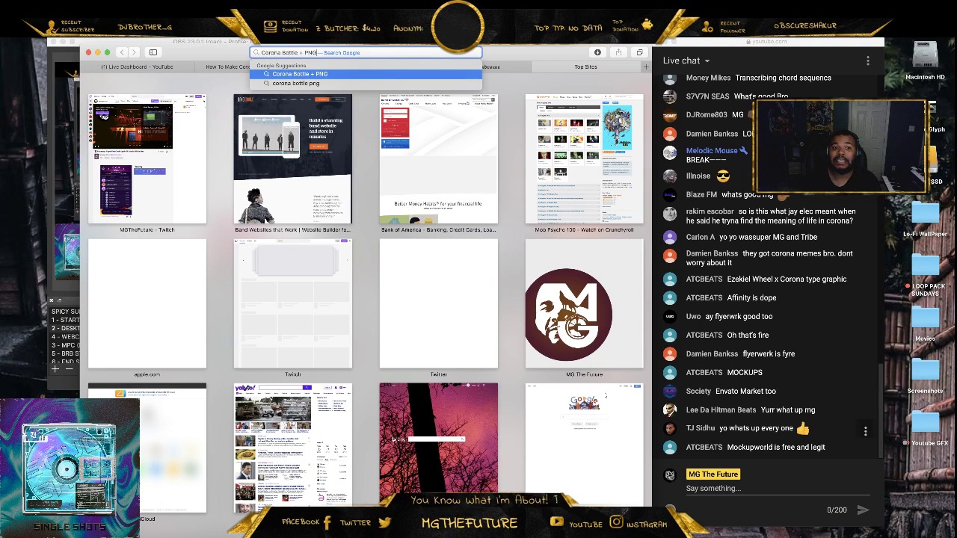
{"action": "key", "text": "Return"}
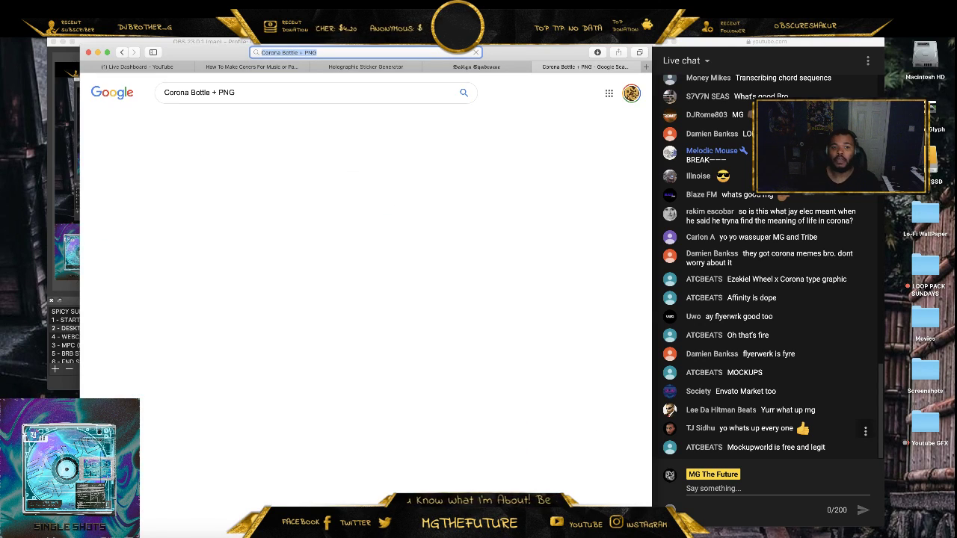
- Refine the query to 'Corona Bottle + TRANSPARENT PNG' and show image results
{"action": "left_click", "coordinate": [215, 97]}
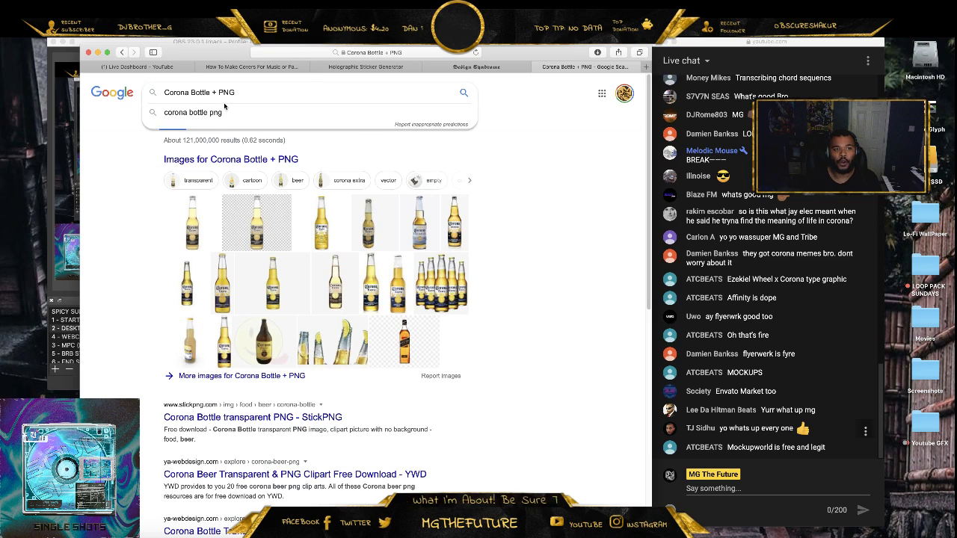
{"action": "left_click", "coordinate": [220, 92]}
{"action": "type", "text": "TRANSPARENT"}
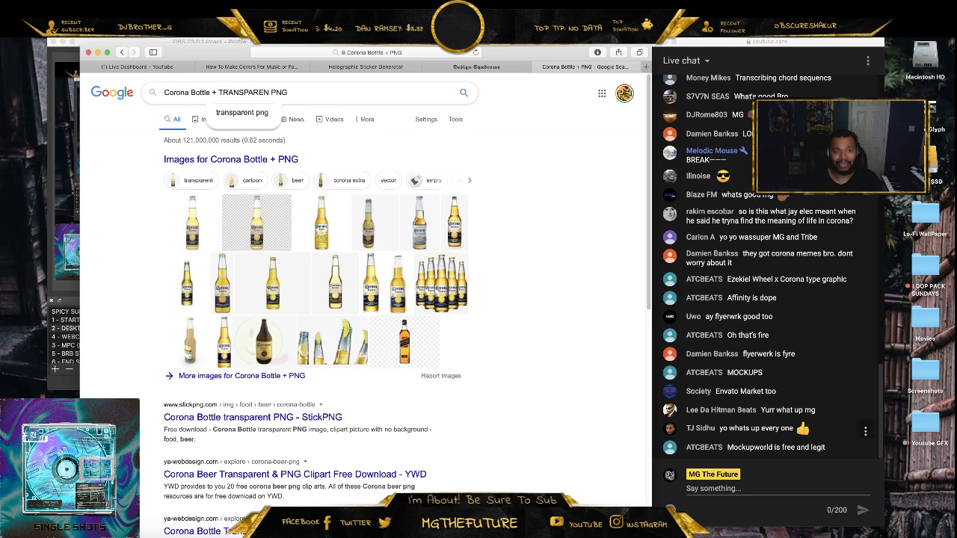
{"action": "key", "text": "Return"}
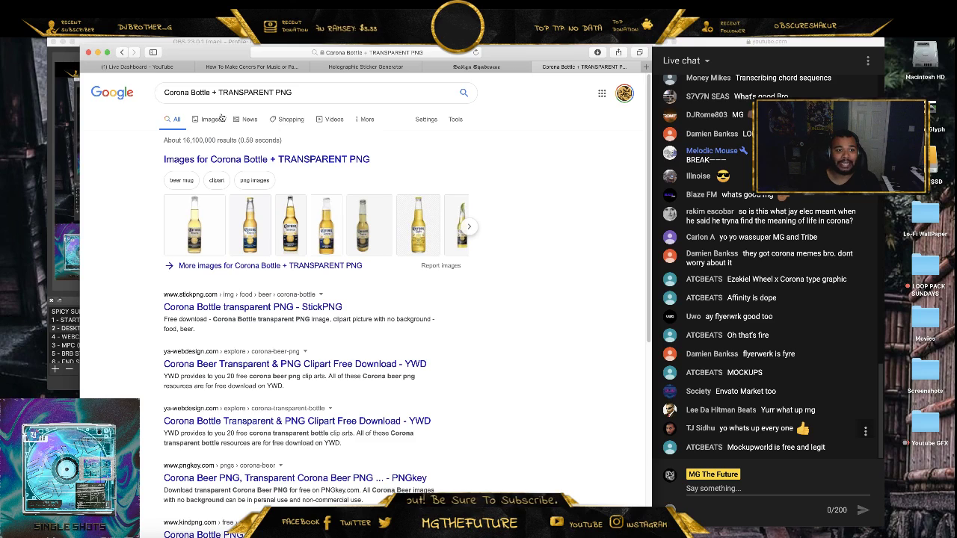
{"action": "left_click", "coordinate": [221, 119]}
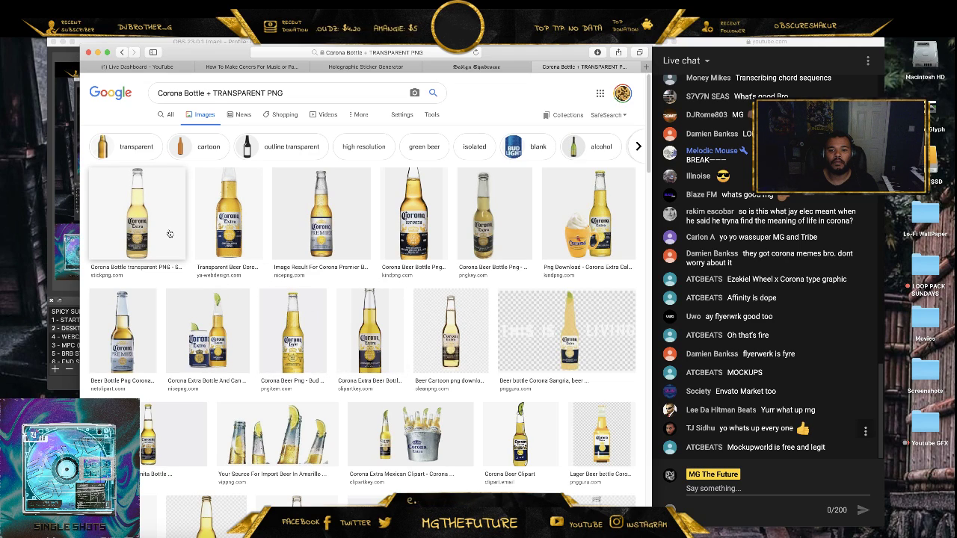
- Open the Corona Extra Bottle And Can image's source page on NicePNG
{"action": "left_click", "coordinate": [245, 361]}
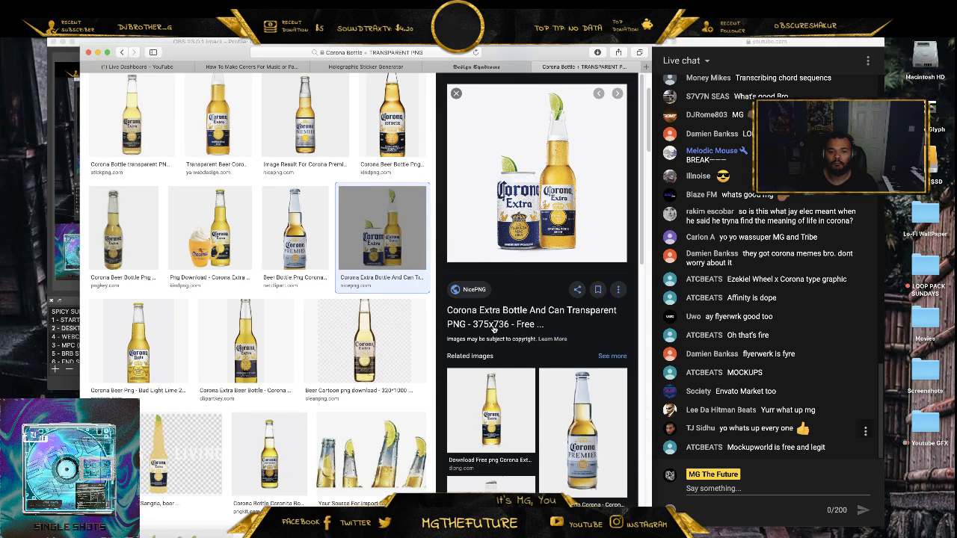
{"action": "left_click", "coordinate": [492, 318]}
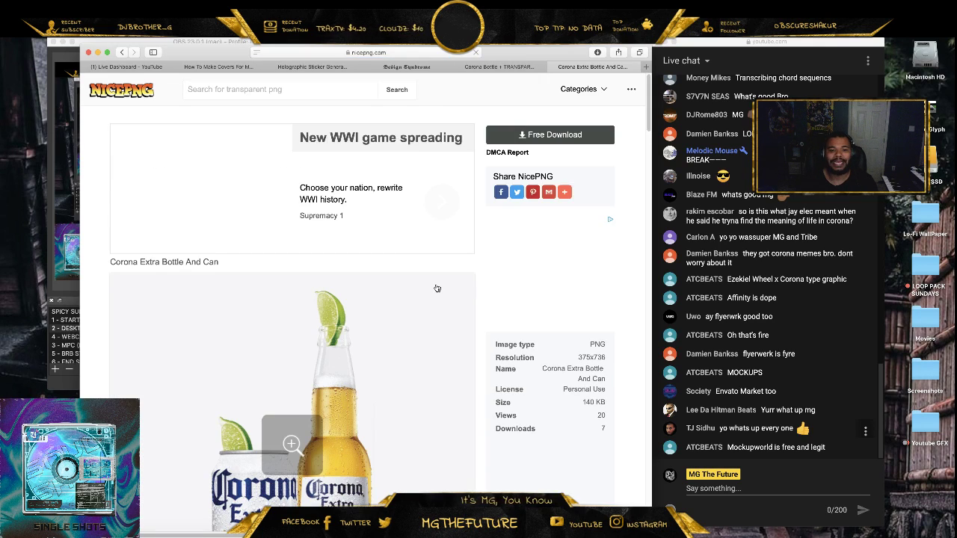
{"action": "scroll", "coordinate": [419, 293], "scroll_direction": "down", "scroll_amount": 2}
{"action": "scroll", "coordinate": [433, 245], "scroll_direction": "up", "scroll_amount": 1}
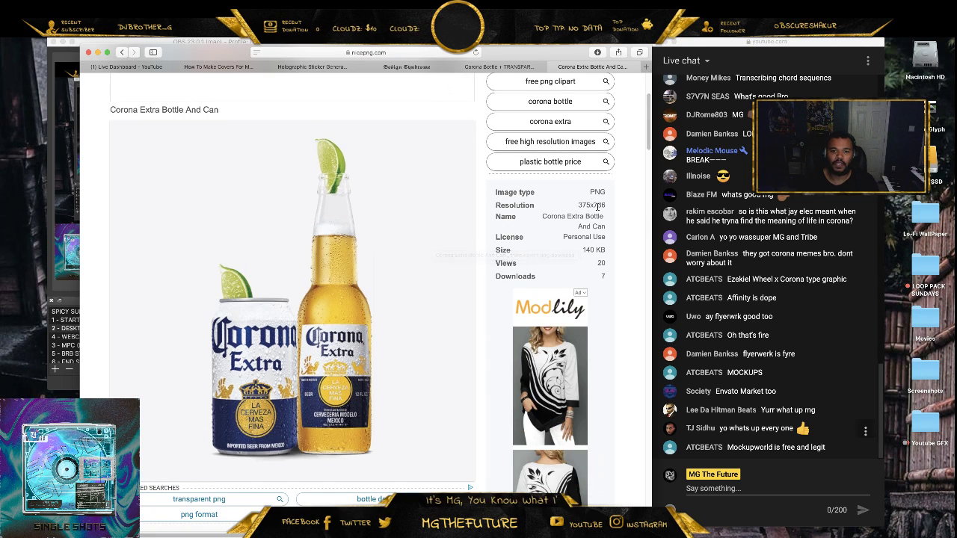
{"action": "scroll", "coordinate": [234, 330], "scroll_direction": "down", "scroll_amount": 10}
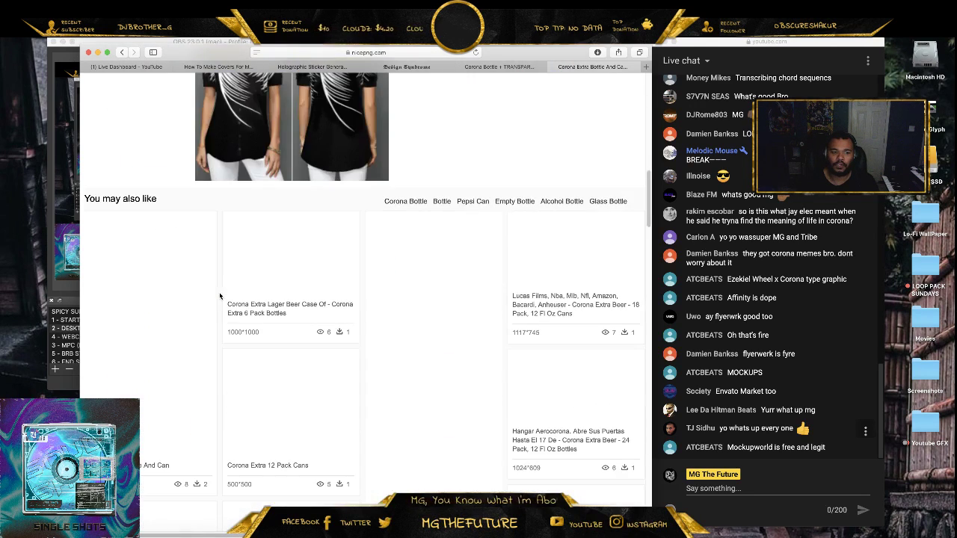
{"action": "scroll", "coordinate": [296, 308], "scroll_direction": "up", "scroll_amount": 10}
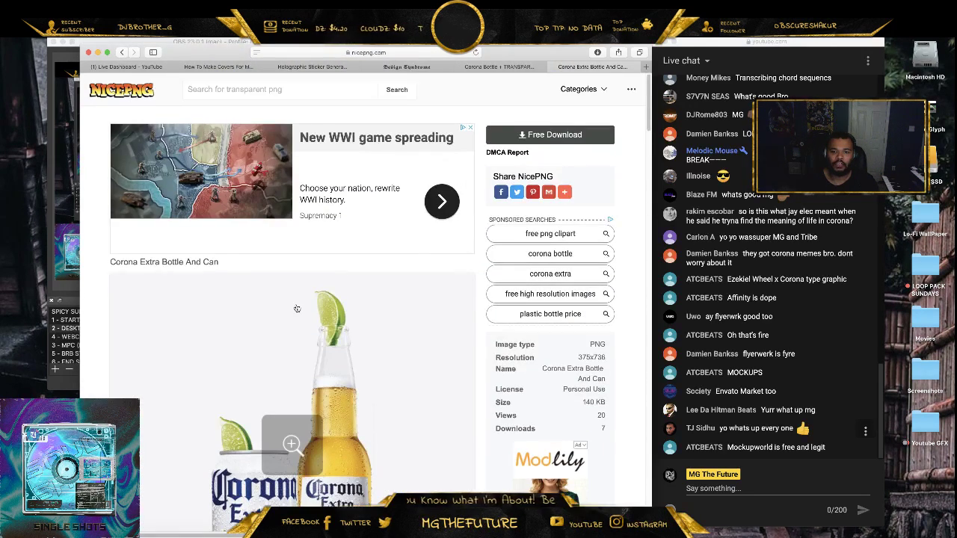
{"action": "scroll", "coordinate": [274, 419], "scroll_direction": "down", "scroll_amount": 3}
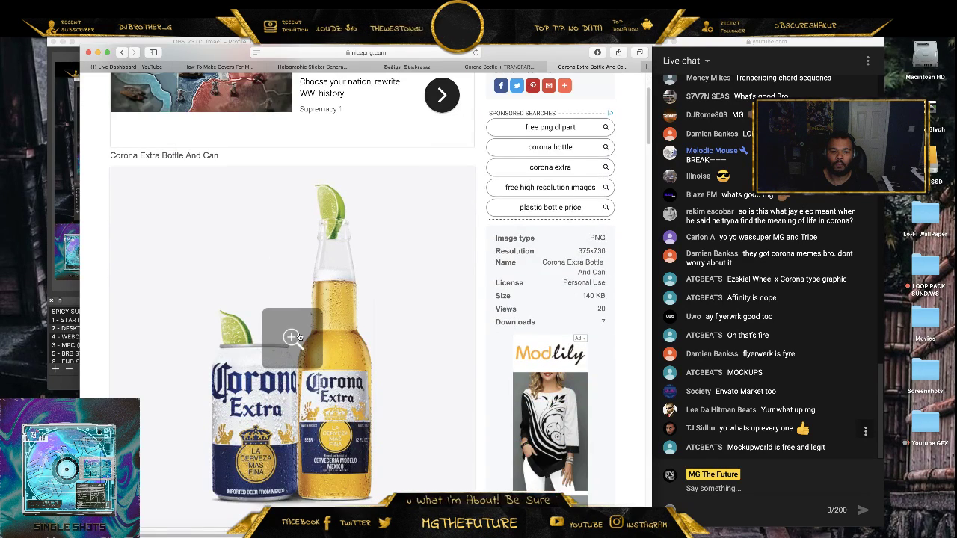
{"action": "scroll", "coordinate": [299, 349], "scroll_direction": "up", "scroll_amount": 3}
- Download the free PNG, check it in Preview, and close the NicePNG tab
{"action": "left_click", "coordinate": [567, 135]}
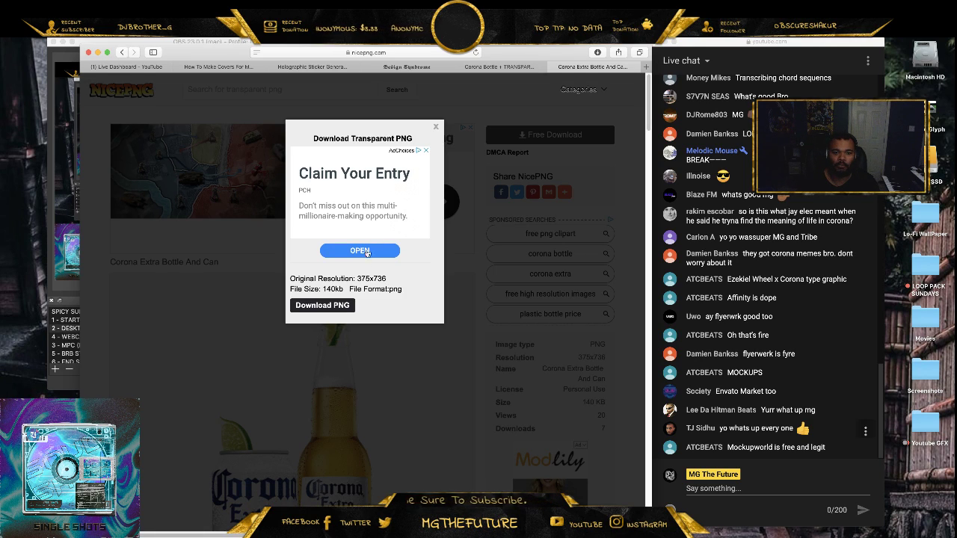
{"action": "left_click", "coordinate": [322, 305]}
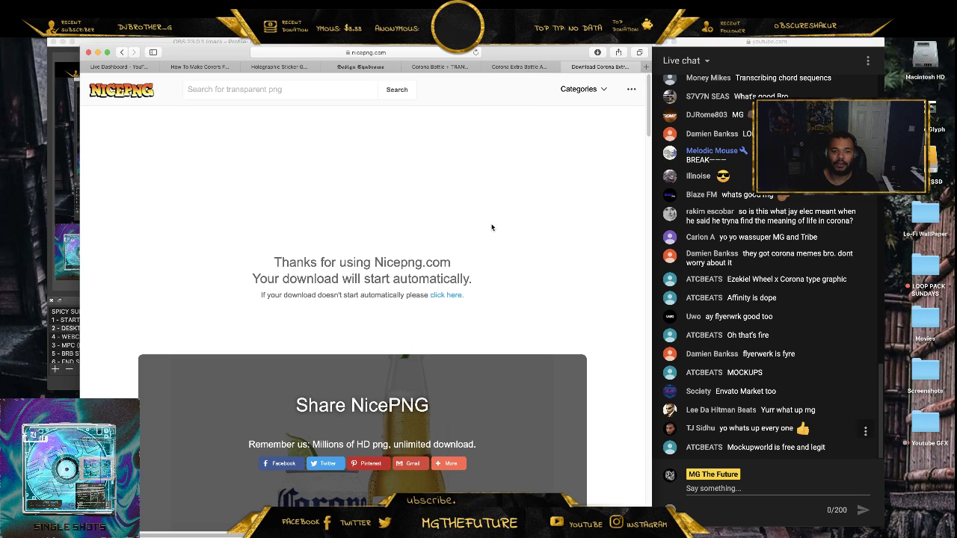
{"action": "left_click", "coordinate": [566, 67]}
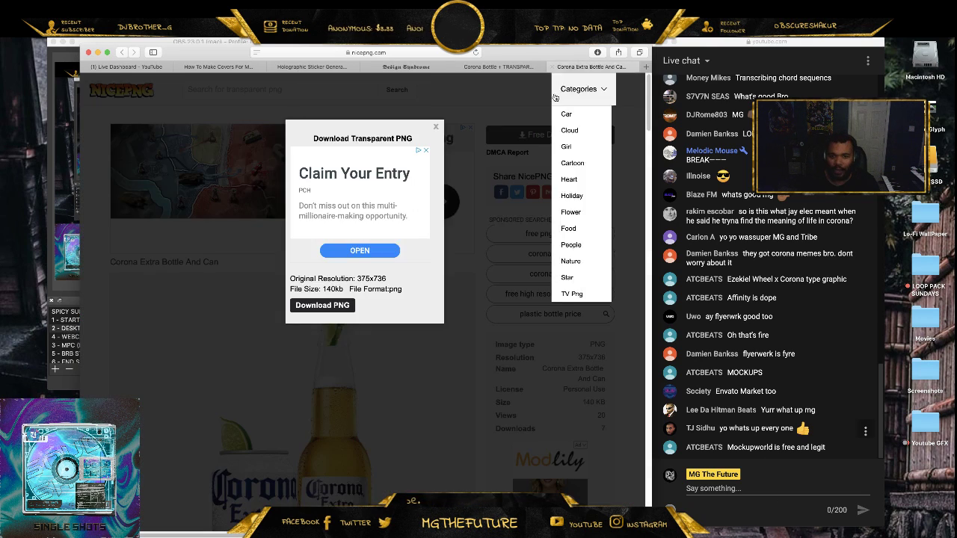
{"action": "left_click", "coordinate": [787, 532]}
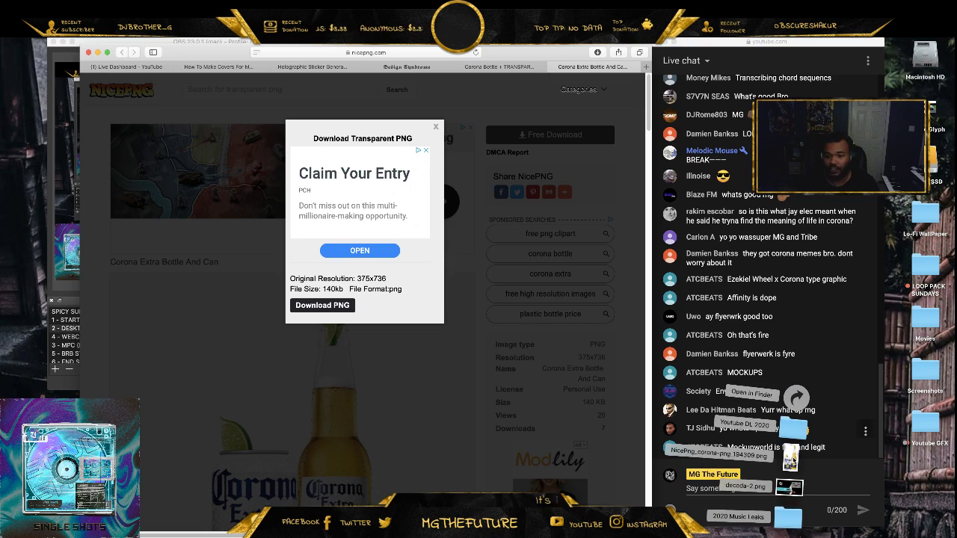
{"action": "left_click", "coordinate": [788, 458]}
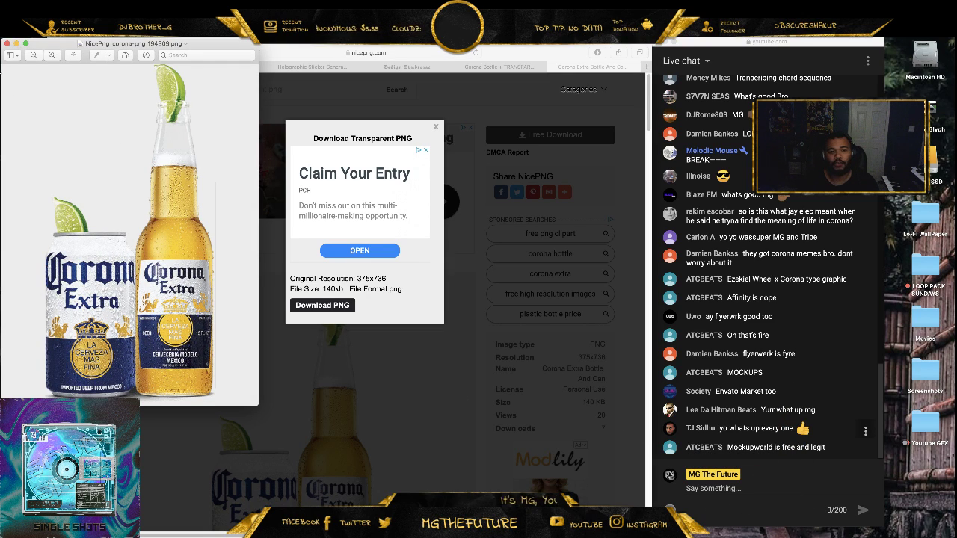
{"action": "left_click", "coordinate": [8, 44]}
{"action": "left_click", "coordinate": [554, 68]}
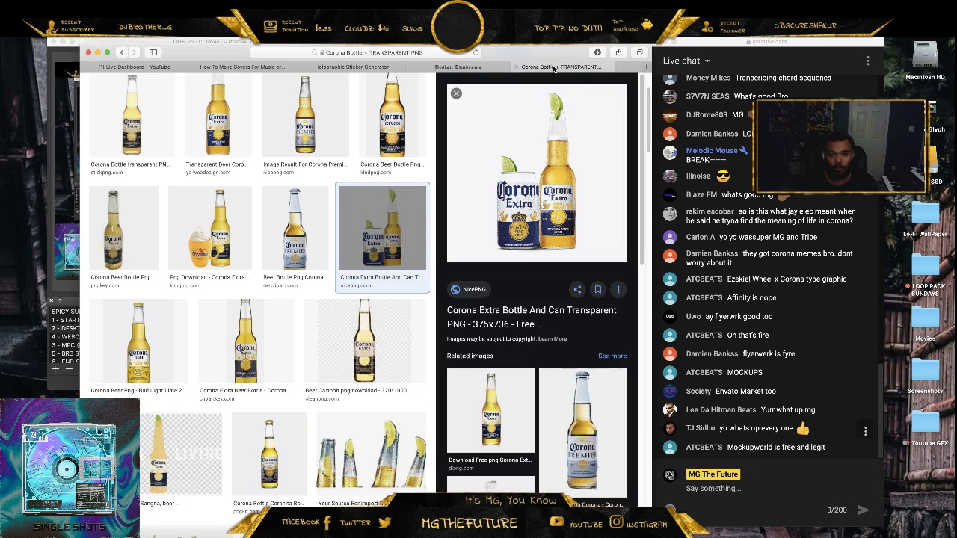
- Search Google for 'PNG library'
{"action": "left_click", "coordinate": [98, 52]}
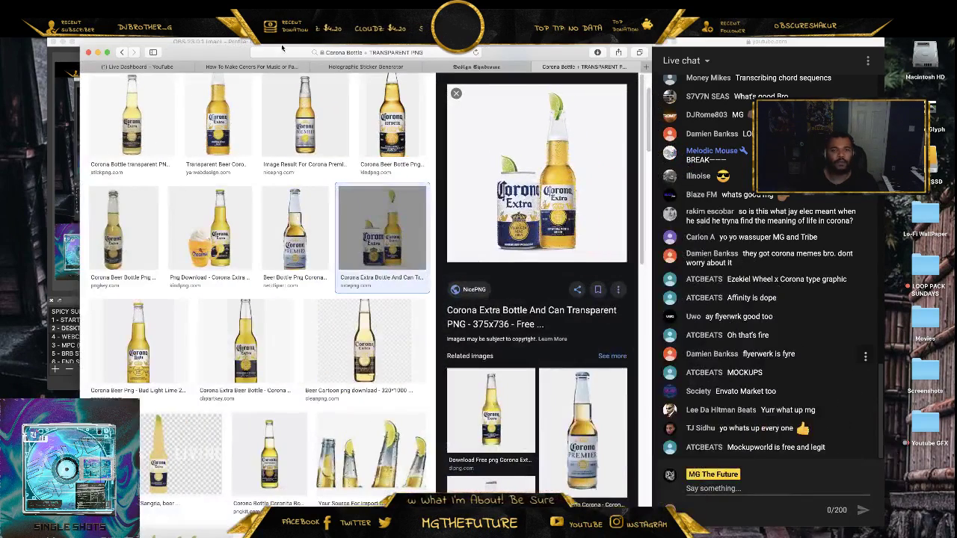
{"action": "left_click", "coordinate": [284, 52]}
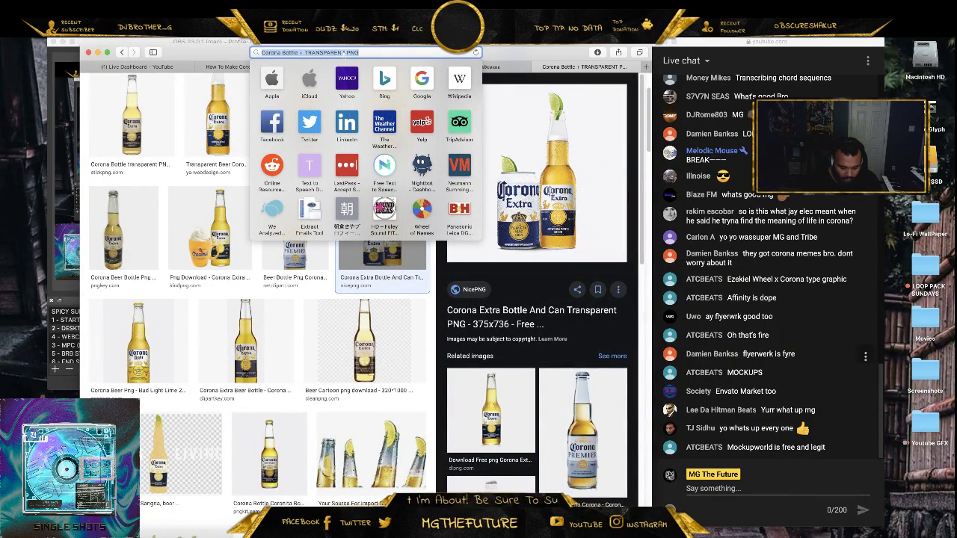
{"action": "type", "text": "plugin"}
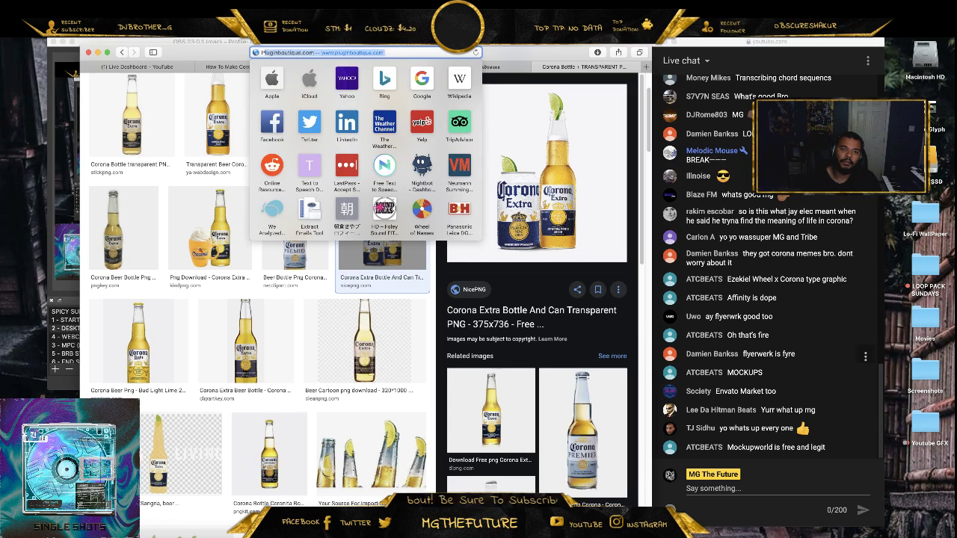
{"action": "key", "text": "BackSpace"}
{"action": "key", "text": "BackSpace"}
{"action": "key", "text": "BackSpace"}
{"action": "key", "text": "BackSpace"}
{"action": "key", "text": "BackSpace"}
{"action": "key", "text": "BackSpace"}
{"action": "key", "text": "BackSpace"}
{"action": "type", "text": "PNG library"}
{"action": "key", "text": "Return"}
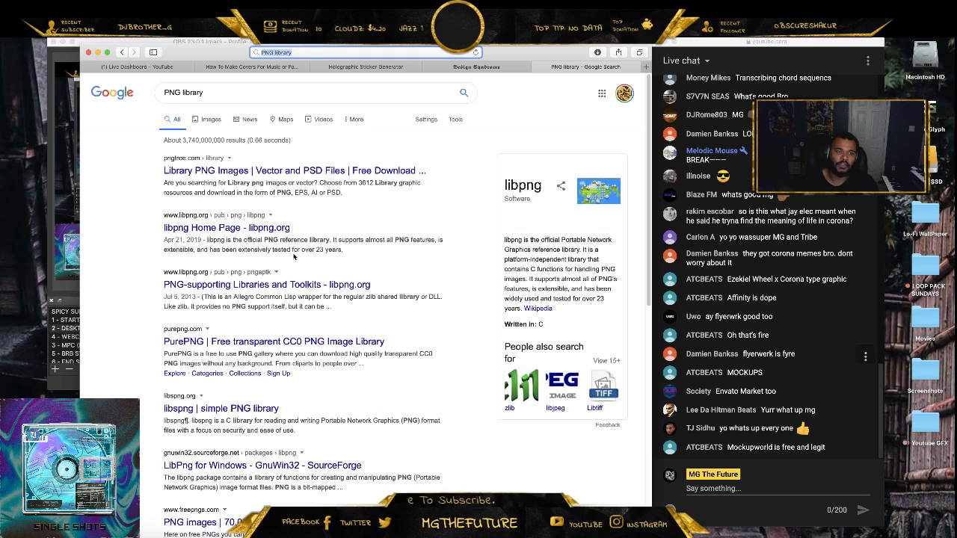
- Skim the PNG library results and minimise Safari to reveal Affinity Photo
{"action": "scroll", "coordinate": [235, 185], "scroll_direction": "down", "scroll_amount": 10}
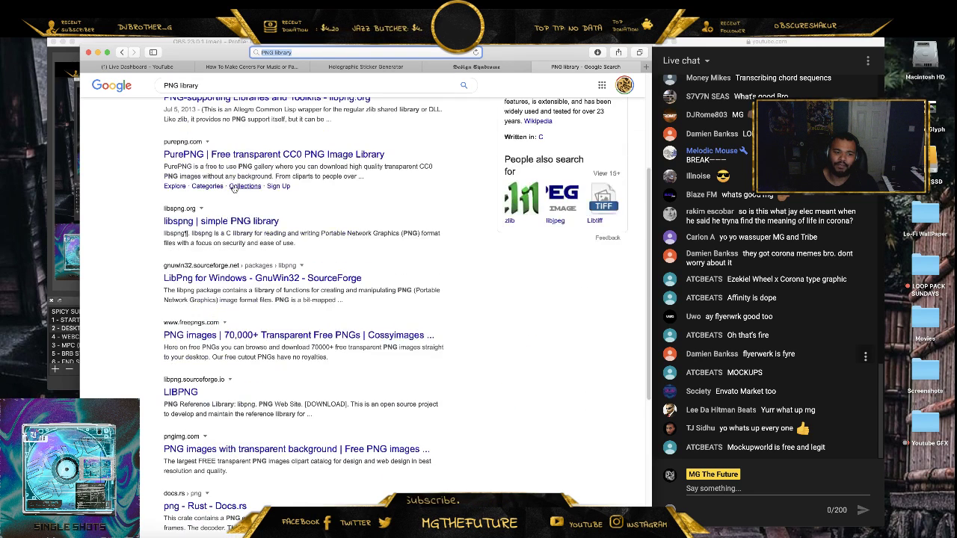
{"action": "scroll", "coordinate": [230, 184], "scroll_direction": "up", "scroll_amount": 10}
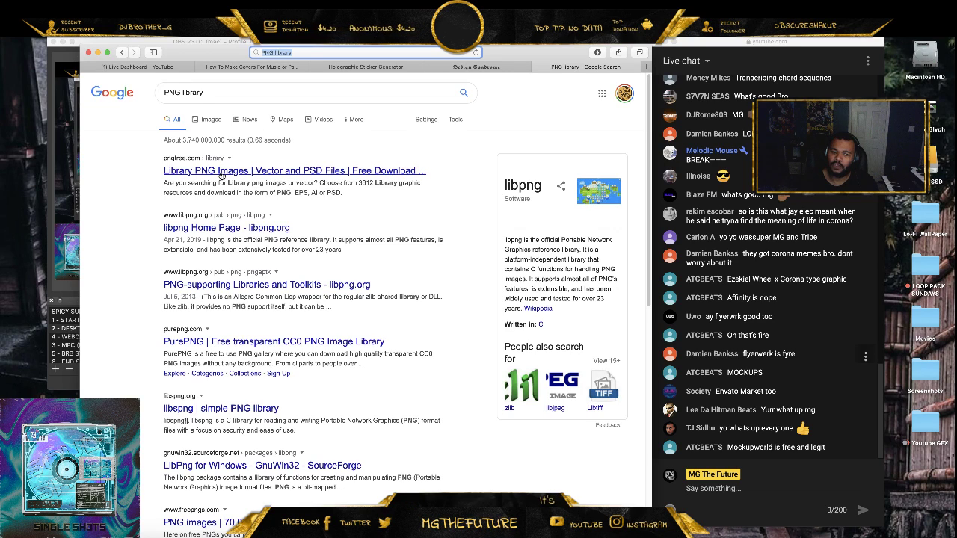
{"action": "left_click", "coordinate": [98, 52]}
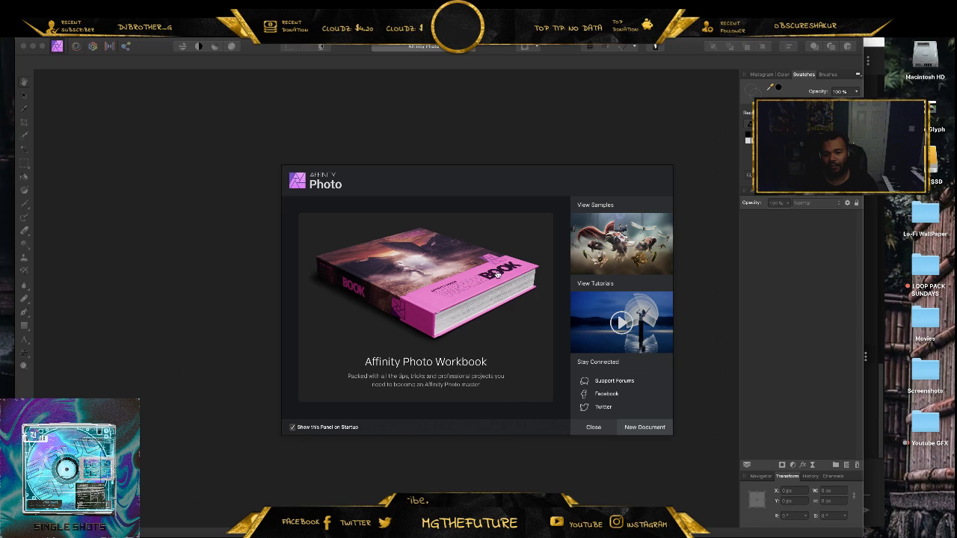
- Dismiss the Affinity Photo welcome panel and widen its window, shifting chat right
{"action": "left_click", "coordinate": [593, 428]}
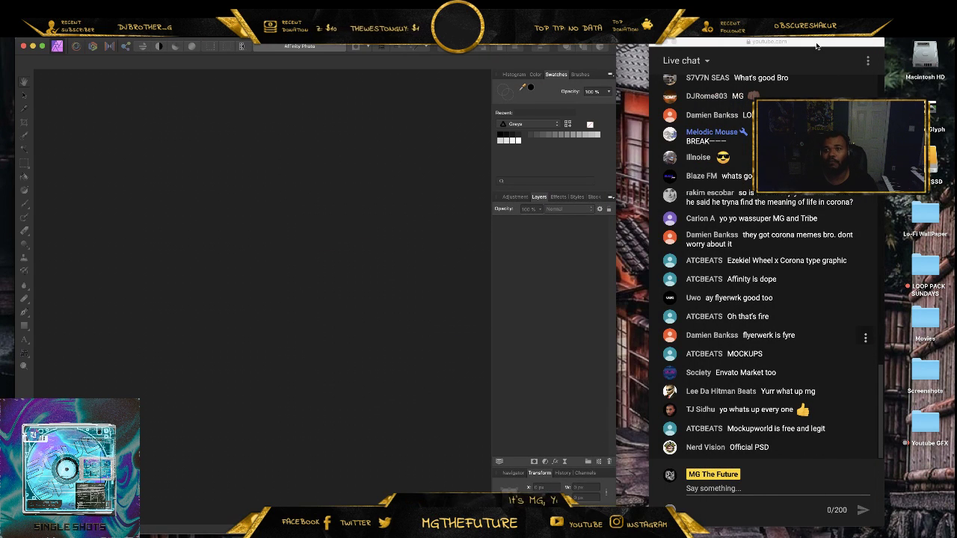
{"action": "left_click_drag", "start_coordinate": [816, 46], "coordinate": [860, 46]}
{"action": "left_click_drag", "start_coordinate": [617, 286], "coordinate": [674, 286]}
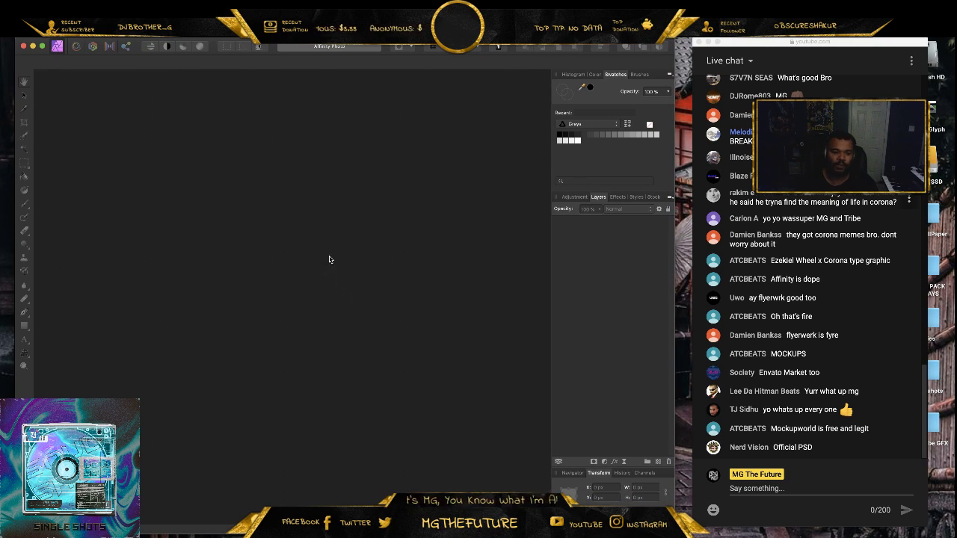
- Create a new 1920 x 1080 px document, raising DPI above 72 to a custom value
{"action": "left_click", "coordinate": [85, 30]}
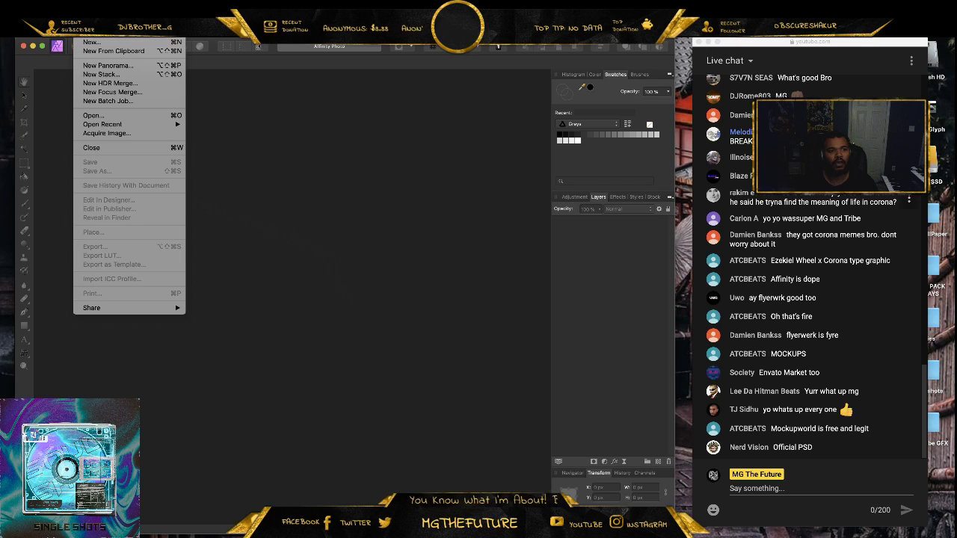
{"action": "left_click", "coordinate": [86, 41]}
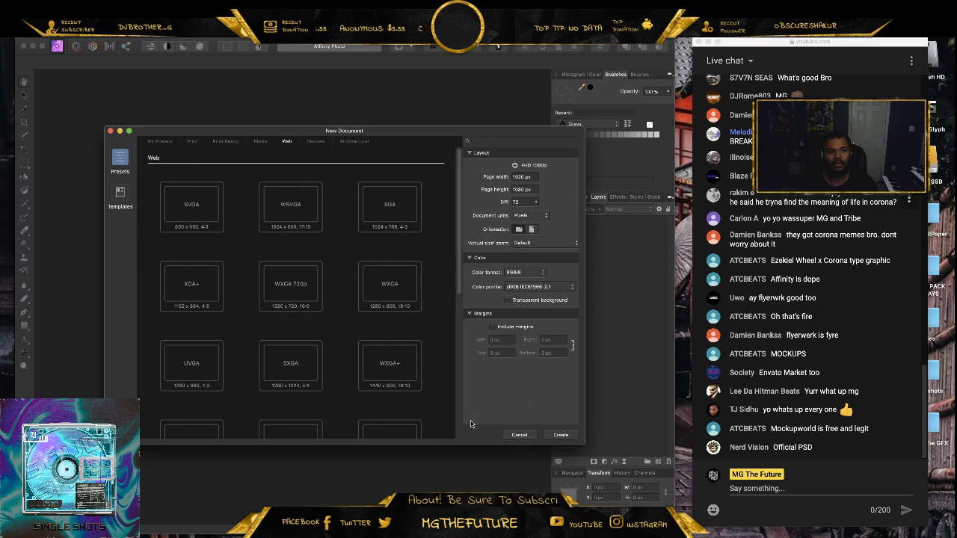
{"action": "scroll", "coordinate": [350, 284], "scroll_direction": "down", "scroll_amount": 2}
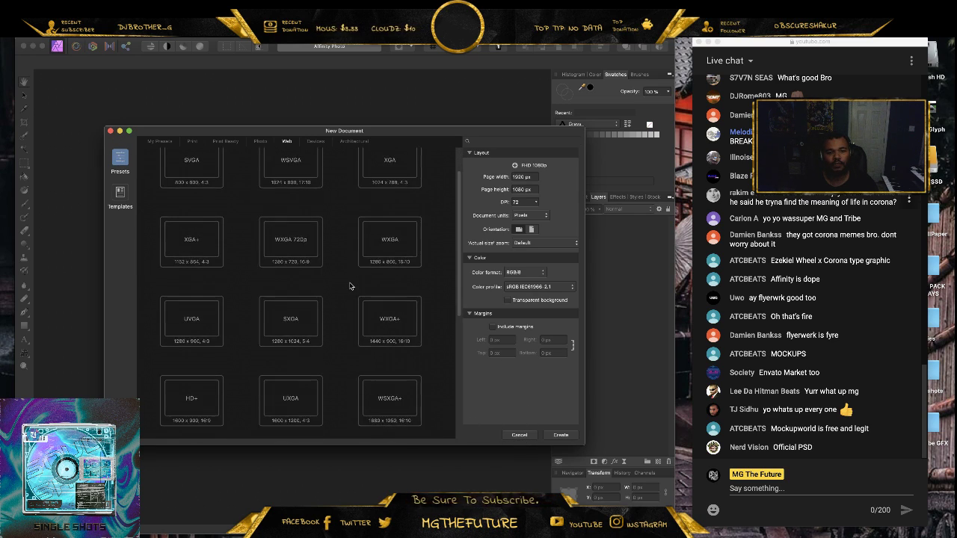
{"action": "scroll", "coordinate": [370, 280], "scroll_direction": "up", "scroll_amount": 2}
{"action": "left_click", "coordinate": [536, 203]}
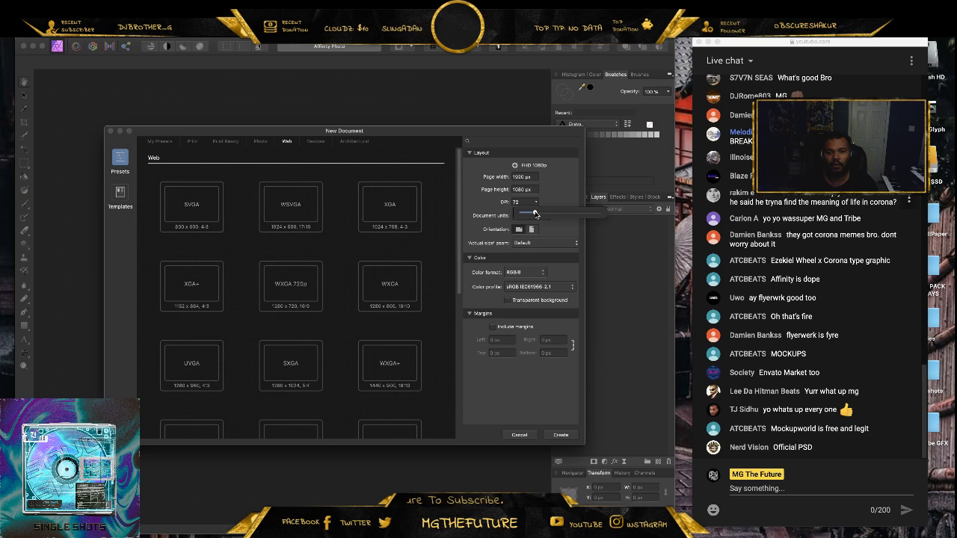
{"action": "left_click_drag", "start_coordinate": [535, 214], "coordinate": [587, 216]}
{"action": "key", "text": "super+Tab"}
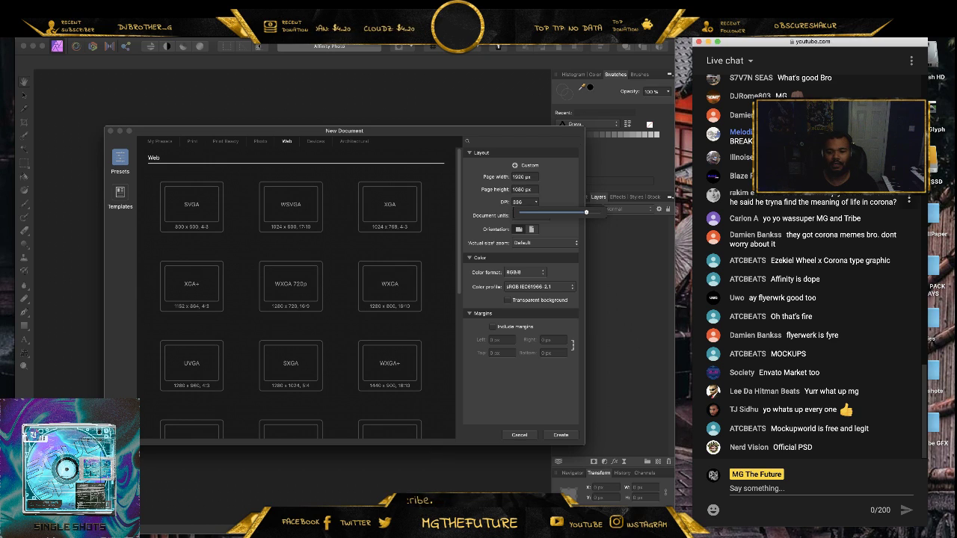
- Switch to Safari and submit the Google search 'Ideal DPI for album cover'
{"action": "key", "text": "super+Tab"}
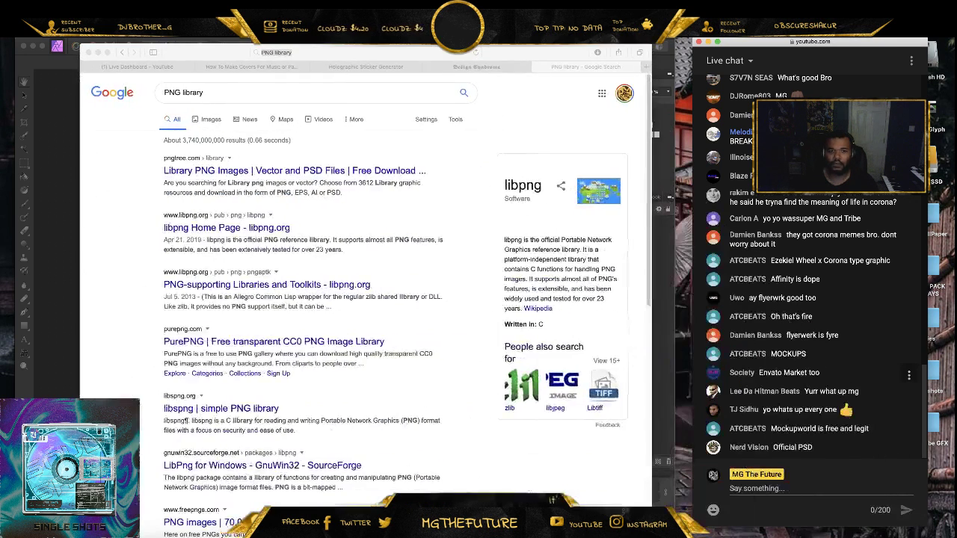
{"action": "key", "text": "super+l"}
{"action": "type", "text": "ldeal DPI for"}
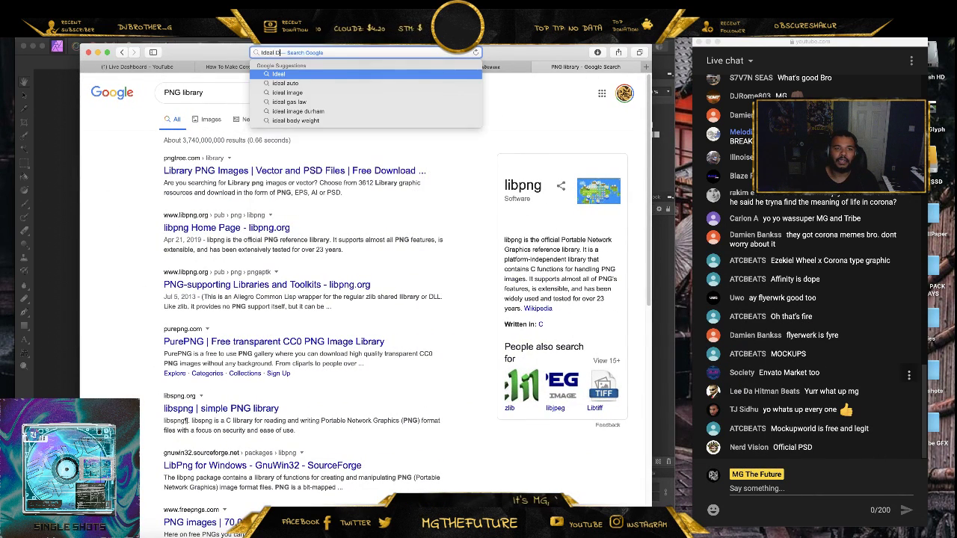
{"action": "type", "text": " album cover"}
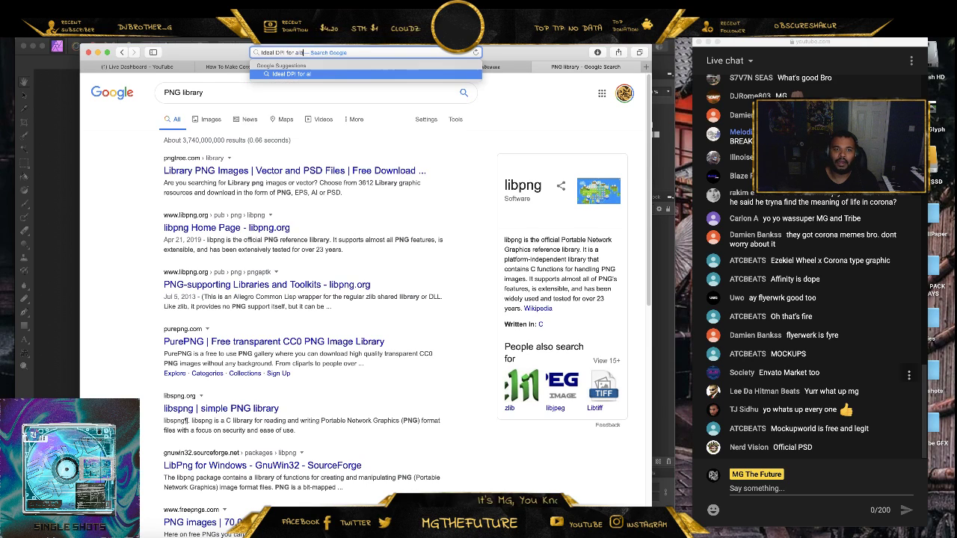
{"action": "key", "text": "Return"}
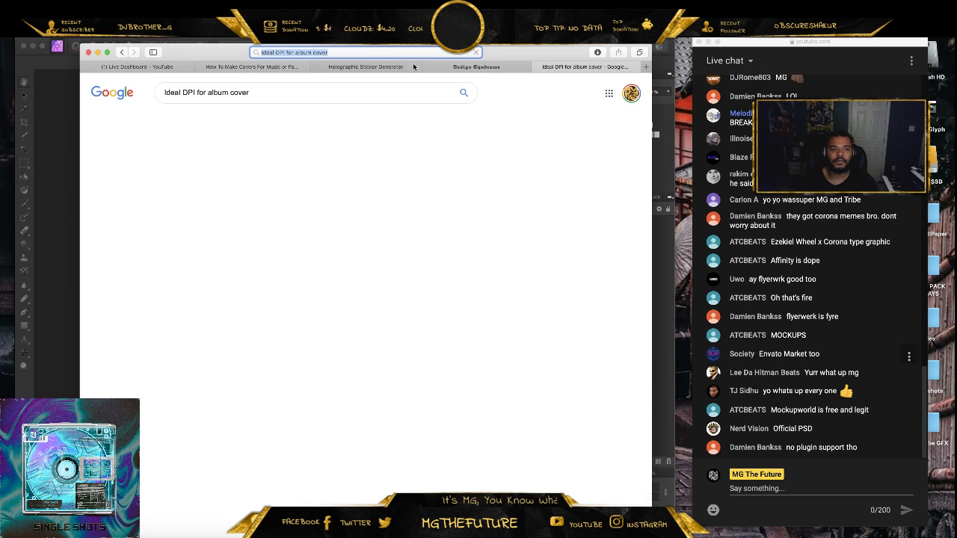
- Back in Affinity Photo, create a new 1600 × 1600 px document at about 300 DPI
{"action": "left_click", "coordinate": [97, 53]}
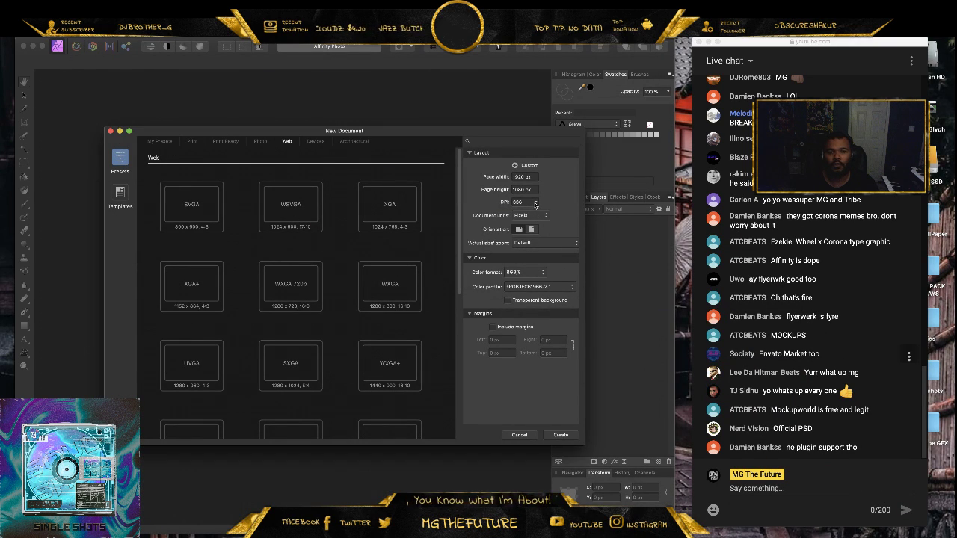
{"action": "left_click", "coordinate": [533, 202]}
{"action": "left_click_drag", "start_coordinate": [537, 213], "coordinate": [526, 214]}
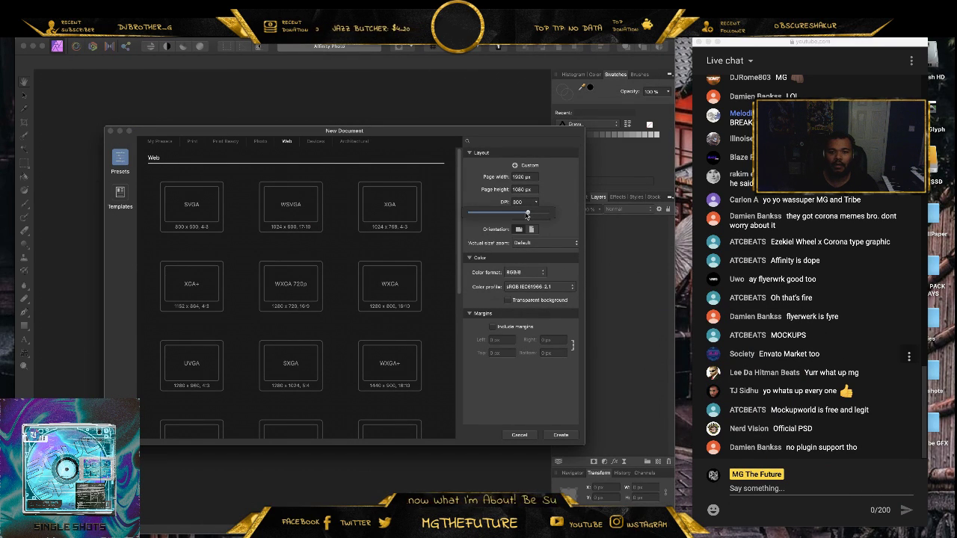
{"action": "left_click", "coordinate": [534, 176]}
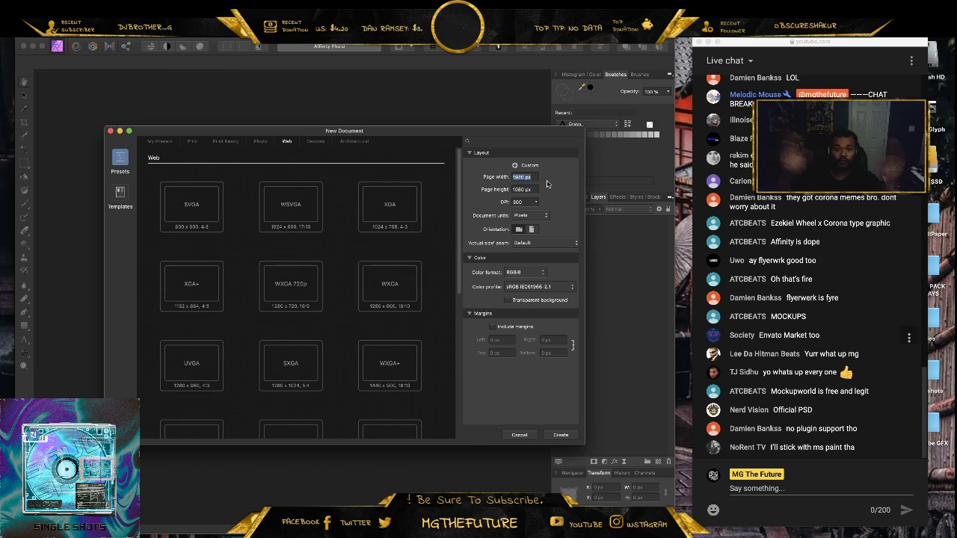
{"action": "type", "text": "10"}
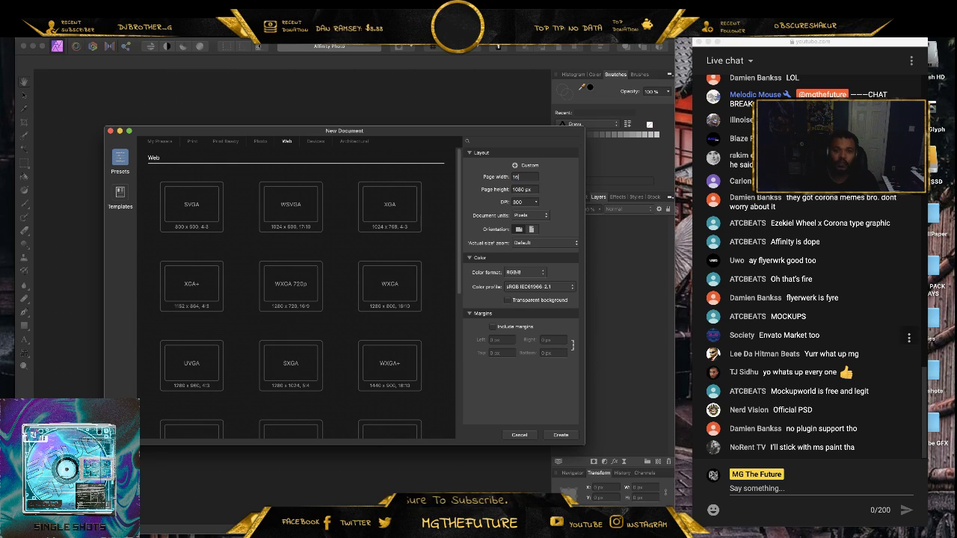
{"action": "key", "text": "Tab"}
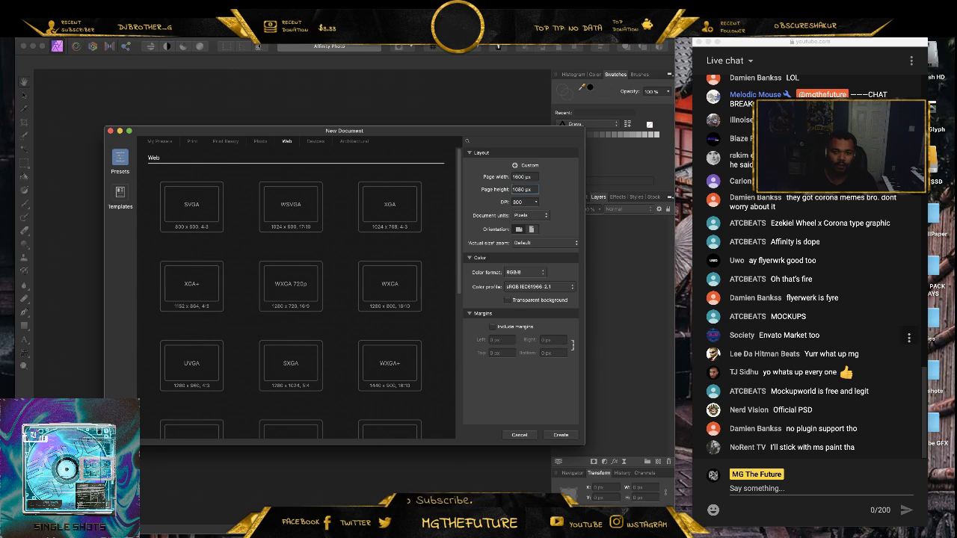
{"action": "type", "text": "1600"}
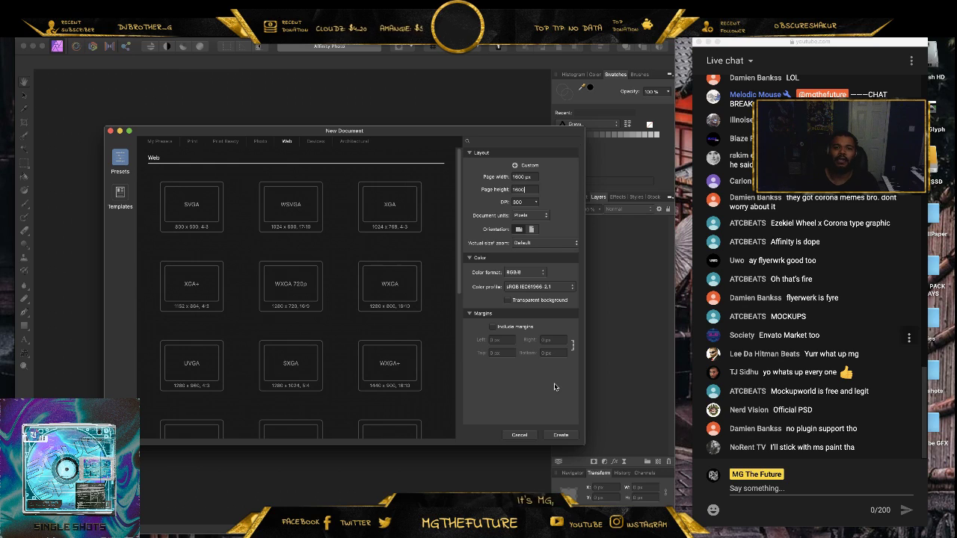
{"action": "left_click", "coordinate": [555, 435]}
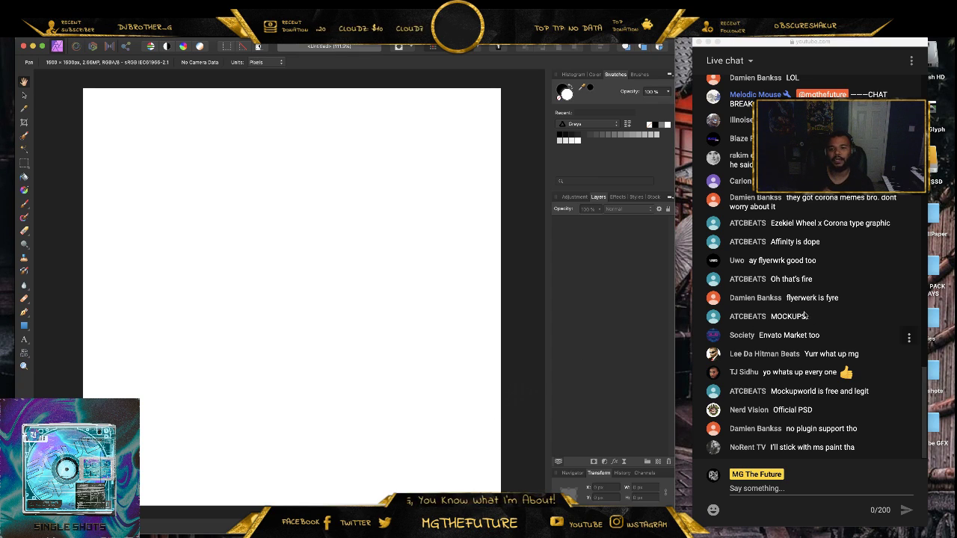
{"action": "scroll", "coordinate": [818, 305], "scroll_direction": "up", "scroll_amount": 4}
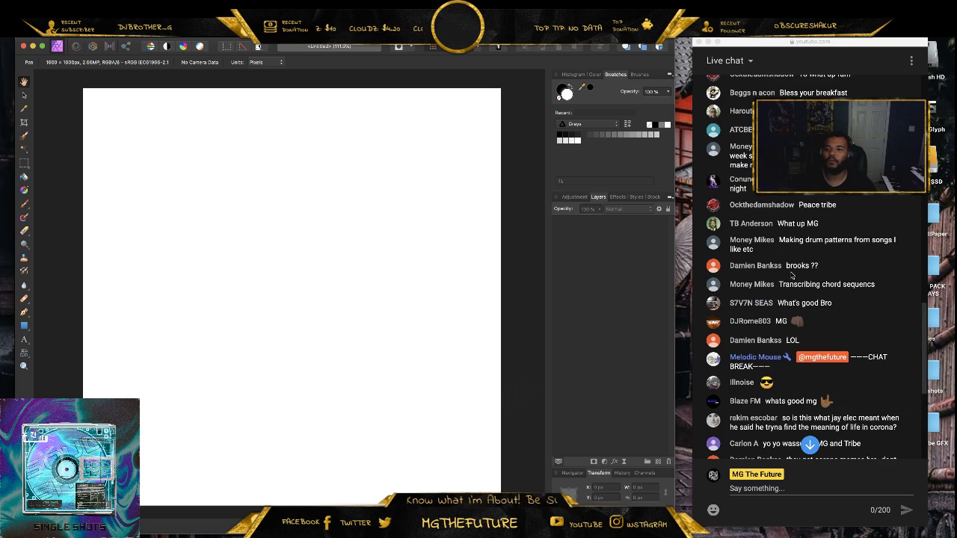
{"action": "scroll", "coordinate": [780, 236], "scroll_direction": "up", "scroll_amount": 5}
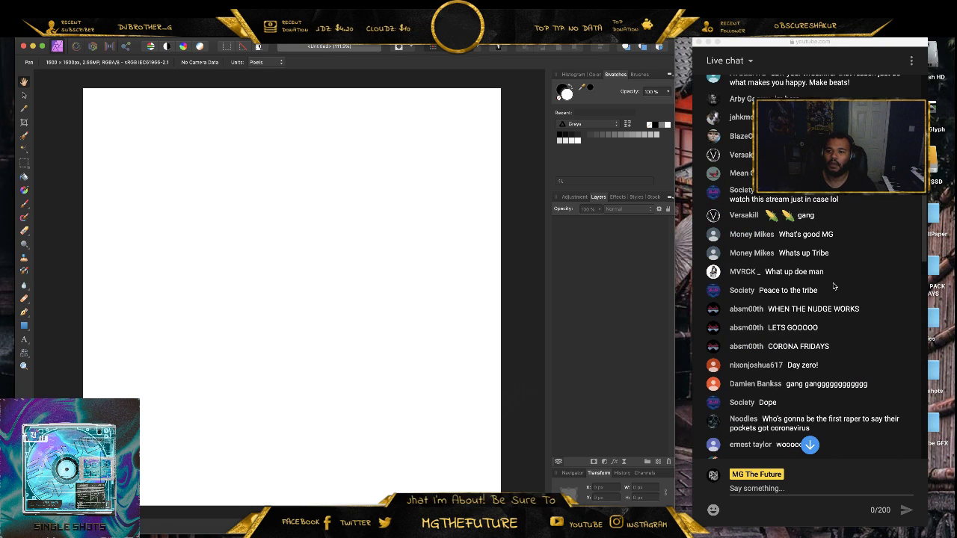
{"action": "scroll", "coordinate": [823, 276], "scroll_direction": "up", "scroll_amount": 4}
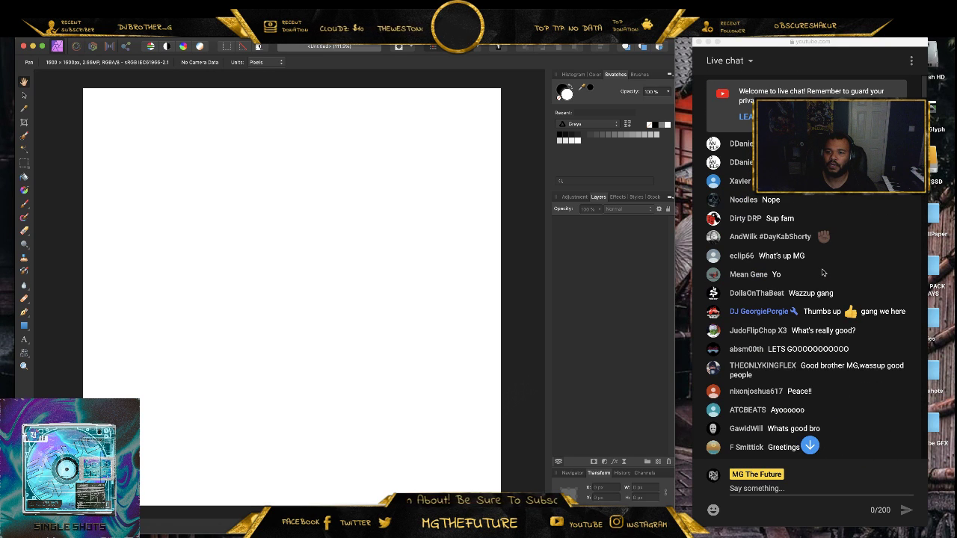
{"action": "scroll", "coordinate": [823, 273], "scroll_direction": "down", "scroll_amount": 10}
{"action": "scroll", "coordinate": [821, 270], "scroll_direction": "up", "scroll_amount": 1}
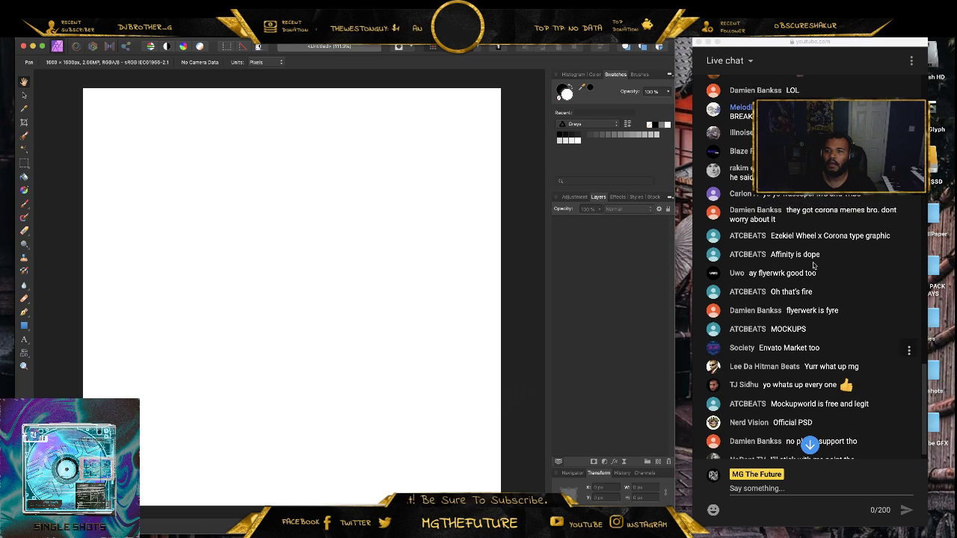
{"action": "scroll", "coordinate": [818, 268], "scroll_direction": "down", "scroll_amount": 2}
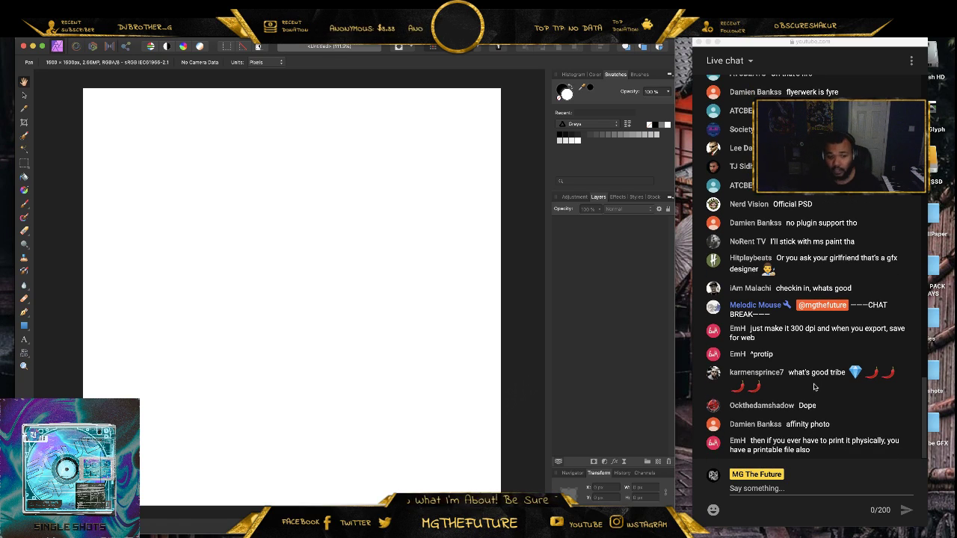
- Add a new pixel layer, choose the Flood Fill tool, and browse the Brushes and Colour panels
{"action": "left_click", "coordinate": [658, 461]}
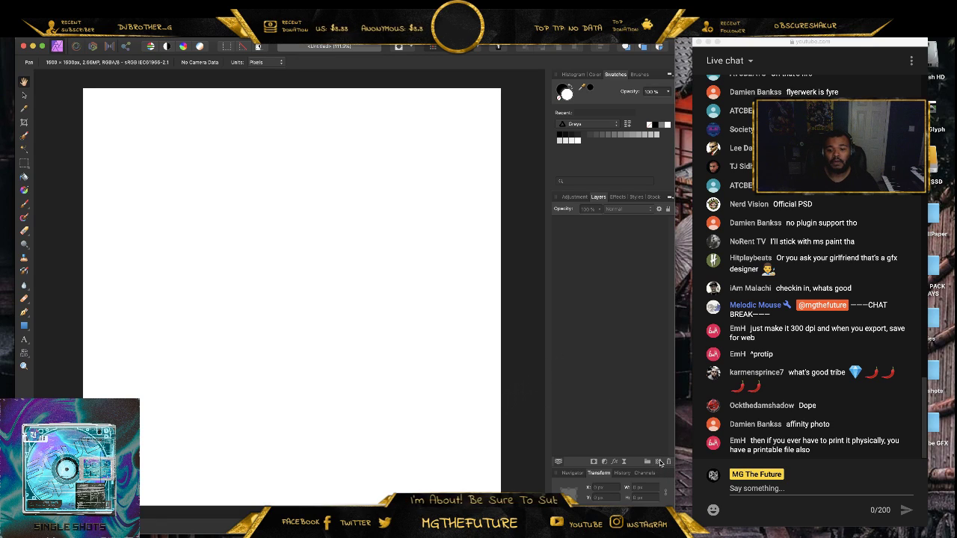
{"action": "left_click", "coordinate": [25, 177]}
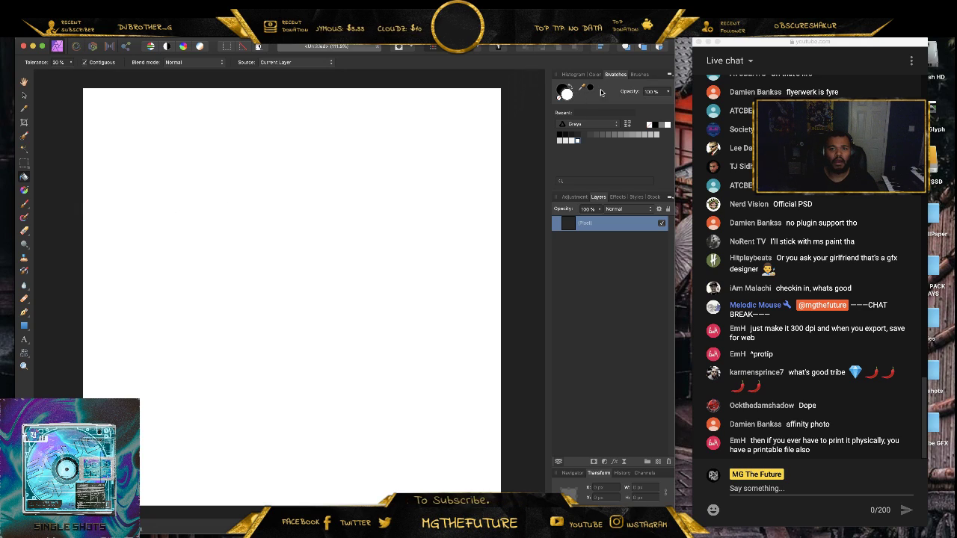
{"action": "left_click", "coordinate": [640, 75]}
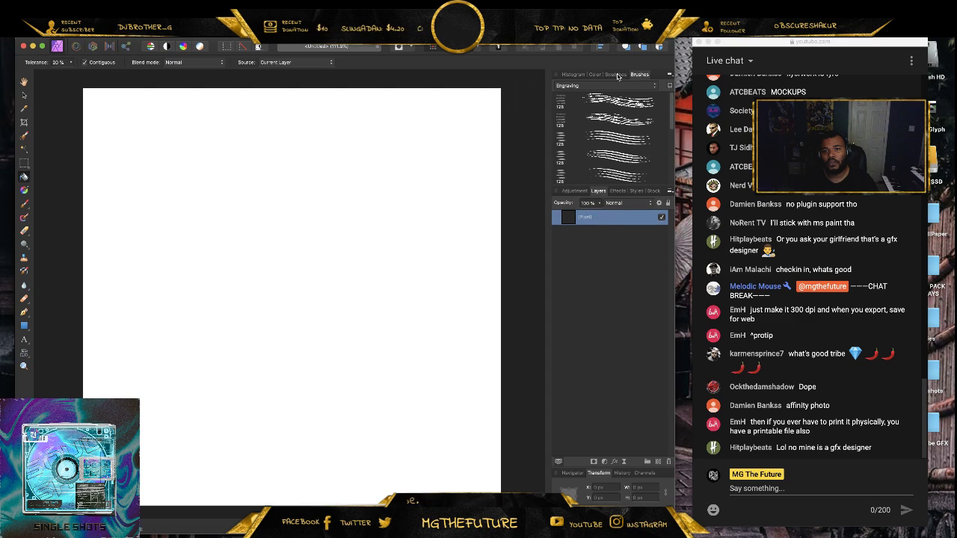
{"action": "left_click", "coordinate": [615, 75]}
{"action": "left_click", "coordinate": [594, 75]}
{"action": "left_click", "coordinate": [573, 75]}
- Flip through the side panels to the Engraving brushes, then restore Safari's DPI results
{"action": "left_click", "coordinate": [595, 74]}
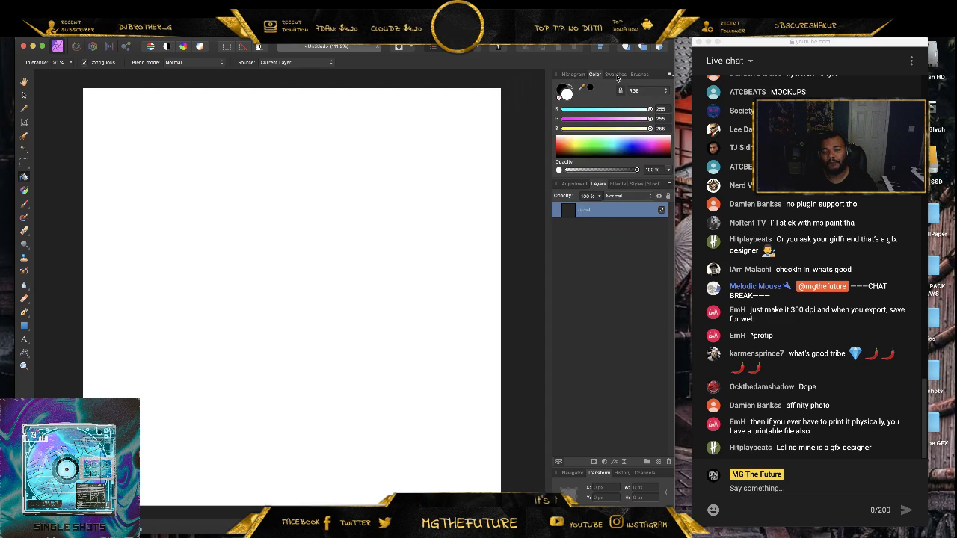
{"action": "left_click", "coordinate": [616, 75]}
{"action": "left_click", "coordinate": [639, 75]}
{"action": "key", "text": "super+Tab"}
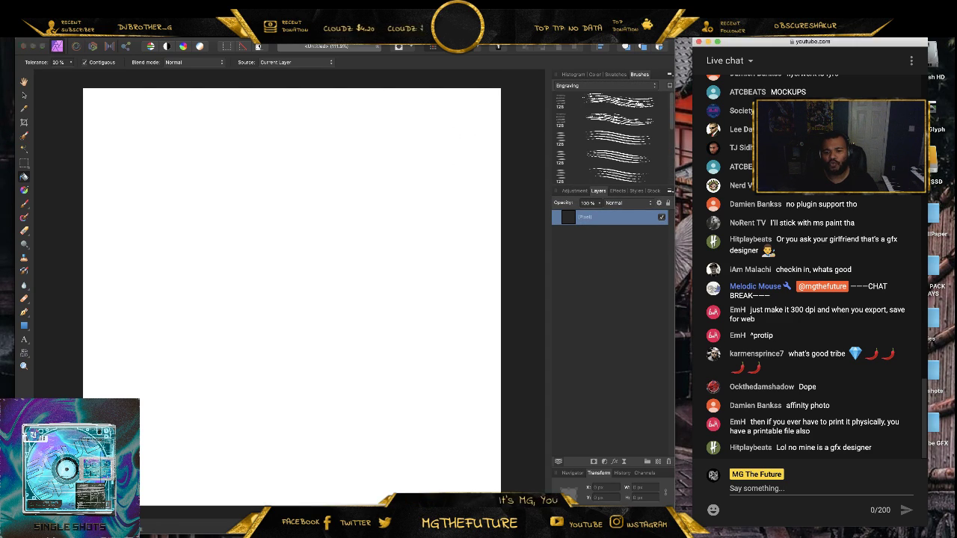
{"action": "left_click", "coordinate": [908, 532]}
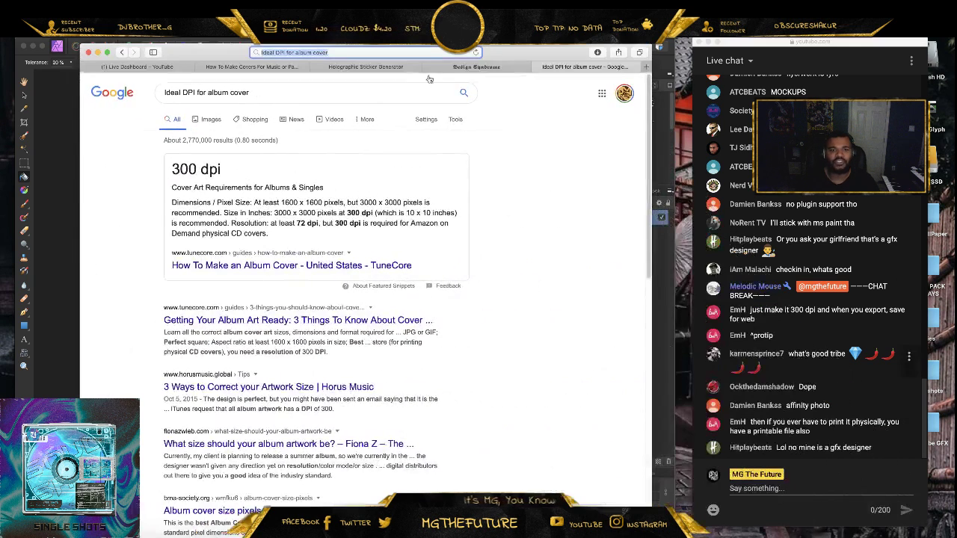
- Search Google for 'JAy electronica album cover' and reselect the search words
{"action": "type", "text": "JAy"}
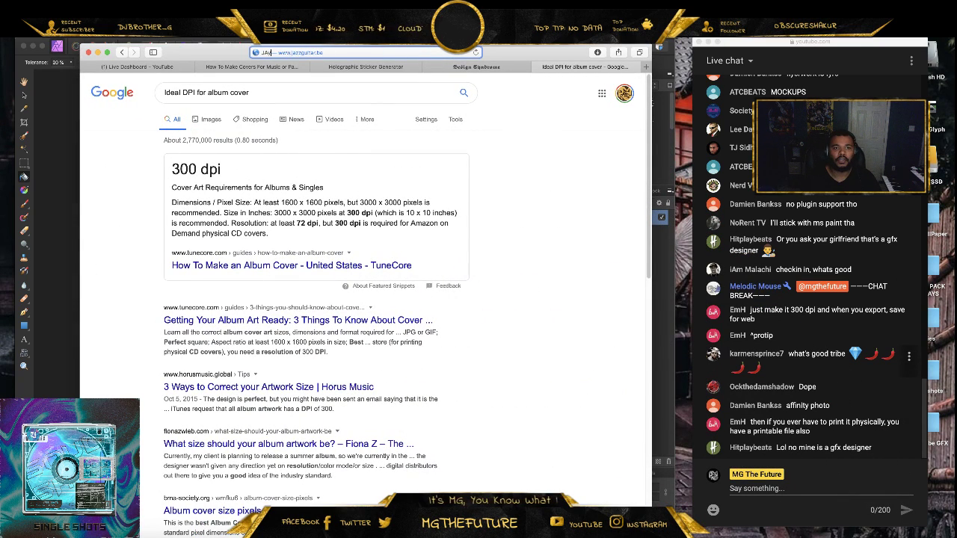
{"action": "type", "text": " alectronica"}
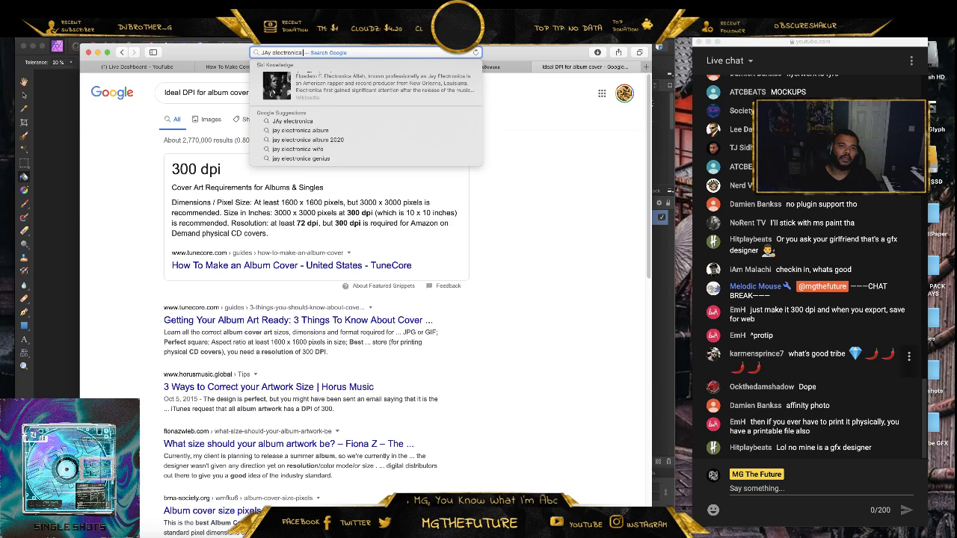
{"action": "type", "text": " albumc over"}
{"action": "key", "text": "Return"}
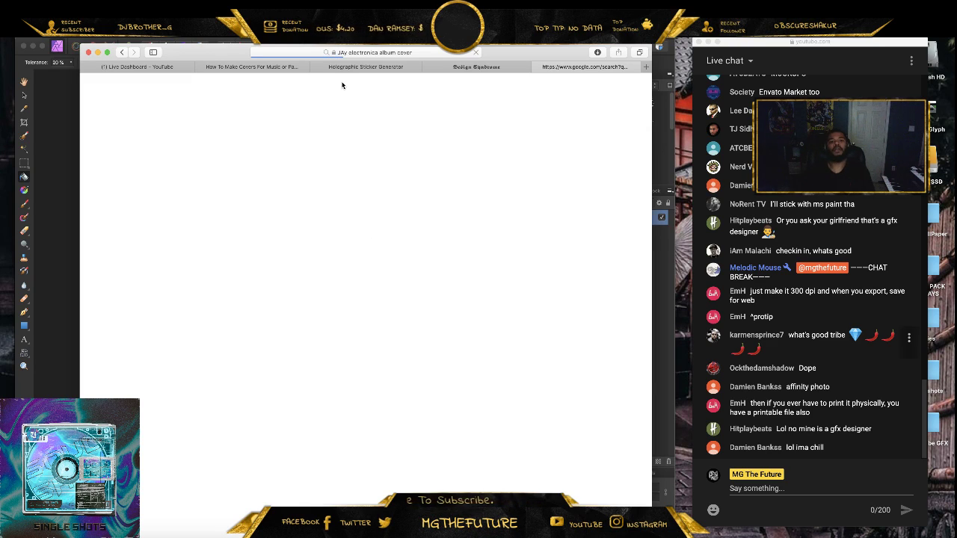
{"action": "left_click", "coordinate": [403, 52]}
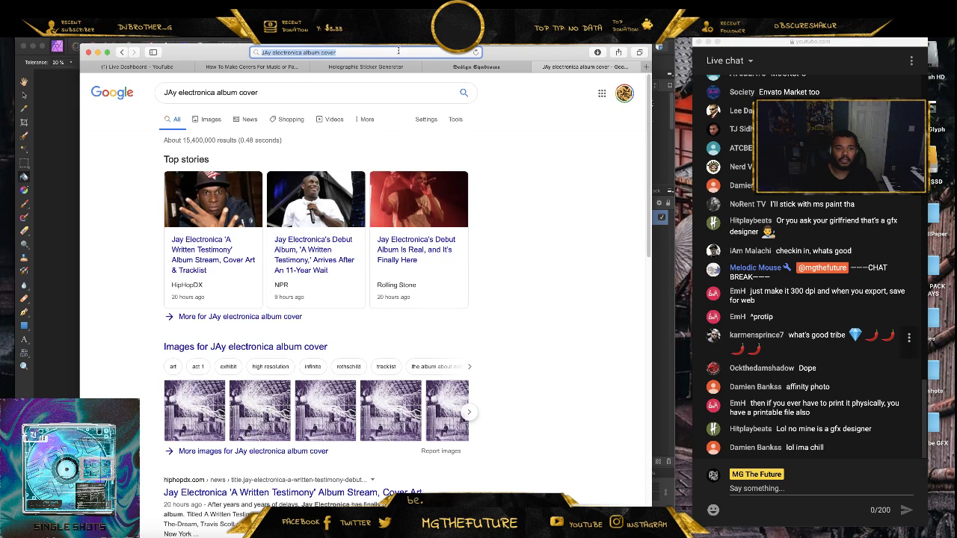
- View Jay Electronica image results, preview the reflected treeline cover and open then close its article
{"action": "left_click", "coordinate": [211, 120]}
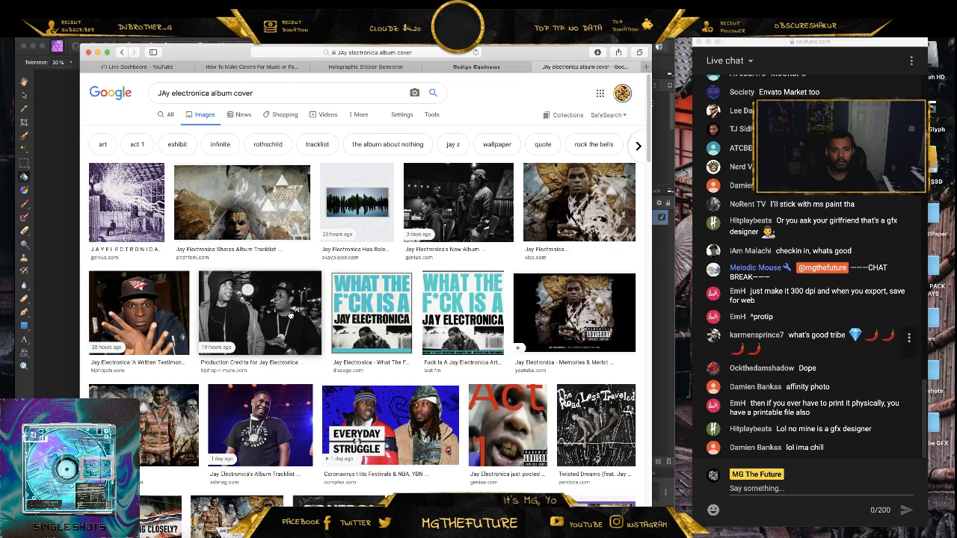
{"action": "left_click", "coordinate": [356, 202]}
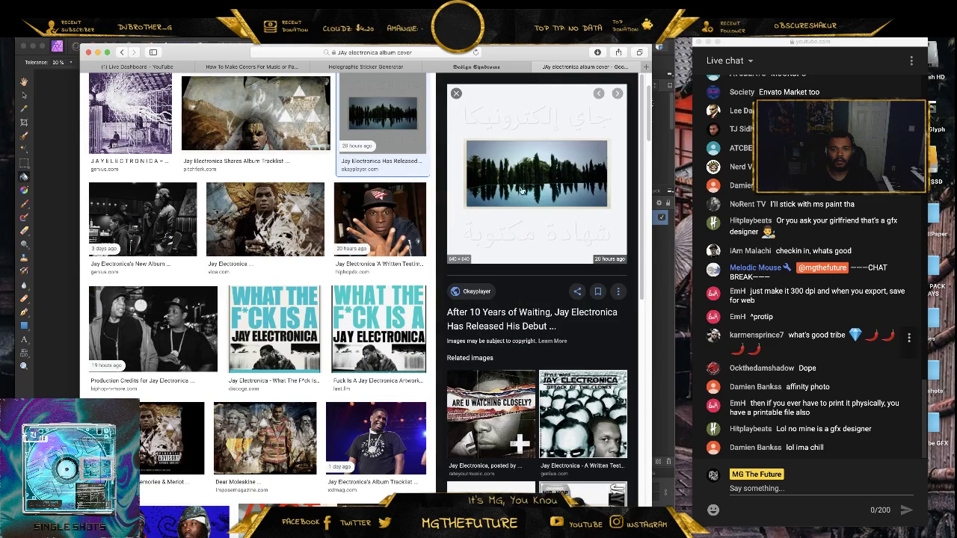
{"action": "scroll", "coordinate": [521, 177], "scroll_direction": "up", "scroll_amount": 2}
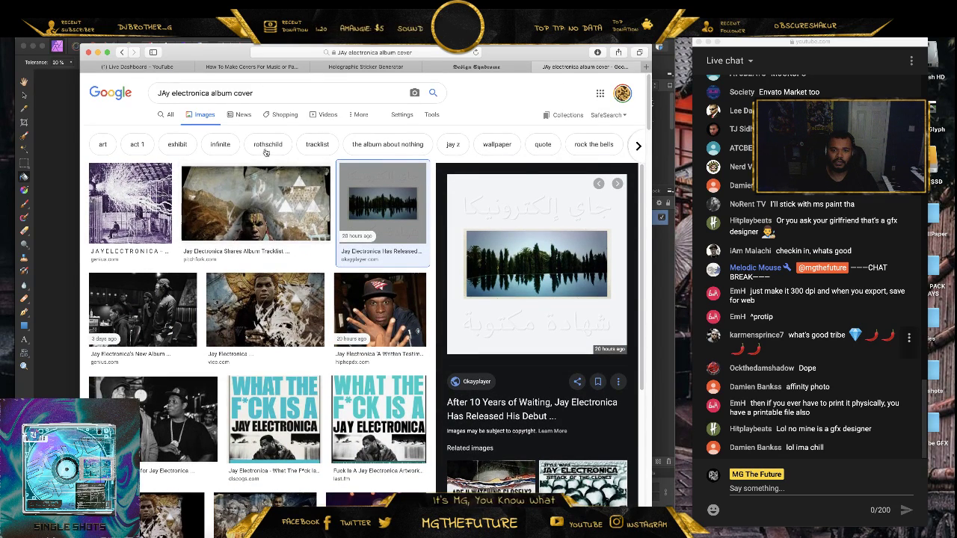
{"action": "scroll", "coordinate": [253, 160], "scroll_direction": "down", "scroll_amount": 5}
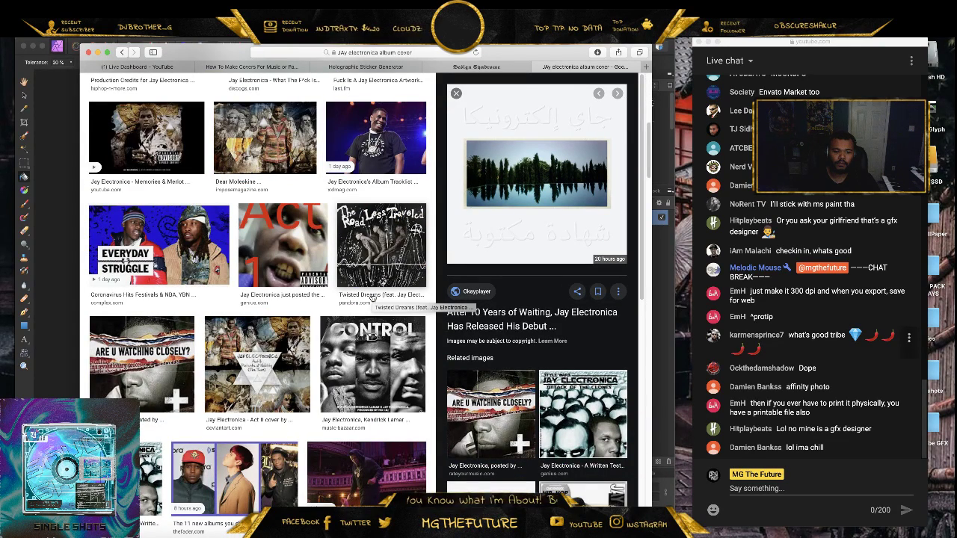
{"action": "left_click", "coordinate": [537, 230]}
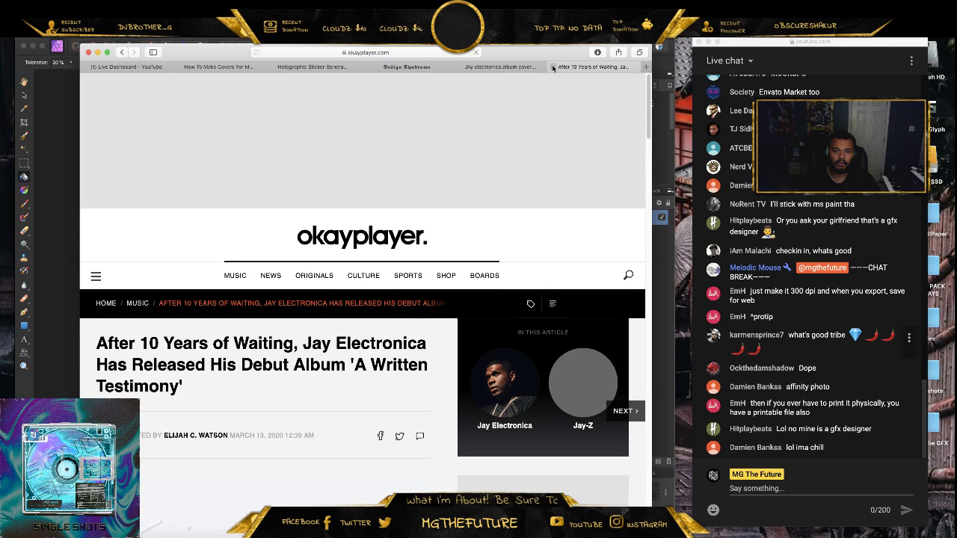
{"action": "left_click", "coordinate": [552, 67]}
{"action": "scroll", "coordinate": [226, 224], "scroll_direction": "up", "scroll_amount": 5}
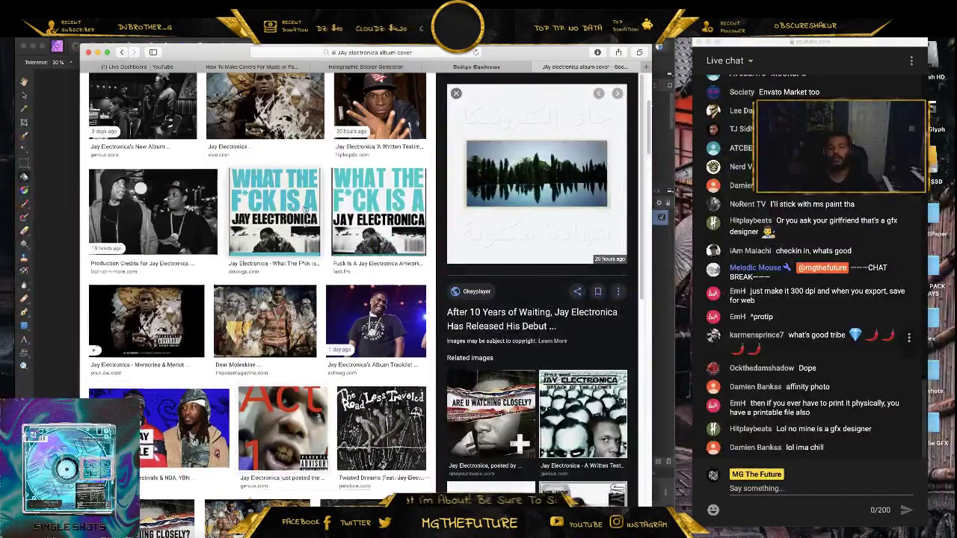
- Search images for 'uzi vert album cover', scroll the results, then minimise Safari
{"action": "triple_click", "coordinate": [205, 93]}
{"action": "type", "text": "uz"}
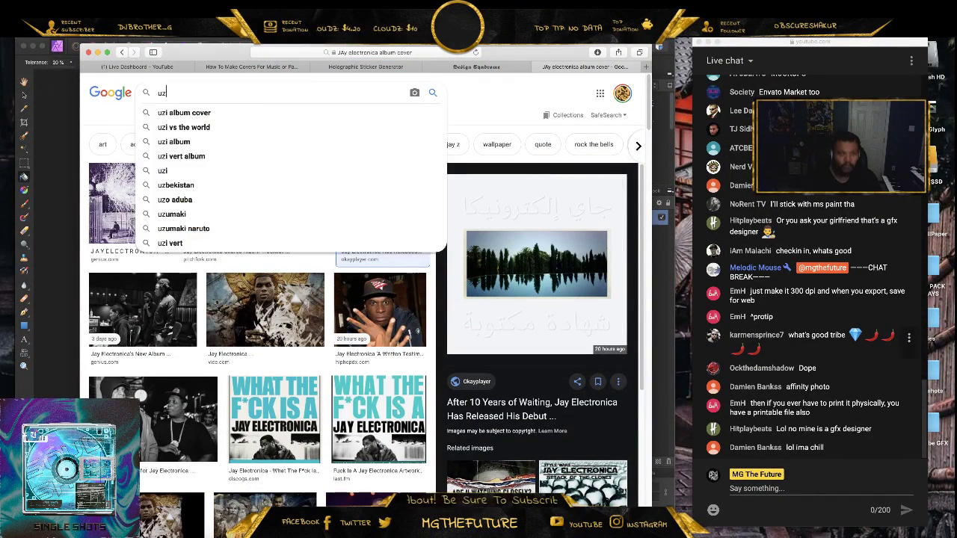
{"action": "type", "text": "i vert albumc ov"}
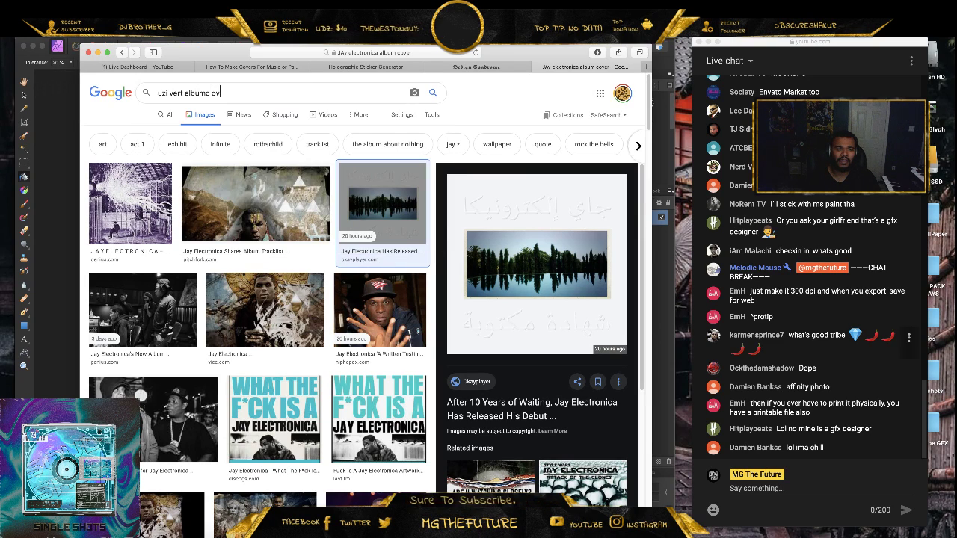
{"action": "key", "text": "BackSpace"}
{"action": "type", "text": "cover"}
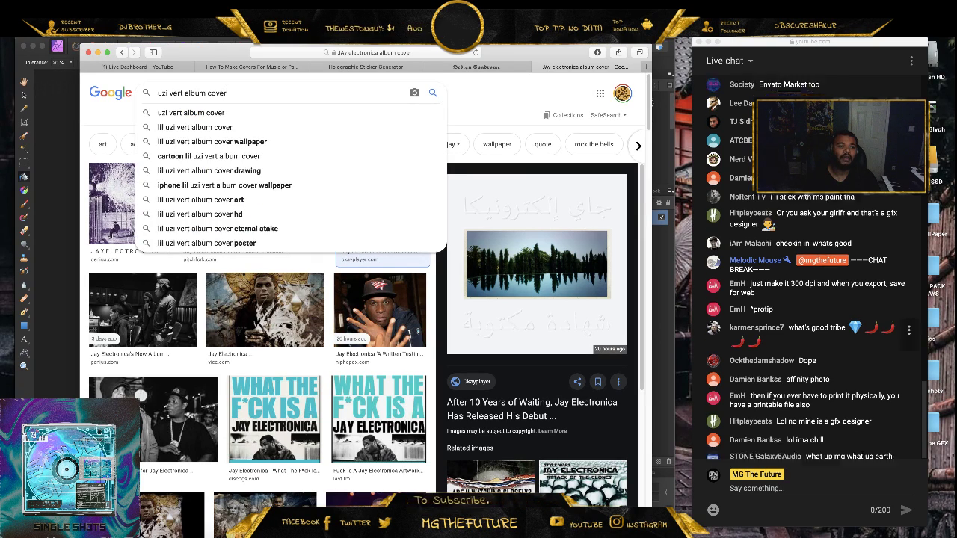
{"action": "key", "text": "Return"}
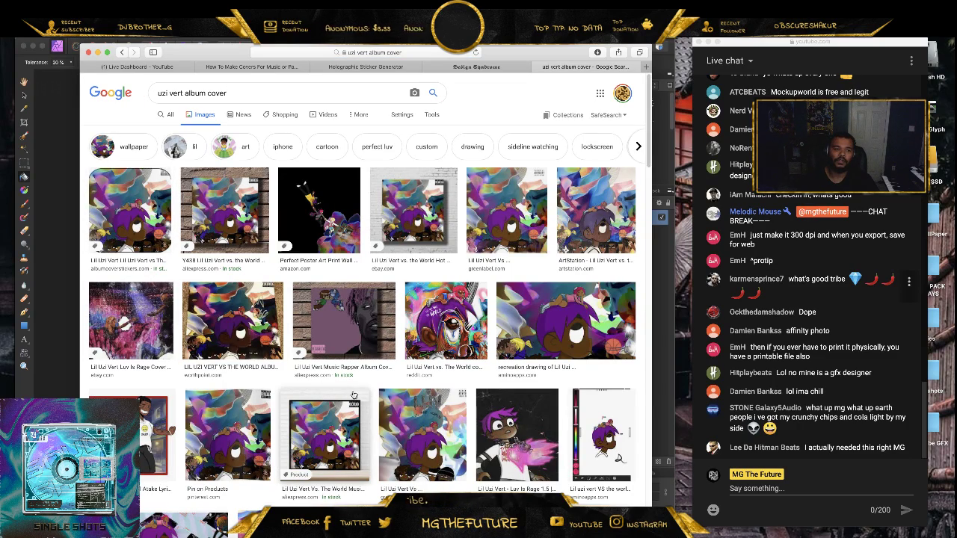
{"action": "scroll", "coordinate": [341, 374], "scroll_direction": "down", "scroll_amount": 10}
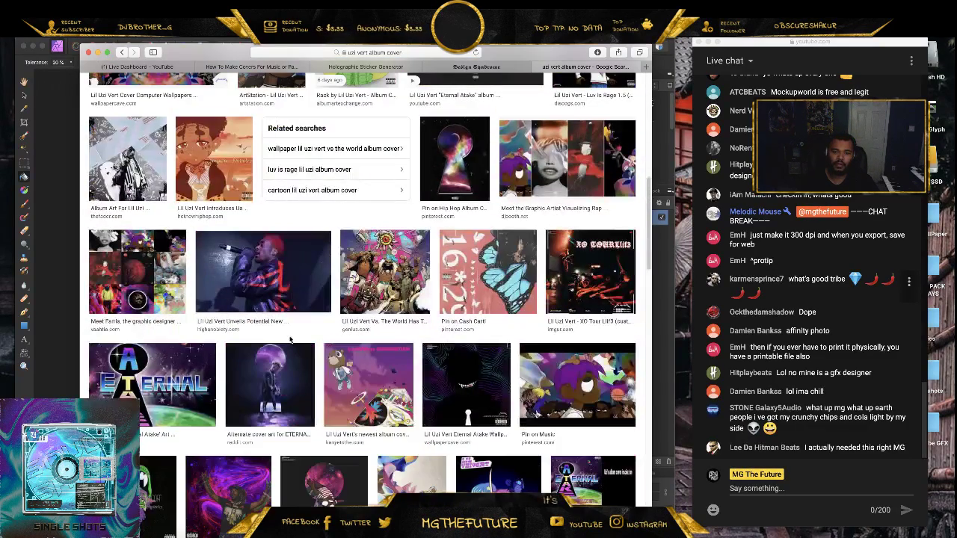
{"action": "scroll", "coordinate": [289, 339], "scroll_direction": "up", "scroll_amount": 10}
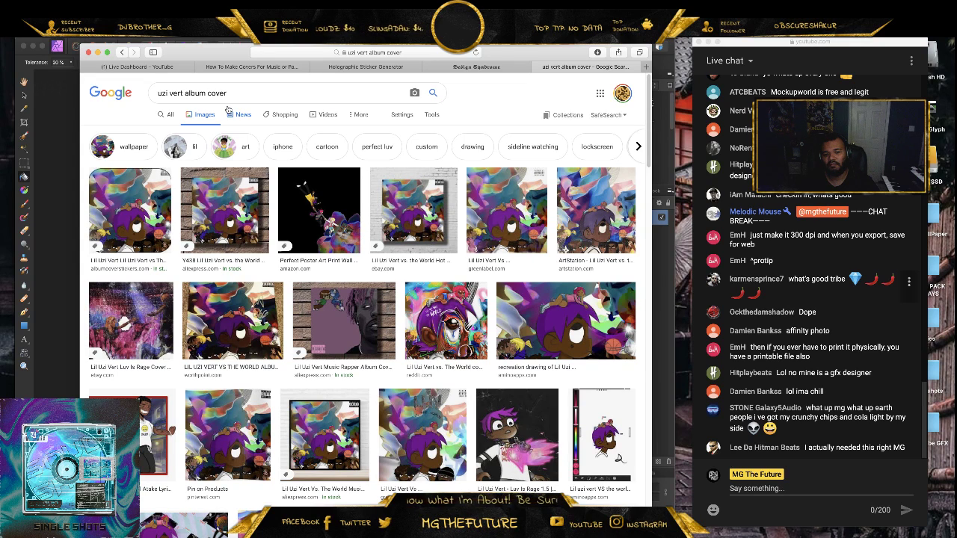
{"action": "left_click", "coordinate": [97, 53]}
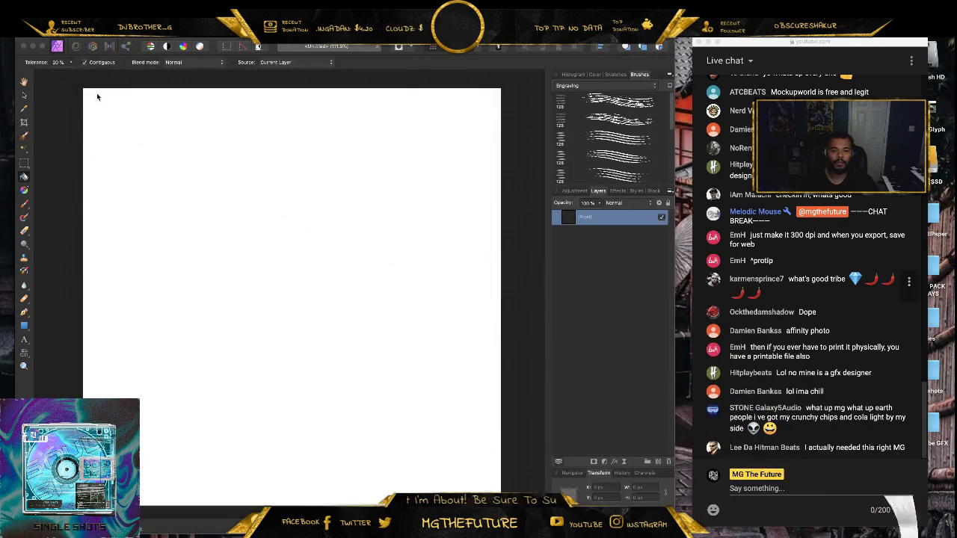
- Load the custom gold-brown swatch palette and flood-fill the canvas with its dark red
{"action": "left_click", "coordinate": [614, 76]}
{"action": "left_click", "coordinate": [590, 124]}
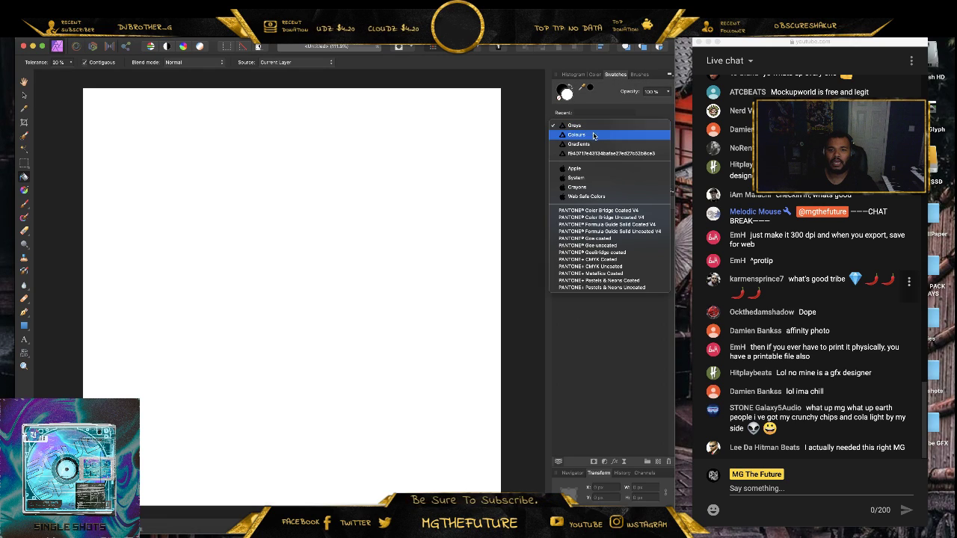
{"action": "left_click", "coordinate": [592, 157]}
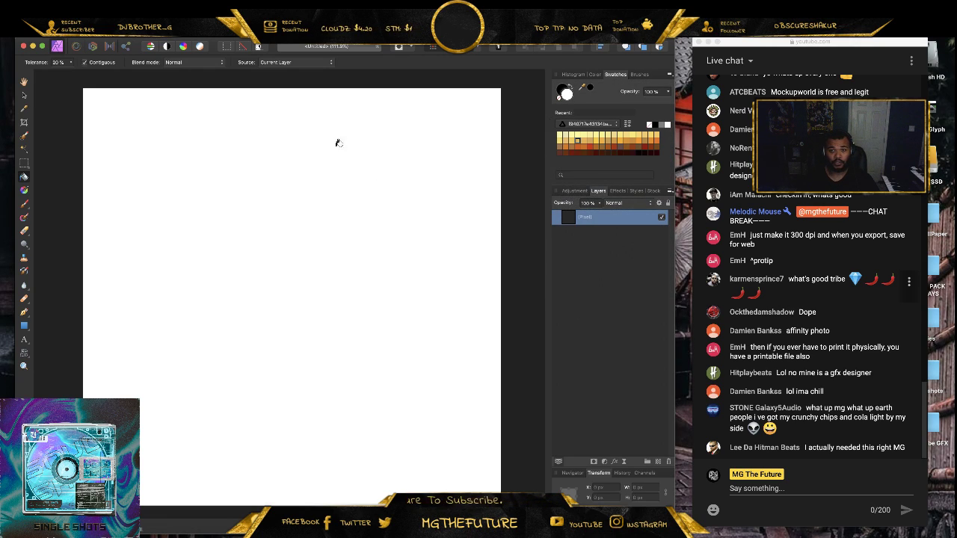
{"action": "left_click", "coordinate": [598, 123]}
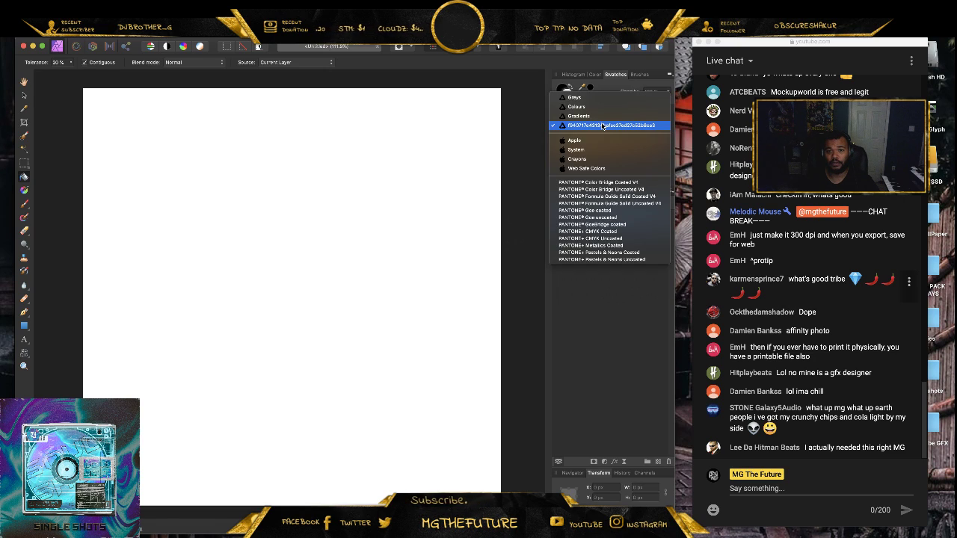
{"action": "left_click", "coordinate": [614, 127]}
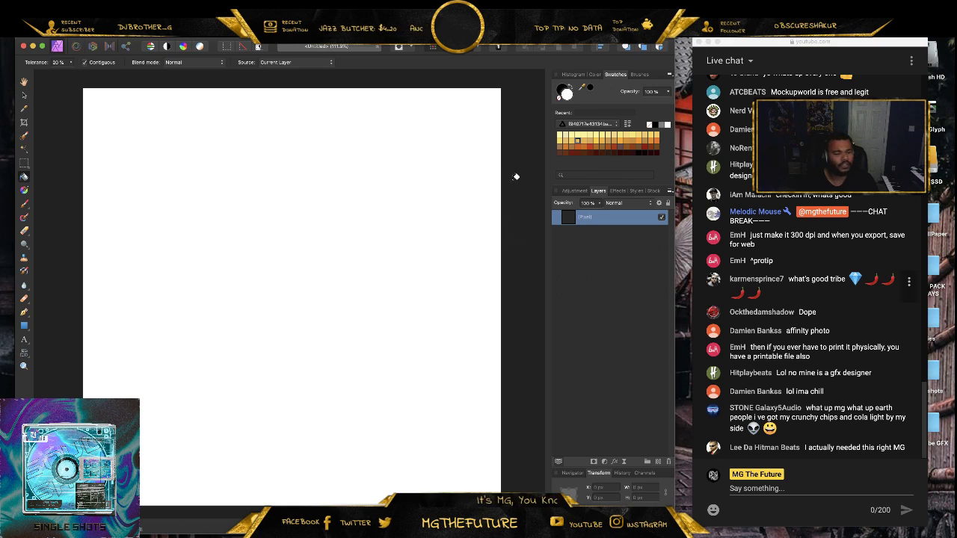
{"action": "left_click", "coordinate": [644, 155]}
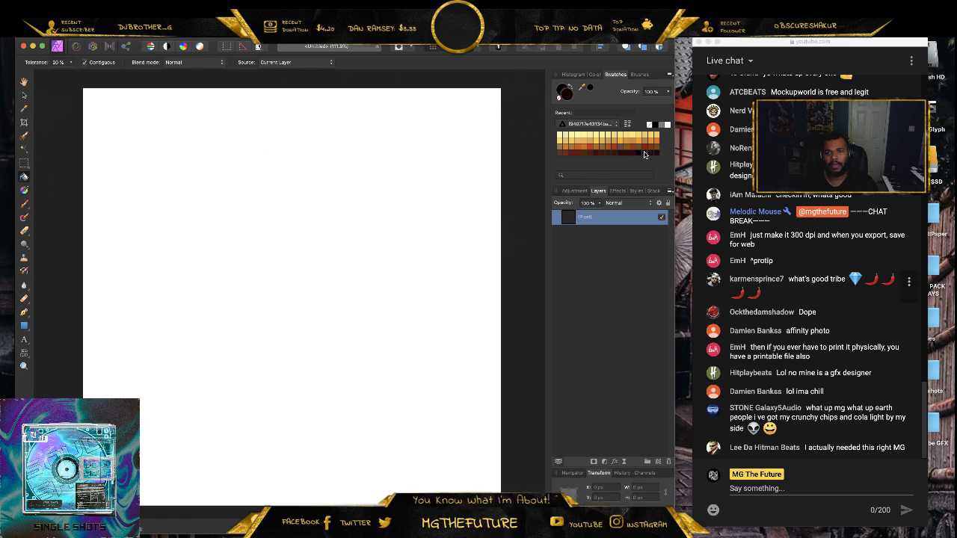
{"action": "left_click", "coordinate": [228, 222]}
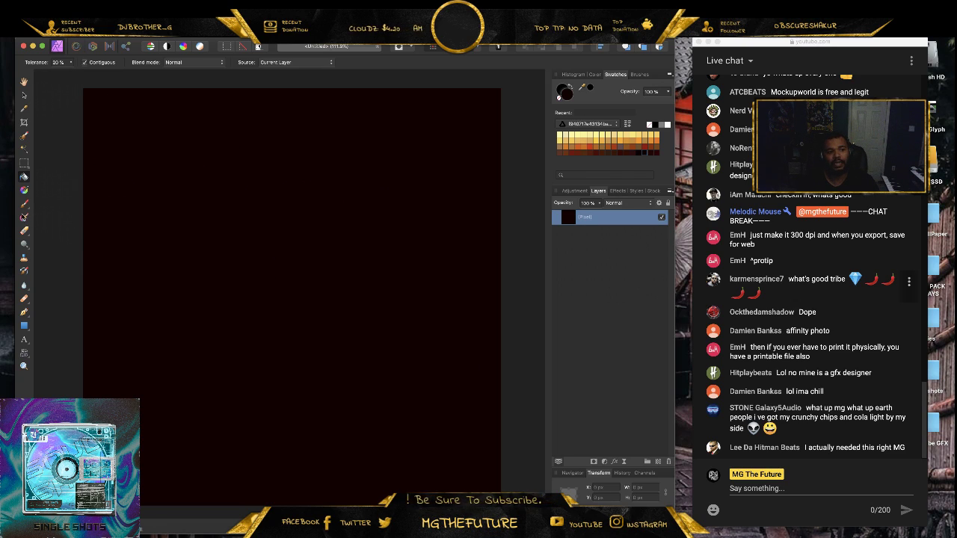
- Draw a vertical gradient across the canvas and make its bottom stop a light tan
{"action": "left_click", "coordinate": [24, 191]}
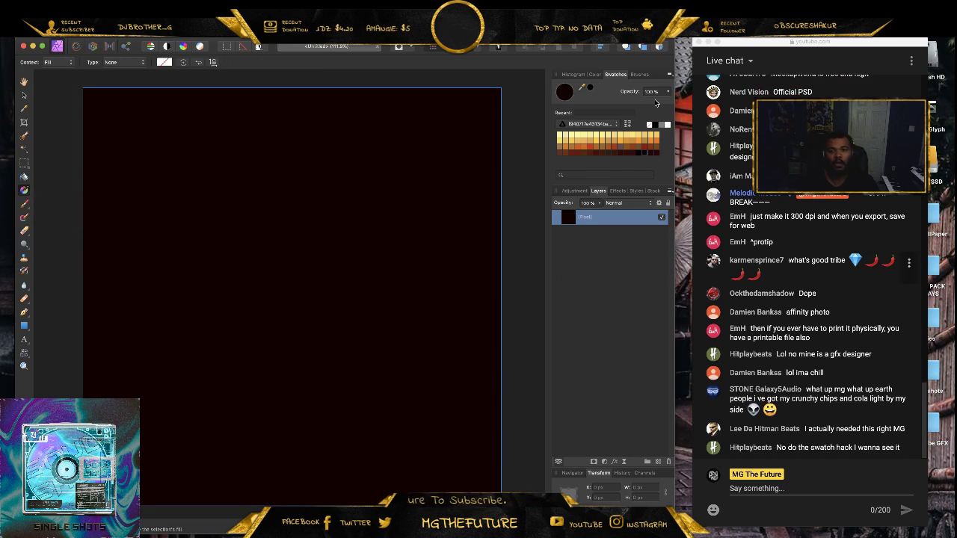
{"action": "mouse_move", "coordinate": [134, 266]}
{"action": "left_mouse_down"}
{"action": "mouse_move", "coordinate": [437, 266]}
{"action": "mouse_move", "coordinate": [431, 299]}
{"action": "mouse_move", "coordinate": [188, 466]}
{"action": "mouse_move", "coordinate": [123, 463]}
{"action": "mouse_move", "coordinate": [147, 484]}
{"action": "mouse_move", "coordinate": [141, 494]}
{"action": "left_mouse_up"}
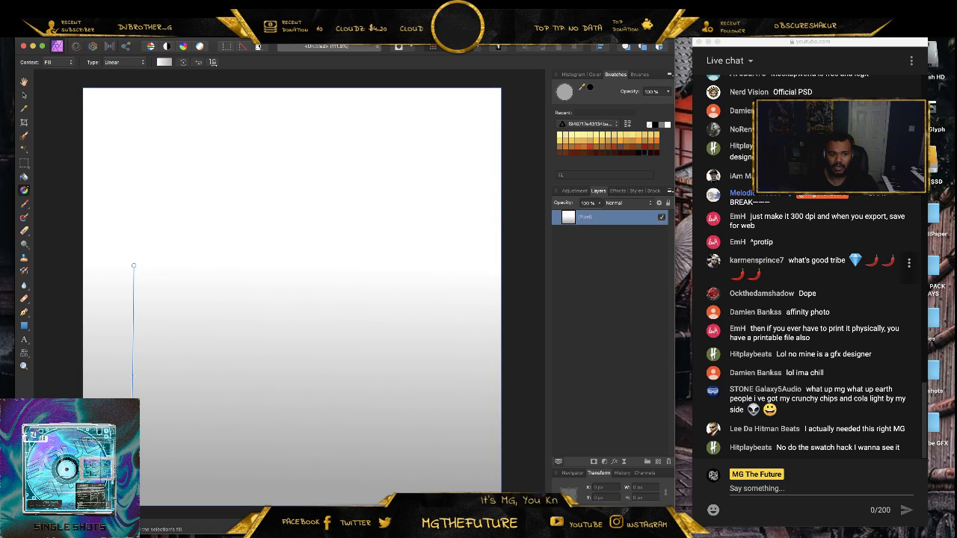
{"action": "left_click", "coordinate": [630, 149]}
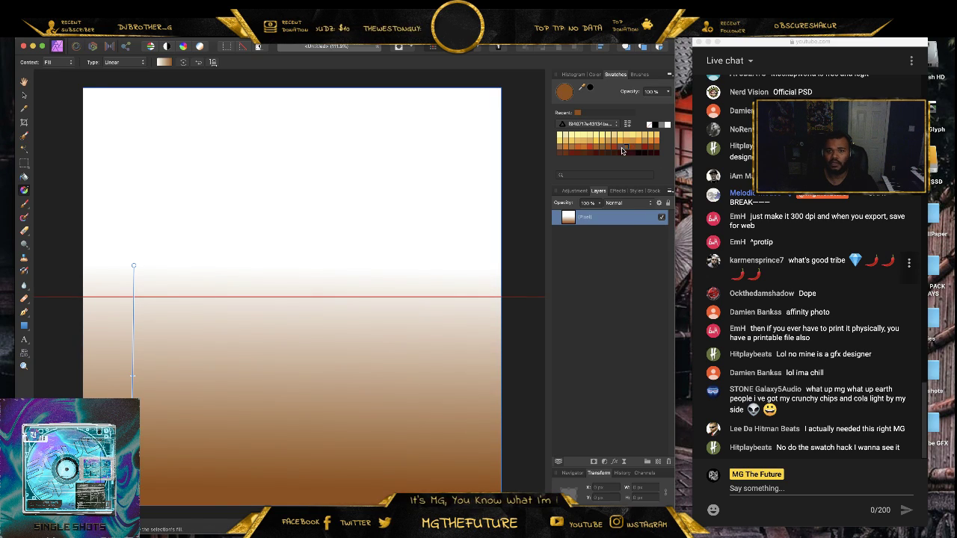
{"action": "left_click", "coordinate": [603, 148]}
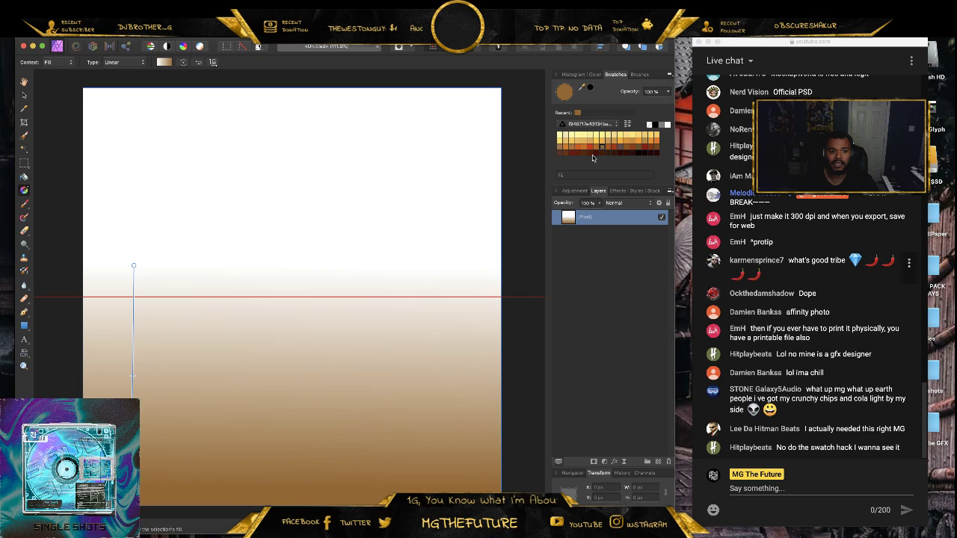
- Set the top stop to dark brown-black, move it to the canvas top, then deselect
{"action": "left_click", "coordinate": [134, 266]}
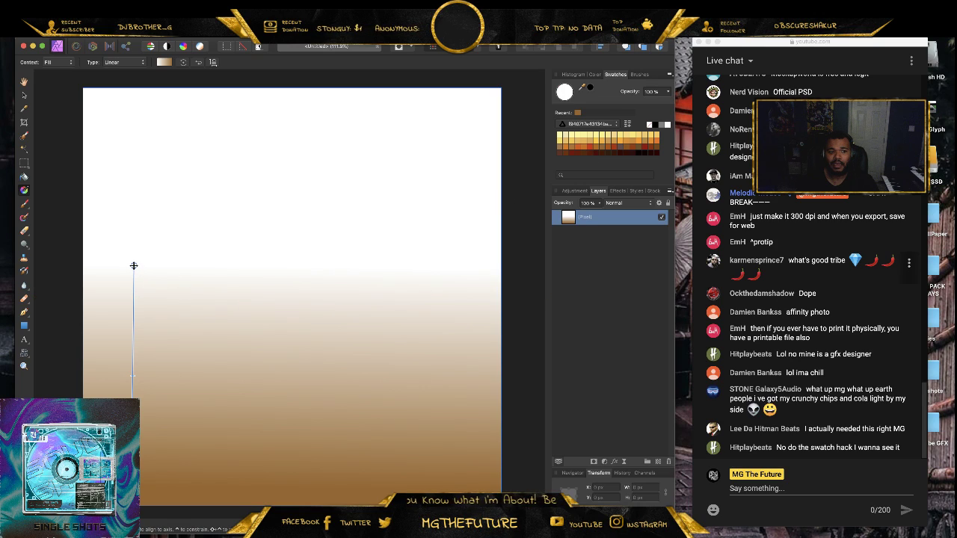
{"action": "left_click", "coordinate": [647, 154]}
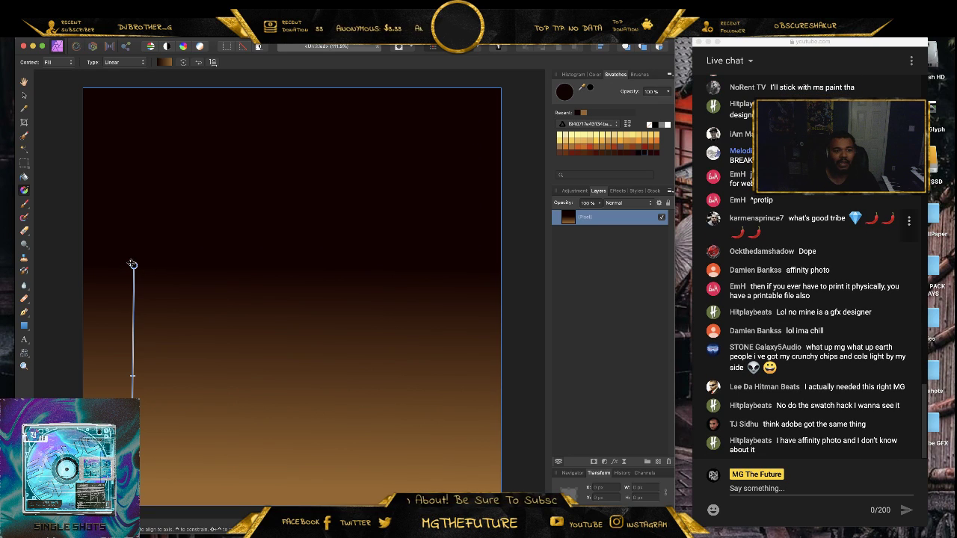
{"action": "left_click_drag", "start_coordinate": [133, 265], "coordinate": [130, 103]}
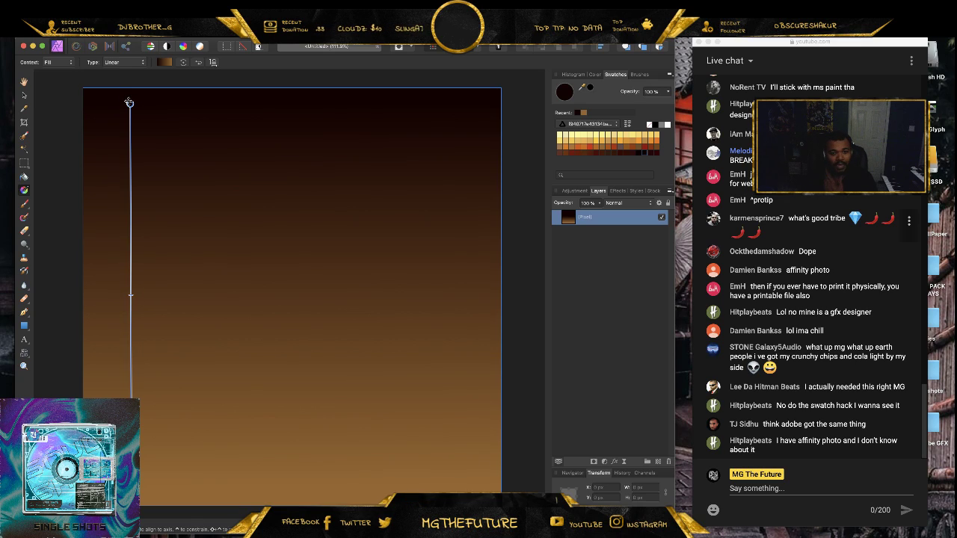
{"action": "left_click_drag", "start_coordinate": [130, 102], "coordinate": [131, 104]}
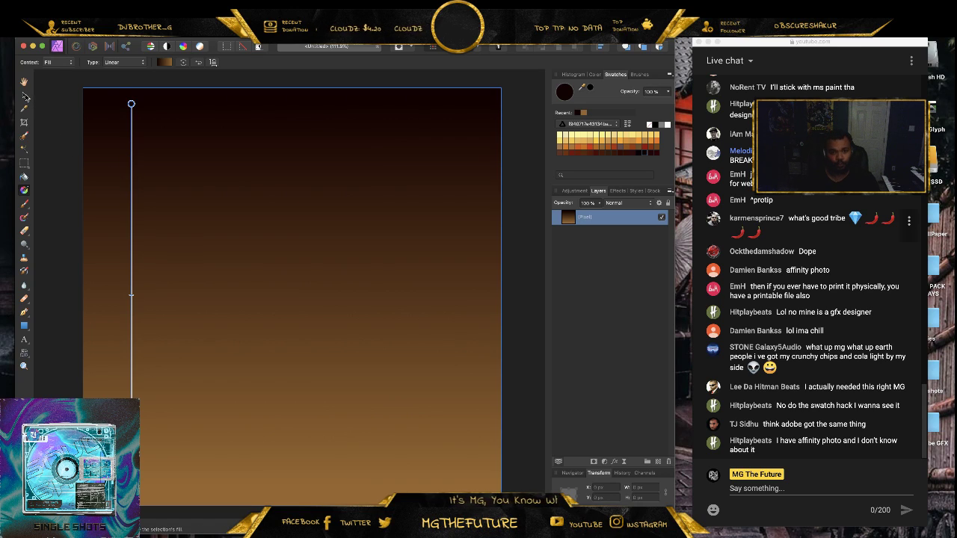
{"action": "left_click", "coordinate": [25, 97]}
{"action": "left_click", "coordinate": [590, 302]}
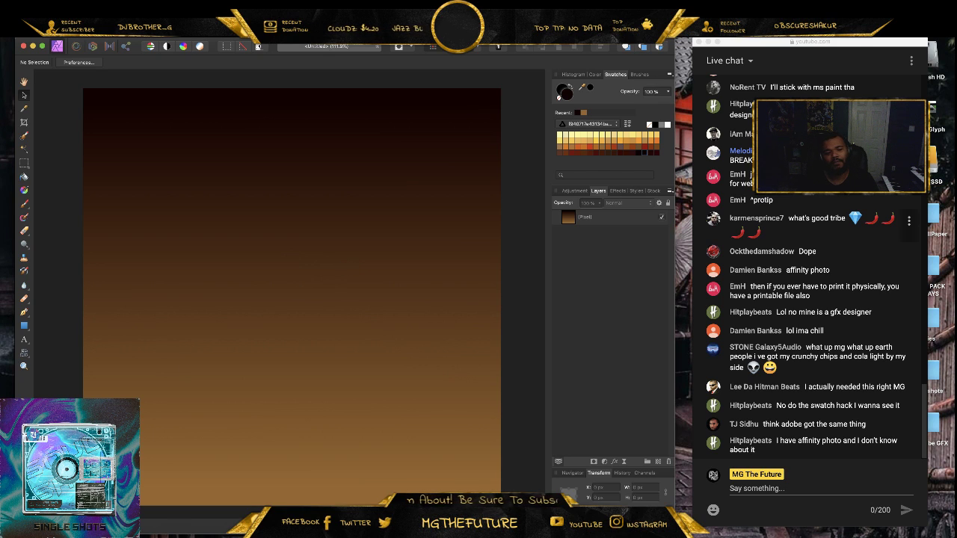
- In Finder, open Desktop > Youtube GFX and reposition the window
{"action": "key", "text": "super+Tab"}
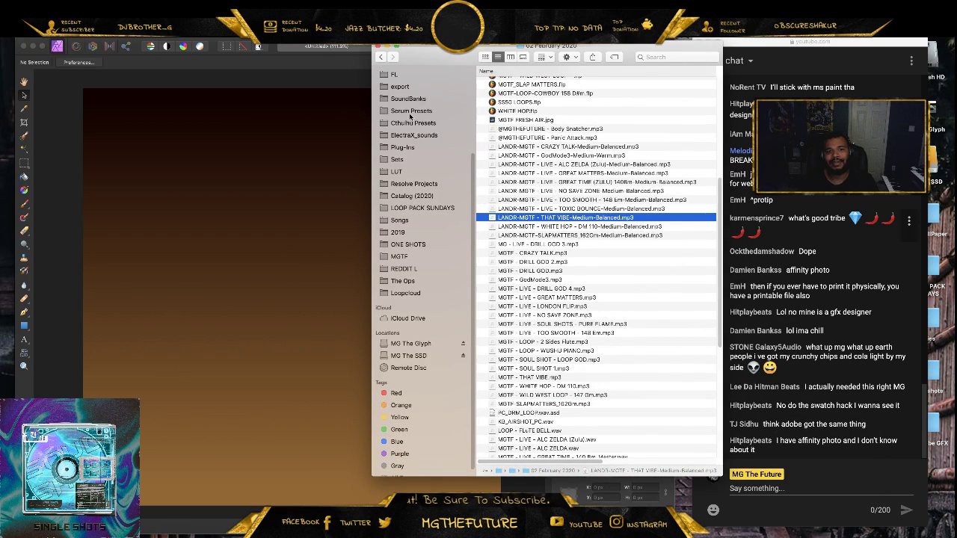
{"action": "scroll", "coordinate": [411, 120], "scroll_direction": "up", "scroll_amount": 5}
{"action": "left_click", "coordinate": [404, 96]}
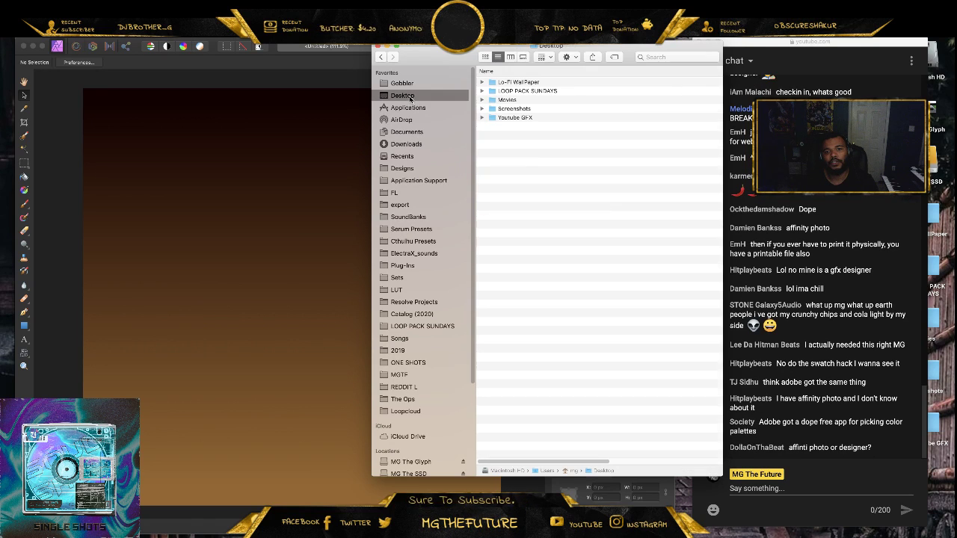
{"action": "left_click", "coordinate": [512, 118]}
{"action": "double_click", "coordinate": [513, 119]}
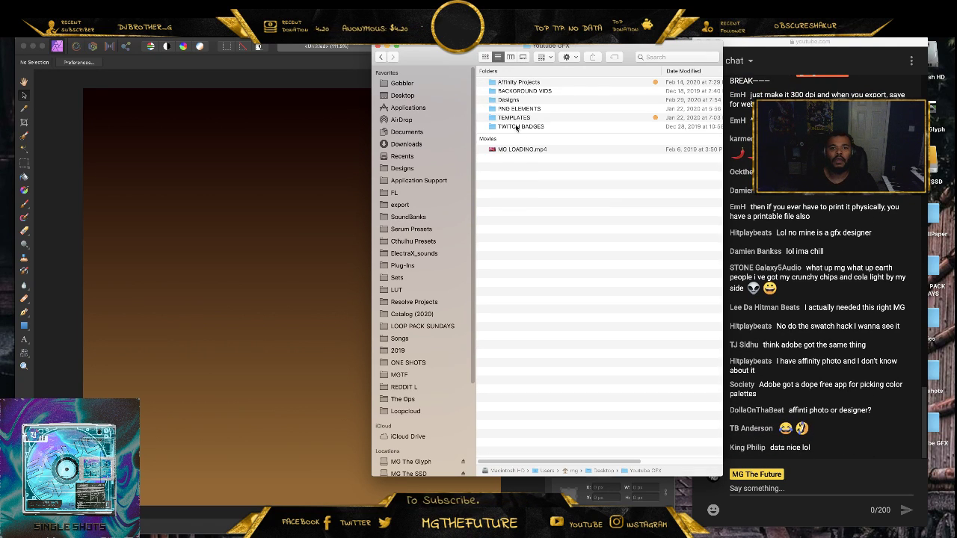
{"action": "left_click_drag", "start_coordinate": [593, 50], "coordinate": [562, 112]}
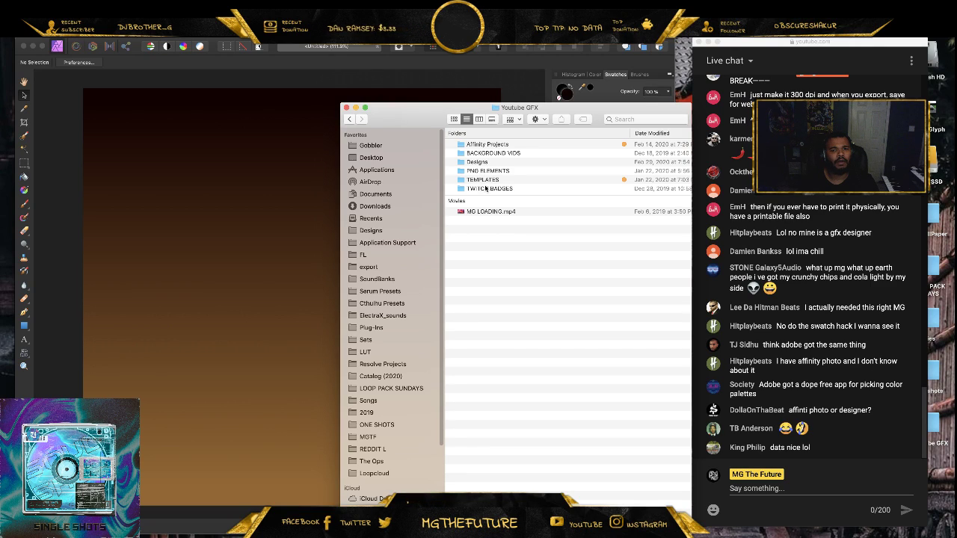
- Open TEMPLATES, expand DARK SIDE I, FONTS and TEXTURES, and select the first texture image
{"action": "left_click", "coordinate": [495, 154]}
{"action": "left_click", "coordinate": [481, 163]}
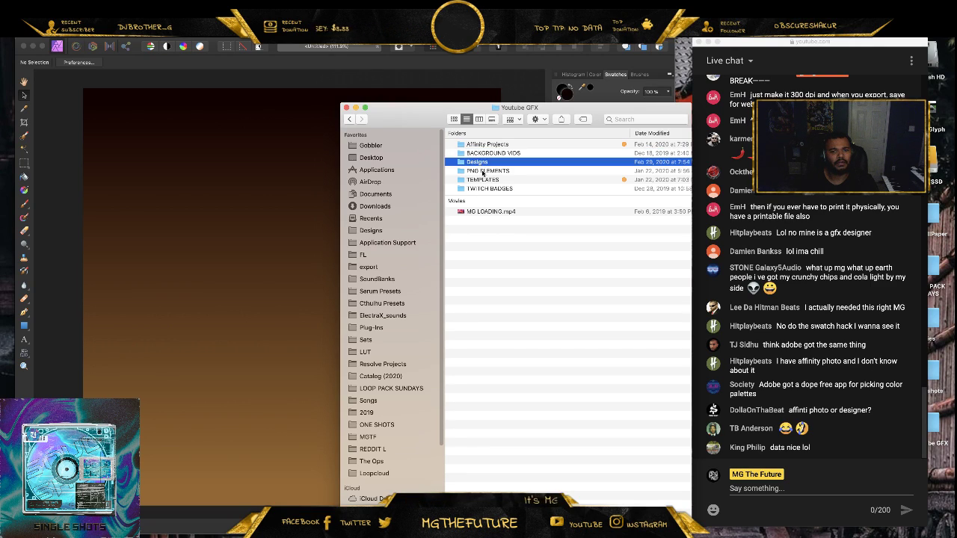
{"action": "left_click", "coordinate": [483, 171]}
{"action": "left_click", "coordinate": [482, 181]}
{"action": "double_click", "coordinate": [482, 180]}
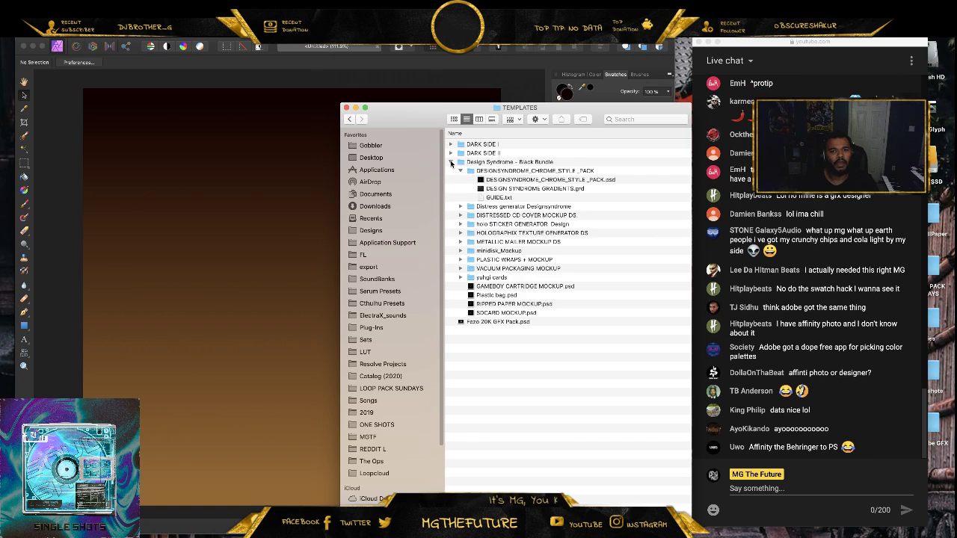
{"action": "left_click", "coordinate": [451, 163]}
{"action": "left_click", "coordinate": [451, 144]}
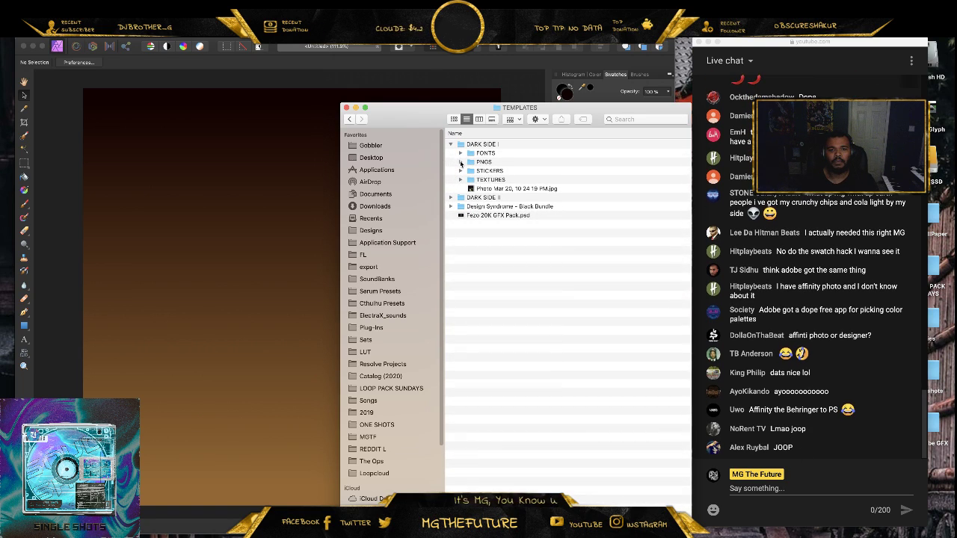
{"action": "left_click", "coordinate": [461, 153]}
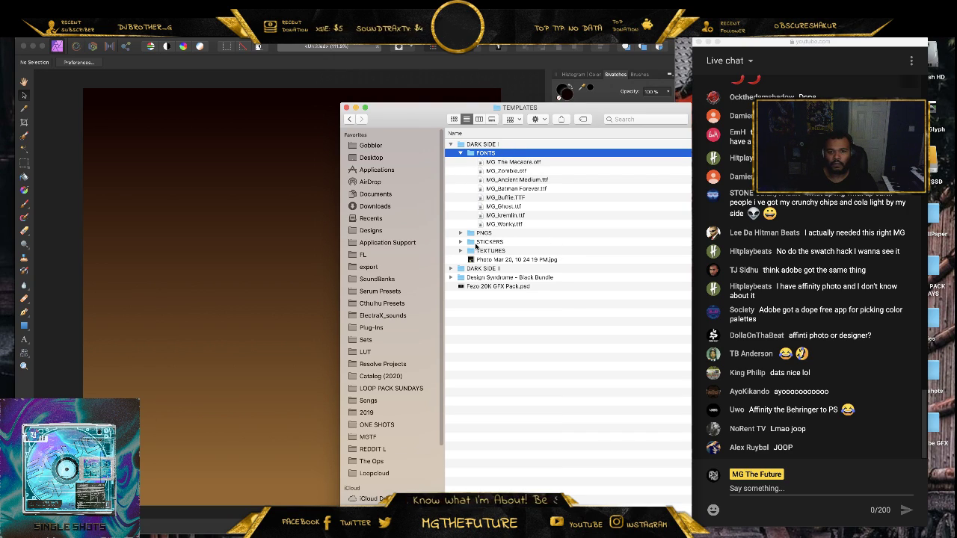
{"action": "left_click", "coordinate": [461, 250]}
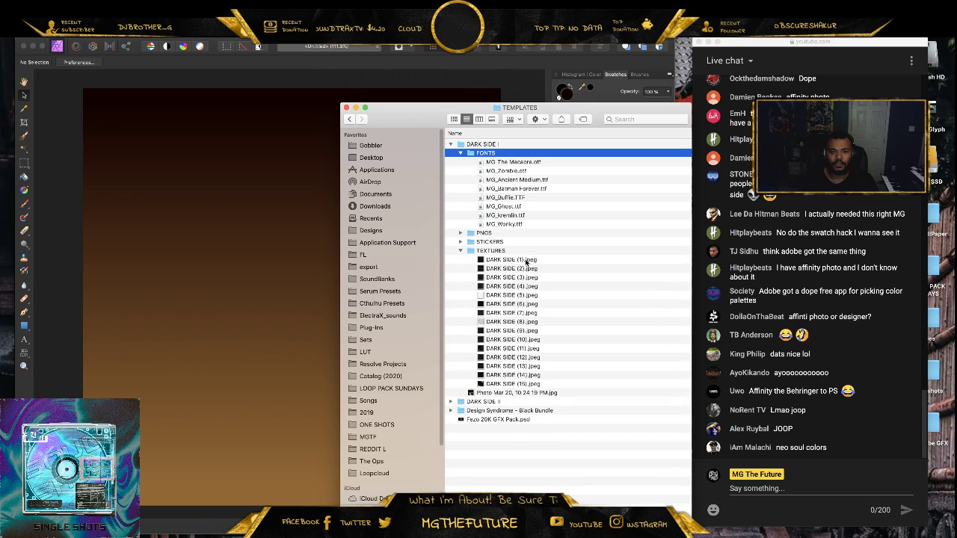
{"action": "left_click", "coordinate": [528, 259]}
- Quick Look through DARK SIDE textures (1) to (10), settle on DARK SIDE (9).jpeg, then close it
{"action": "key", "text": "space"}
{"action": "key", "text": "Down"}
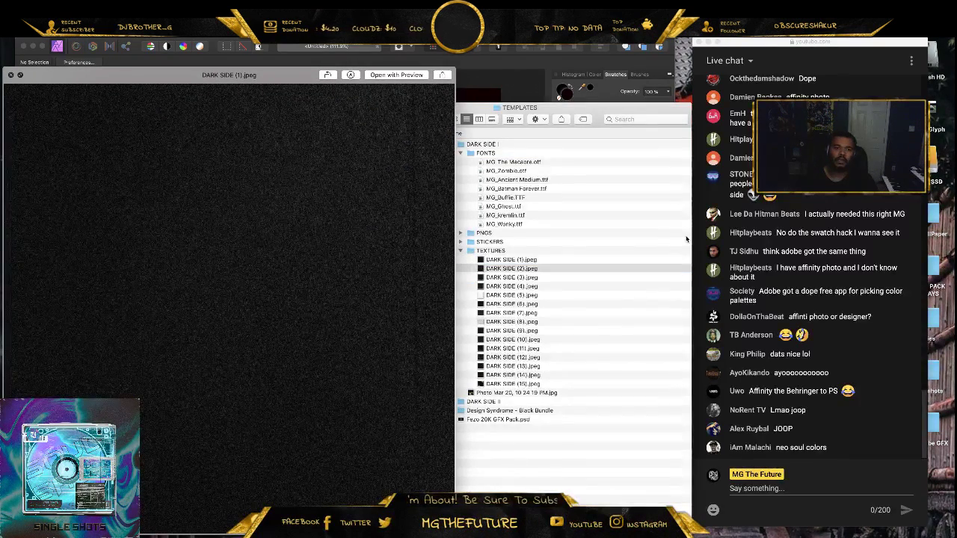
{"action": "key", "text": "Down"}
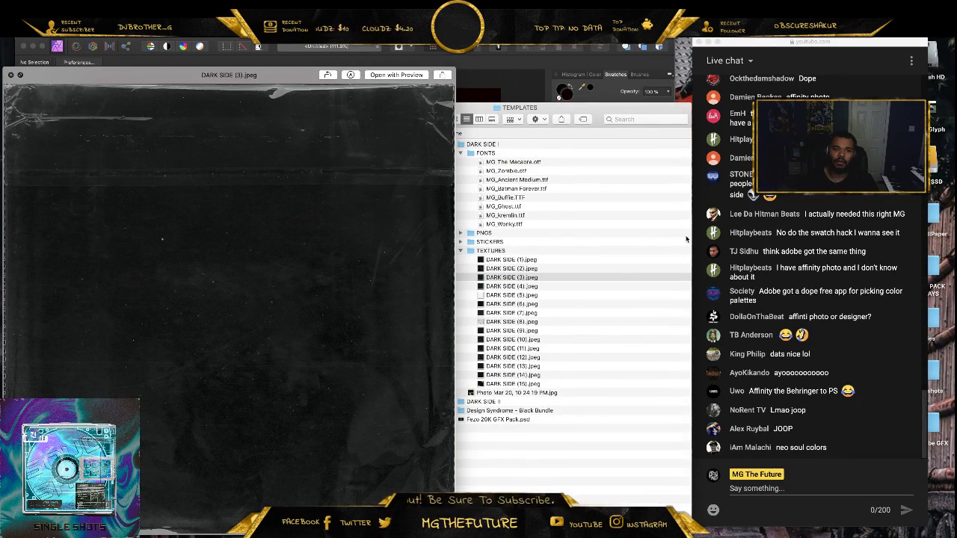
{"action": "key", "text": "Down"}
{"action": "key", "text": "Down"}
{"action": "key", "text": "Up"}
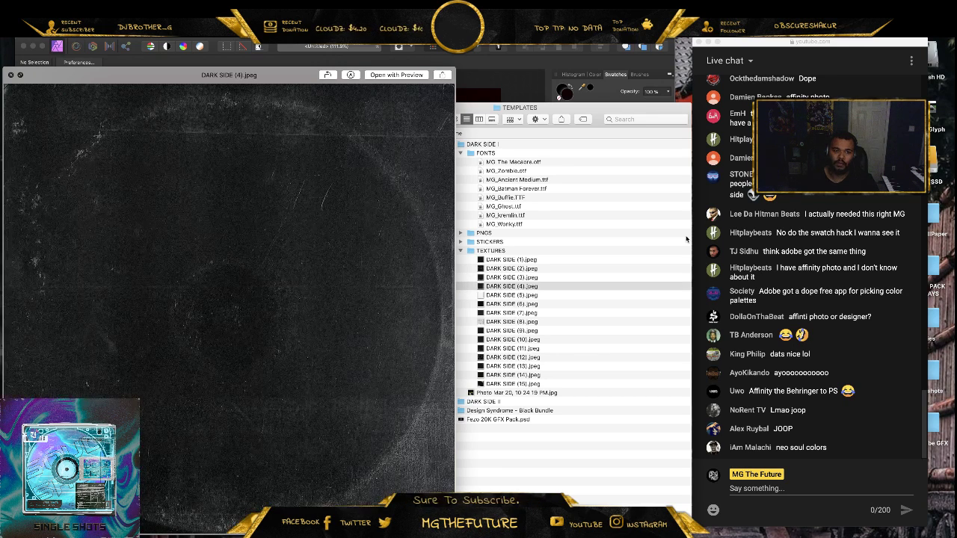
{"action": "key", "text": "Down"}
{"action": "key", "text": "Down"}
{"action": "key", "text": "Down"}
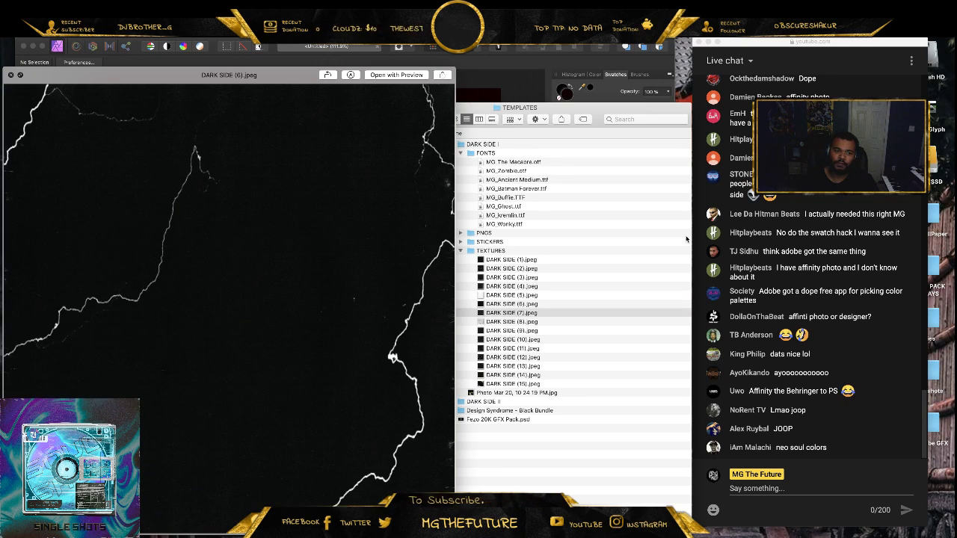
{"action": "key", "text": "Down"}
{"action": "key", "text": "Down"}
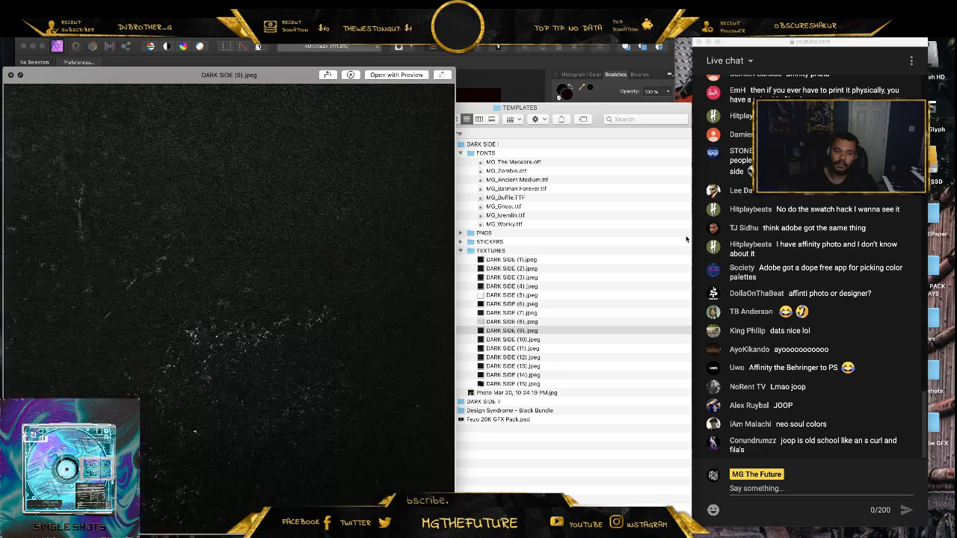
{"action": "key", "text": "Down"}
{"action": "key", "text": "Up"}
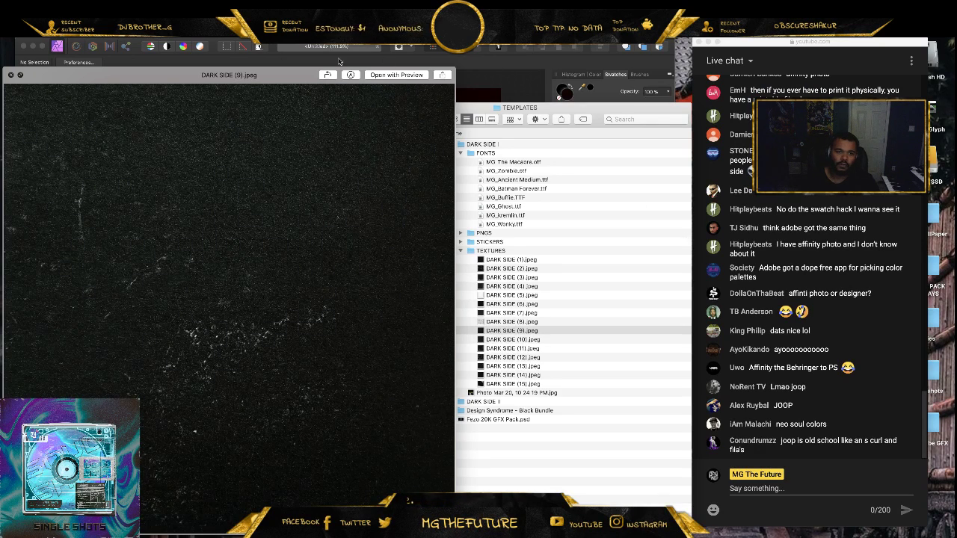
{"action": "left_click", "coordinate": [13, 75]}
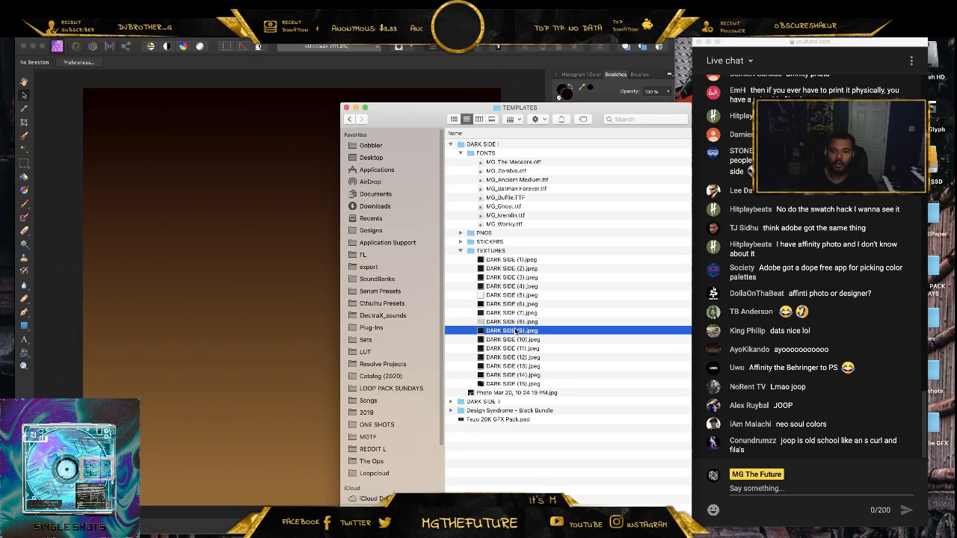
- Drag the DARK SIDE (9) texture onto the canvas and scale it to fit the background
{"action": "left_click_drag", "start_coordinate": [511, 330], "coordinate": [239, 339]}
{"action": "left_click", "coordinate": [256, 263]}
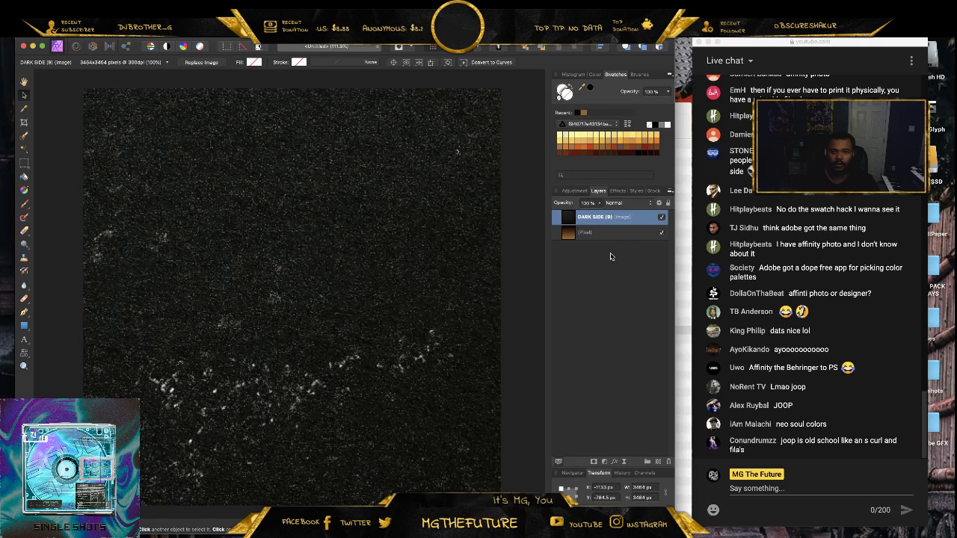
{"action": "double_click", "coordinate": [625, 218]}
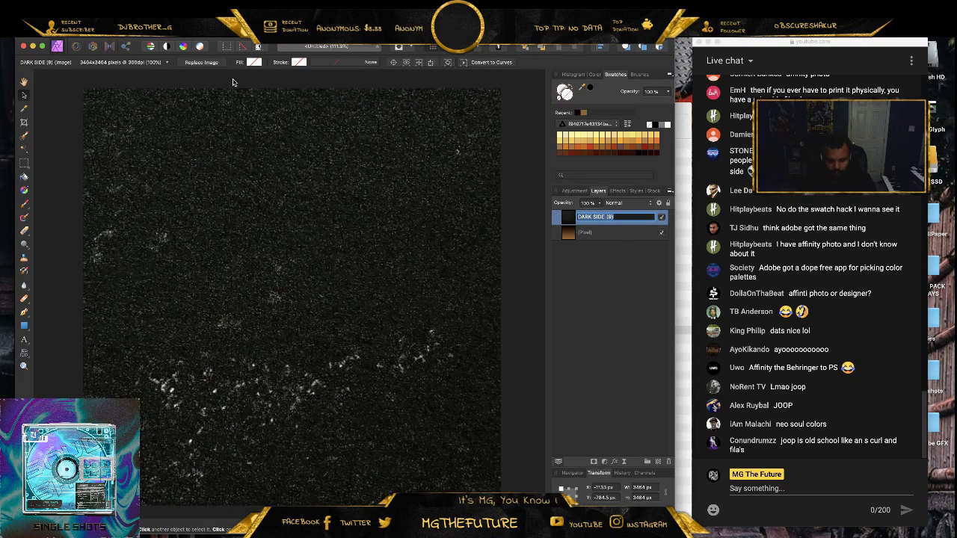
{"action": "key", "text": "super+minus"}
{"action": "key", "text": "super+minus"}
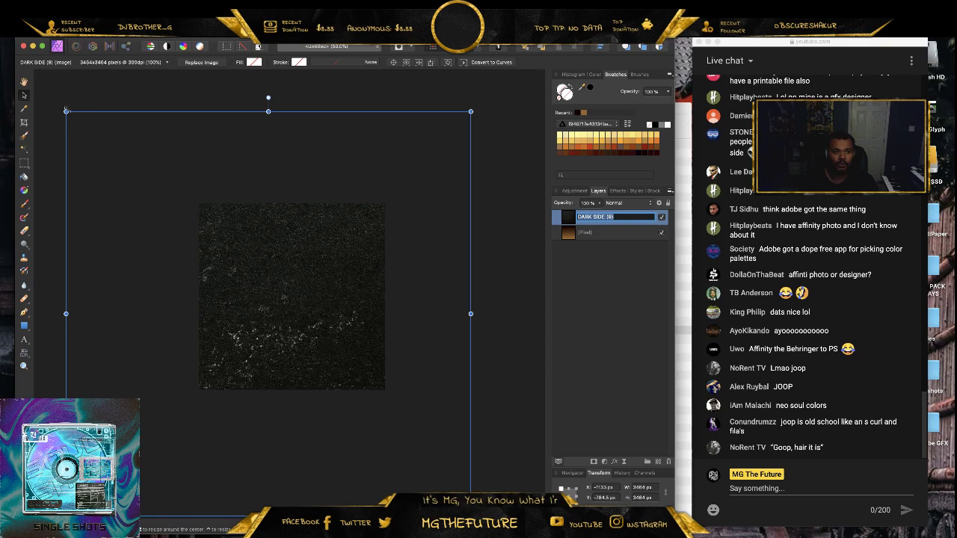
{"action": "left_click_drag", "start_coordinate": [66, 111], "coordinate": [187, 231]}
{"action": "left_click_drag", "start_coordinate": [241, 283], "coordinate": [253, 255]}
{"action": "left_click_drag", "start_coordinate": [482, 486], "coordinate": [381, 399]}
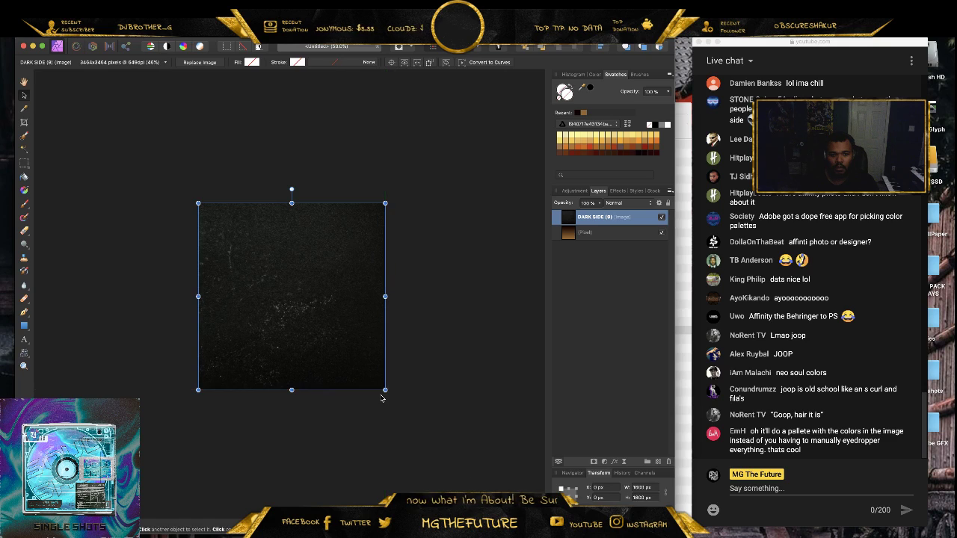
- Set the texture layer's blend mode to Screen and zoom the view to 100%
{"action": "left_click", "coordinate": [630, 206]}
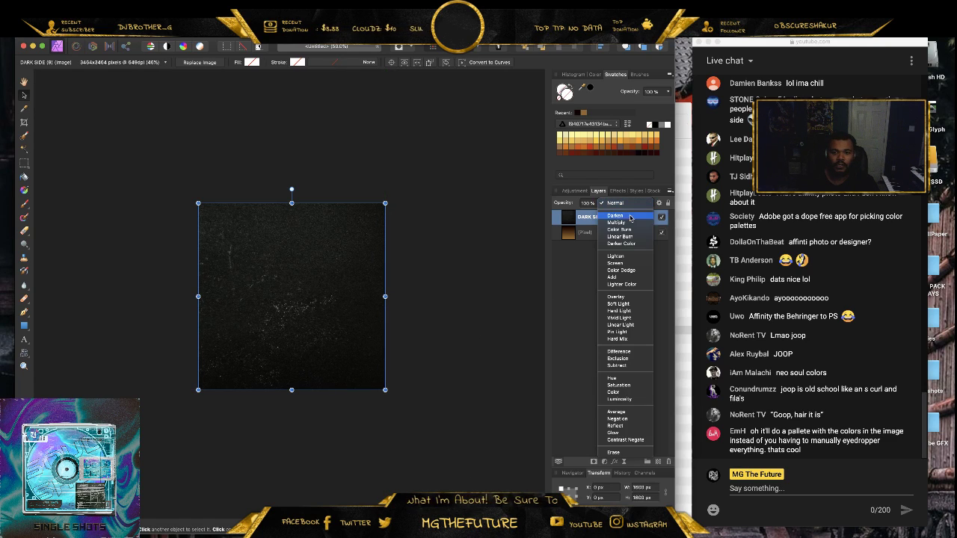
{"action": "left_click", "coordinate": [625, 264]}
{"action": "key", "text": "super+1"}
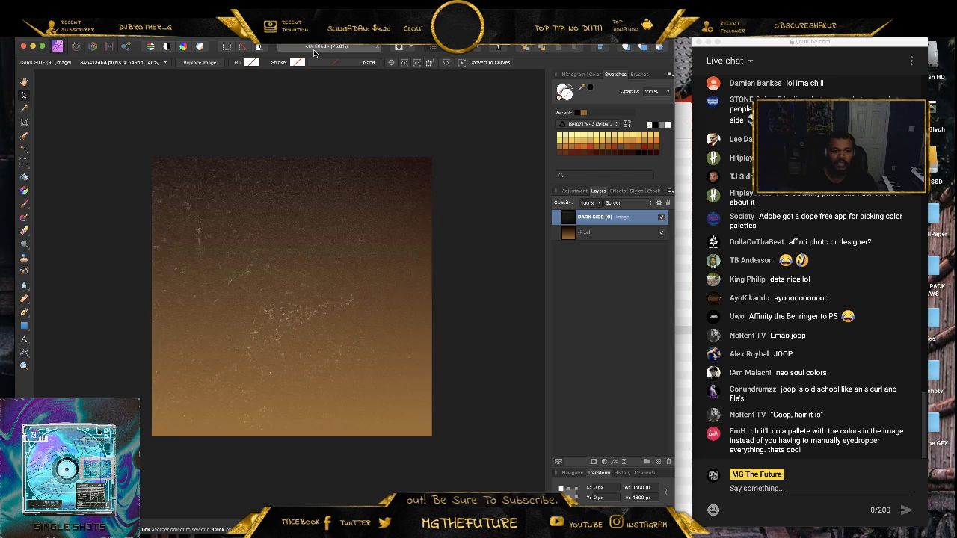
{"action": "key", "text": "super+1"}
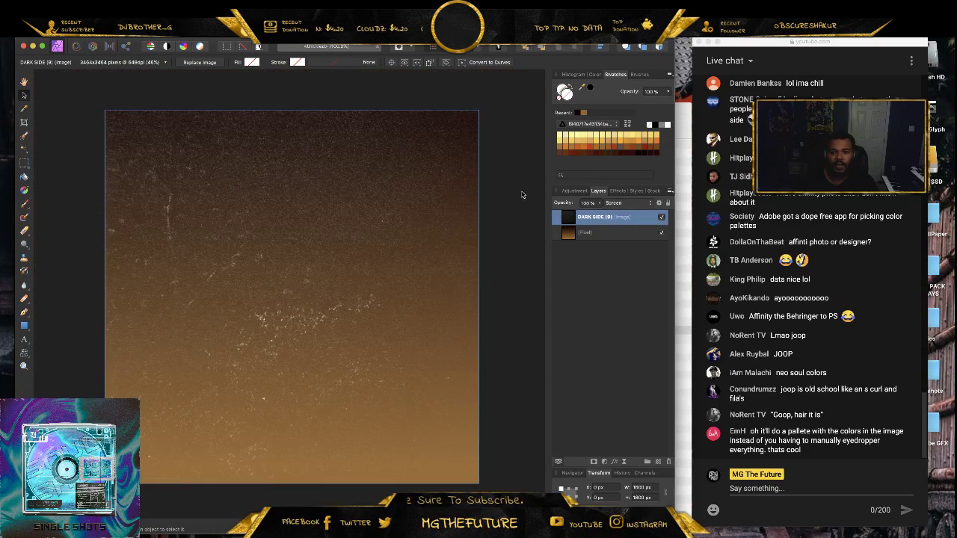
{"action": "left_click", "coordinate": [506, 336]}
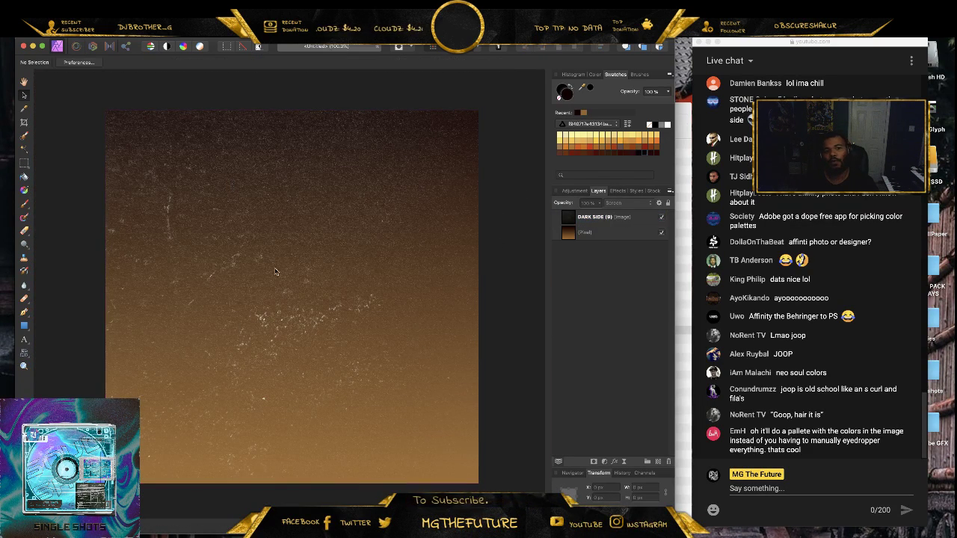
- Adjust the DARK SIDE layer's opacity, then select it together with the gradient layer
{"action": "left_click", "coordinate": [607, 236]}
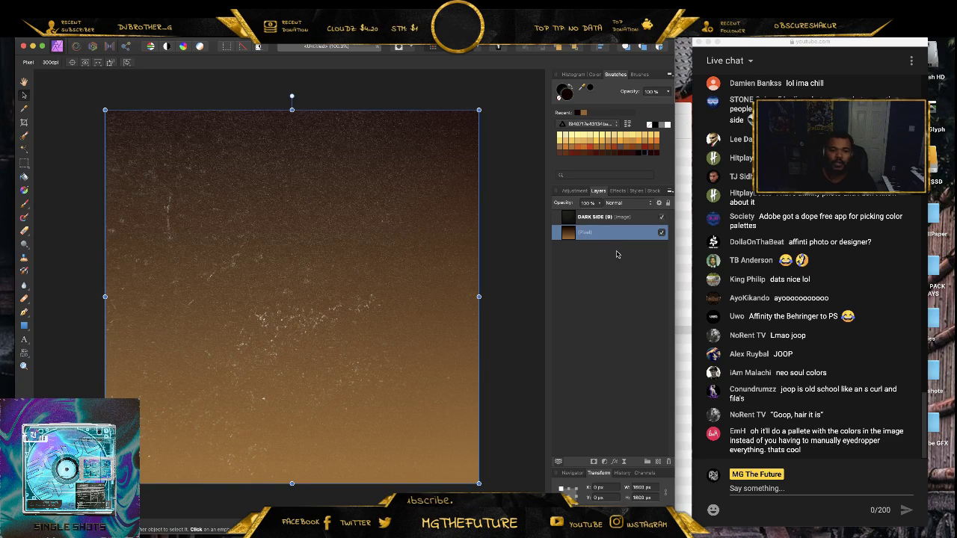
{"action": "left_click", "coordinate": [622, 218]}
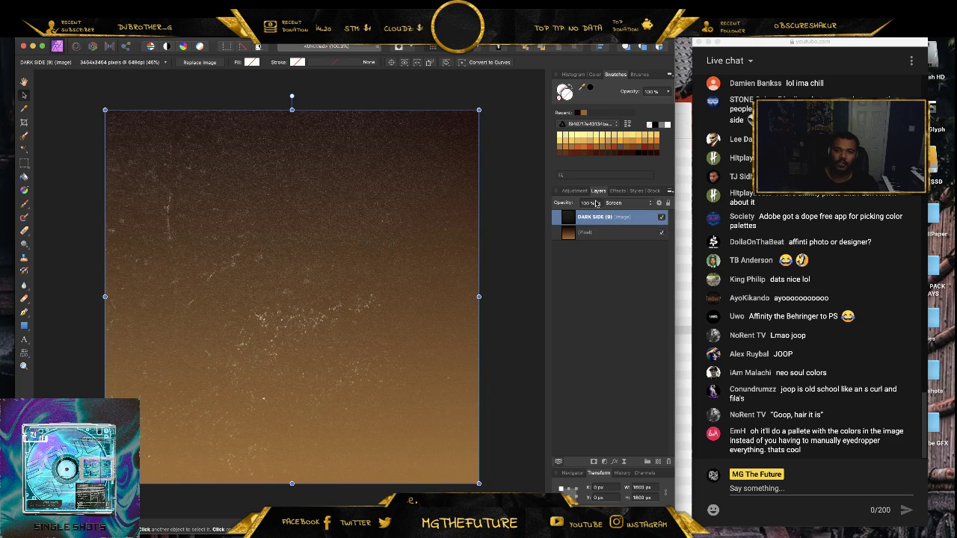
{"action": "left_click", "coordinate": [595, 205]}
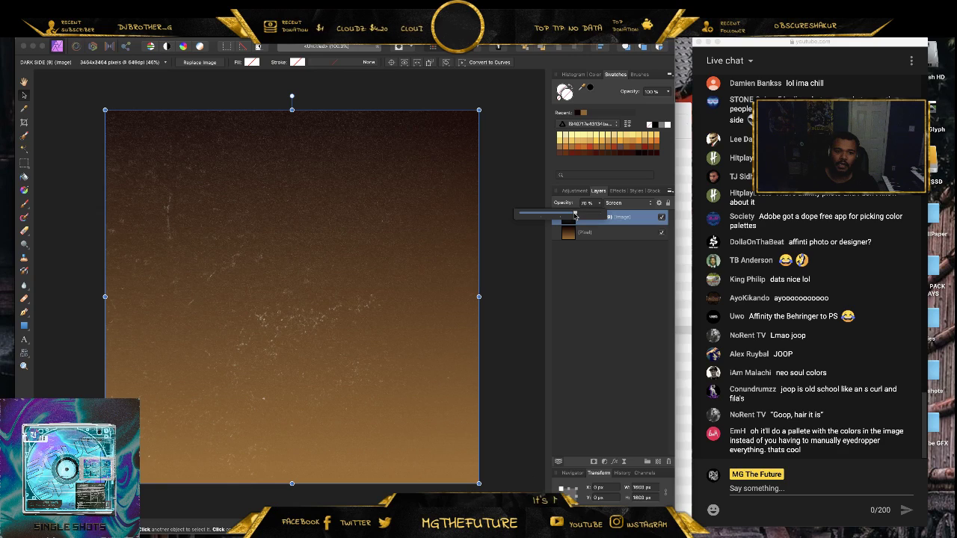
{"action": "left_click_drag", "start_coordinate": [575, 215], "coordinate": [576, 215]}
{"action": "left_click", "coordinate": [610, 236]}
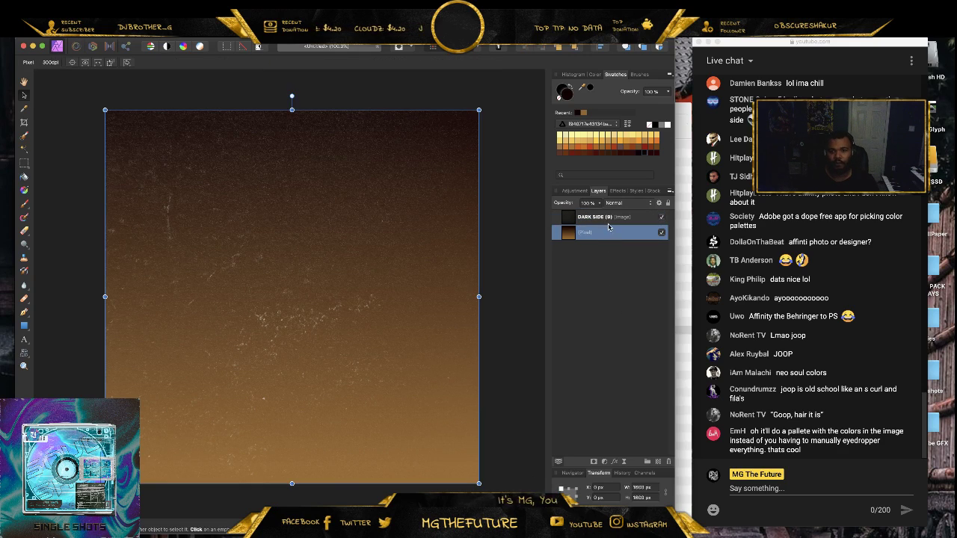
{"action": "left_click", "coordinate": [608, 223], "text": "shift"}
- Merge the visible texture and gradient into a new layer and hide the original layers
{"action": "right_click", "coordinate": [608, 223]}
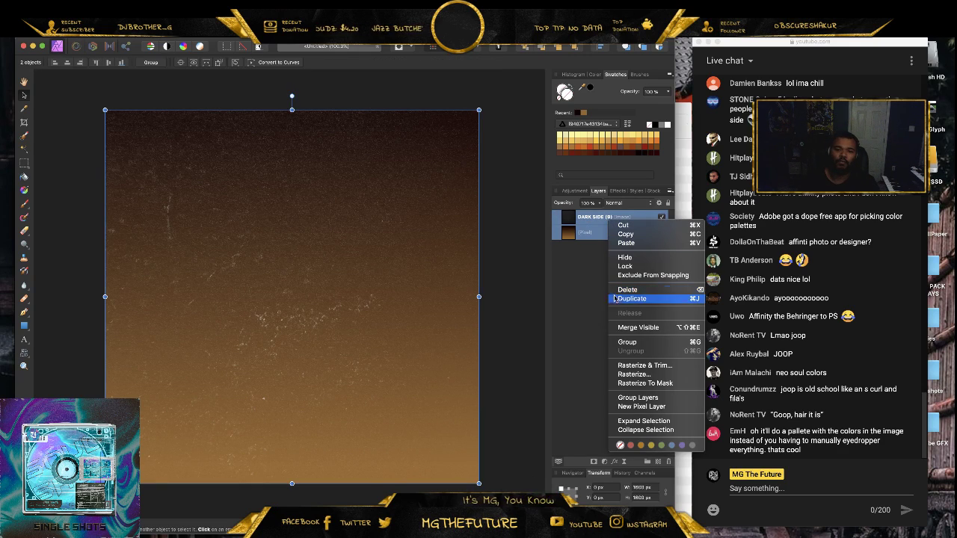
{"action": "left_click", "coordinate": [626, 327]}
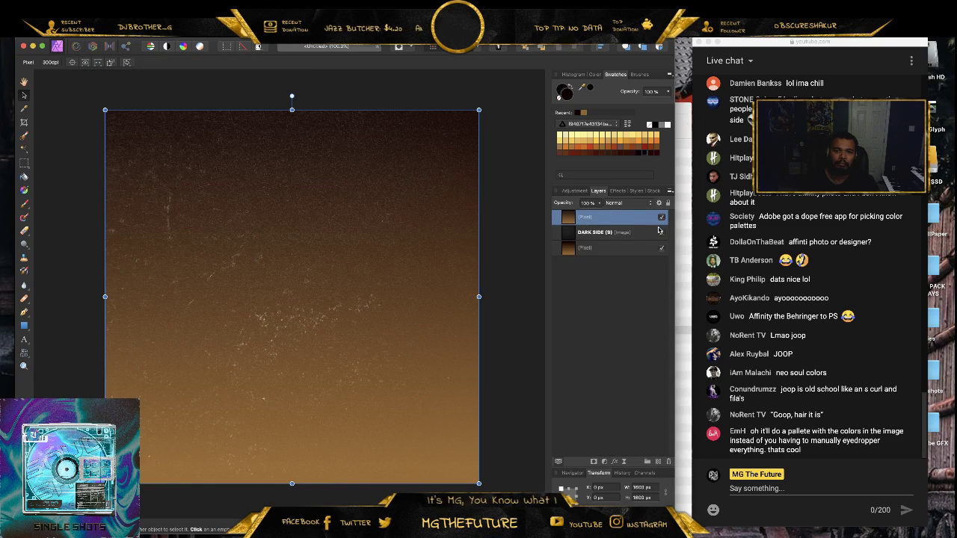
{"action": "left_click", "coordinate": [661, 248]}
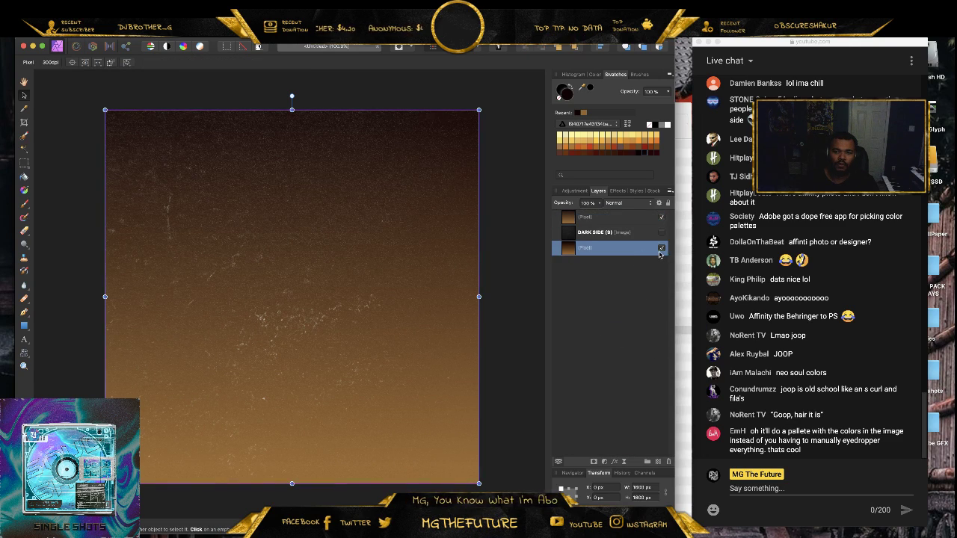
- Rename the merged top layer to BACKGROUND
{"action": "left_click", "coordinate": [593, 217]}
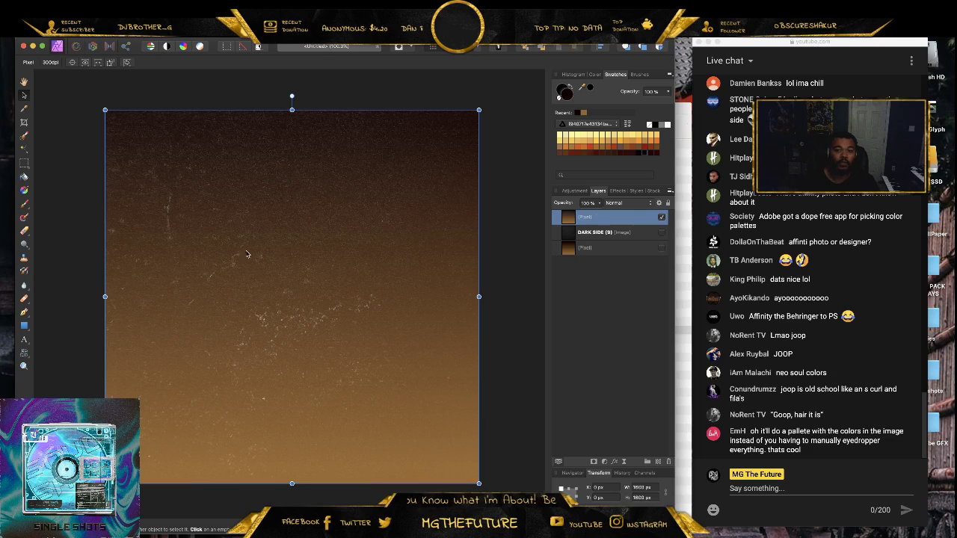
{"action": "double_click", "coordinate": [585, 217]}
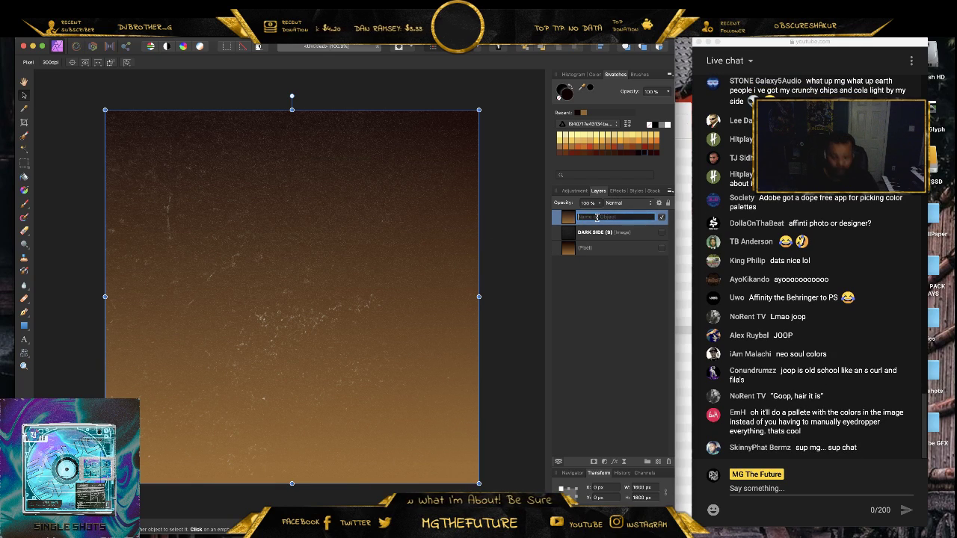
{"action": "type", "text": "BACKGROUND"}
{"action": "key", "text": "Return"}
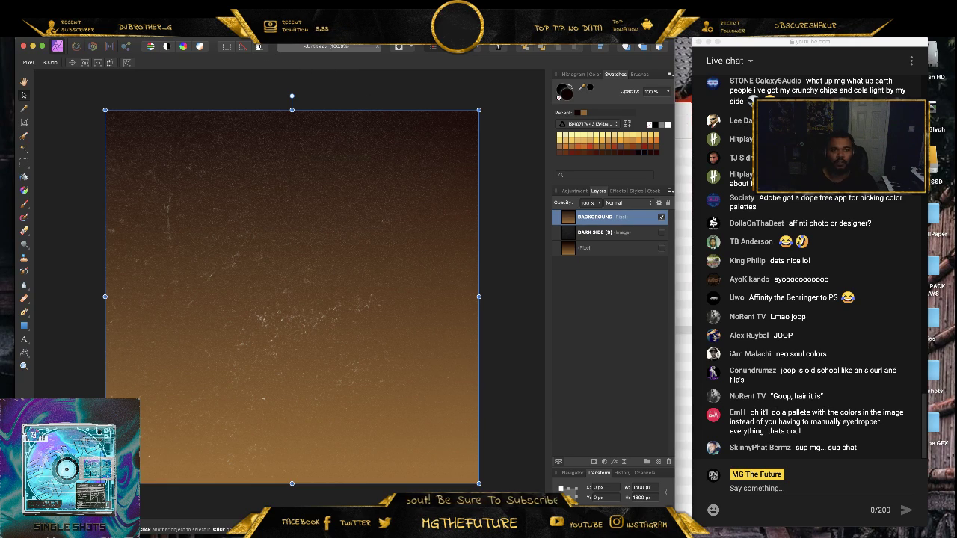
{"action": "left_click", "coordinate": [257, 46]}
- Apply the Analog Efex Pro 2 Classic Camera 3 preset to the BACKGROUND layer
{"action": "mouse_move", "coordinate": [317, 147]}
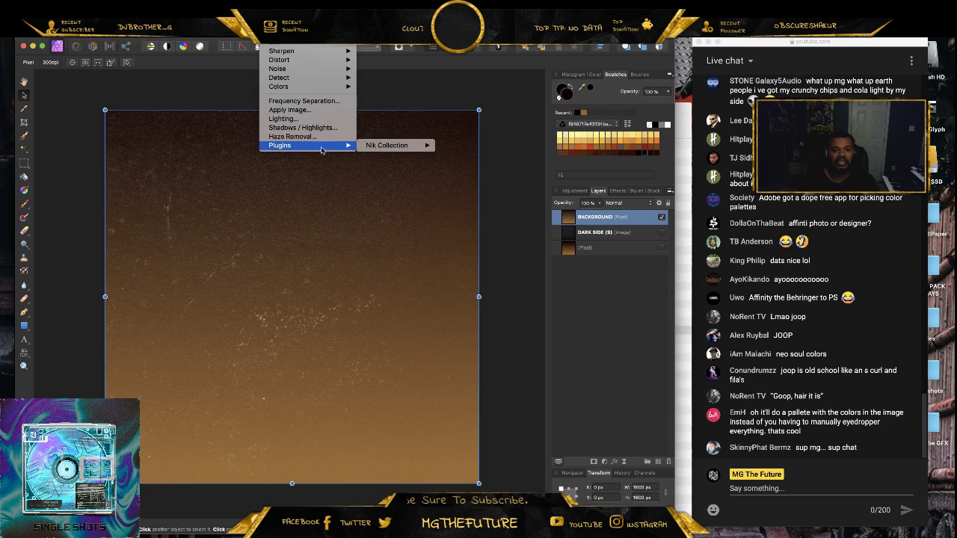
{"action": "mouse_move", "coordinate": [370, 146]}
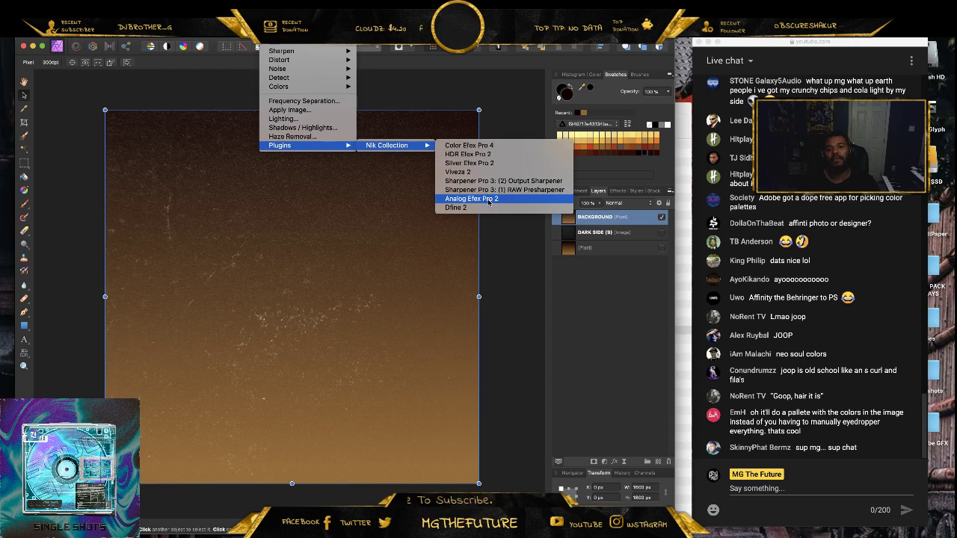
{"action": "left_click", "coordinate": [528, 200]}
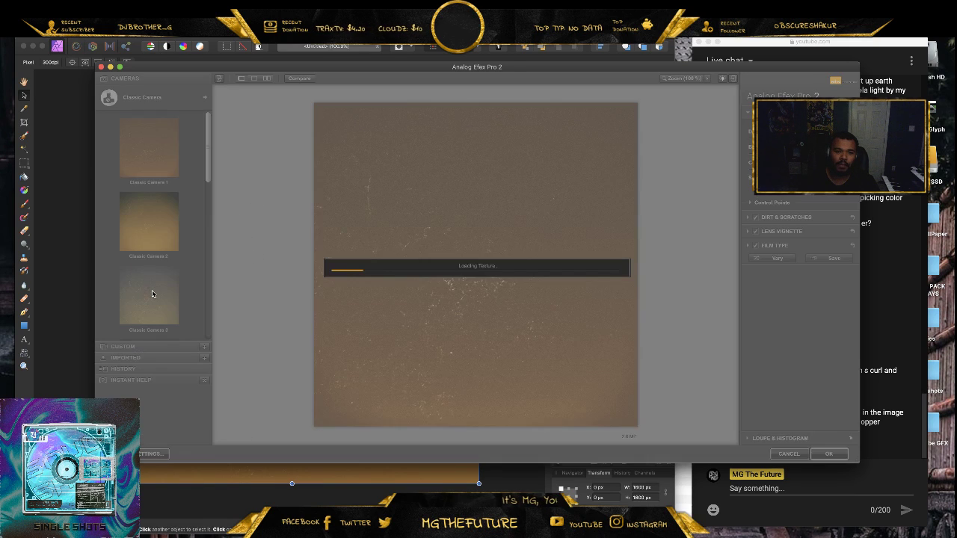
{"action": "left_click", "coordinate": [153, 292]}
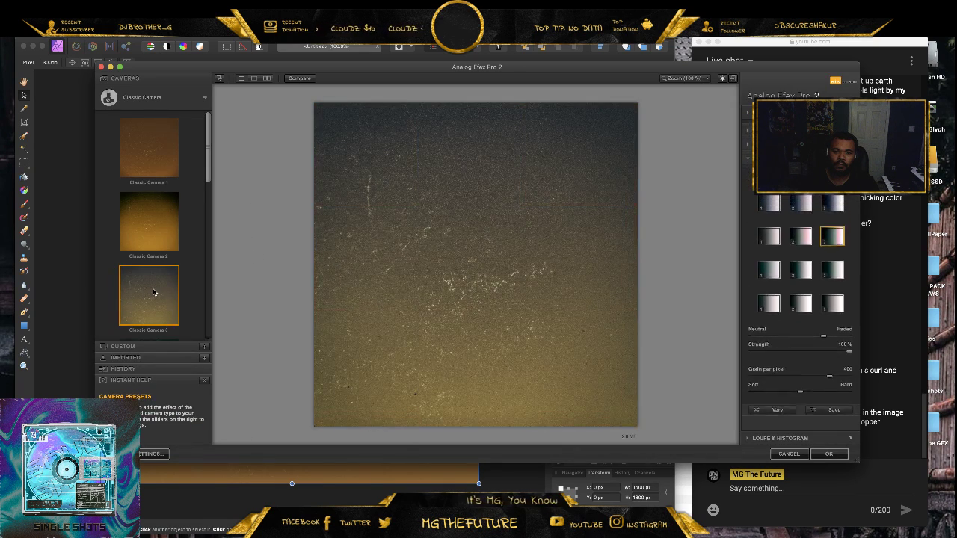
{"action": "left_click", "coordinate": [830, 454]}
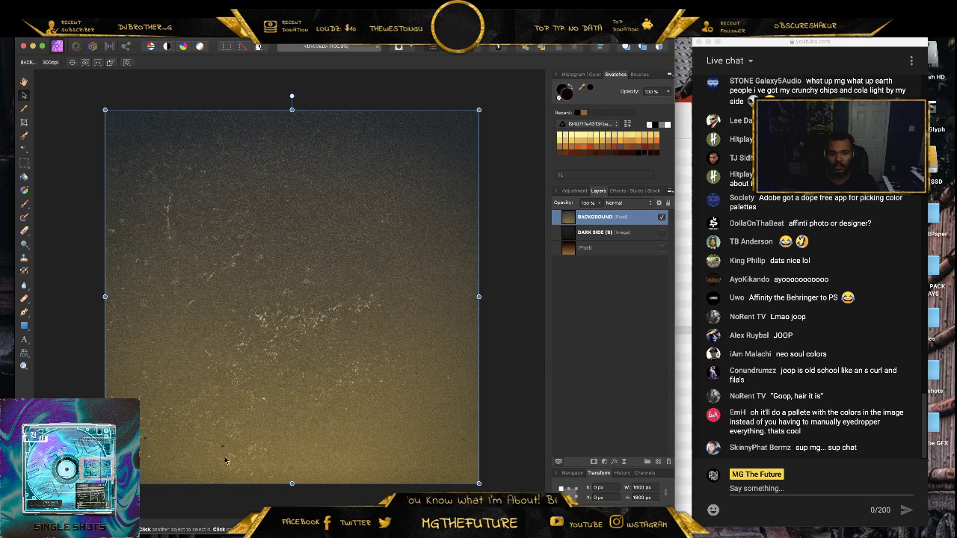
- Drag the NicePng Corona can-and-bottle image from Downloads onto the cover, enlarge it, and centre it lower-middle
{"action": "left_click", "coordinate": [787, 533]}
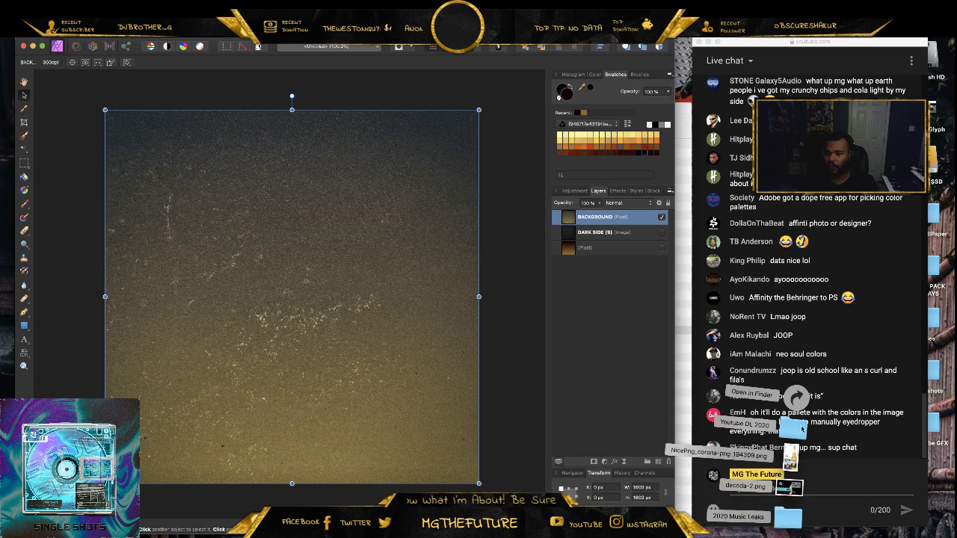
{"action": "left_click_drag", "start_coordinate": [790, 459], "coordinate": [329, 262]}
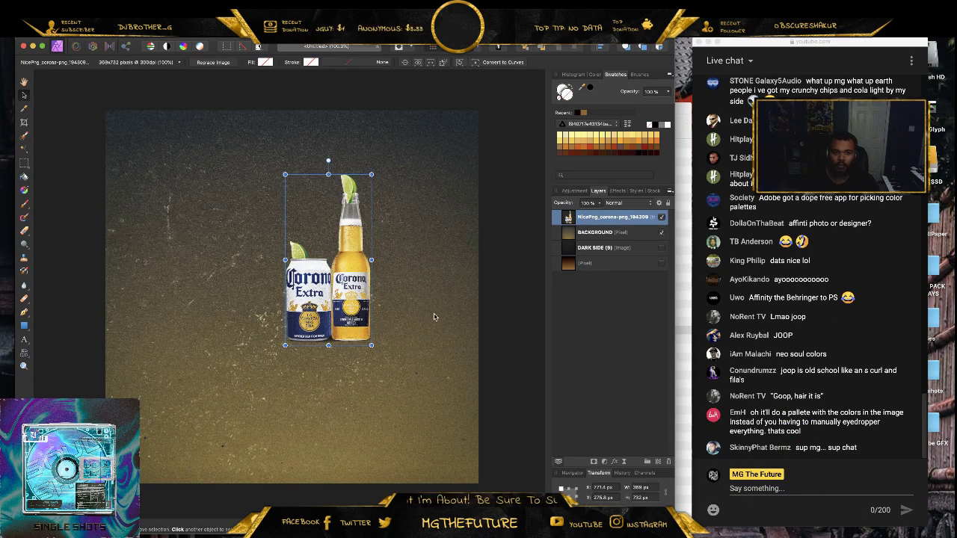
{"action": "left_click_drag", "start_coordinate": [285, 344], "coordinate": [223, 410]}
{"action": "left_click_drag", "start_coordinate": [324, 410], "coordinate": [330, 323]}
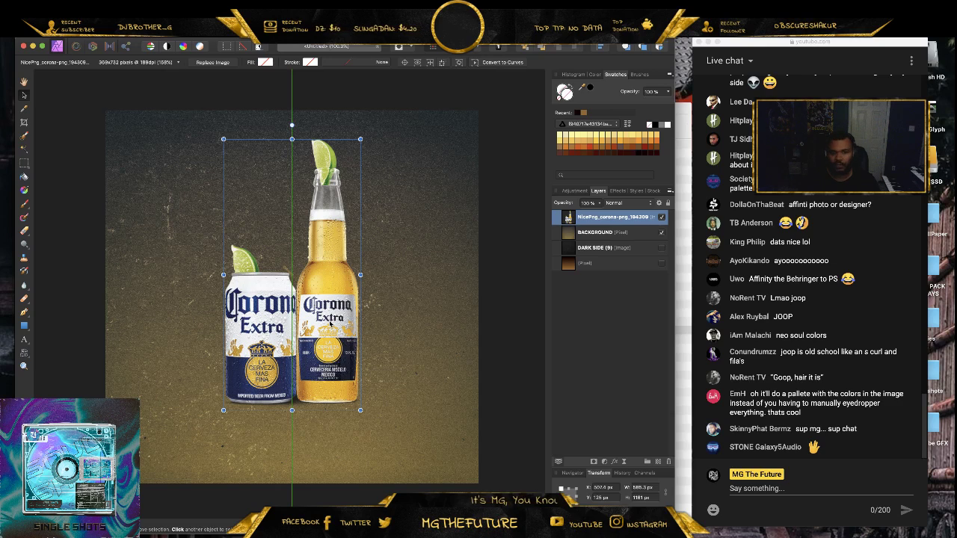
{"action": "left_click_drag", "start_coordinate": [329, 323], "coordinate": [330, 323]}
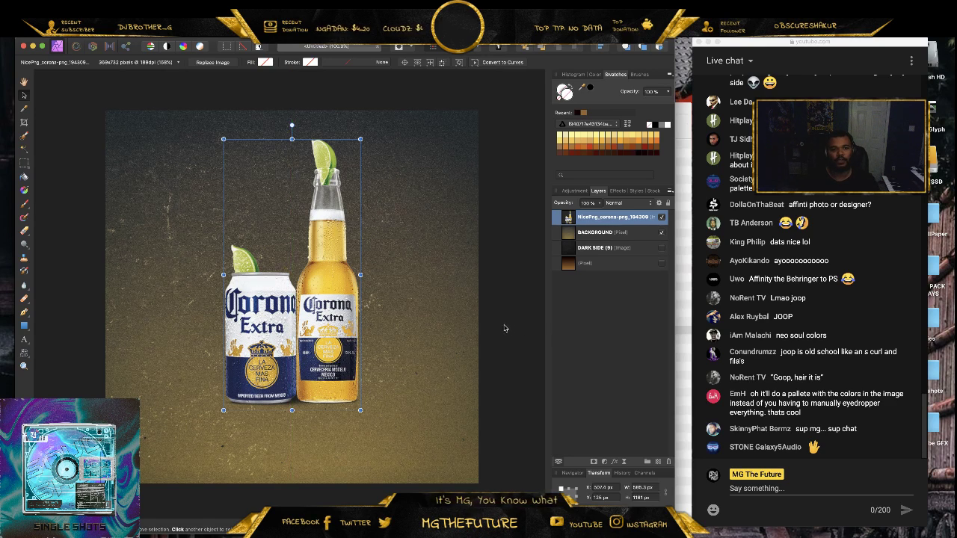
{"action": "left_click", "coordinate": [493, 329]}
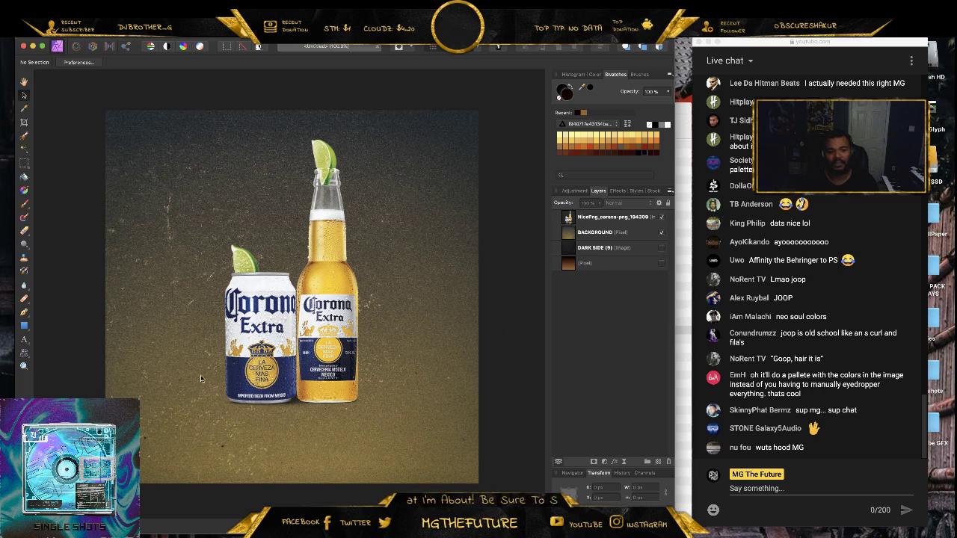
- Quick Look through the PNGS folder images from IMG_2111.PNG down to the IMG_2120.PNG clouds
{"action": "key", "text": "super+Tab"}
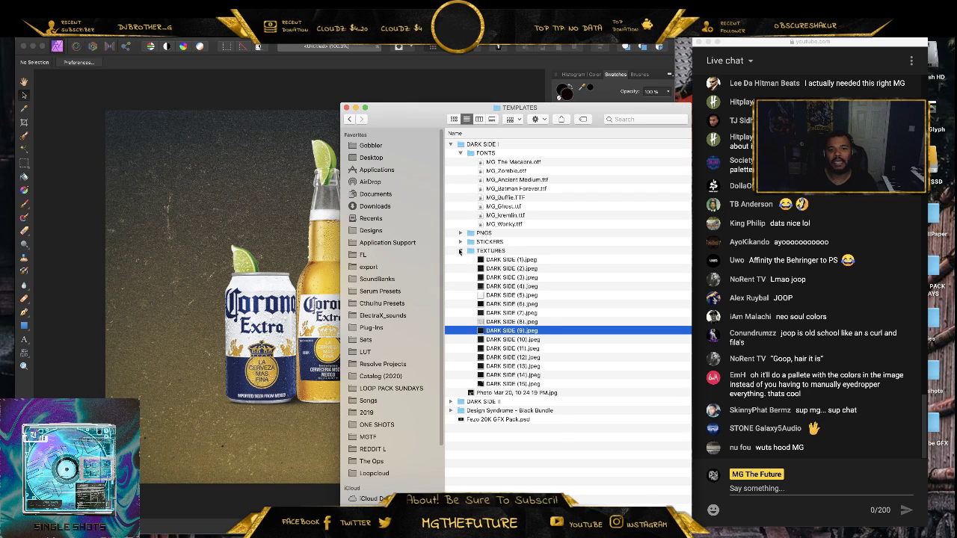
{"action": "left_click", "coordinate": [460, 250]}
{"action": "left_click", "coordinate": [460, 232]}
{"action": "left_click", "coordinate": [502, 241]}
{"action": "key", "text": "space"}
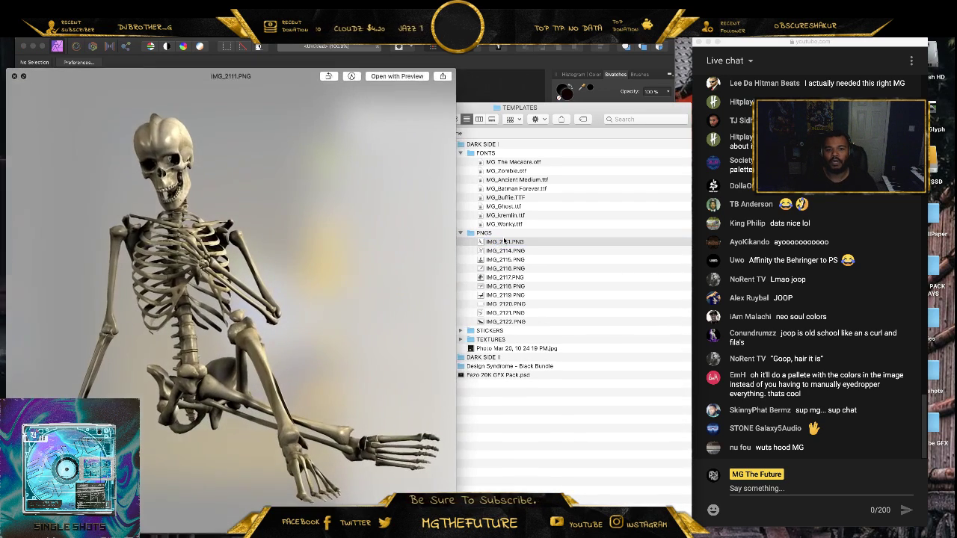
{"action": "key", "text": "Down"}
{"action": "key", "text": "Down"}
{"action": "key", "text": "Down"}
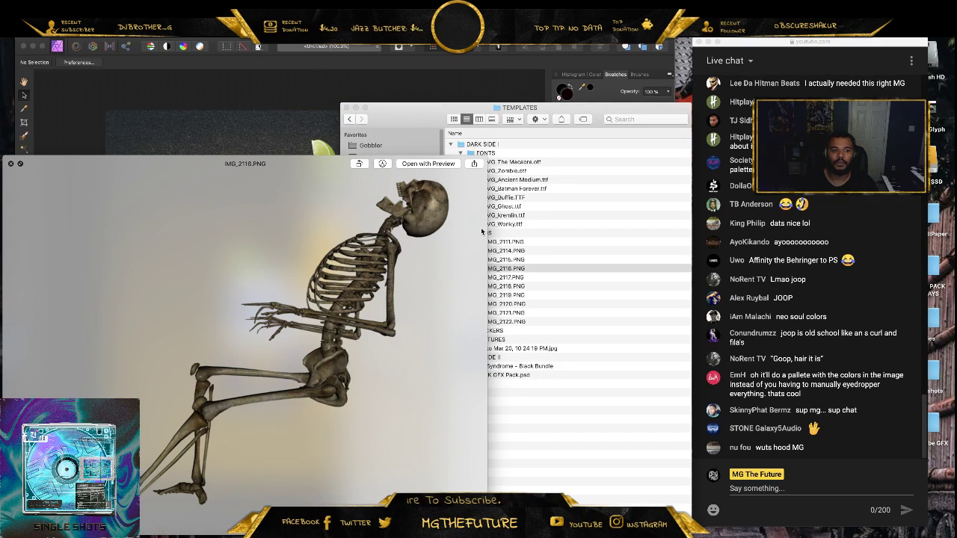
{"action": "key", "text": "Down"}
{"action": "key", "text": "Down"}
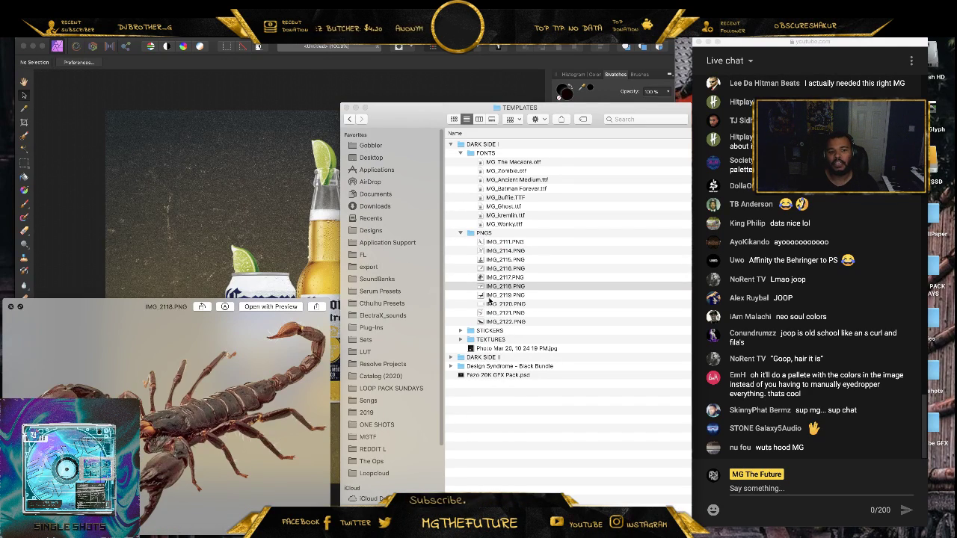
{"action": "key", "text": "Down"}
{"action": "key", "text": "Down"}
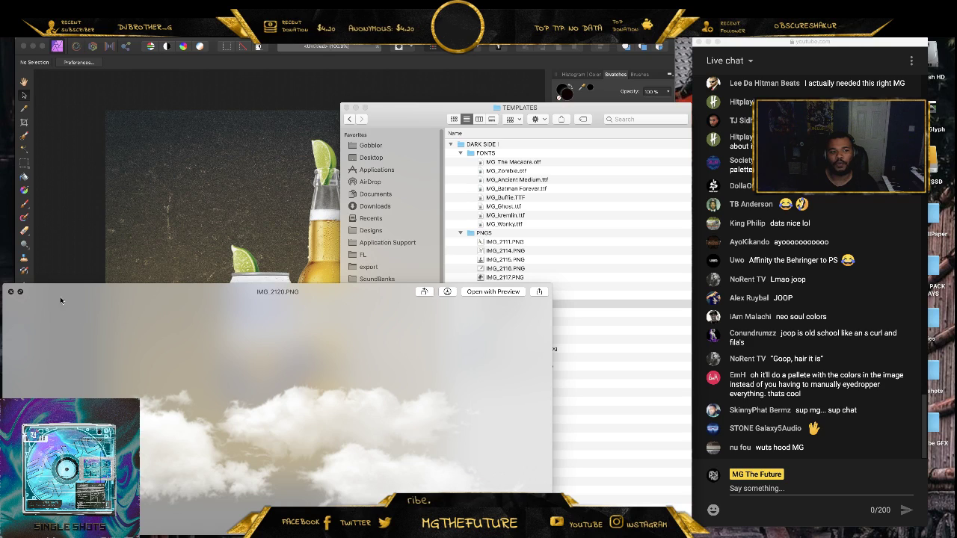
{"action": "left_click", "coordinate": [10, 292]}
- Place the IMG_2120.PNG clouds on the cover, duplicate them, and tilt and lower the copy over the bottles
{"action": "left_click_drag", "start_coordinate": [506, 306], "coordinate": [278, 217]}
{"action": "key", "text": "super+j"}
{"action": "key", "text": "super+j"}
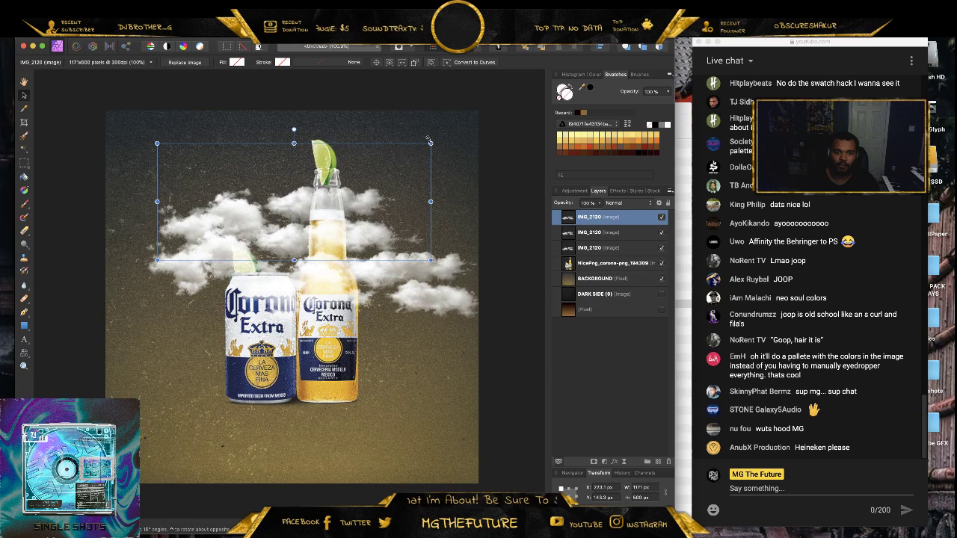
{"action": "left_click_drag", "start_coordinate": [427, 140], "coordinate": [431, 129]}
{"action": "left_click_drag", "start_coordinate": [319, 238], "coordinate": [334, 298]}
{"action": "left_click", "coordinate": [430, 189]}
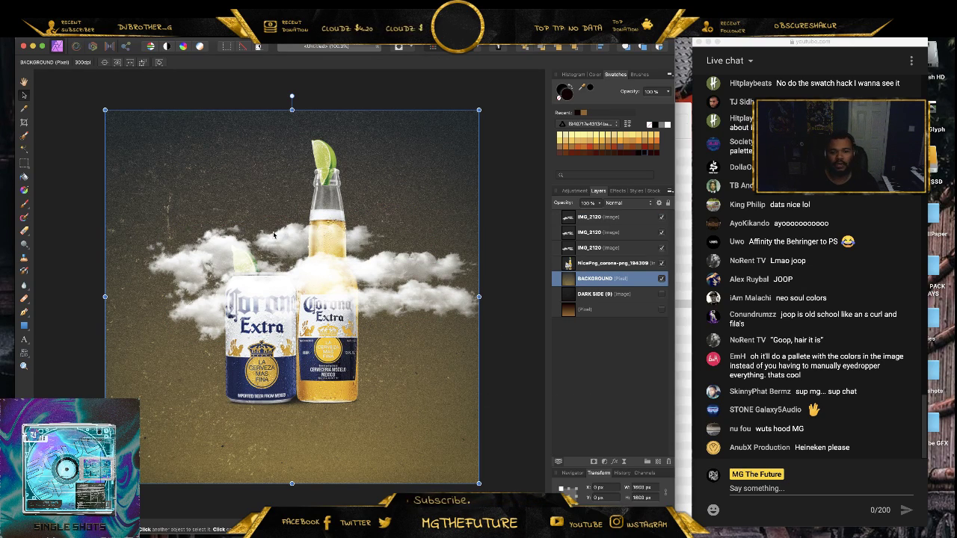
- Quick Look through the DARK SIDE II PNGS images: wolf, mountain, stone bust, dragon and skeleton
{"action": "key", "text": "super+Tab"}
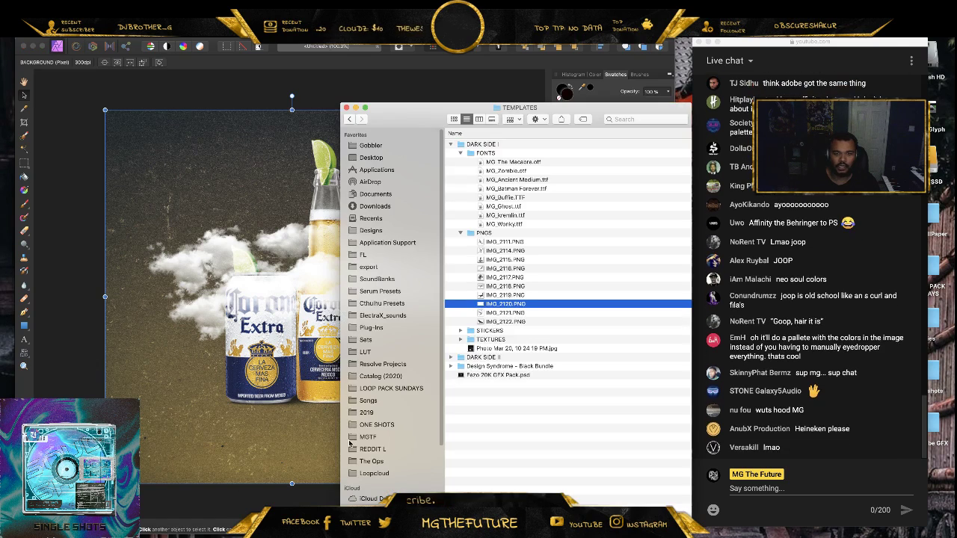
{"action": "left_click", "coordinate": [459, 233]}
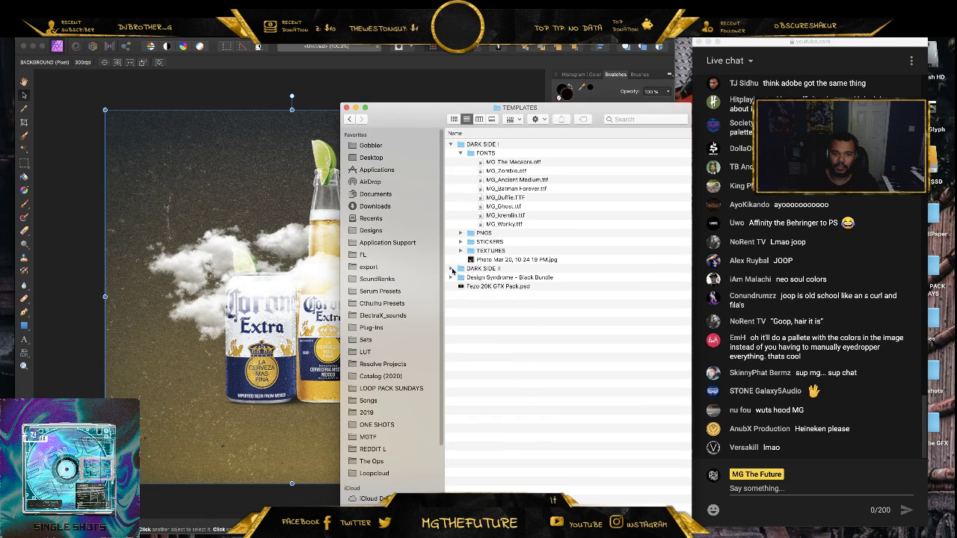
{"action": "left_click", "coordinate": [451, 269]}
{"action": "left_click", "coordinate": [507, 287]}
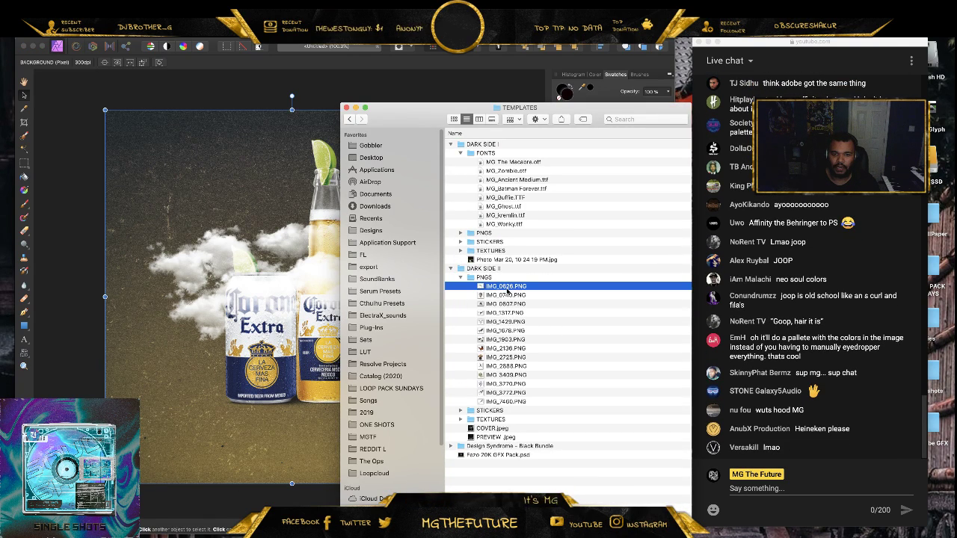
{"action": "left_click", "coordinate": [499, 360]}
{"action": "key", "text": "space"}
{"action": "key", "text": "Up"}
{"action": "key", "text": "Up"}
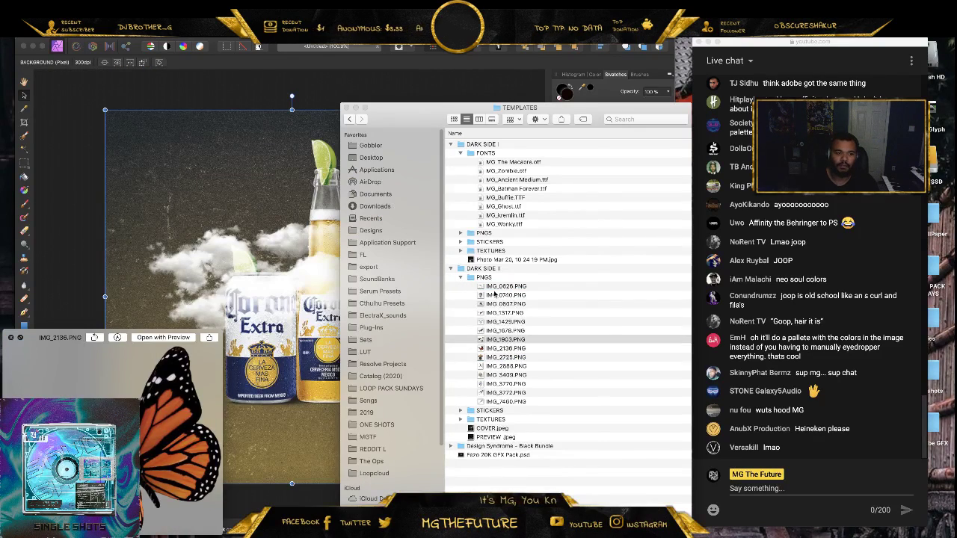
{"action": "key", "text": "Up"}
{"action": "key", "text": "space"}
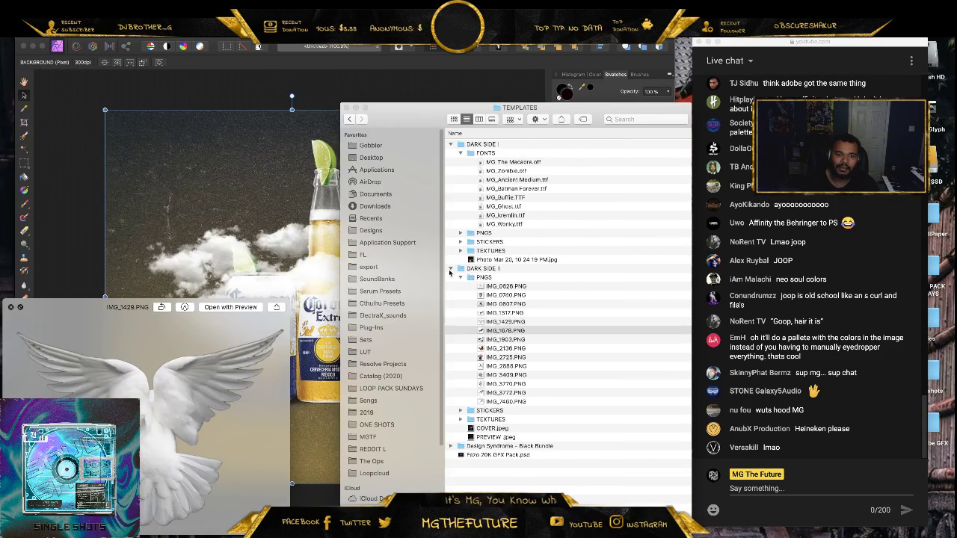
{"action": "key", "text": "space"}
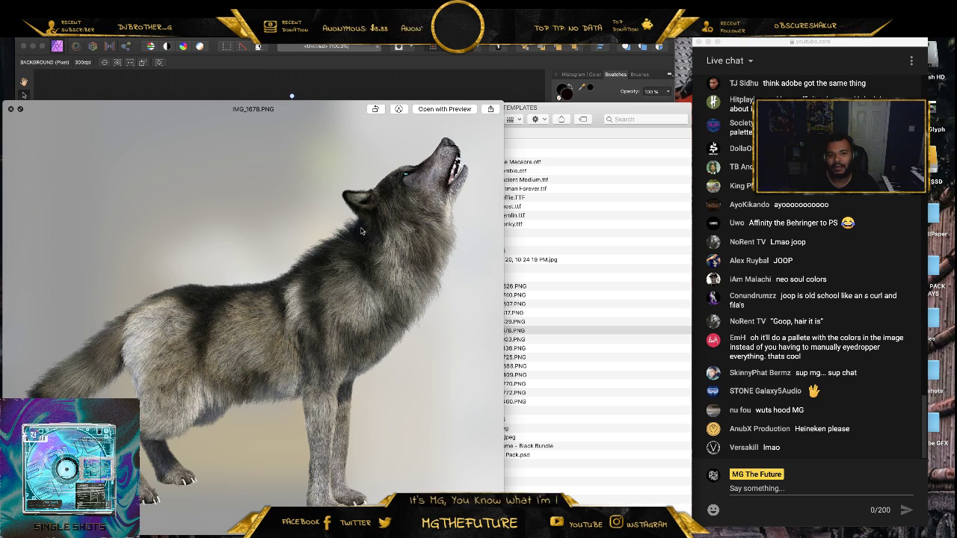
{"action": "key", "text": "Up"}
{"action": "key", "text": "Up"}
{"action": "key", "text": "Up"}
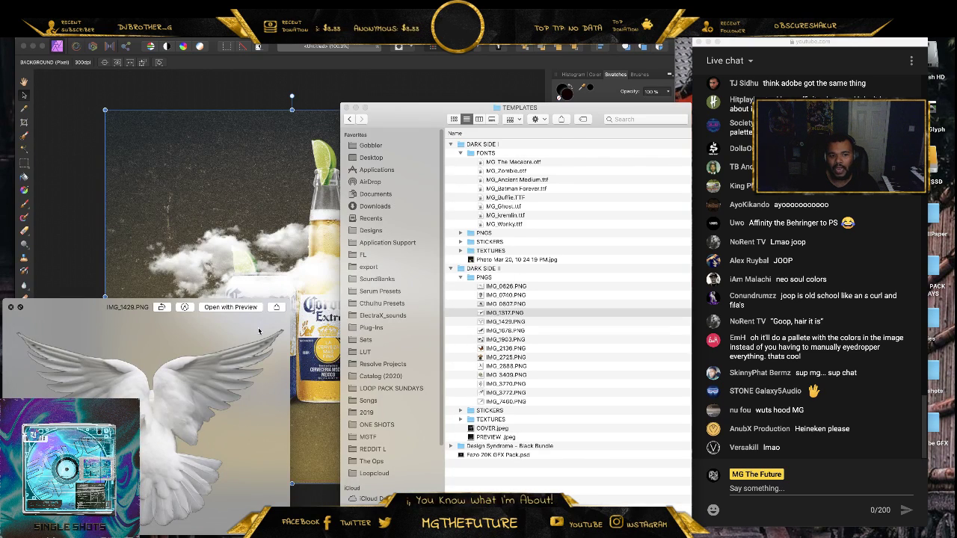
{"action": "key", "text": "Up"}
{"action": "key", "text": "Down"}
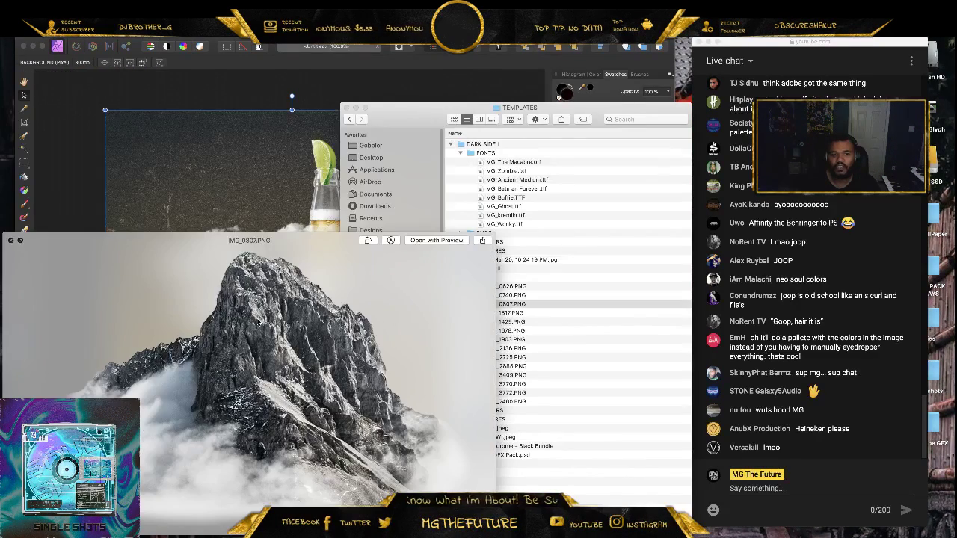
{"action": "key", "text": "Up"}
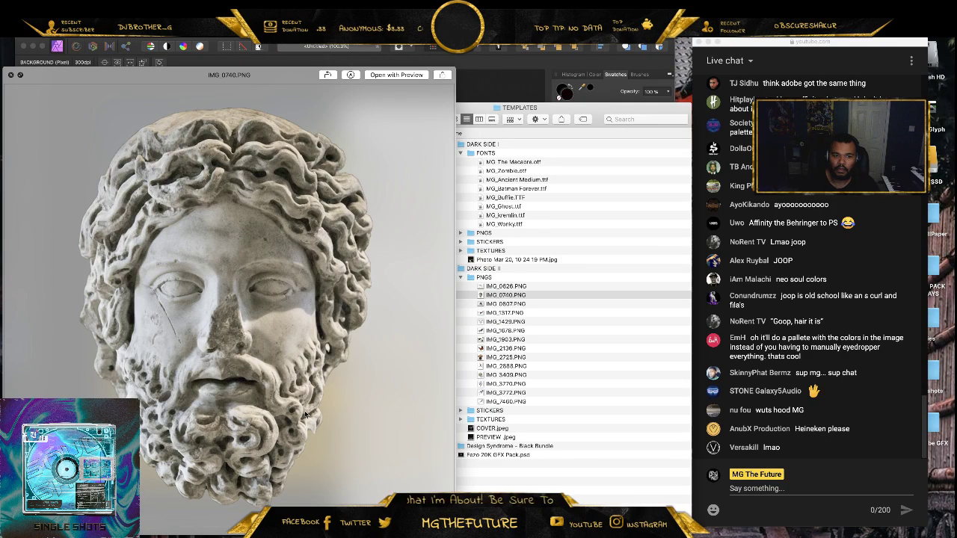
{"action": "key", "text": "Down"}
{"action": "key", "text": "Down"}
{"action": "key", "text": "Down"}
{"action": "key", "text": "Down"}
{"action": "key", "text": "Down"}
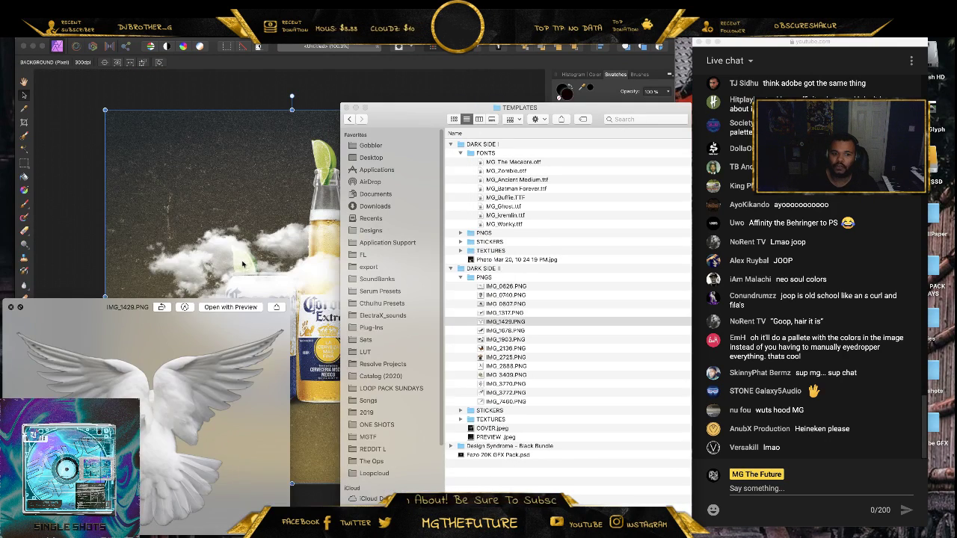
{"action": "key", "text": "Down"}
{"action": "key", "text": "Down"}
{"action": "key", "text": "Down"}
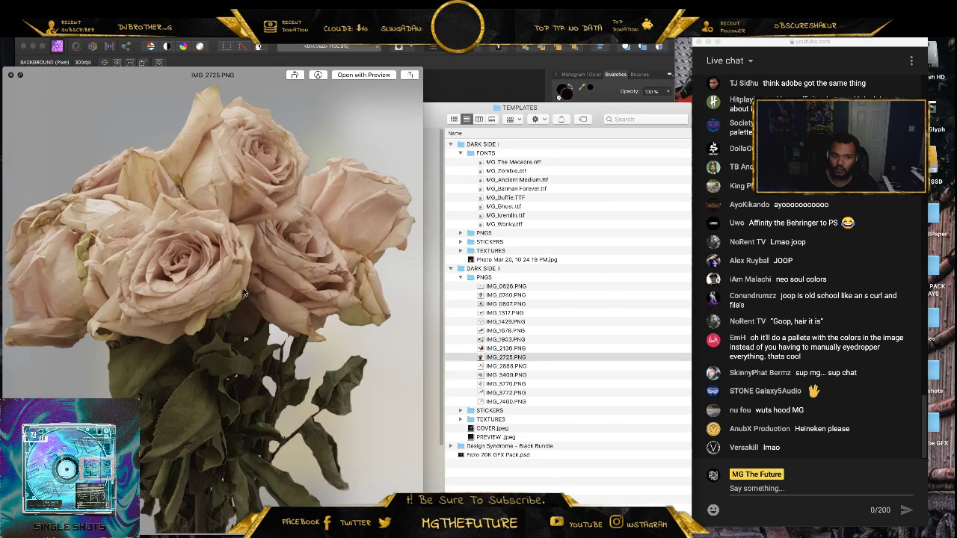
{"action": "key", "text": "Down"}
{"action": "key", "text": "Down"}
{"action": "key", "text": "Down"}
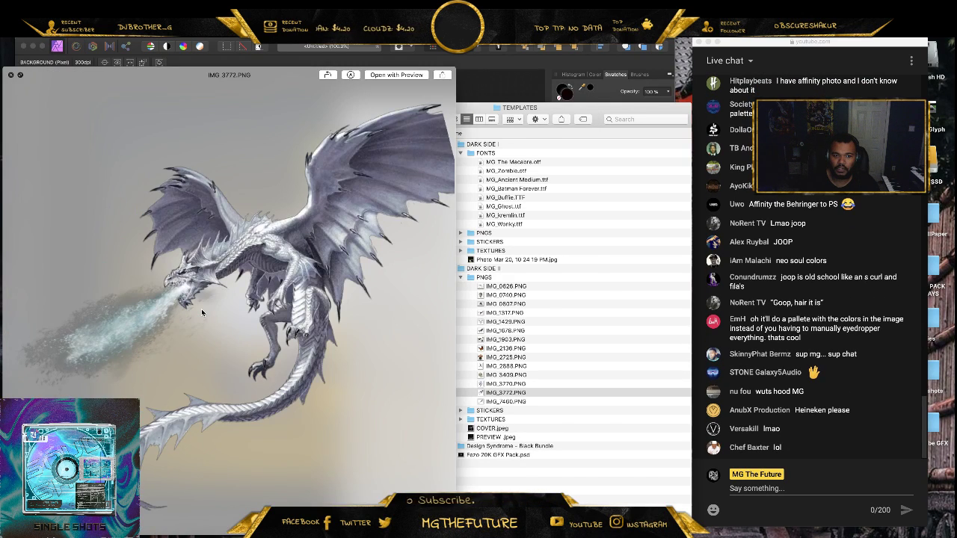
{"action": "key", "text": "Down"}
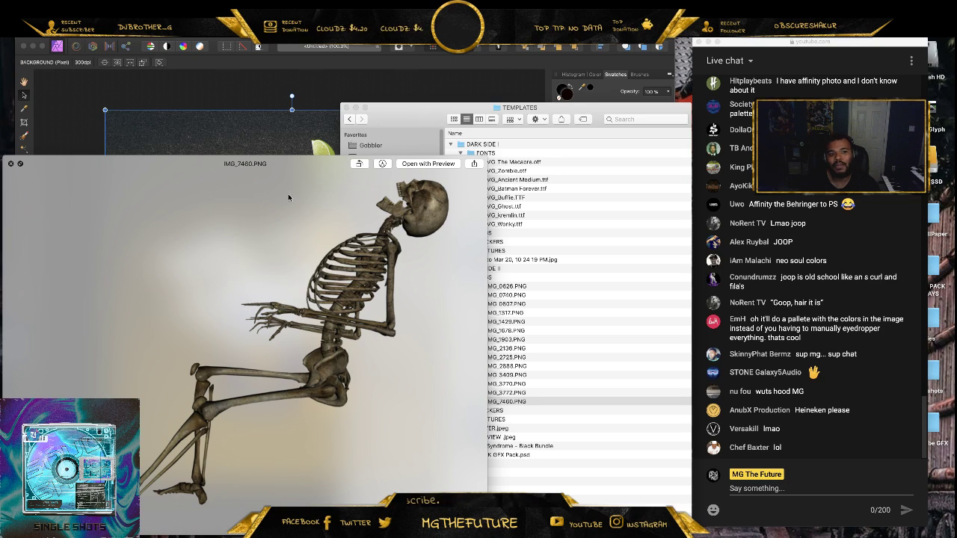
{"action": "left_click", "coordinate": [10, 164]}
- Open PNG ELEMENTS, preview explosion-2.psd, and place it onto the album cover
{"action": "left_click", "coordinate": [459, 278]}
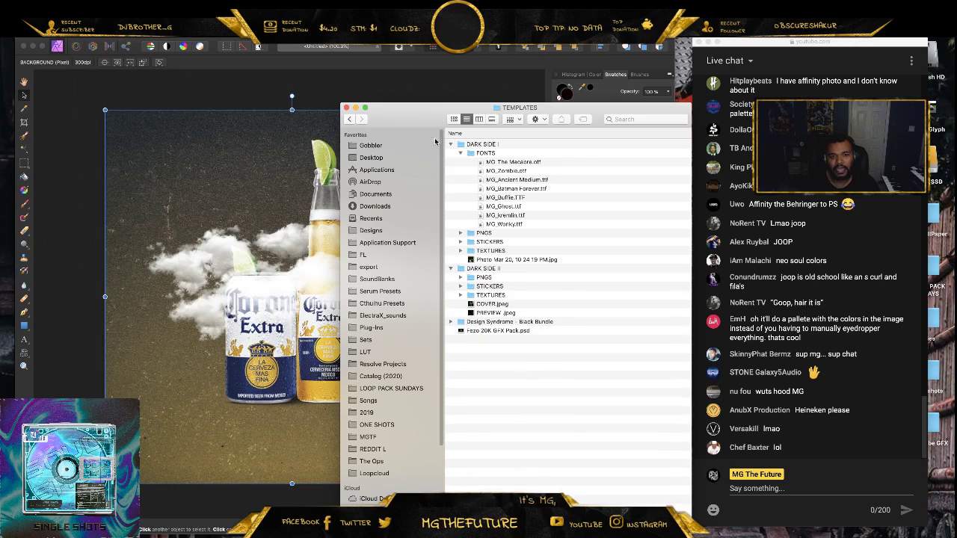
{"action": "left_click", "coordinate": [349, 120]}
{"action": "double_click", "coordinate": [468, 172]}
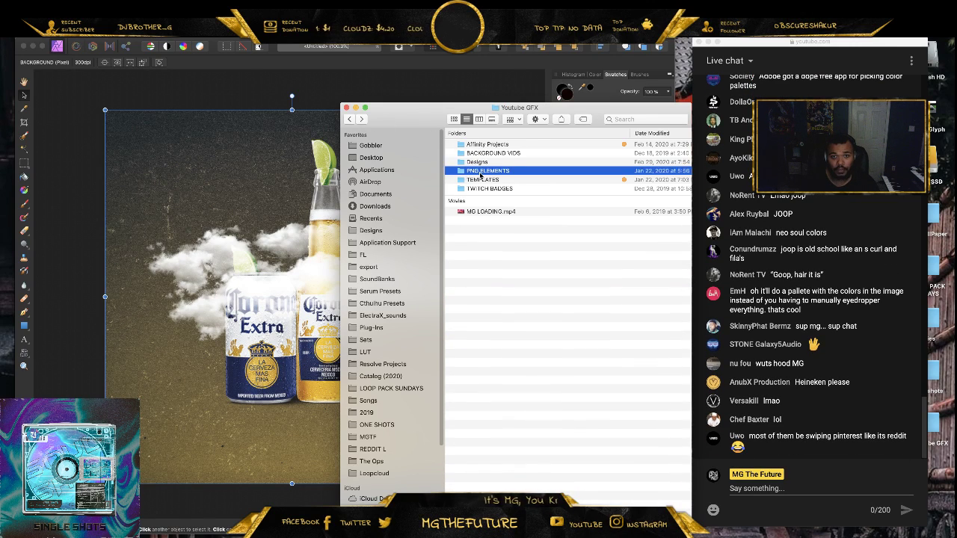
{"action": "left_click", "coordinate": [488, 144]}
{"action": "key", "text": "space"}
{"action": "key", "text": "space"}
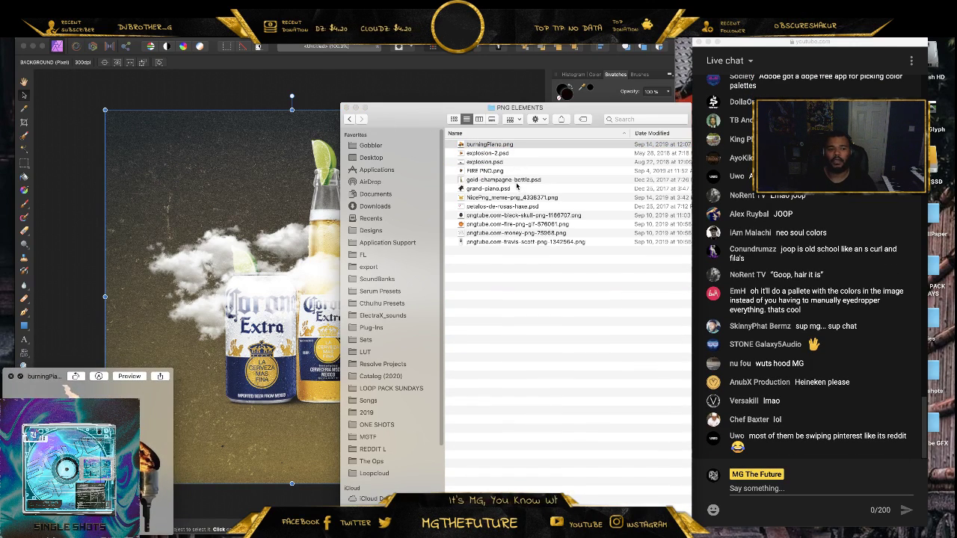
{"action": "key", "text": "Down"}
{"action": "key", "text": "space"}
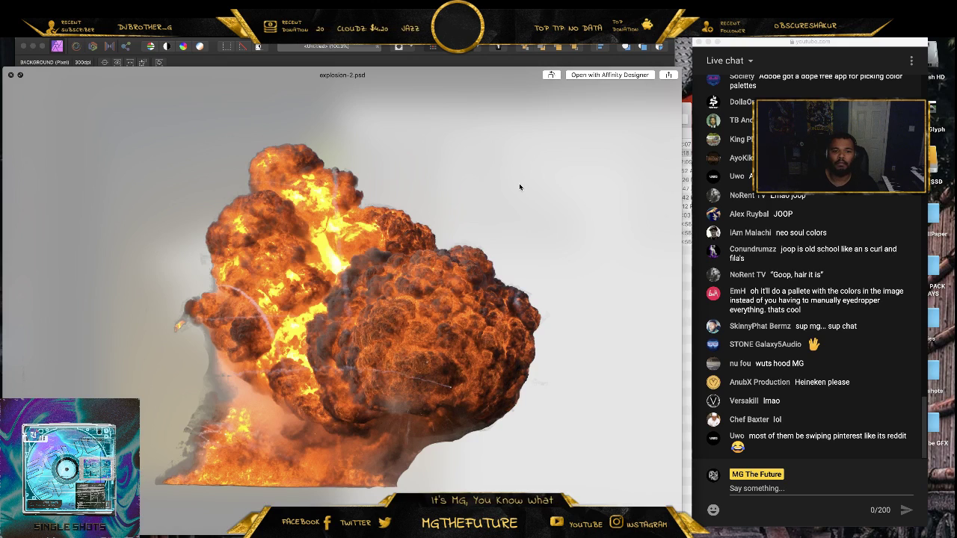
{"action": "left_click", "coordinate": [15, 76]}
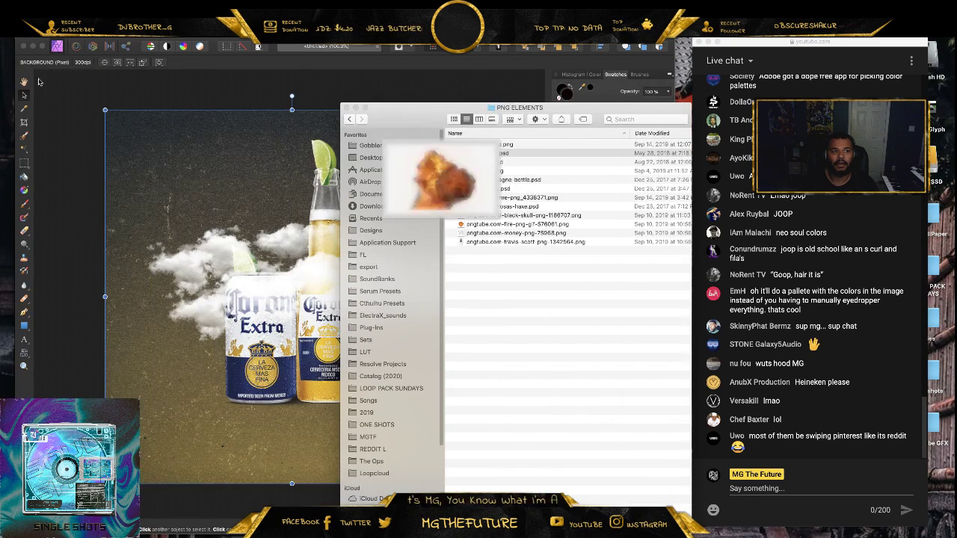
{"action": "left_click", "coordinate": [282, 276]}
{"action": "left_click", "coordinate": [233, 209]}
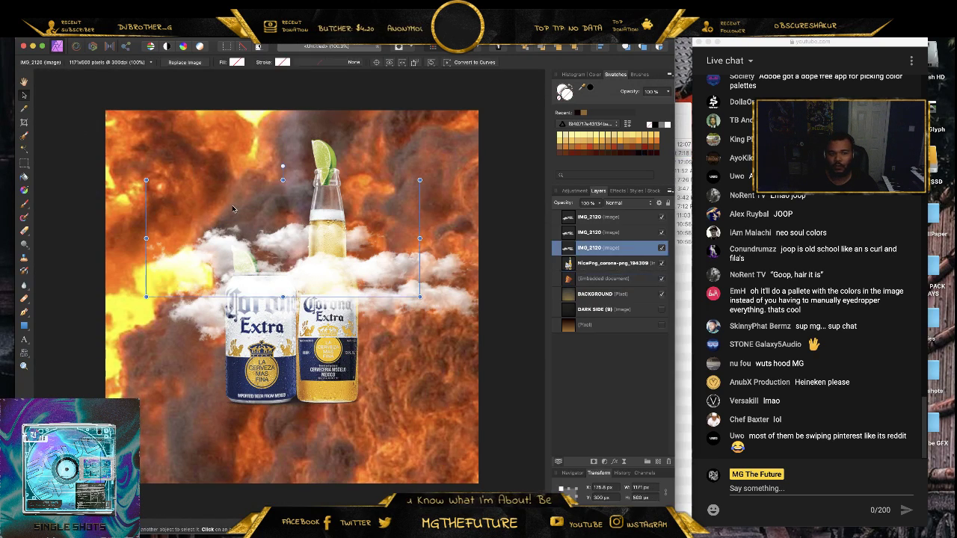
- Zoom out and move the explosion layer over the beer bottles
{"action": "left_click", "coordinate": [189, 150]}
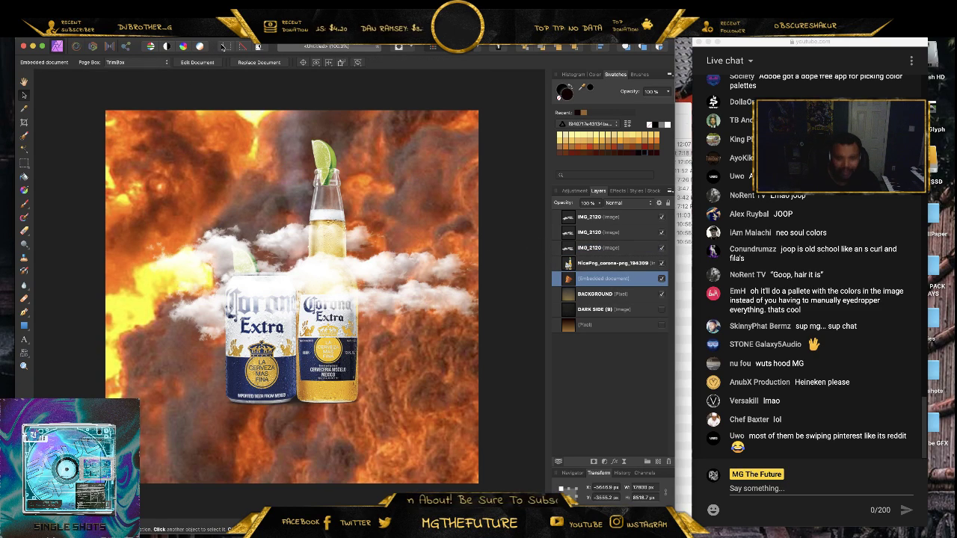
{"action": "key", "text": "super+minus"}
{"action": "key", "text": "super+minus"}
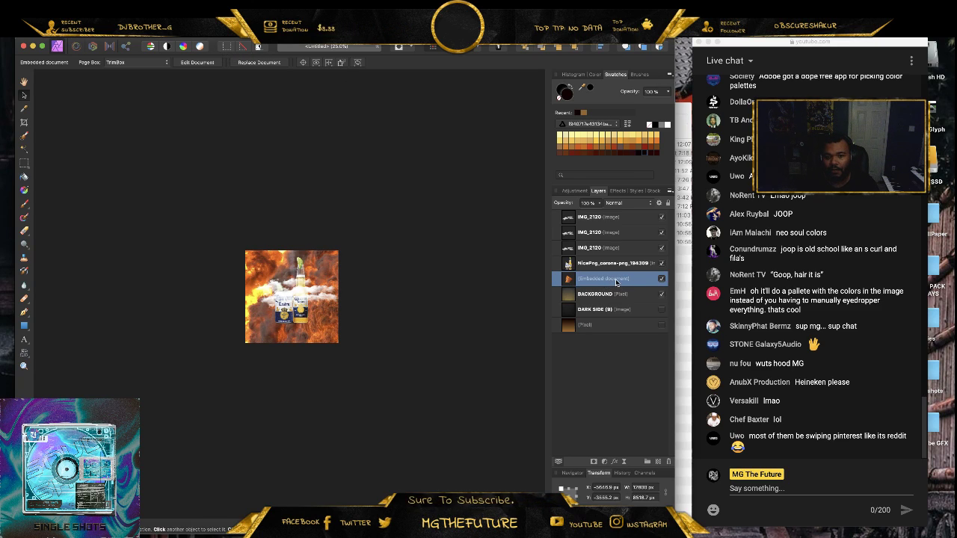
{"action": "left_click", "coordinate": [660, 278]}
{"action": "left_click", "coordinate": [661, 278]}
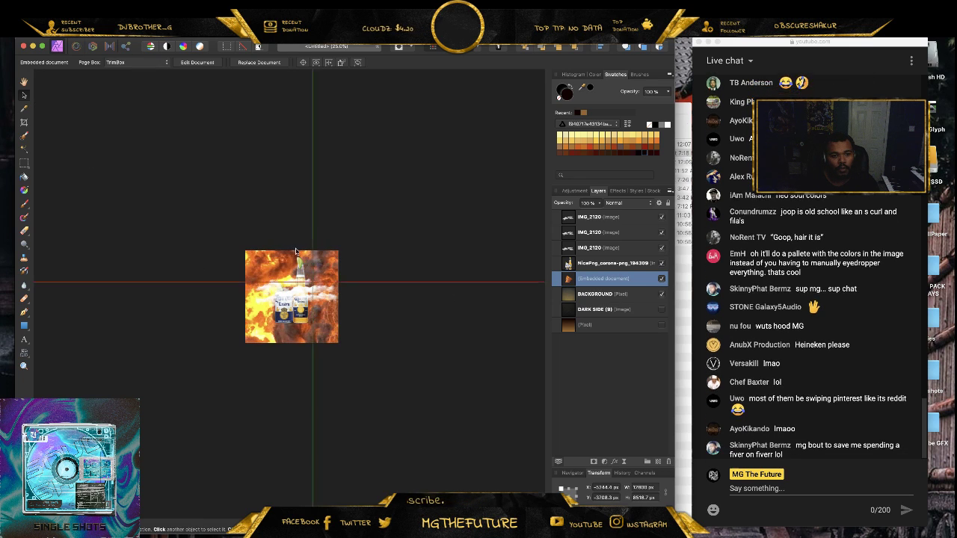
{"action": "left_click_drag", "start_coordinate": [338, 267], "coordinate": [383, 340]}
{"action": "left_click_drag", "start_coordinate": [453, 395], "coordinate": [301, 297]}
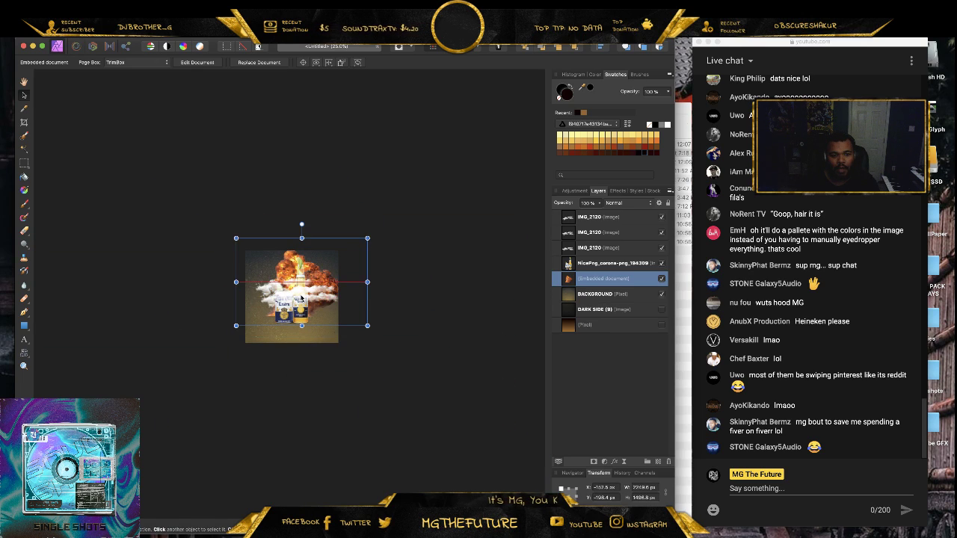
- Shrink the explosion, tilt it counter-clockwise, and lower it behind the bottle tops
{"action": "key", "text": "super+equal"}
{"action": "key", "text": "super+equal"}
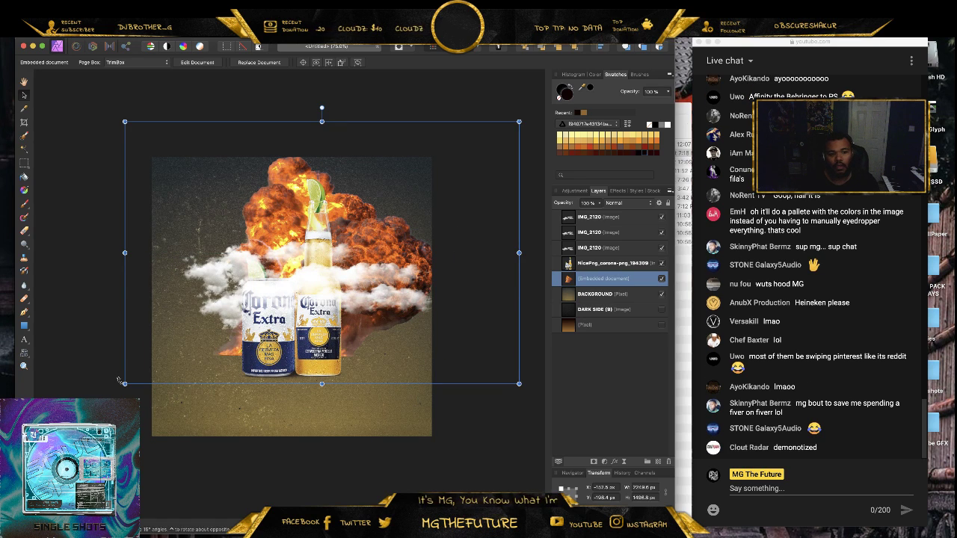
{"action": "left_click_drag", "start_coordinate": [125, 384], "coordinate": [193, 379]}
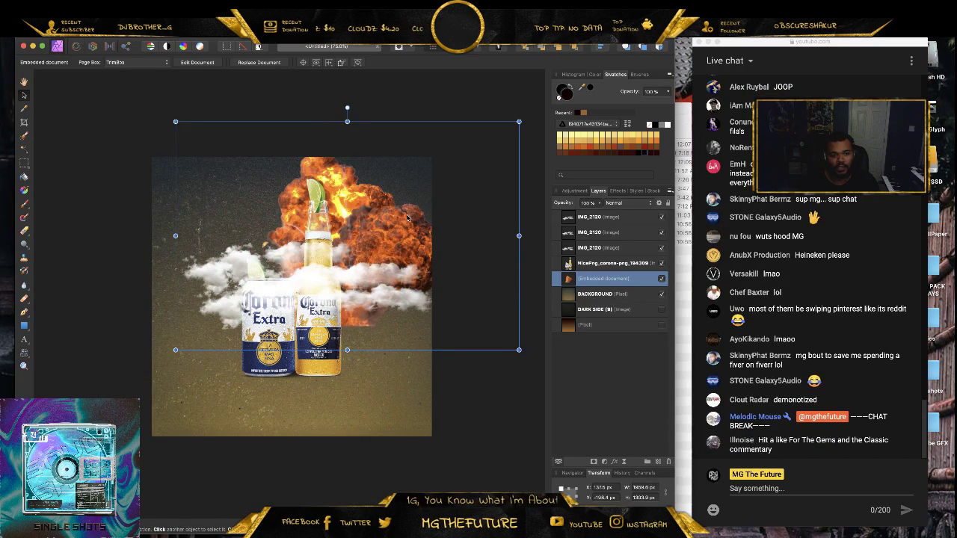
{"action": "left_click_drag", "start_coordinate": [405, 219], "coordinate": [379, 189]}
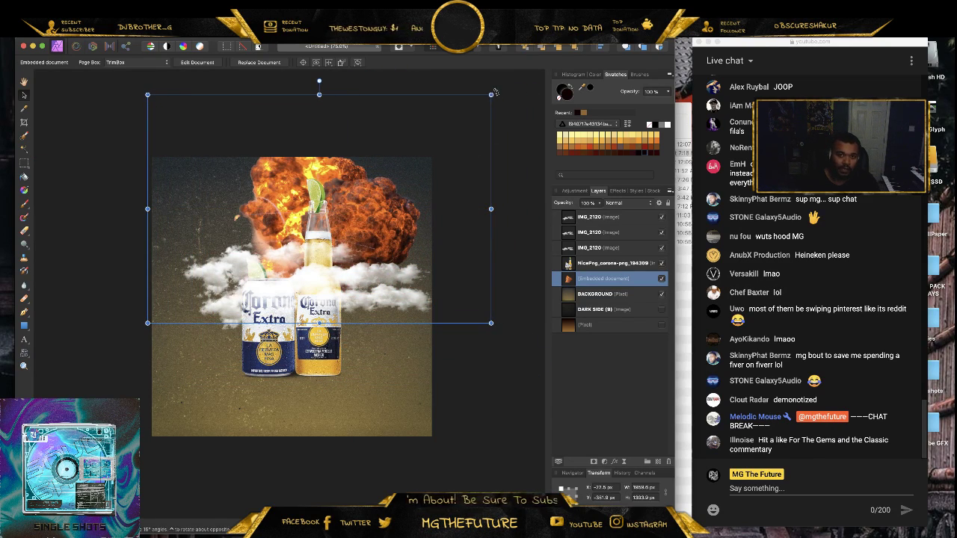
{"action": "left_click_drag", "start_coordinate": [495, 92], "coordinate": [474, 64]}
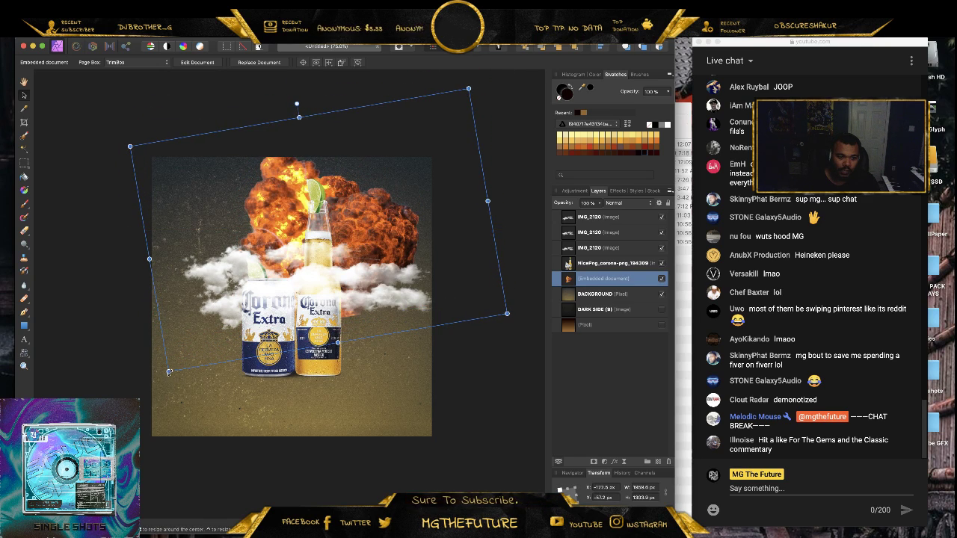
{"action": "left_click_drag", "start_coordinate": [169, 371], "coordinate": [184, 360]}
{"action": "mouse_move", "coordinate": [368, 235]}
{"action": "left_mouse_down"}
{"action": "mouse_move", "coordinate": [345, 257]}
{"action": "mouse_move", "coordinate": [359, 233]}
{"action": "left_mouse_up"}
{"action": "left_click_drag", "start_coordinate": [483, 305], "coordinate": [459, 292]}
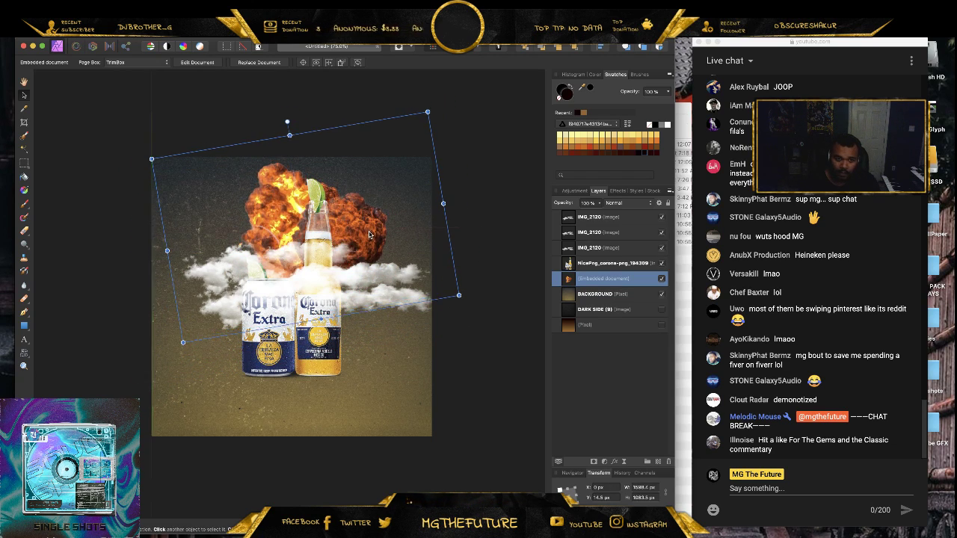
{"action": "left_click_drag", "start_coordinate": [368, 232], "coordinate": [369, 250]}
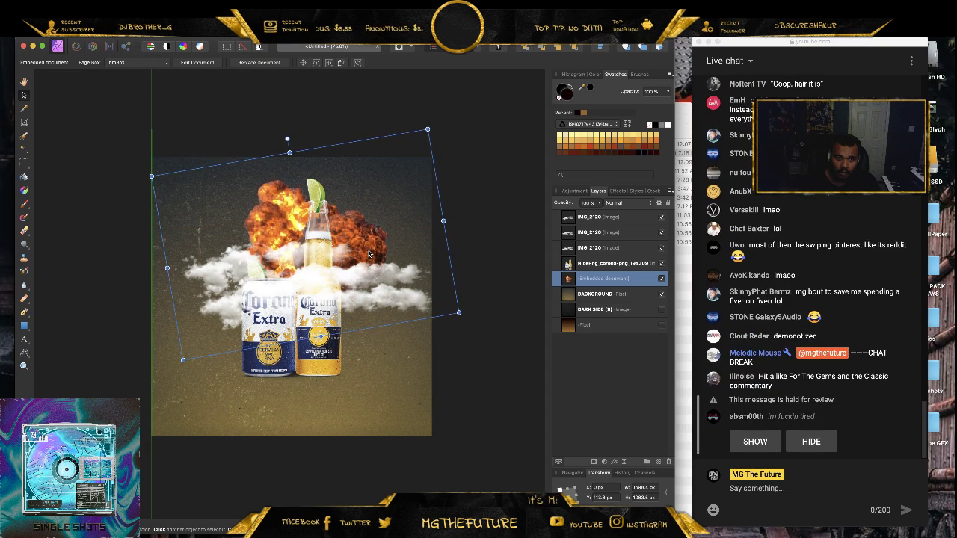
- Line the second cloud copy up with the canvas's right edge
{"action": "left_click", "coordinate": [474, 237]}
{"action": "left_click", "coordinate": [374, 297]}
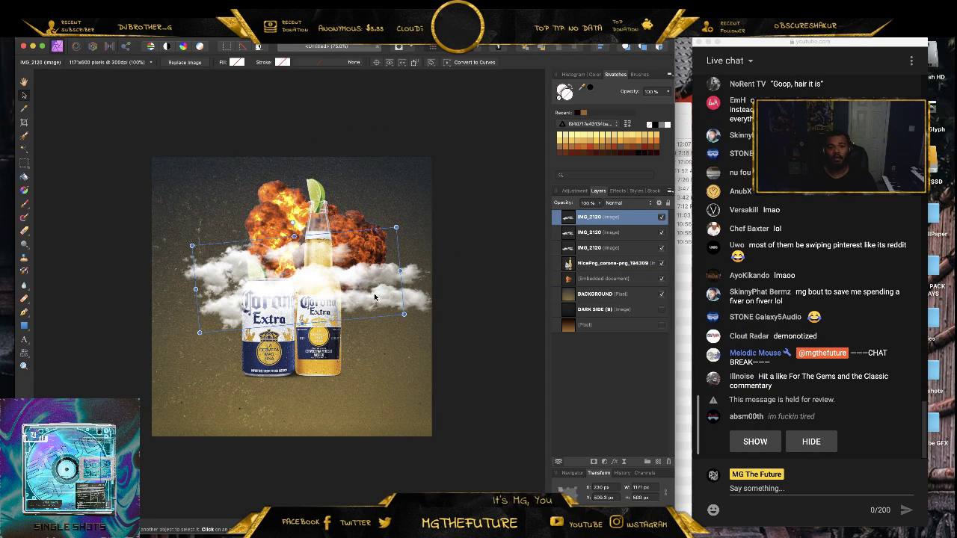
{"action": "left_click_drag", "start_coordinate": [410, 296], "coordinate": [381, 309]}
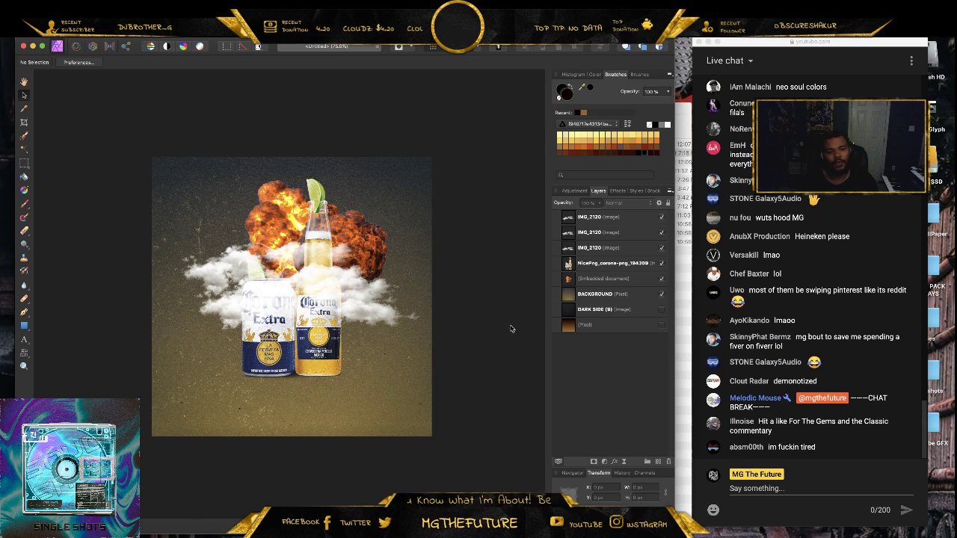
{"action": "left_click", "coordinate": [273, 212]}
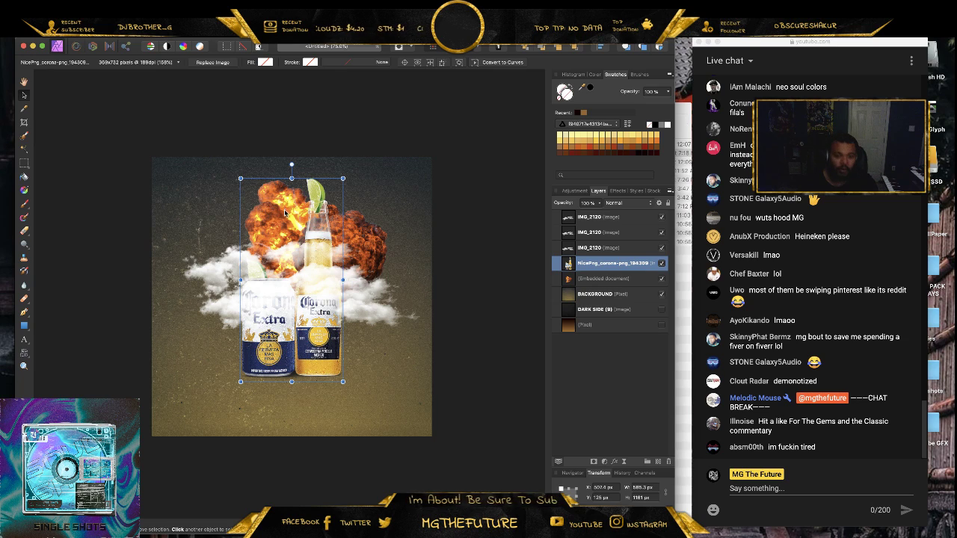
- Duplicate the explosion embedded layer, undoing an accidental copy of the bottles
{"action": "key", "text": "ctrl+j"}
{"action": "key", "text": "ctrl+z"}
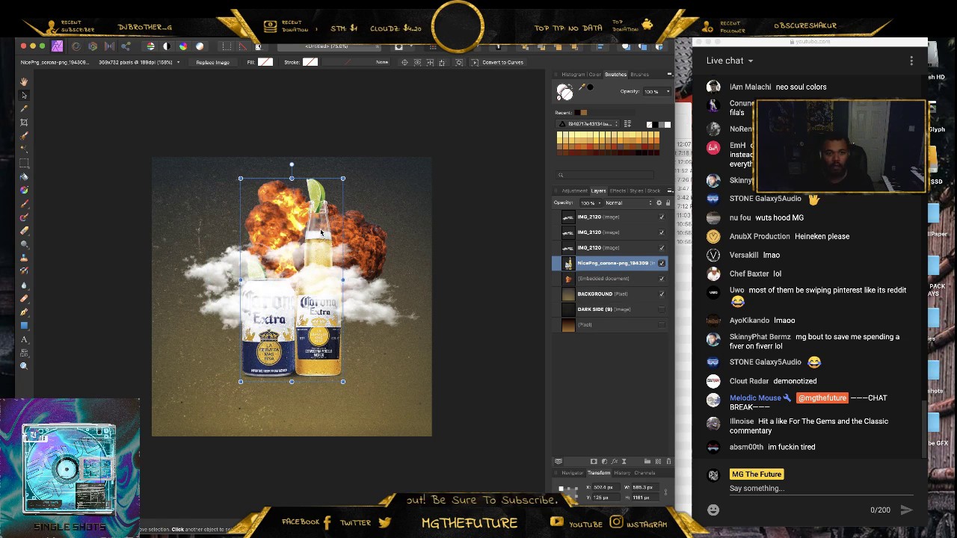
{"action": "left_click", "coordinate": [371, 229]}
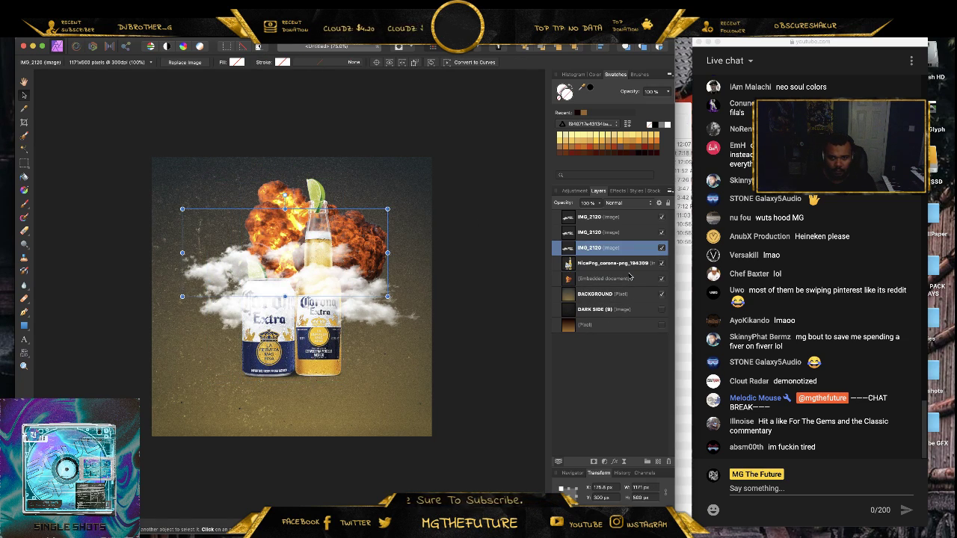
{"action": "left_click", "coordinate": [595, 281]}
{"action": "key", "text": "ctrl+j"}
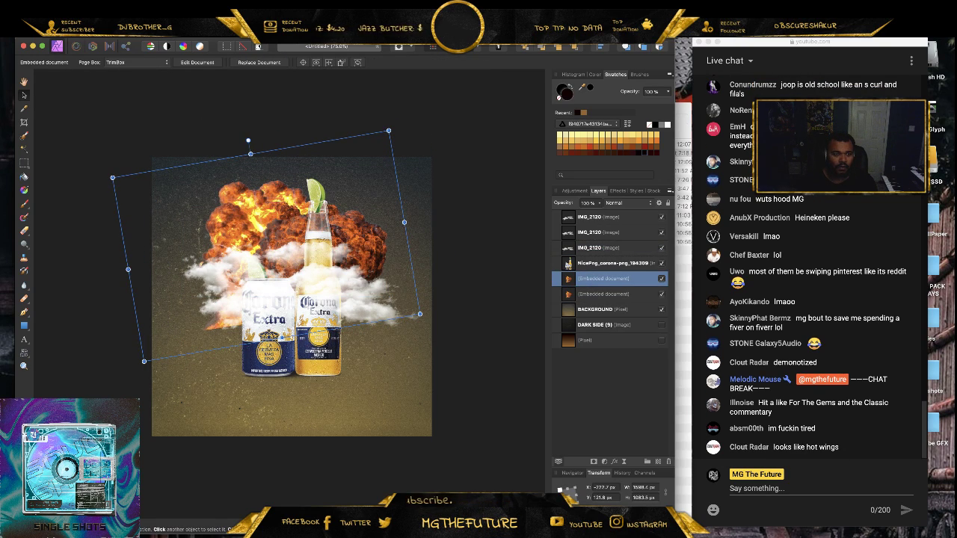
- Try a vertical flip on the explosion copy, then undo it
{"action": "left_click", "coordinate": [105, 32]}
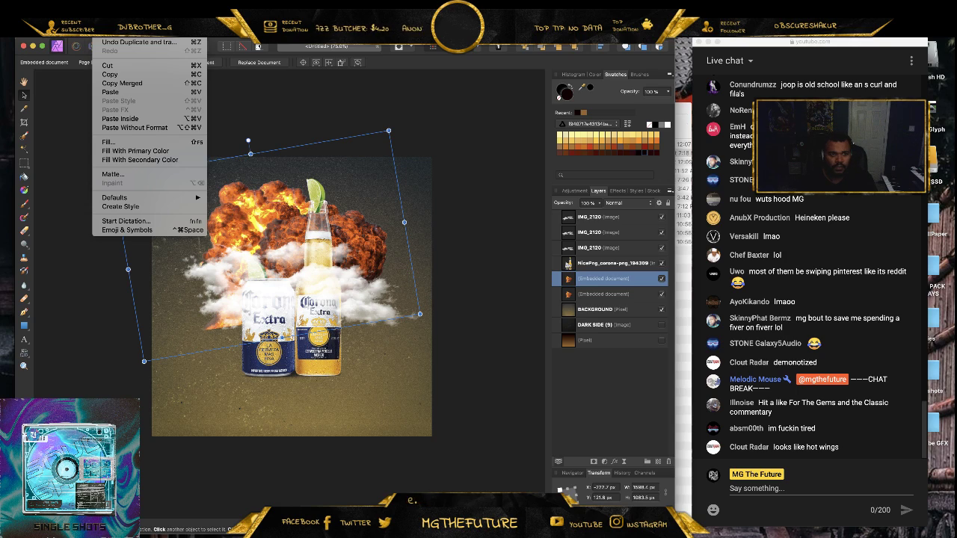
{"action": "mouse_move", "coordinate": [150, 32]}
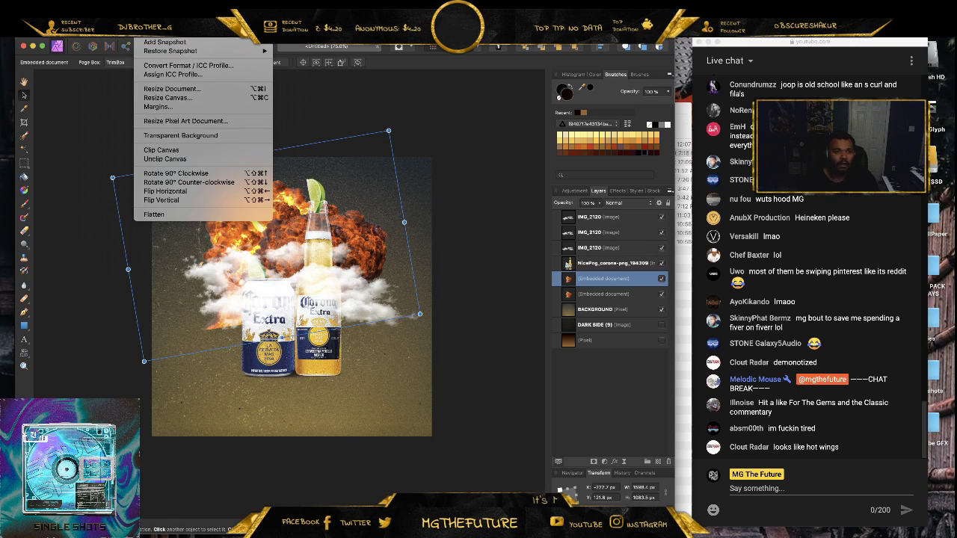
{"action": "mouse_move", "coordinate": [188, 32]}
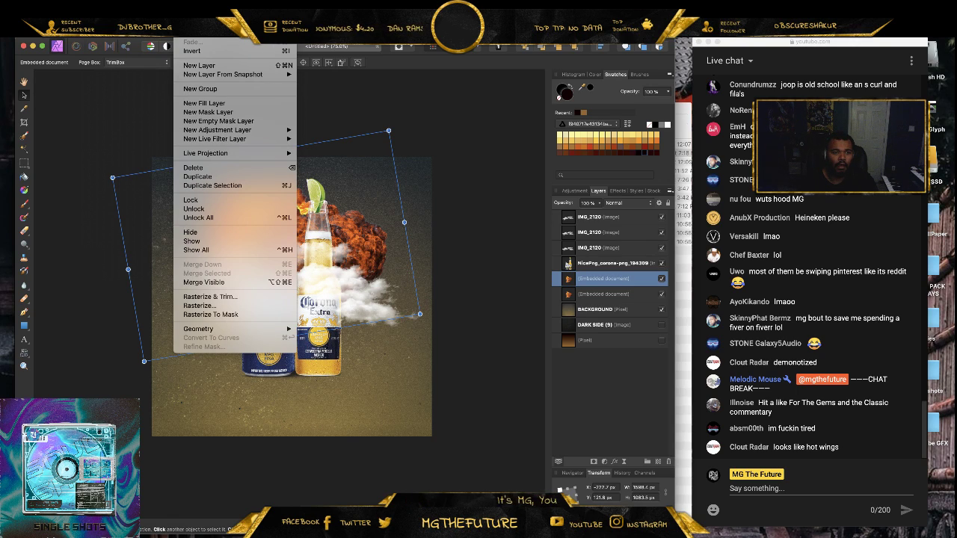
{"action": "mouse_move", "coordinate": [105, 31]}
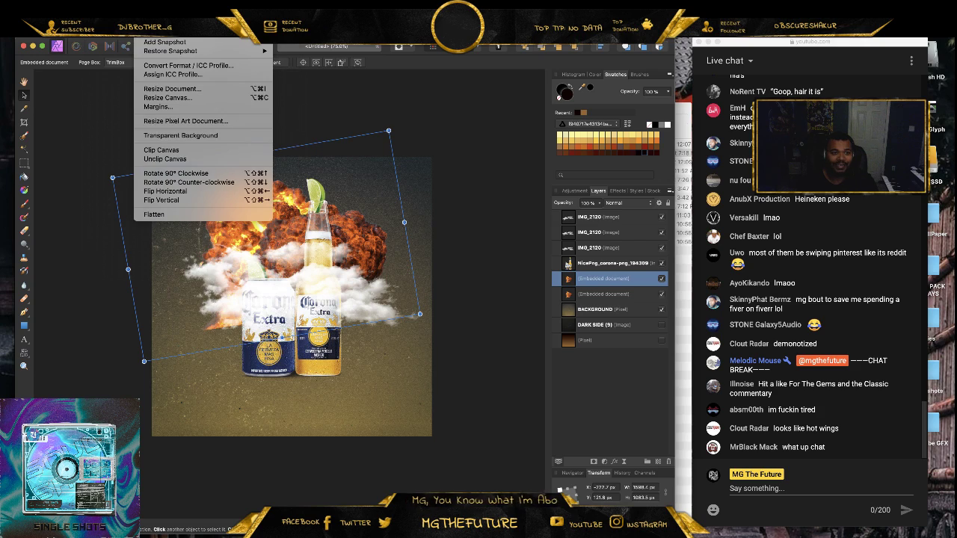
{"action": "left_click", "coordinate": [182, 200]}
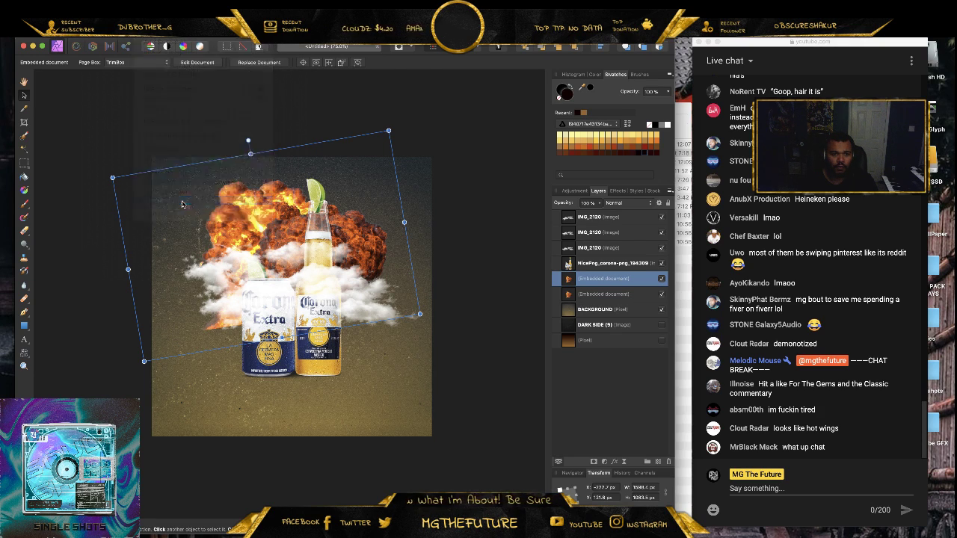
{"action": "left_click", "coordinate": [105, 31]}
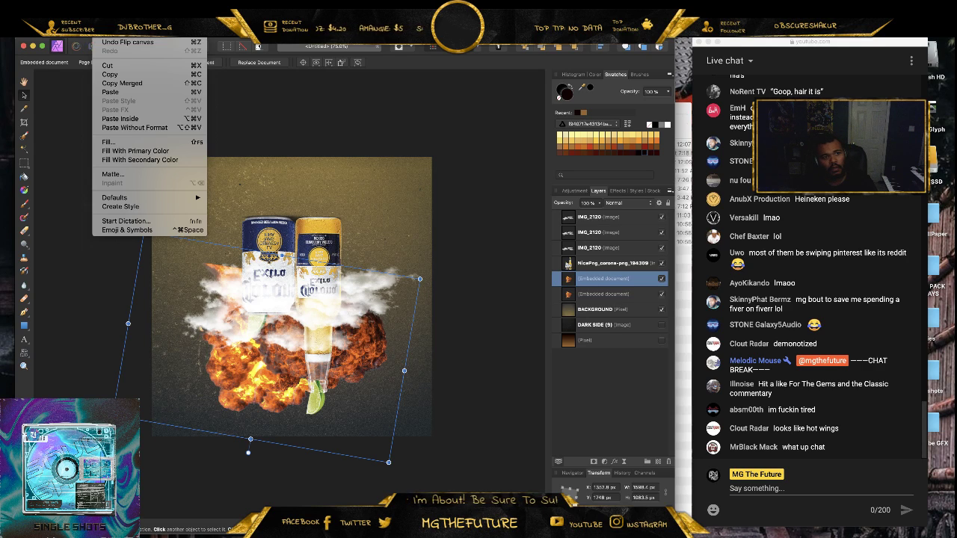
{"action": "left_click", "coordinate": [105, 43]}
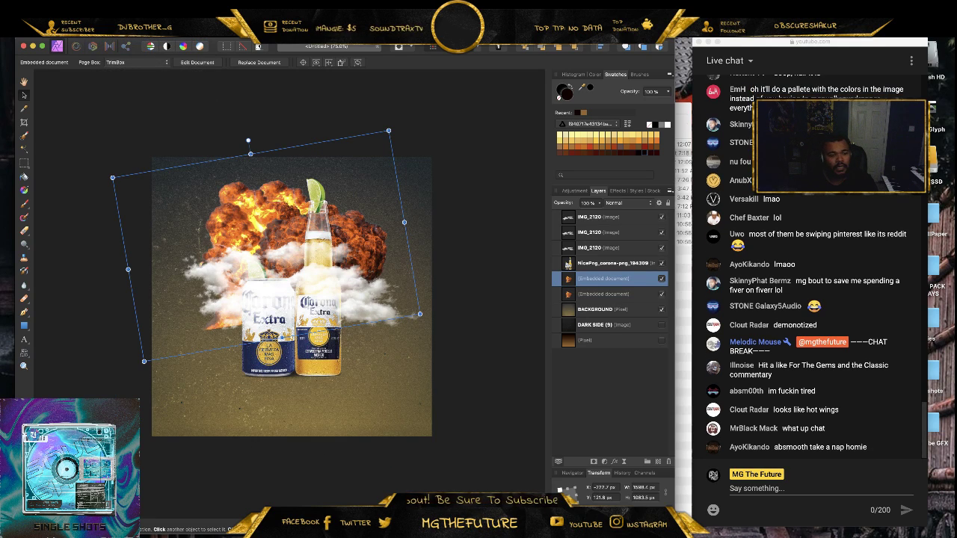
- Search help for flip, then rotate the explosion copy 90° clockwise
{"action": "left_click", "coordinate": [148, 31]}
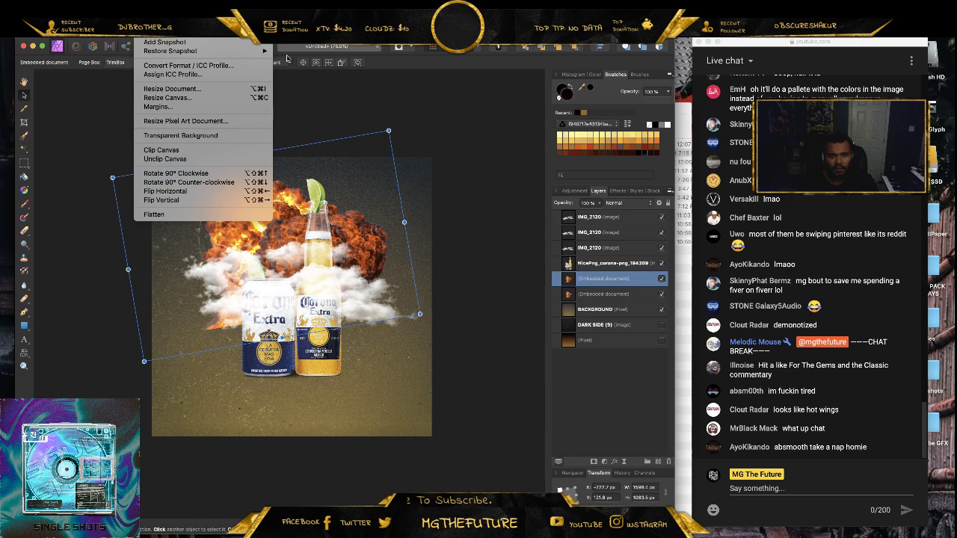
{"action": "mouse_move", "coordinate": [355, 32]}
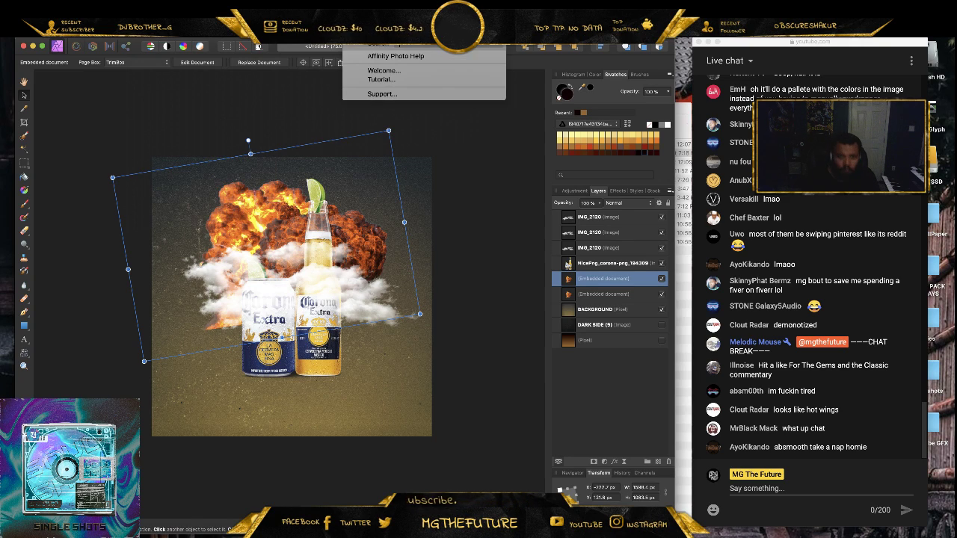
{"action": "type", "text": "lut"}
{"action": "key", "text": "BackSpace"}
{"action": "key", "text": "BackSpace"}
{"action": "key", "text": "BackSpace"}
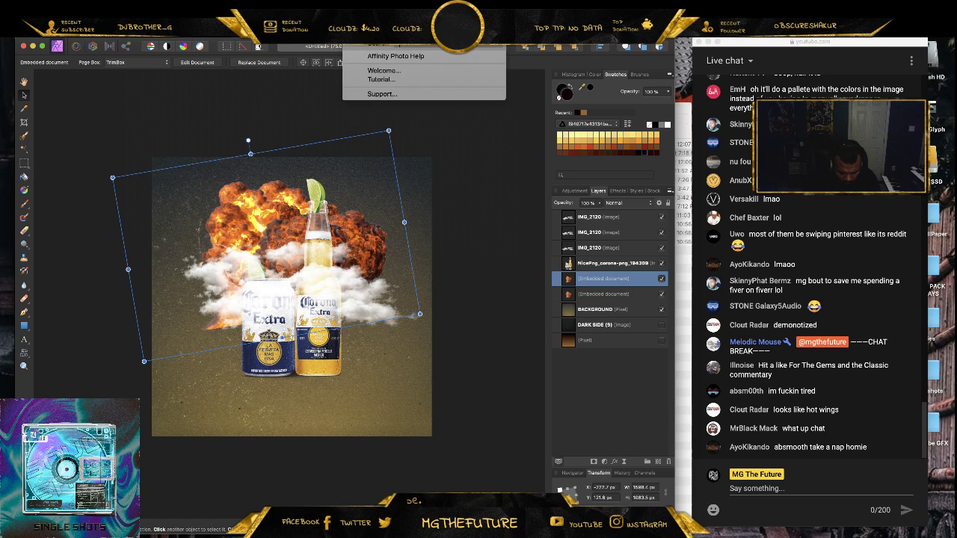
{"action": "key", "text": "Escape"}
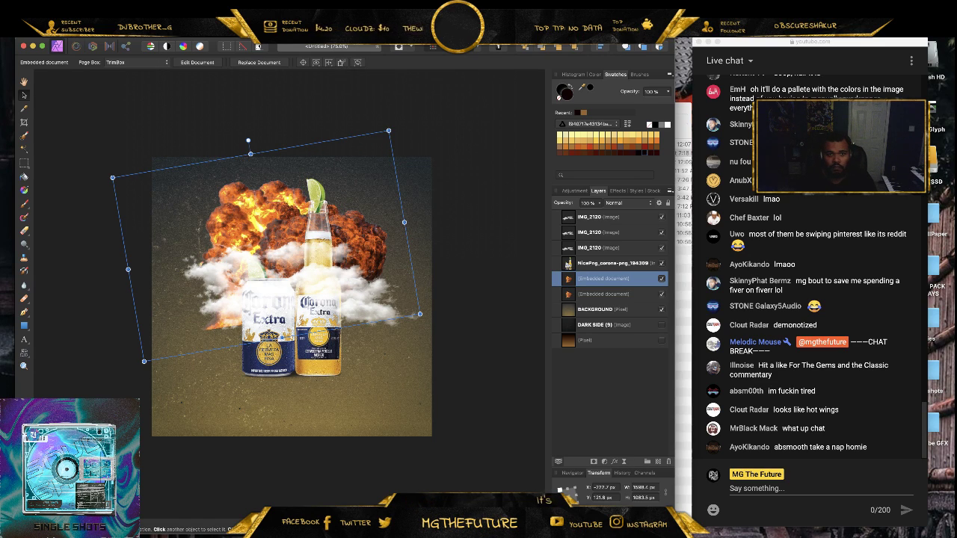
{"action": "key", "text": "super+shift+slash"}
{"action": "type", "text": "flip"}
{"action": "mouse_move", "coordinate": [438, 60]}
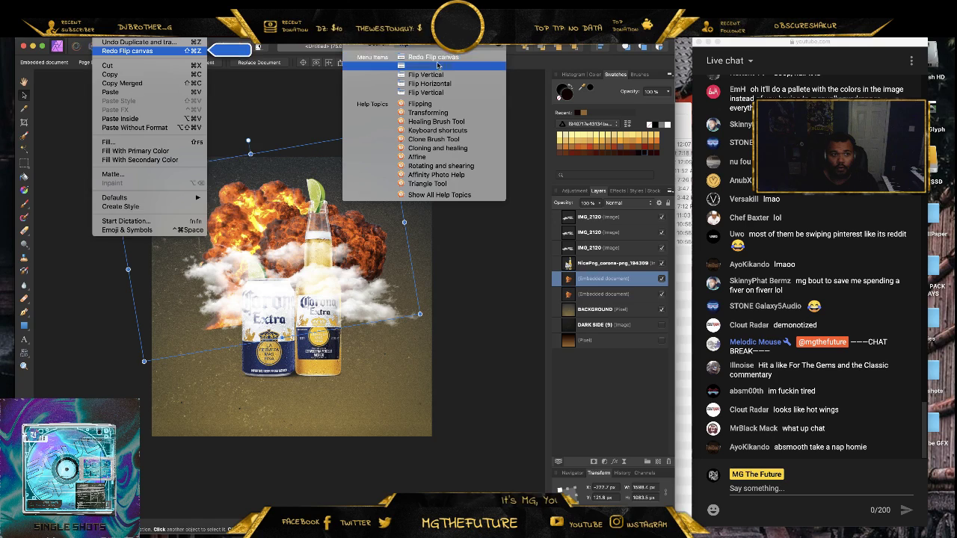
{"action": "mouse_move", "coordinate": [445, 85]}
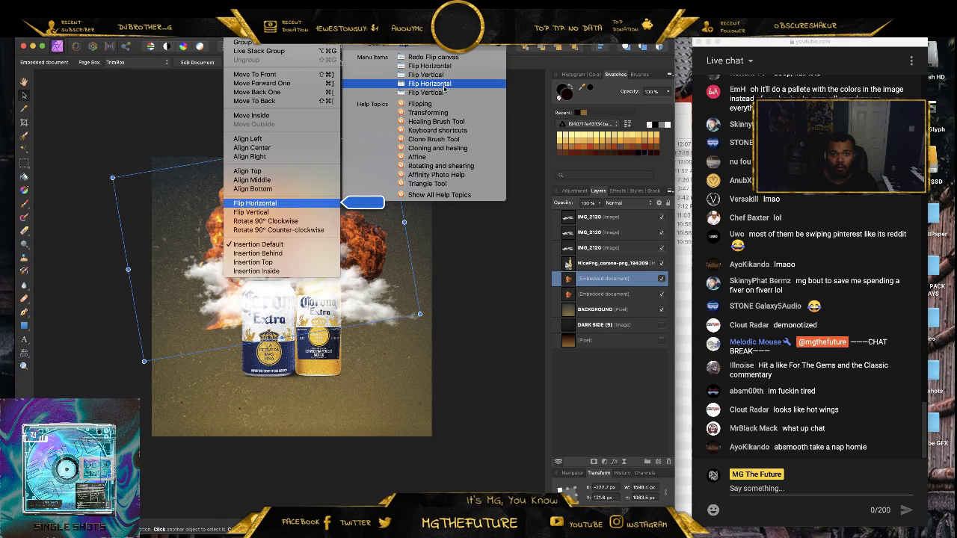
{"action": "left_click", "coordinate": [296, 220]}
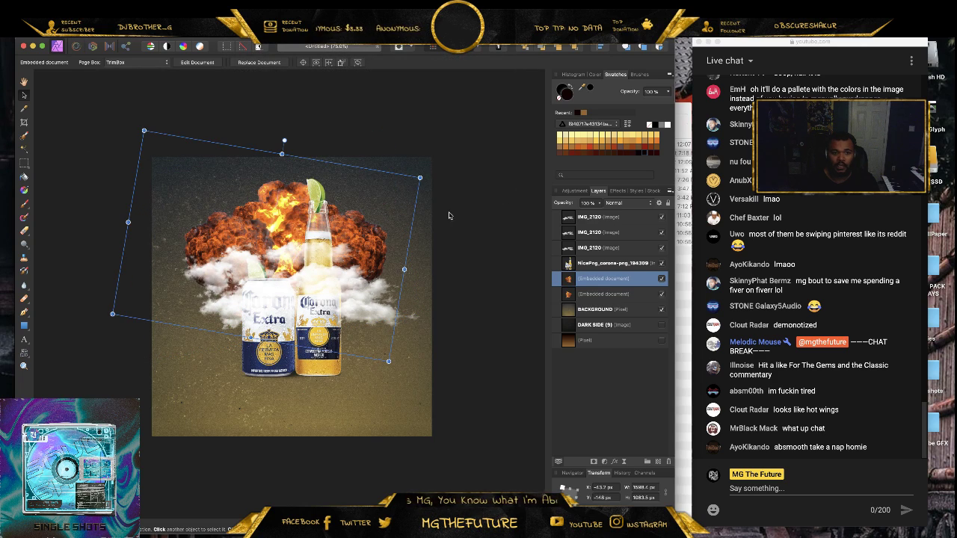
{"action": "left_click", "coordinate": [449, 215]}
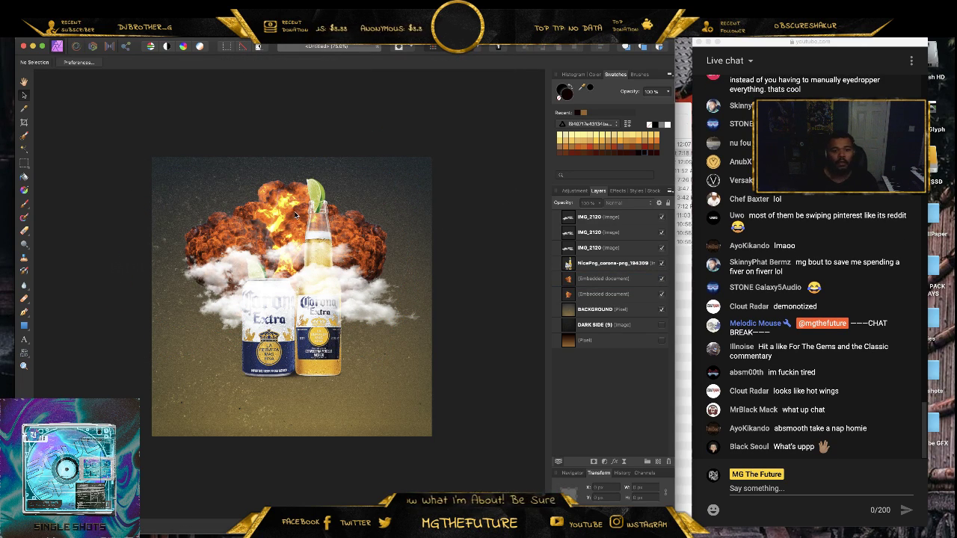
{"action": "left_click", "coordinate": [611, 249]}
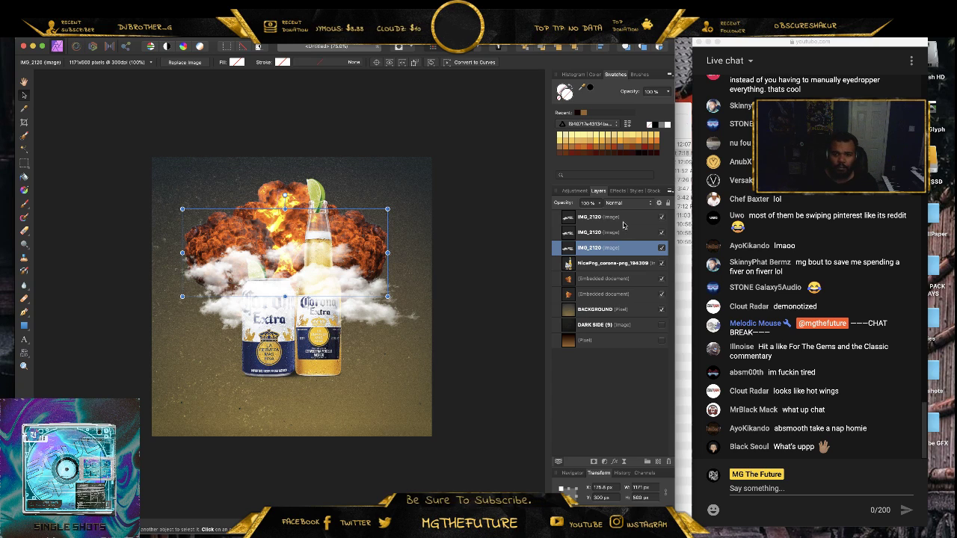
{"action": "left_click", "coordinate": [623, 223], "text": "shift"}
{"action": "right_click", "coordinate": [625, 220]}
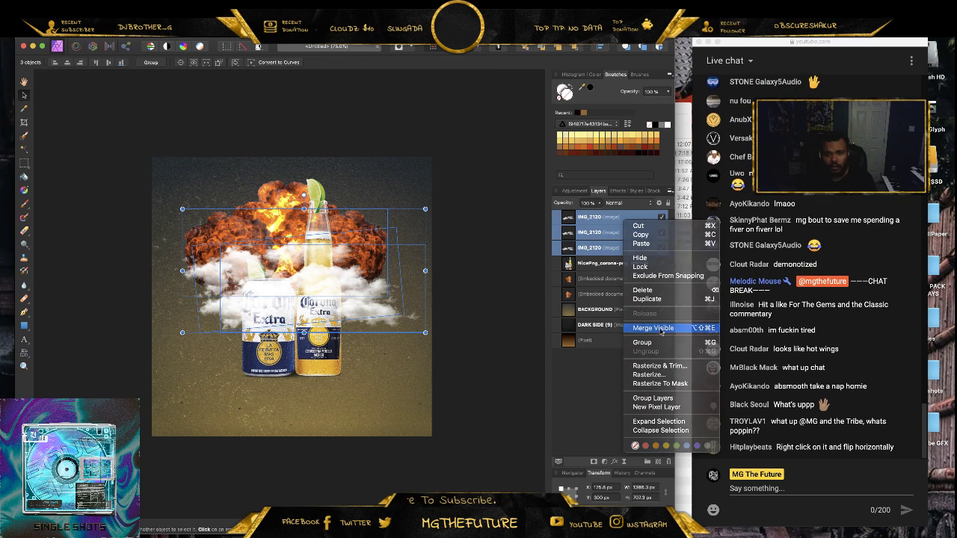
{"action": "left_click", "coordinate": [652, 328]}
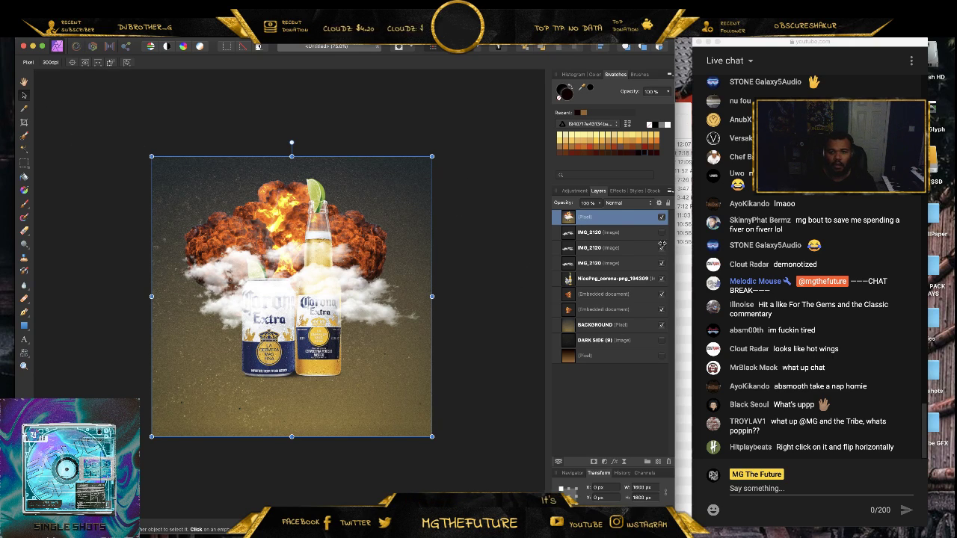
{"action": "left_click", "coordinate": [668, 461]}
{"action": "left_click", "coordinate": [661, 217]}
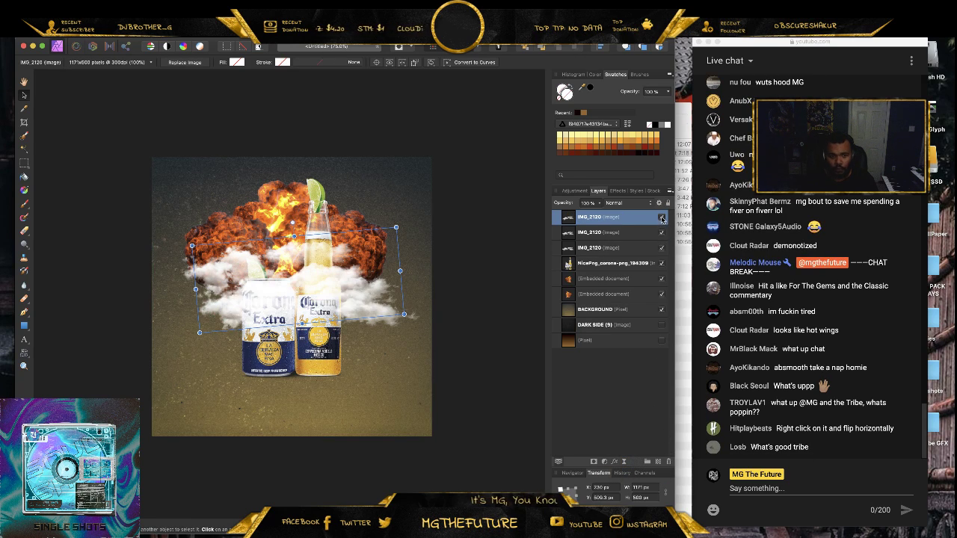
{"action": "left_click", "coordinate": [607, 249], "text": "shift"}
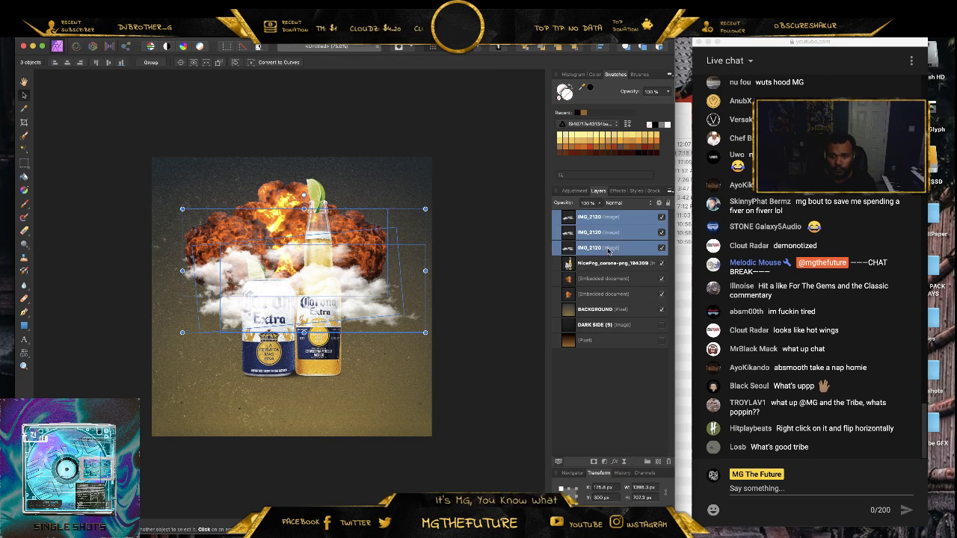
{"action": "right_click", "coordinate": [608, 251]}
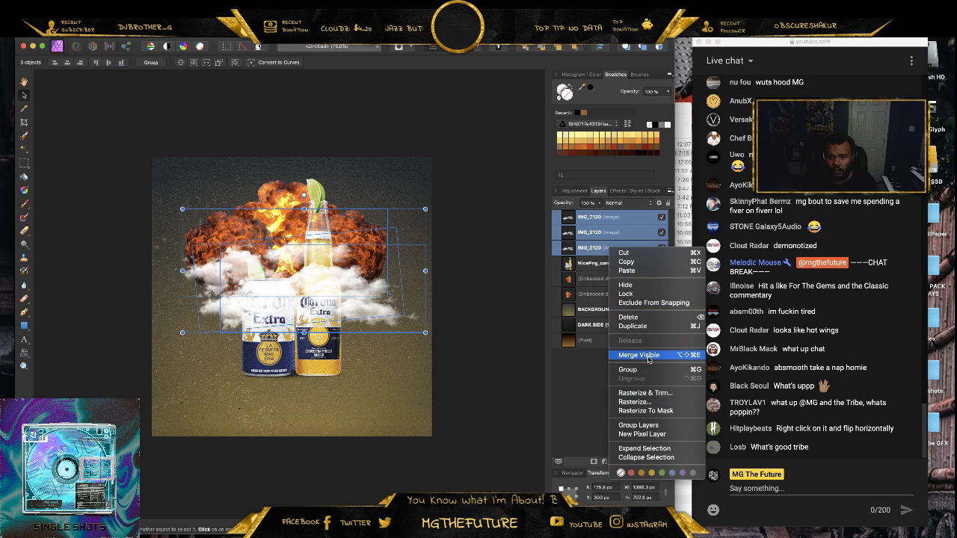
{"action": "left_click", "coordinate": [658, 404]}
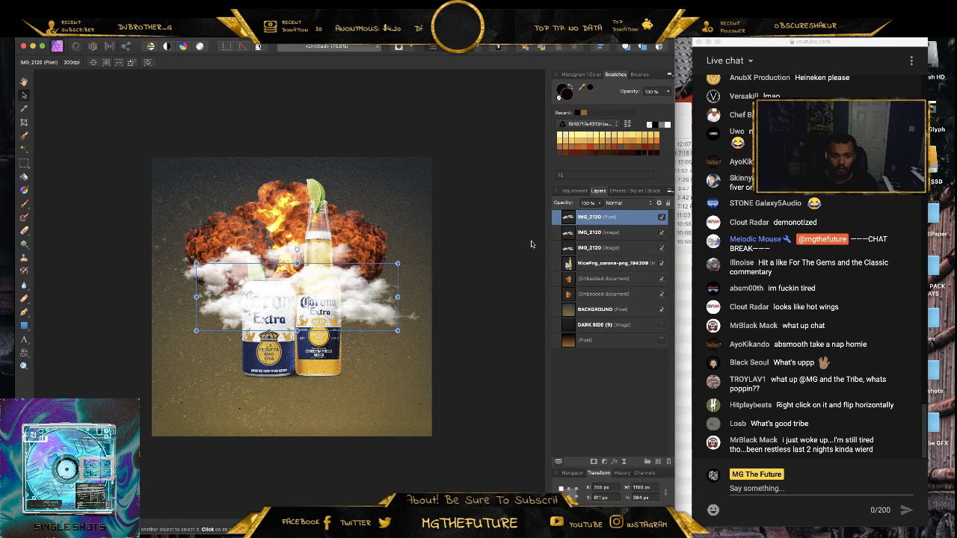
{"action": "key", "text": "super+z"}
{"action": "left_click", "coordinate": [482, 311]}
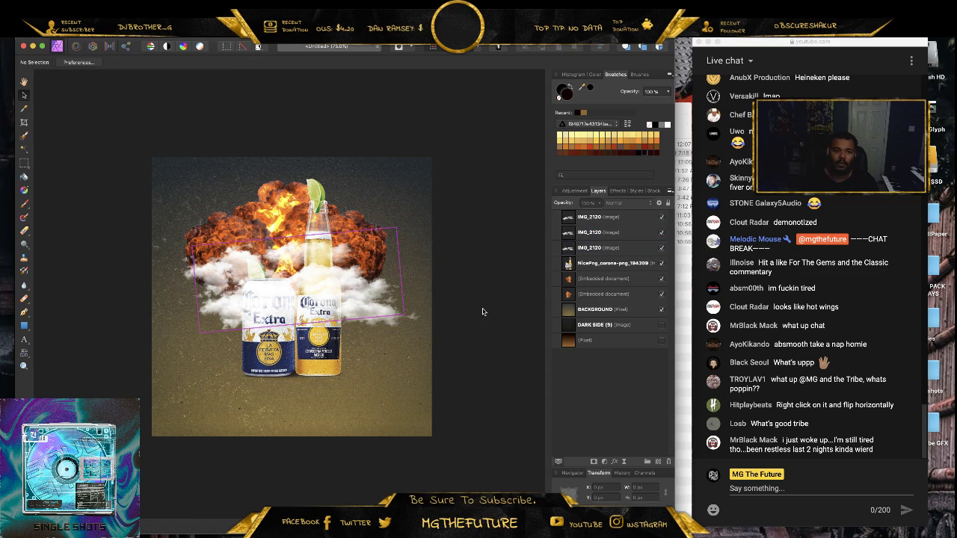
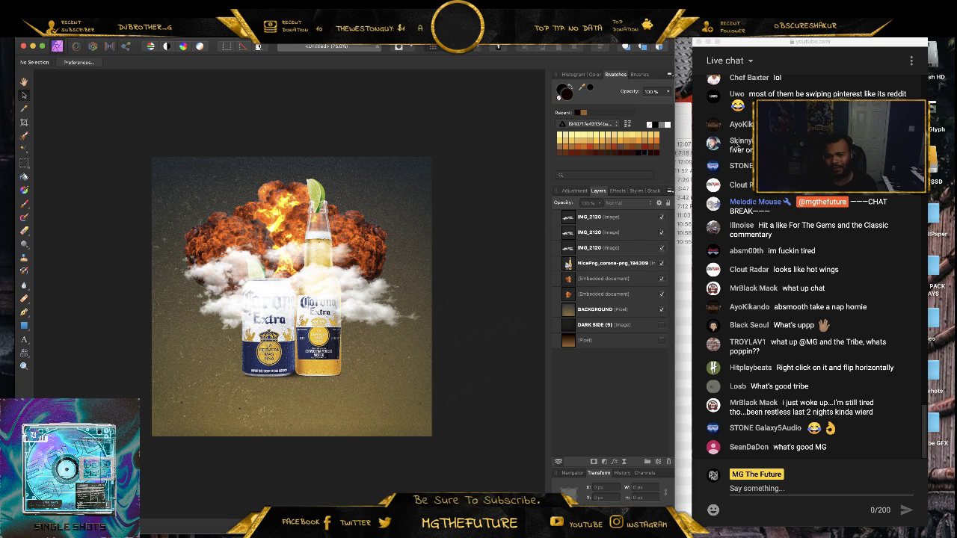
- Merge visible layers IMG_2120 through BACKGROUND into a new pixel layer on top
{"action": "left_click", "coordinate": [598, 220]}
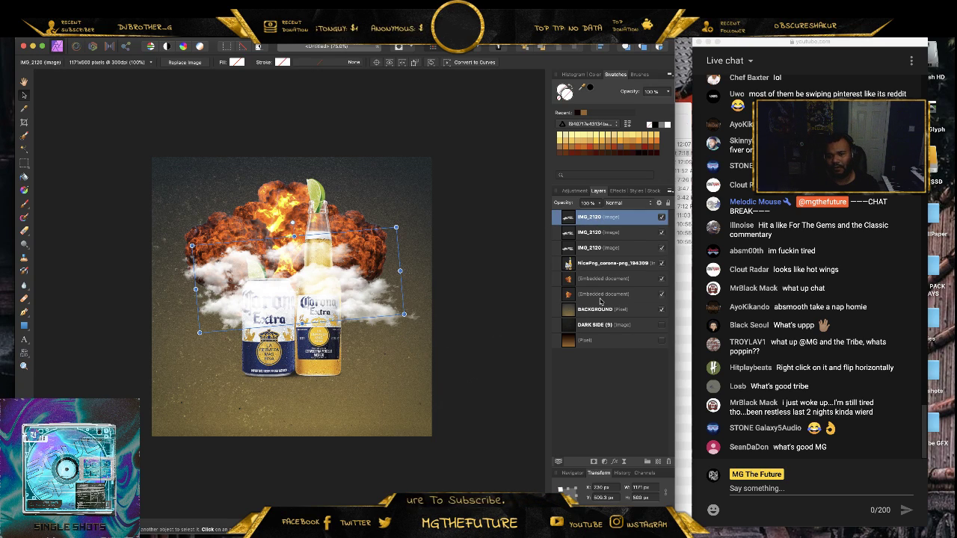
{"action": "left_click", "coordinate": [600, 302], "text": "shift"}
{"action": "right_click", "coordinate": [603, 310]}
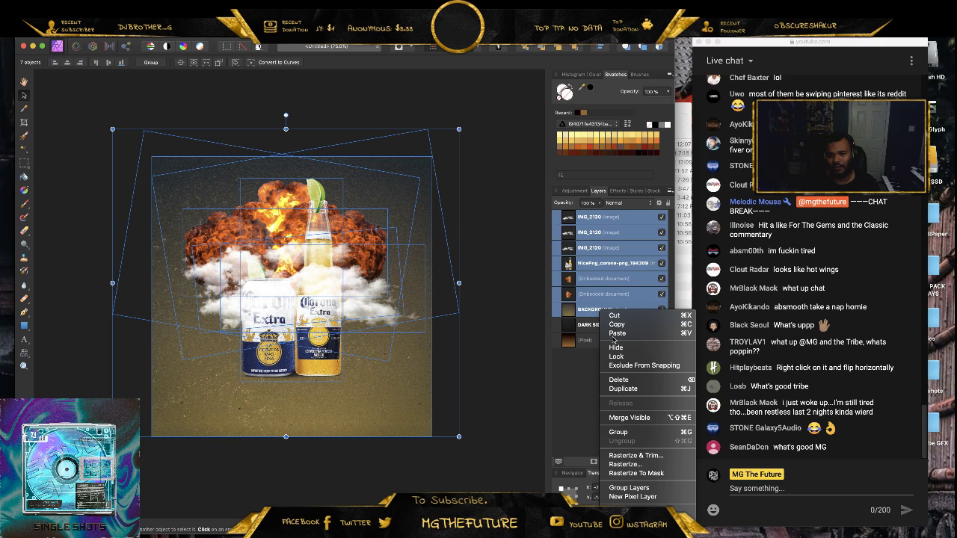
{"action": "left_click", "coordinate": [630, 418]}
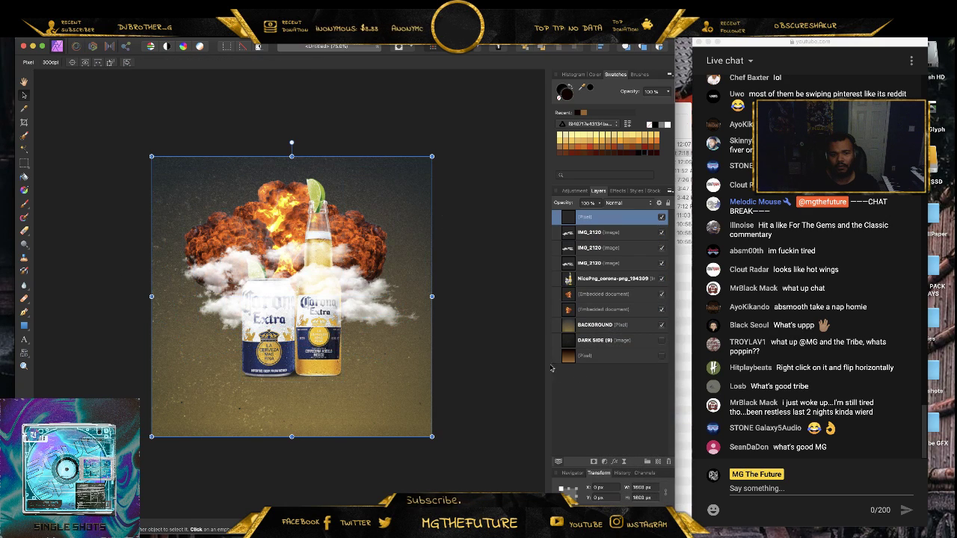
- Hide the original layers beneath the merged pixel layer and reselect the merged layer
{"action": "left_click", "coordinate": [638, 231]}
{"action": "left_click", "coordinate": [622, 330], "text": "shift"}
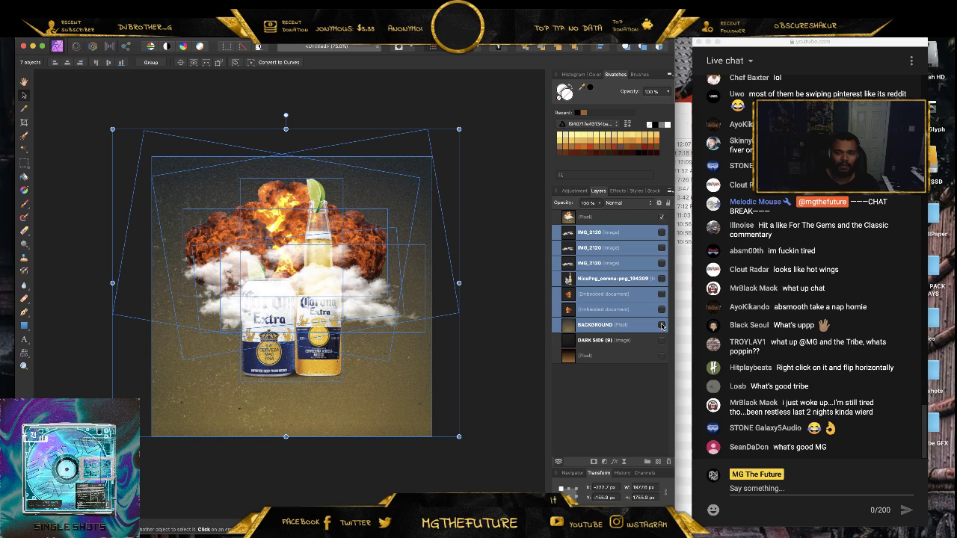
{"action": "left_click", "coordinate": [626, 418]}
{"action": "left_click", "coordinate": [590, 213]}
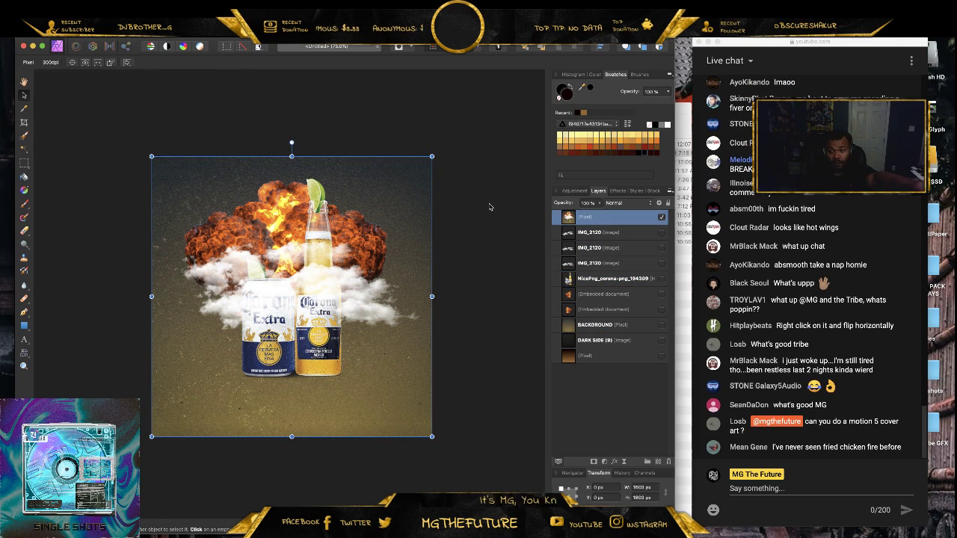
{"action": "left_click", "coordinate": [498, 229]}
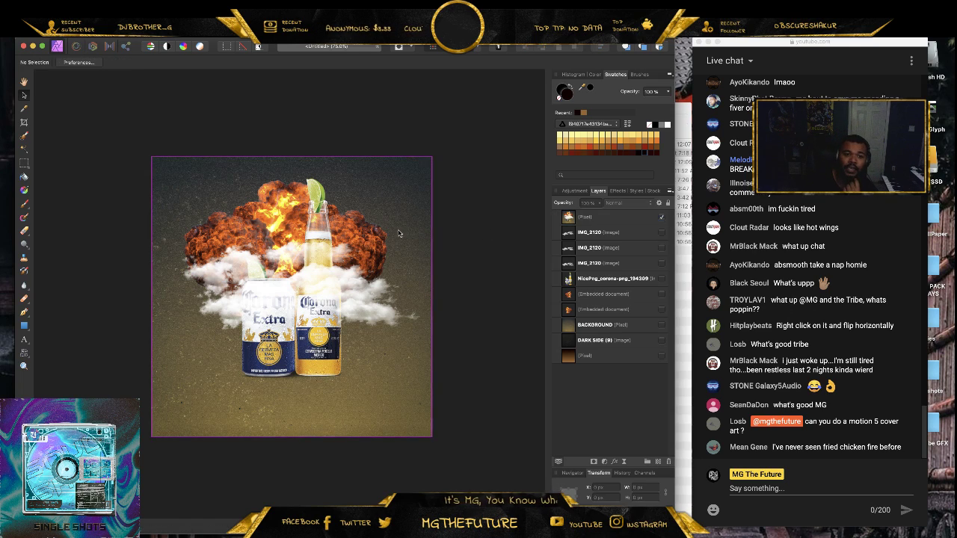
{"action": "left_click", "coordinate": [331, 161]}
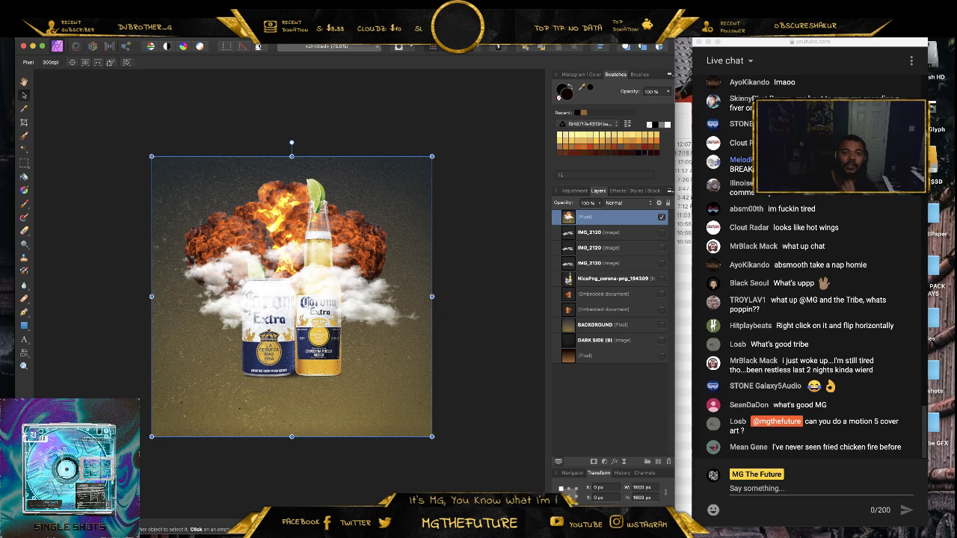
{"action": "left_click", "coordinate": [273, 7]}
- Launch Color Efex Pro 4 on the merged layer and fade Contrast Only to 24% opacity
{"action": "mouse_move", "coordinate": [307, 145]}
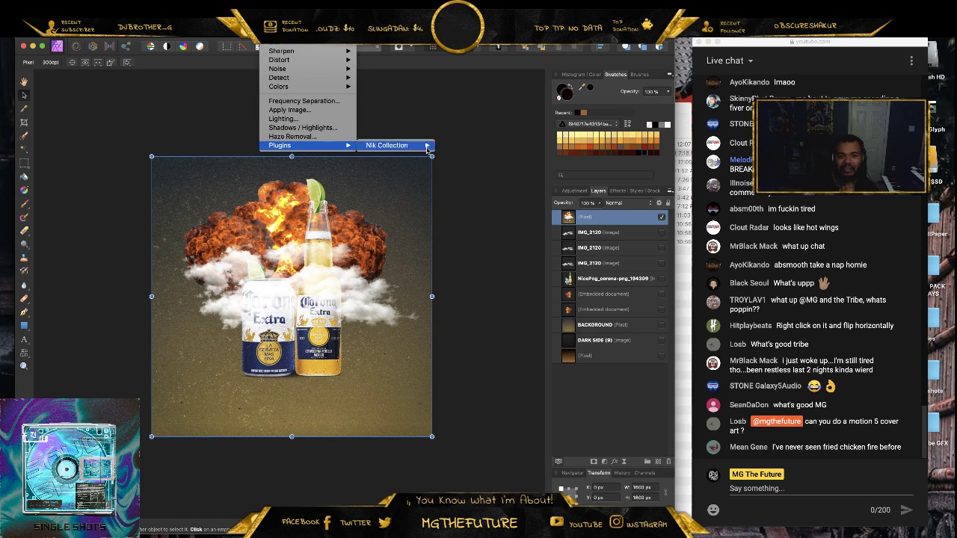
{"action": "mouse_move", "coordinate": [427, 147]}
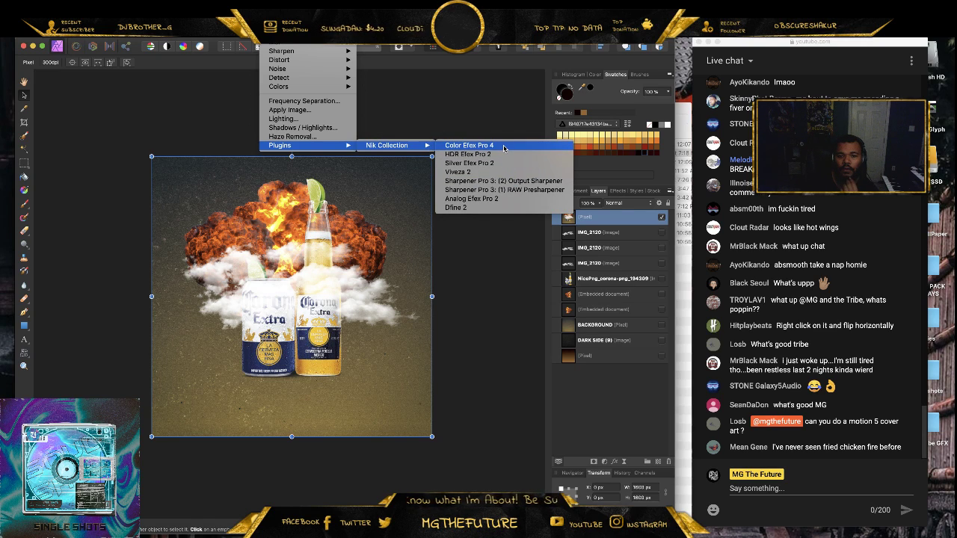
{"action": "left_click", "coordinate": [504, 146]}
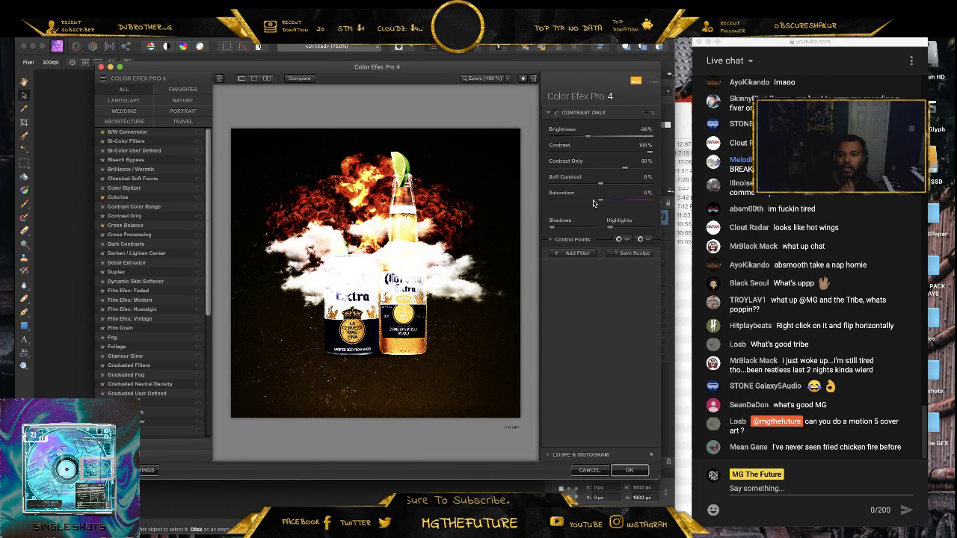
{"action": "left_click", "coordinate": [551, 240]}
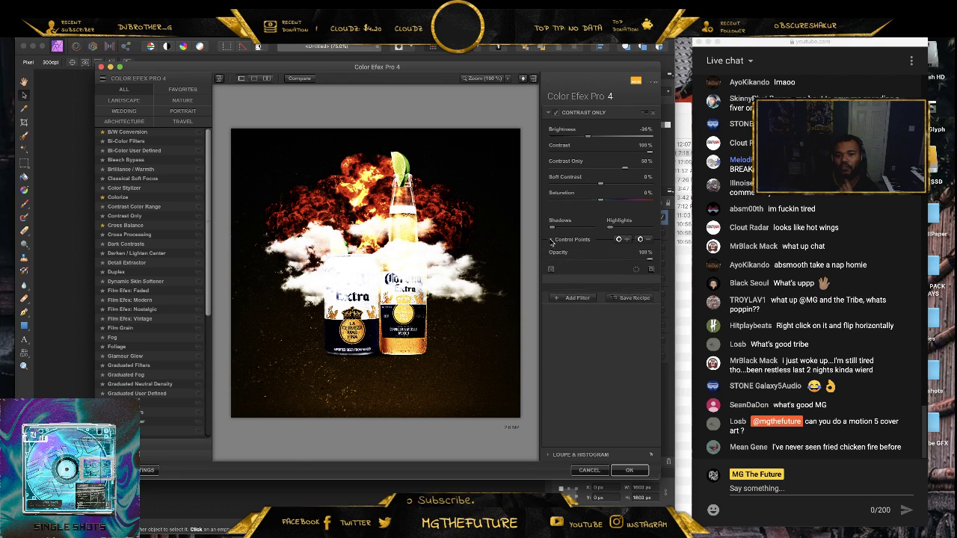
{"action": "left_click_drag", "start_coordinate": [650, 260], "coordinate": [575, 261]}
- Add a Cross Balance filter at 94% opacity and apply the grade to the layer
{"action": "left_click", "coordinate": [573, 314]}
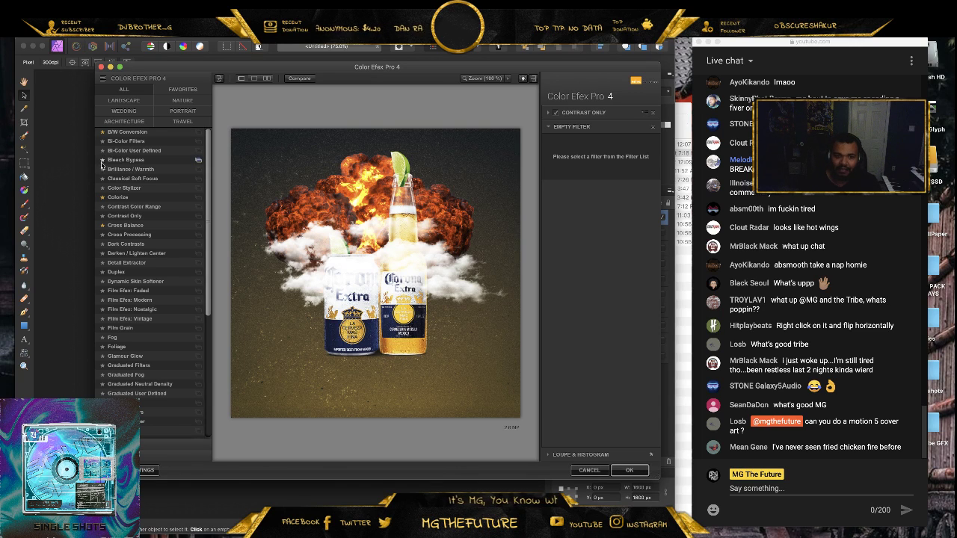
{"action": "left_click", "coordinate": [134, 143]}
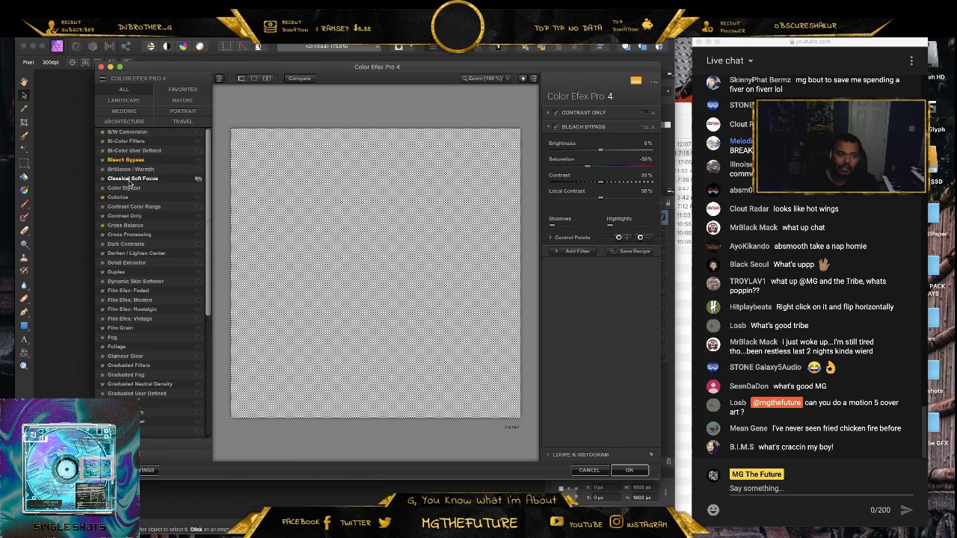
{"action": "left_click", "coordinate": [119, 197]}
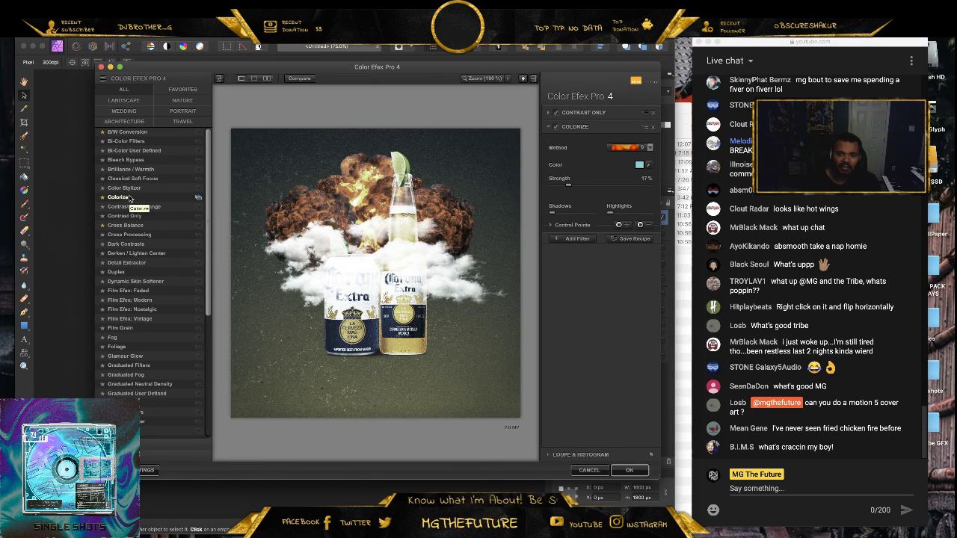
{"action": "left_click", "coordinate": [134, 226]}
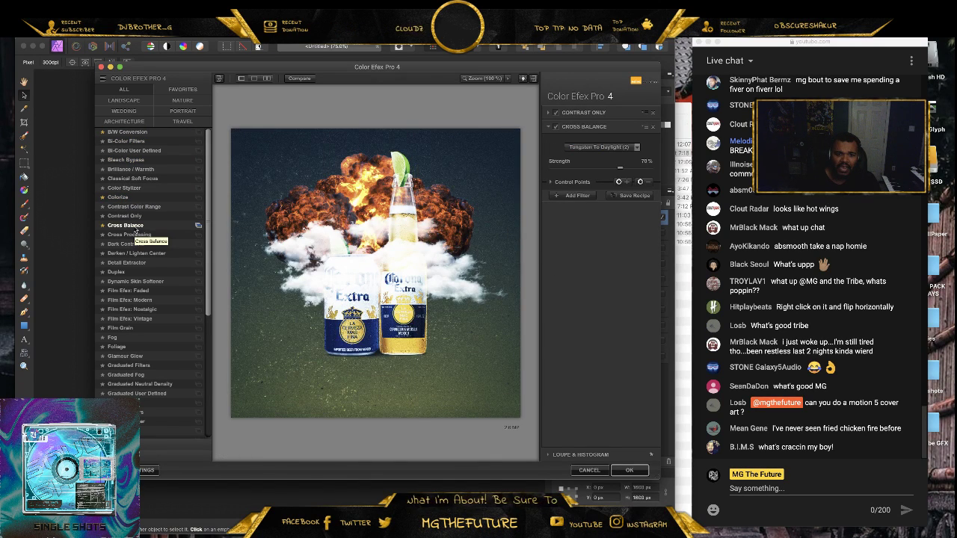
{"action": "left_click", "coordinate": [553, 181]}
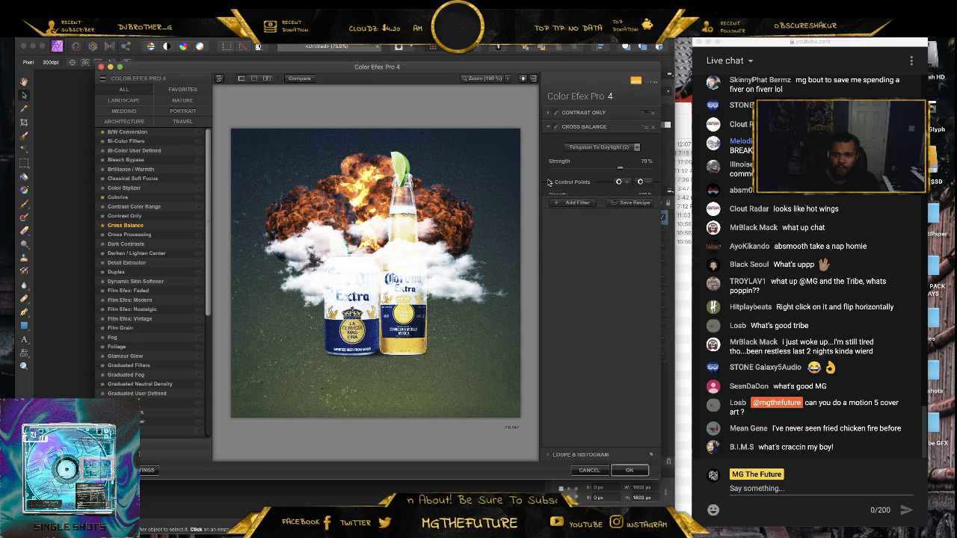
{"action": "left_click_drag", "start_coordinate": [649, 202], "coordinate": [580, 204]}
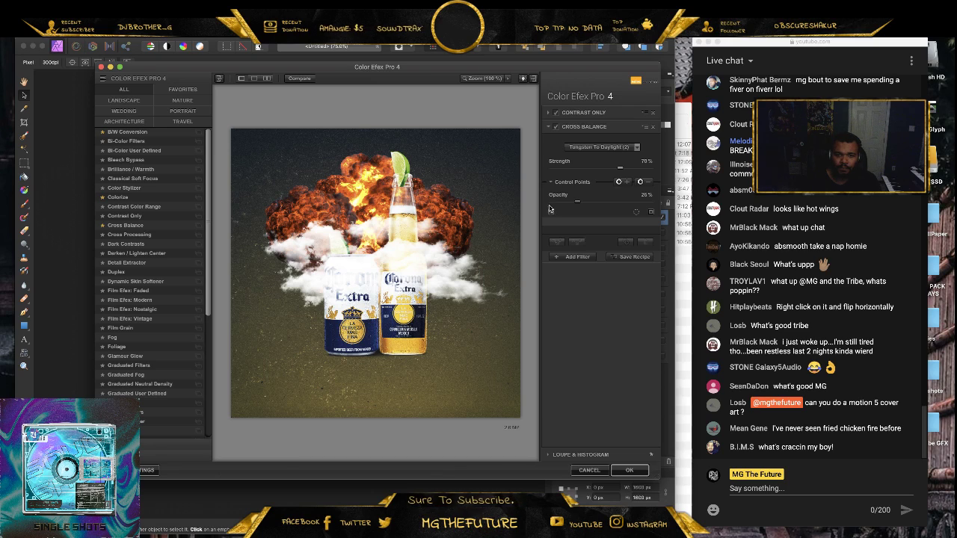
{"action": "left_click", "coordinate": [575, 256]}
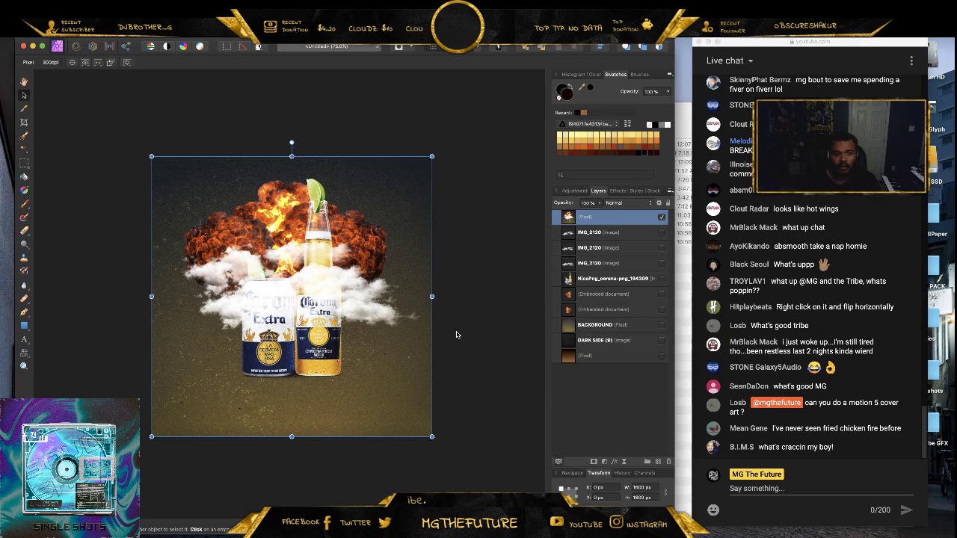
{"action": "left_click", "coordinate": [456, 335]}
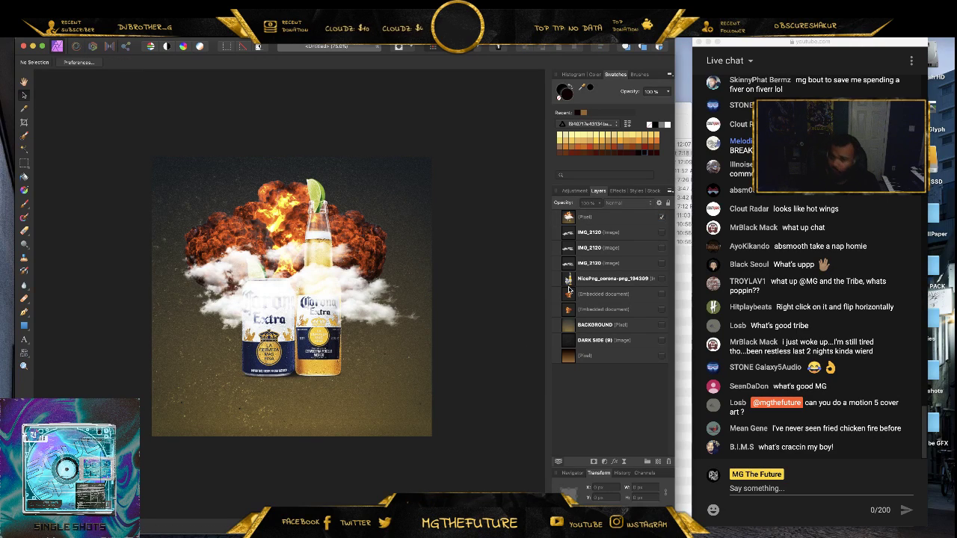
- Add artistic text 'THE RONA' near the bottom of the cover, nudged slightly left
{"action": "left_click", "coordinate": [24, 339]}
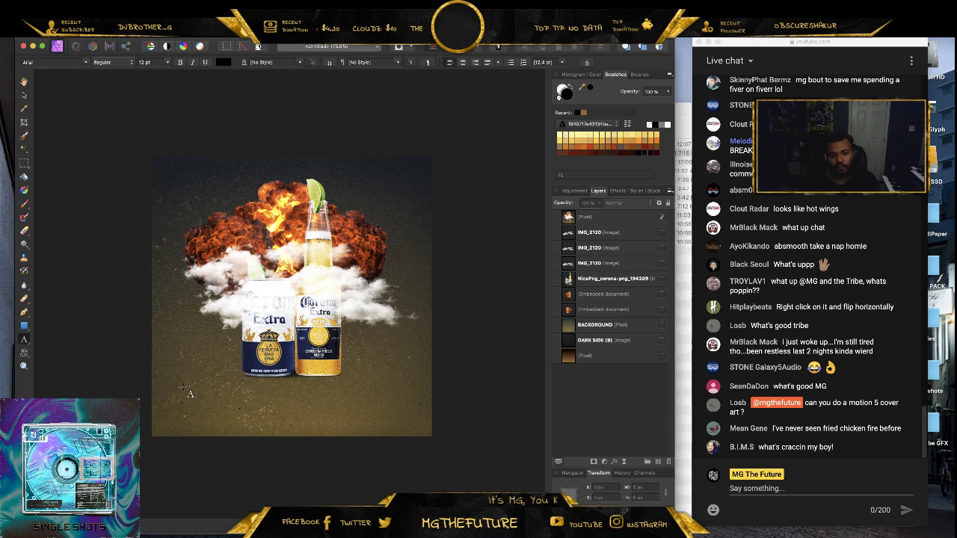
{"action": "left_click_drag", "start_coordinate": [184, 390], "coordinate": [281, 410]}
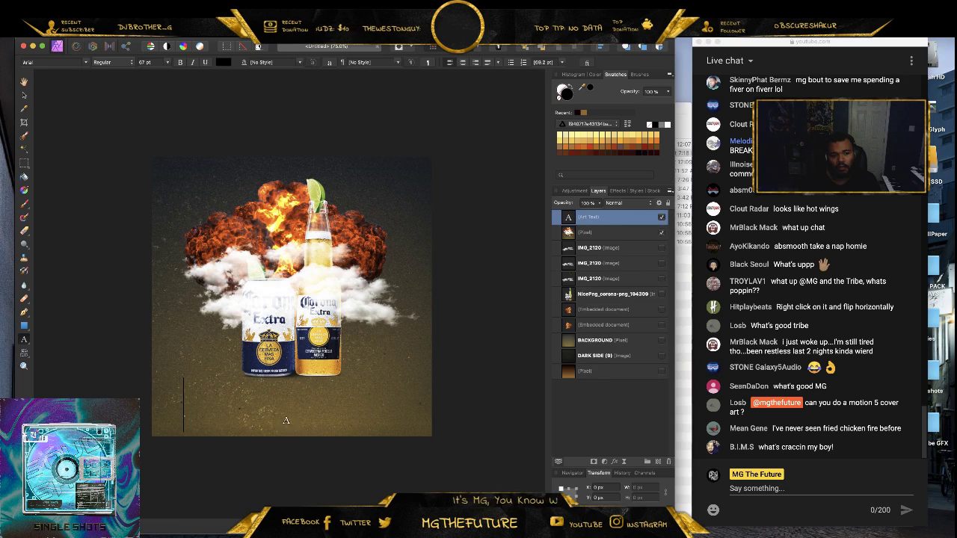
{"action": "type", "text": "THE RONA"}
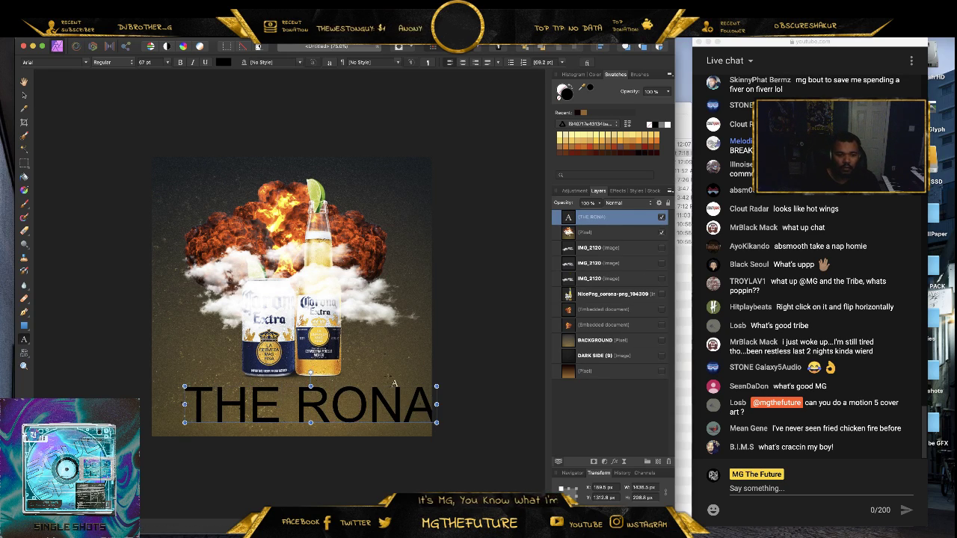
{"action": "left_click", "coordinate": [24, 95]}
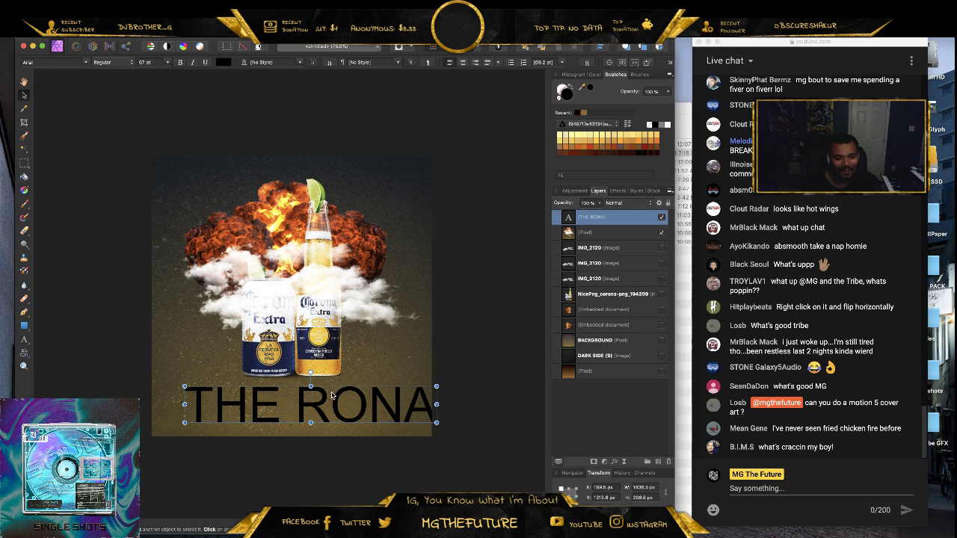
{"action": "left_click_drag", "start_coordinate": [331, 397], "coordinate": [312, 404]}
- Set the title font to BatmanForeverAlternate and shrink it to about 40 pt
{"action": "double_click", "coordinate": [312, 404]}
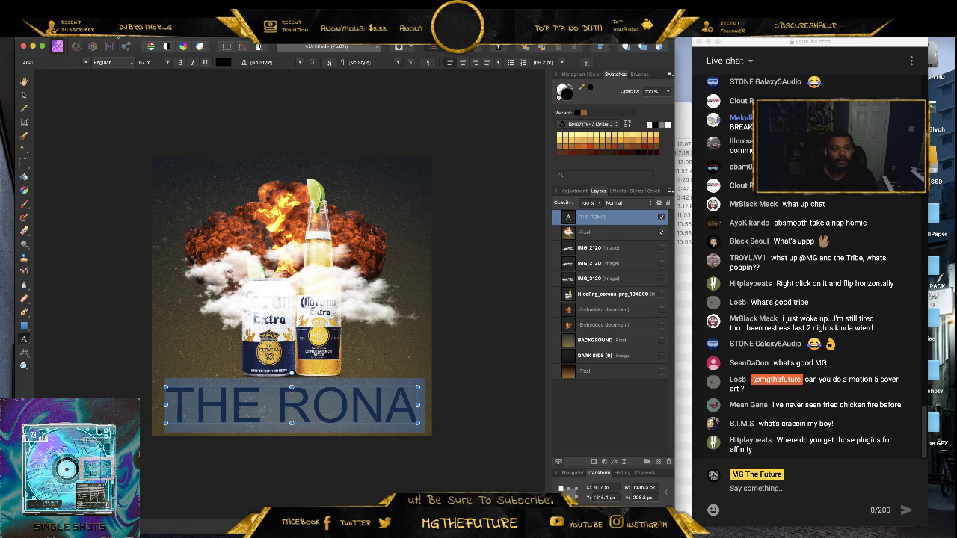
{"action": "left_click", "coordinate": [85, 63]}
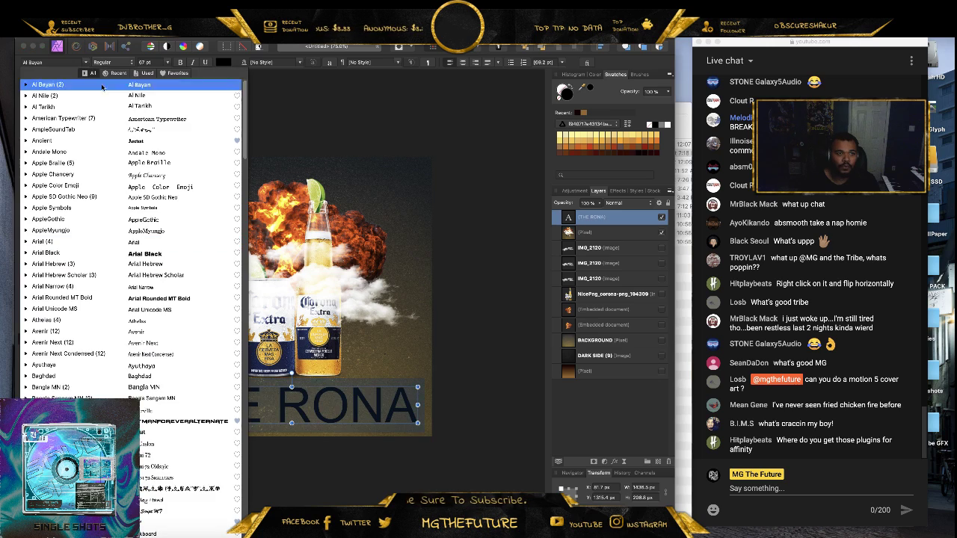
{"action": "left_click", "coordinate": [178, 72]}
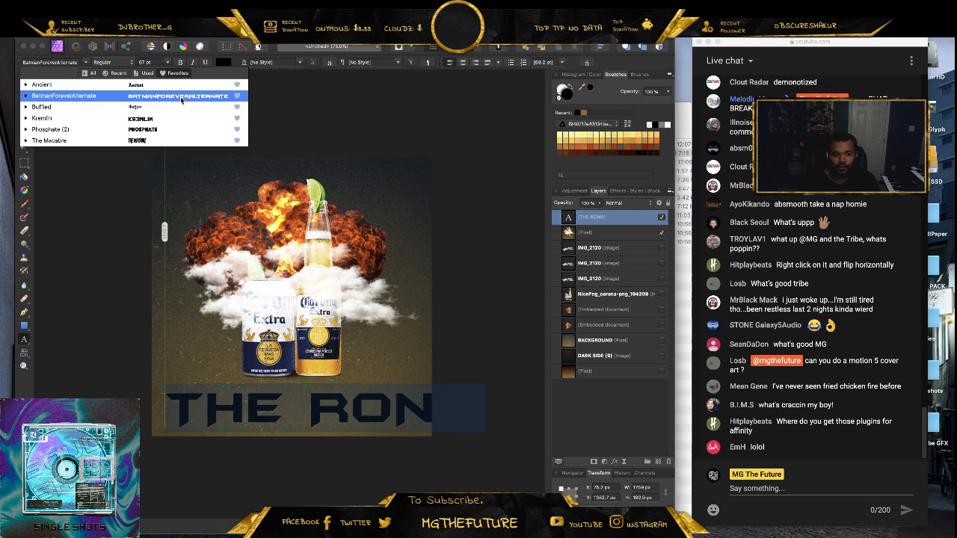
{"action": "left_click", "coordinate": [184, 96]}
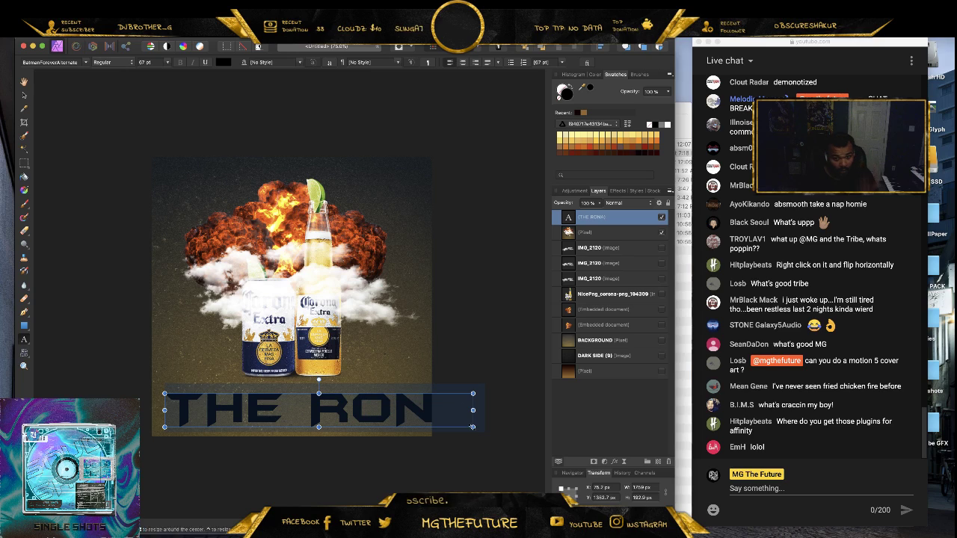
{"action": "left_click_drag", "start_coordinate": [473, 427], "coordinate": [448, 425]}
{"action": "left_click_drag", "start_coordinate": [386, 423], "coordinate": [372, 416]}
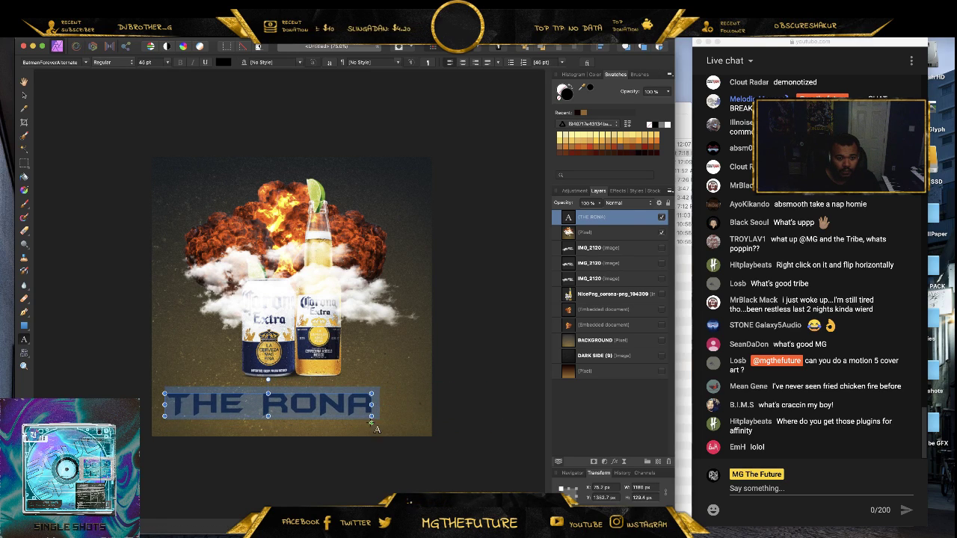
{"action": "key", "text": "Escape"}
{"action": "left_click", "coordinate": [25, 96]}
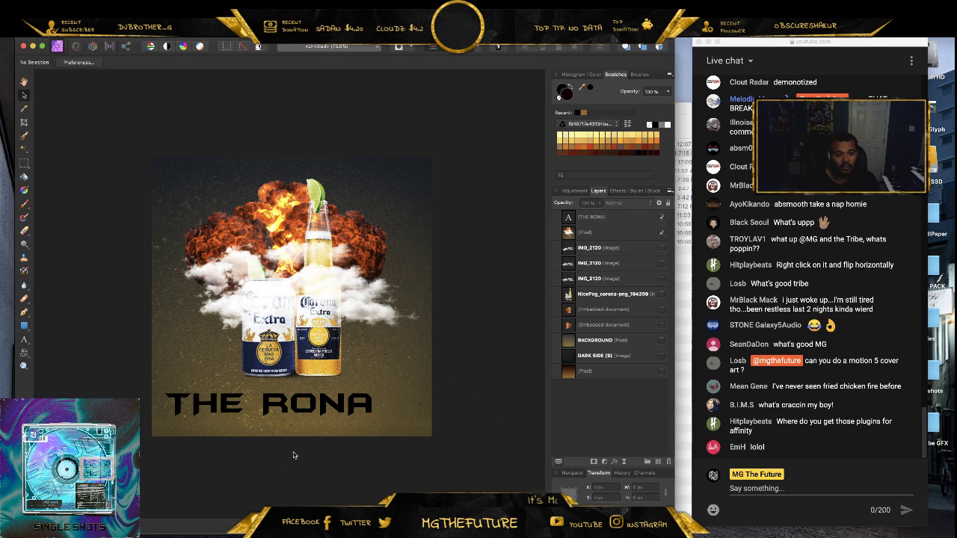
- Centre the THE RONA title horizontally on the cover
{"action": "left_click_drag", "start_coordinate": [278, 410], "coordinate": [326, 410]}
{"action": "left_click", "coordinate": [486, 357]}
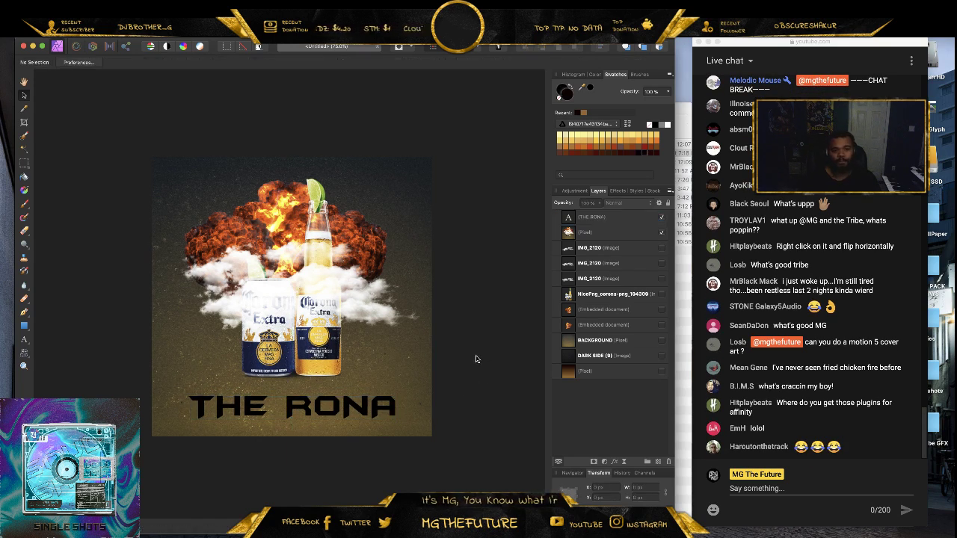
{"action": "left_click", "coordinate": [356, 398]}
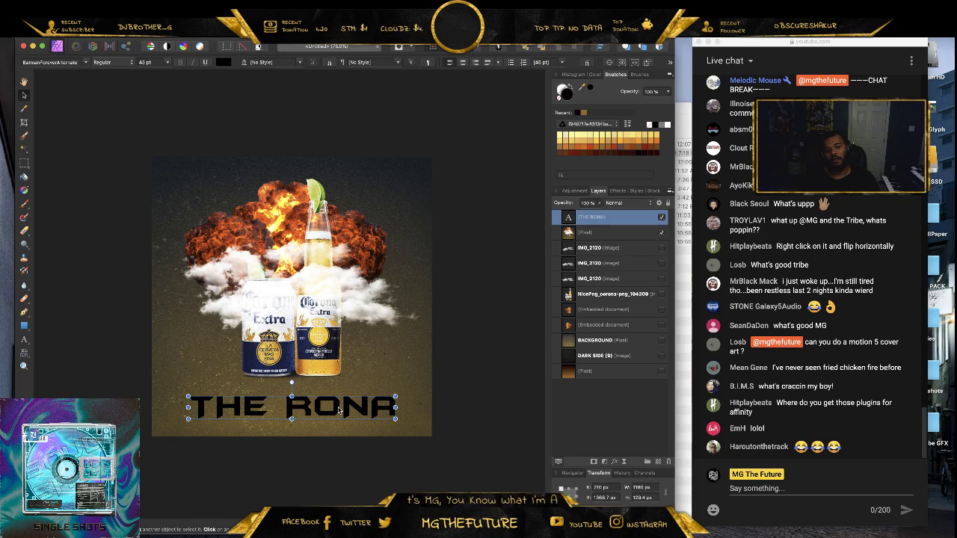
- Try several style presets on the title, including Strange, and settle on Gold Rust
{"action": "left_click", "coordinate": [636, 192]}
{"action": "left_click", "coordinate": [598, 308]}
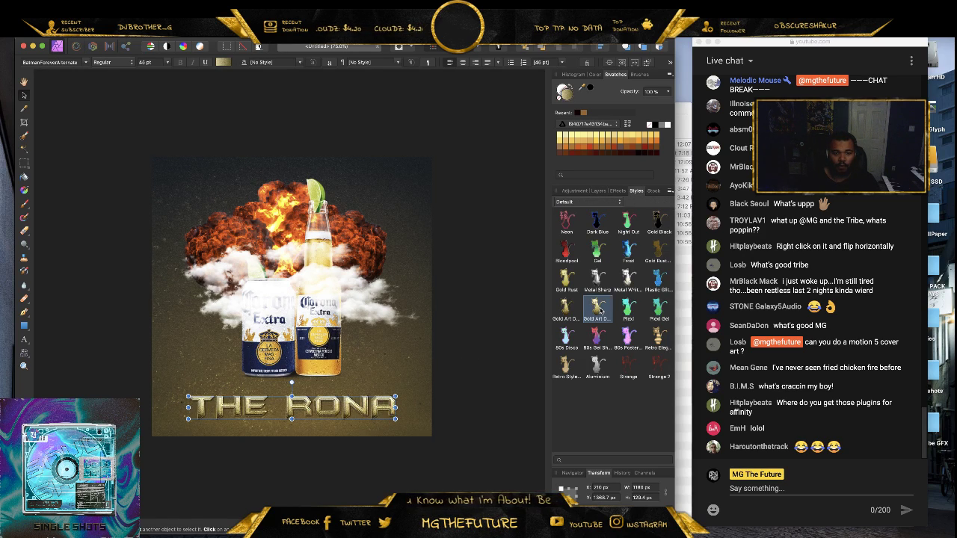
{"action": "left_click", "coordinate": [568, 283]}
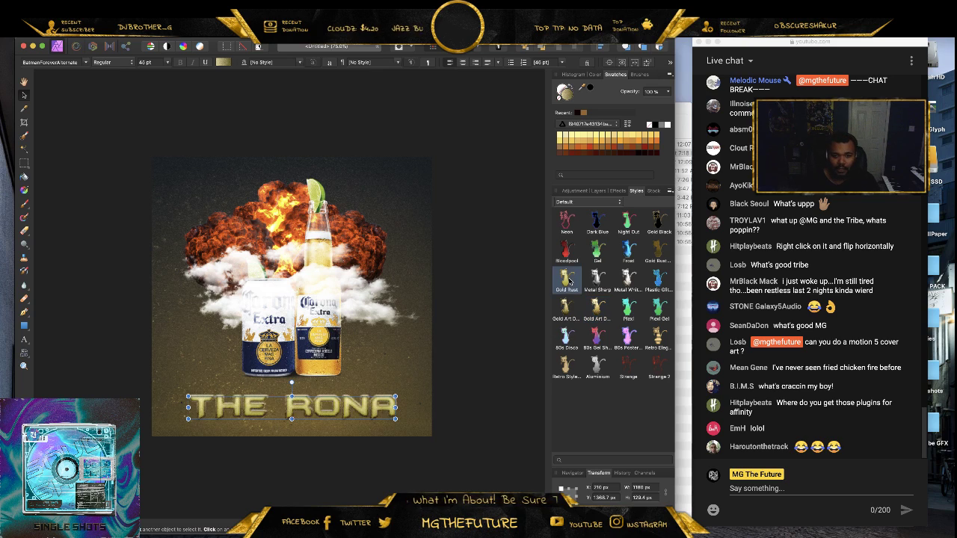
{"action": "left_click", "coordinate": [571, 313]}
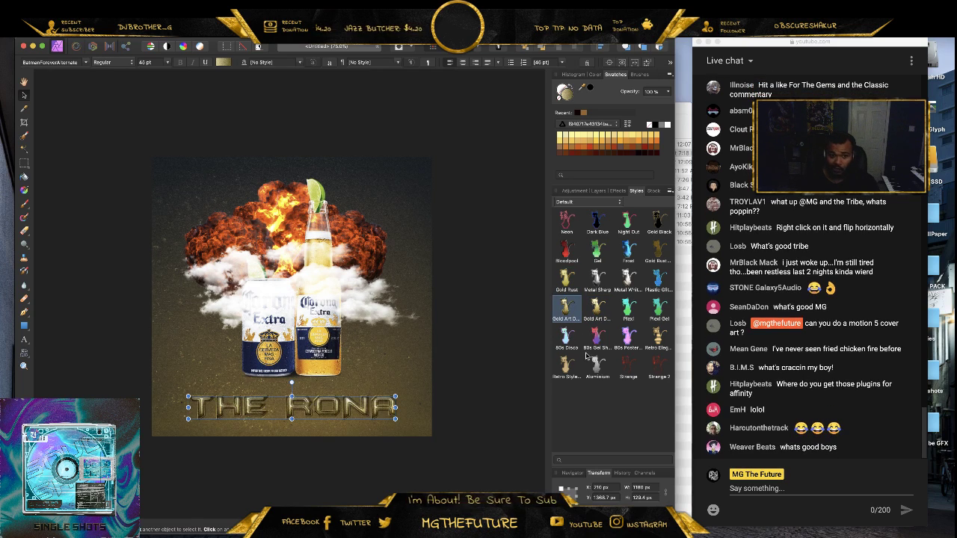
{"action": "left_click", "coordinate": [566, 367]}
{"action": "left_click", "coordinate": [630, 368]}
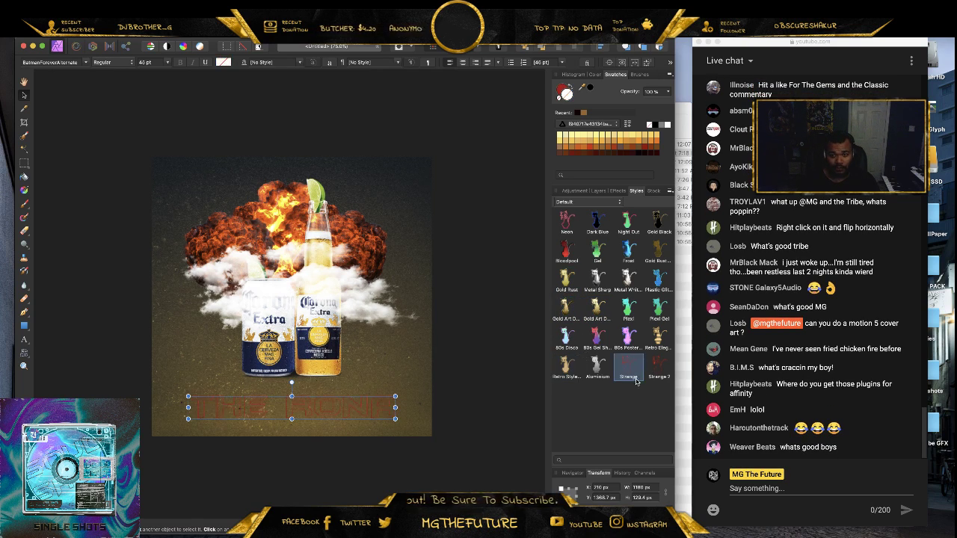
{"action": "left_click", "coordinate": [661, 369]}
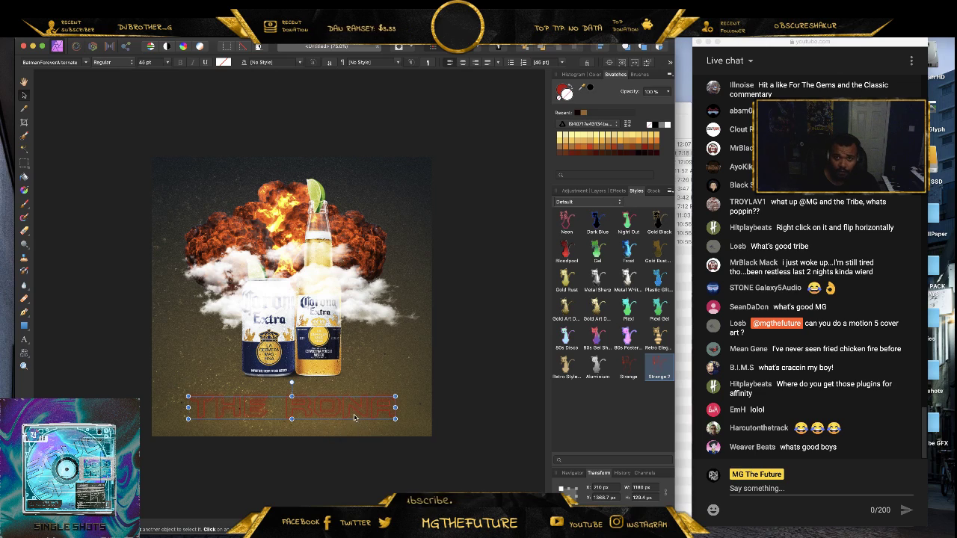
{"action": "left_click", "coordinate": [650, 261]}
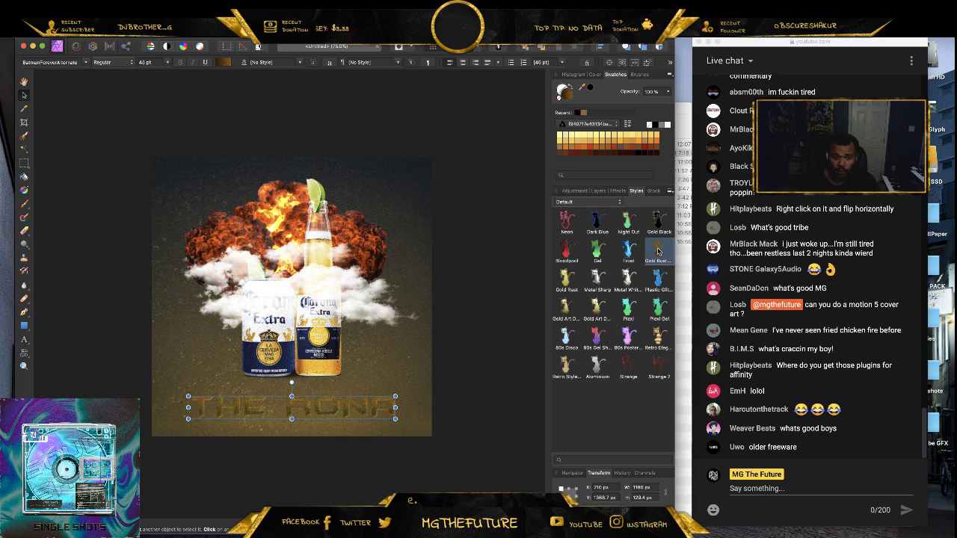
{"action": "left_click", "coordinate": [453, 365]}
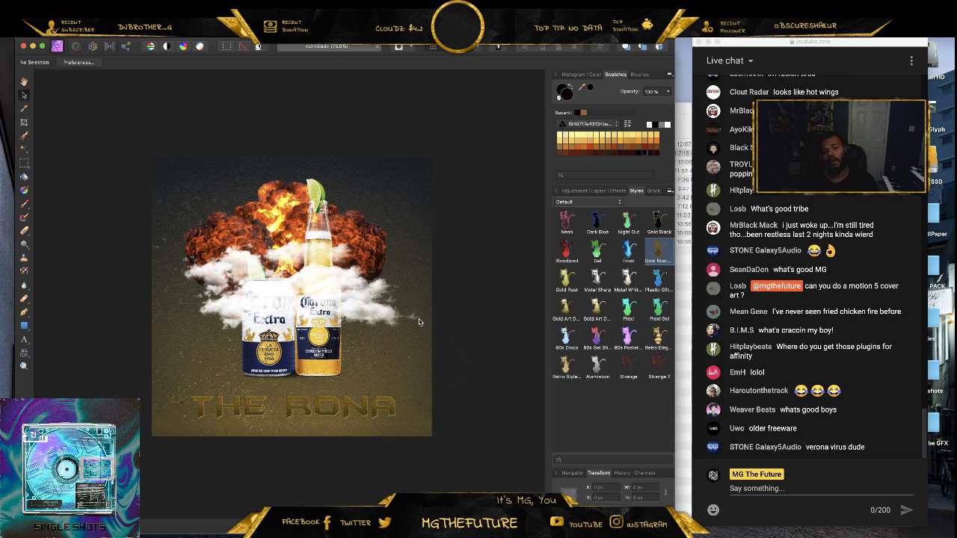
{"action": "left_click", "coordinate": [330, 407]}
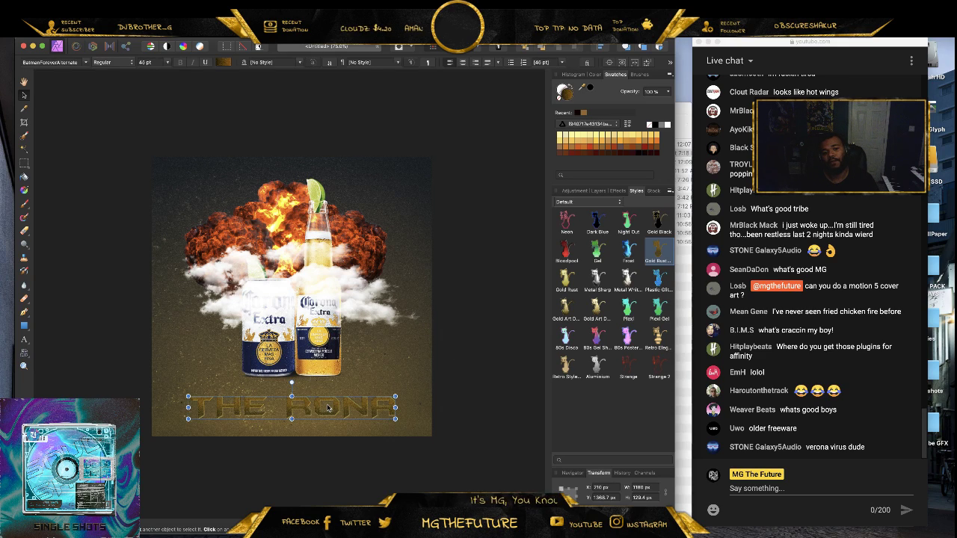
- Increase the title's Outline effect radius to 5.2 px for a thicker dark edge
{"action": "left_click", "coordinate": [613, 192]}
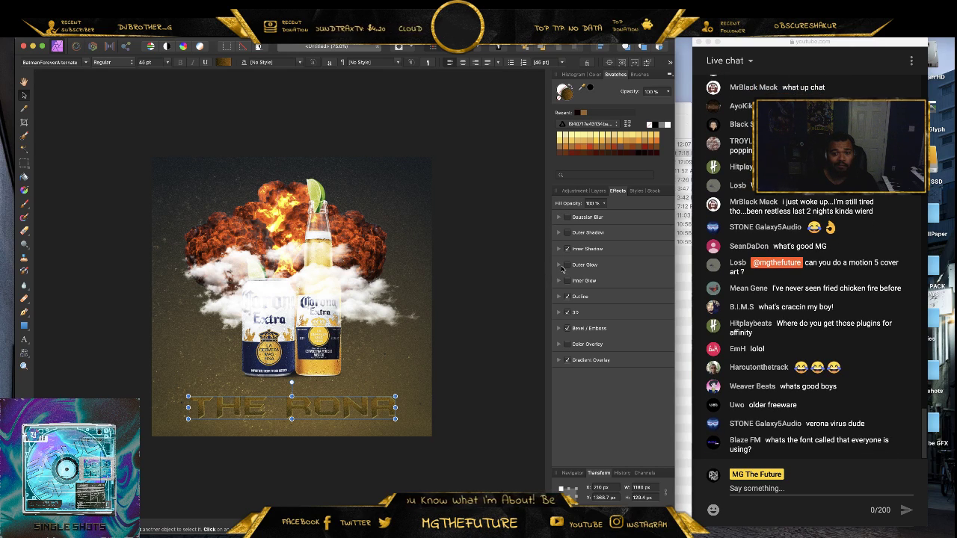
{"action": "left_click", "coordinate": [560, 297]}
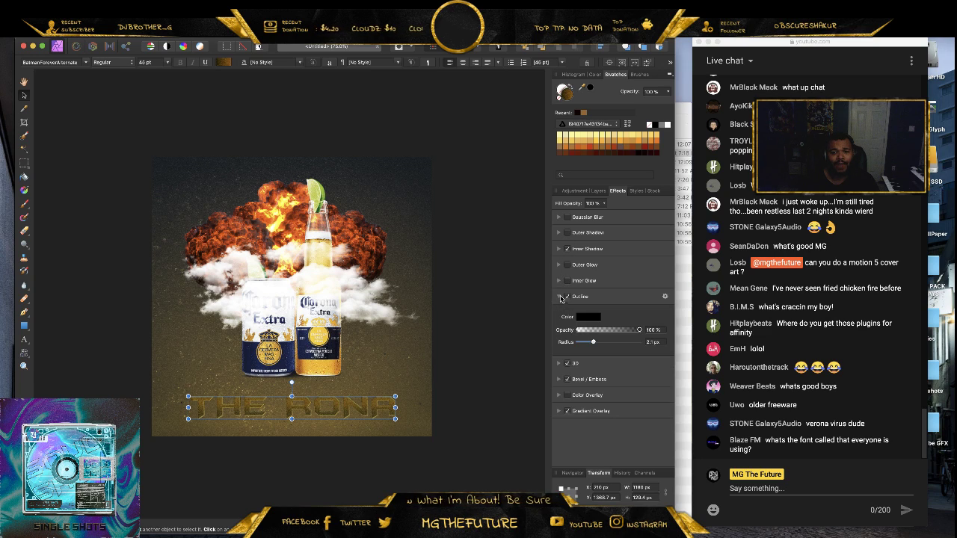
{"action": "mouse_move", "coordinate": [594, 341]}
{"action": "left_mouse_down"}
{"action": "mouse_move", "coordinate": [610, 345]}
{"action": "mouse_move", "coordinate": [597, 341]}
{"action": "left_mouse_up"}
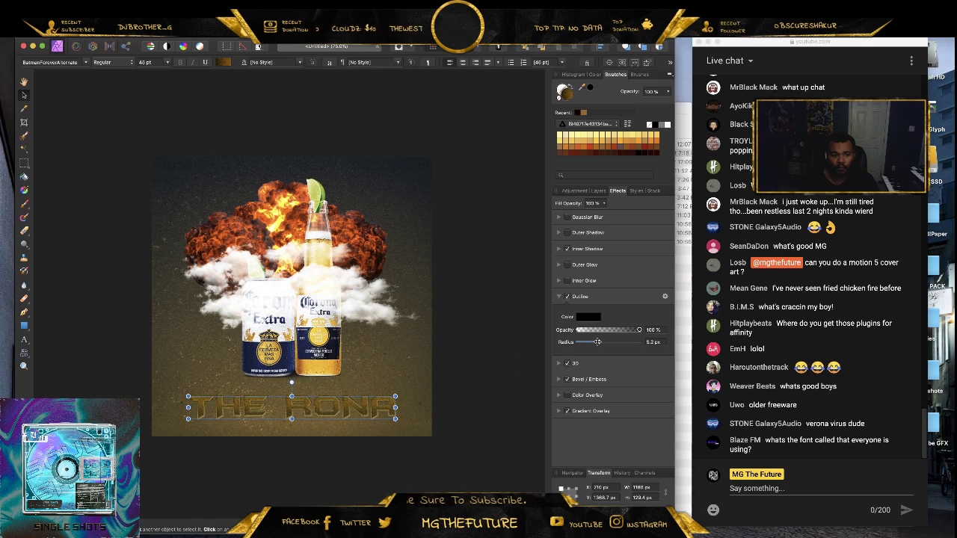
{"action": "left_click", "coordinate": [502, 369]}
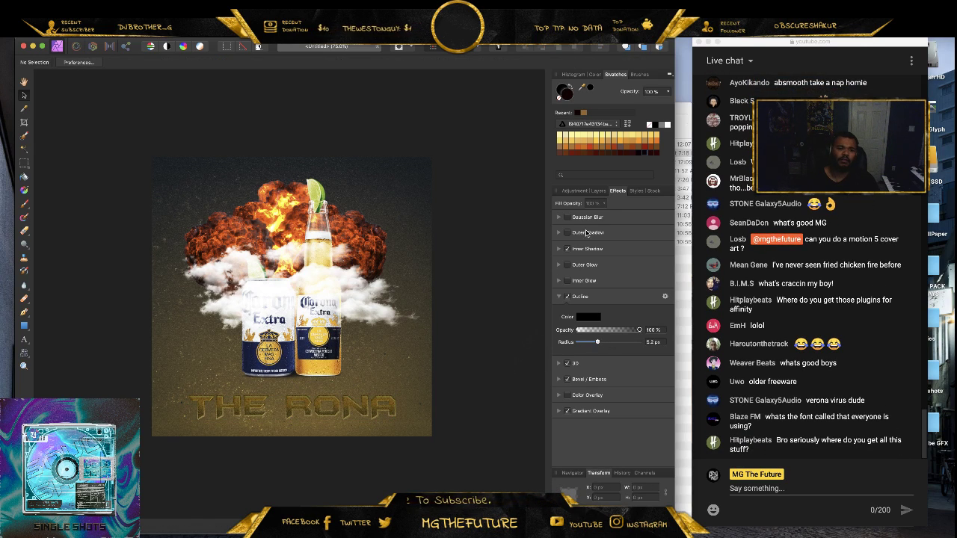
{"action": "left_click", "coordinate": [598, 191]}
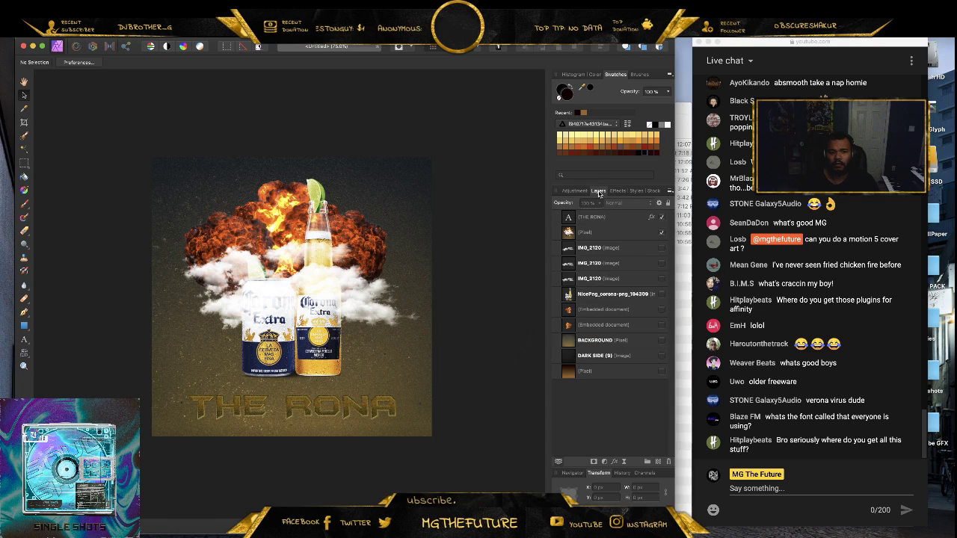
{"action": "left_click", "coordinate": [611, 234]}
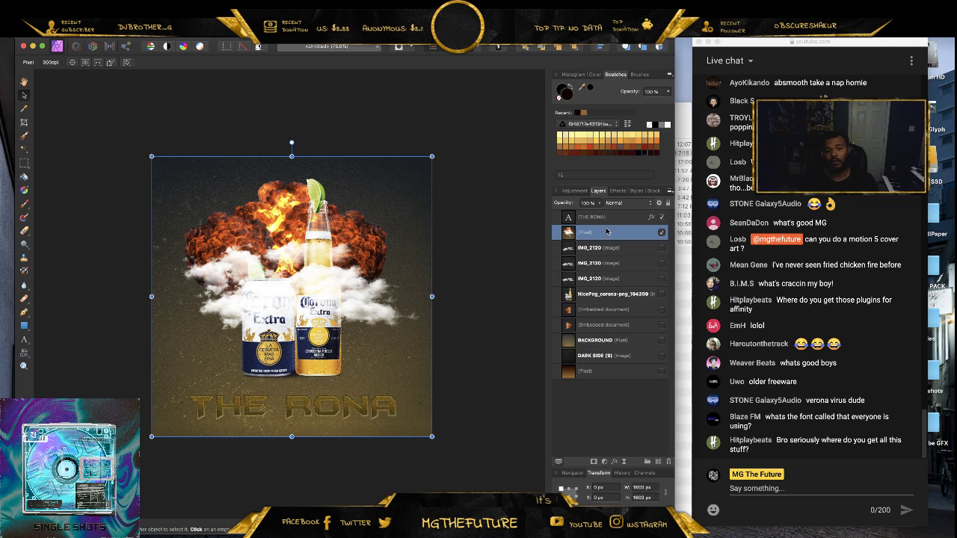
- Merge the pixel and title layers into a new visible pixel layer and hide the old one
{"action": "left_click", "coordinate": [613, 218], "text": "shift"}
{"action": "right_click", "coordinate": [614, 218]}
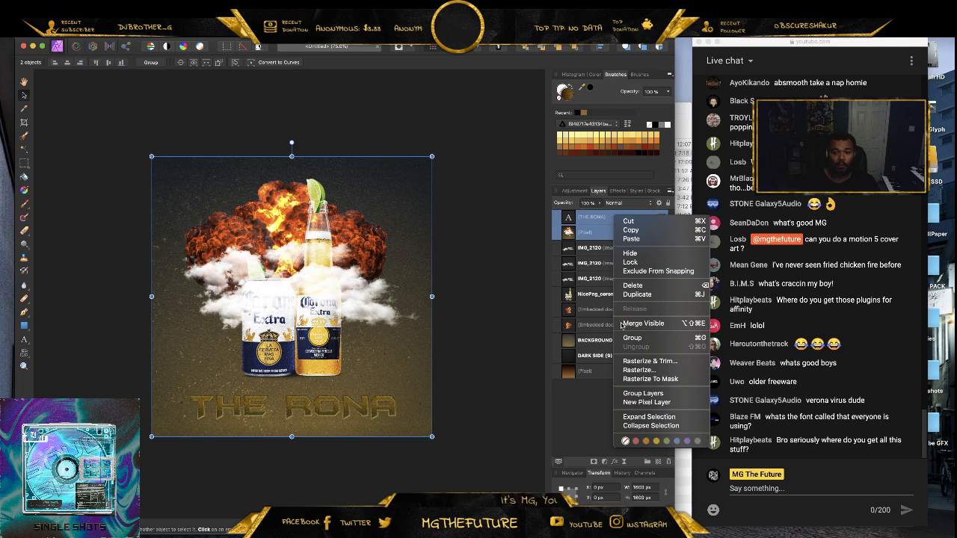
{"action": "left_click", "coordinate": [657, 324]}
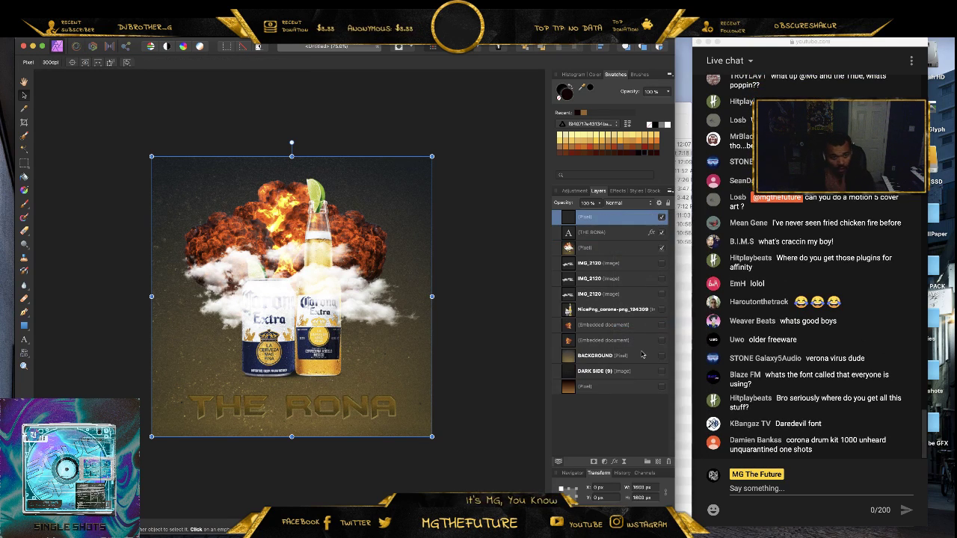
{"action": "left_click", "coordinate": [660, 248]}
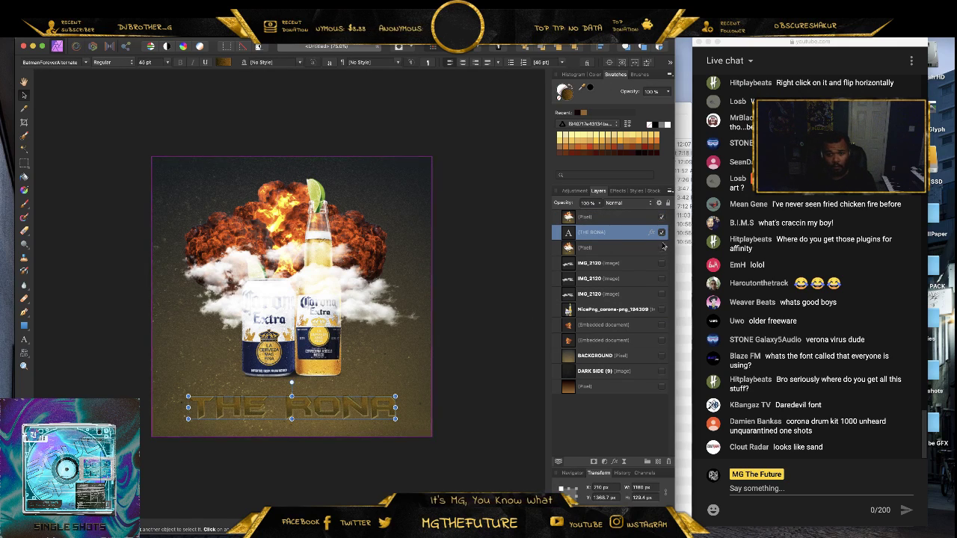
- Select every layer in the stack and merge them into a single layer
{"action": "left_click", "coordinate": [619, 232]}
{"action": "left_click", "coordinate": [615, 394], "text": "shift"}
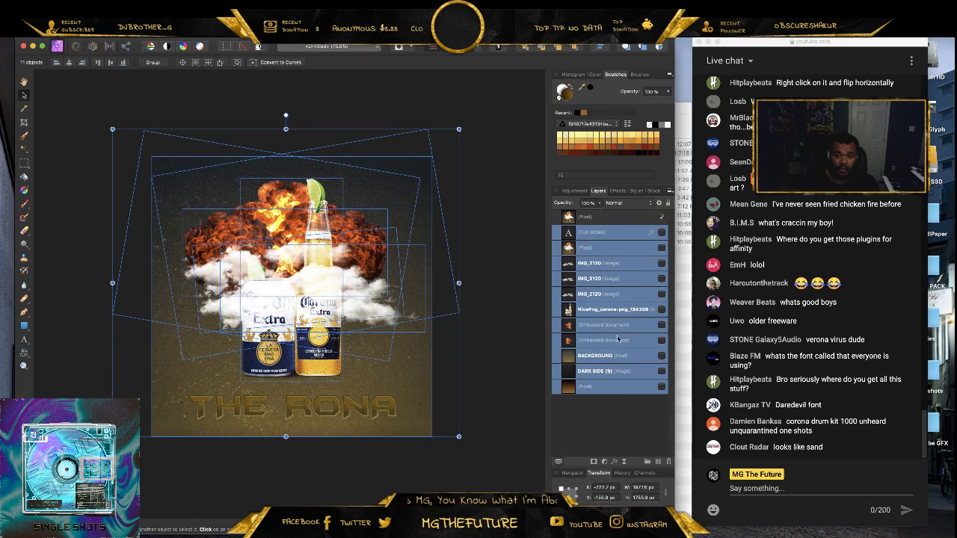
{"action": "right_click", "coordinate": [618, 312]}
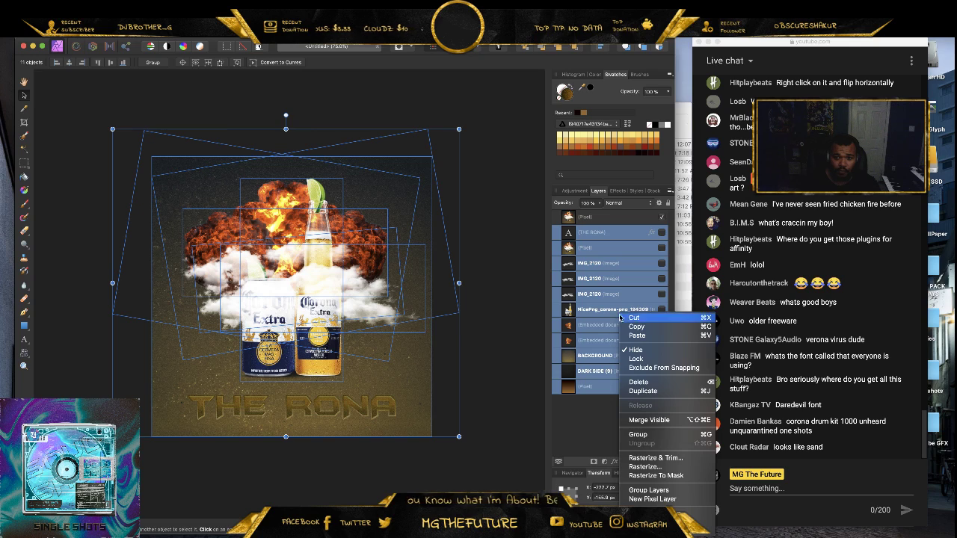
{"action": "left_click", "coordinate": [642, 381]}
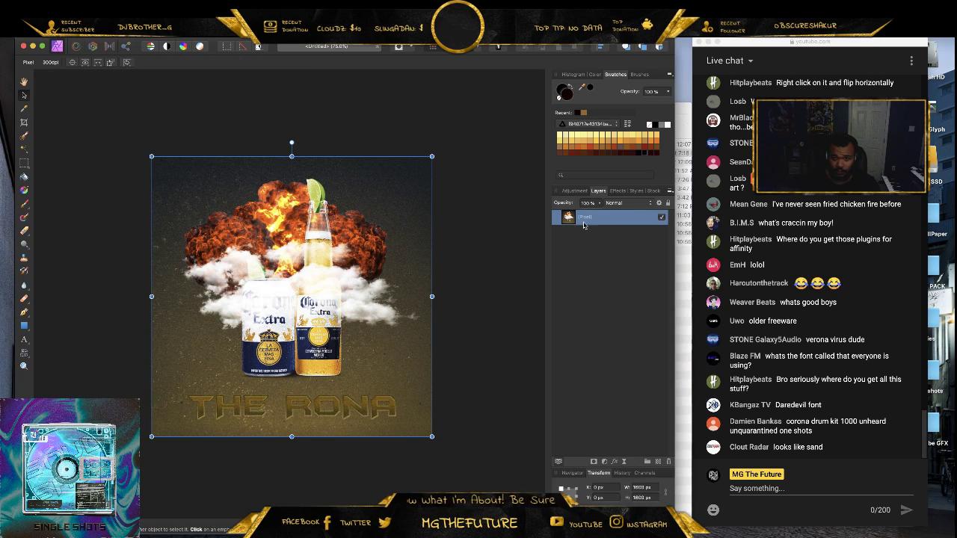
{"action": "left_click", "coordinate": [277, 14]}
- Run Analog Efex Pro 2 on the cover and choose a Classic Camera look, trying presets 7 and 8
{"action": "mouse_move", "coordinate": [323, 145]}
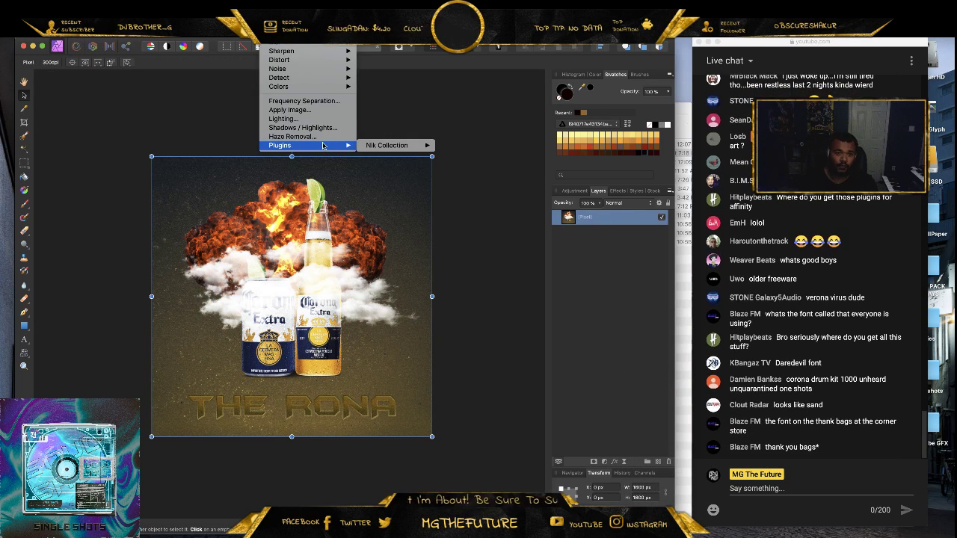
{"action": "mouse_move", "coordinate": [397, 144]}
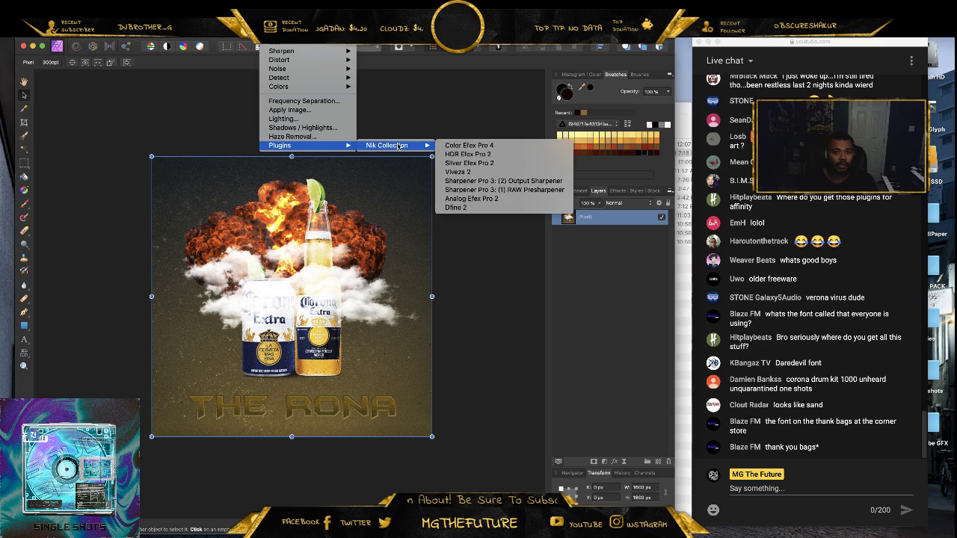
{"action": "left_click", "coordinate": [502, 198]}
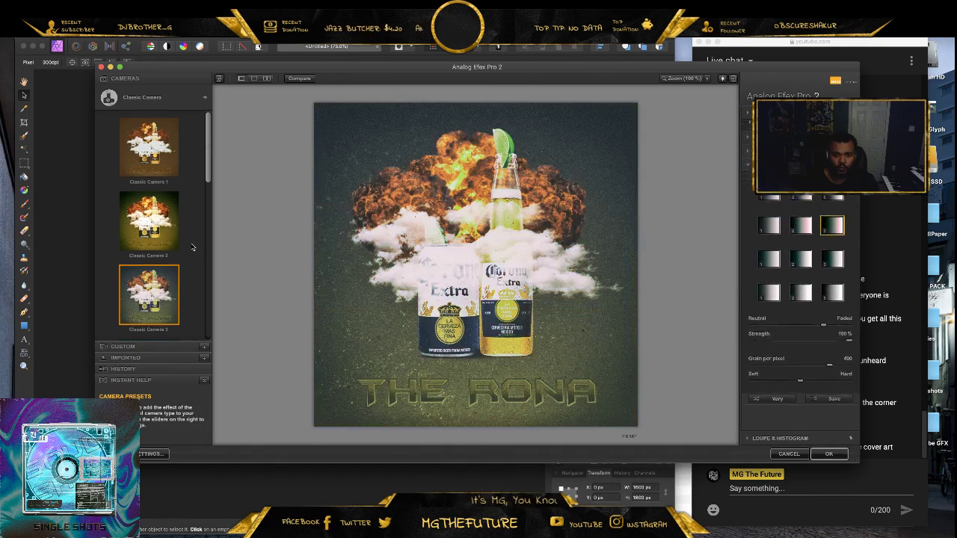
{"action": "scroll", "coordinate": [186, 247], "scroll_direction": "down", "scroll_amount": 4}
{"action": "scroll", "coordinate": [191, 245], "scroll_direction": "down", "scroll_amount": 5}
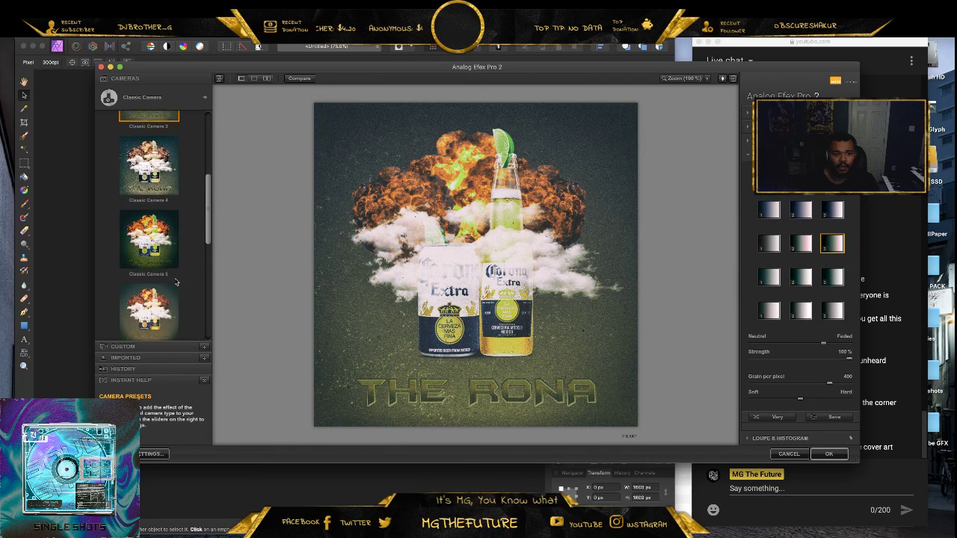
{"action": "left_click", "coordinate": [164, 262]}
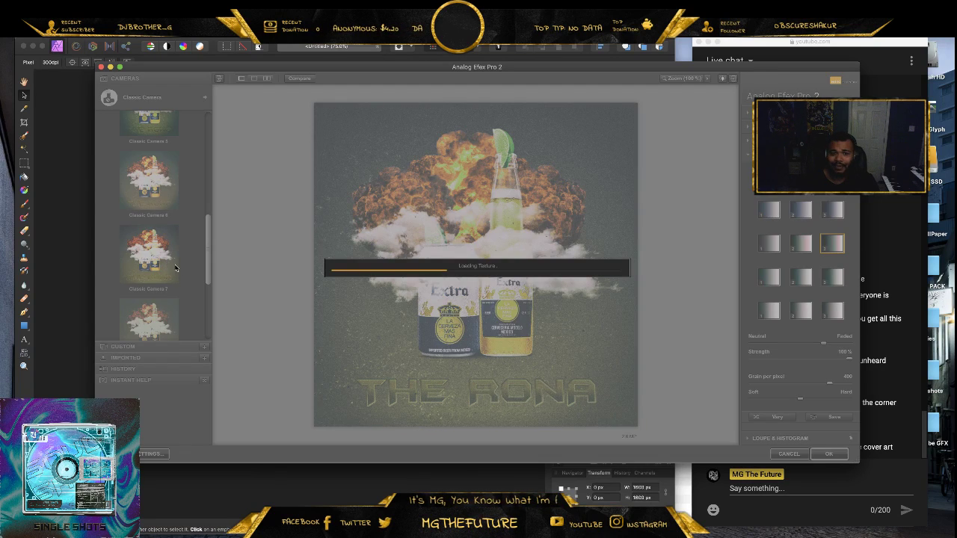
{"action": "scroll", "coordinate": [192, 279], "scroll_direction": "down", "scroll_amount": 4}
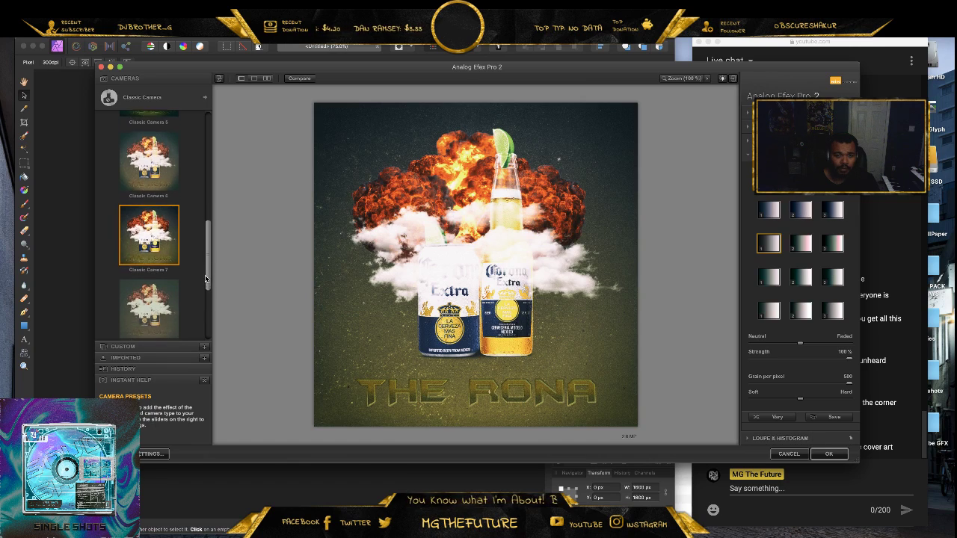
{"action": "left_click", "coordinate": [164, 269]}
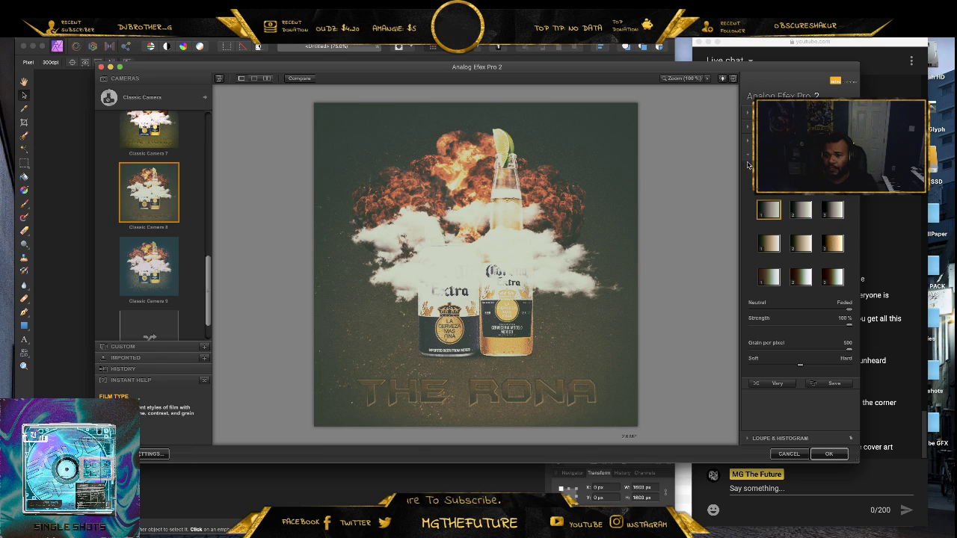
- Lower the Film Type strength to about 3% and apply the filter
{"action": "left_click", "coordinate": [749, 114]}
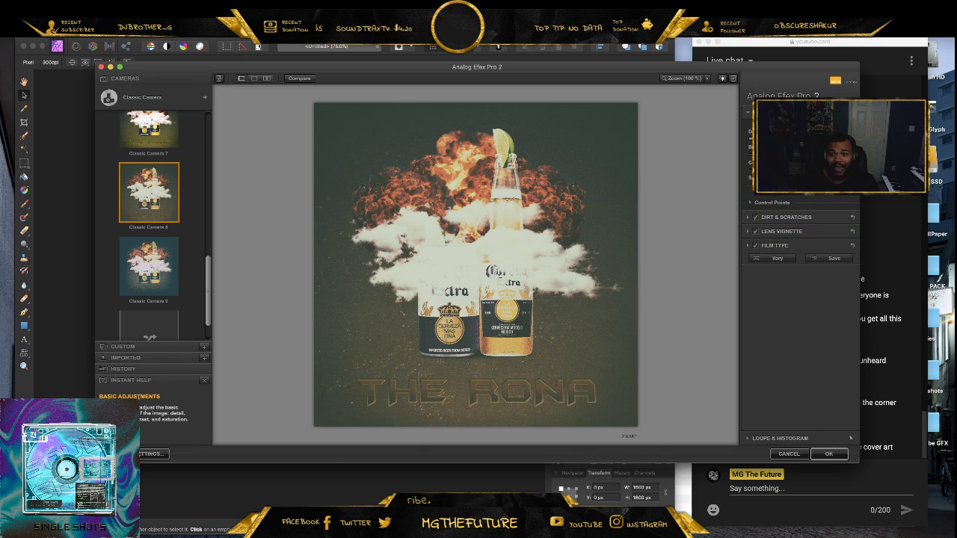
{"action": "left_click", "coordinate": [752, 202]}
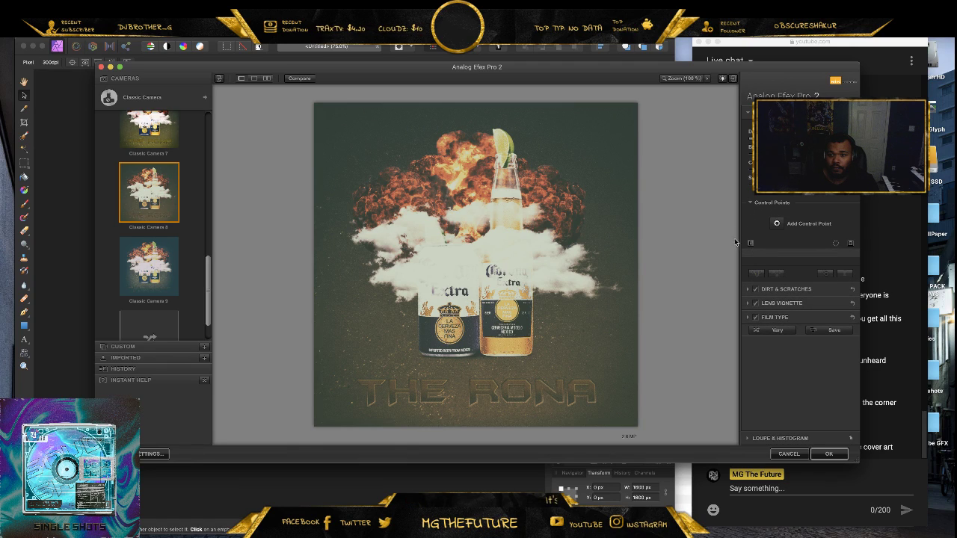
{"action": "left_click", "coordinate": [751, 318]}
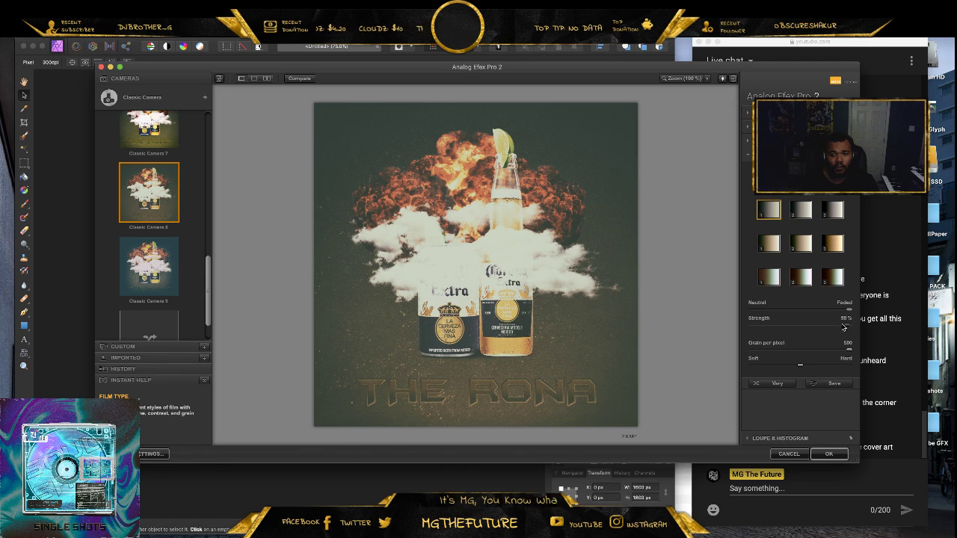
{"action": "left_click_drag", "start_coordinate": [843, 327], "coordinate": [758, 327]}
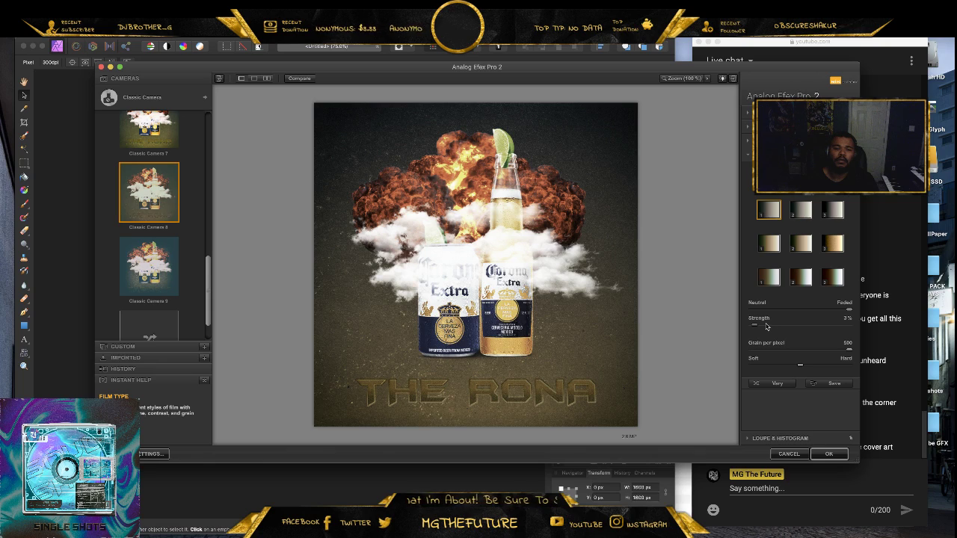
{"action": "left_click", "coordinate": [828, 454]}
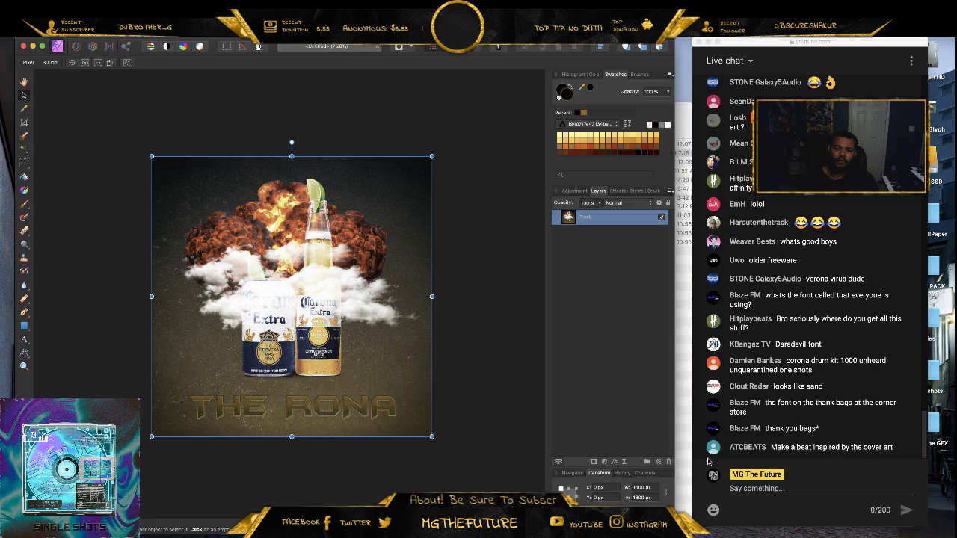
- Compare the cover before and after the filter, then select the image layer
{"action": "key", "text": "super+z"}
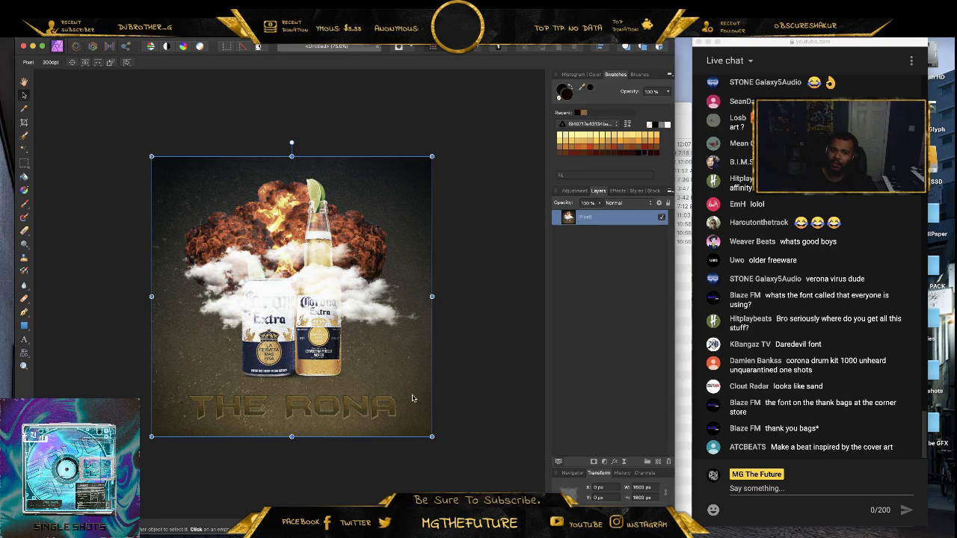
{"action": "key", "text": "super+shift+z"}
{"action": "left_click", "coordinate": [462, 374]}
{"action": "left_click", "coordinate": [369, 287]}
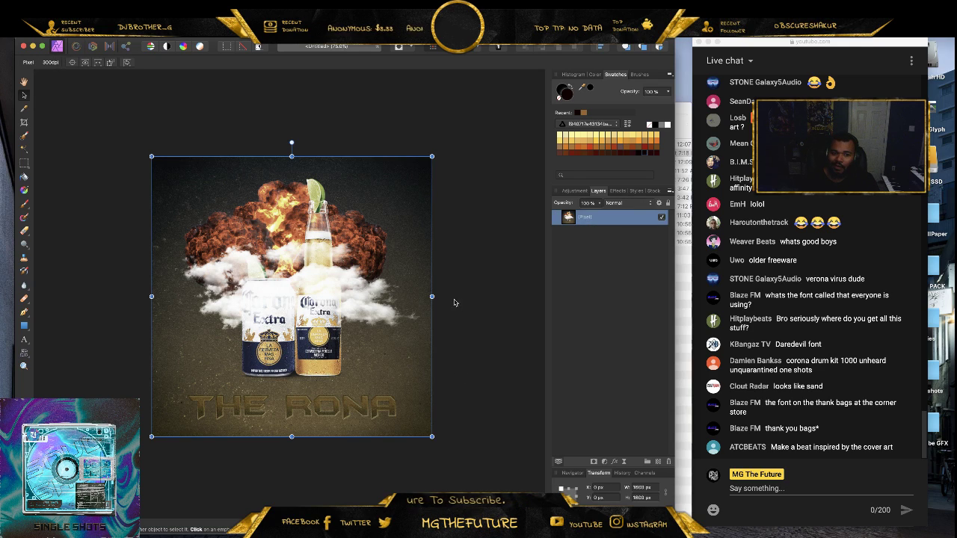
{"action": "left_click", "coordinate": [459, 303]}
{"action": "left_click", "coordinate": [412, 296]}
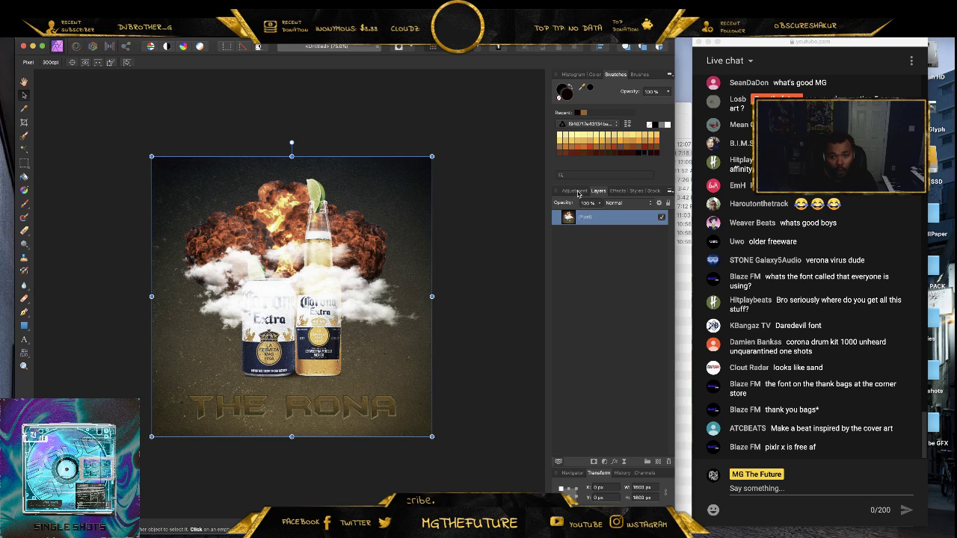
- Add a Shadows / Highlights adjustment, trying the Soft and Extreme presets, with shadows at 200%
{"action": "left_click", "coordinate": [575, 191]}
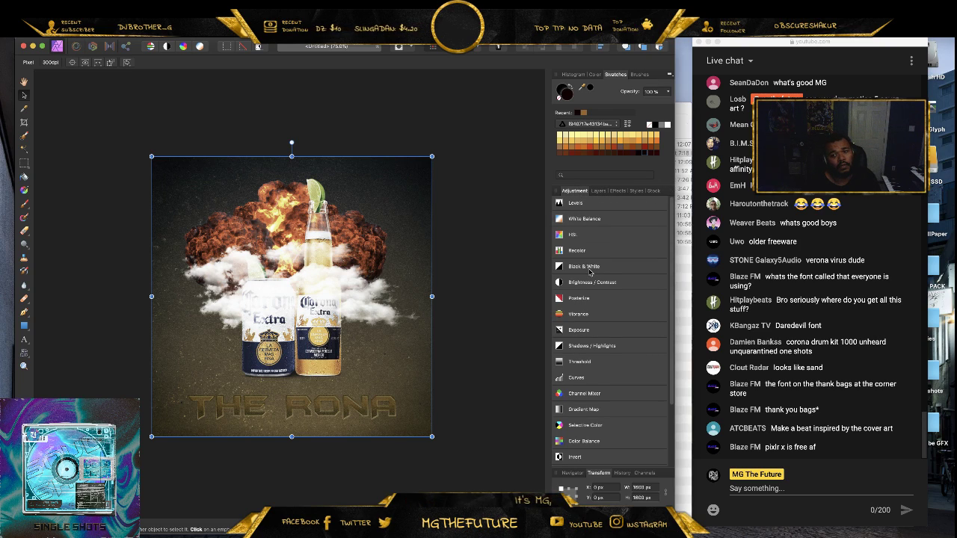
{"action": "left_click", "coordinate": [583, 346]}
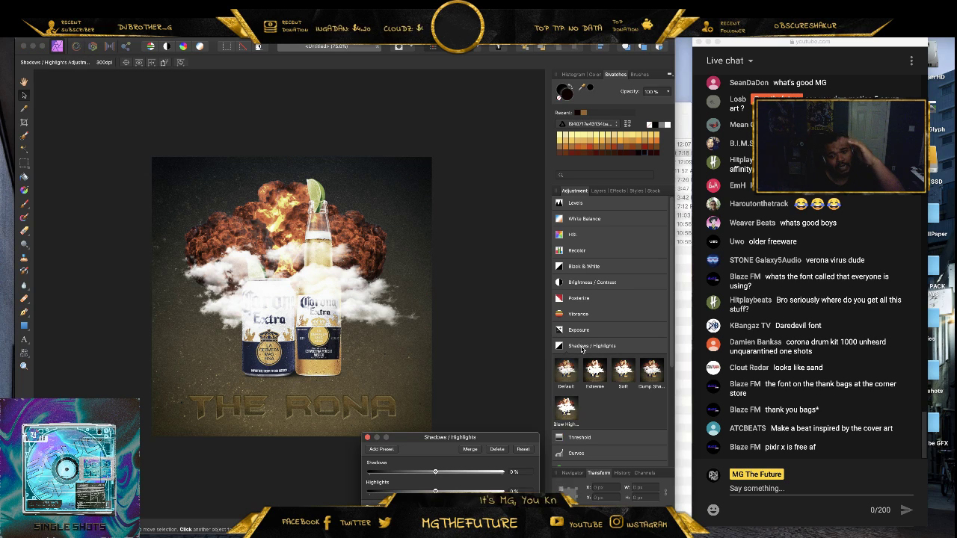
{"action": "left_click", "coordinate": [628, 370]}
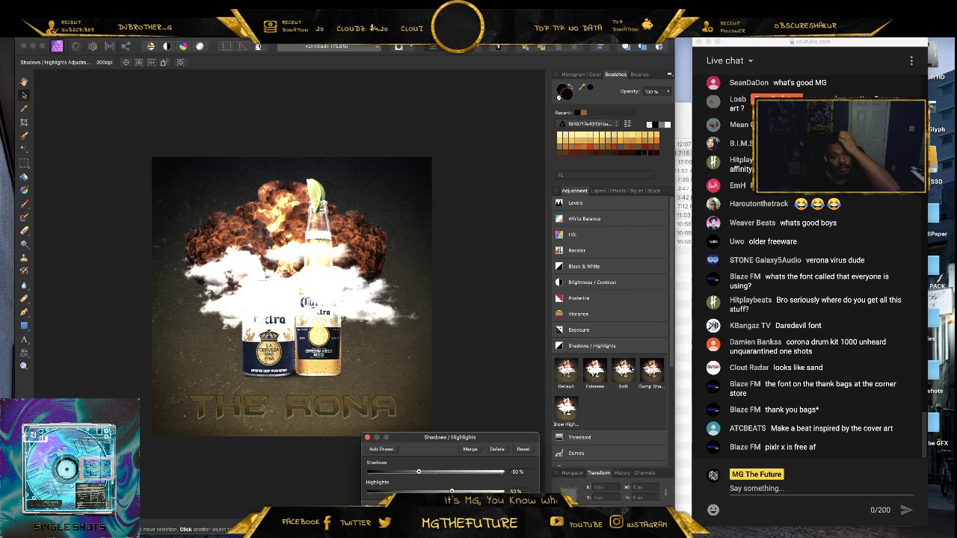
{"action": "left_click", "coordinate": [591, 377]}
{"action": "left_click", "coordinate": [566, 411]}
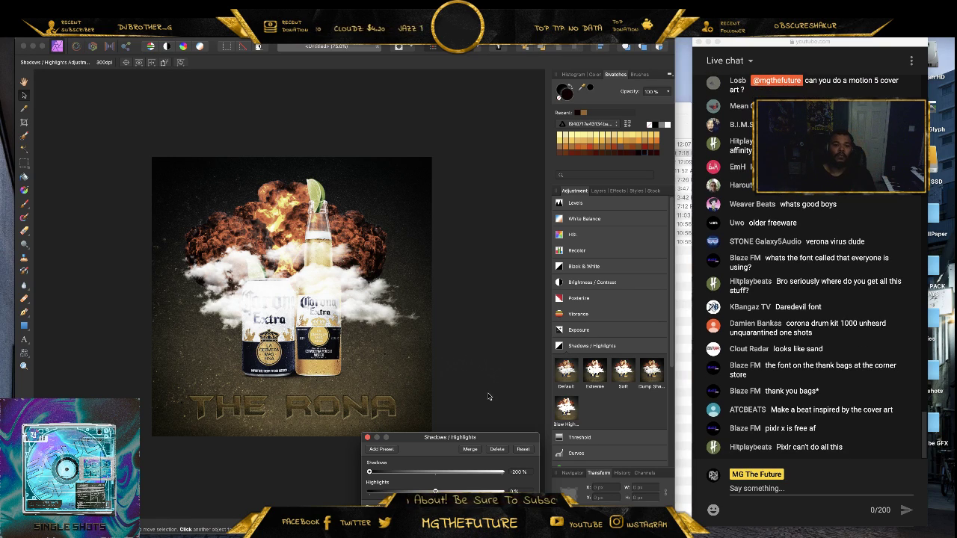
{"action": "left_click", "coordinate": [367, 437]}
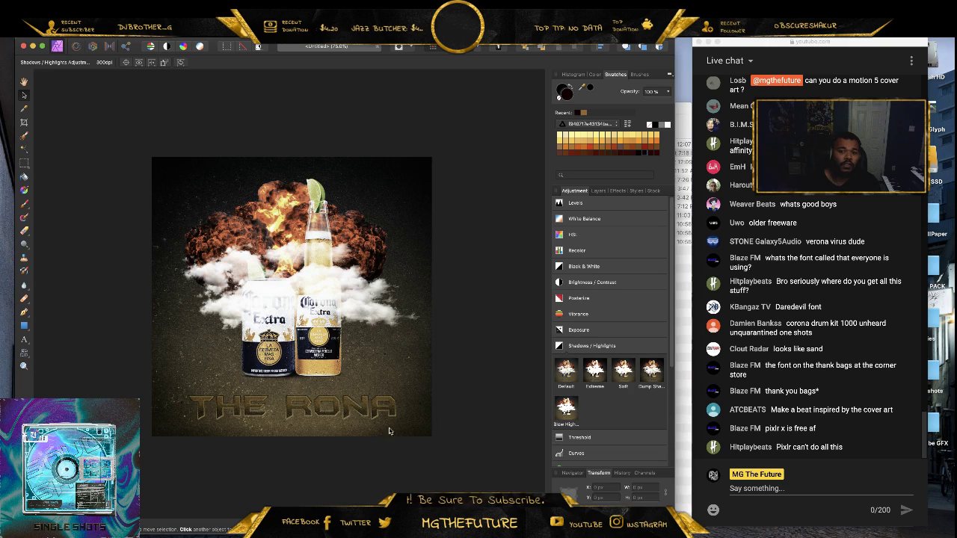
{"action": "left_click", "coordinate": [600, 191]}
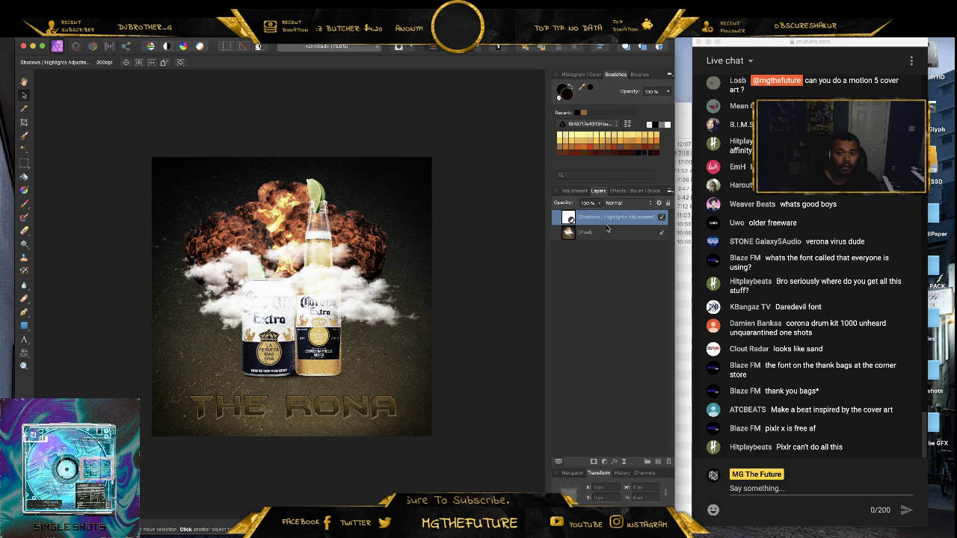
{"action": "left_click", "coordinate": [573, 191]}
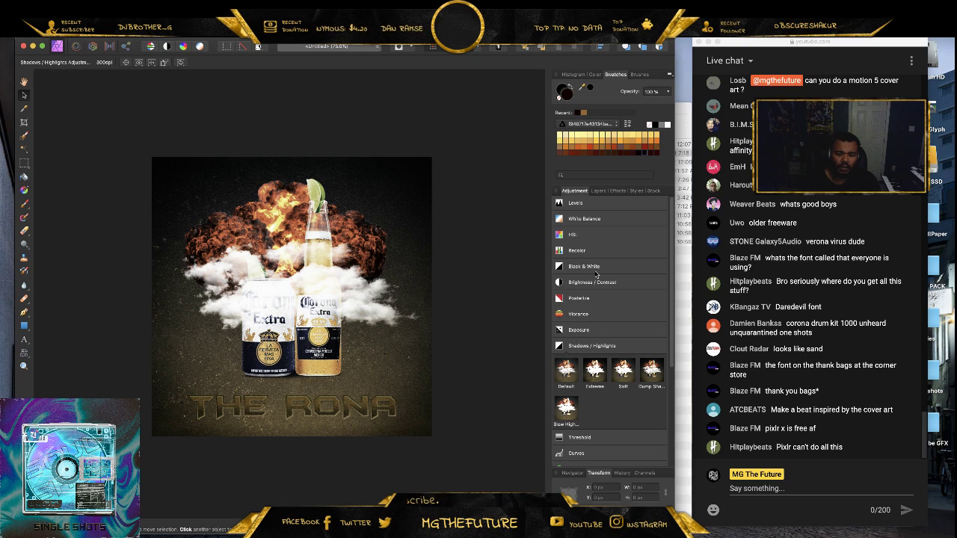
- Add a Curves adjustment and drag its points into an S-curve
{"action": "scroll", "coordinate": [596, 276], "scroll_direction": "down", "scroll_amount": 2}
{"action": "left_click", "coordinate": [577, 415]}
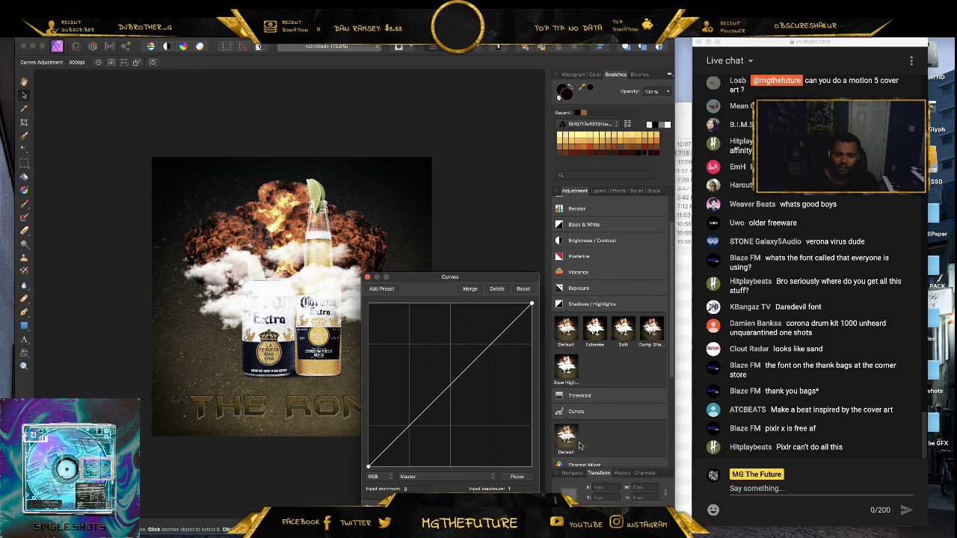
{"action": "left_click_drag", "start_coordinate": [490, 346], "coordinate": [489, 331]}
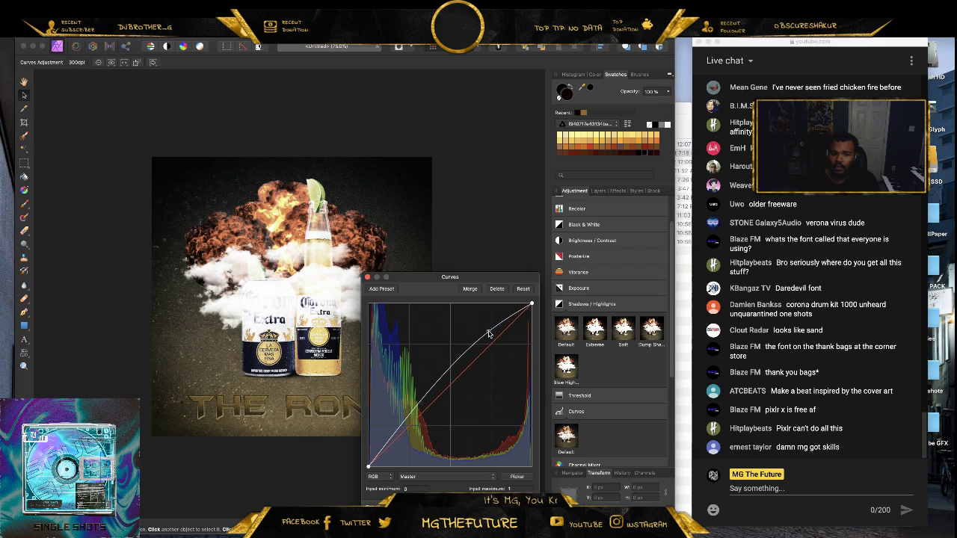
{"action": "mouse_move", "coordinate": [414, 415]}
{"action": "left_mouse_down"}
{"action": "mouse_move", "coordinate": [430, 440]}
{"action": "mouse_move", "coordinate": [412, 410]}
{"action": "left_mouse_up"}
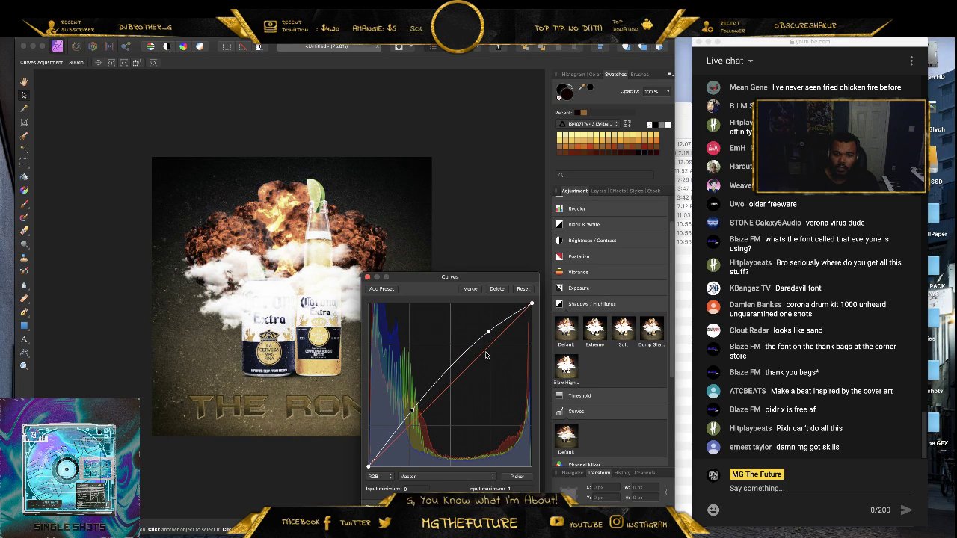
{"action": "left_click_drag", "start_coordinate": [489, 334], "coordinate": [520, 321]}
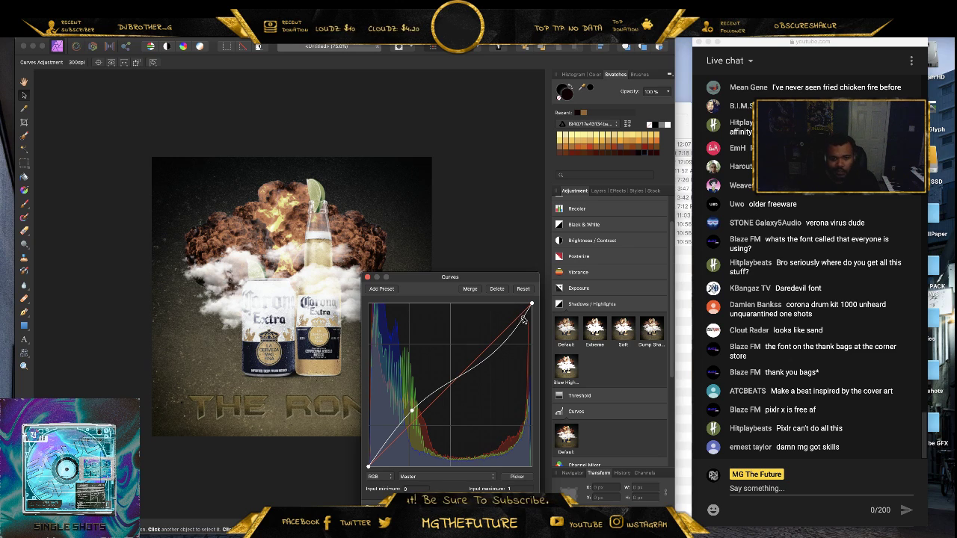
{"action": "mouse_move", "coordinate": [520, 322]}
{"action": "left_mouse_down"}
{"action": "mouse_move", "coordinate": [525, 315]}
{"action": "mouse_move", "coordinate": [528, 324]}
{"action": "mouse_move", "coordinate": [522, 314]}
{"action": "left_mouse_up"}
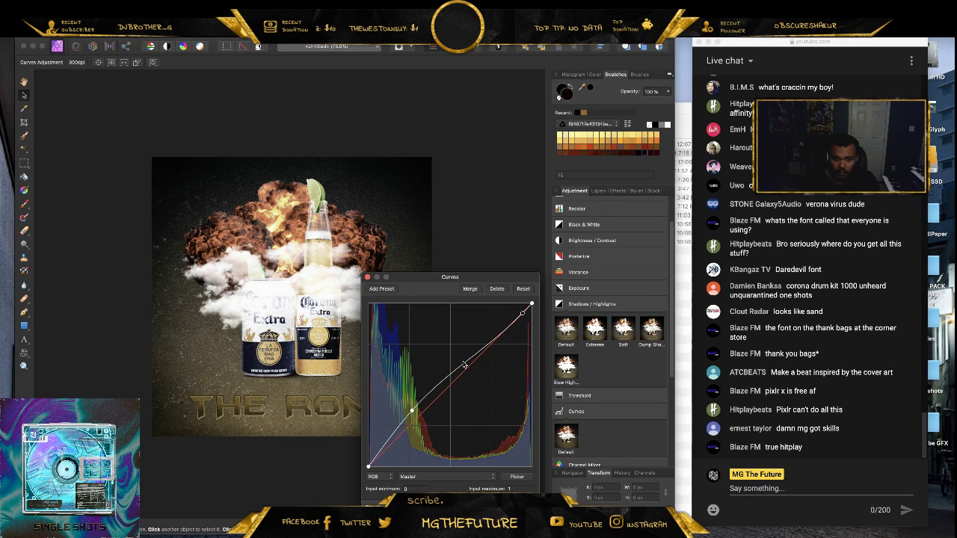
- Fine-tune the curve's midtones and highlights, then bring up the PNG ELEMENTS folder in Finder
{"action": "mouse_move", "coordinate": [464, 365]}
{"action": "left_mouse_down"}
{"action": "mouse_move", "coordinate": [479, 378]}
{"action": "mouse_move", "coordinate": [475, 370]}
{"action": "left_mouse_up"}
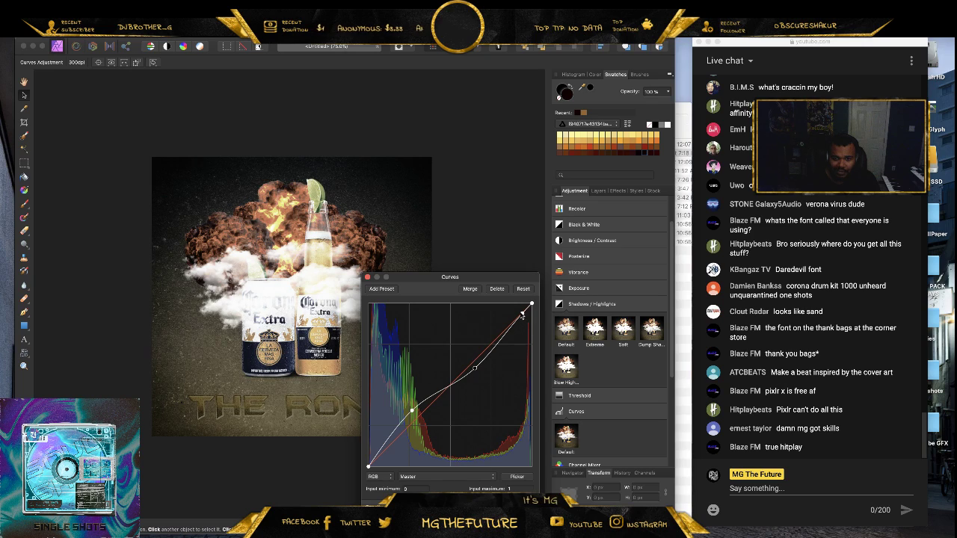
{"action": "left_click_drag", "start_coordinate": [521, 316], "coordinate": [518, 311]}
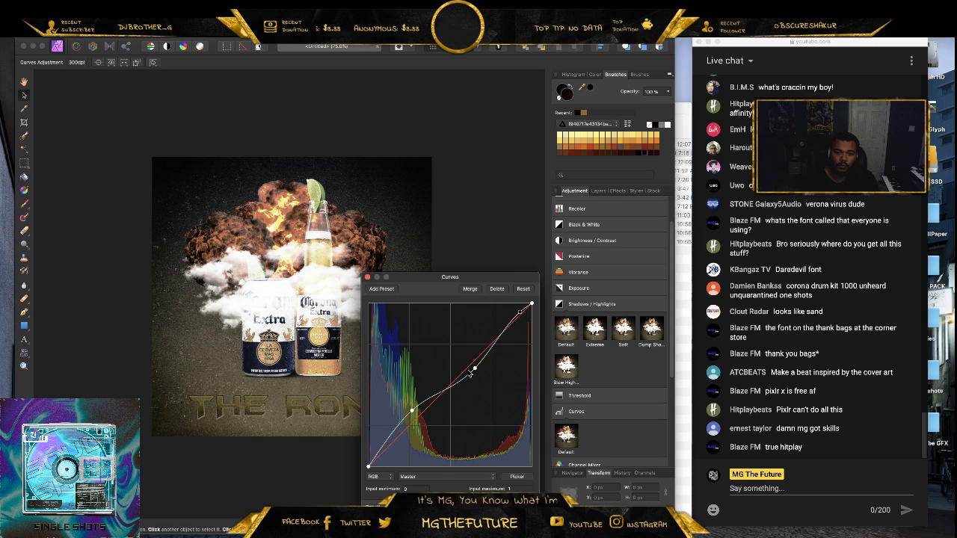
{"action": "mouse_move", "coordinate": [447, 388]}
{"action": "left_mouse_down"}
{"action": "mouse_move", "coordinate": [430, 381]}
{"action": "mouse_move", "coordinate": [439, 389]}
{"action": "left_mouse_up"}
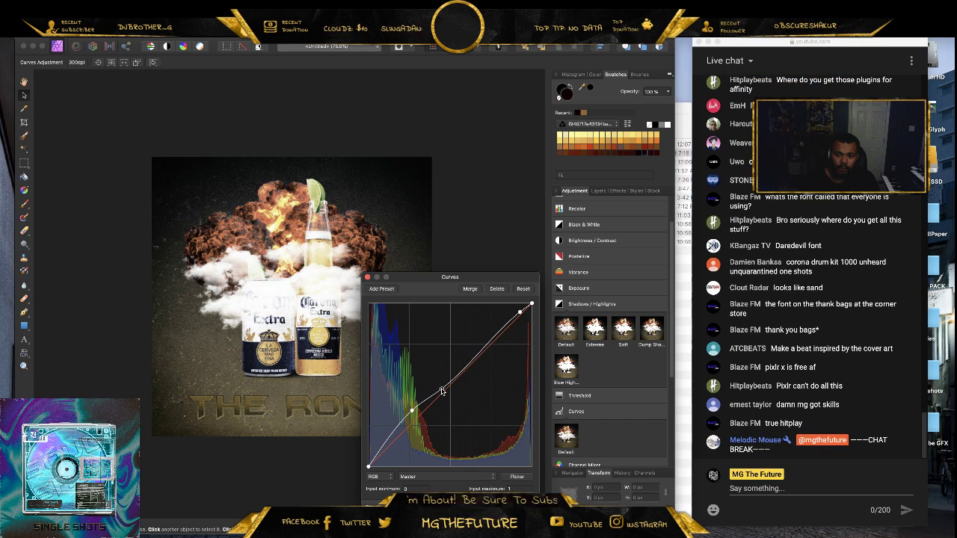
{"action": "left_click", "coordinate": [367, 278]}
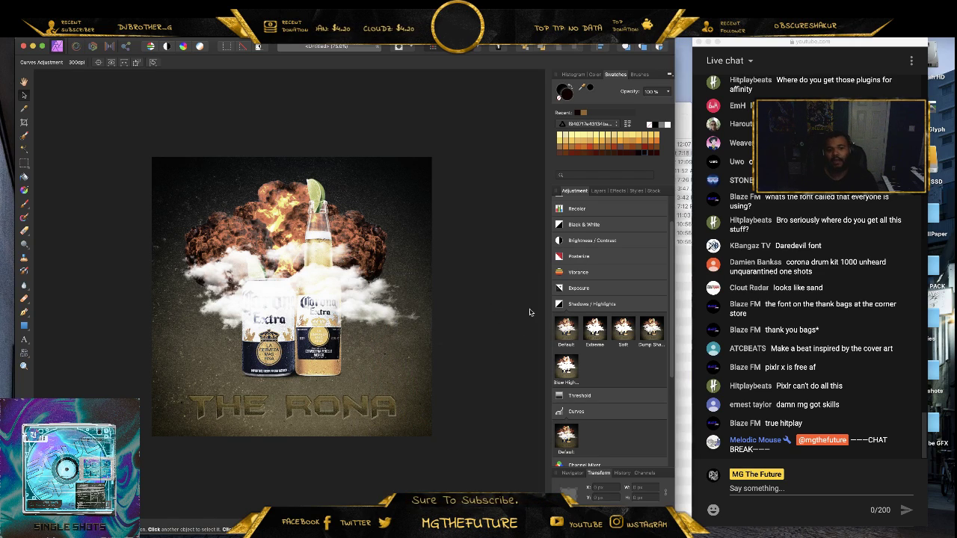
{"action": "left_click", "coordinate": [599, 192]}
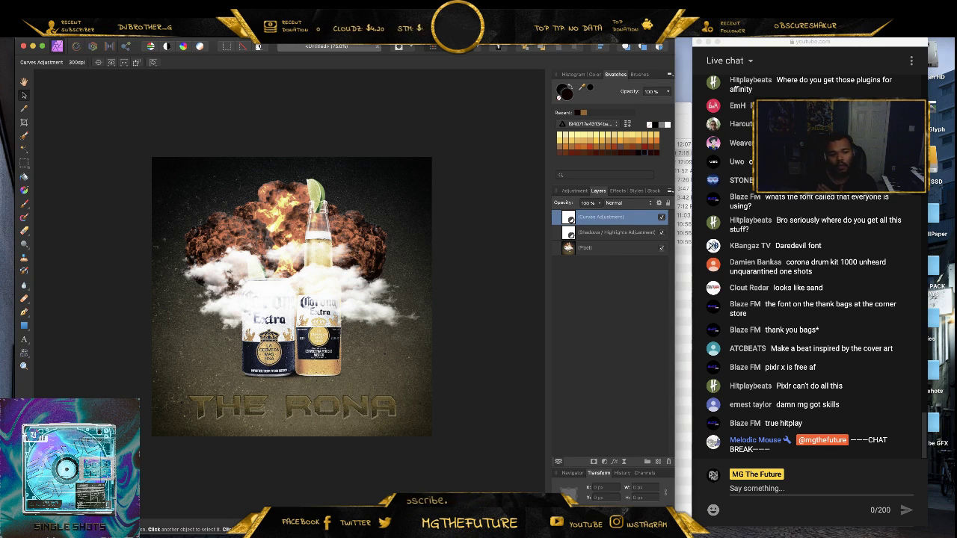
{"action": "key", "text": "super+Tab"}
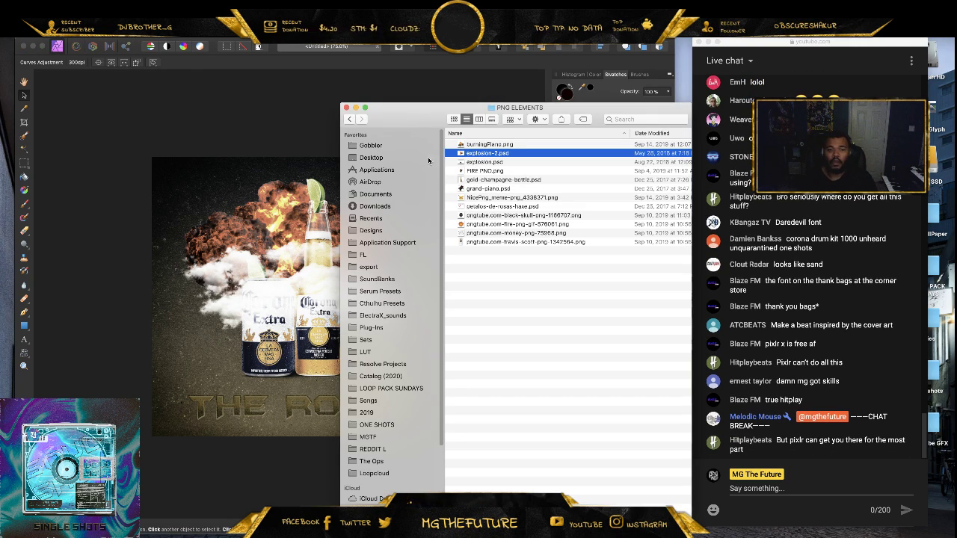
- Navigate in Finder to the TEXTURES folder and expand it
{"action": "left_click", "coordinate": [349, 120]}
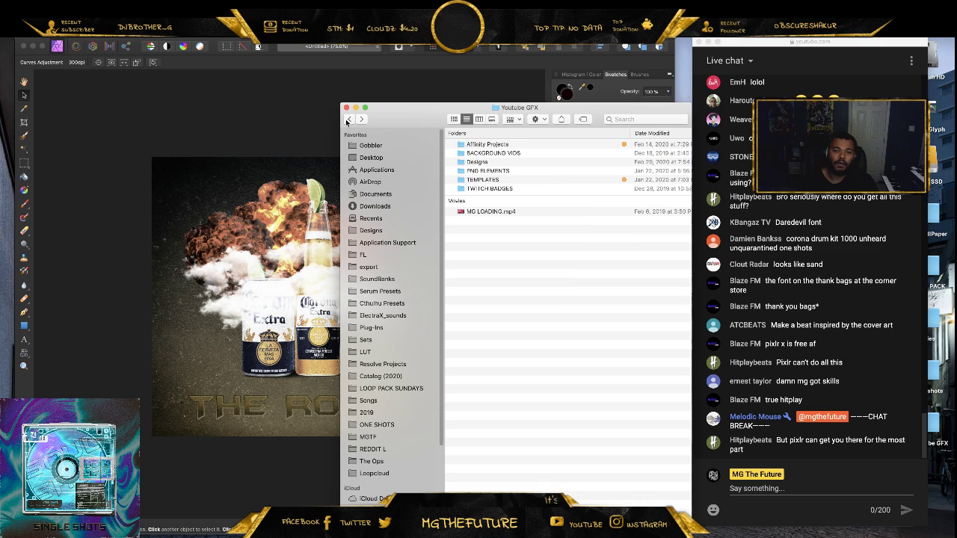
{"action": "double_click", "coordinate": [483, 180]}
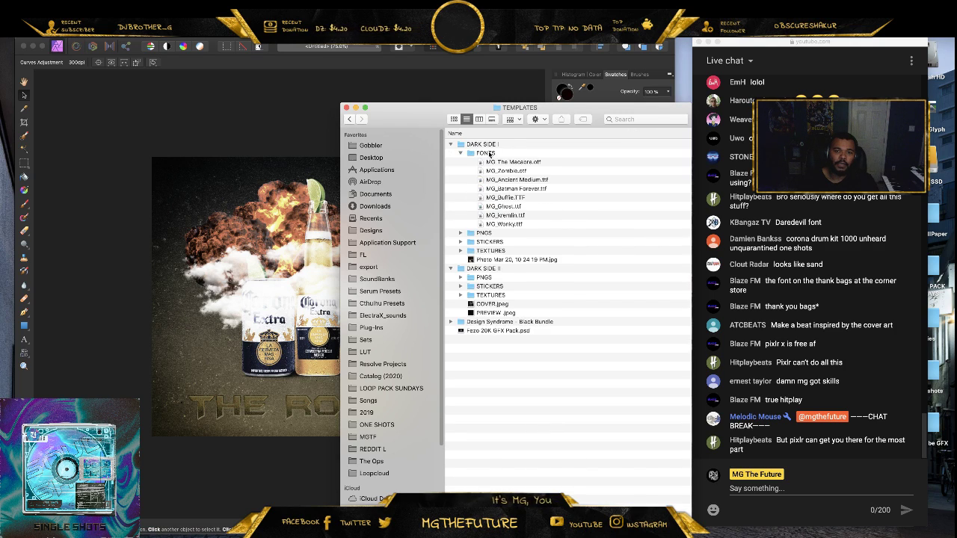
{"action": "left_click", "coordinate": [461, 153]}
{"action": "left_click", "coordinate": [457, 181]}
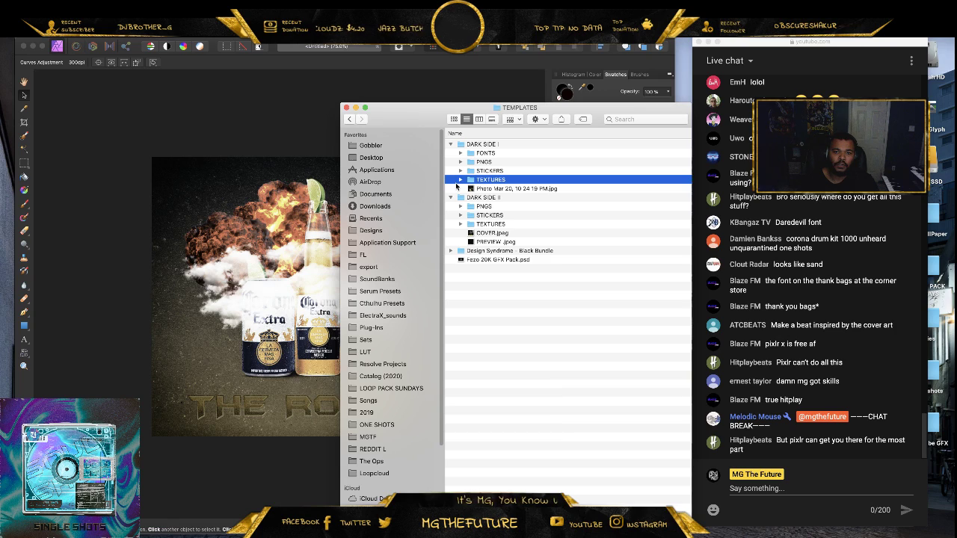
{"action": "left_click", "coordinate": [461, 180]}
- Preview the textures with Quick Look and drag DARK SIDE (10).jpeg onto the cover canvas
{"action": "key", "text": "Down"}
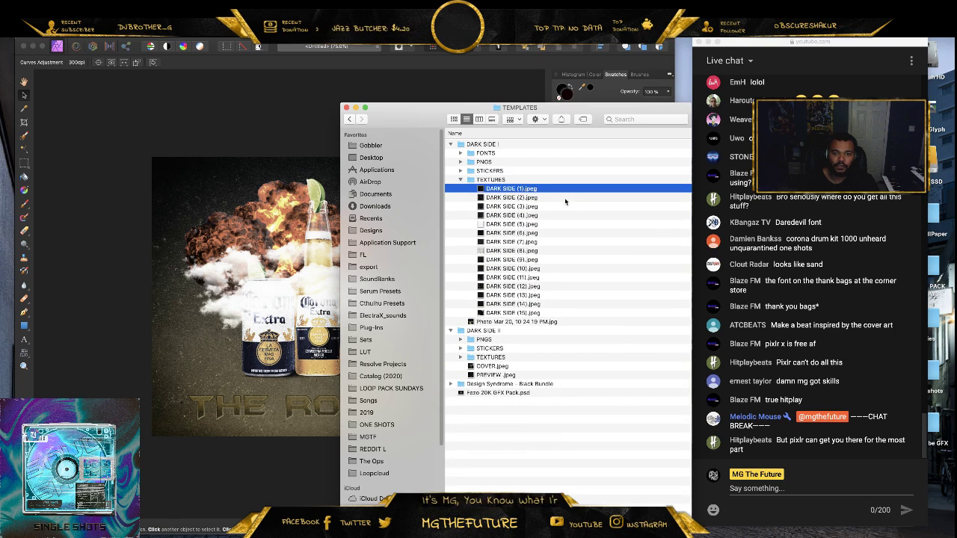
{"action": "key", "text": "space"}
{"action": "key", "text": "Down"}
{"action": "key", "text": "Down"}
{"action": "key", "text": "Down"}
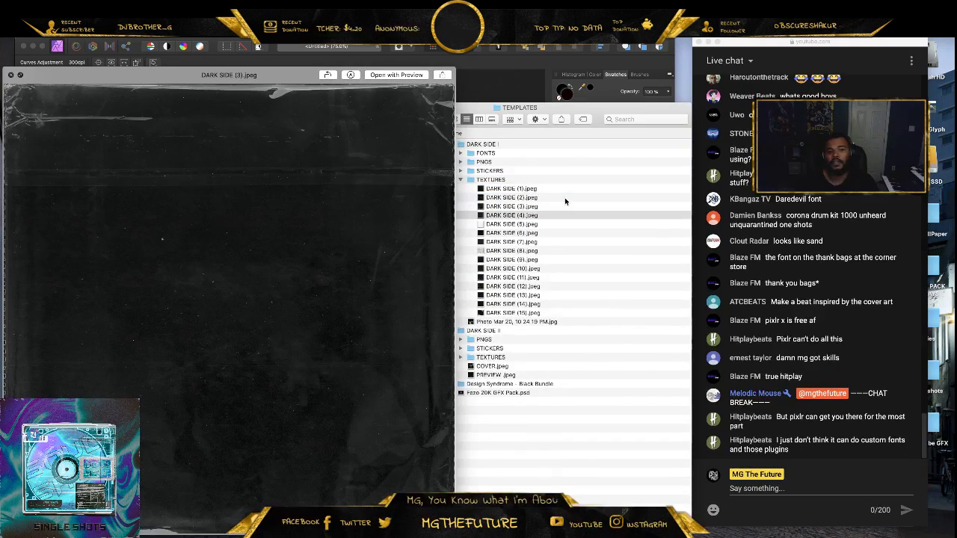
{"action": "key", "text": "Down"}
{"action": "key", "text": "Down"}
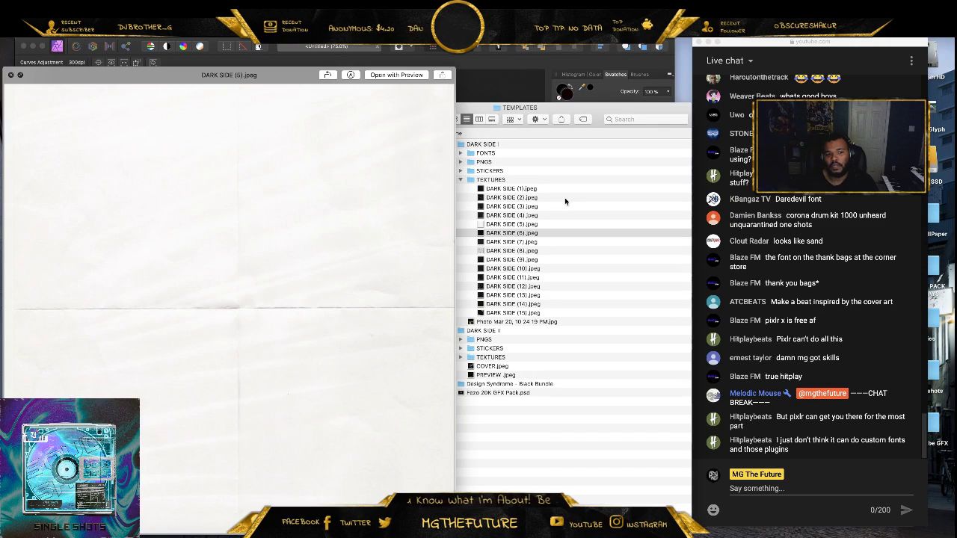
{"action": "key", "text": "Down"}
{"action": "key", "text": "Down"}
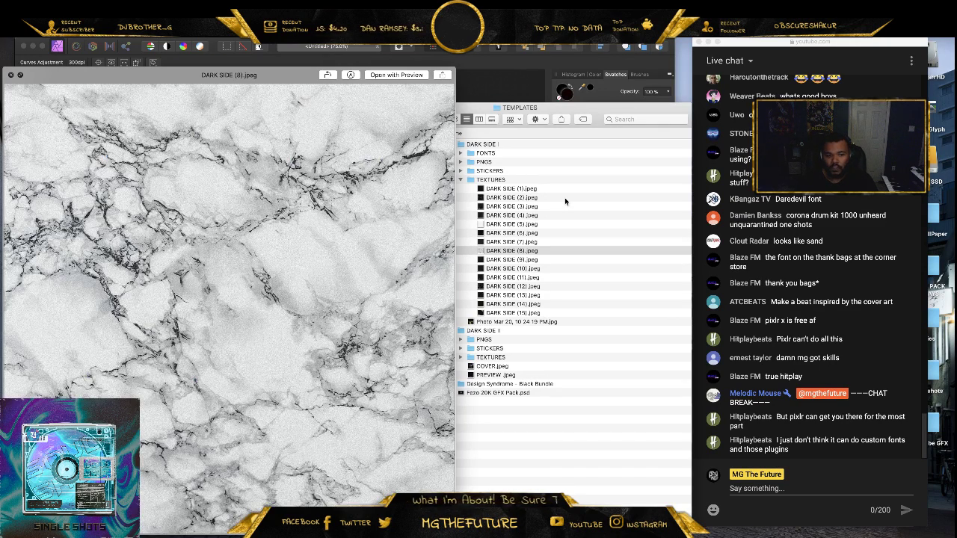
{"action": "key", "text": "Down"}
{"action": "key", "text": "Down"}
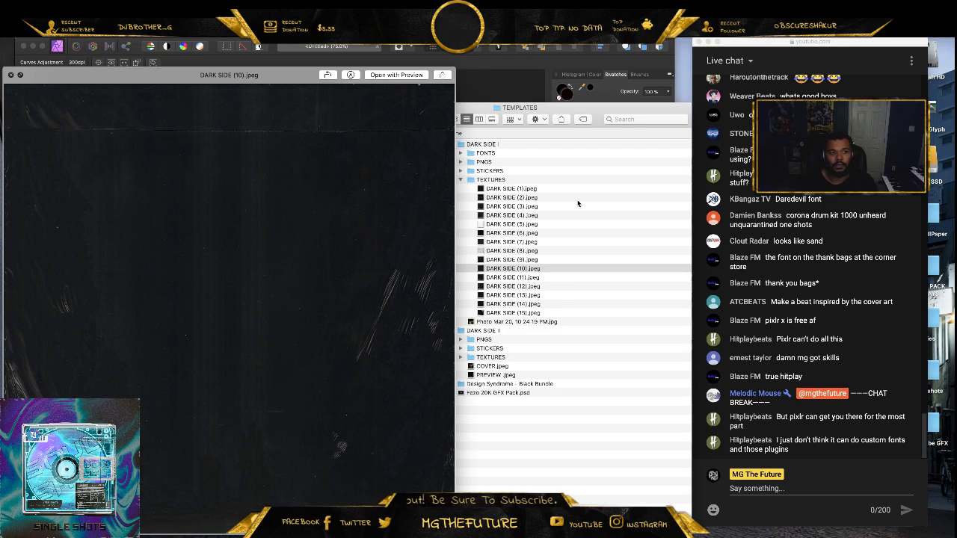
{"action": "key", "text": "Down"}
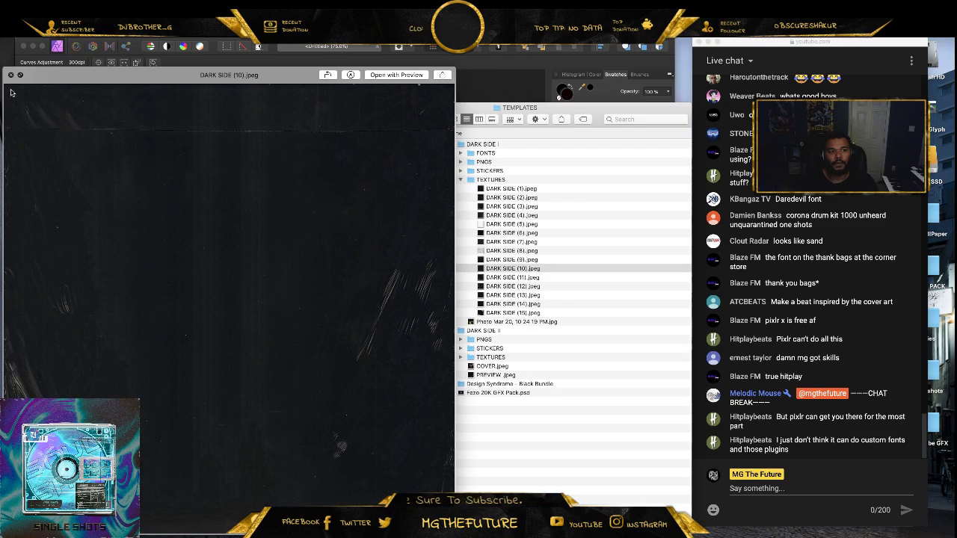
{"action": "left_click", "coordinate": [12, 75]}
{"action": "left_click_drag", "start_coordinate": [521, 269], "coordinate": [260, 225]}
- Snap the DARK SIDE (10) texture to the cover's top-left corner and scale it to 1600 px
{"action": "left_click", "coordinate": [260, 223]}
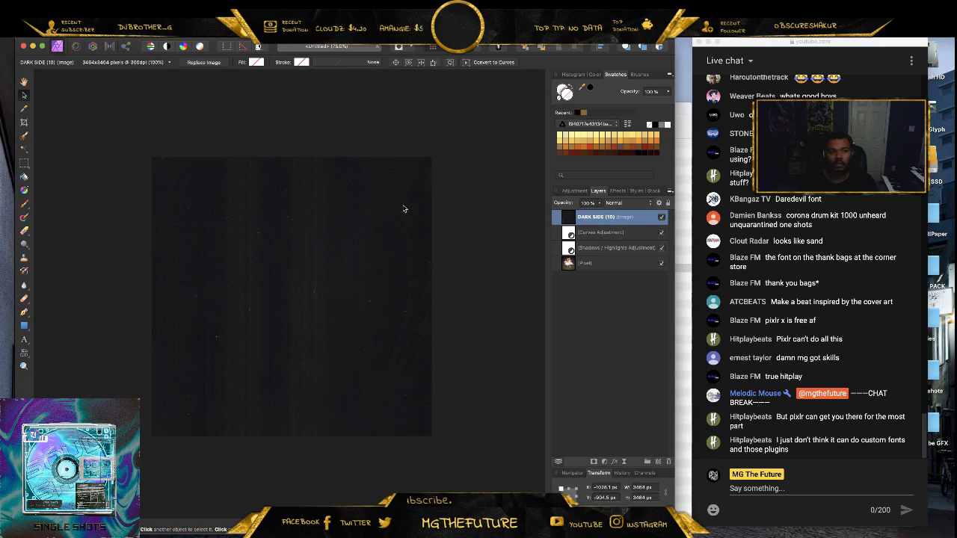
{"action": "key", "text": "Return"}
{"action": "key", "text": "super+minus"}
{"action": "key", "text": "super+minus"}
{"action": "key", "text": "super+minus"}
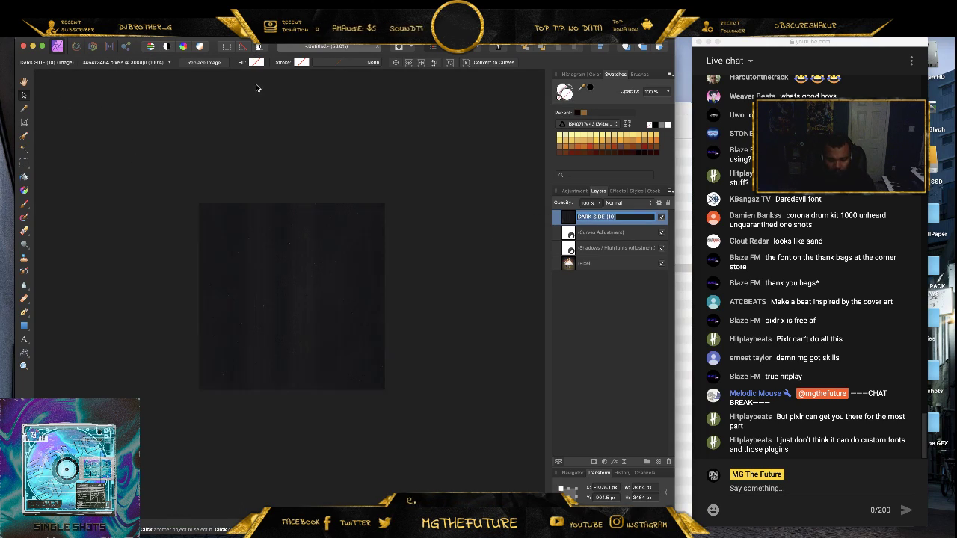
{"action": "left_click", "coordinate": [280, 326]}
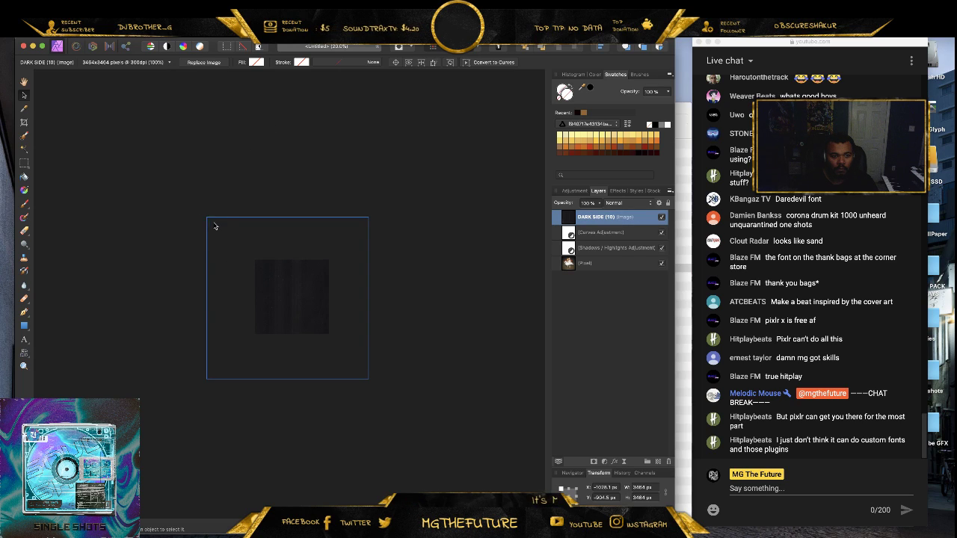
{"action": "left_click_drag", "start_coordinate": [214, 226], "coordinate": [263, 268]}
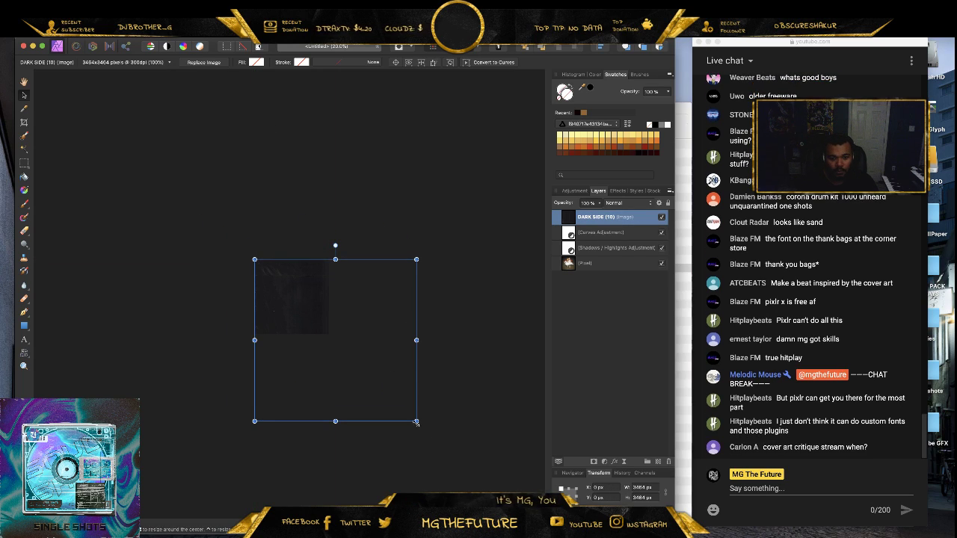
{"action": "left_click_drag", "start_coordinate": [416, 422], "coordinate": [330, 334]}
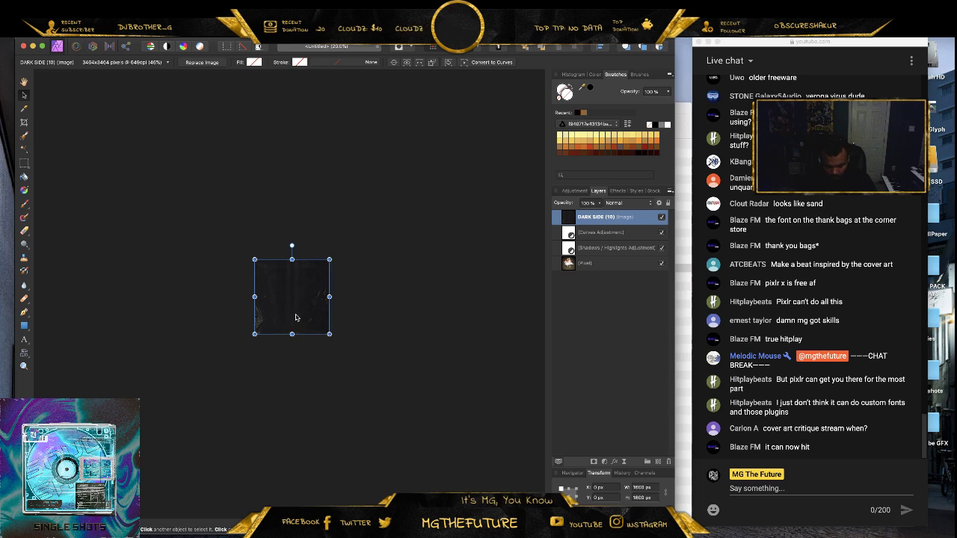
{"action": "key", "text": "super+1"}
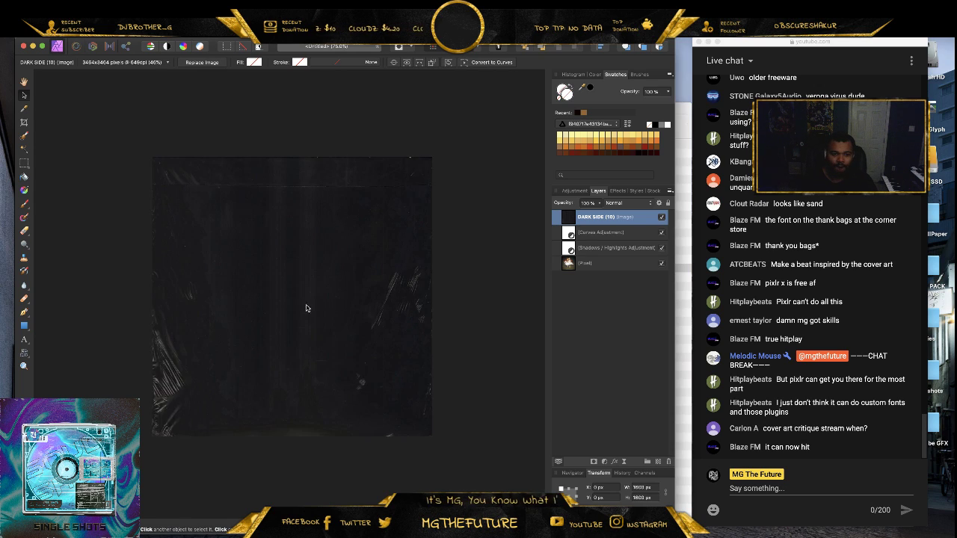
- Set the texture layer's blend mode to Screen and deselect it
{"action": "left_click", "coordinate": [622, 205]}
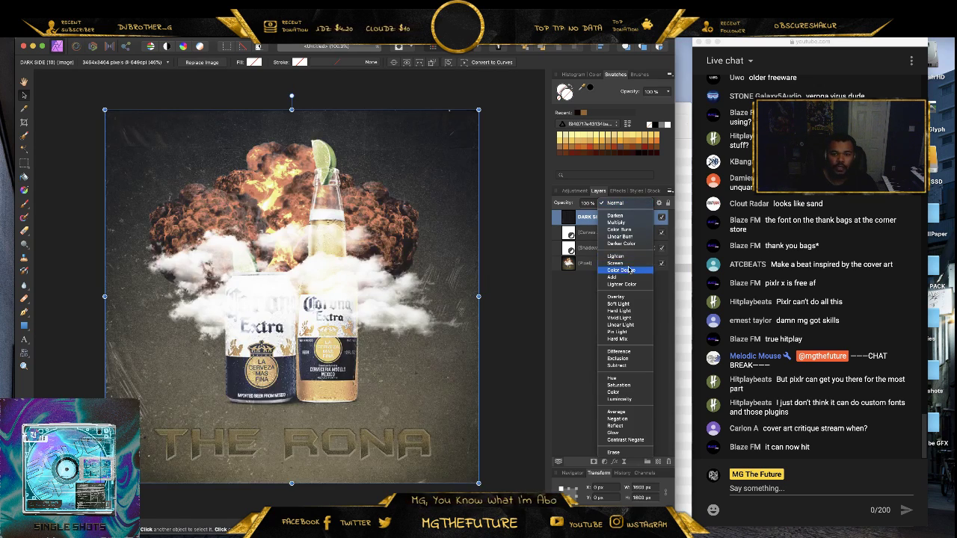
{"action": "left_click", "coordinate": [616, 264]}
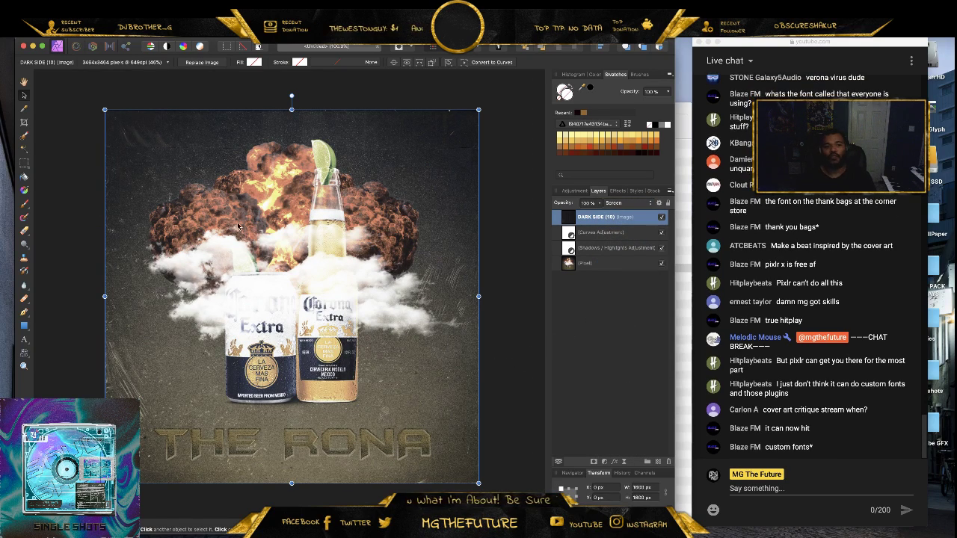
{"action": "left_click", "coordinate": [514, 322]}
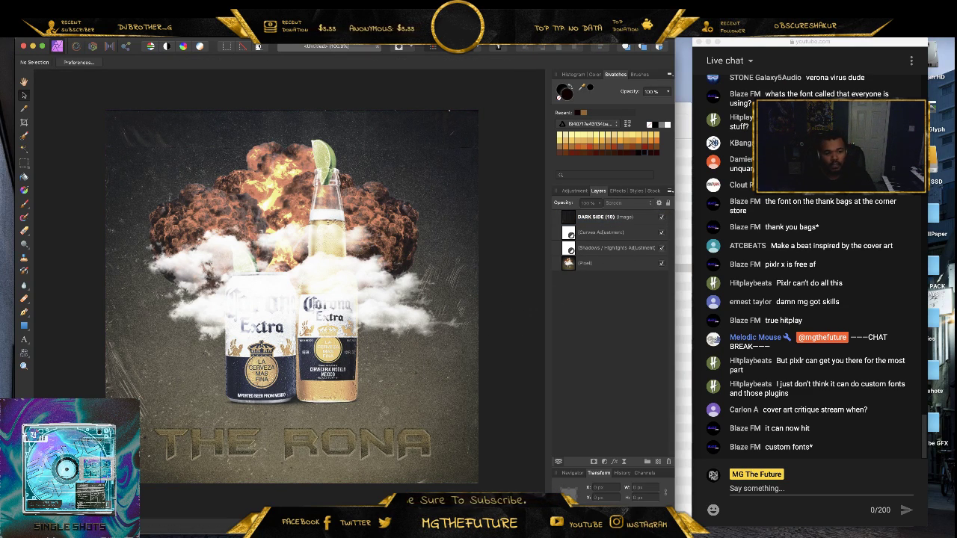
{"action": "key", "text": "super+Tab"}
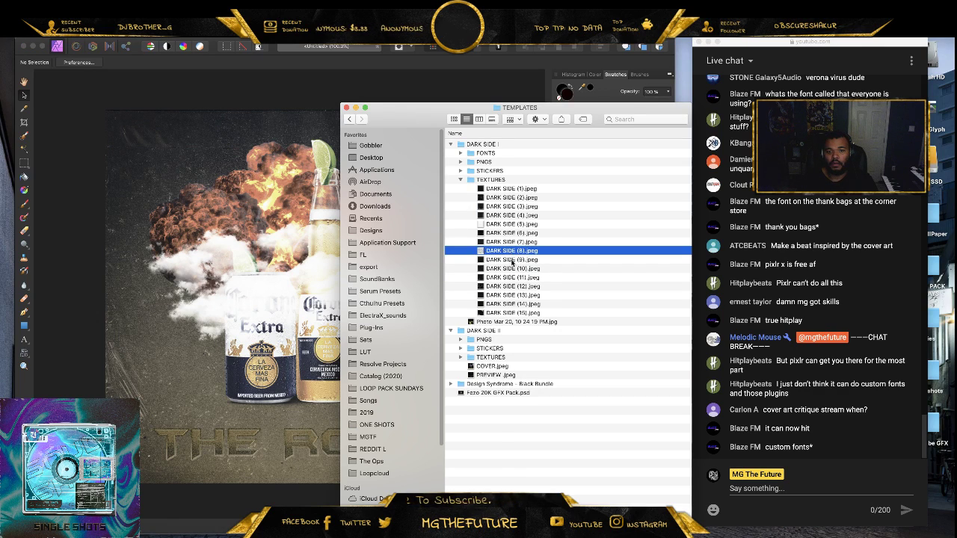
- Quick Look back through the textures to DARK SIDE (4) and drag it onto the cover
{"action": "left_click", "coordinate": [529, 259]}
{"action": "key", "text": "space"}
{"action": "key", "text": "Up"}
{"action": "key", "text": "Up"}
{"action": "key", "text": "Up"}
{"action": "key", "text": "Up"}
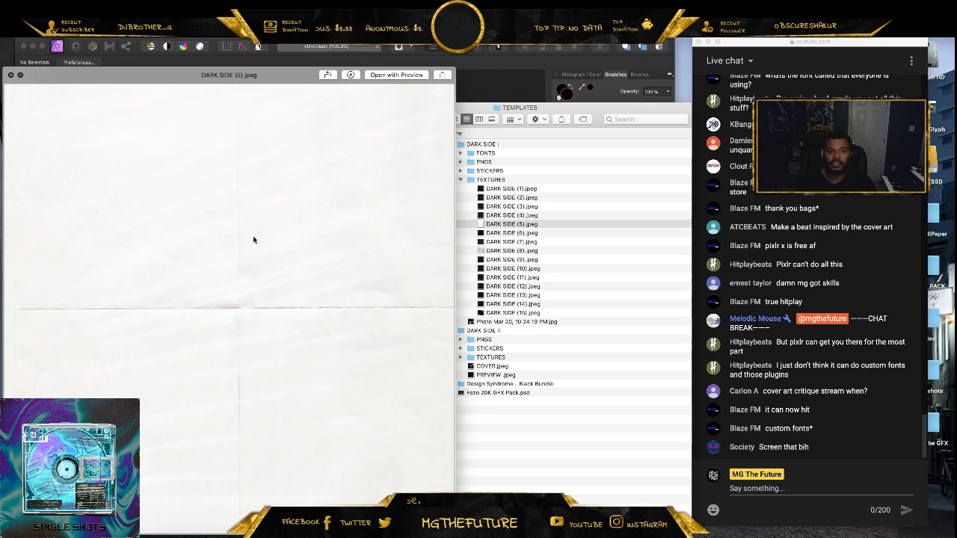
{"action": "key", "text": "Up"}
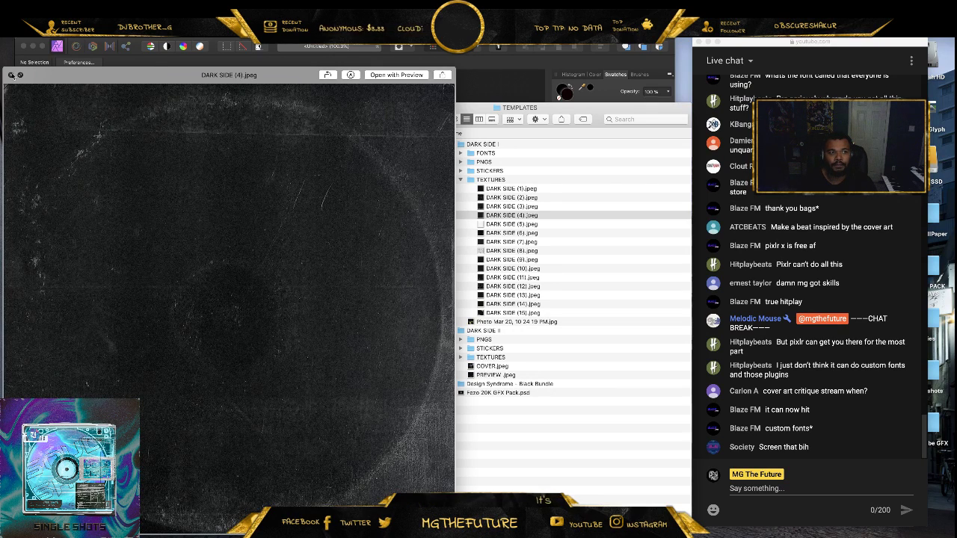
{"action": "left_click", "coordinate": [10, 75]}
{"action": "left_click_drag", "start_coordinate": [508, 216], "coordinate": [253, 199]}
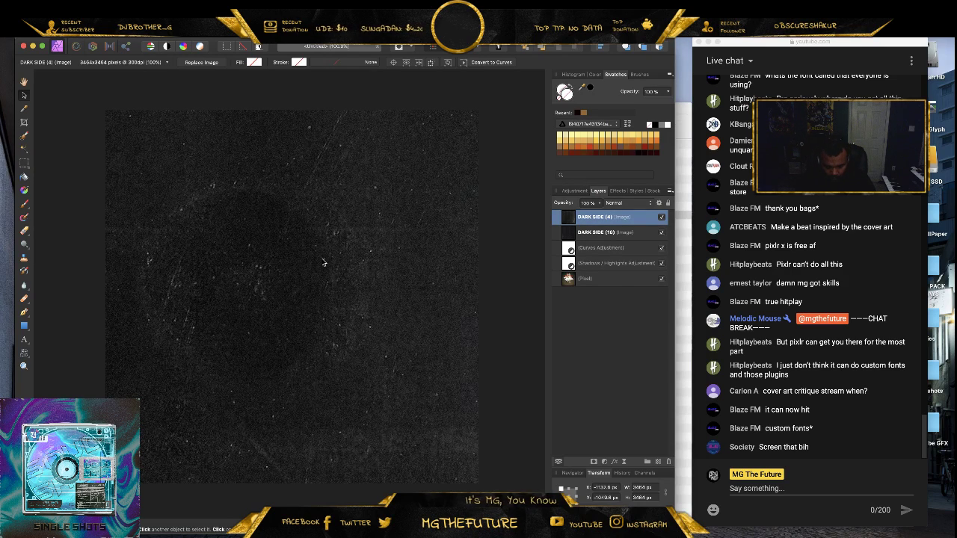
- Align the DARK SIDE (4) texture to X 0/Y 0 and scale it to 1600 px
{"action": "scroll", "coordinate": [324, 263], "scroll_direction": "down", "scroll_amount": 5}
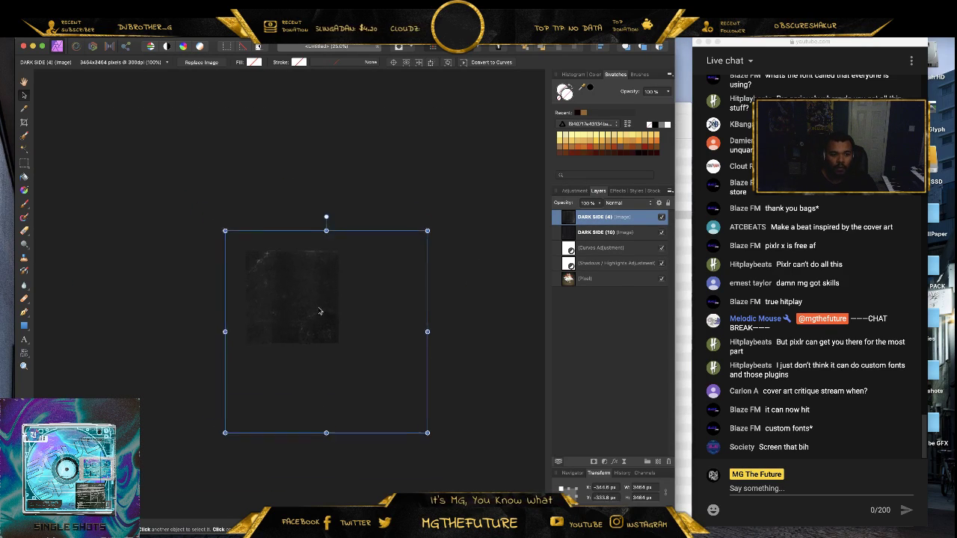
{"action": "left_click_drag", "start_coordinate": [320, 311], "coordinate": [337, 331]}
{"action": "left_click_drag", "start_coordinate": [454, 455], "coordinate": [342, 346]}
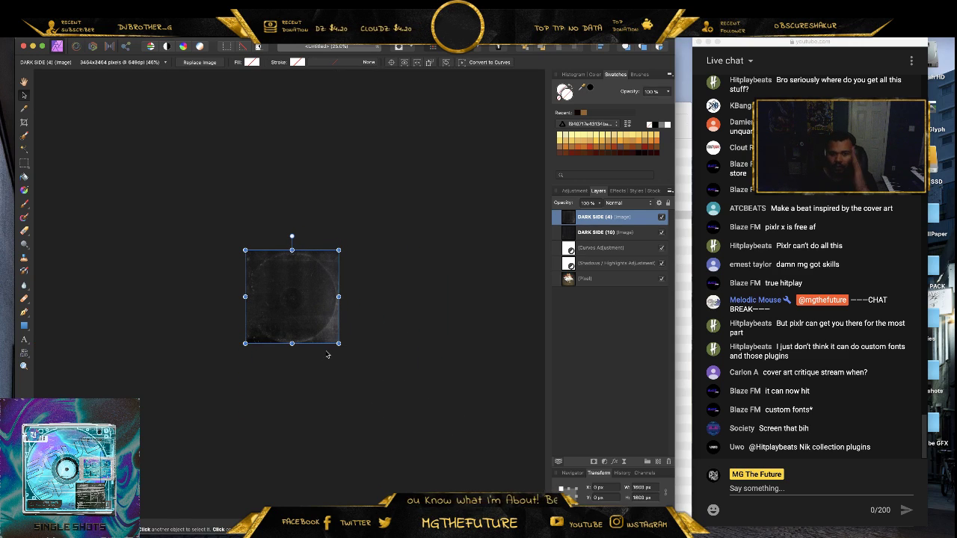
{"action": "left_click", "coordinate": [621, 202]}
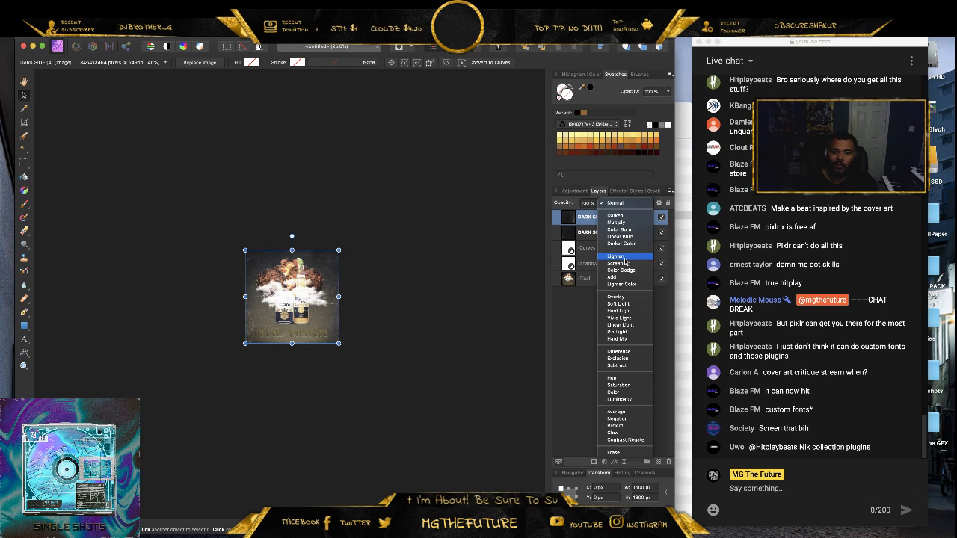
{"action": "left_click", "coordinate": [374, 345]}
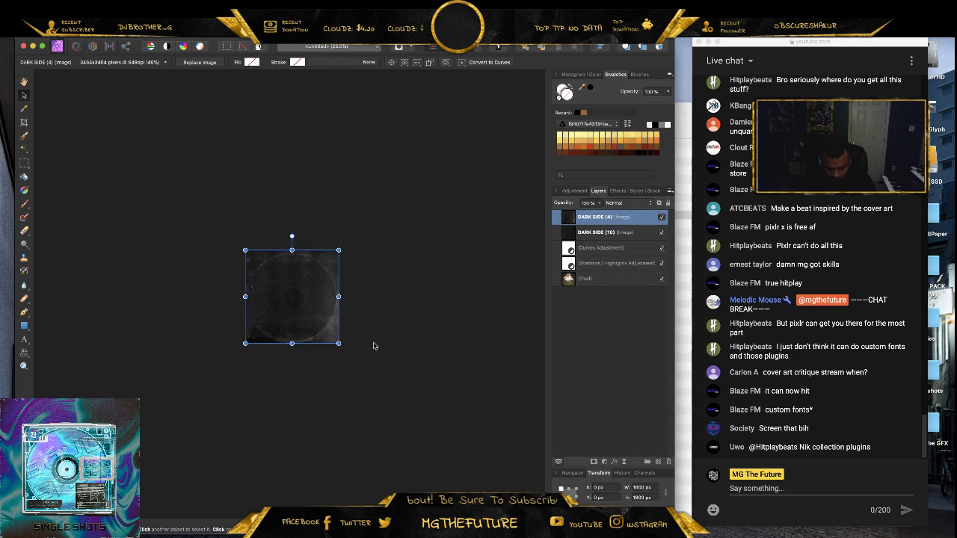
{"action": "key", "text": "super+1"}
- Blend DARK SIDE (4) in Screen at 43% opacity and move it below DARK SIDE (10)
{"action": "left_click", "coordinate": [619, 205]}
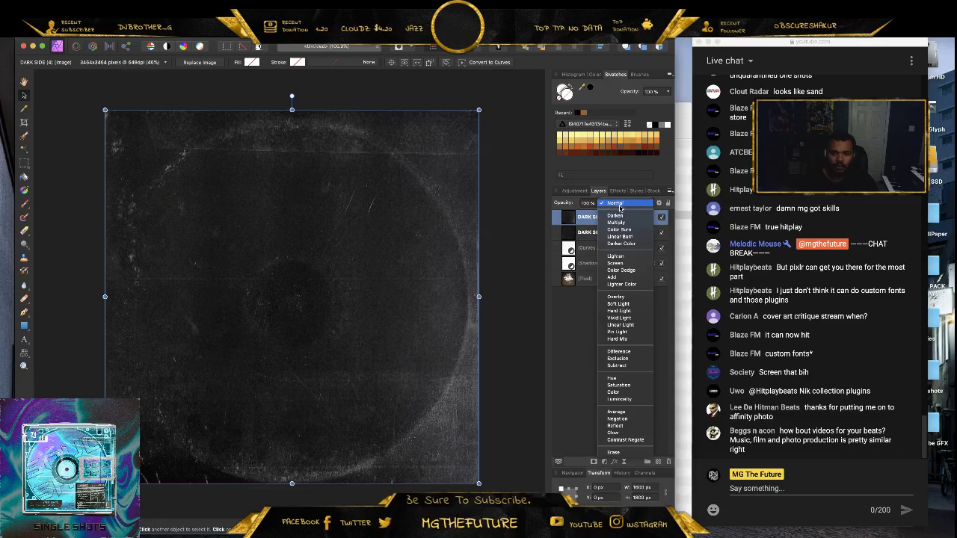
{"action": "left_click", "coordinate": [621, 266]}
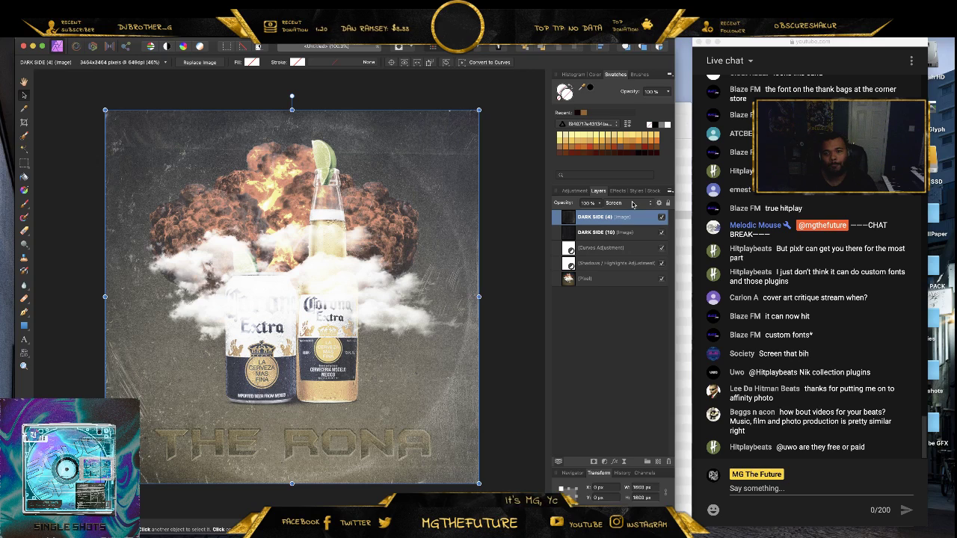
{"action": "left_click", "coordinate": [600, 203]}
{"action": "left_click_drag", "start_coordinate": [598, 214], "coordinate": [554, 220]}
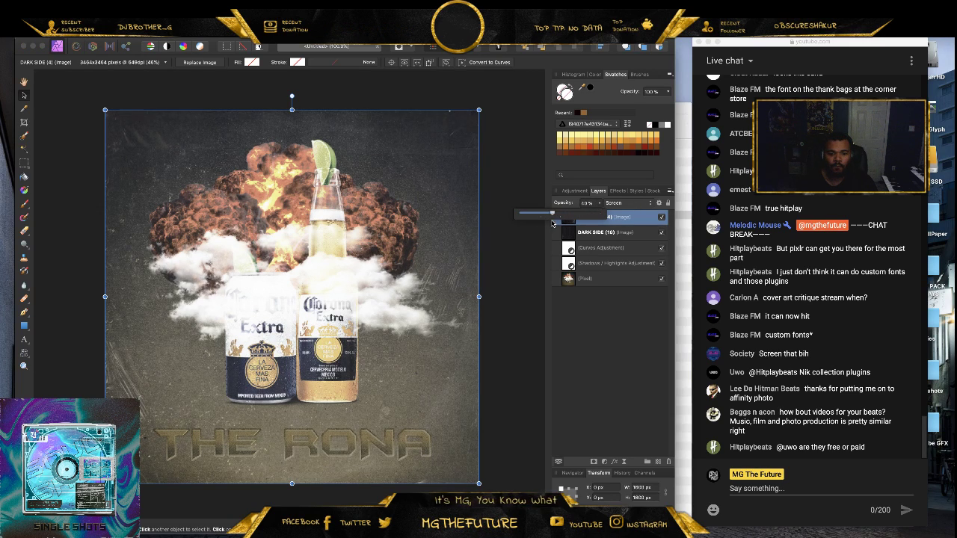
{"action": "left_click", "coordinate": [567, 217]}
{"action": "left_click_drag", "start_coordinate": [567, 217], "coordinate": [572, 241]}
{"action": "left_click", "coordinate": [515, 294]}
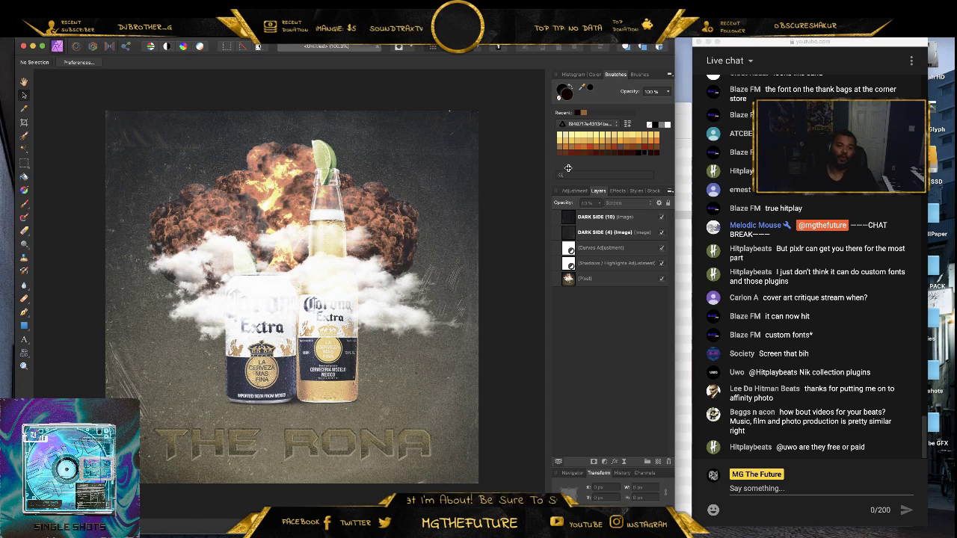
- Find MG The Sticker.png under Designs > One Shots Cover and drag it onto the cover
{"action": "key", "text": "super+Tab"}
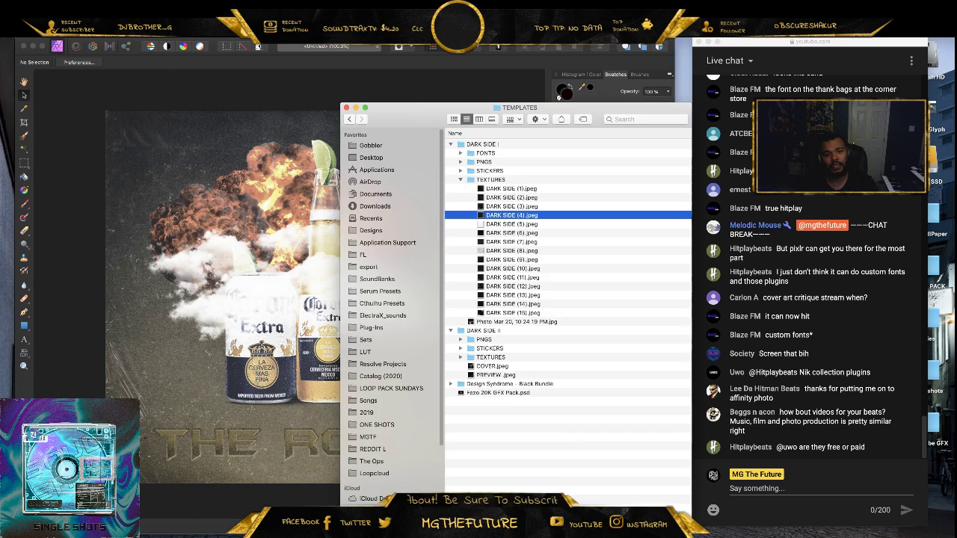
{"action": "left_click", "coordinate": [450, 143]}
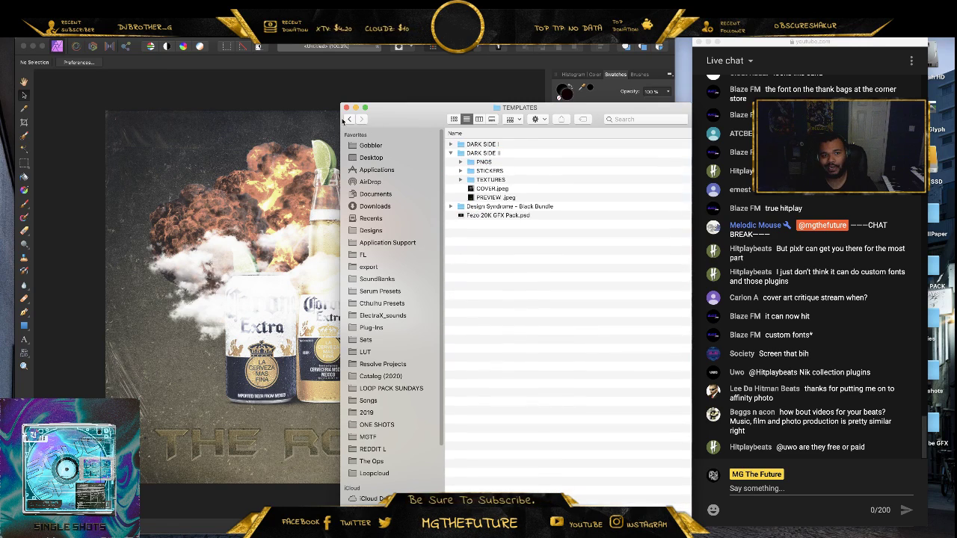
{"action": "left_click", "coordinate": [348, 120]}
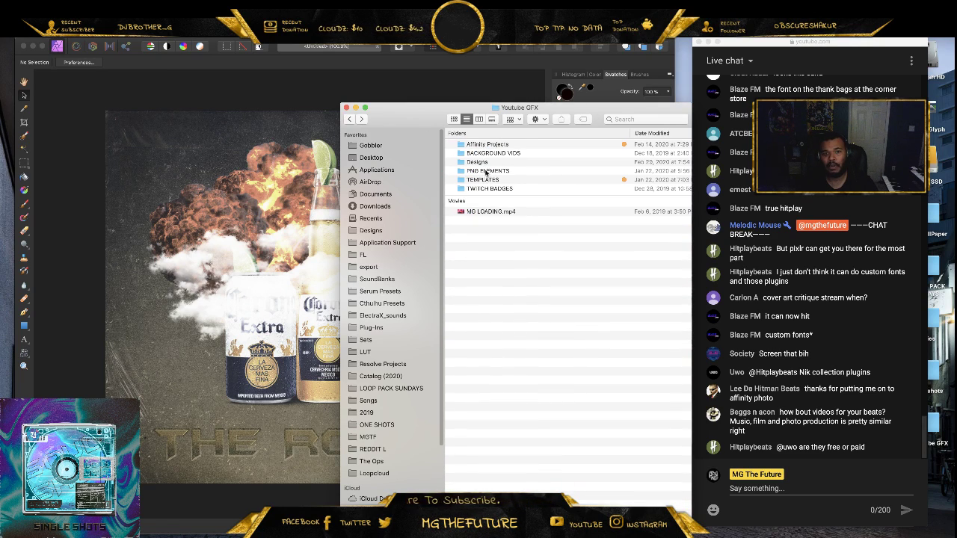
{"action": "double_click", "coordinate": [480, 161]}
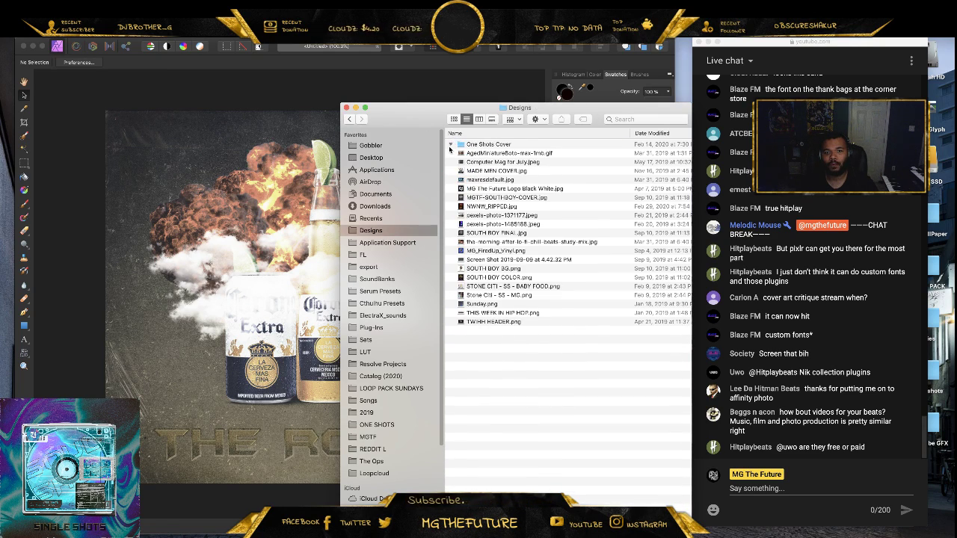
{"action": "left_click", "coordinate": [450, 144]}
{"action": "left_click_drag", "start_coordinate": [505, 171], "coordinate": [190, 230]}
{"action": "left_click_drag", "start_coordinate": [121, 328], "coordinate": [380, 287]}
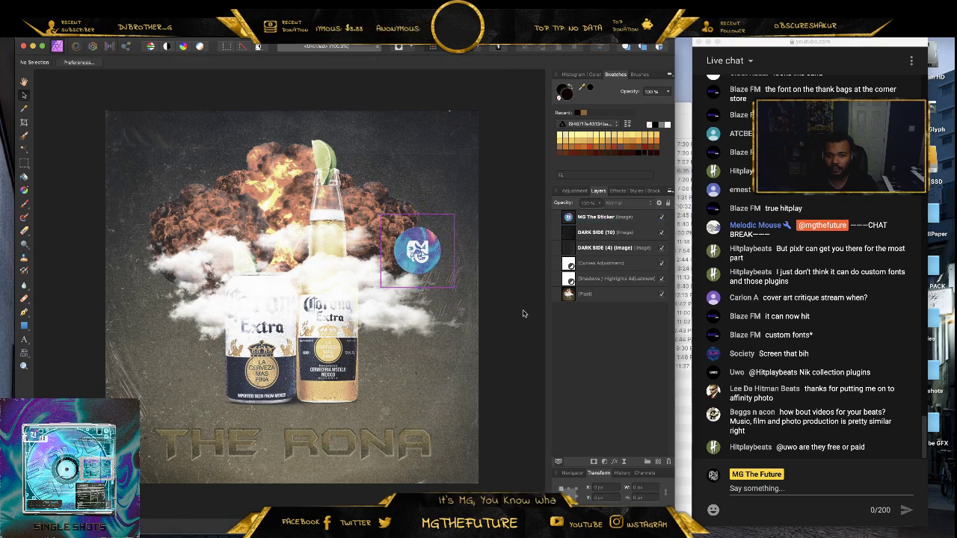
- Move the MG sticker into the top-left corner and shrink it to about 247 px
{"action": "left_click_drag", "start_coordinate": [418, 258], "coordinate": [149, 155]}
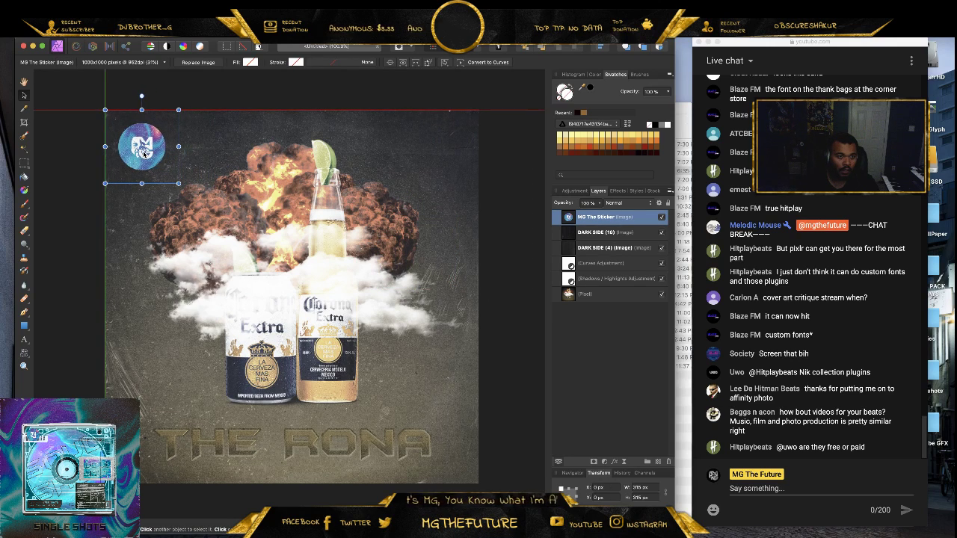
{"action": "left_click_drag", "start_coordinate": [109, 183], "coordinate": [143, 153]}
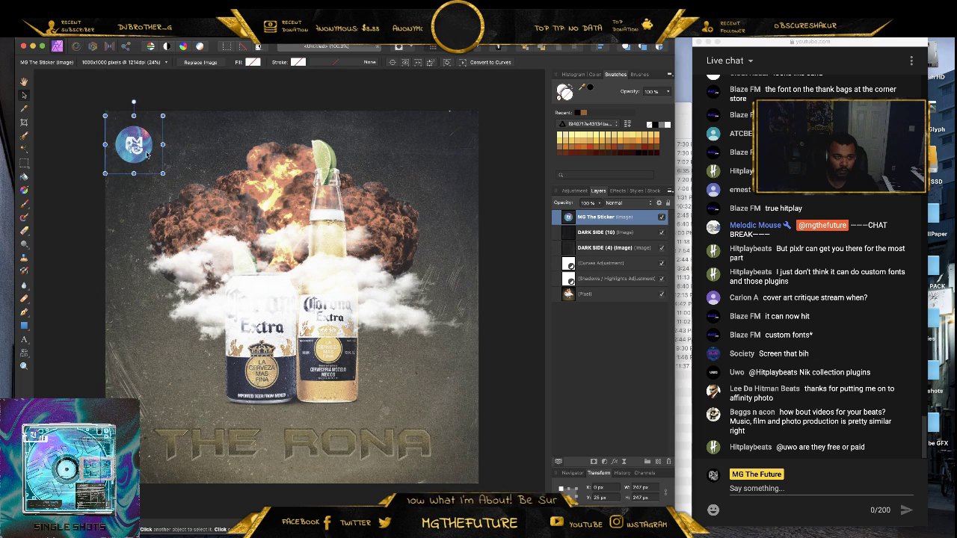
{"action": "left_click", "coordinate": [374, 175]}
{"action": "left_click", "coordinate": [521, 356]}
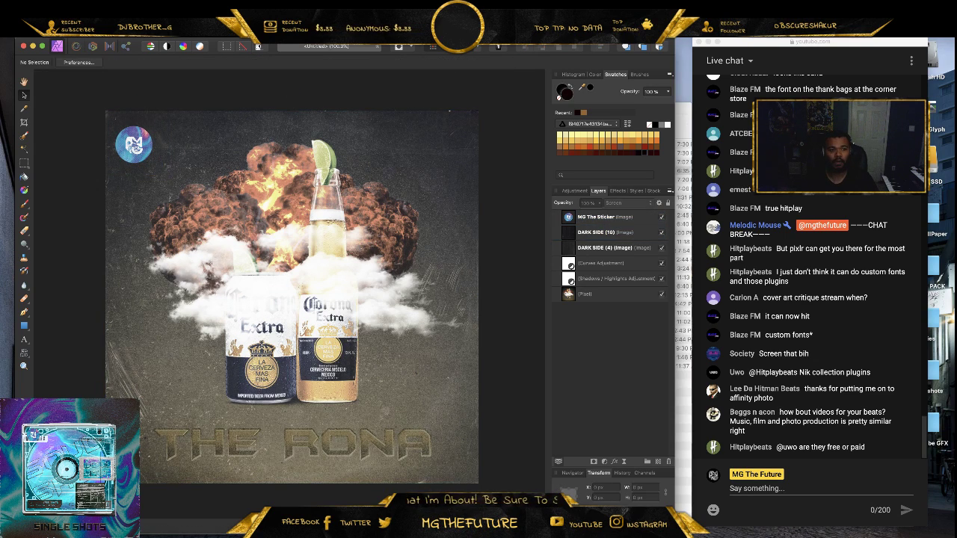
{"action": "key", "text": "super+Tab"}
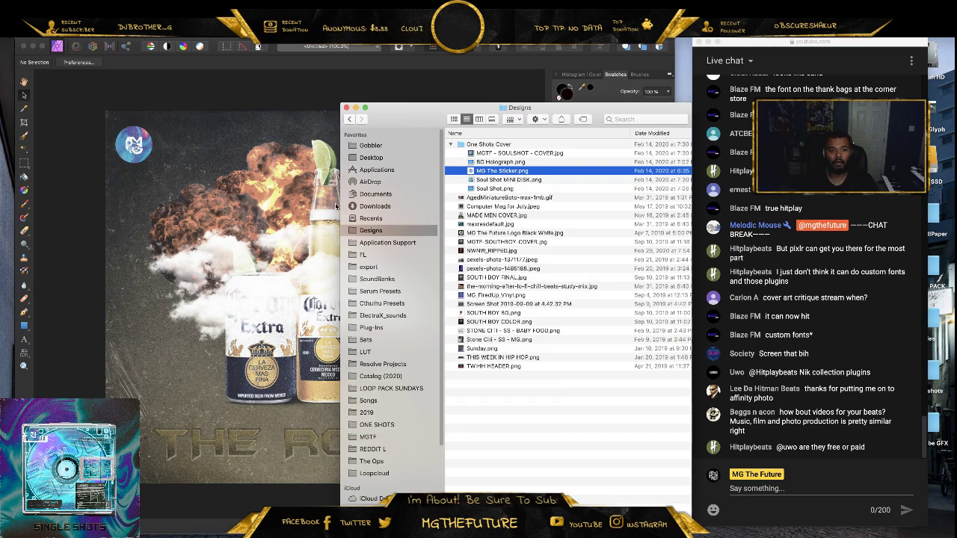
- Navigate from Youtube GFX to TEMPLATES > DARK SIDE II > STICKERS
{"action": "left_click", "coordinate": [349, 119]}
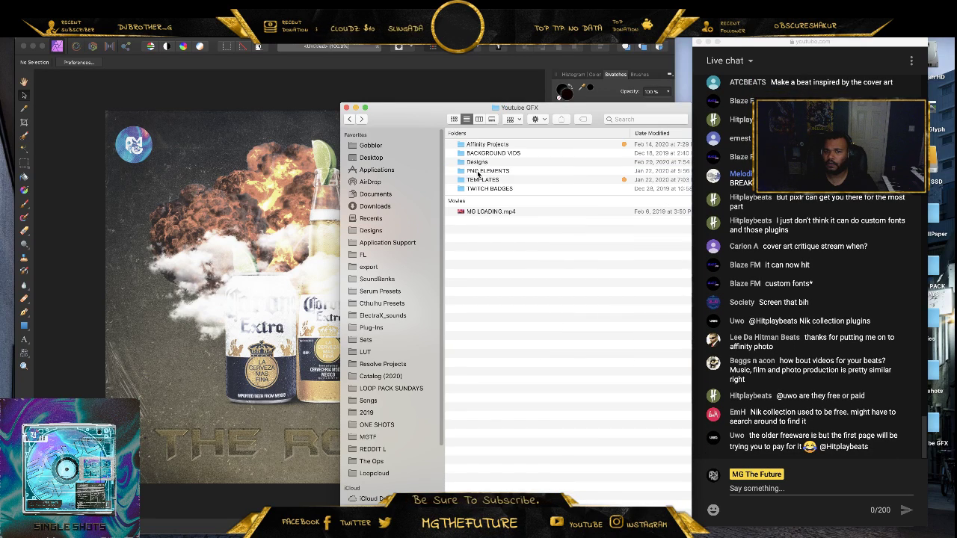
{"action": "left_click", "coordinate": [482, 171]}
{"action": "double_click", "coordinate": [477, 161]}
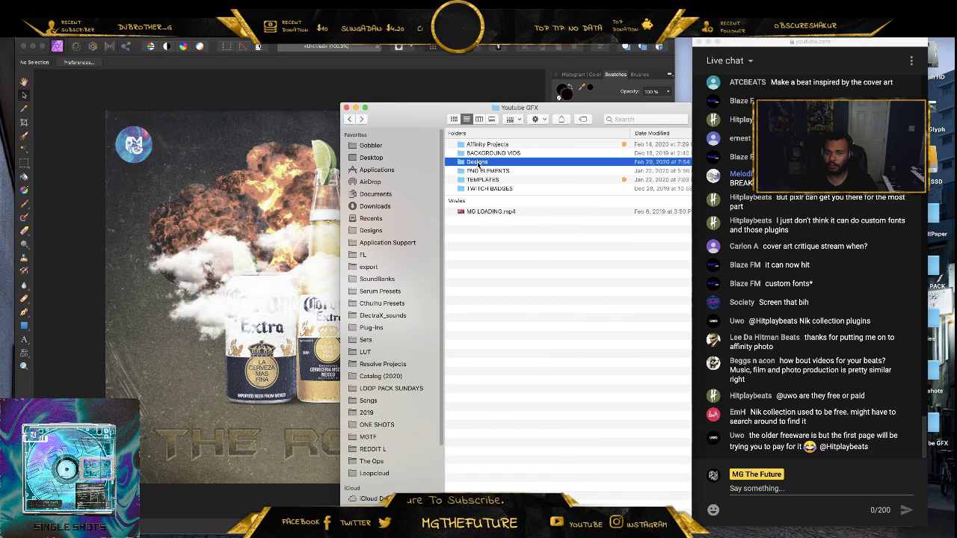
{"action": "left_click", "coordinate": [349, 119]}
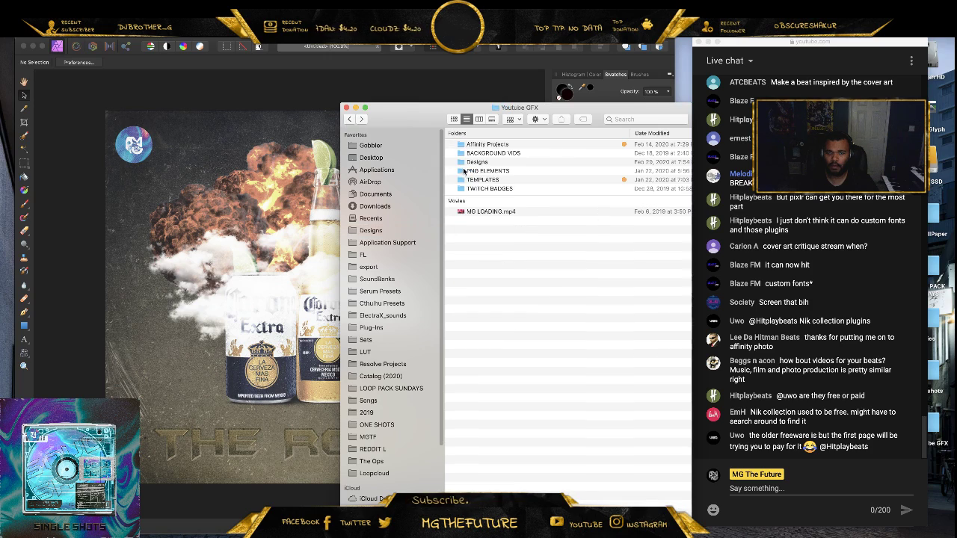
{"action": "double_click", "coordinate": [485, 181]}
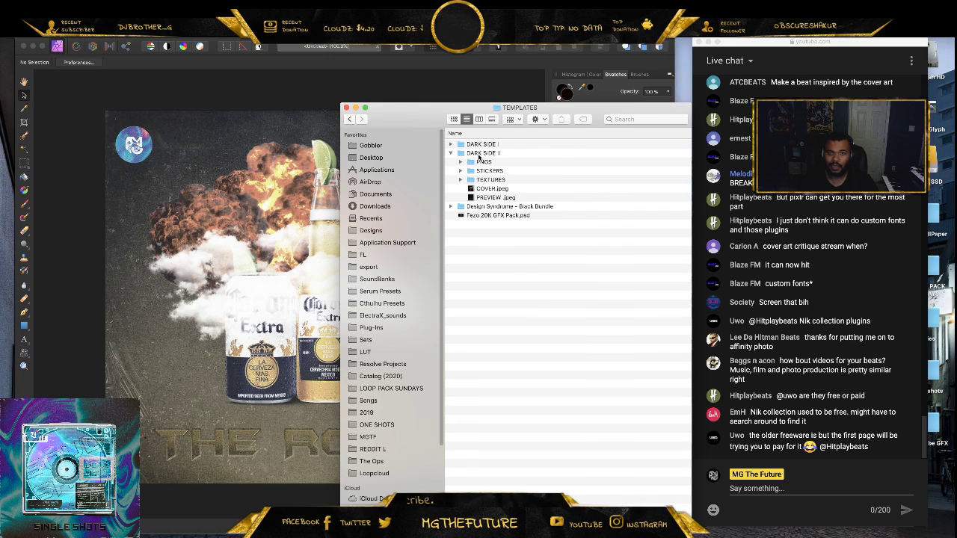
{"action": "double_click", "coordinate": [478, 167]}
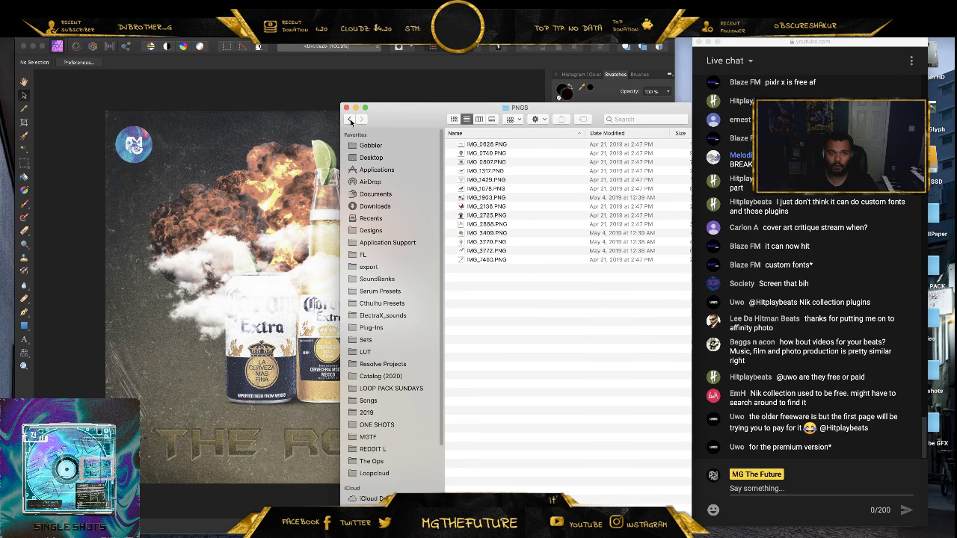
{"action": "left_click", "coordinate": [349, 119]}
{"action": "left_click", "coordinate": [476, 172]}
{"action": "double_click", "coordinate": [475, 171]}
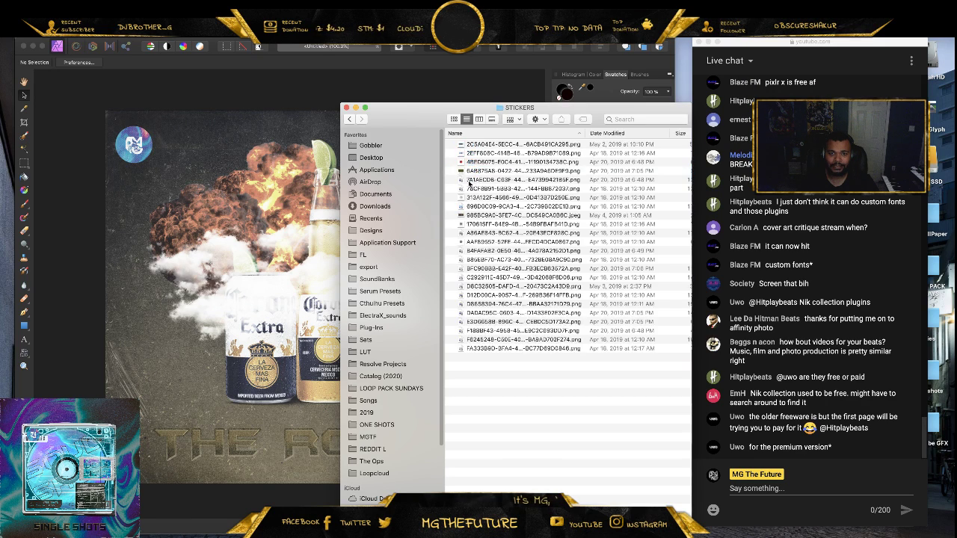
- Quick Look through the sticker images (doves, QR code, globe, barcode) and pick the barcode sticker
{"action": "left_click", "coordinate": [479, 146]}
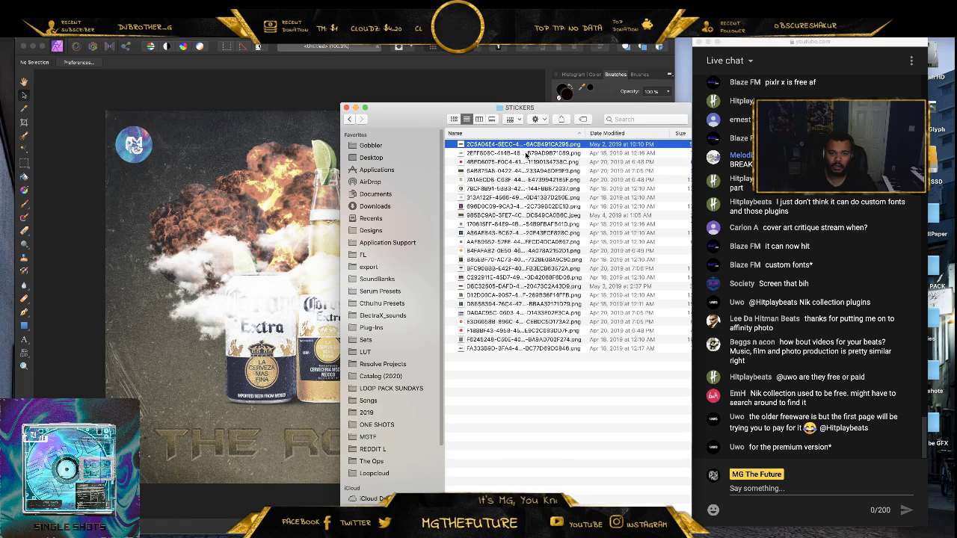
{"action": "key", "text": "space"}
{"action": "key", "text": "Down"}
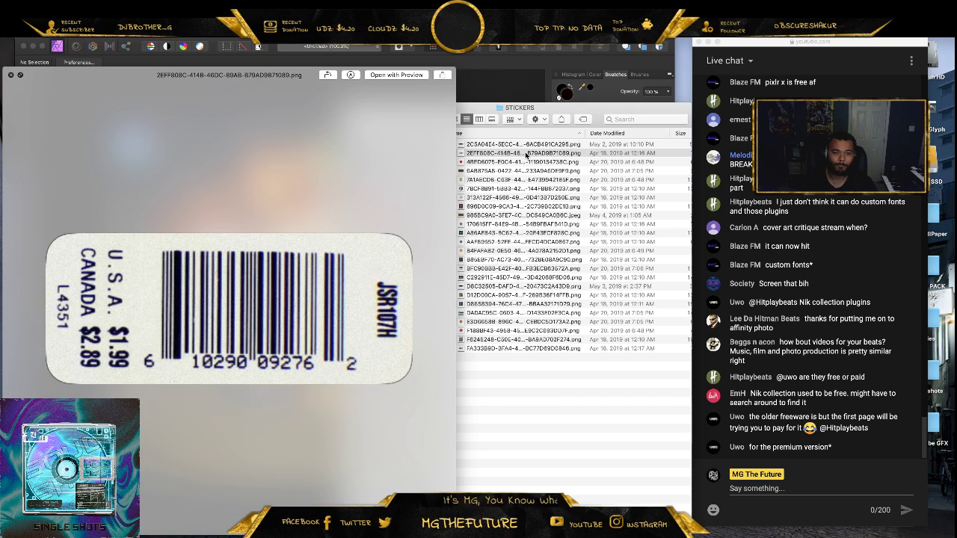
{"action": "key", "text": "Down"}
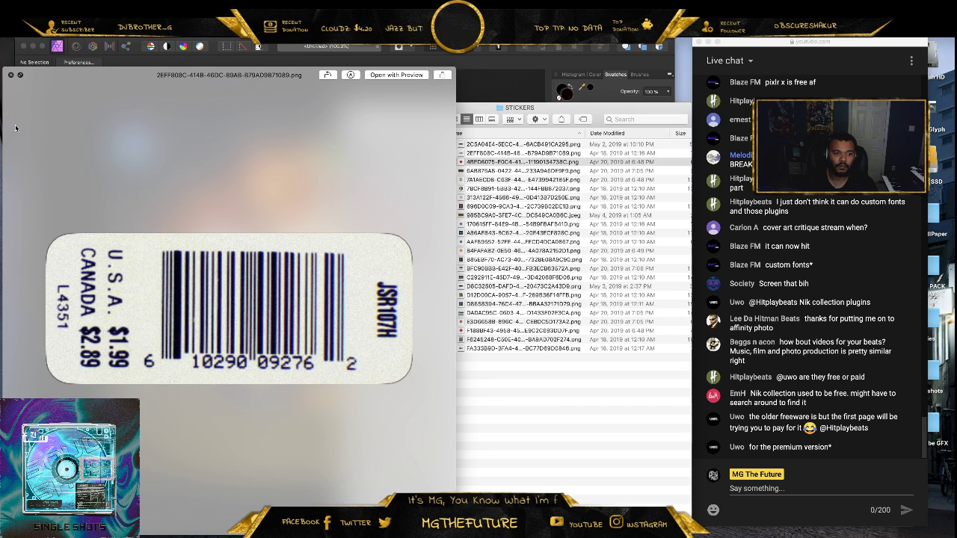
{"action": "key", "text": "Down"}
{"action": "key", "text": "Down"}
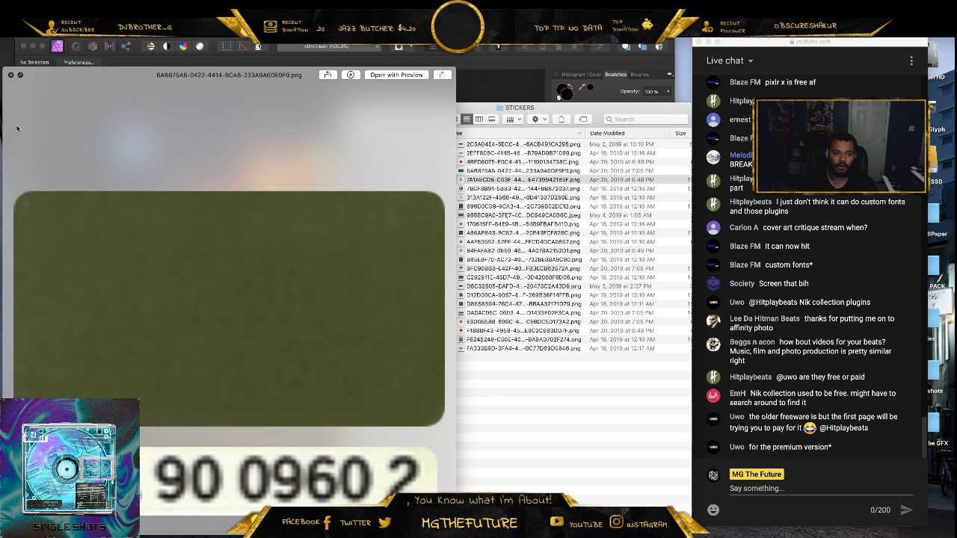
{"action": "key", "text": "Down"}
{"action": "key", "text": "Down"}
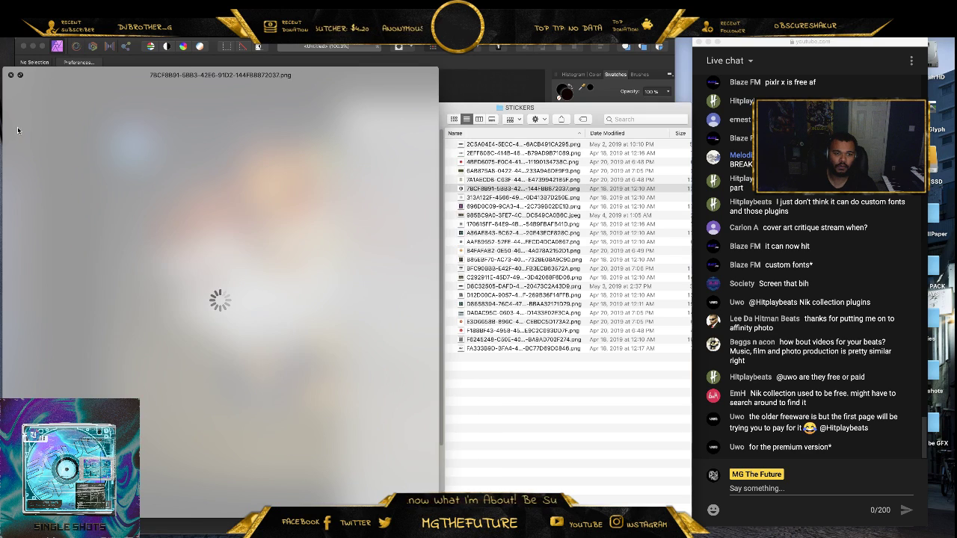
{"action": "key", "text": "Down"}
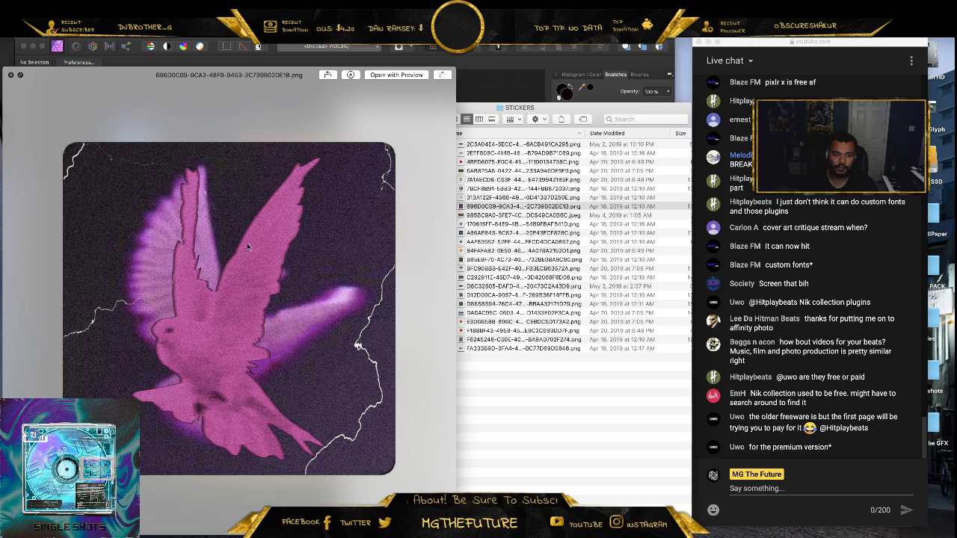
{"action": "key", "text": "Down"}
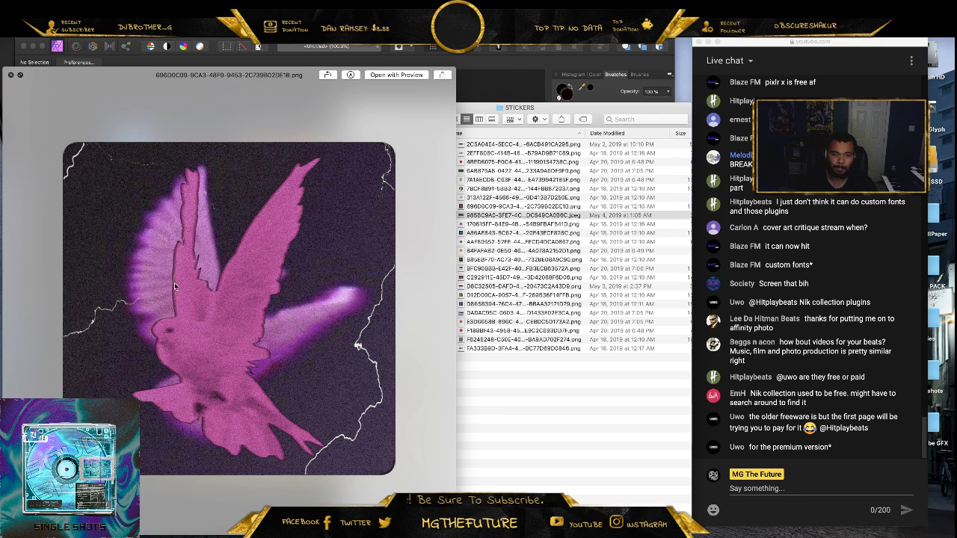
{"action": "key", "text": "Down"}
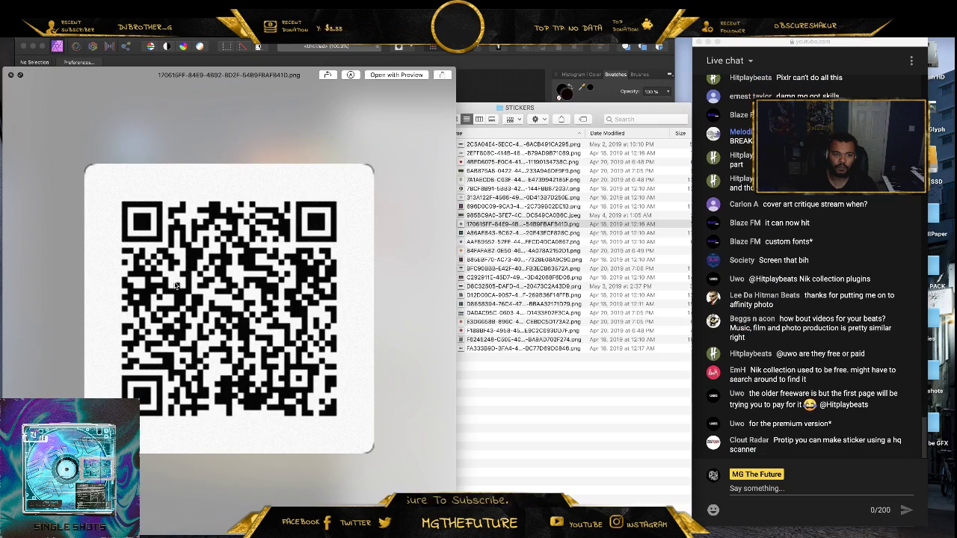
{"action": "key", "text": "Down"}
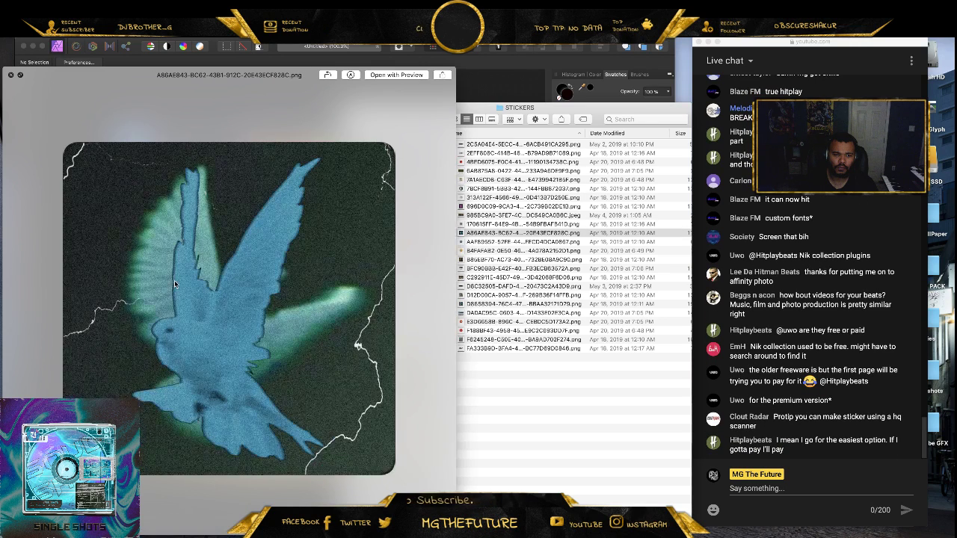
{"action": "key", "text": "Down"}
{"action": "key", "text": "Down"}
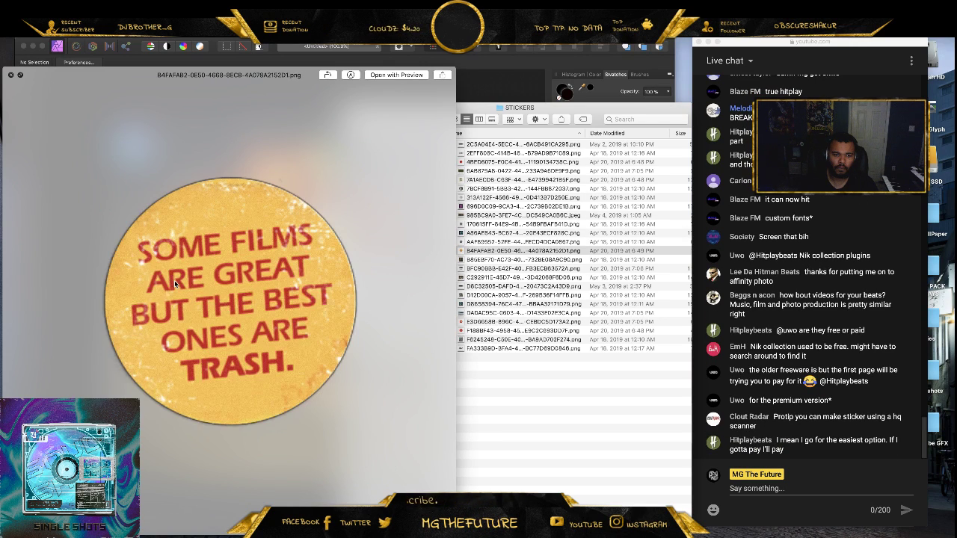
{"action": "key", "text": "Down"}
{"action": "key", "text": "Down"}
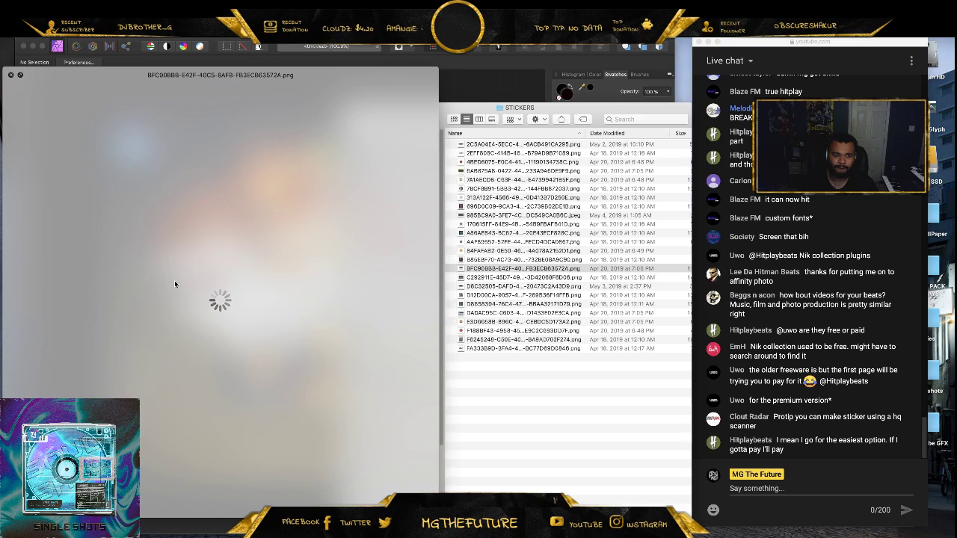
{"action": "key", "text": "Down"}
{"action": "key", "text": "Down"}
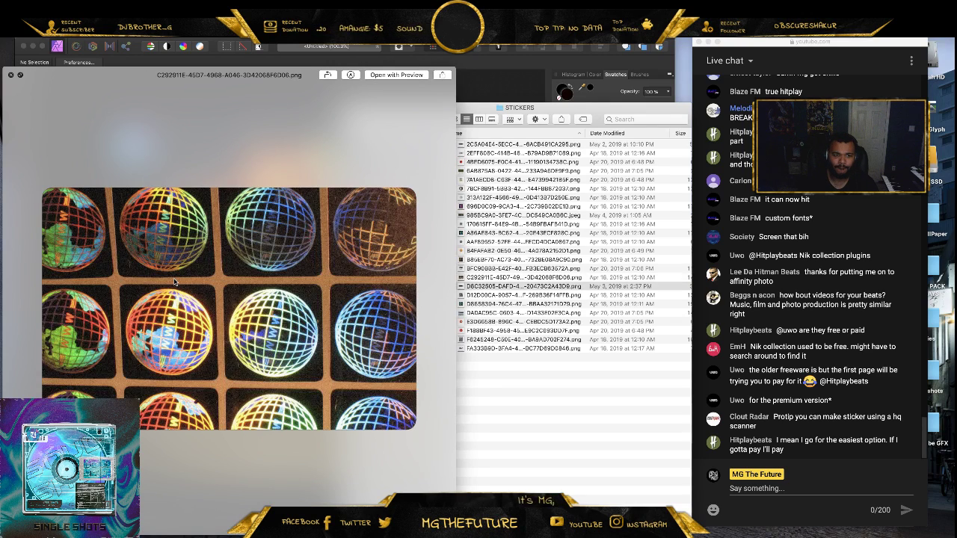
{"action": "left_click", "coordinate": [9, 75]}
- Place the barcode sticker on the cover at about 359 px in the top-right corner
{"action": "left_click_drag", "start_coordinate": [523, 287], "coordinate": [208, 389]}
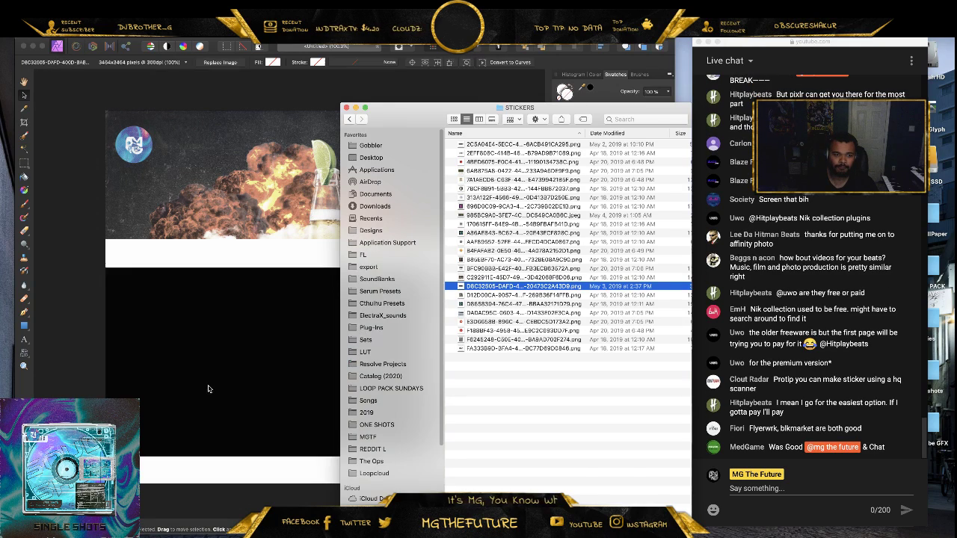
{"action": "left_click", "coordinate": [196, 337]}
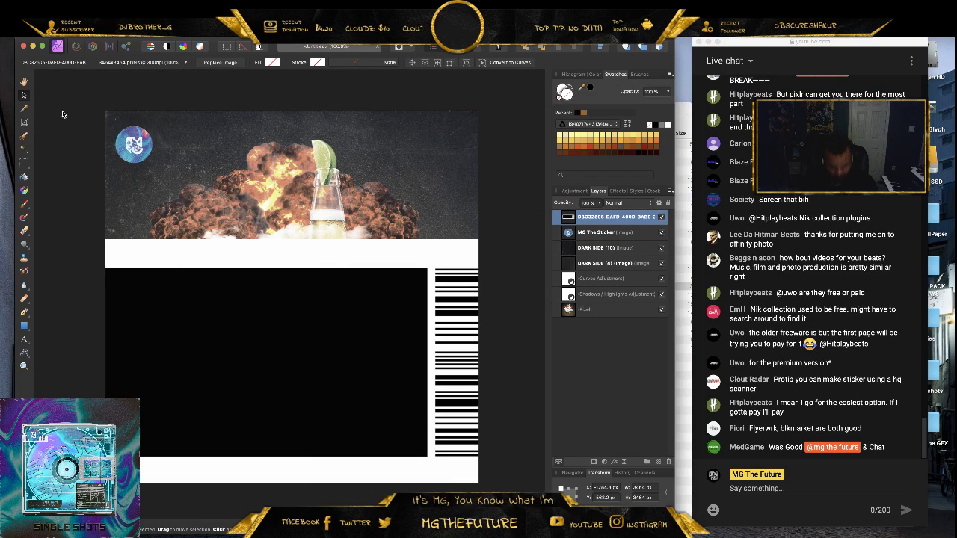
{"action": "key", "text": "super+minus"}
{"action": "key", "text": "super+minus"}
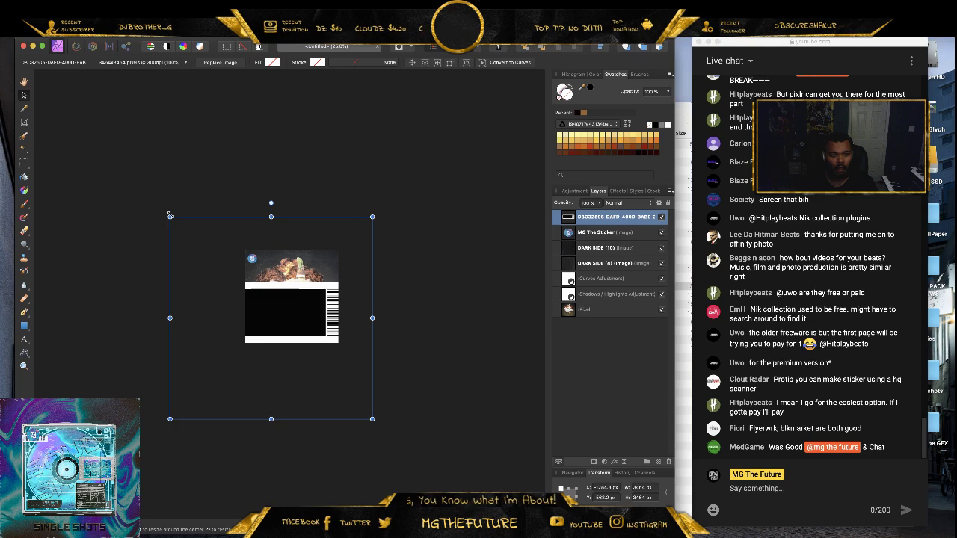
{"action": "left_click_drag", "start_coordinate": [171, 216], "coordinate": [305, 331]}
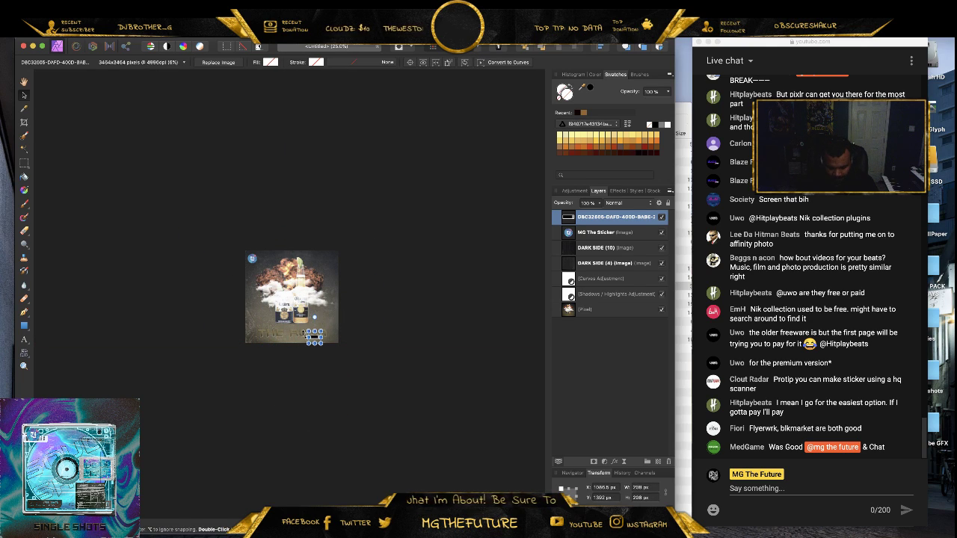
{"action": "key", "text": "super+1"}
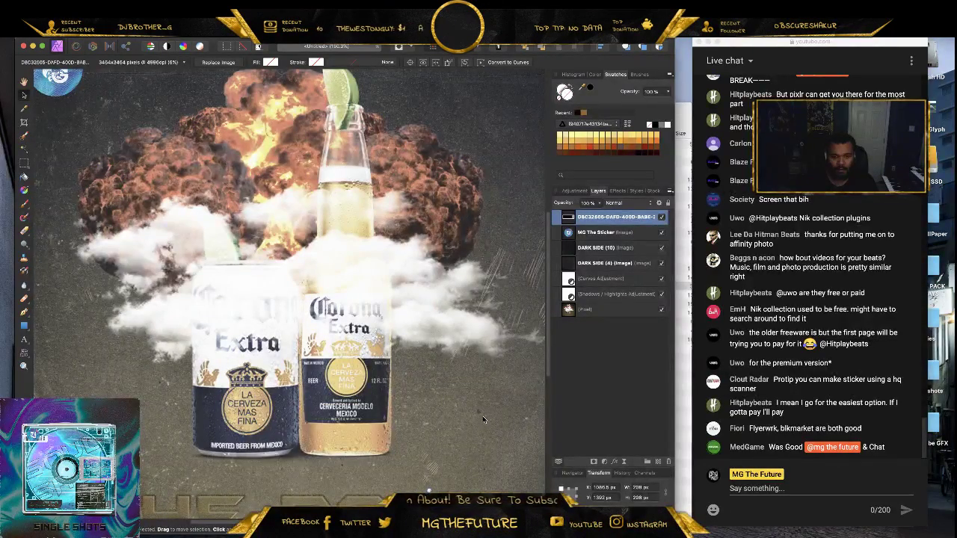
{"action": "key", "text": "super+0"}
{"action": "left_click_drag", "start_coordinate": [383, 457], "coordinate": [404, 101]}
{"action": "left_click_drag", "start_coordinate": [440, 139], "coordinate": [443, 464]}
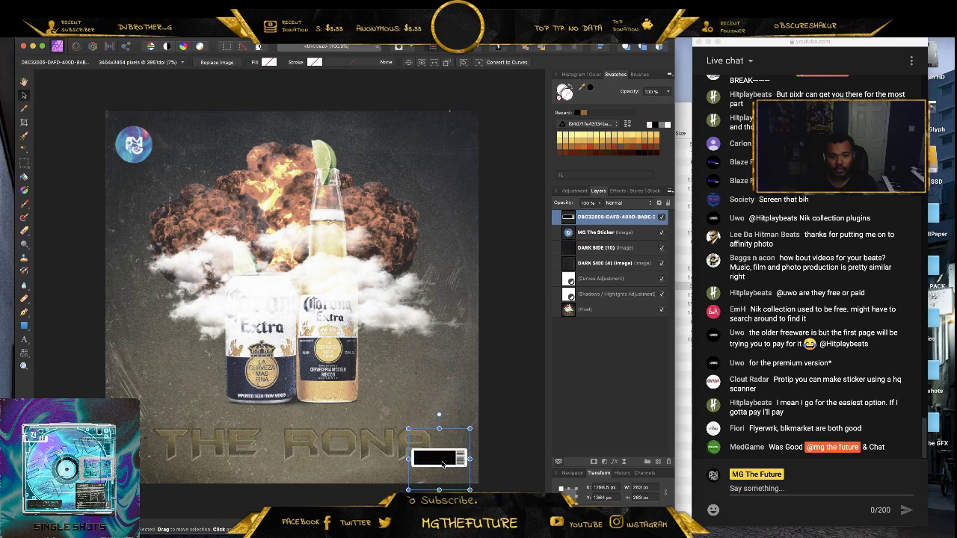
{"action": "left_click_drag", "start_coordinate": [408, 429], "coordinate": [386, 407]}
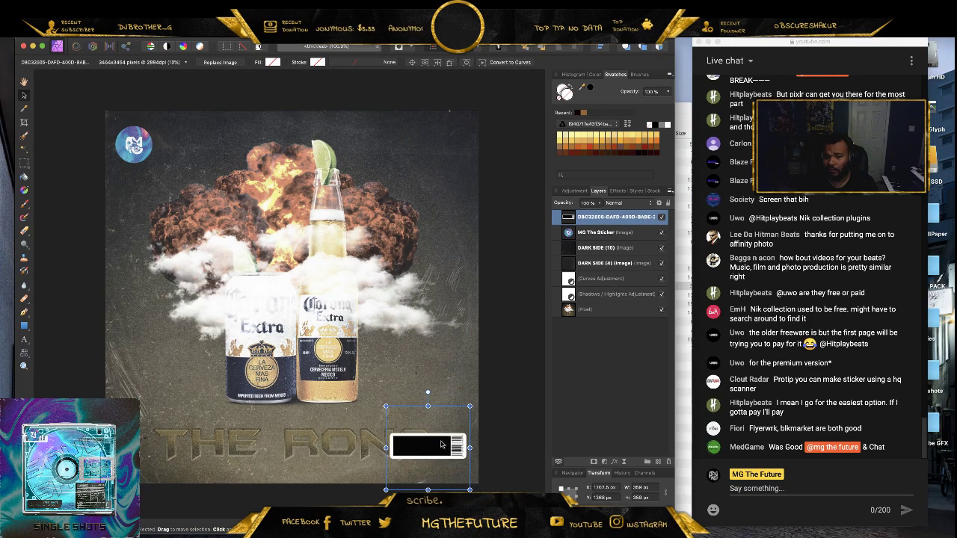
{"action": "left_click_drag", "start_coordinate": [441, 446], "coordinate": [444, 146]}
{"action": "left_click_drag", "start_coordinate": [442, 146], "coordinate": [443, 145]}
- Shrink the sticker from 359 to 284 px and nudge it into the corner
{"action": "left_click", "coordinate": [521, 255]}
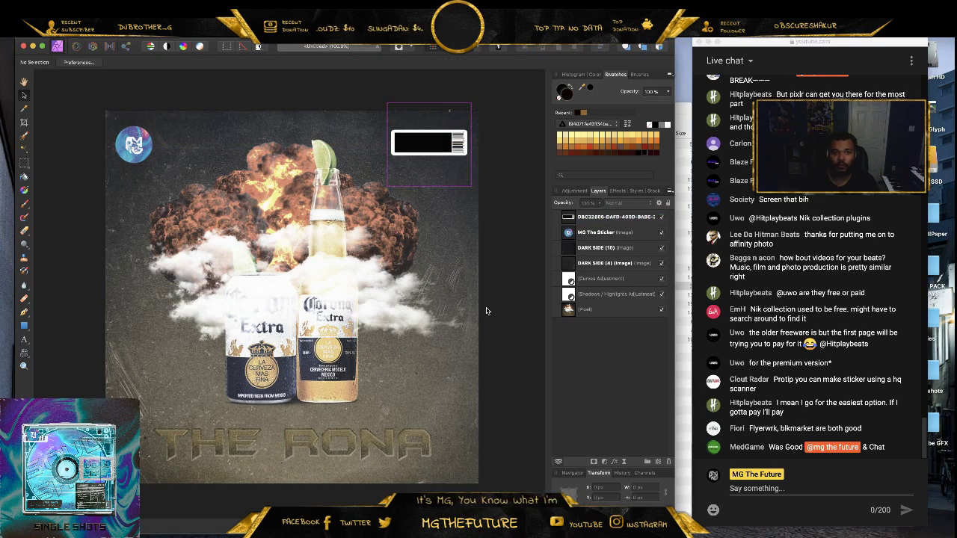
{"action": "left_click", "coordinate": [442, 146]}
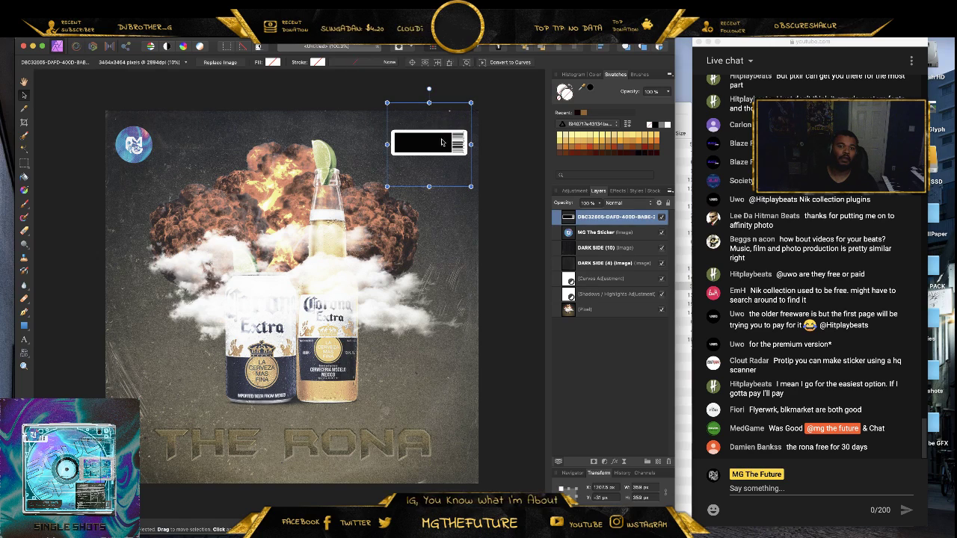
{"action": "left_click_drag", "start_coordinate": [396, 103], "coordinate": [416, 116]}
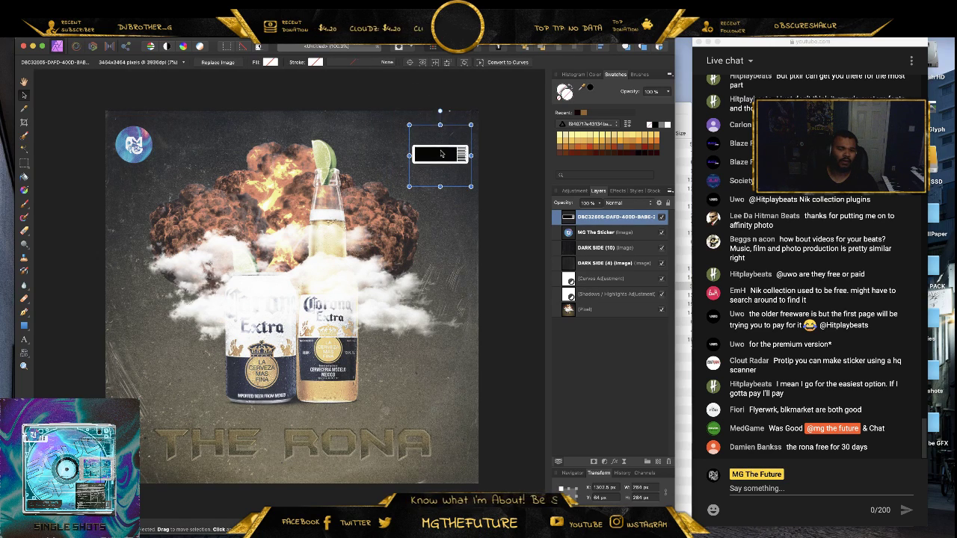
{"action": "left_click_drag", "start_coordinate": [443, 159], "coordinate": [440, 149]}
{"action": "left_click", "coordinate": [500, 232]}
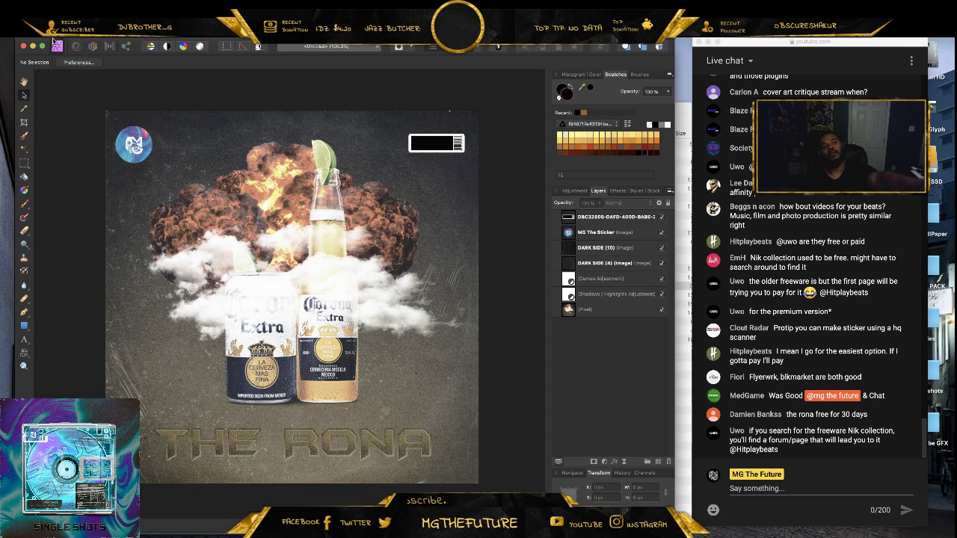
- Start a best-quality JPEG export of the cover, then cancel the save
{"action": "left_click", "coordinate": [85, 31]}
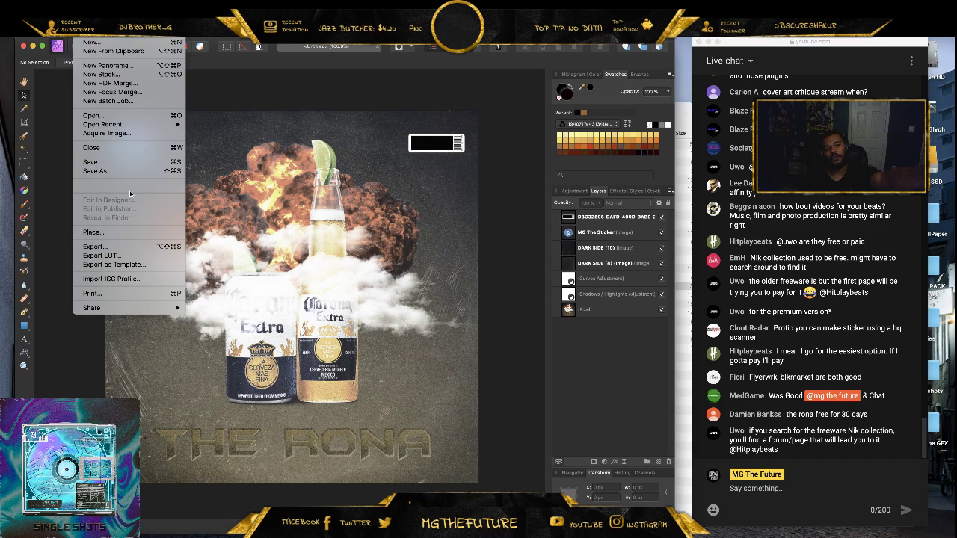
{"action": "left_click", "coordinate": [95, 246]}
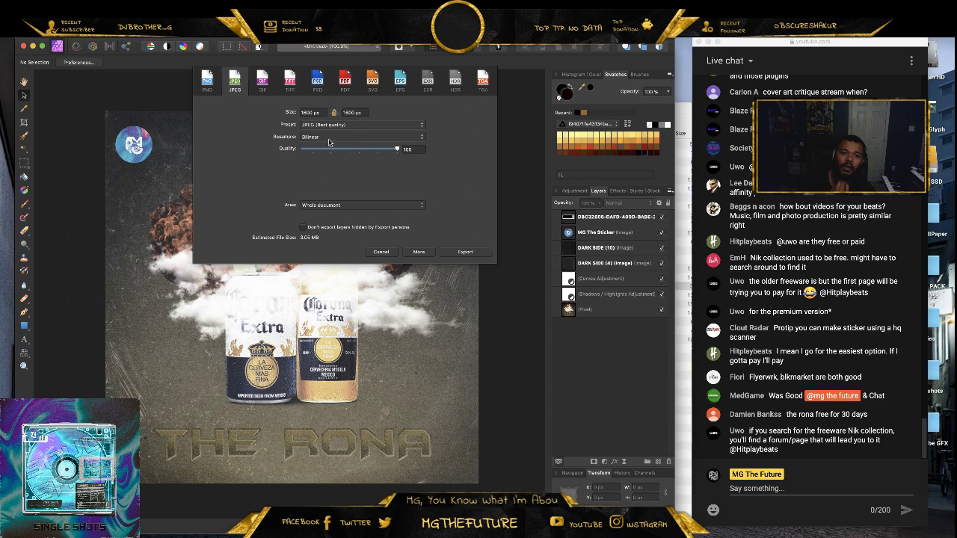
{"action": "left_click", "coordinate": [386, 126]}
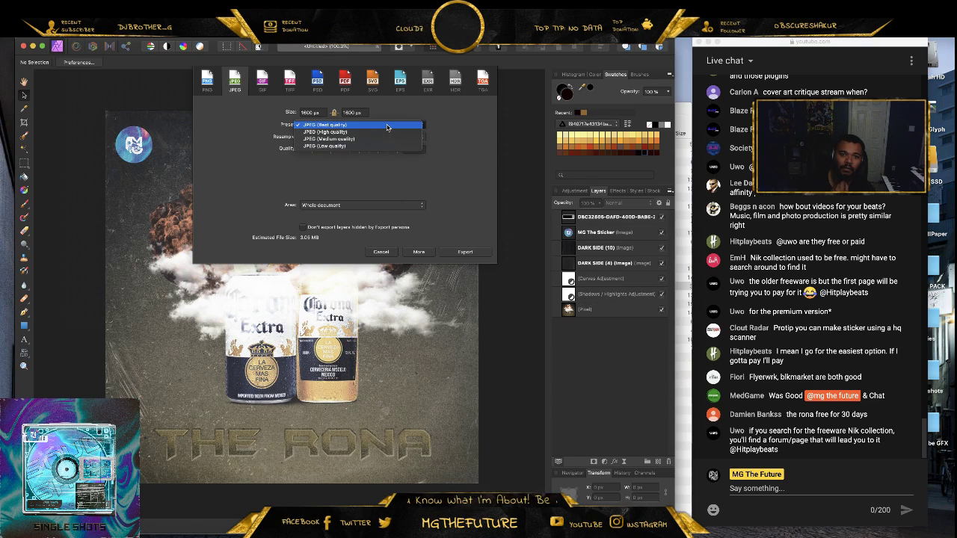
{"action": "left_click", "coordinate": [369, 125]}
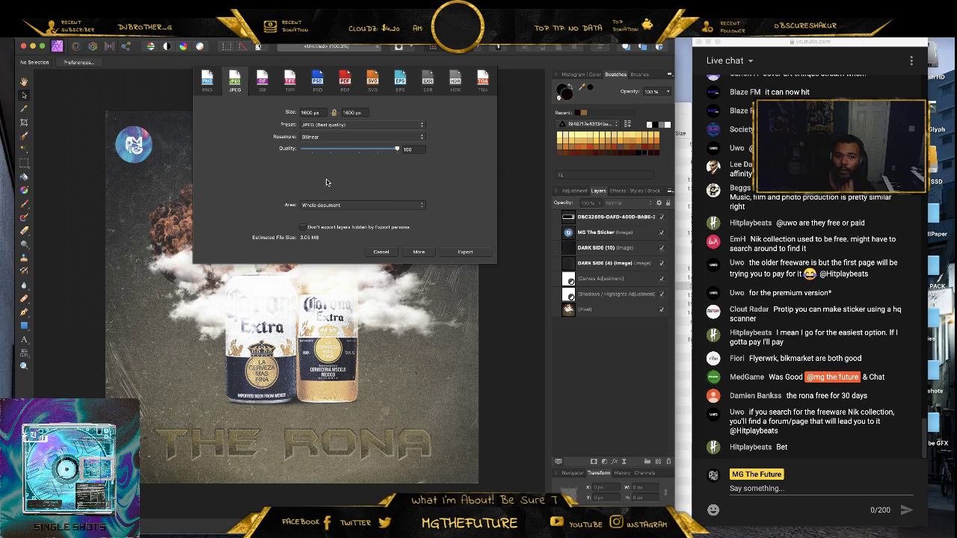
{"action": "left_click", "coordinate": [465, 252]}
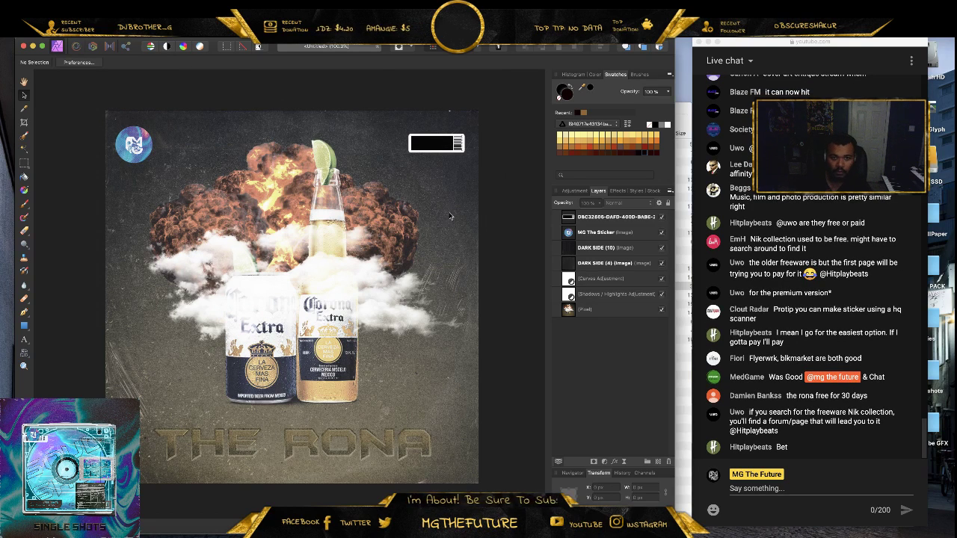
{"action": "left_click", "coordinate": [482, 264]}
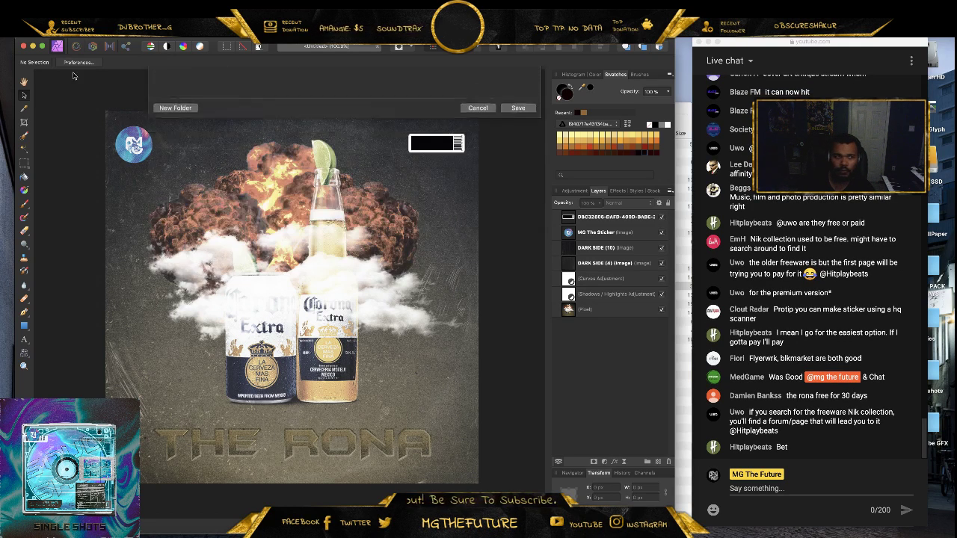
- Export the cover as a Bilinear-resampled PNG named 'THE RONA' on the Desktop
{"action": "left_click", "coordinate": [82, 9]}
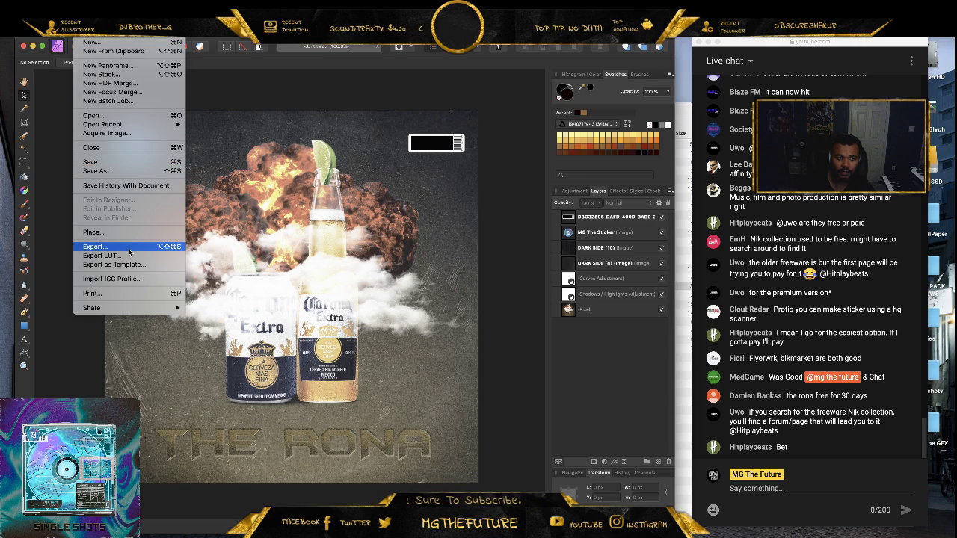
{"action": "left_click", "coordinate": [95, 246]}
{"action": "left_click", "coordinate": [213, 85]}
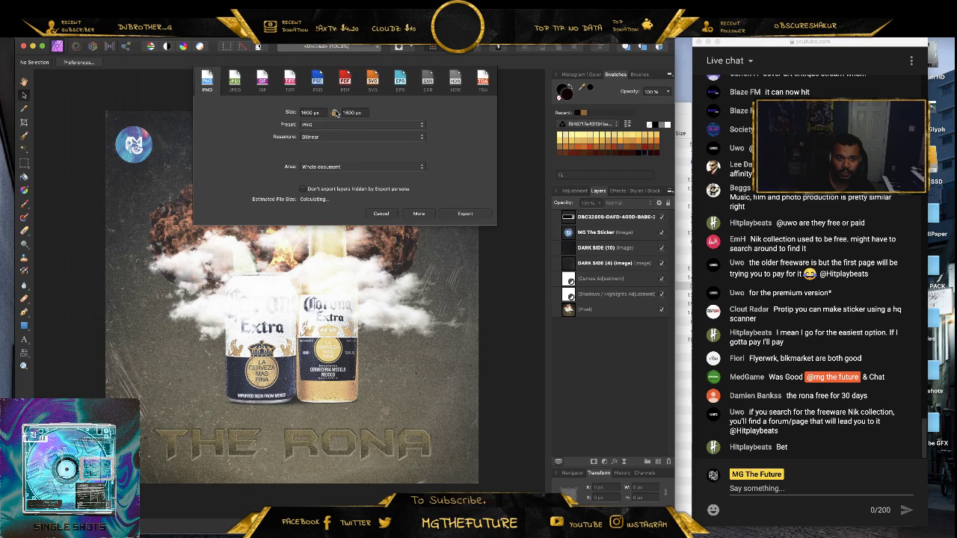
{"action": "left_click", "coordinate": [339, 137]}
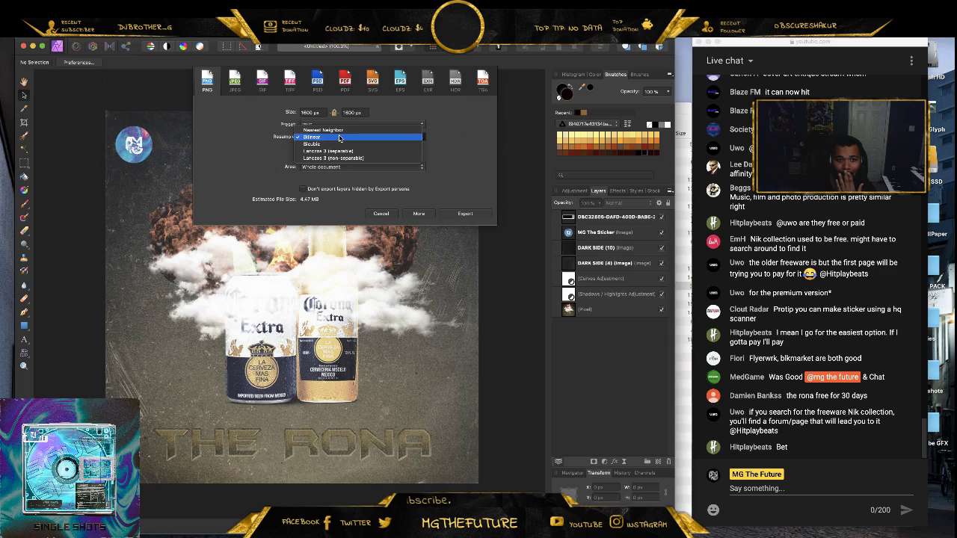
{"action": "left_click", "coordinate": [339, 137]}
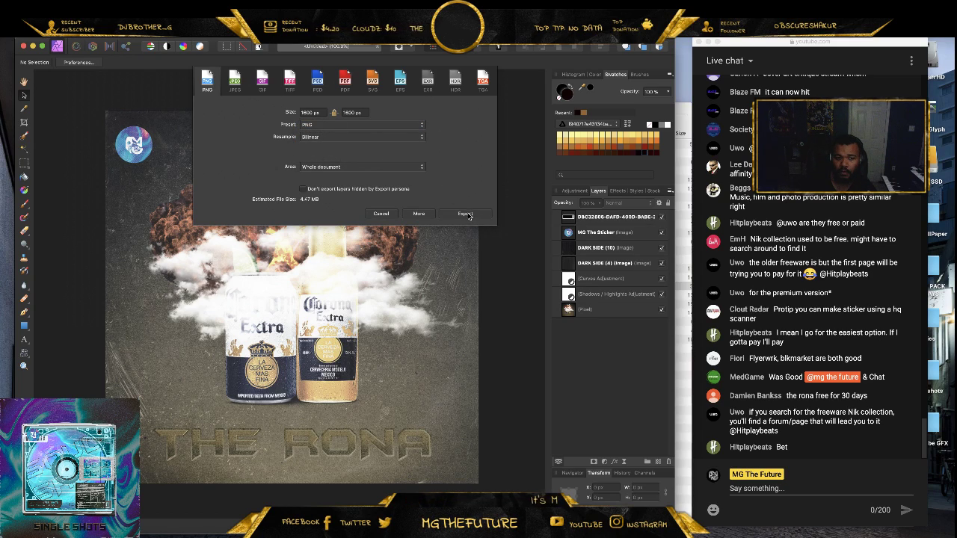
{"action": "left_click", "coordinate": [235, 81]}
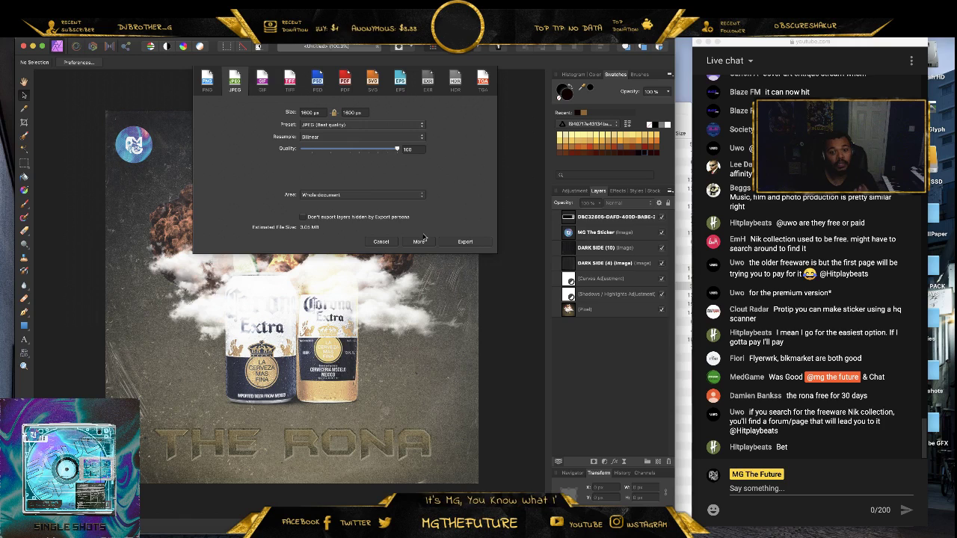
{"action": "left_click", "coordinate": [215, 90]}
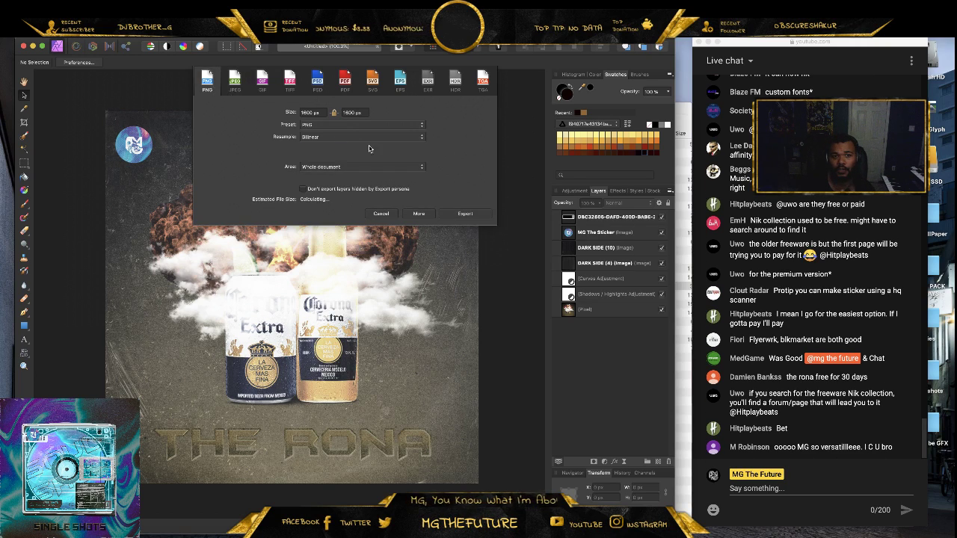
{"action": "left_click", "coordinate": [478, 214]}
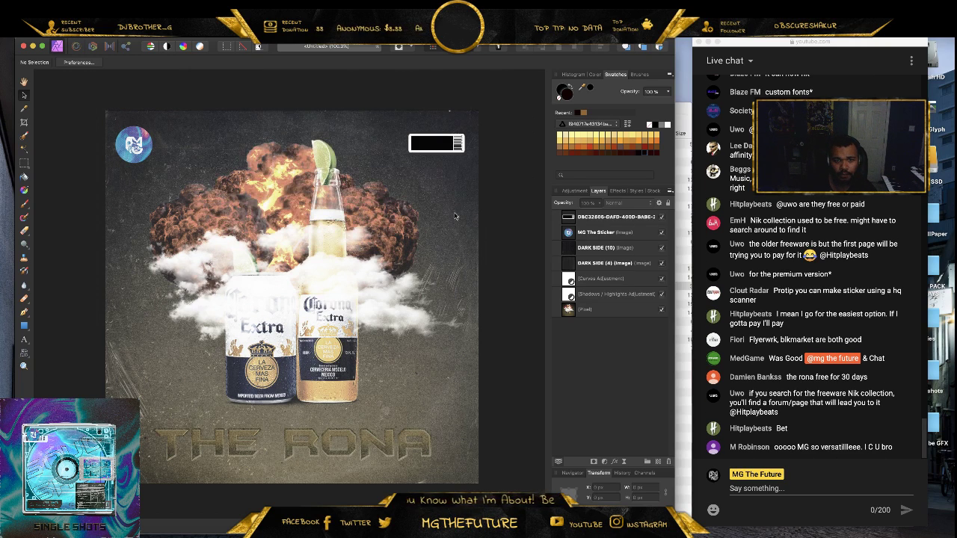
{"action": "left_click", "coordinate": [180, 151]}
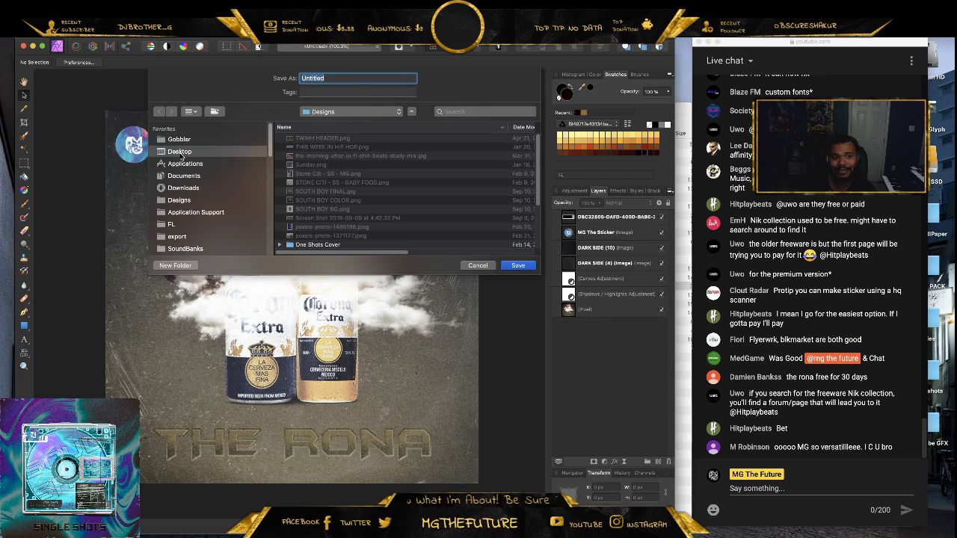
{"action": "type", "text": "T"}
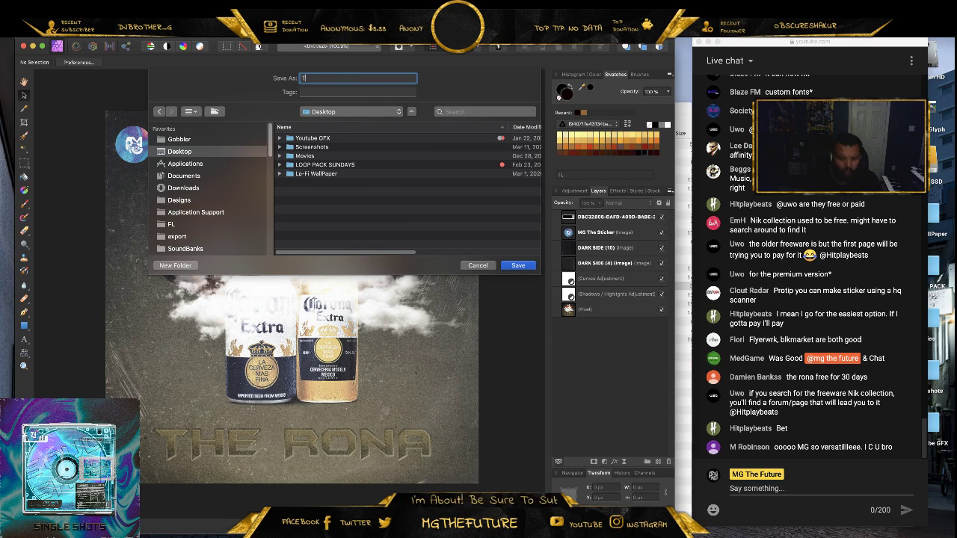
{"action": "type", "text": "HE RONA"}
{"action": "key", "text": "Return"}
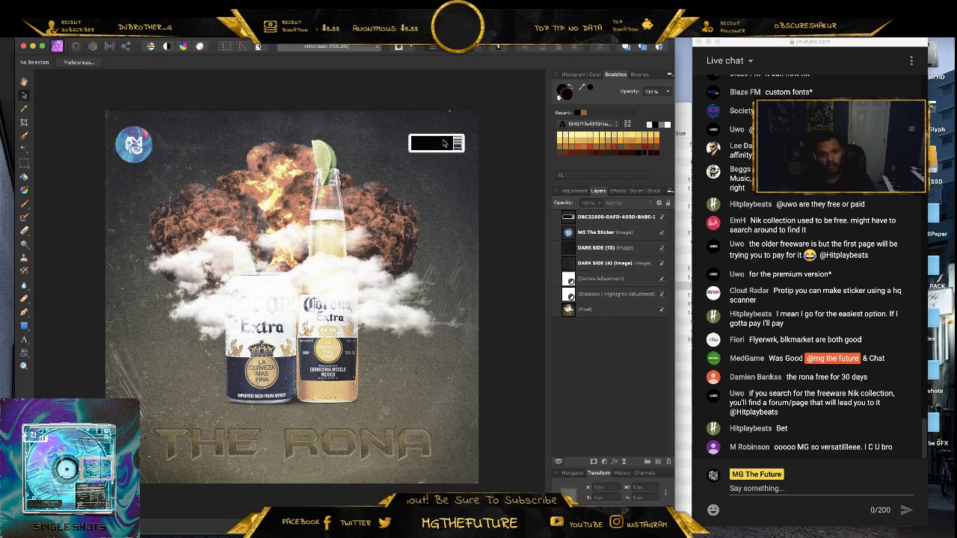
{"action": "left_click", "coordinate": [25, 48]}
{"action": "left_click", "coordinate": [446, 201]}
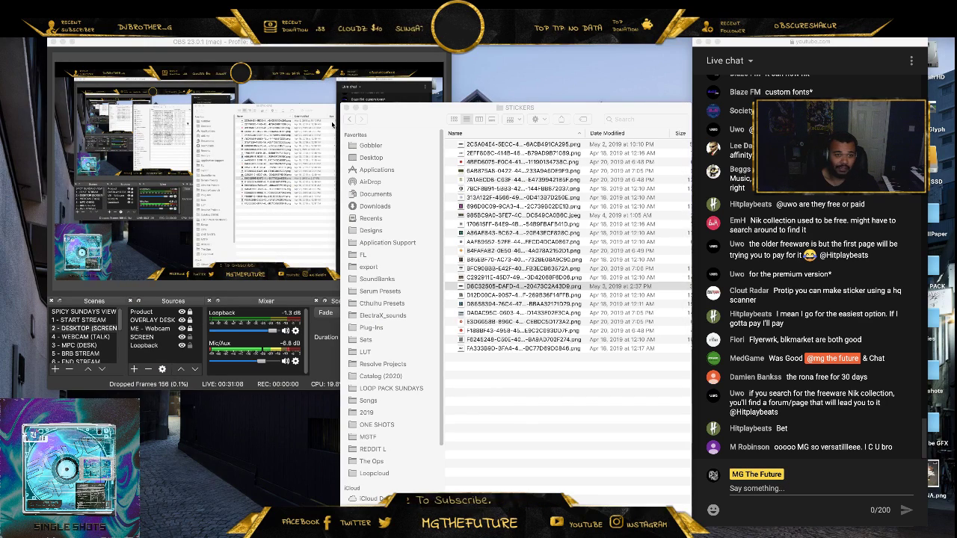
{"action": "left_click", "coordinate": [346, 107]}
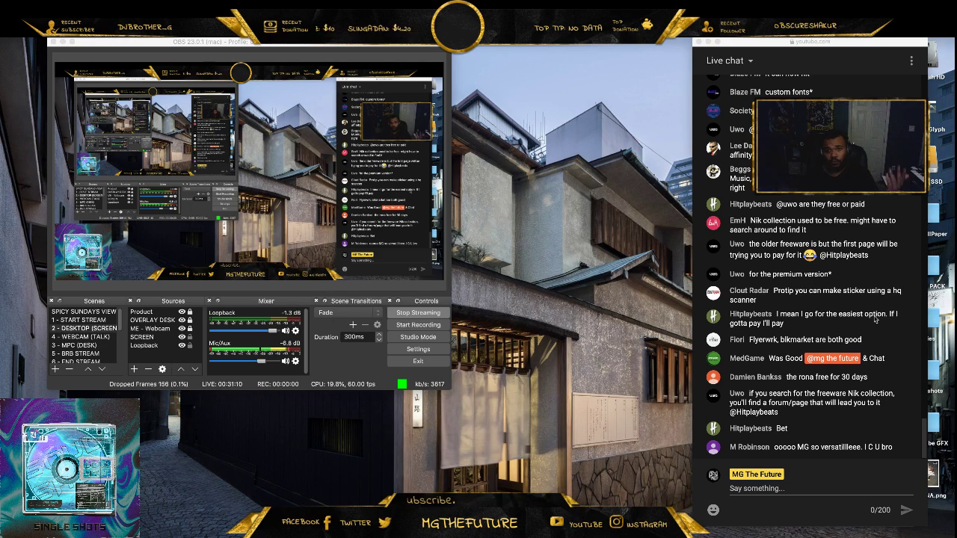
{"action": "scroll", "coordinate": [873, 320], "scroll_direction": "up", "scroll_amount": 5}
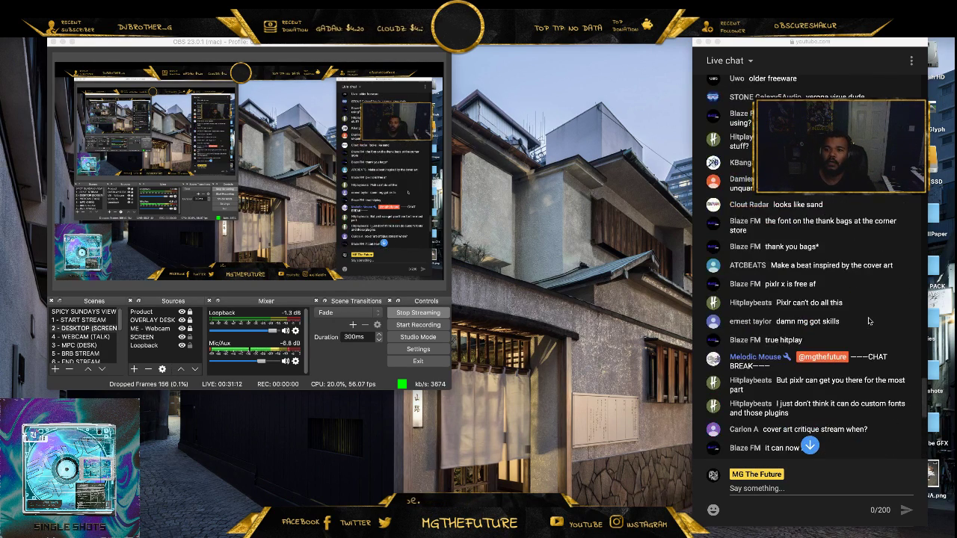
{"action": "scroll", "coordinate": [868, 322], "scroll_direction": "up", "scroll_amount": 10}
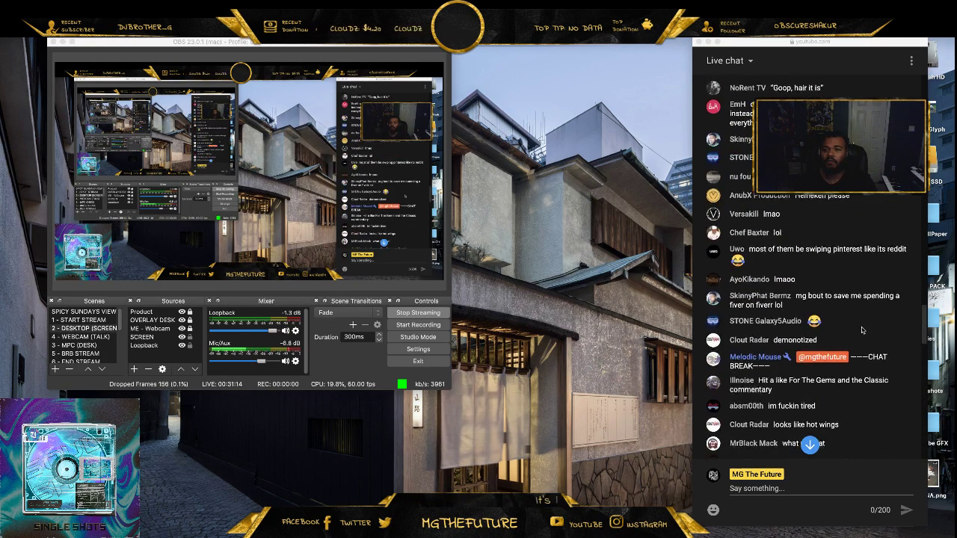
{"action": "scroll", "coordinate": [864, 336], "scroll_direction": "down", "scroll_amount": 15}
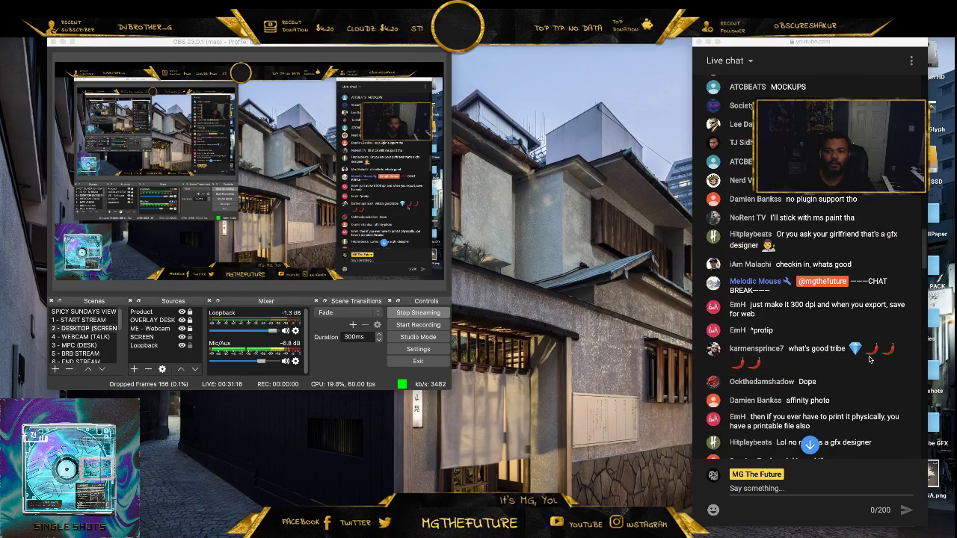
{"action": "scroll", "coordinate": [871, 366], "scroll_direction": "down", "scroll_amount": 8}
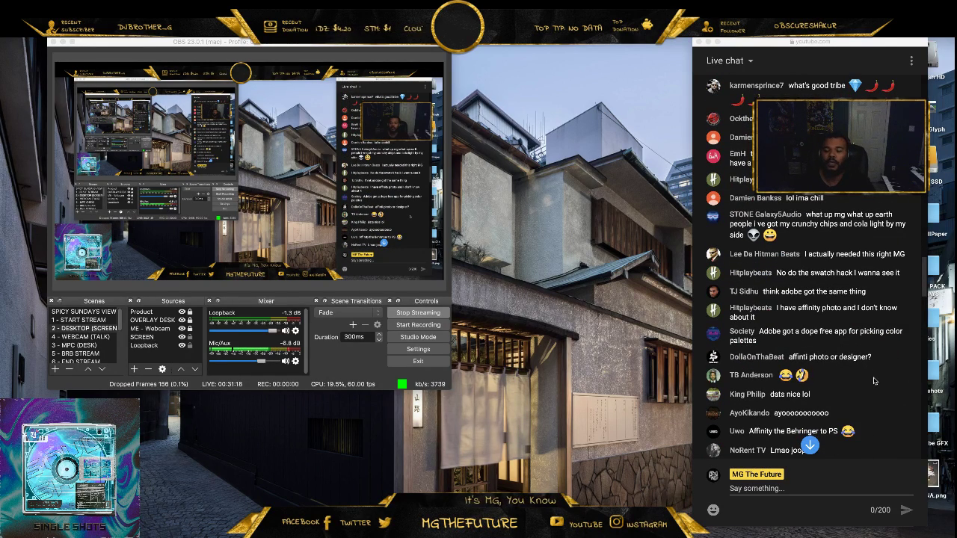
{"action": "scroll", "coordinate": [873, 380], "scroll_direction": "down", "scroll_amount": 2}
{"action": "scroll", "coordinate": [870, 381], "scroll_direction": "down", "scroll_amount": 1}
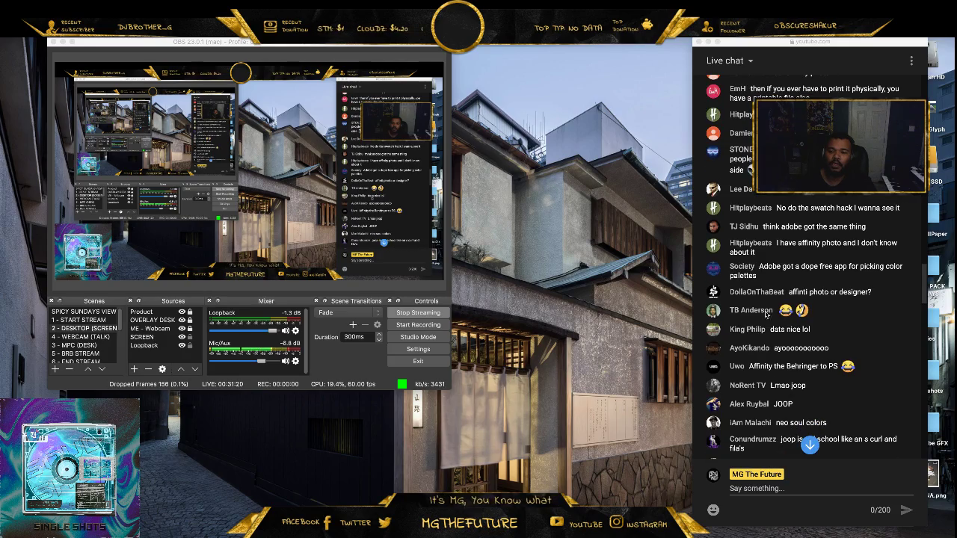
{"action": "left_click_drag", "start_coordinate": [865, 41], "coordinate": [745, 41]}
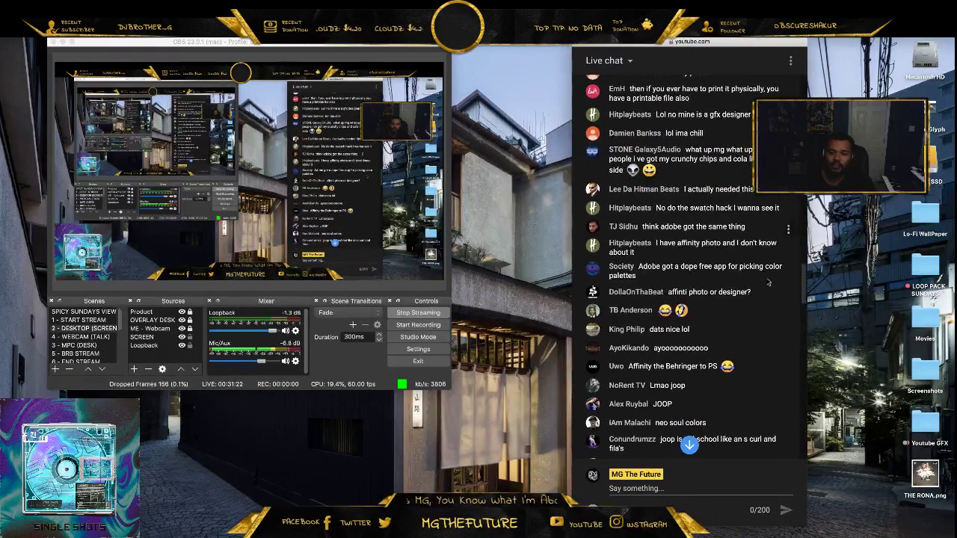
{"action": "scroll", "coordinate": [752, 329], "scroll_direction": "down", "scroll_amount": 1}
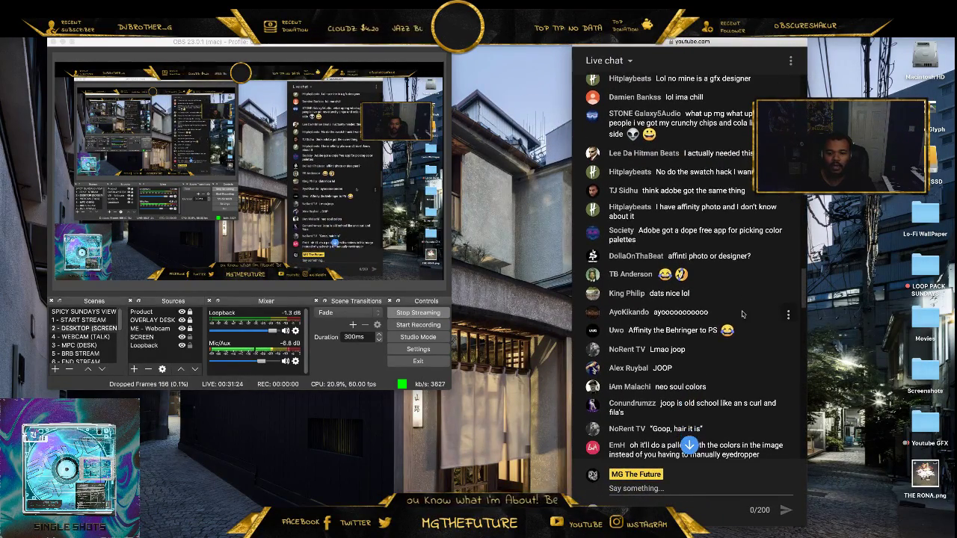
{"action": "scroll", "coordinate": [742, 314], "scroll_direction": "down", "scroll_amount": 1}
{"action": "scroll", "coordinate": [742, 314], "scroll_direction": "down", "scroll_amount": 1}
{"action": "scroll", "coordinate": [740, 312], "scroll_direction": "down", "scroll_amount": 2}
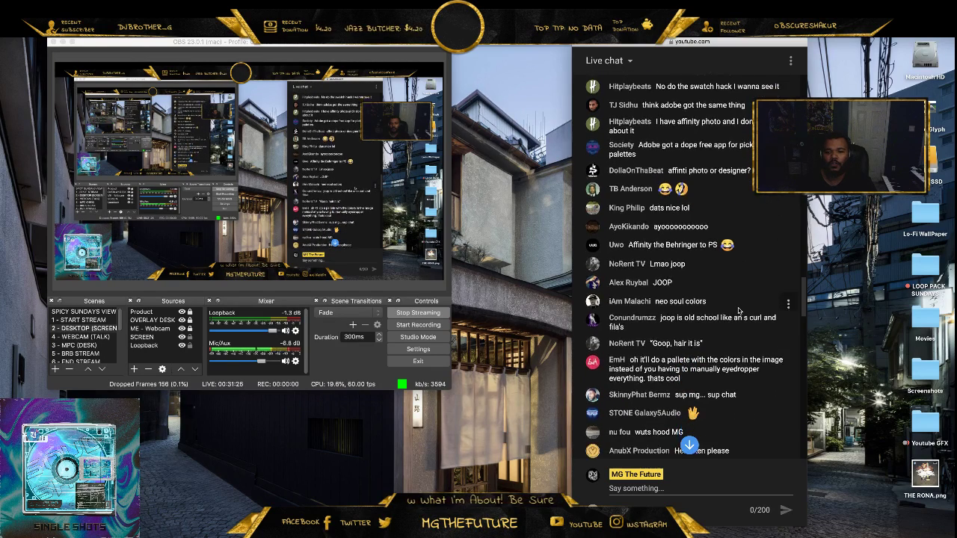
{"action": "scroll", "coordinate": [738, 311], "scroll_direction": "down", "scroll_amount": 1}
{"action": "scroll", "coordinate": [737, 309], "scroll_direction": "down", "scroll_amount": 1}
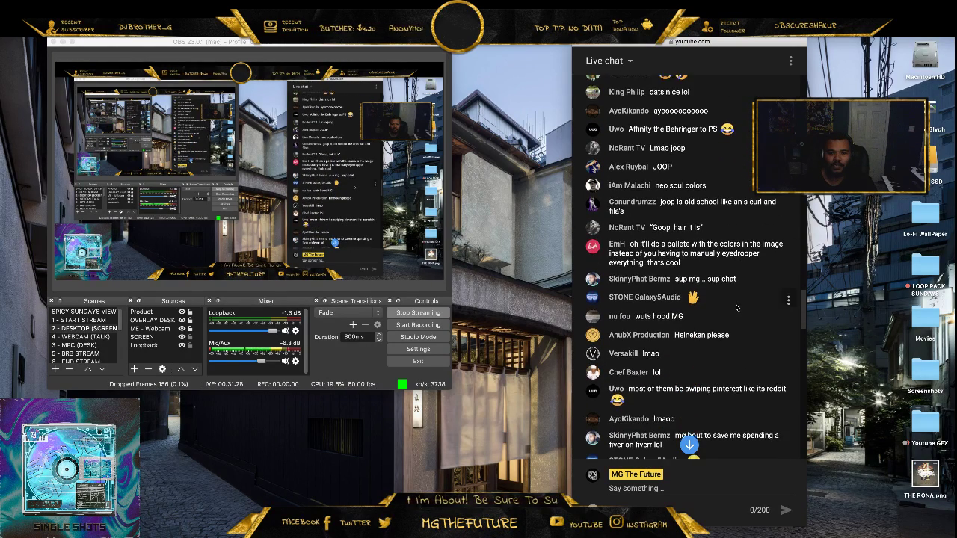
{"action": "scroll", "coordinate": [736, 308], "scroll_direction": "down", "scroll_amount": 1}
{"action": "scroll", "coordinate": [737, 308], "scroll_direction": "down", "scroll_amount": 3}
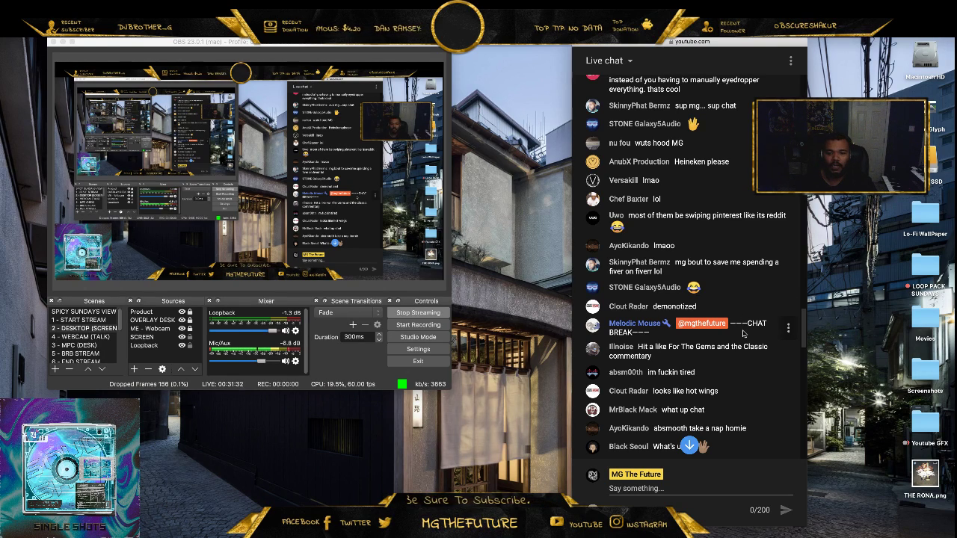
{"action": "scroll", "coordinate": [742, 334], "scroll_direction": "down", "scroll_amount": 3}
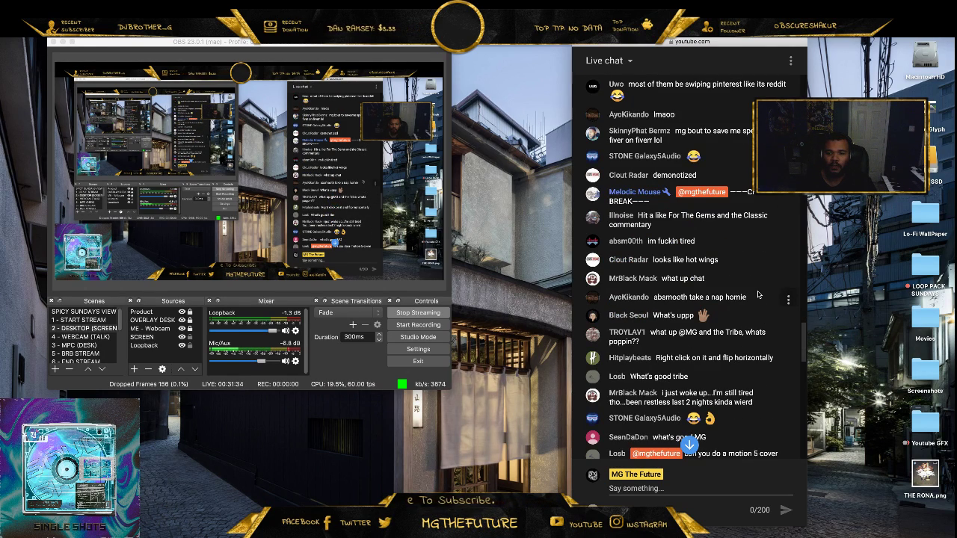
{"action": "scroll", "coordinate": [757, 295], "scroll_direction": "down", "scroll_amount": 1}
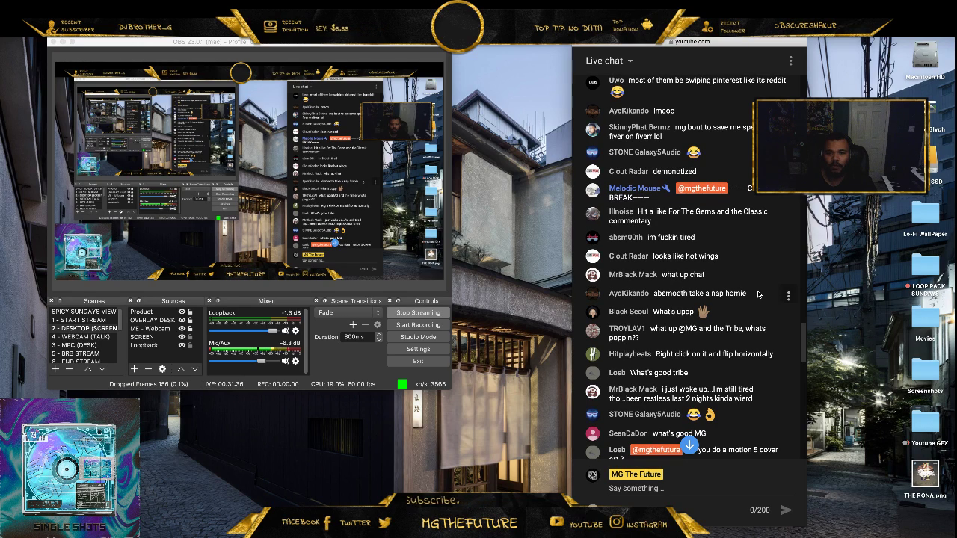
{"action": "scroll", "coordinate": [759, 314], "scroll_direction": "down", "scroll_amount": 3}
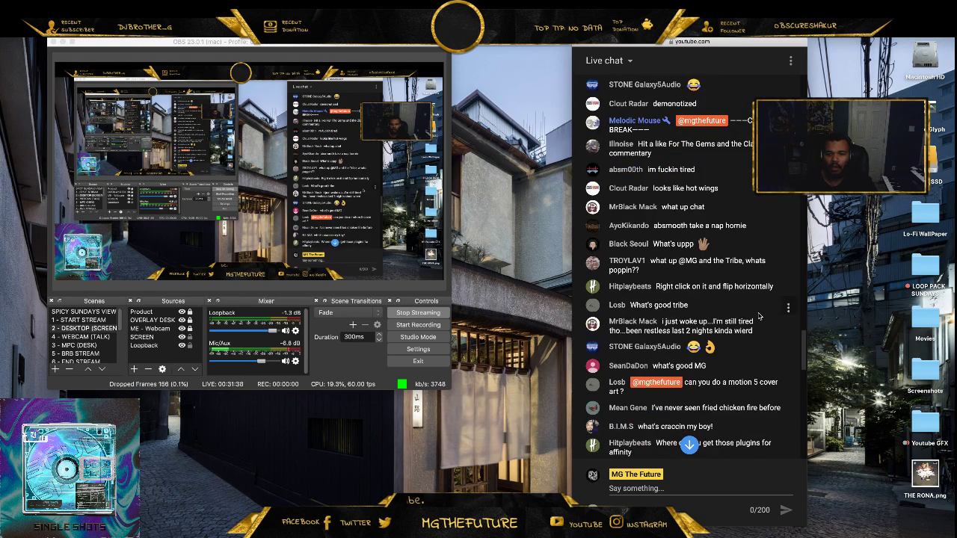
{"action": "scroll", "coordinate": [759, 316], "scroll_direction": "down", "scroll_amount": 1}
{"action": "scroll", "coordinate": [758, 313], "scroll_direction": "down", "scroll_amount": 5}
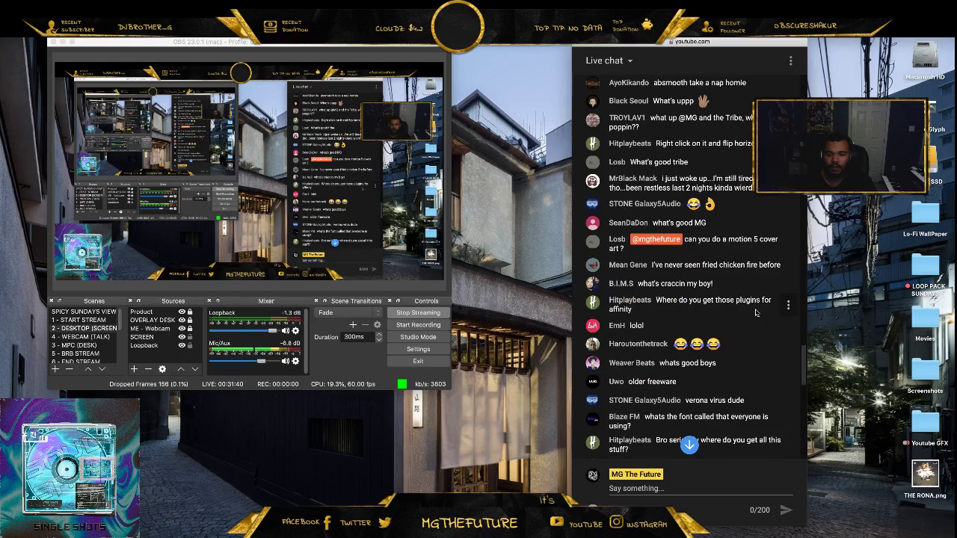
{"action": "scroll", "coordinate": [755, 313], "scroll_direction": "down", "scroll_amount": 3}
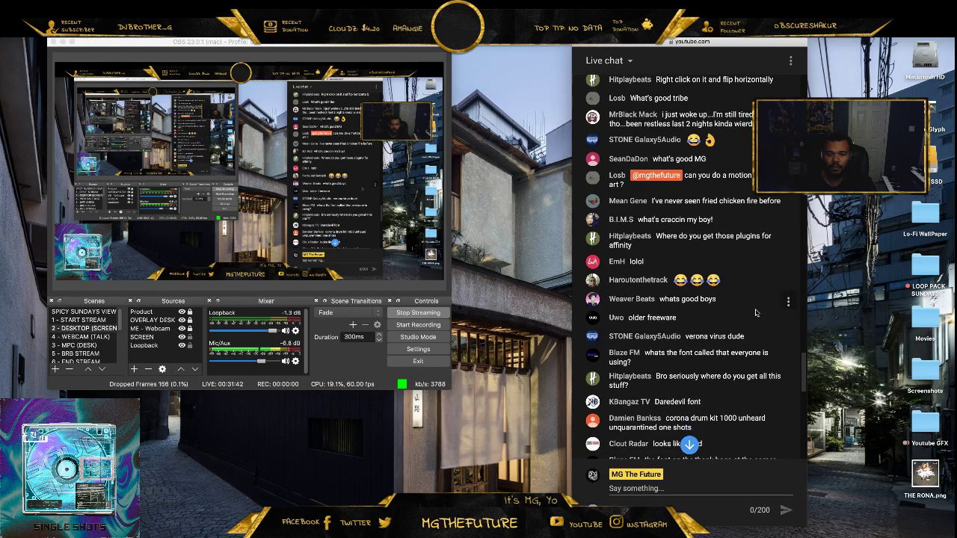
{"action": "scroll", "coordinate": [756, 312], "scroll_direction": "down", "scroll_amount": 1}
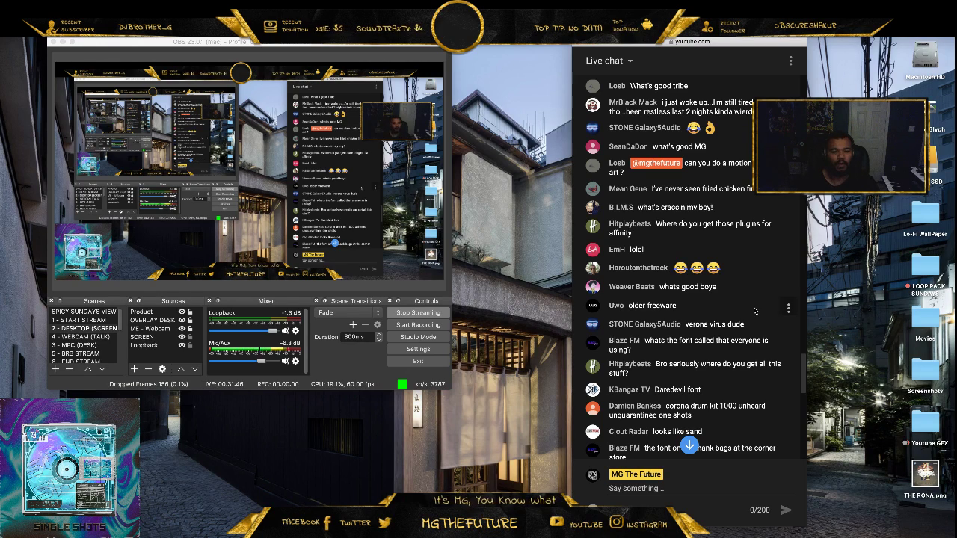
{"action": "scroll", "coordinate": [750, 311], "scroll_direction": "down", "scroll_amount": 1}
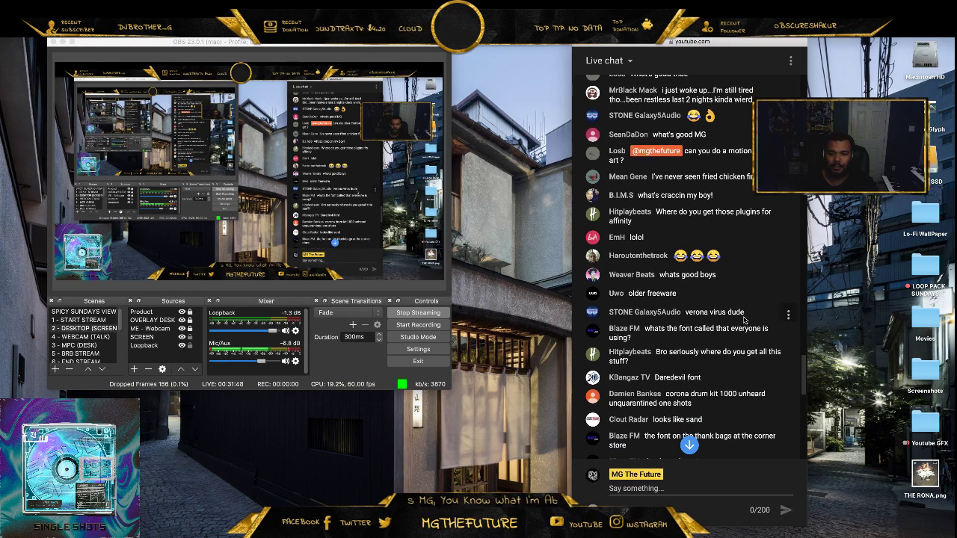
{"action": "scroll", "coordinate": [743, 319], "scroll_direction": "down", "scroll_amount": 3}
{"action": "scroll", "coordinate": [747, 315], "scroll_direction": "down", "scroll_amount": 5}
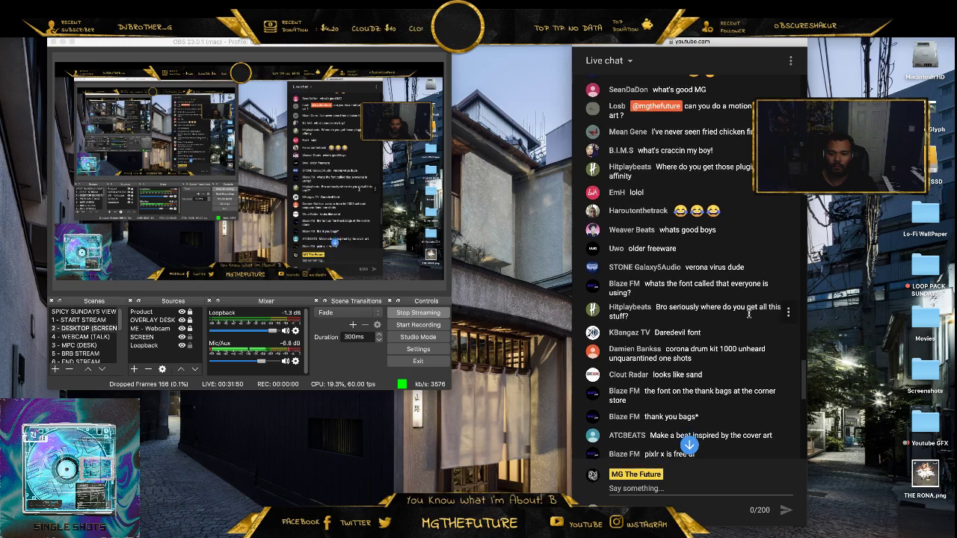
{"action": "scroll", "coordinate": [748, 321], "scroll_direction": "down", "scroll_amount": 2}
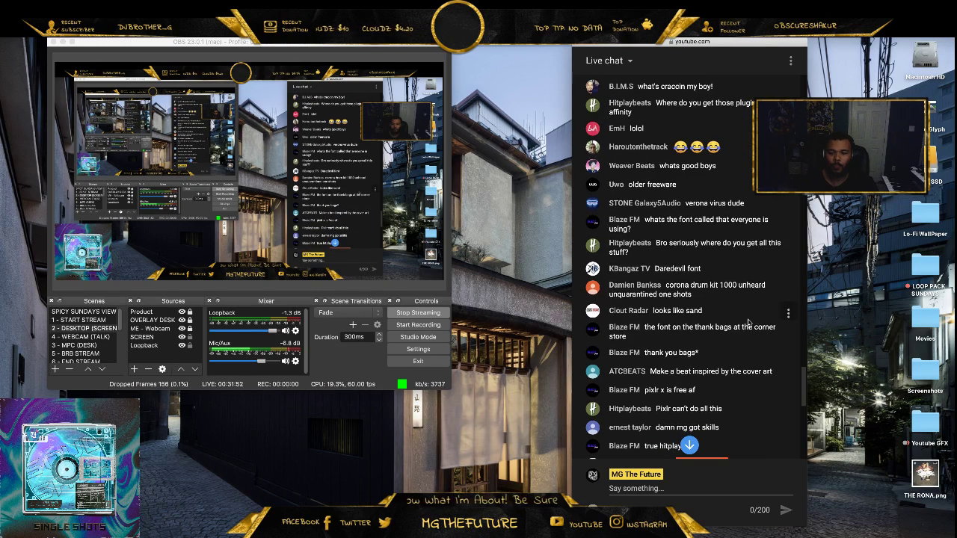
{"action": "scroll", "coordinate": [747, 320], "scroll_direction": "down", "scroll_amount": 3}
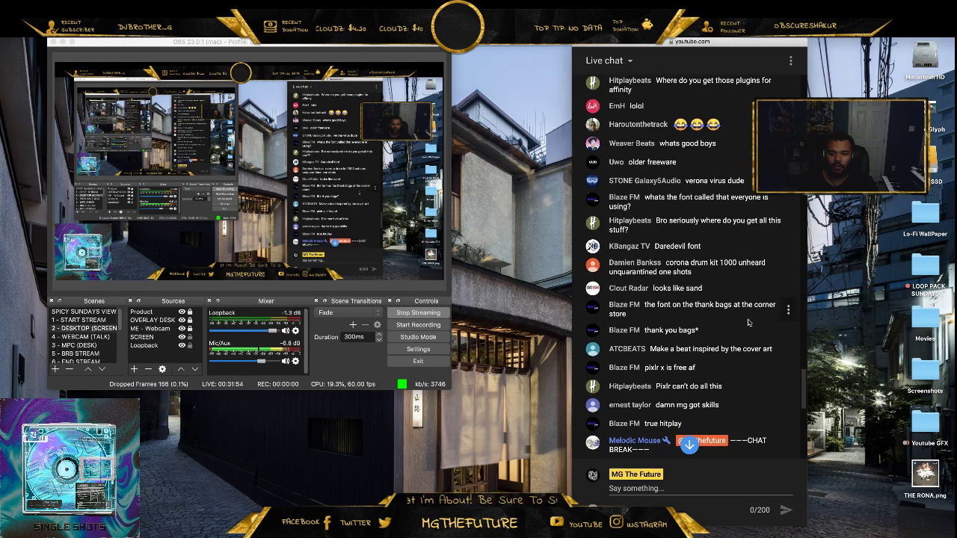
{"action": "scroll", "coordinate": [745, 320], "scroll_direction": "down", "scroll_amount": 3}
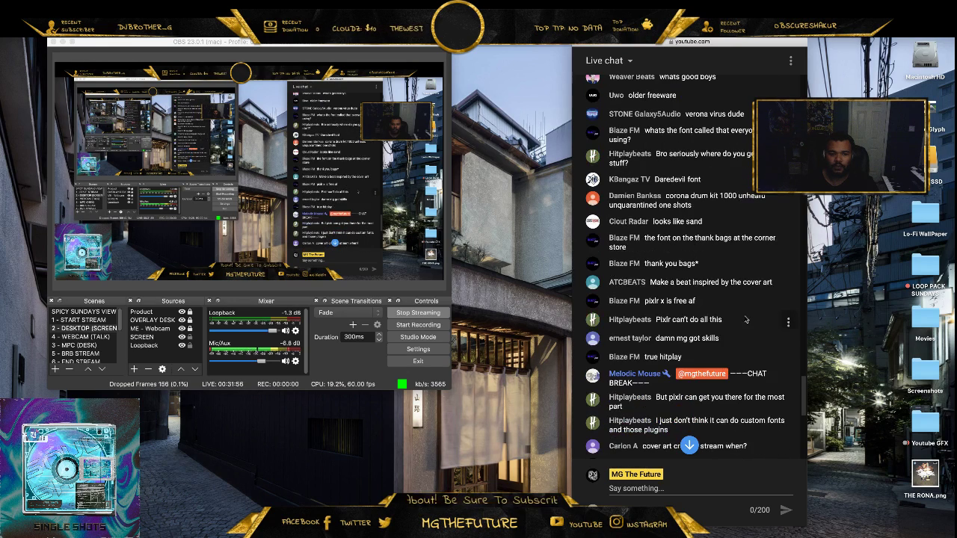
{"action": "scroll", "coordinate": [743, 320], "scroll_direction": "down", "scroll_amount": 5}
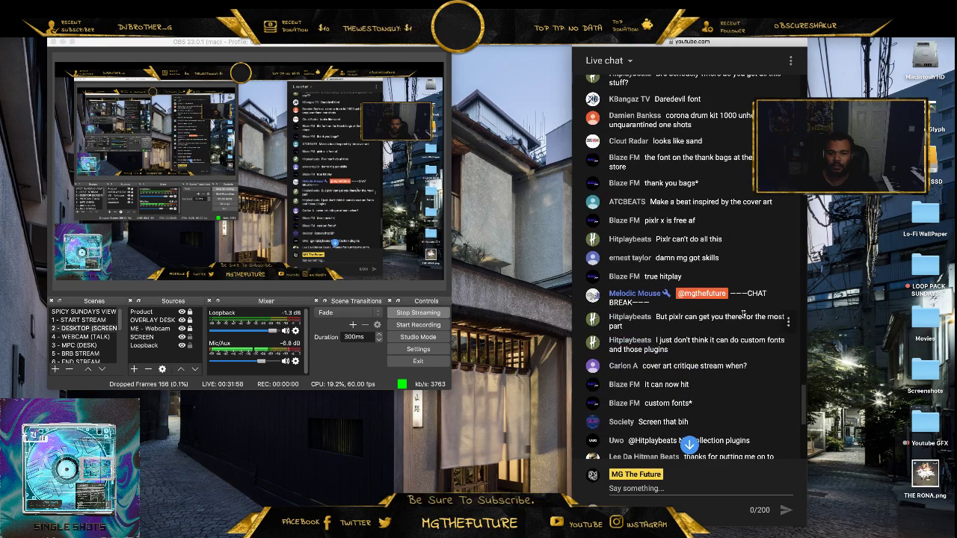
{"action": "scroll", "coordinate": [743, 324], "scroll_direction": "down", "scroll_amount": 3}
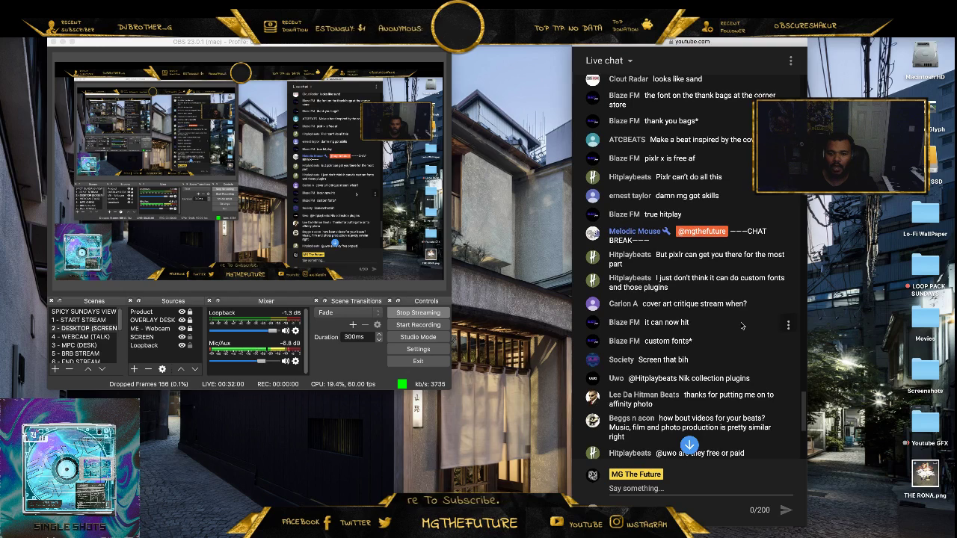
{"action": "scroll", "coordinate": [742, 326], "scroll_direction": "down", "scroll_amount": 4}
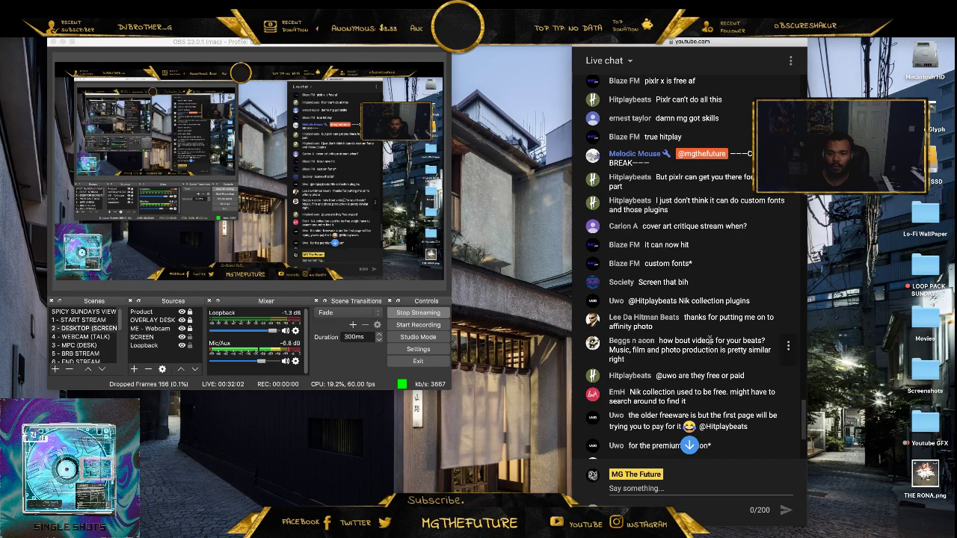
{"action": "scroll", "coordinate": [714, 344], "scroll_direction": "down", "scroll_amount": 3}
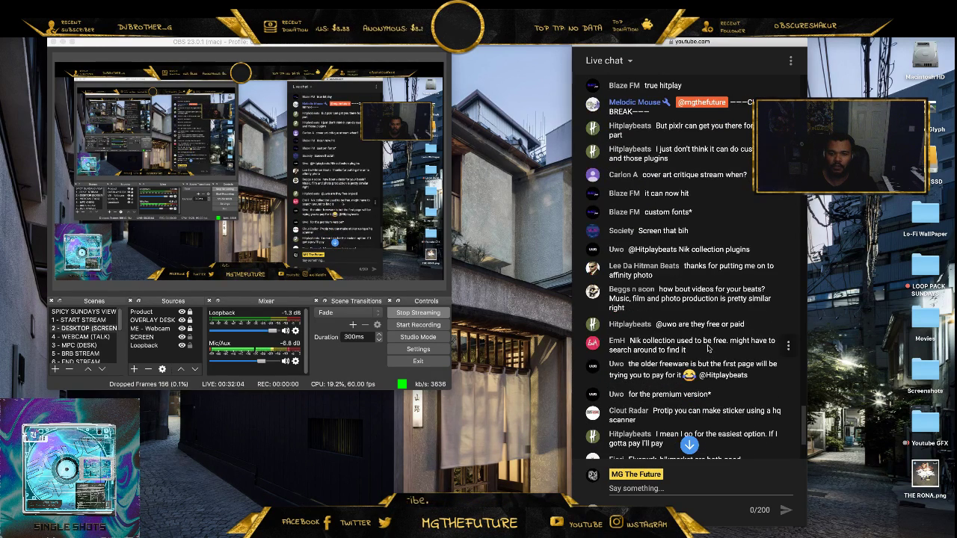
{"action": "scroll", "coordinate": [707, 344], "scroll_direction": "down", "scroll_amount": 5}
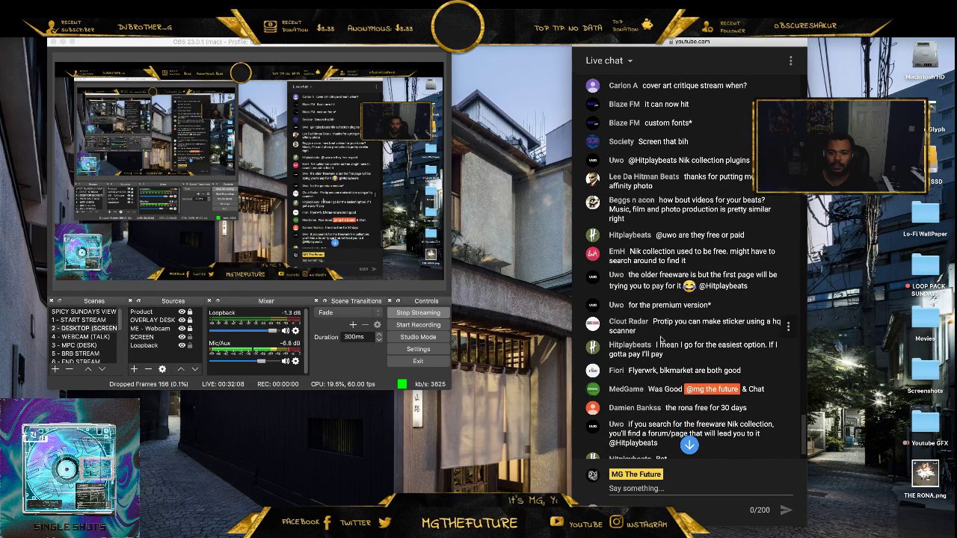
{"action": "scroll", "coordinate": [660, 338], "scroll_direction": "down", "scroll_amount": 5}
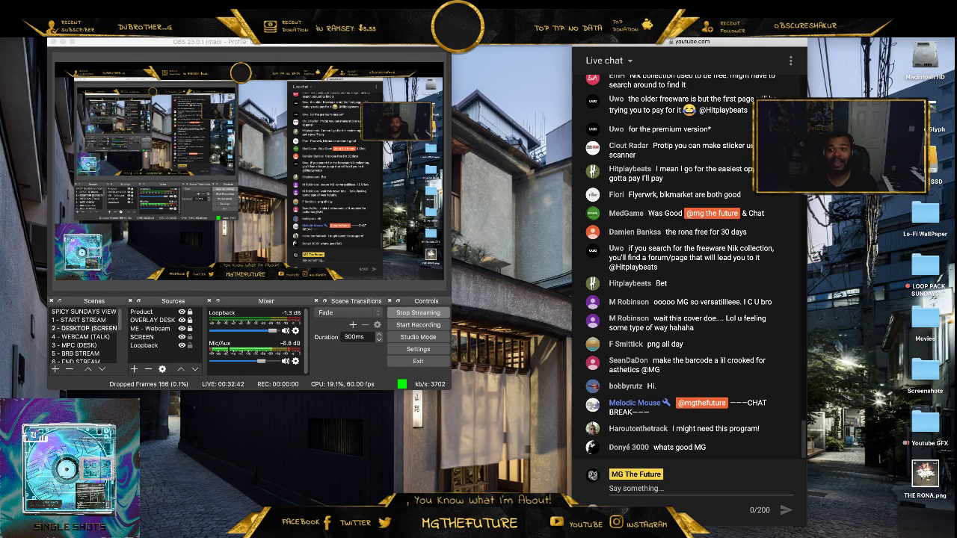
- Launch Motion from Spotlight search and dismiss the What's New overview
{"action": "key", "text": "super+space"}
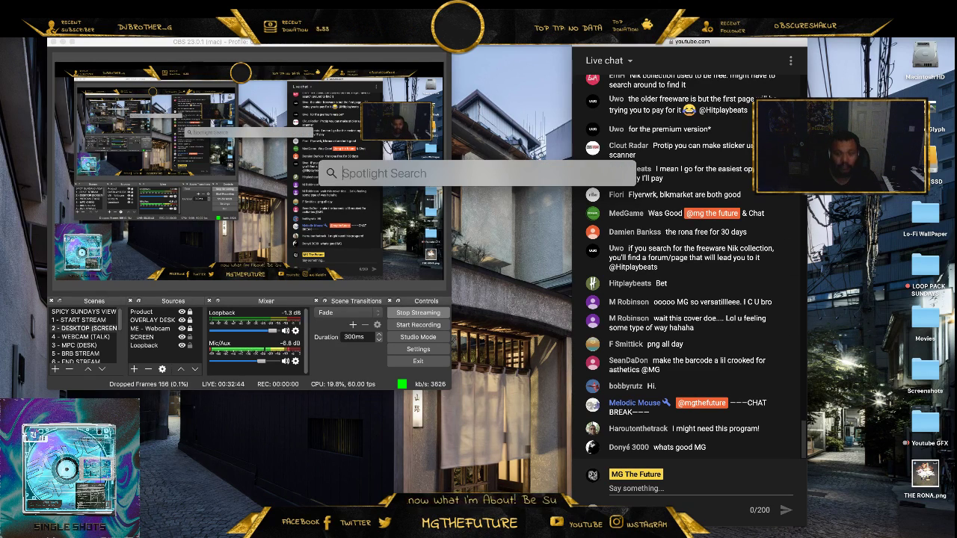
{"action": "type", "text": "M"}
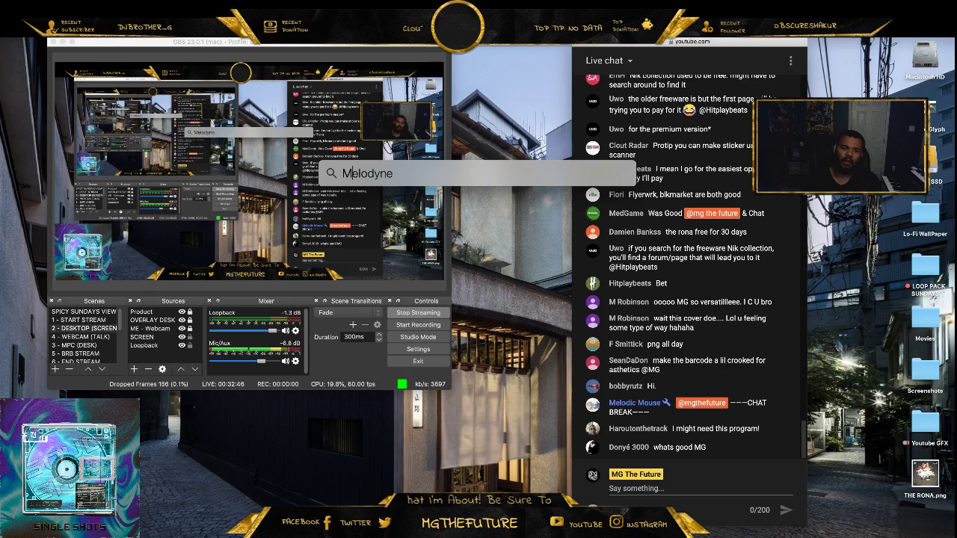
{"action": "type", "text": "otion"}
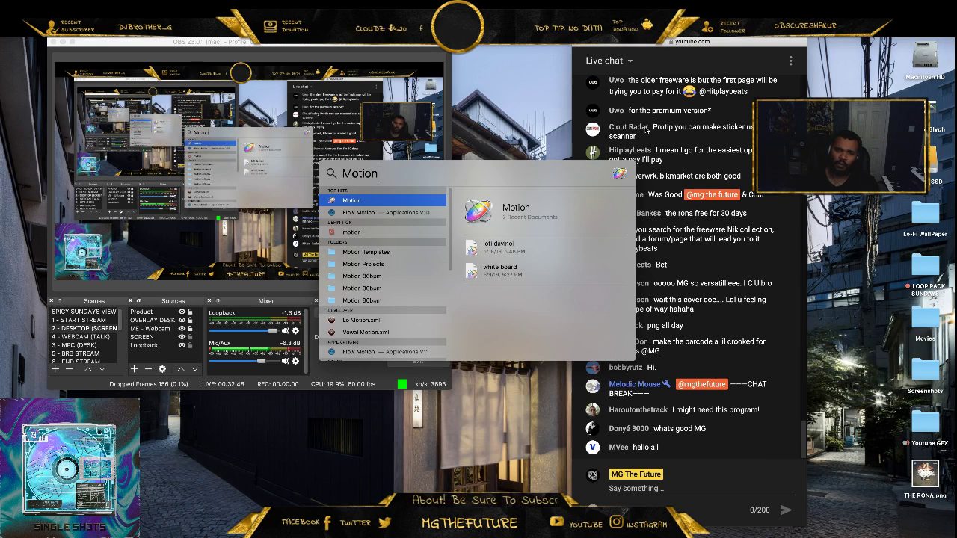
{"action": "key", "text": "Return"}
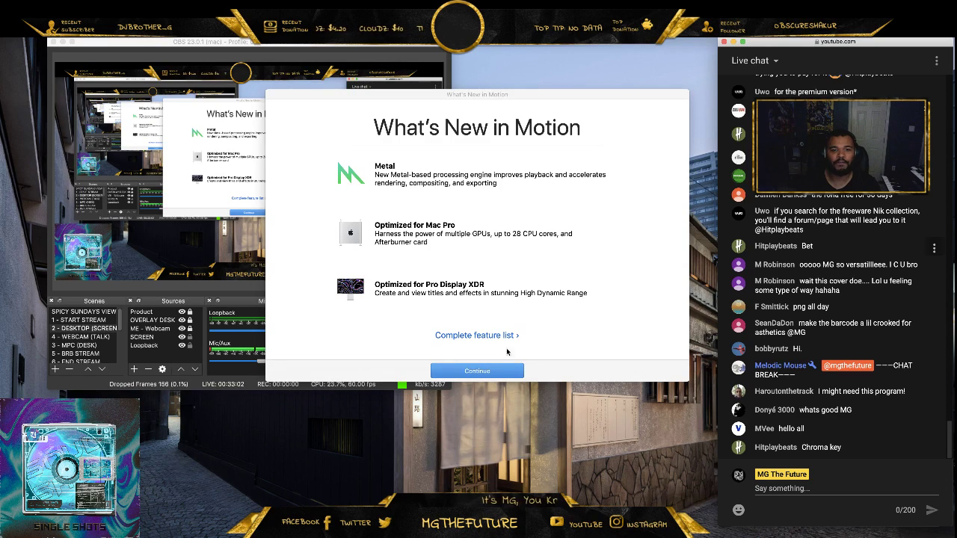
{"action": "key", "text": "Return"}
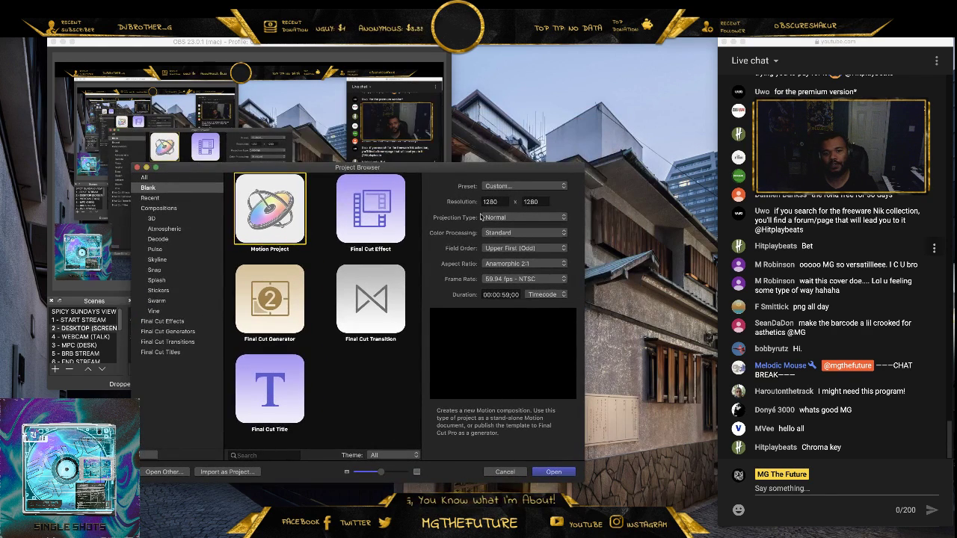
- Set the project resolution to 800 × 800 and create the blank Motion Project
{"action": "left_click", "coordinate": [498, 201]}
{"action": "left_click_drag", "start_coordinate": [504, 202], "coordinate": [433, 198]}
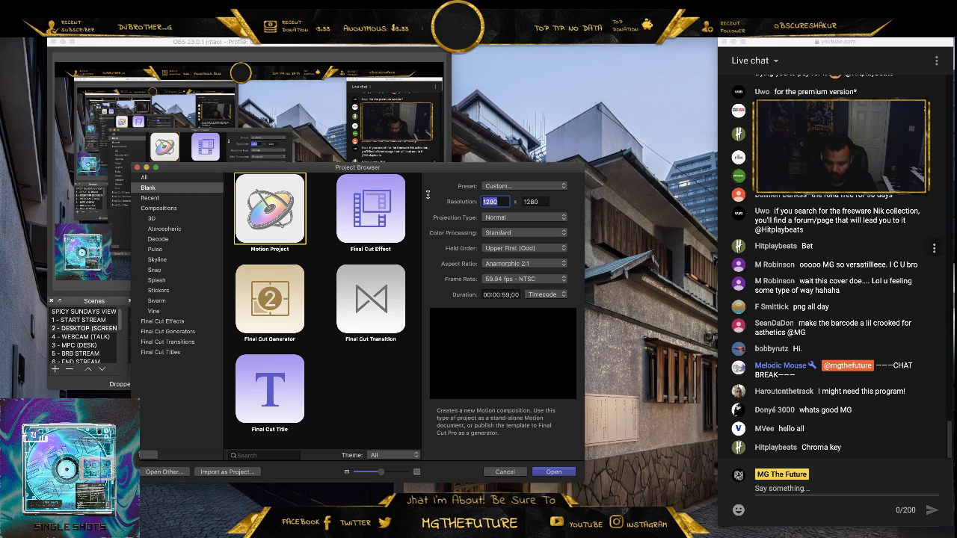
{"action": "type", "text": "80"}
{"action": "key", "text": "Tab"}
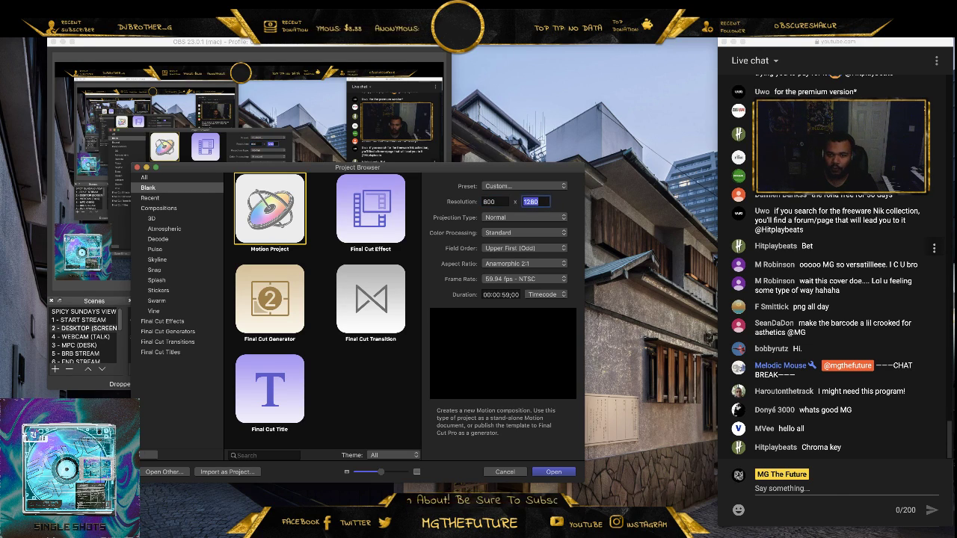
{"action": "type", "text": "80"}
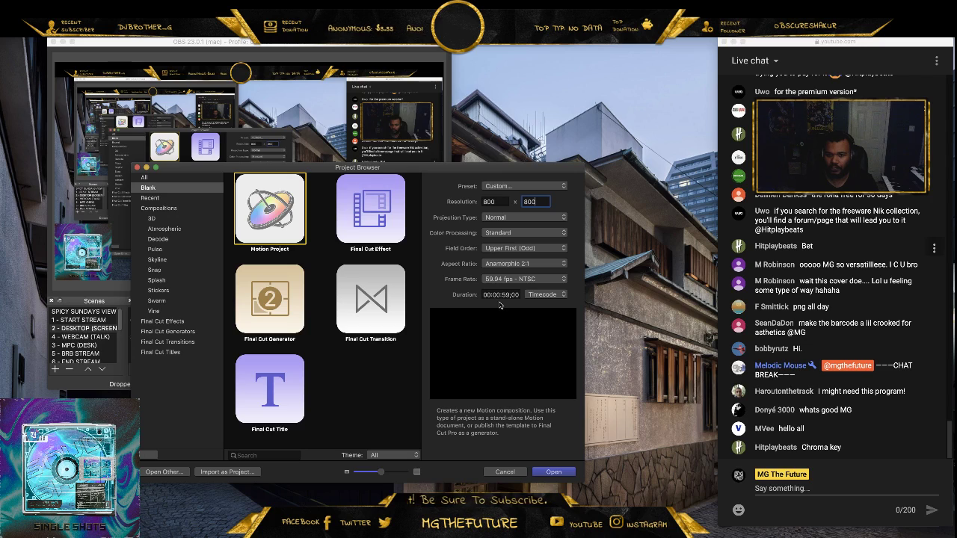
{"action": "left_click", "coordinate": [506, 295]}
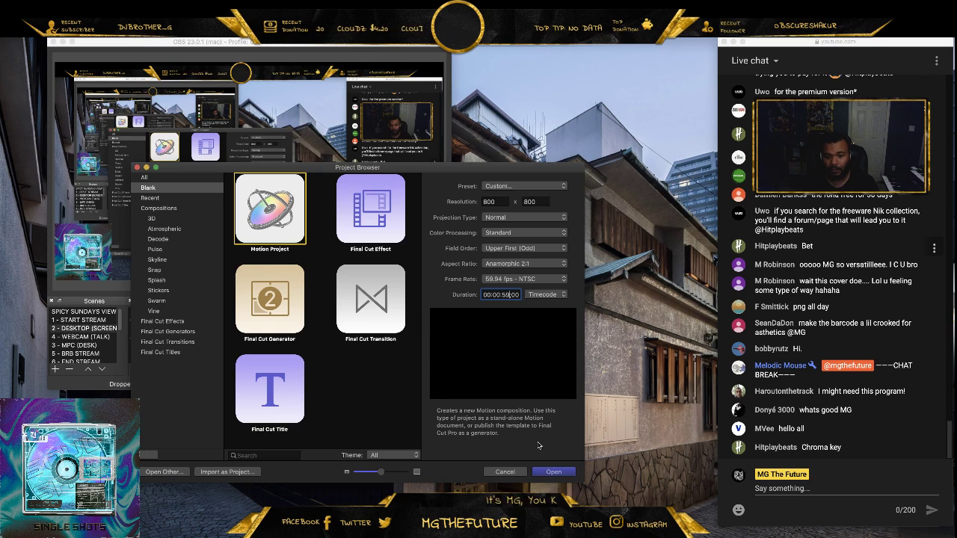
{"action": "key", "text": "Return"}
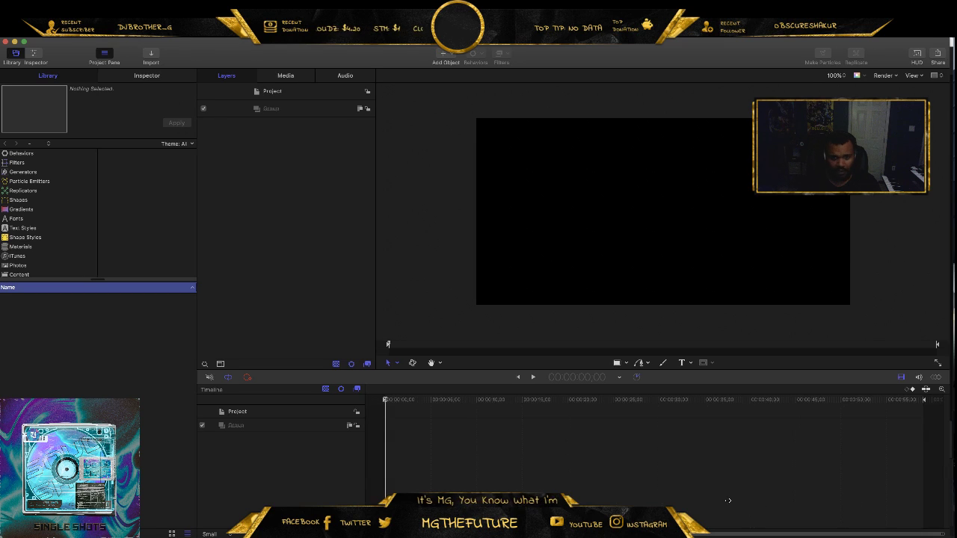
- Narrow the Motion window and shift the live chat window left so the two sit side by side
{"action": "left_click_drag", "start_coordinate": [956, 485], "coordinate": [634, 476]}
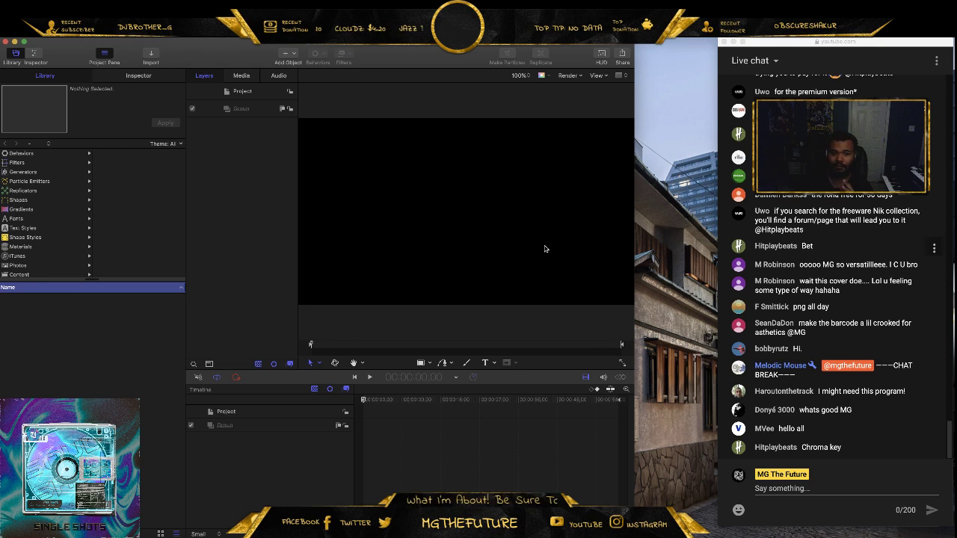
{"action": "double_click", "coordinate": [634, 182]}
{"action": "double_click", "coordinate": [675, 174]}
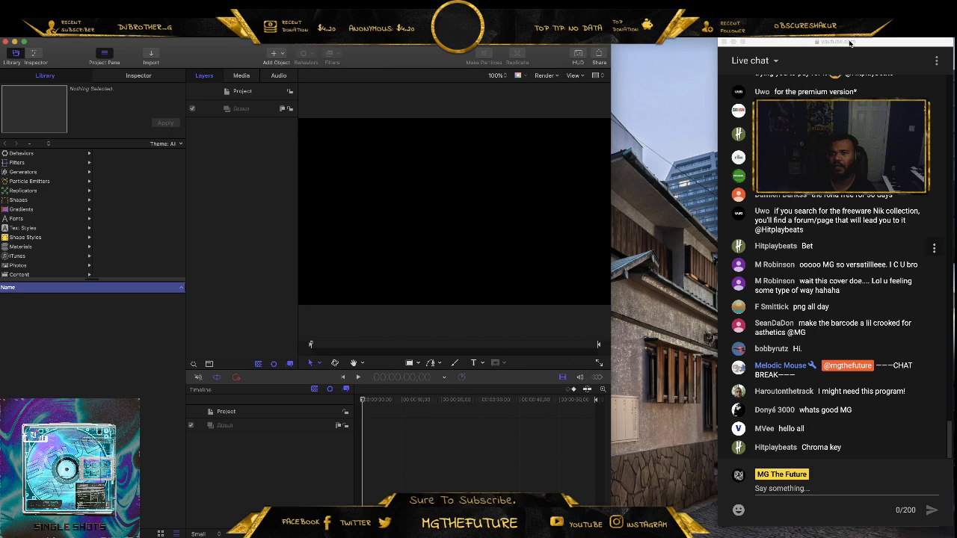
{"action": "left_click_drag", "start_coordinate": [849, 43], "coordinate": [775, 43]}
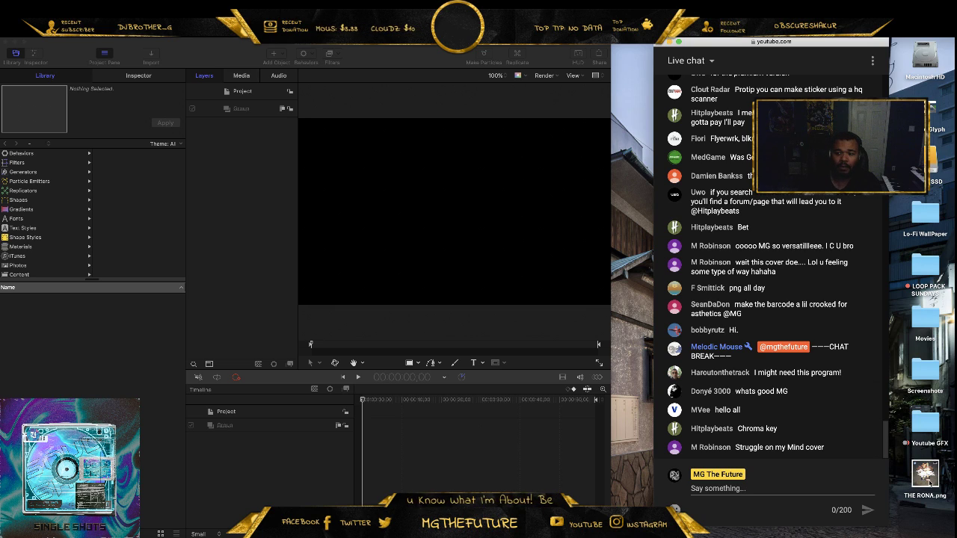
- Import THE RONA.png, rename its group to BACKGROUND 1, and scale the cover up to about 109%
{"action": "left_click_drag", "start_coordinate": [925, 479], "coordinate": [270, 455]}
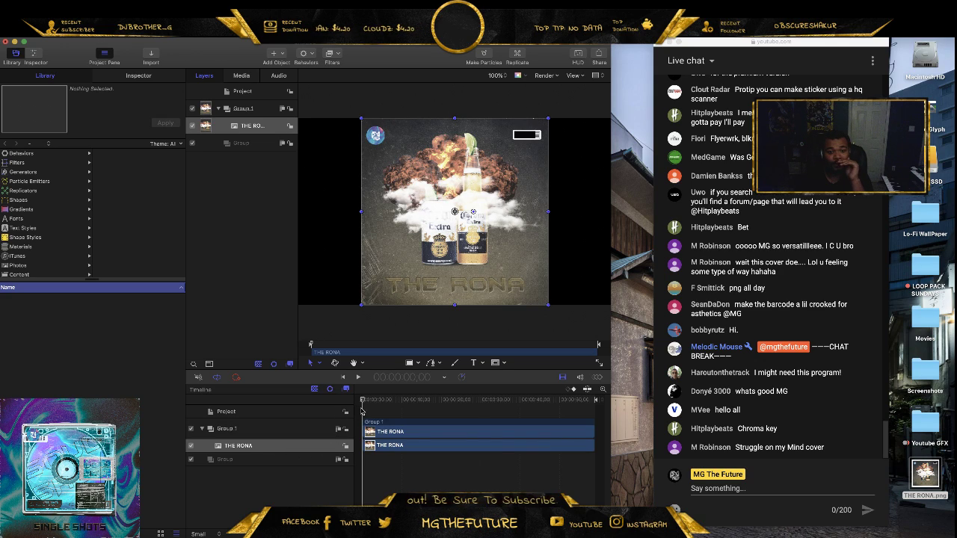
{"action": "left_click", "coordinate": [299, 482]}
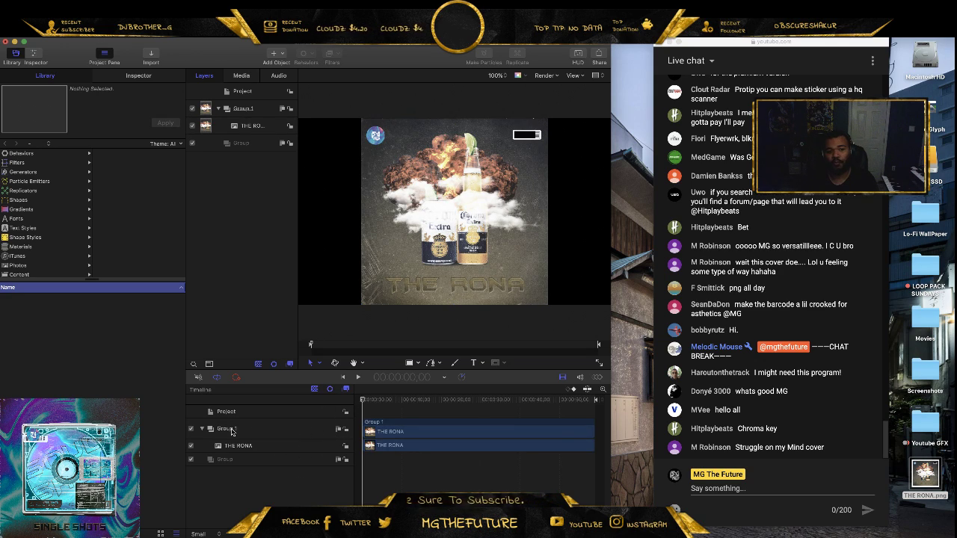
{"action": "double_click", "coordinate": [231, 430]}
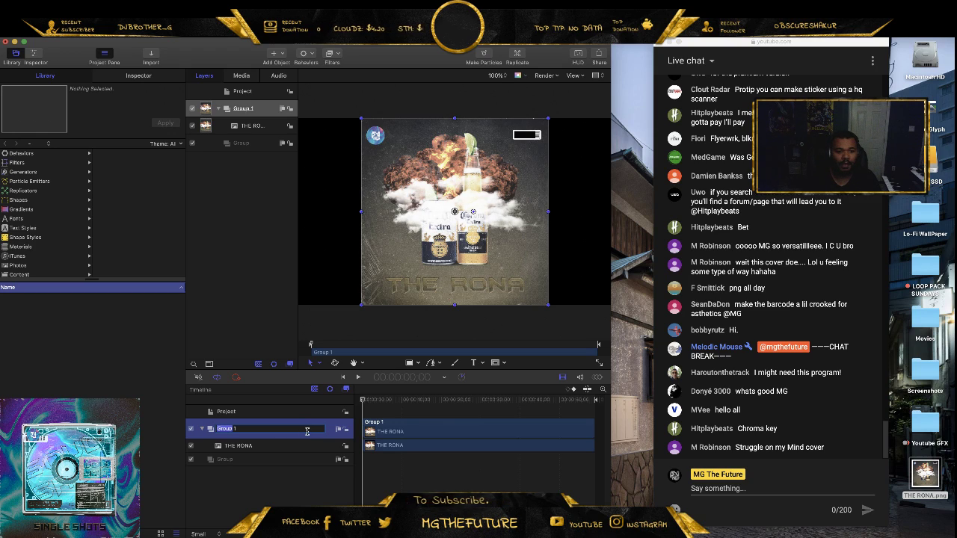
{"action": "type", "text": "BACKGROUND"}
{"action": "key", "text": "Return"}
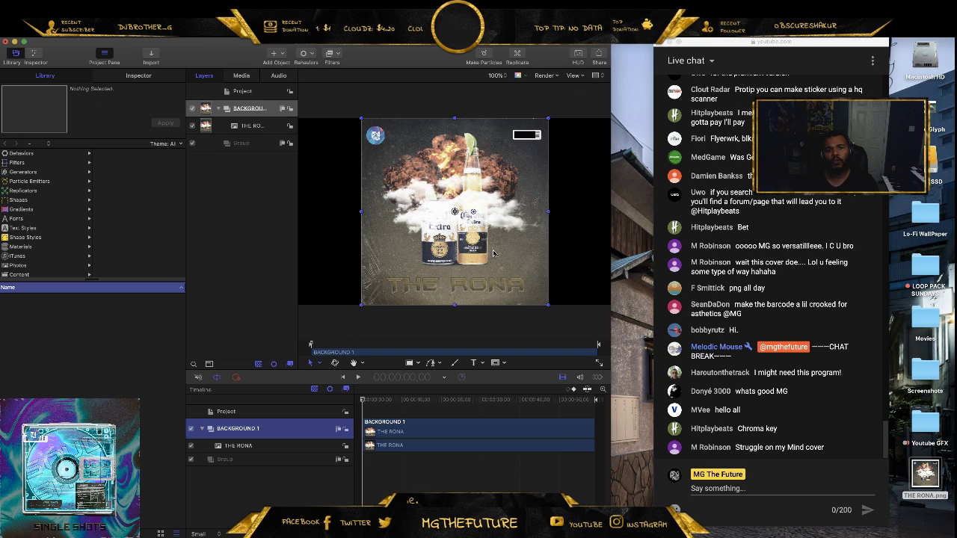
{"action": "left_click_drag", "start_coordinate": [361, 305], "coordinate": [290, 337]}
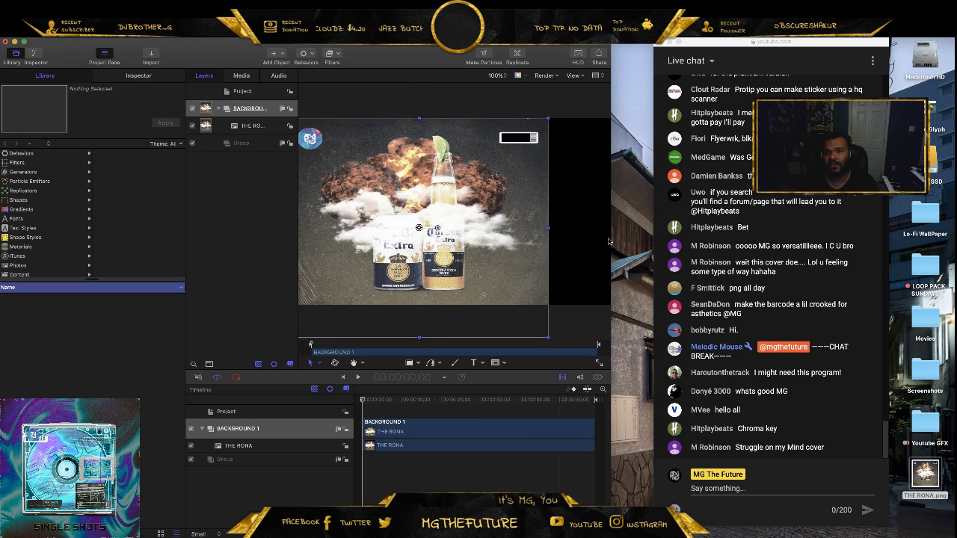
- Widen the window and undo the cover enlargement, restoring its original size
{"action": "left_click_drag", "start_coordinate": [610, 239], "coordinate": [718, 239]}
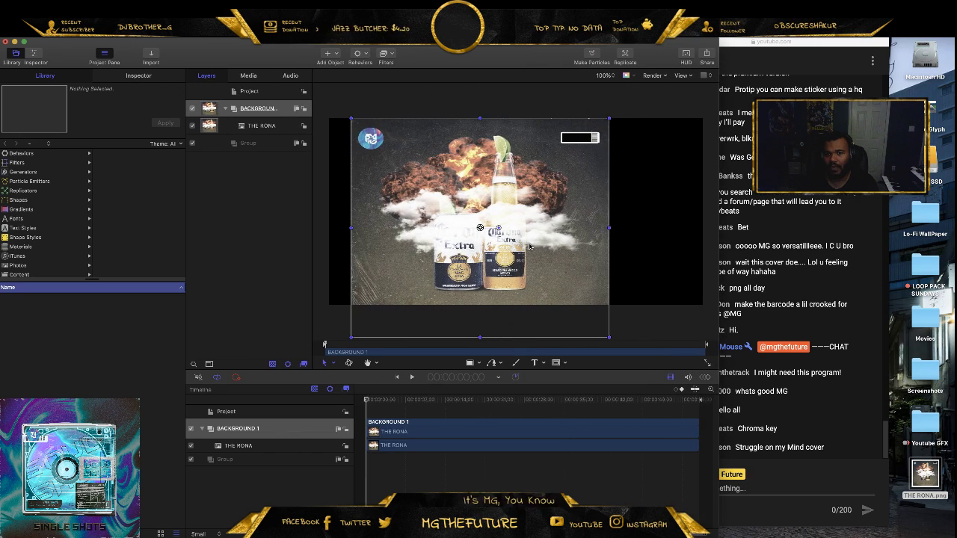
{"action": "left_click_drag", "start_coordinate": [352, 336], "coordinate": [340, 345]}
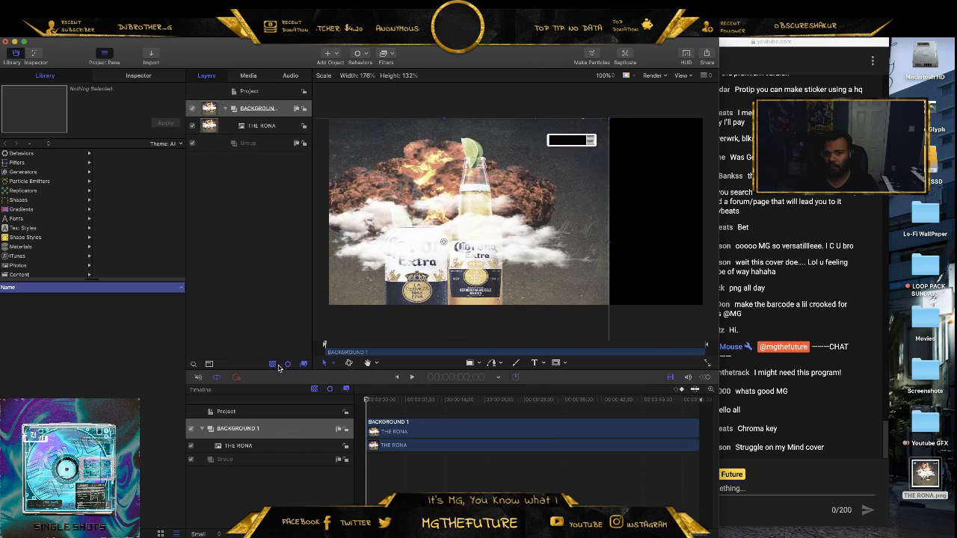
{"action": "left_click_drag", "start_coordinate": [479, 225], "coordinate": [540, 177]}
{"action": "key", "text": "ctrl+z"}
{"action": "key", "text": "ctrl+z"}
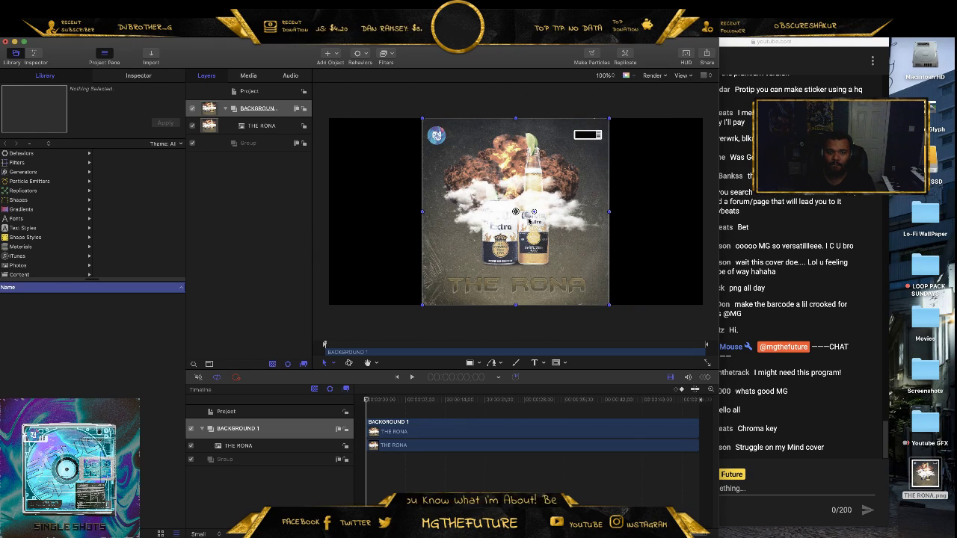
- Inspect THE RONA's transform properties at Scale 50% and check the project's 800×800 size
{"action": "left_click", "coordinate": [520, 98]}
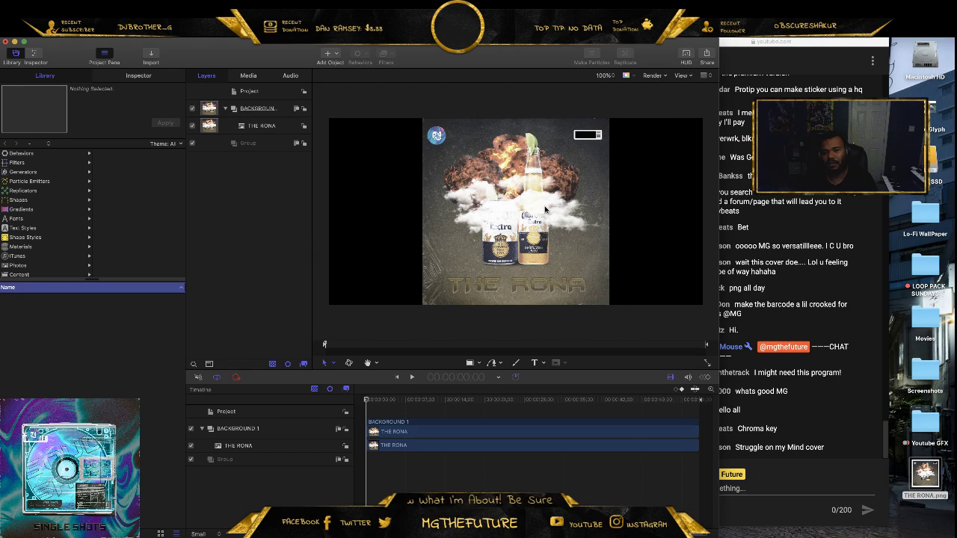
{"action": "left_click", "coordinate": [546, 209]}
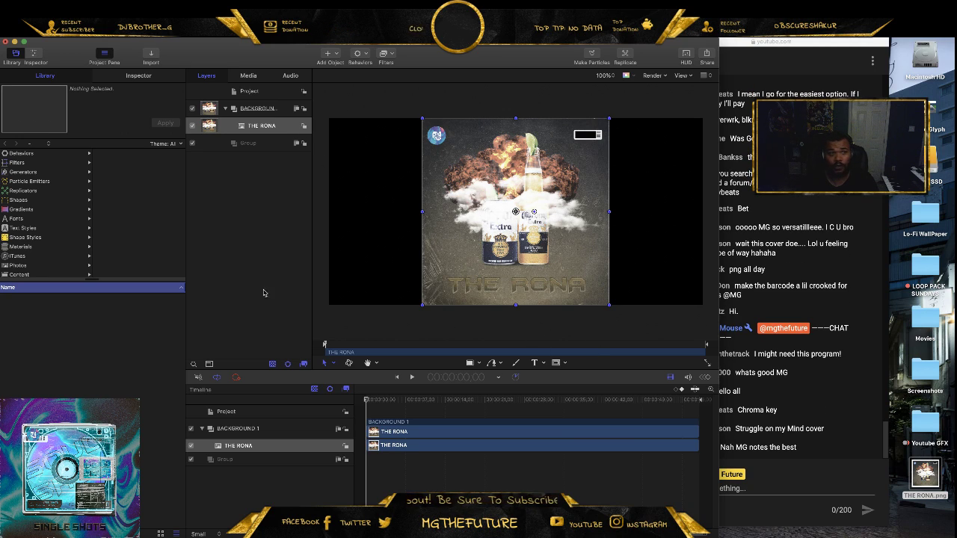
{"action": "left_click", "coordinate": [35, 54]}
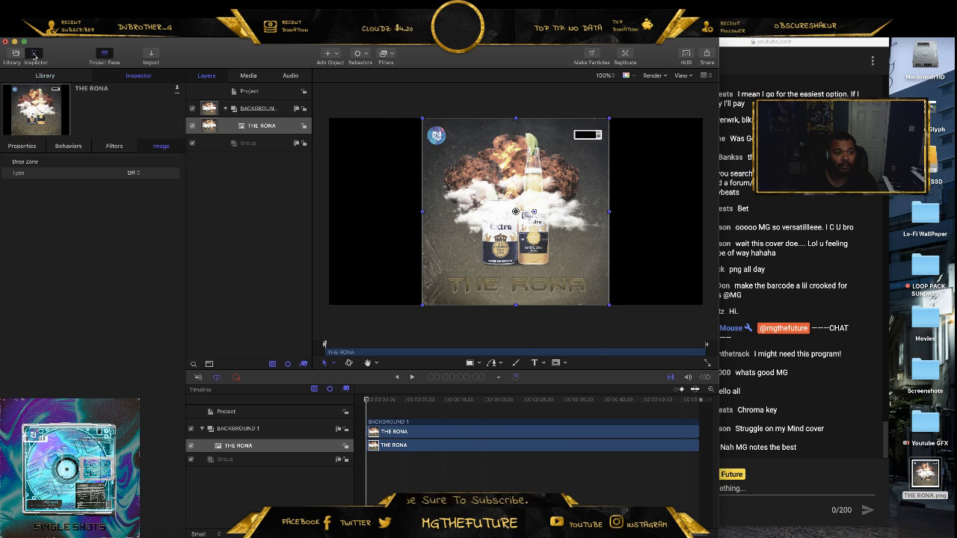
{"action": "left_click", "coordinate": [21, 147]}
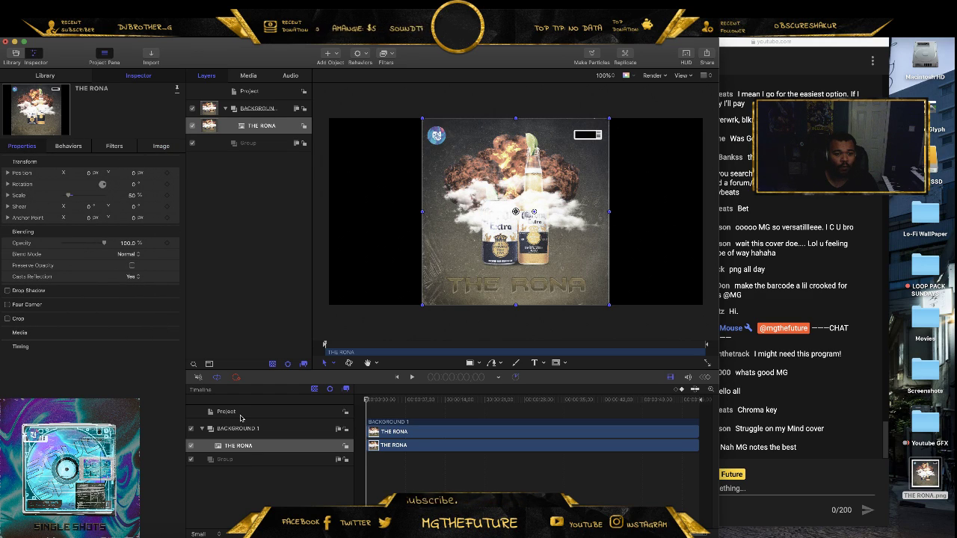
{"action": "left_click", "coordinate": [239, 414]}
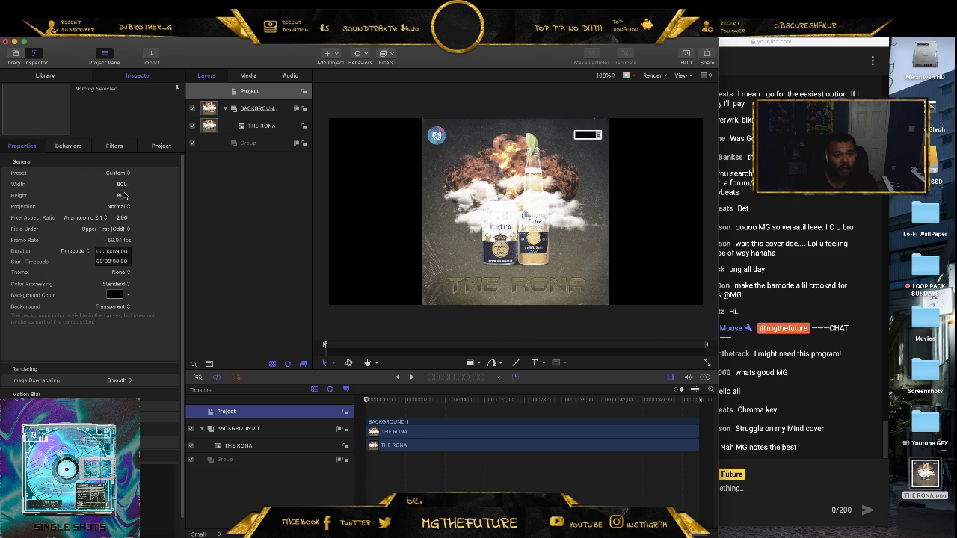
{"action": "left_click", "coordinate": [120, 193]}
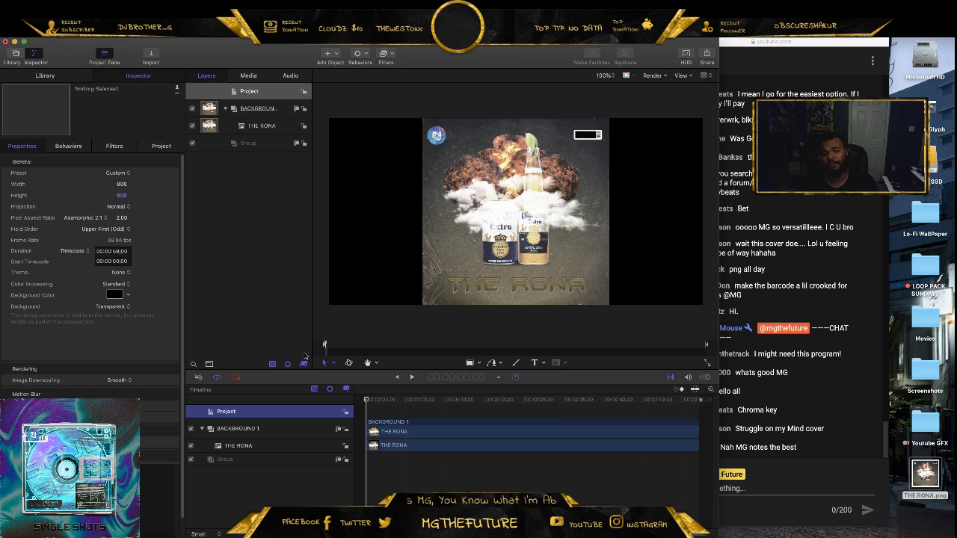
{"action": "left_click", "coordinate": [270, 447]}
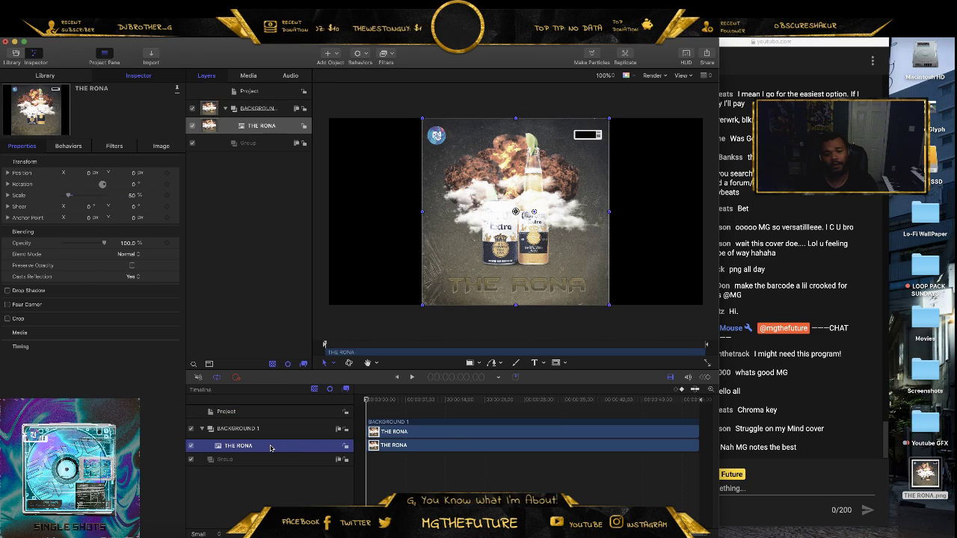
- Preview the Library's Blur filters, then drag Gaussian Blur onto THE RONA layer
{"action": "left_click", "coordinate": [50, 78]}
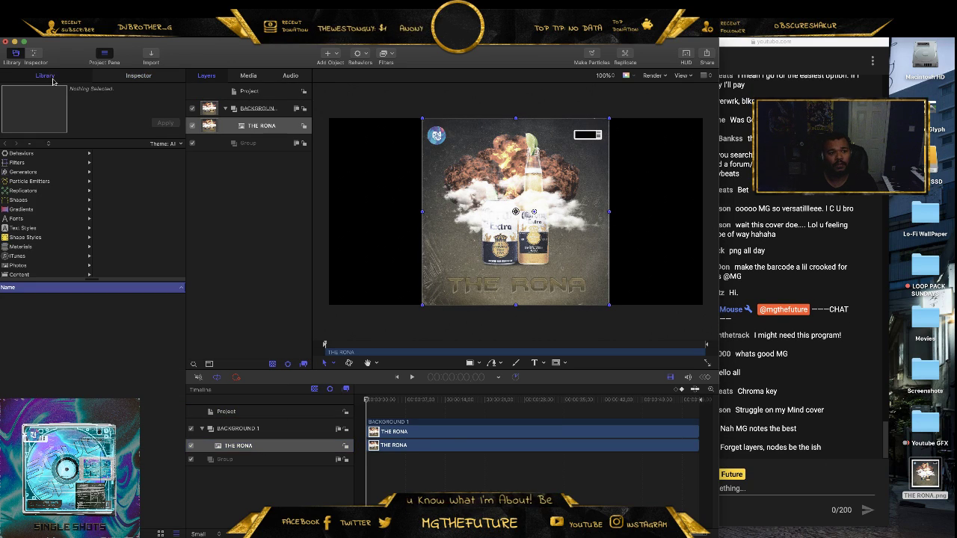
{"action": "left_click", "coordinate": [23, 163]}
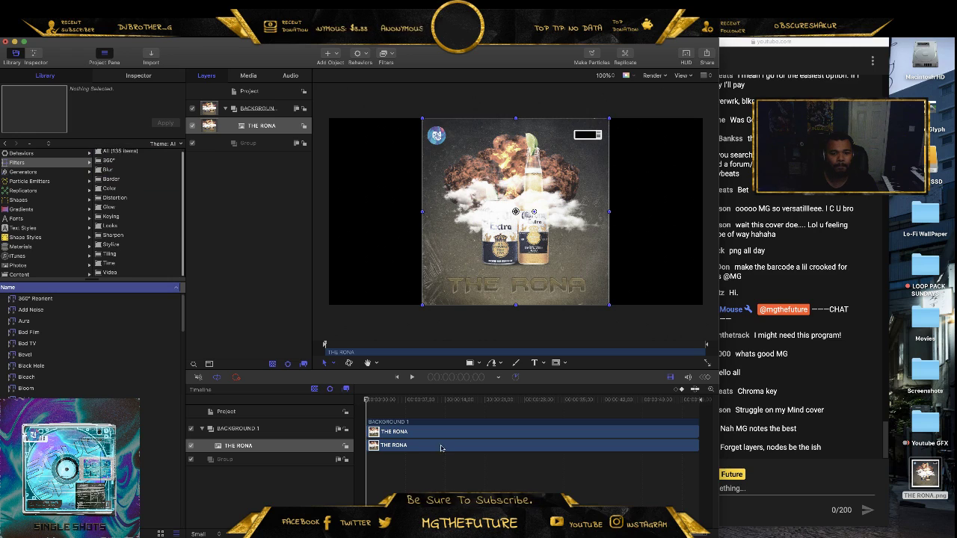
{"action": "left_click", "coordinate": [108, 173]}
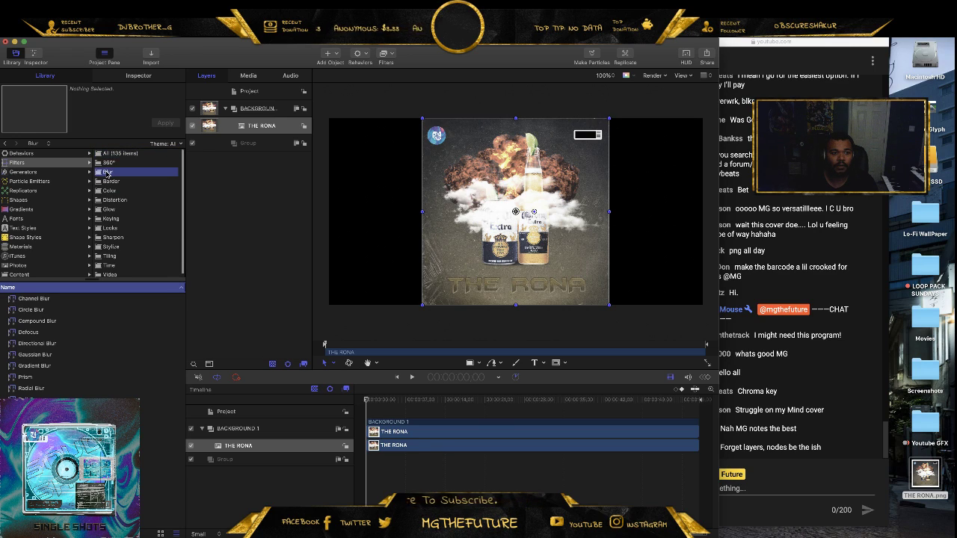
{"action": "left_click", "coordinate": [36, 299]}
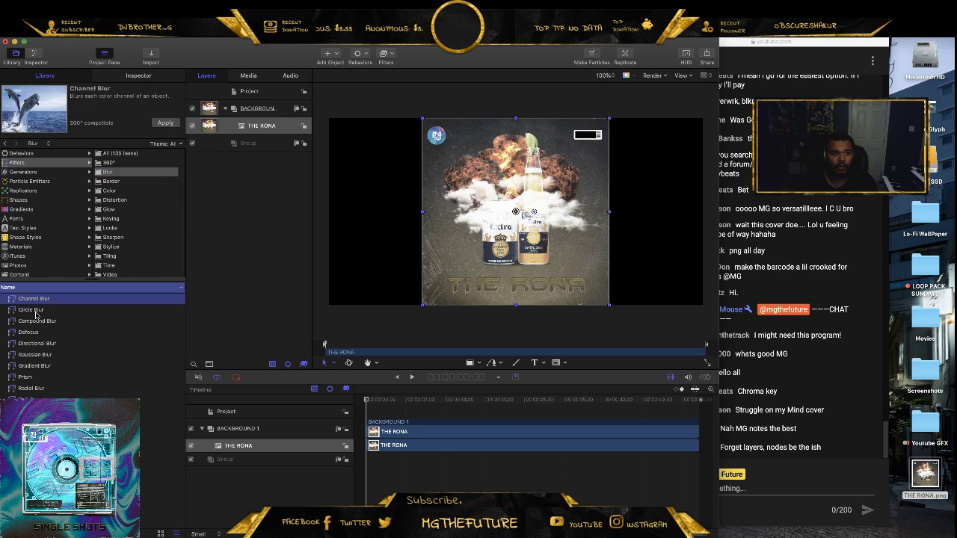
{"action": "left_click", "coordinate": [37, 311]}
{"action": "left_click", "coordinate": [37, 334]}
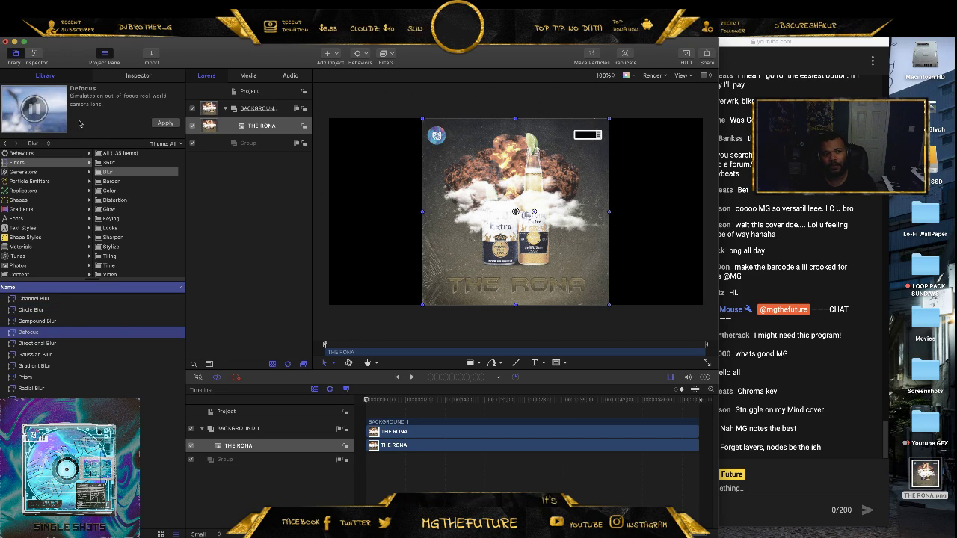
{"action": "left_click", "coordinate": [41, 355]}
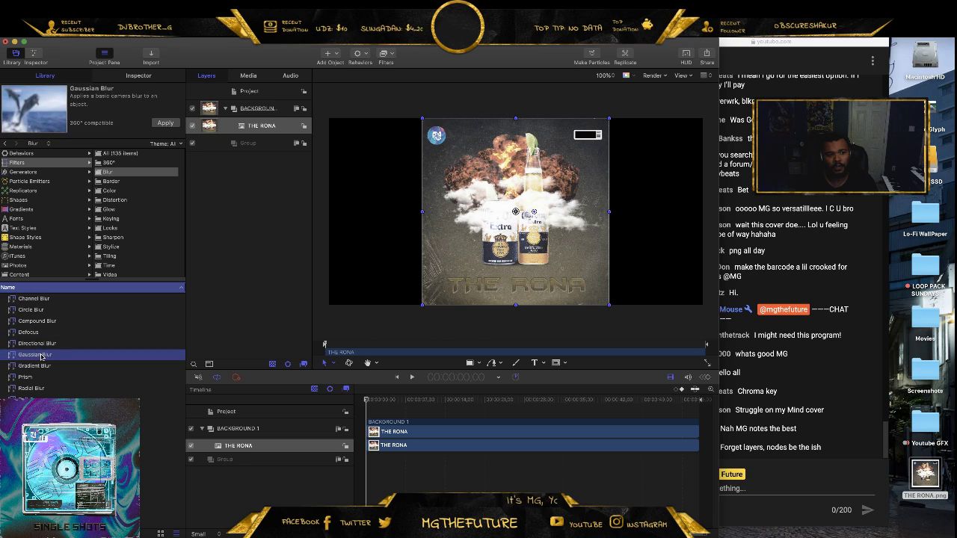
{"action": "left_click_drag", "start_coordinate": [38, 356], "coordinate": [256, 447]}
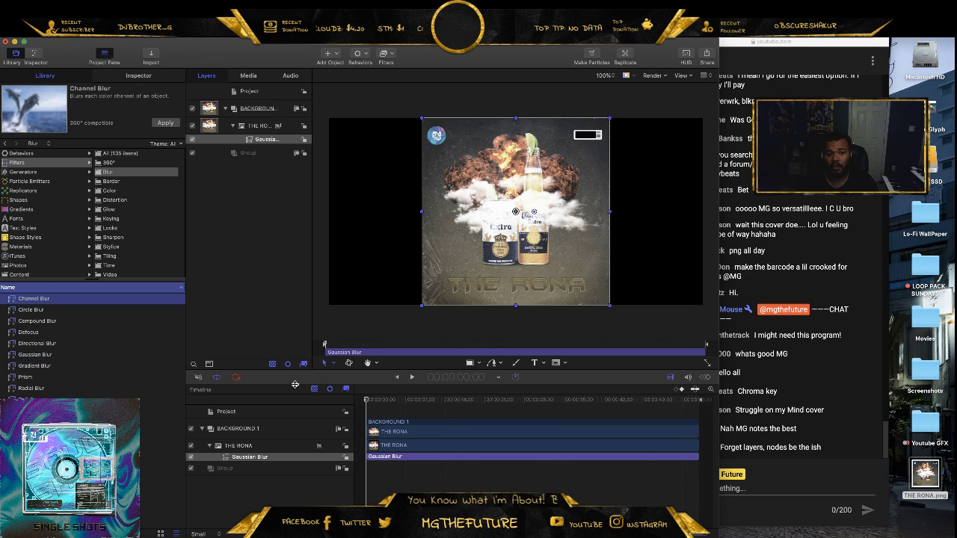
- Cancel an accidental playback and filter move, then raise the Gaussian Blur amount from 37
{"action": "left_click", "coordinate": [412, 379]}
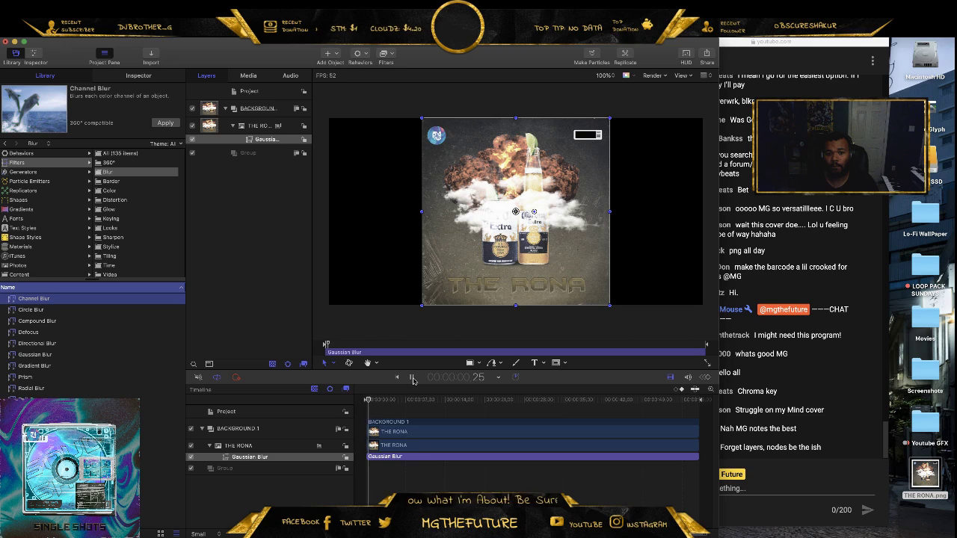
{"action": "mouse_move", "coordinate": [299, 461]}
{"action": "left_mouse_down"}
{"action": "mouse_move", "coordinate": [284, 455]}
{"action": "mouse_move", "coordinate": [322, 441]}
{"action": "mouse_move", "coordinate": [310, 448]}
{"action": "left_mouse_up"}
{"action": "key", "text": "space"}
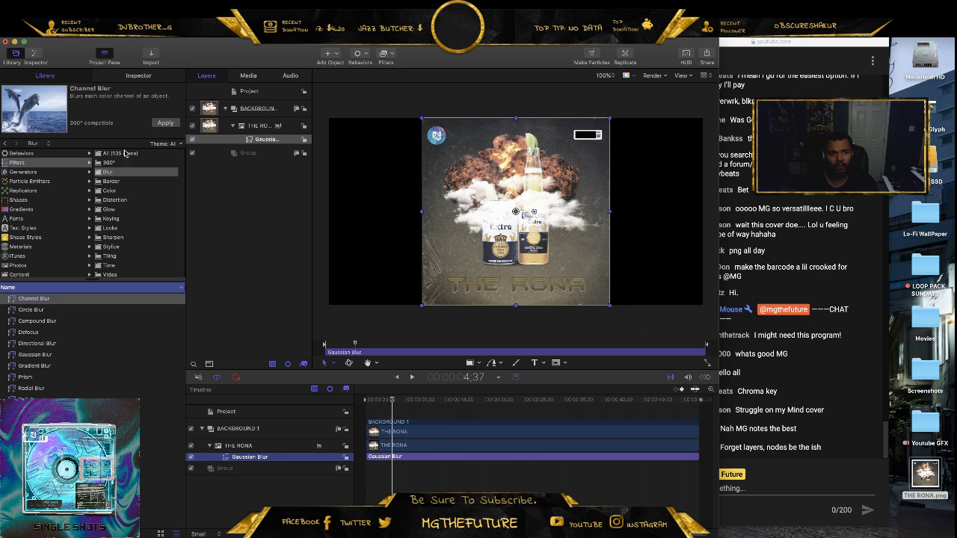
{"action": "left_click", "coordinate": [141, 78]}
{"action": "left_click_drag", "start_coordinate": [66, 173], "coordinate": [88, 176]}
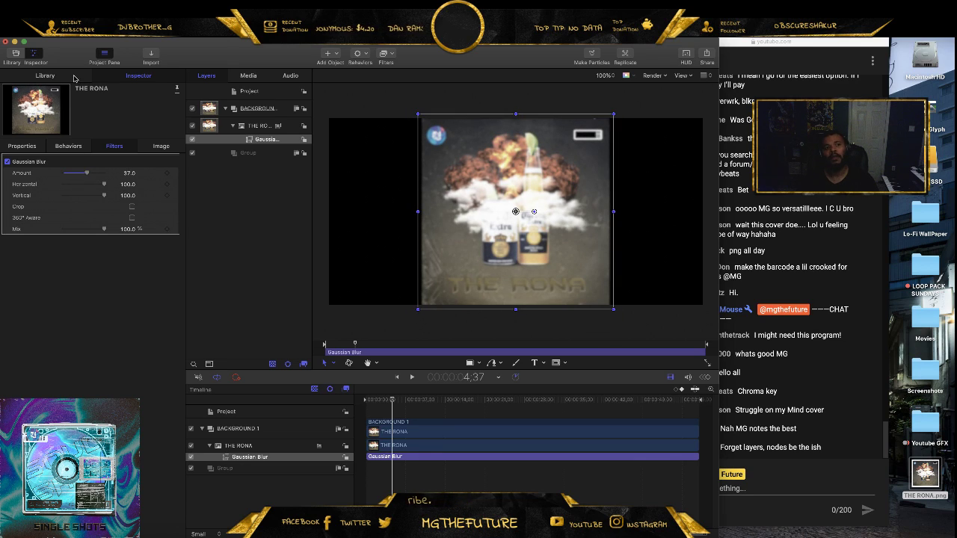
- Push the Gaussian Blur Amount to 59 and drag in a second copy of THE RONA cover
{"action": "left_click", "coordinate": [74, 78]}
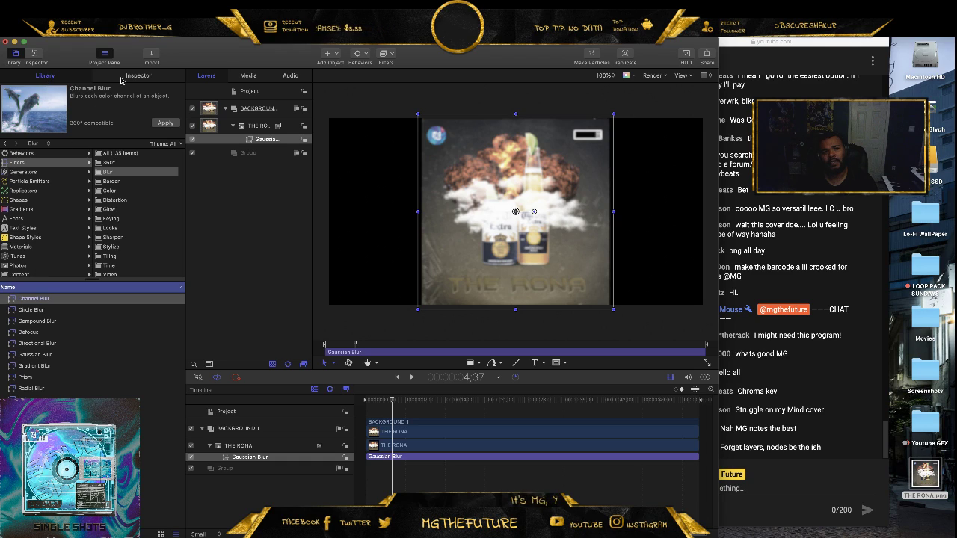
{"action": "left_click", "coordinate": [127, 77]}
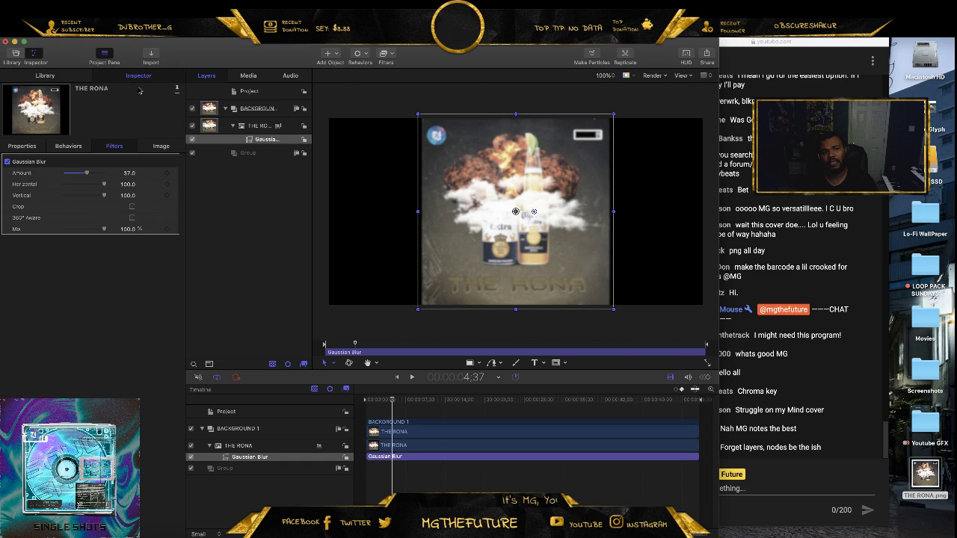
{"action": "left_click", "coordinate": [222, 414]}
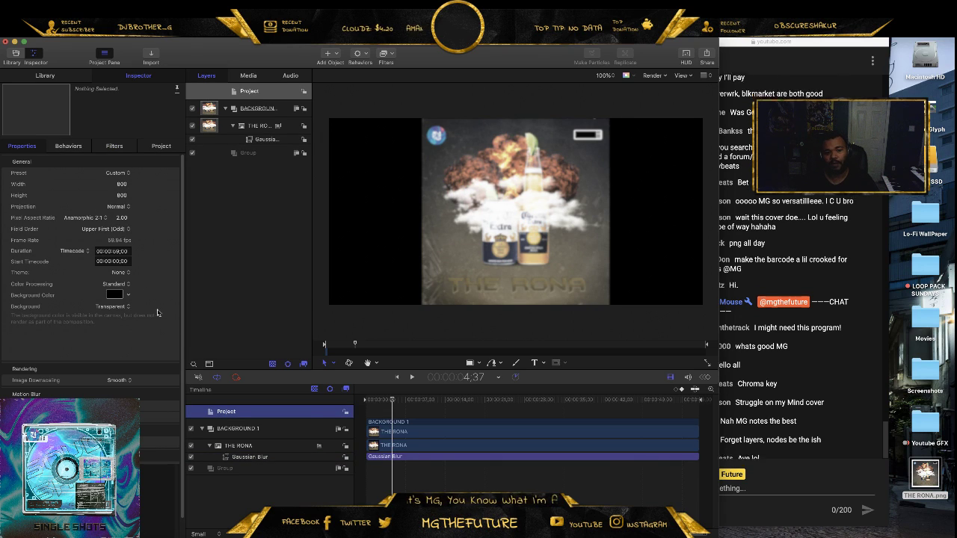
{"action": "left_click", "coordinate": [286, 432]}
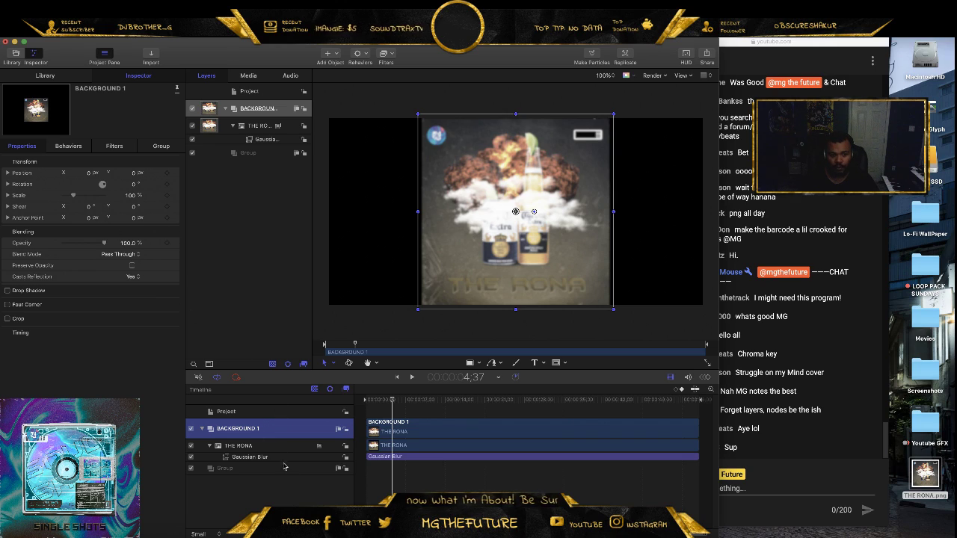
{"action": "left_click", "coordinate": [270, 457]}
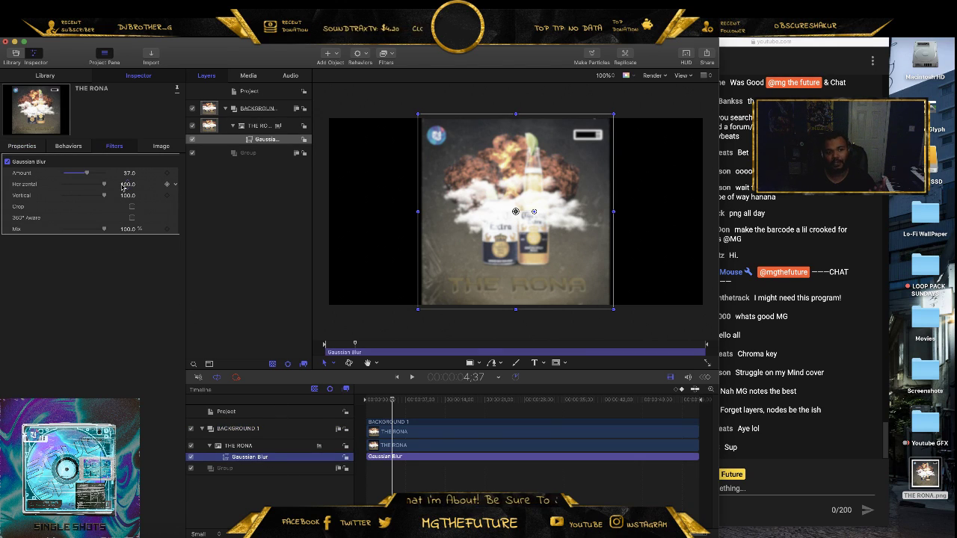
{"action": "left_click", "coordinate": [268, 447]}
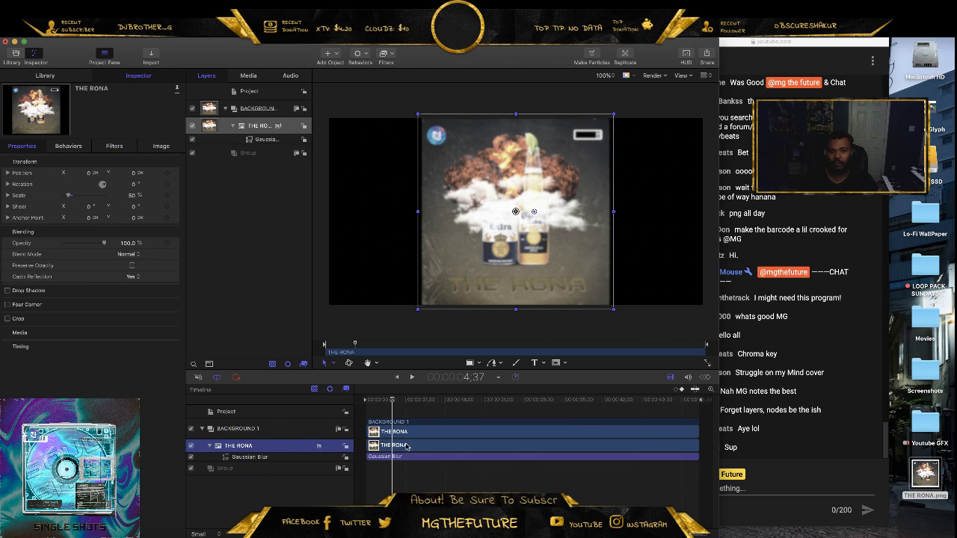
{"action": "left_click", "coordinate": [270, 458]}
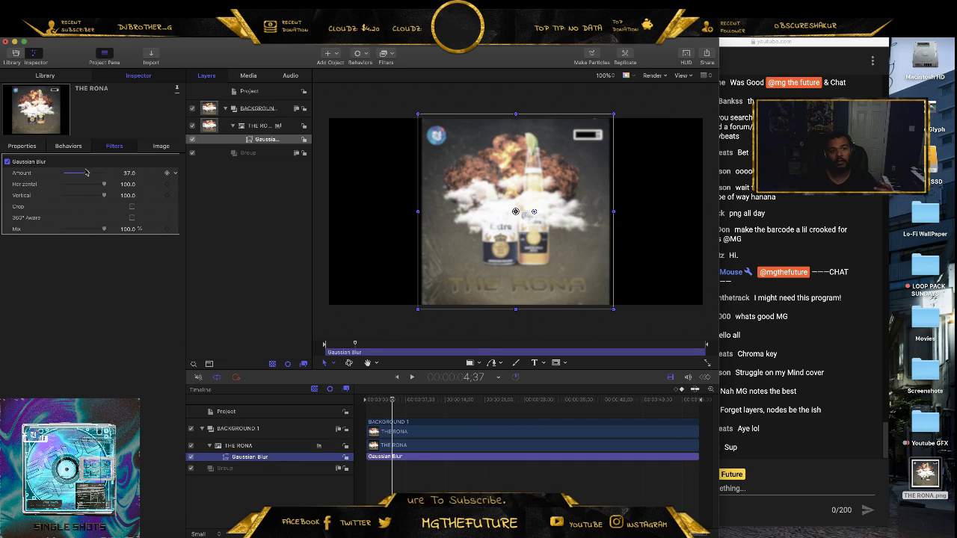
{"action": "mouse_move", "coordinate": [86, 172]}
{"action": "left_mouse_down"}
{"action": "mouse_move", "coordinate": [114, 181]}
{"action": "mouse_move", "coordinate": [100, 177]}
{"action": "left_mouse_up"}
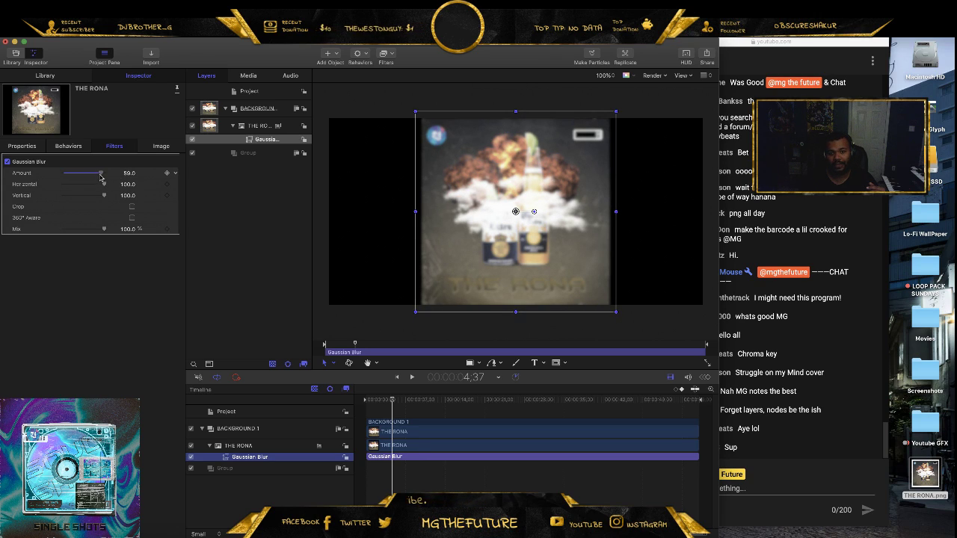
{"action": "left_click", "coordinate": [354, 325]}
{"action": "left_click_drag", "start_coordinate": [925, 475], "coordinate": [297, 484]}
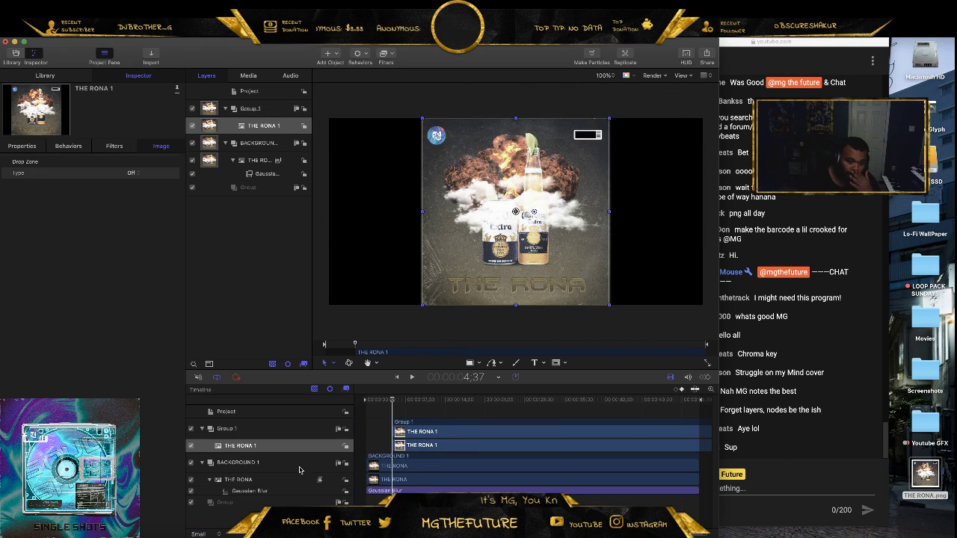
- Rename the new Group 1 to FOREGROUND and move its clip to start at the playhead
{"action": "left_click", "coordinate": [228, 429]}
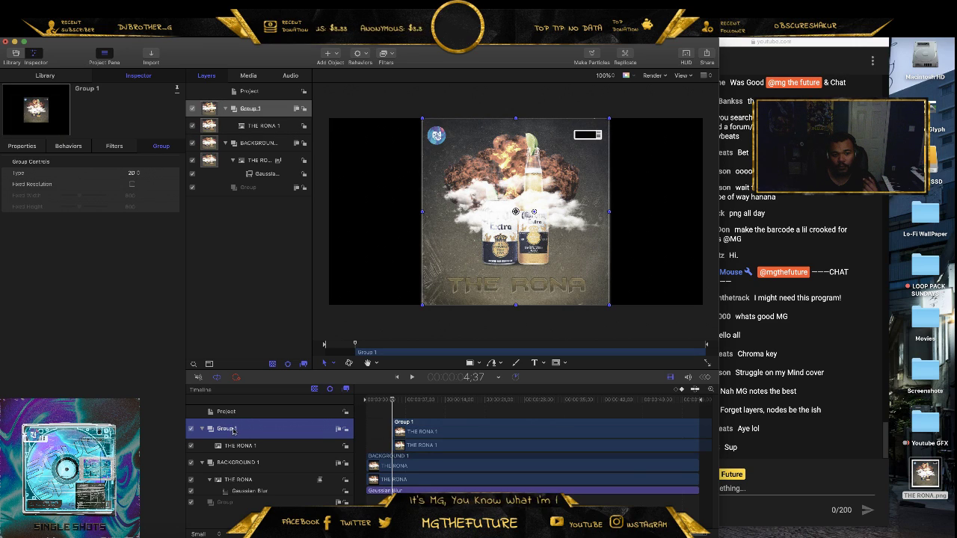
{"action": "double_click", "coordinate": [233, 431]}
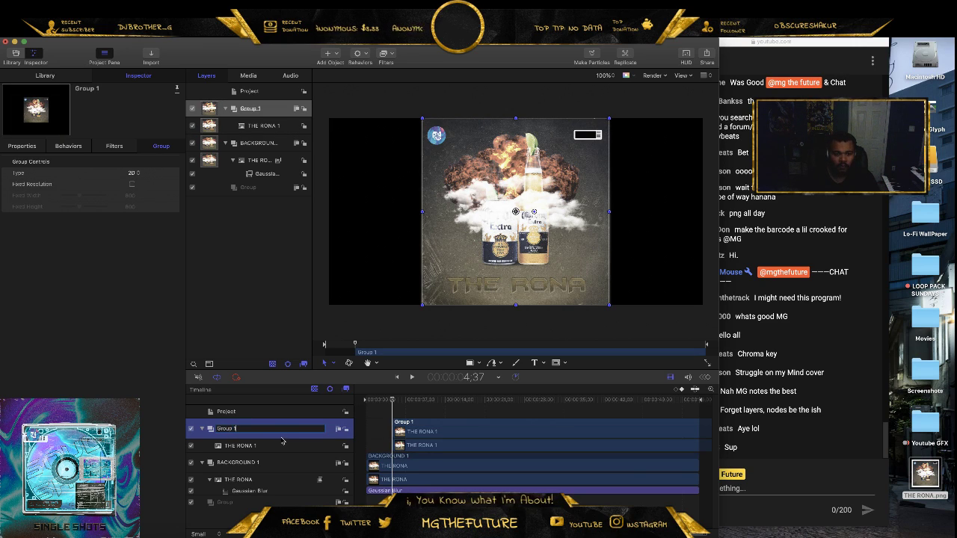
{"action": "key", "text": "BackSpace"}
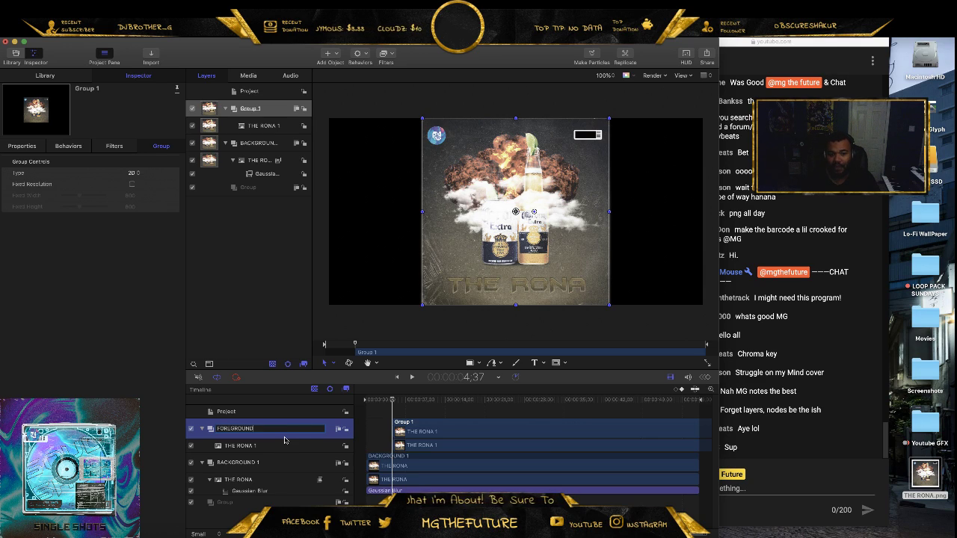
{"action": "key", "text": "Return"}
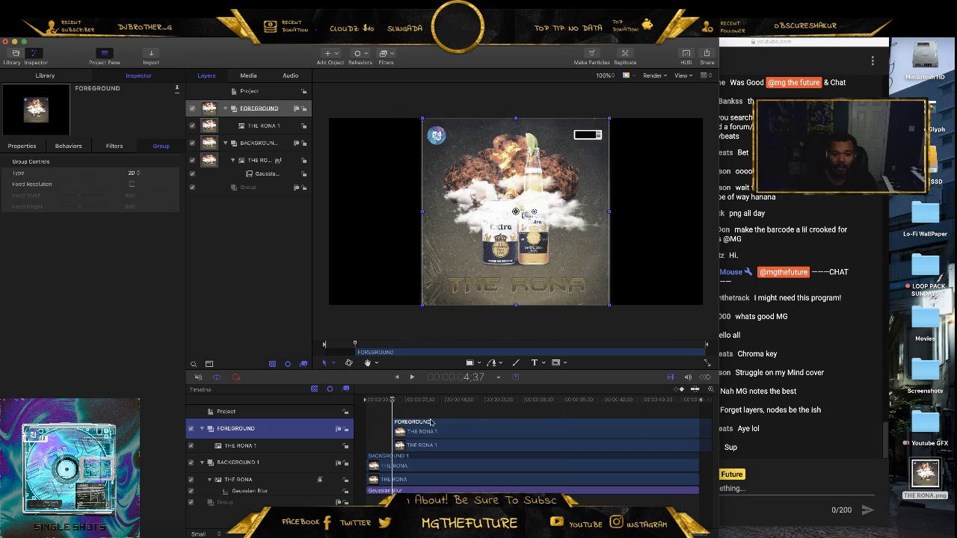
{"action": "left_click_drag", "start_coordinate": [434, 428], "coordinate": [408, 431]}
- Scale THE RONA 1 down to 27% over the blurred background
{"action": "left_click", "coordinate": [246, 446]}
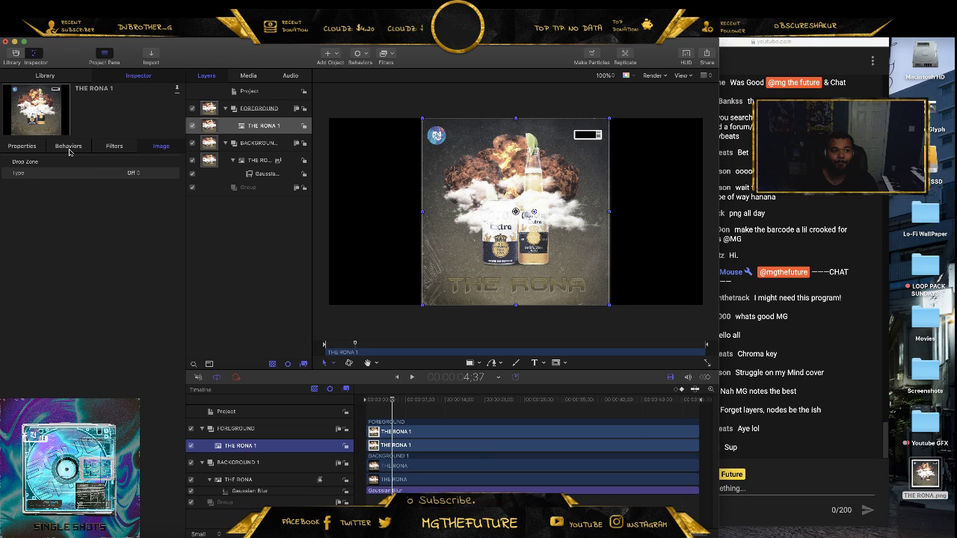
{"action": "left_click", "coordinate": [23, 146]}
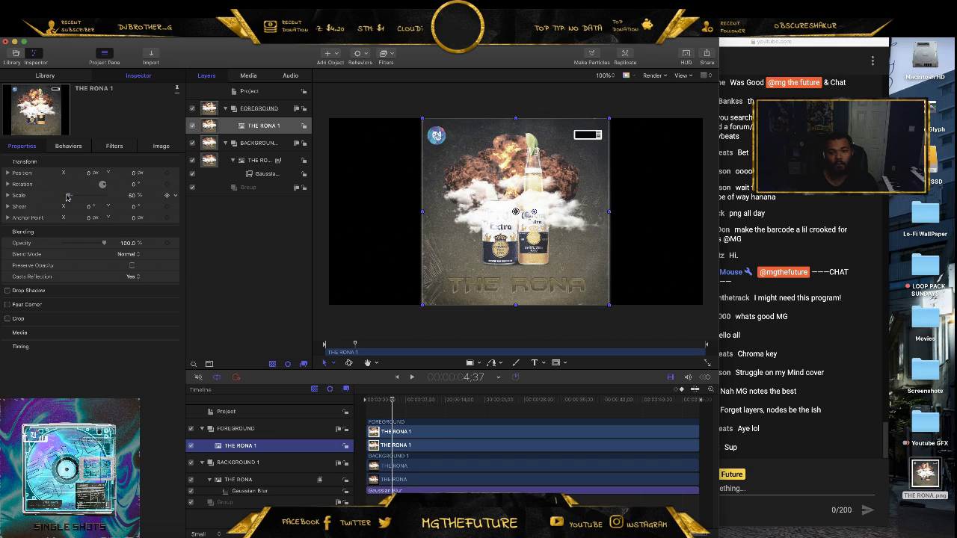
{"action": "left_click_drag", "start_coordinate": [67, 197], "coordinate": [64, 197]}
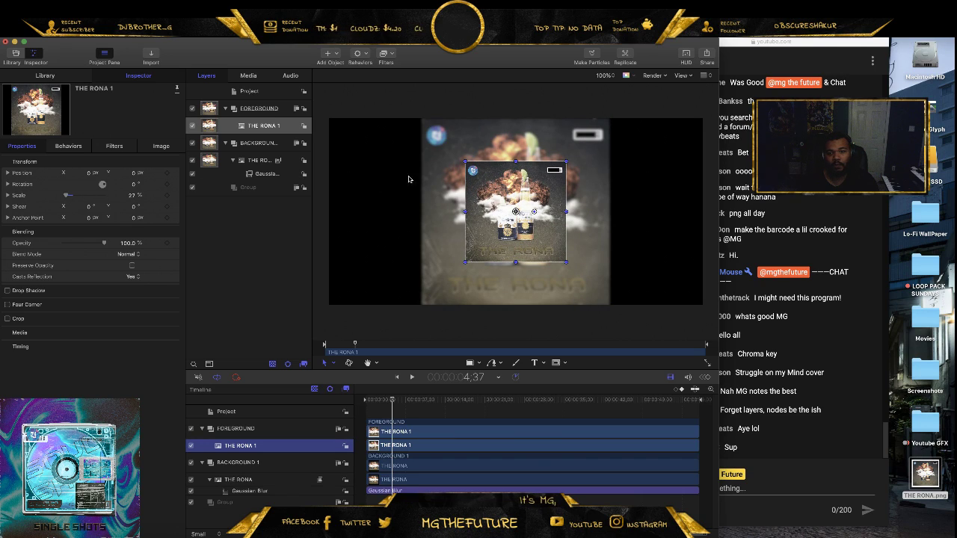
{"action": "left_click", "coordinate": [630, 234]}
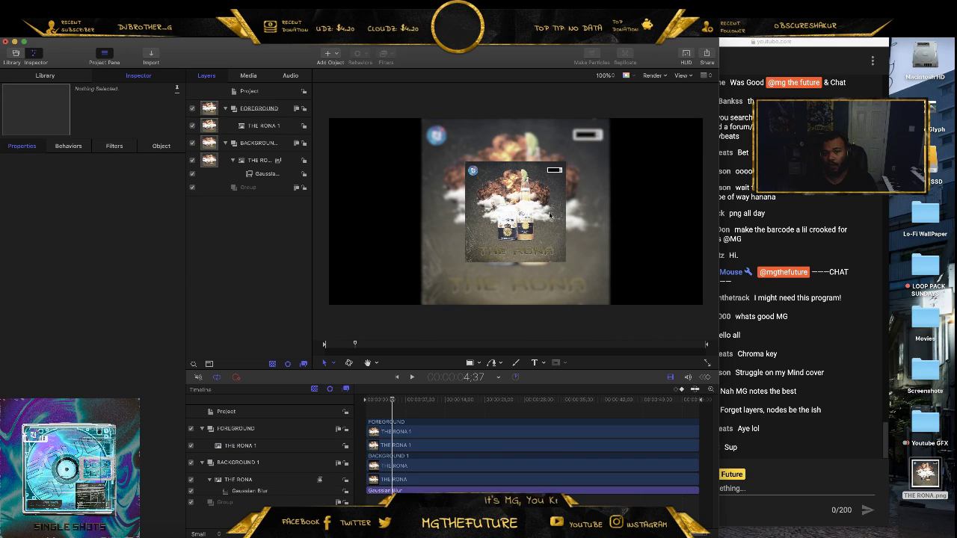
- Move the live chat window aside and review the behaviors on THE RONA 1
{"action": "left_click", "coordinate": [845, 392]}
{"action": "left_click_drag", "start_coordinate": [783, 43], "coordinate": [849, 43]}
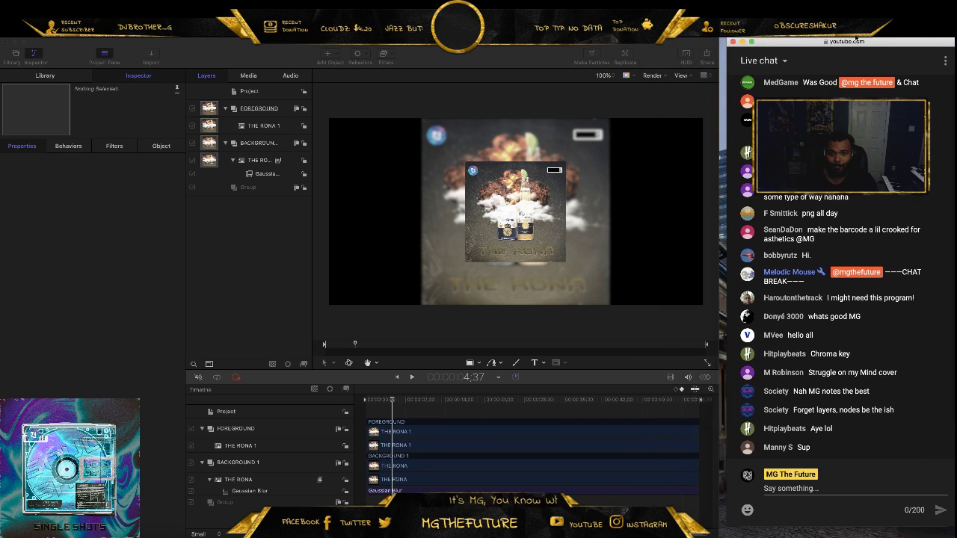
{"action": "left_click", "coordinate": [479, 249]}
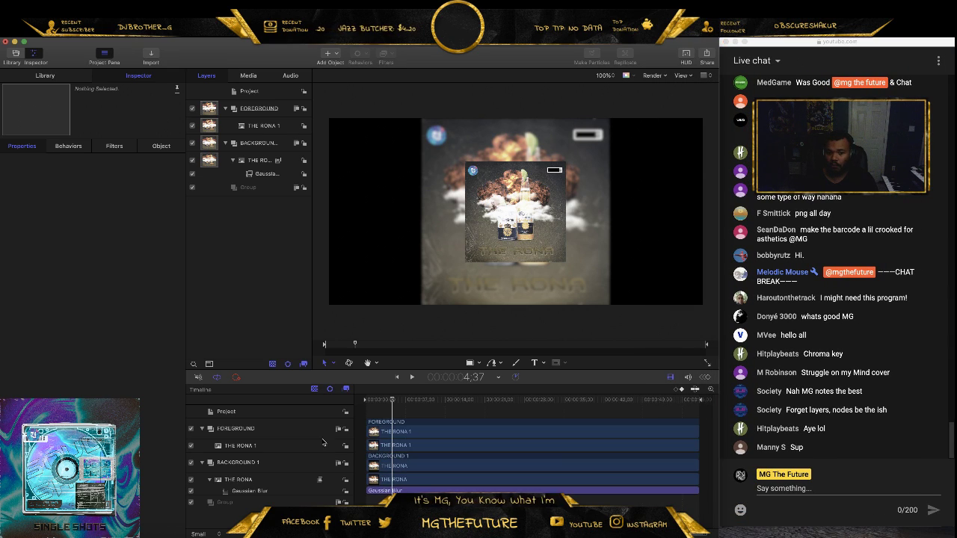
{"action": "left_click", "coordinate": [276, 448]}
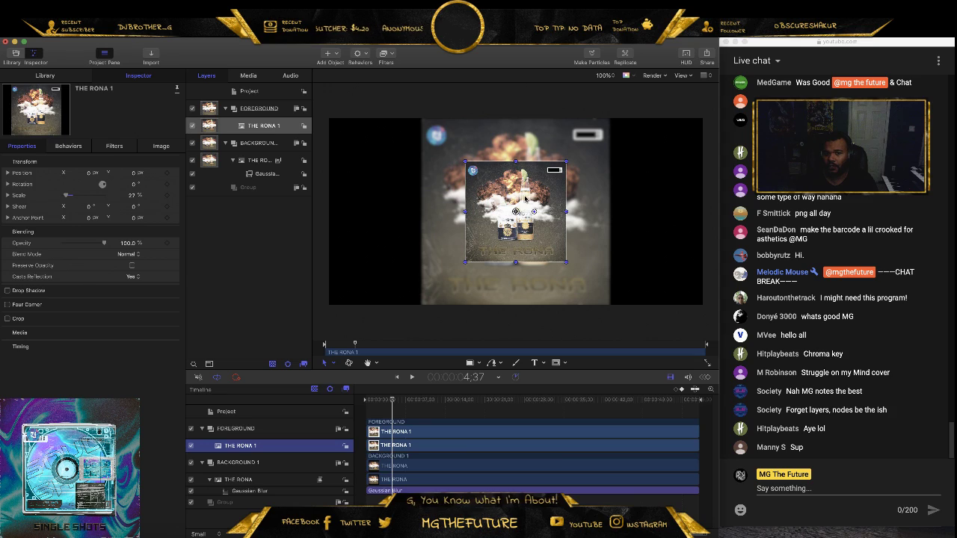
{"action": "left_click", "coordinate": [68, 146]}
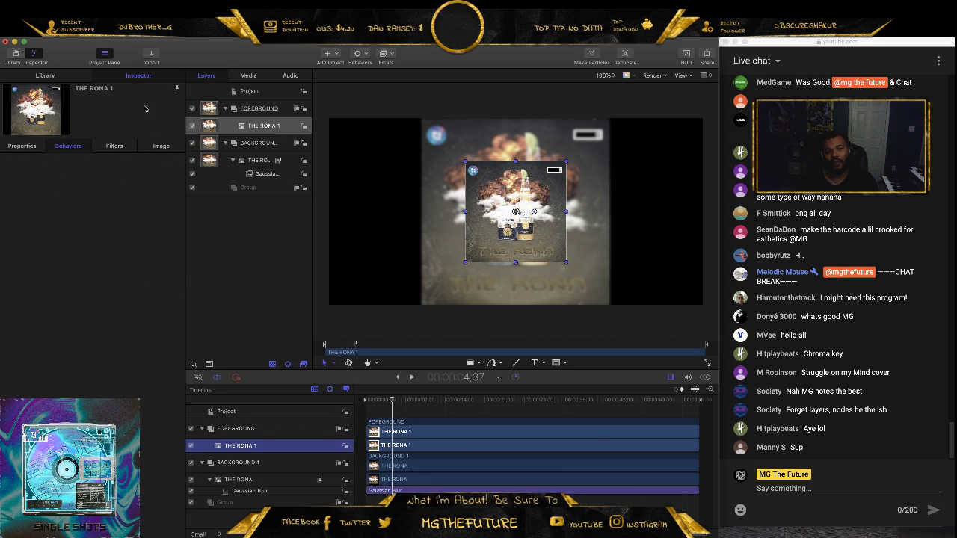
- Browse the Library categories to Particle Emitters, filtered to the Pyro set
{"action": "left_click", "coordinate": [44, 75]}
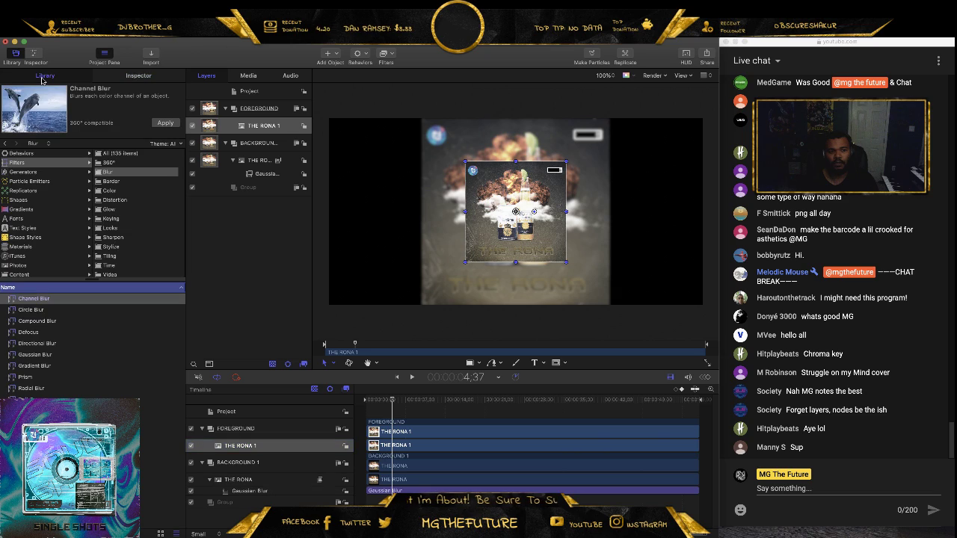
{"action": "left_click", "coordinate": [25, 237]}
{"action": "left_click", "coordinate": [18, 256]}
{"action": "left_click", "coordinate": [23, 191]}
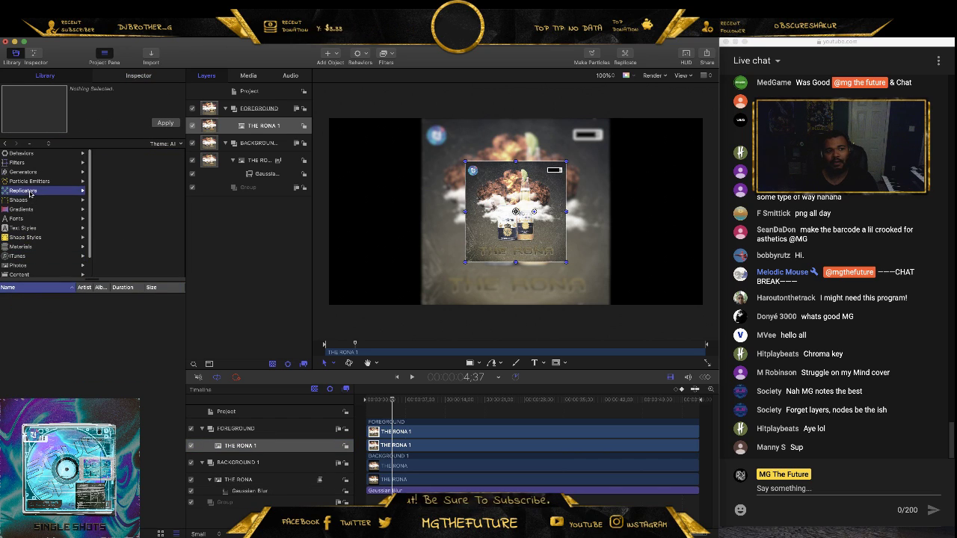
{"action": "left_click", "coordinate": [32, 173]}
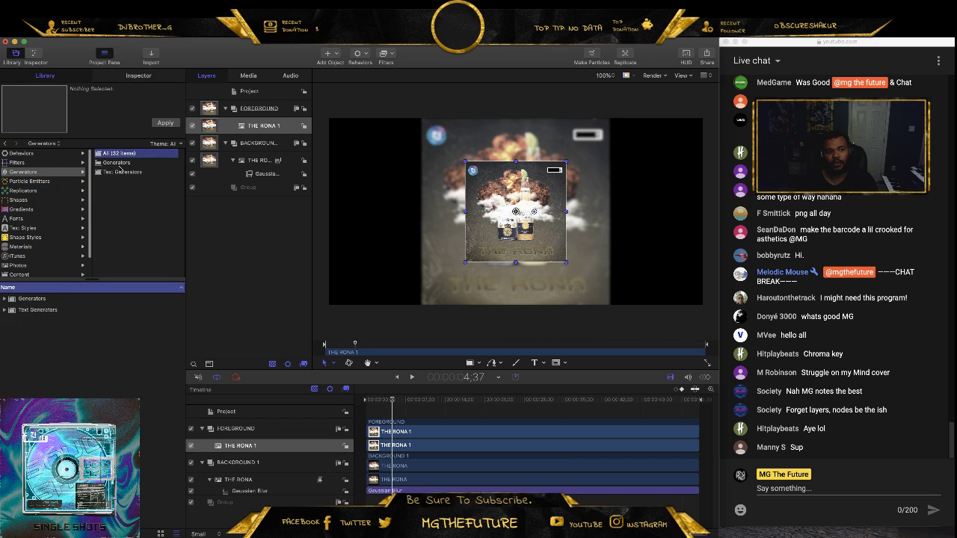
{"action": "left_click", "coordinate": [34, 191]}
{"action": "left_click", "coordinate": [30, 247]}
{"action": "left_click", "coordinate": [41, 181]}
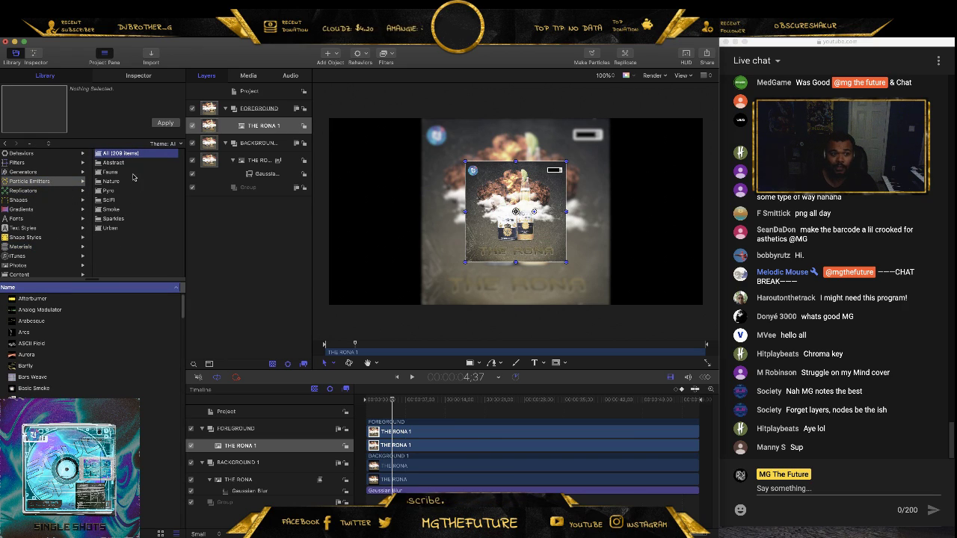
{"action": "left_click", "coordinate": [110, 191]}
- Preview Burning Match and Corona, add Corona to the Layers list, and play from the start
{"action": "left_click", "coordinate": [40, 321]}
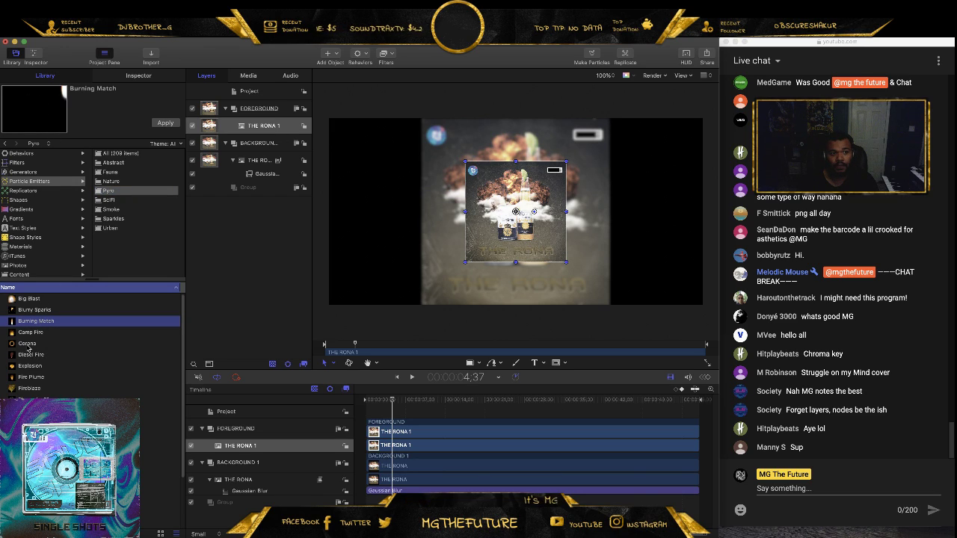
{"action": "left_click", "coordinate": [28, 344]}
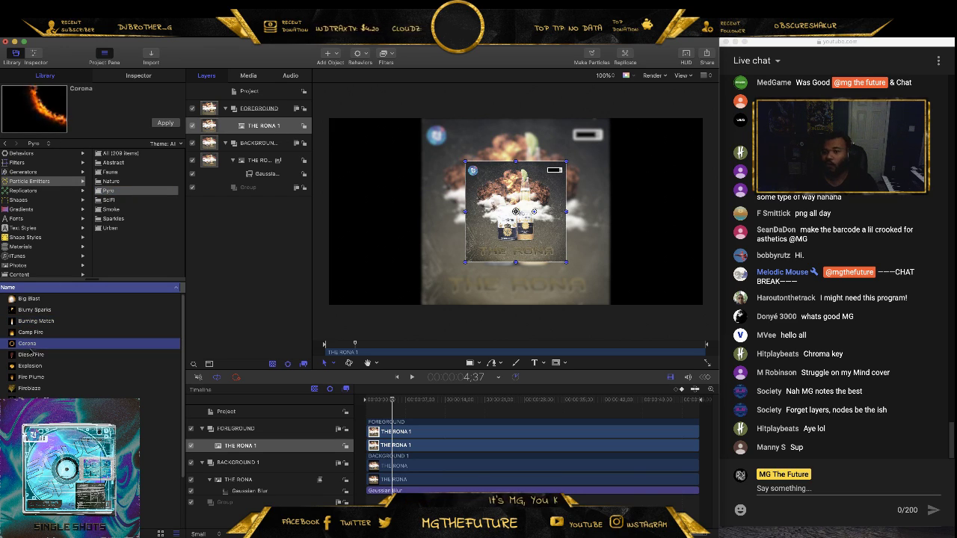
{"action": "left_click", "coordinate": [224, 512]}
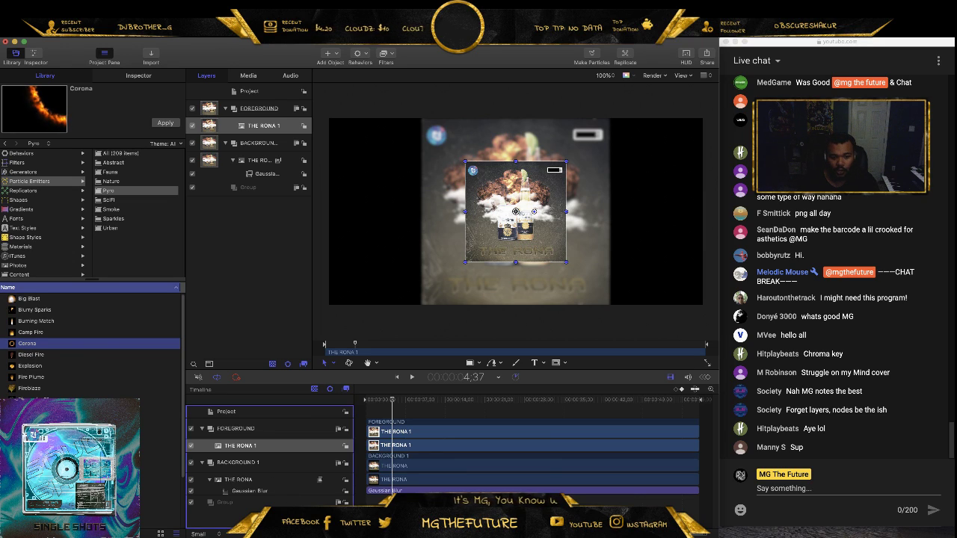
{"action": "left_click_drag", "start_coordinate": [224, 512], "coordinate": [696, 437]}
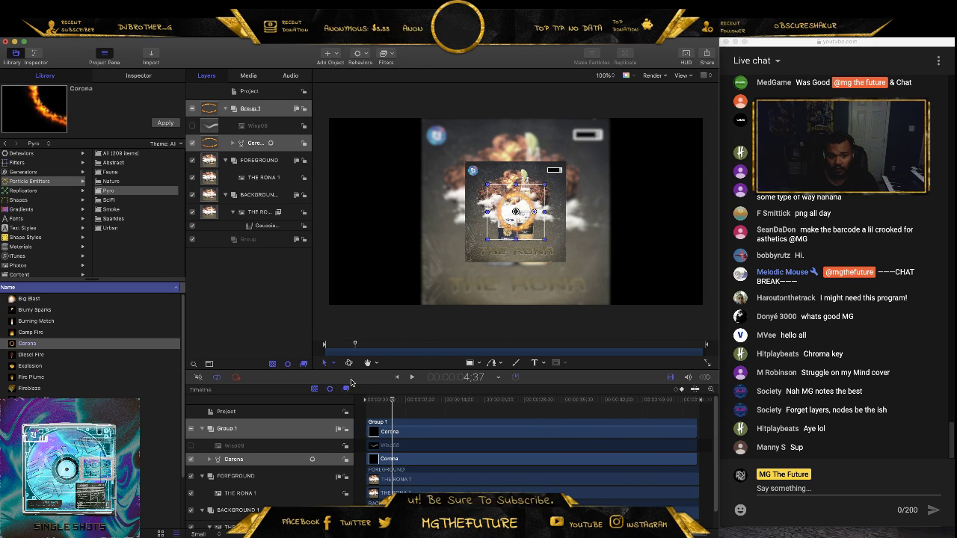
{"action": "left_click", "coordinate": [397, 378]}
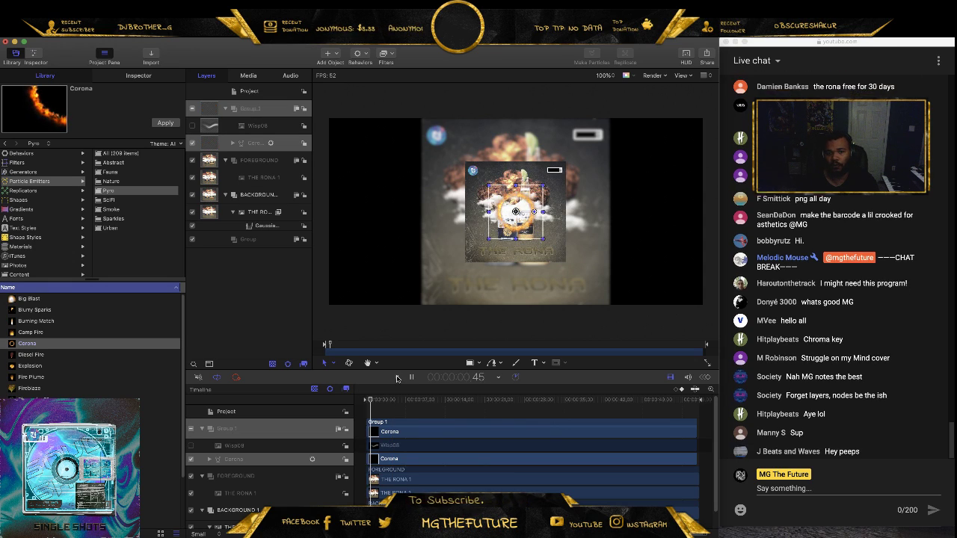
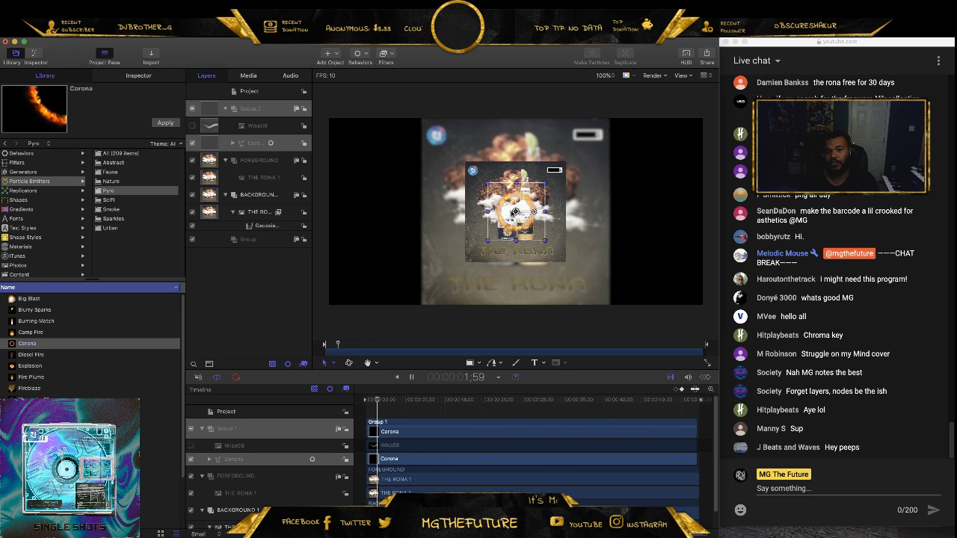
- Stop playback and scale the Corona fire-ring layers up to about 199%
{"action": "key", "text": "space"}
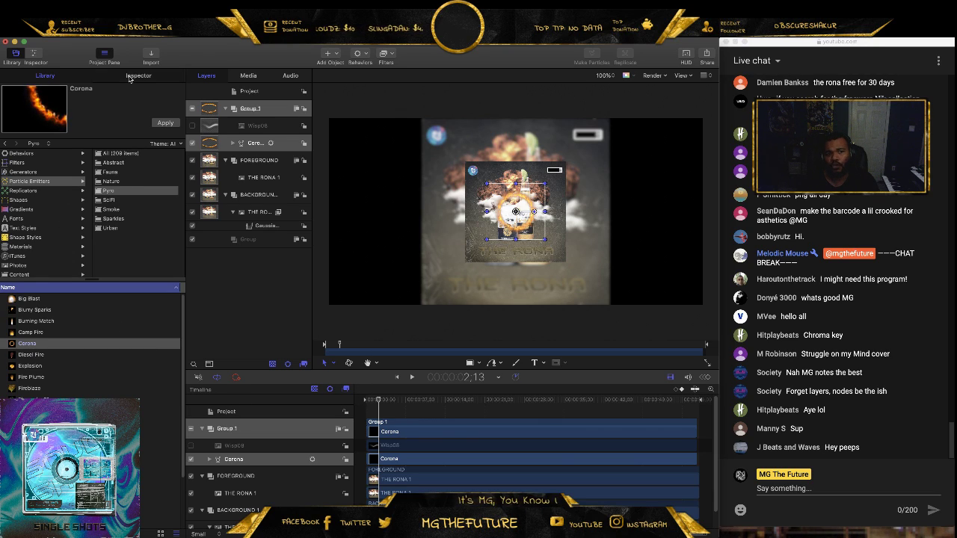
{"action": "key", "text": "super+3"}
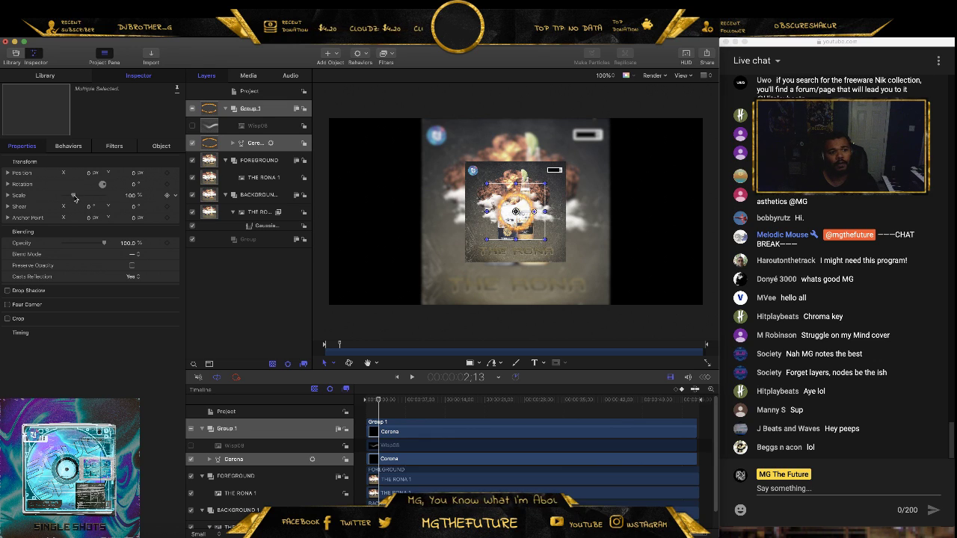
{"action": "left_click_drag", "start_coordinate": [74, 197], "coordinate": [84, 199]}
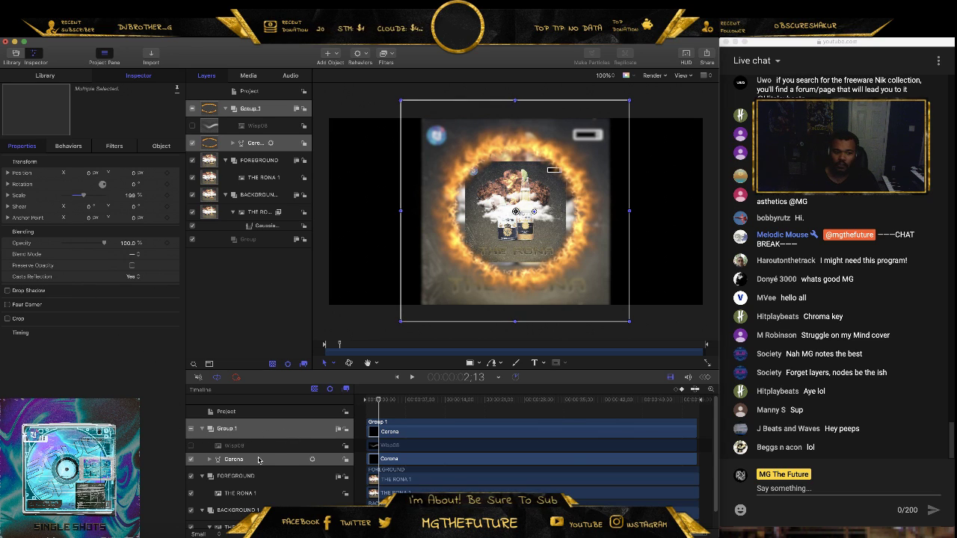
{"action": "scroll", "coordinate": [283, 439], "scroll_direction": "down", "scroll_amount": 2}
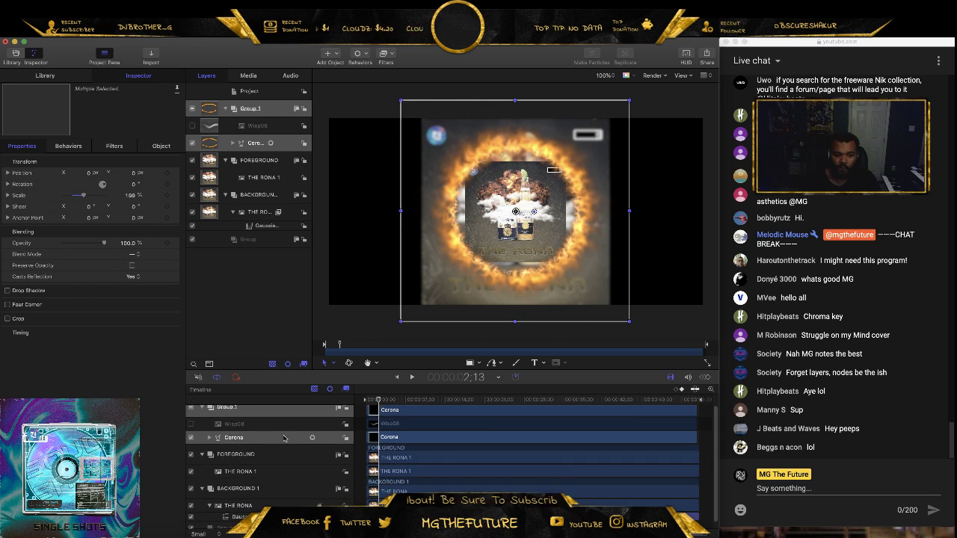
{"action": "left_click", "coordinate": [244, 415]}
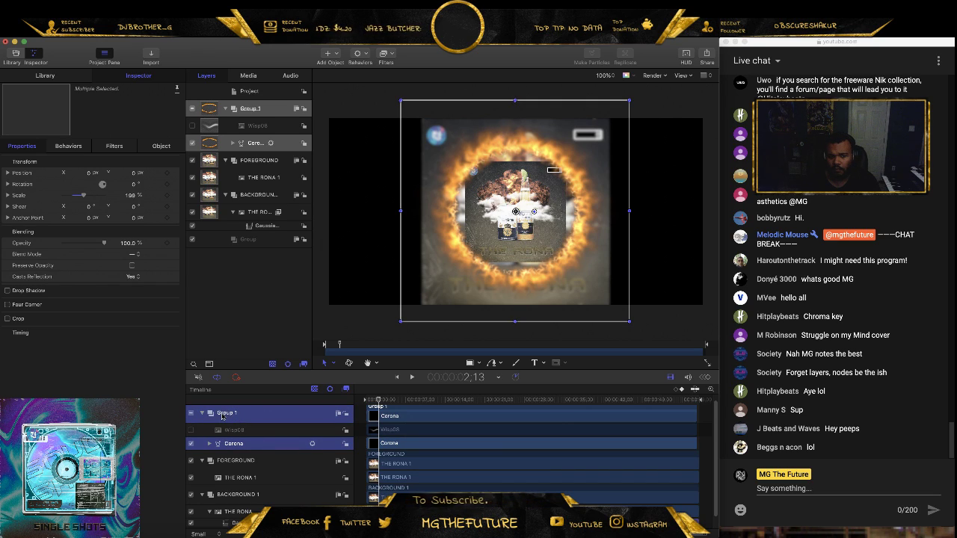
- Rename Group 1 to 'THIS IS FIRE'
{"action": "double_click", "coordinate": [243, 416]}
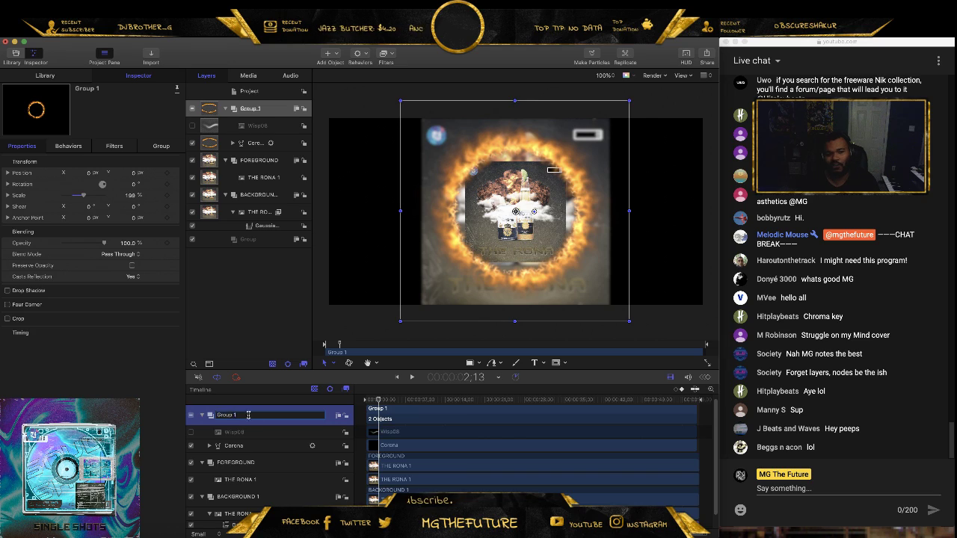
{"action": "type", "text": "THIS IS FIR"}
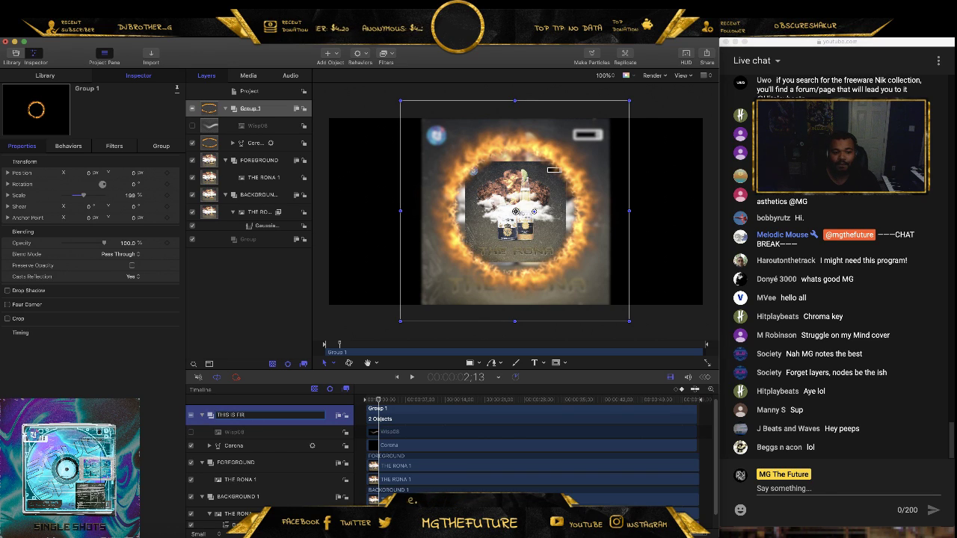
{"action": "type", "text": "E"}
{"action": "key", "text": "Return"}
- Collapse the groups and place THIS IS FIRE just below the FOREGROUND group
{"action": "left_click", "coordinate": [201, 415]}
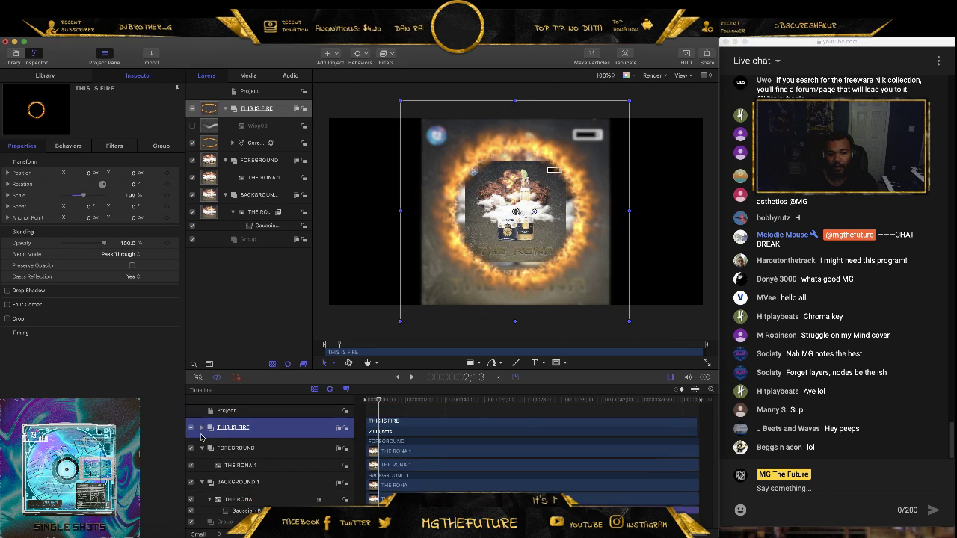
{"action": "left_click", "coordinate": [201, 448]}
{"action": "left_click", "coordinate": [202, 469]}
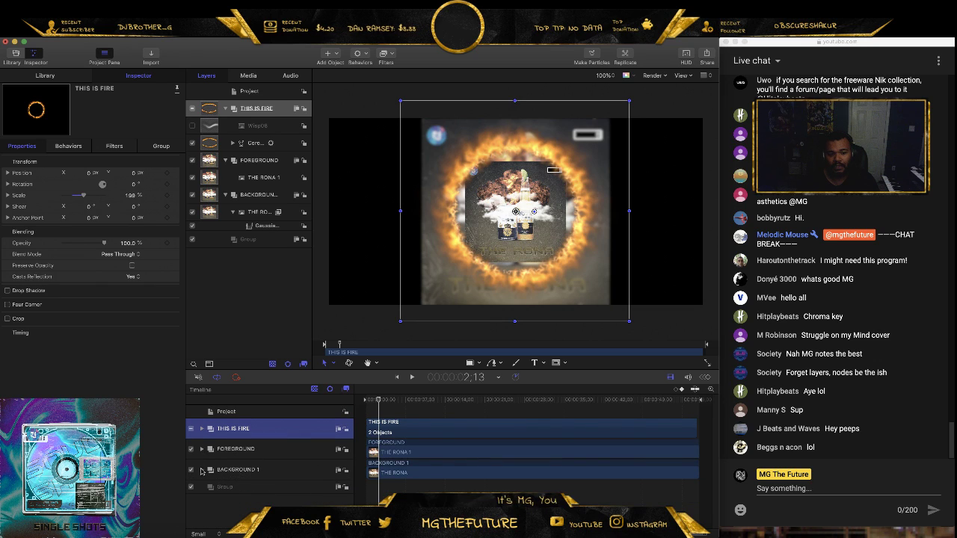
{"action": "left_click_drag", "start_coordinate": [275, 432], "coordinate": [230, 478]}
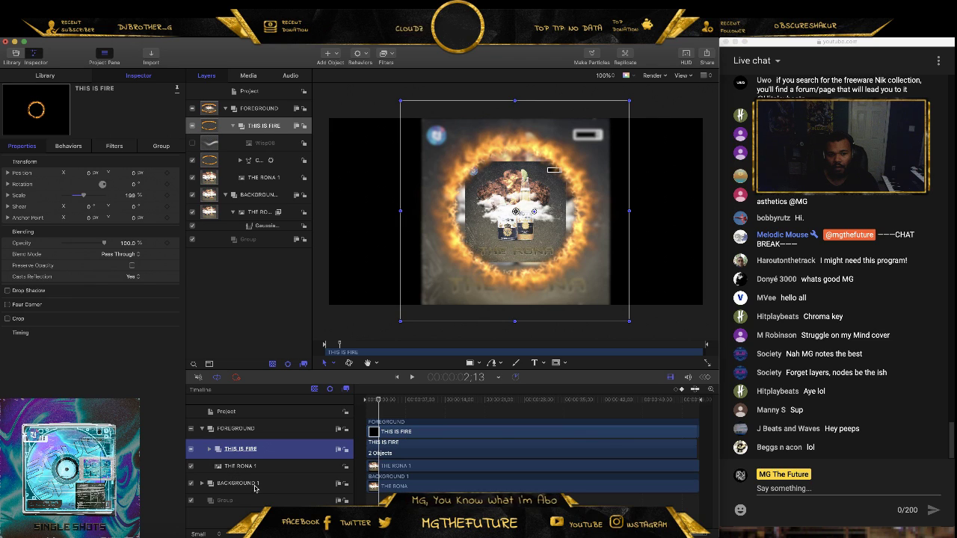
{"action": "key", "text": "super+z"}
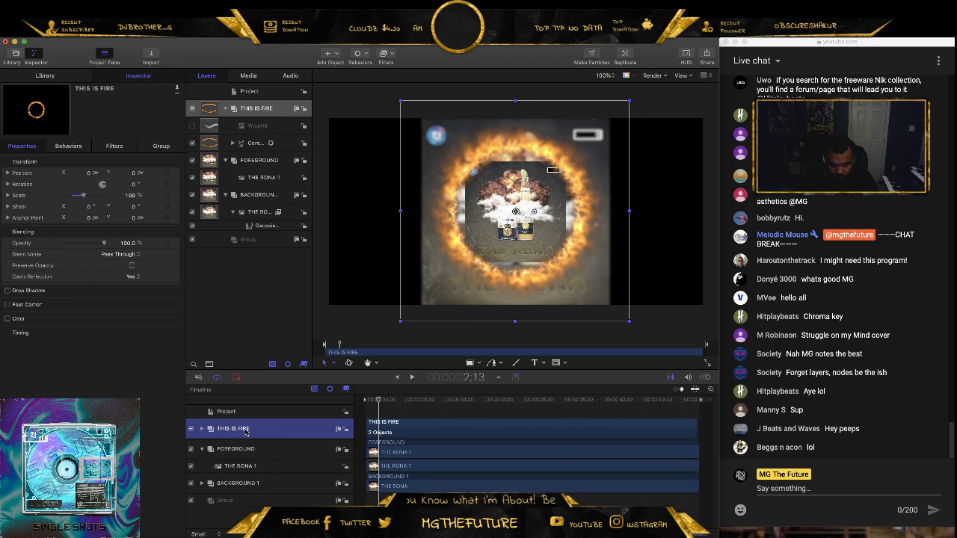
{"action": "left_click_drag", "start_coordinate": [245, 432], "coordinate": [189, 482]}
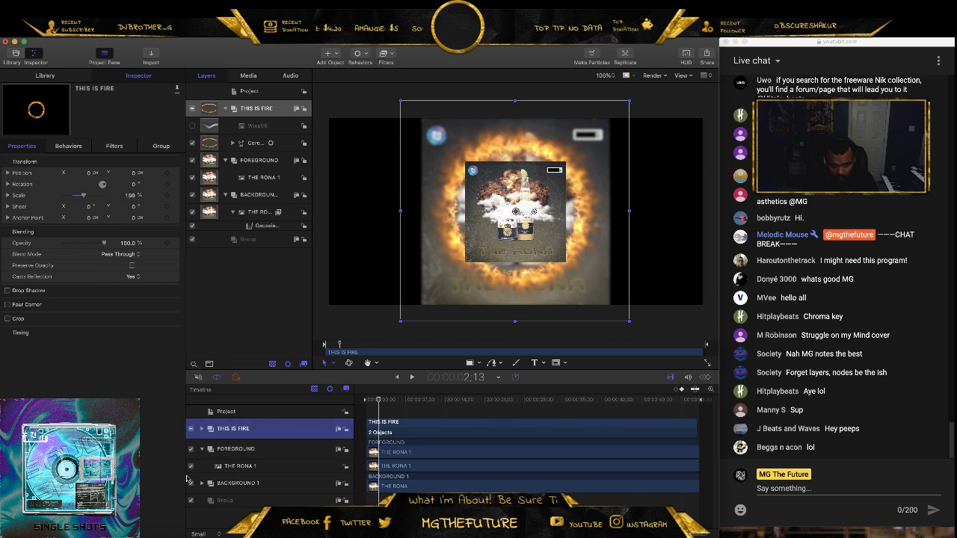
{"action": "left_click", "coordinate": [664, 217]}
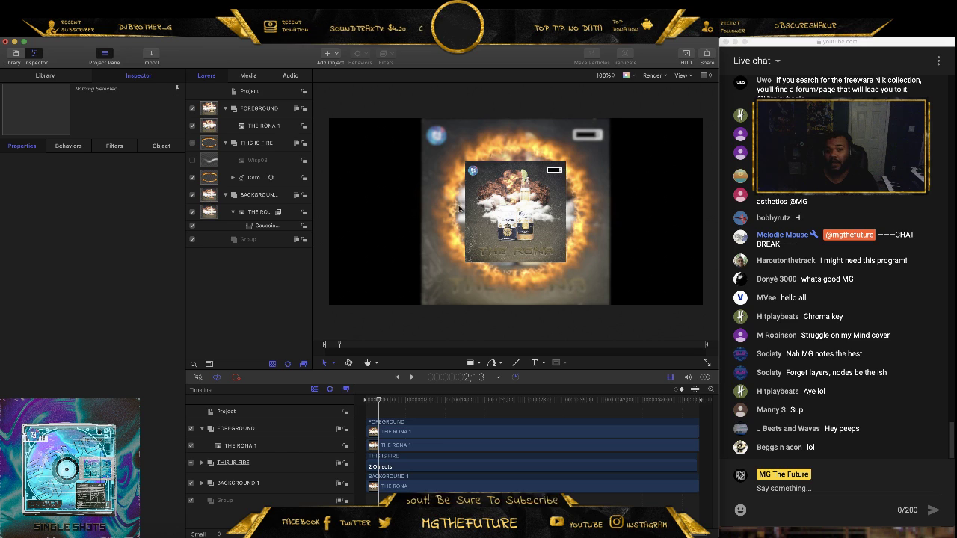
- Preview the animation, then select the Corona layer inside THIS IS FIRE at the start
{"action": "key", "text": "space"}
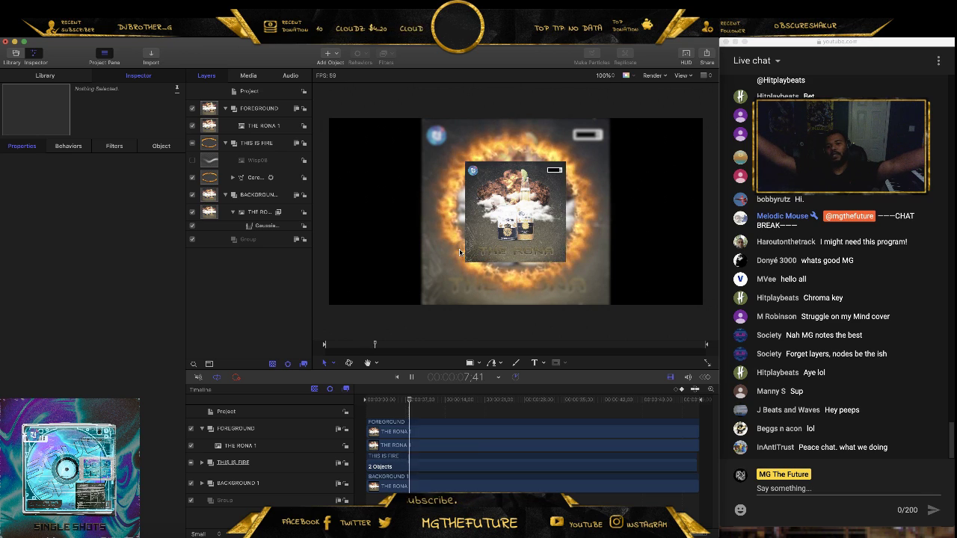
{"action": "key", "text": "space"}
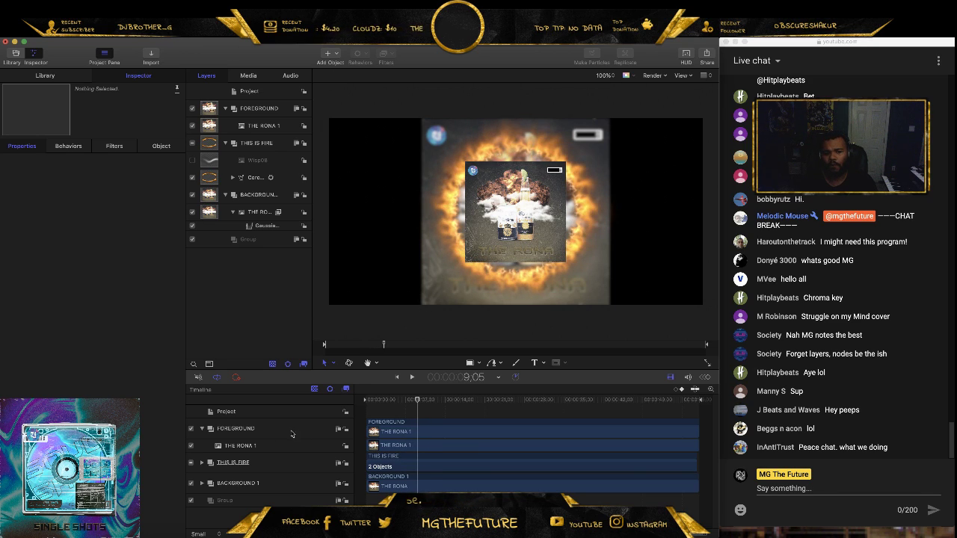
{"action": "left_click", "coordinate": [240, 446]}
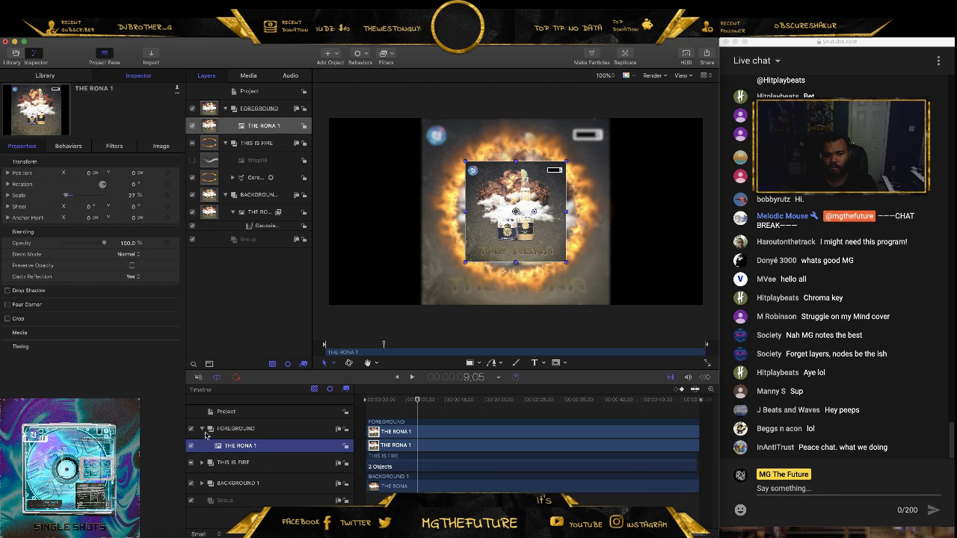
{"action": "left_click", "coordinate": [202, 429]}
{"action": "left_click", "coordinate": [209, 448]}
{"action": "left_click", "coordinate": [202, 449]}
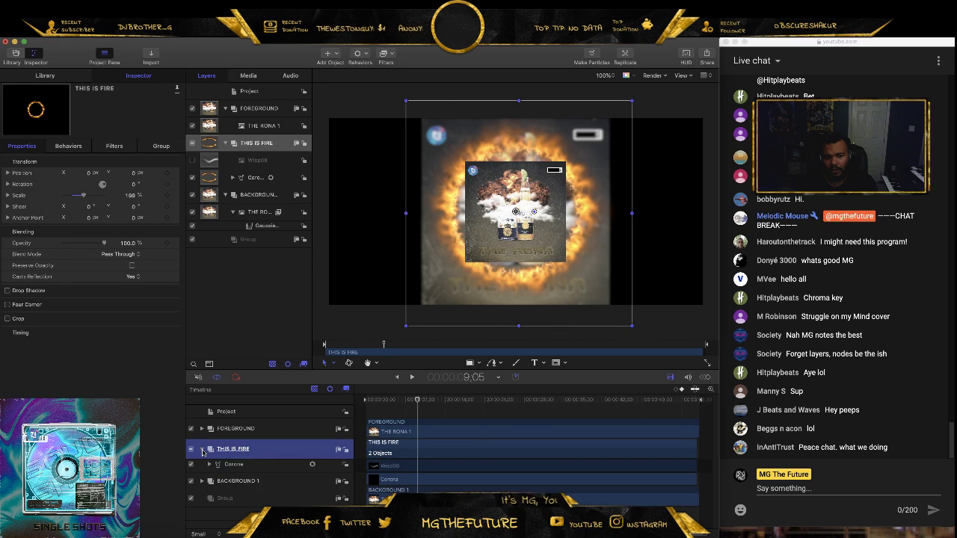
{"action": "left_click", "coordinate": [260, 482]}
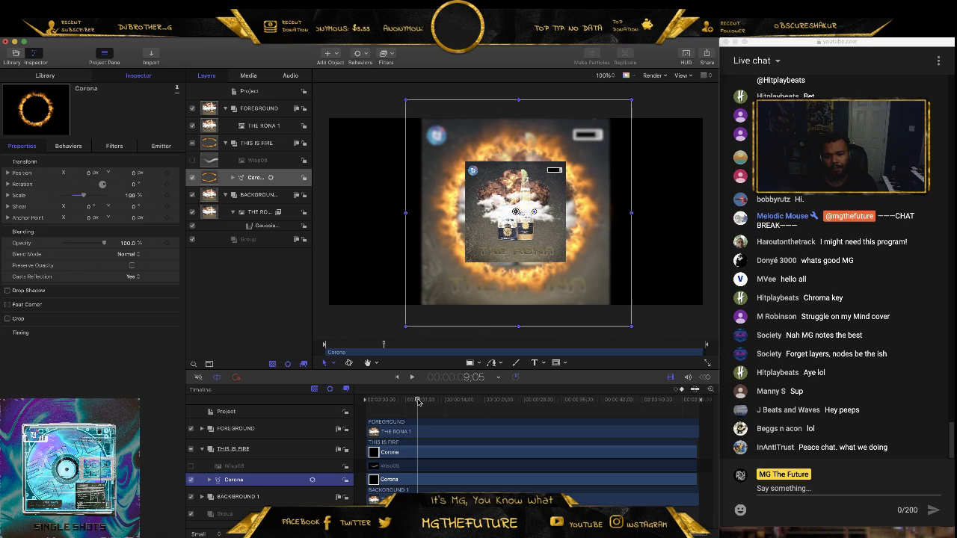
{"action": "left_click_drag", "start_coordinate": [418, 402], "coordinate": [369, 404]}
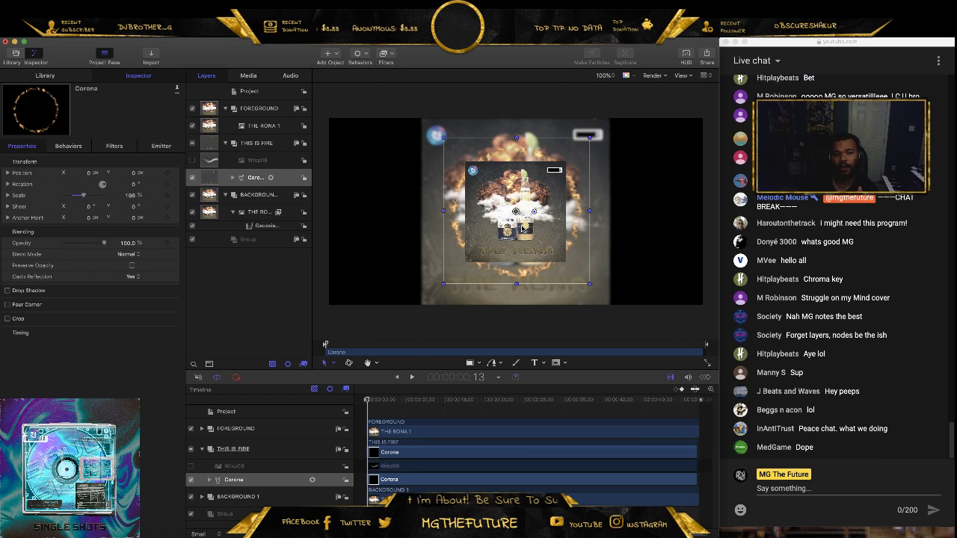
- Check Corona's Oscillate behaviour, then move the playhead to about 13 seconds
{"action": "left_click", "coordinate": [60, 146]}
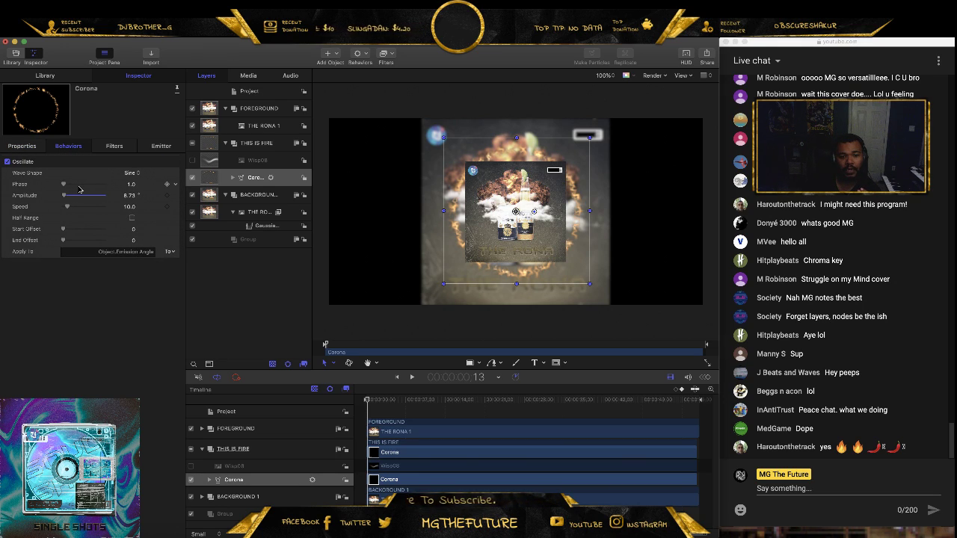
{"action": "left_click", "coordinate": [35, 146]}
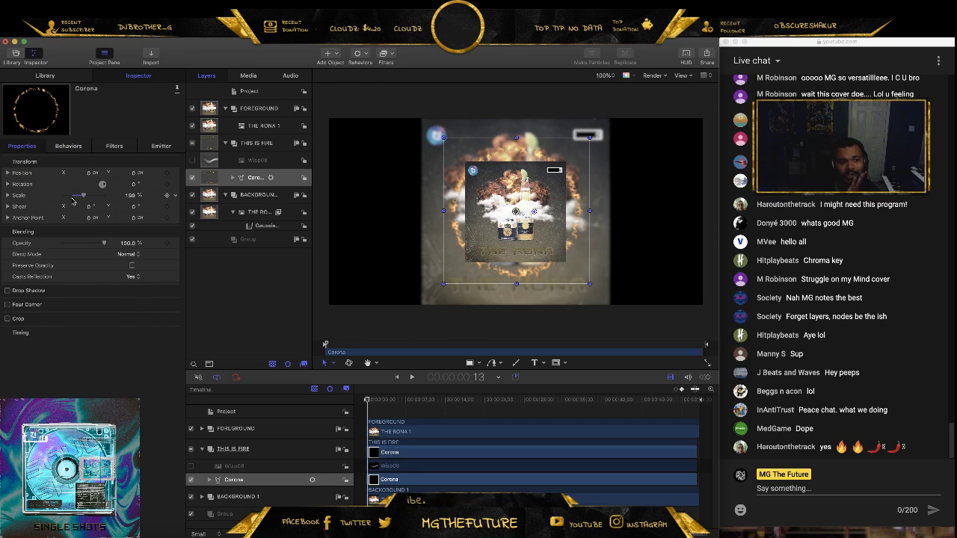
{"action": "left_click", "coordinate": [59, 146]}
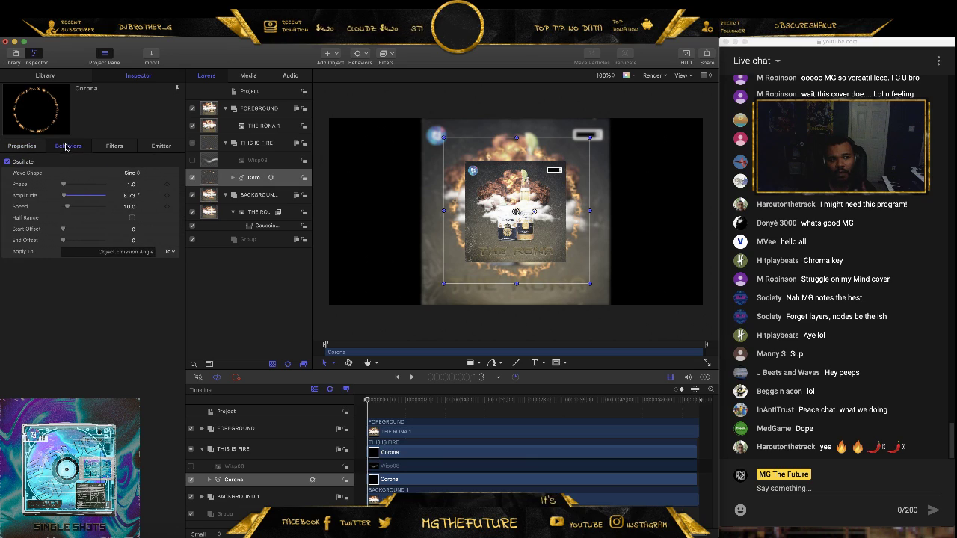
{"action": "left_click", "coordinate": [24, 148]}
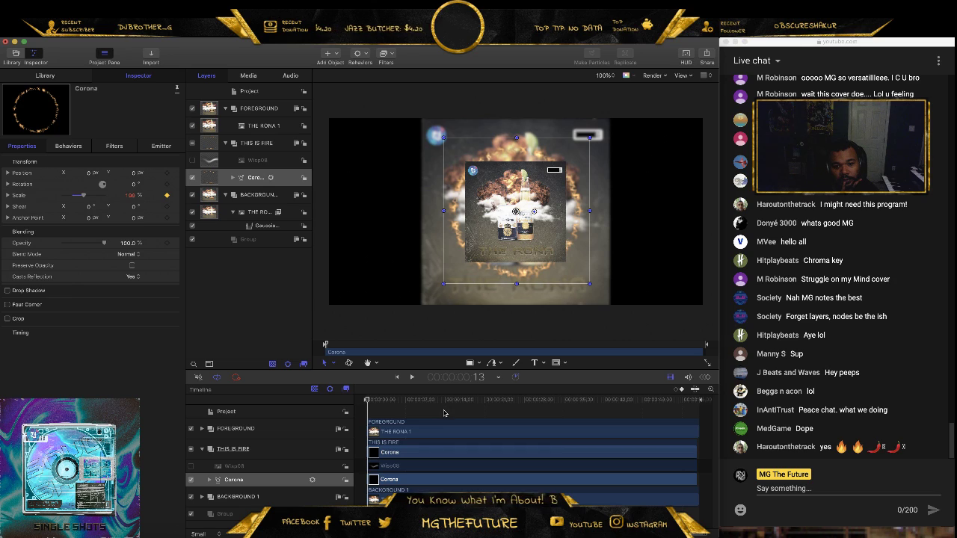
{"action": "left_click", "coordinate": [444, 413]}
{"action": "left_click", "coordinate": [443, 400]}
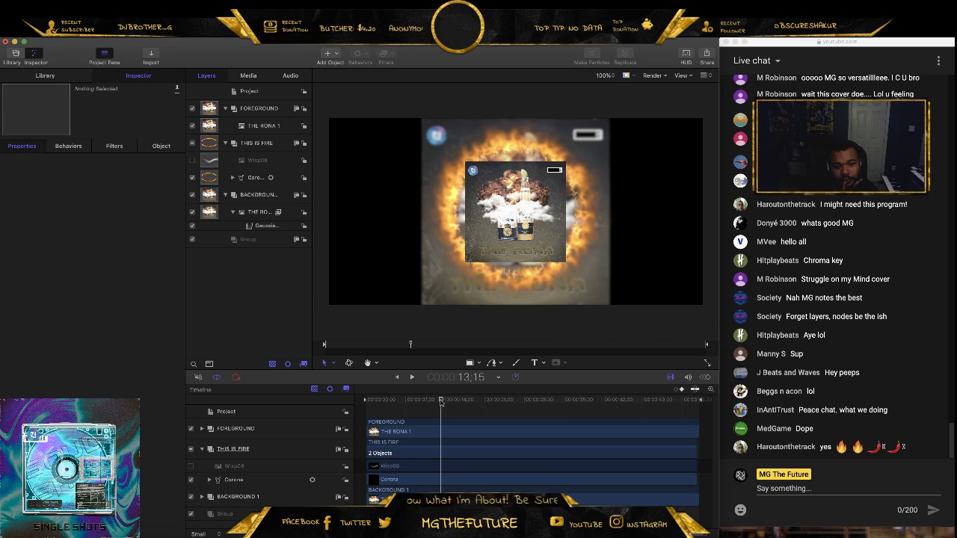
- Animate Corona's scale from about 26% at the start to about 184% near 6 seconds
{"action": "left_click", "coordinate": [266, 479]}
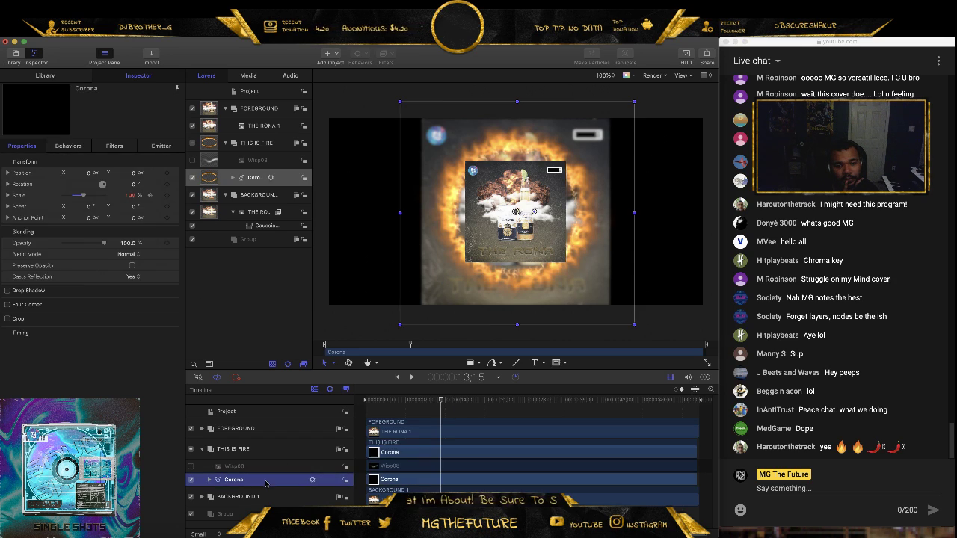
{"action": "left_click", "coordinate": [368, 400]}
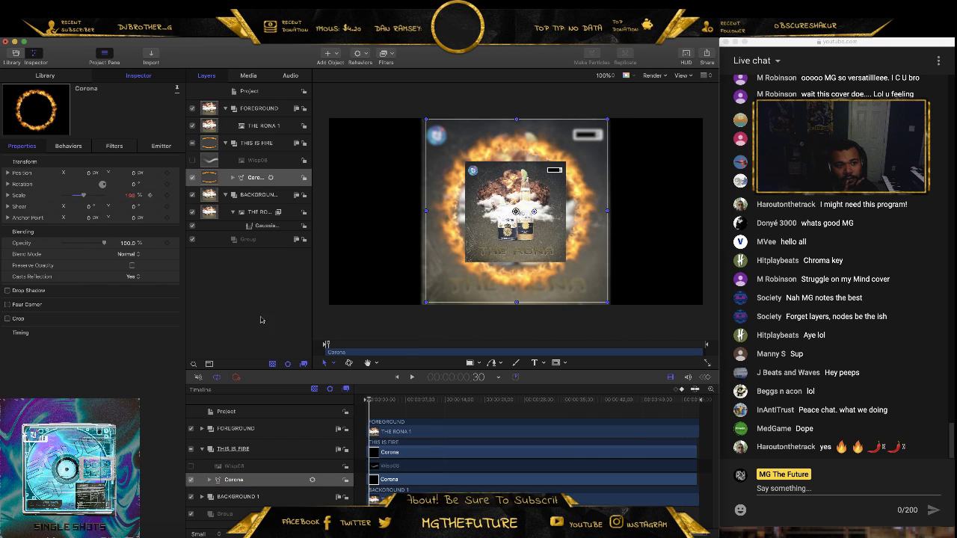
{"action": "left_click", "coordinate": [367, 403]}
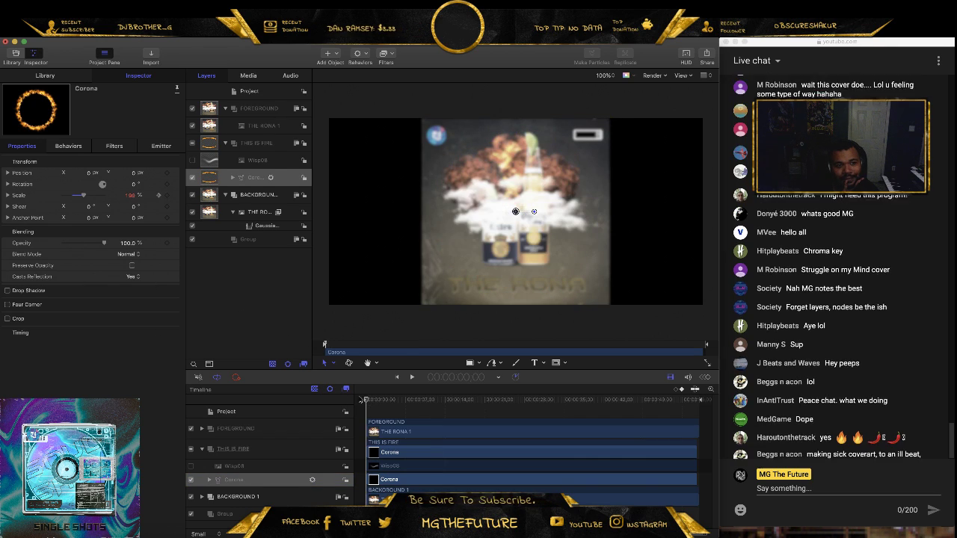
{"action": "key", "text": "space"}
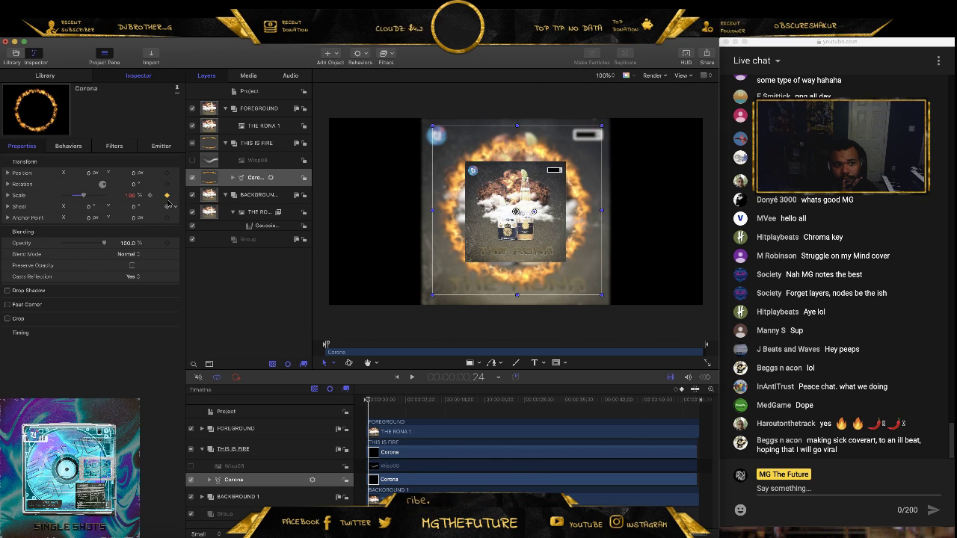
{"action": "left_click_drag", "start_coordinate": [83, 197], "coordinate": [63, 200]}
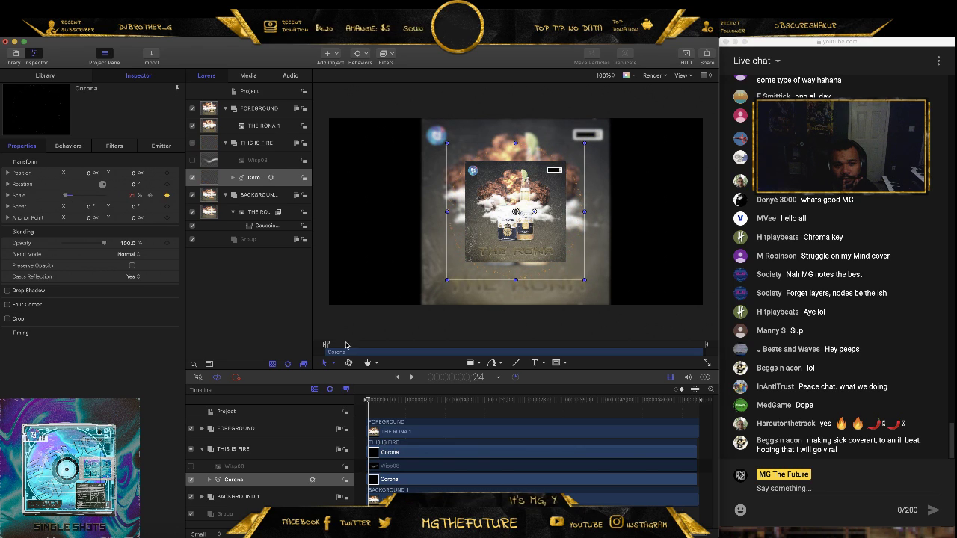
{"action": "left_click", "coordinate": [405, 404]}
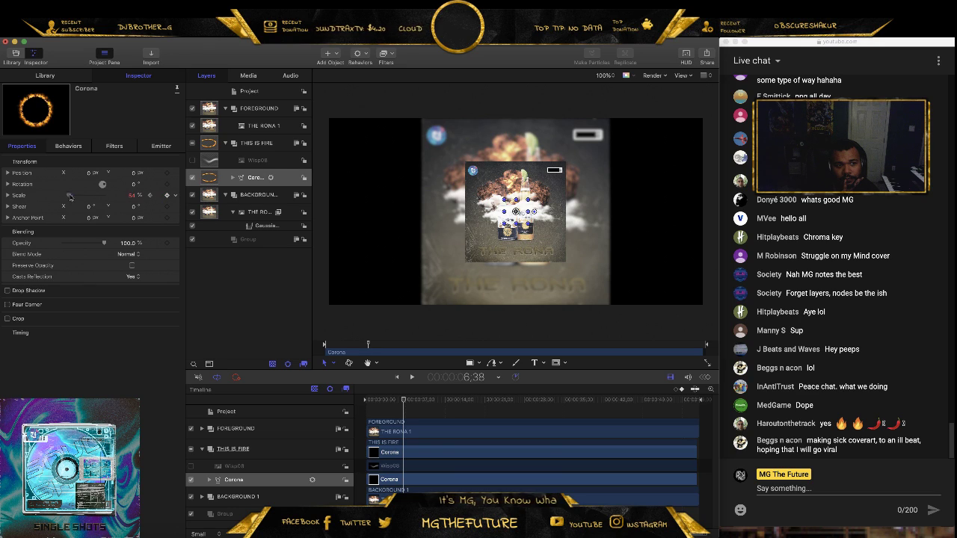
{"action": "left_click_drag", "start_coordinate": [69, 197], "coordinate": [82, 197]}
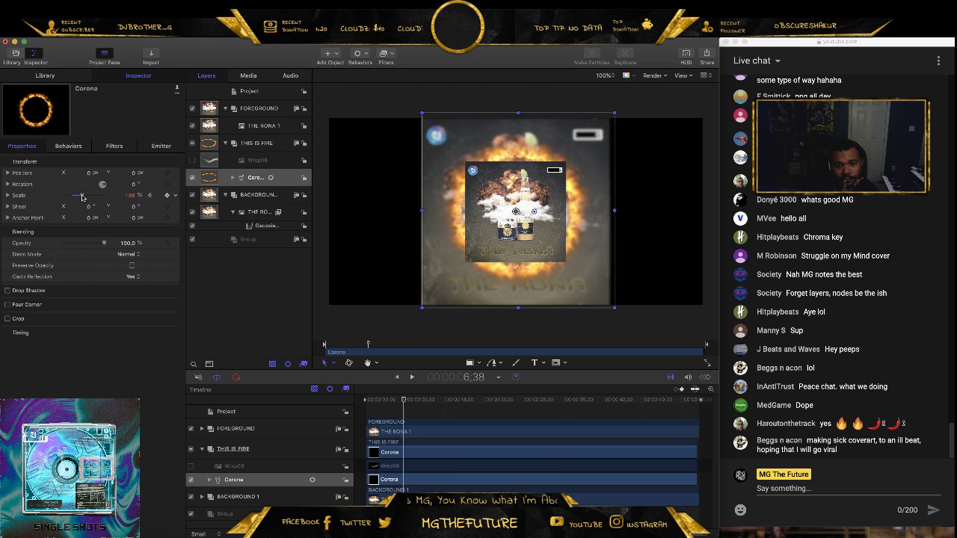
- At the 54-second mark, try a Corona scale keyframe, then undo to keep the larger scale
{"action": "left_click", "coordinate": [641, 402]}
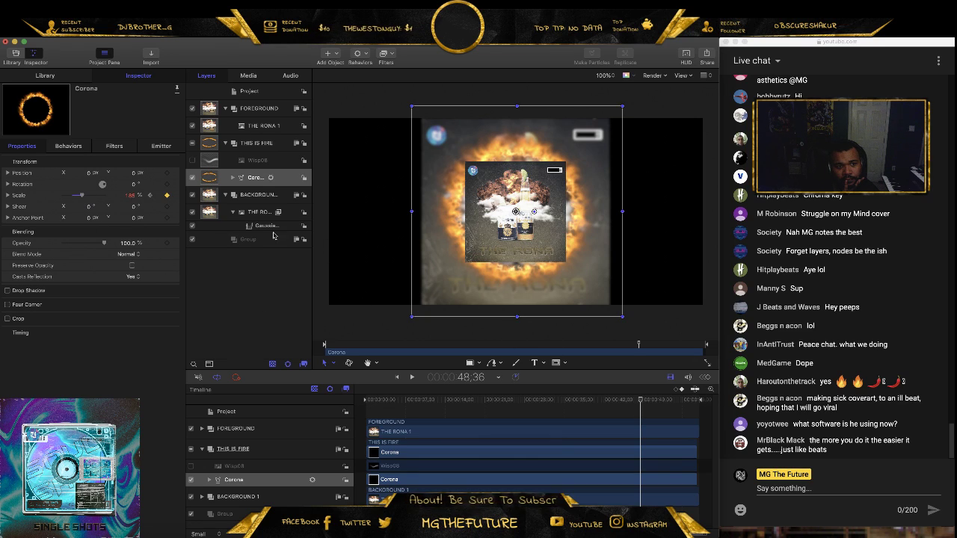
{"action": "left_click", "coordinate": [672, 401]}
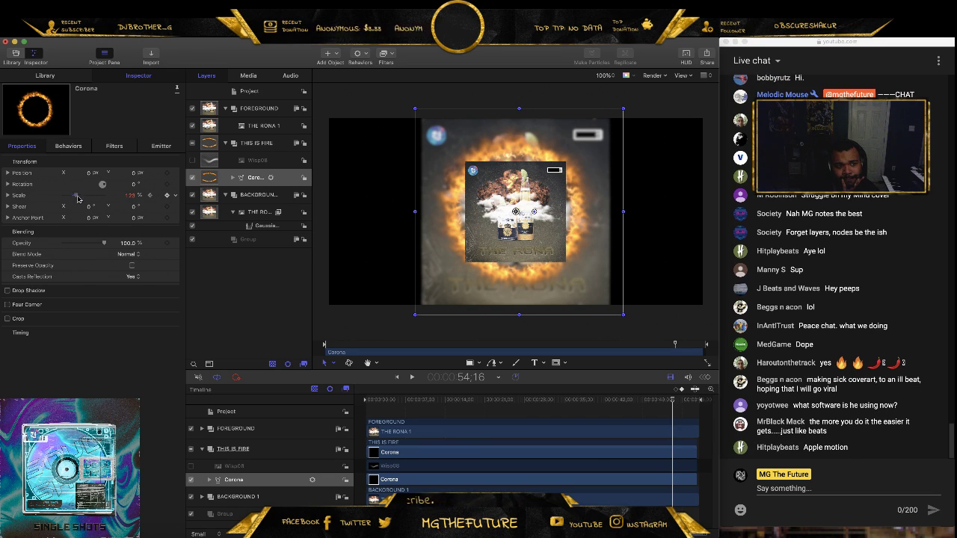
{"action": "left_click", "coordinate": [167, 196]}
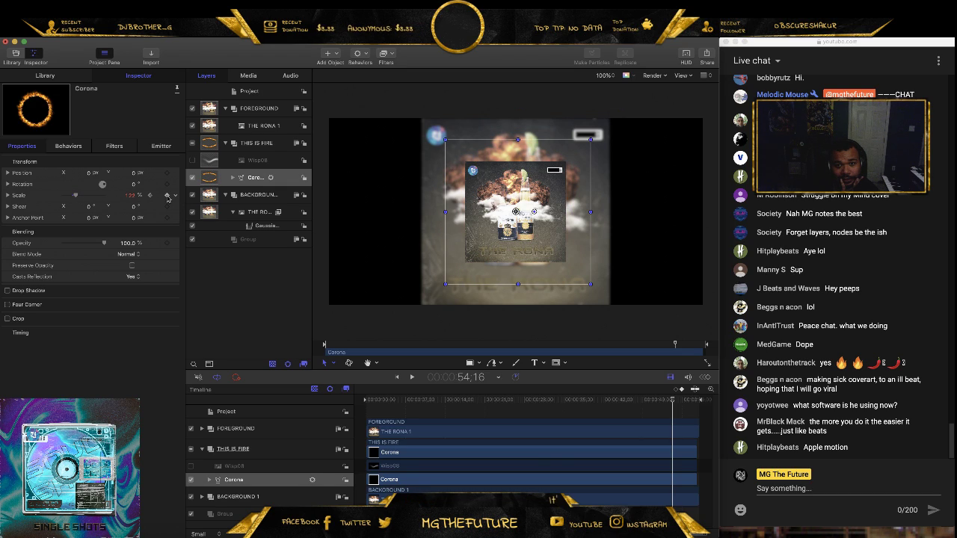
{"action": "key", "text": "super+z"}
- Play the animation from the start, stop it, and collapse THIS IS FIRE
{"action": "left_click", "coordinate": [397, 378]}
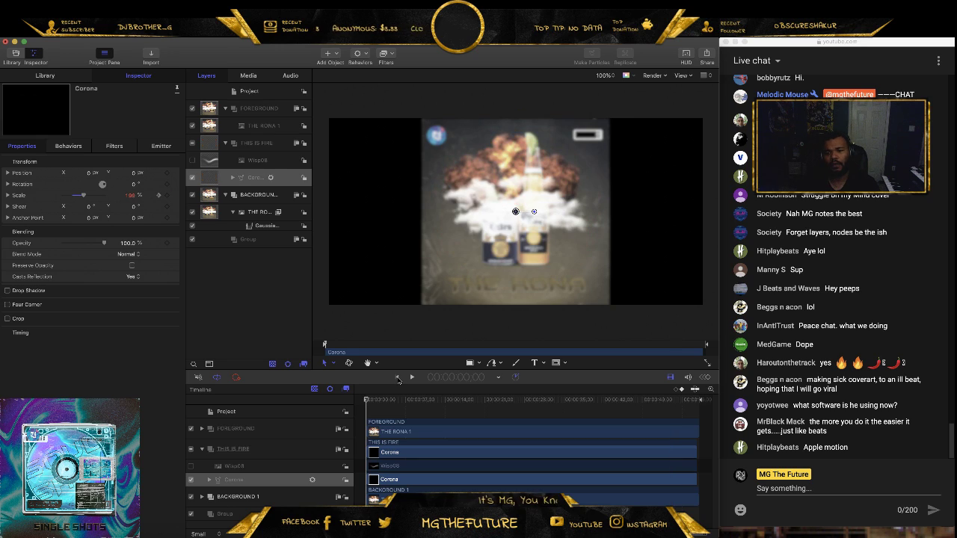
{"action": "key", "text": "space"}
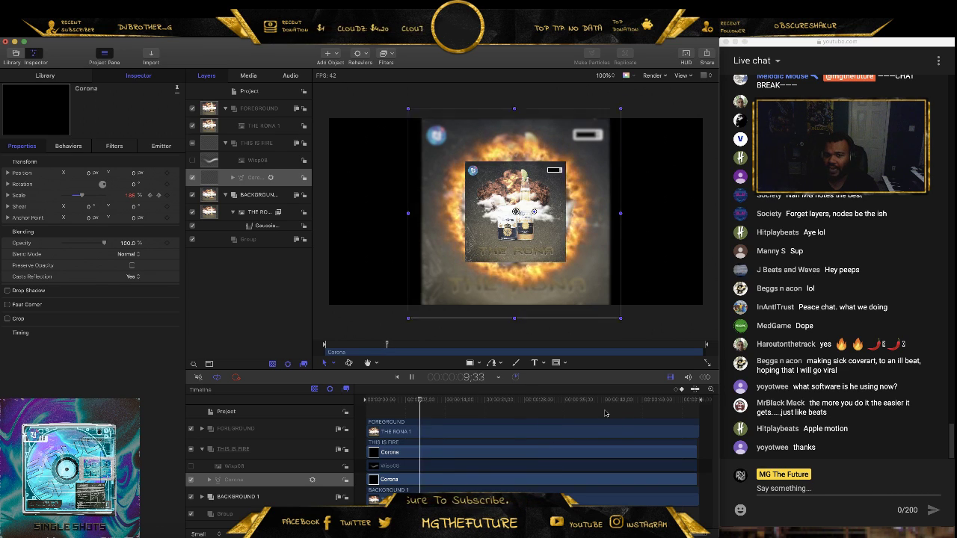
{"action": "key", "text": "space"}
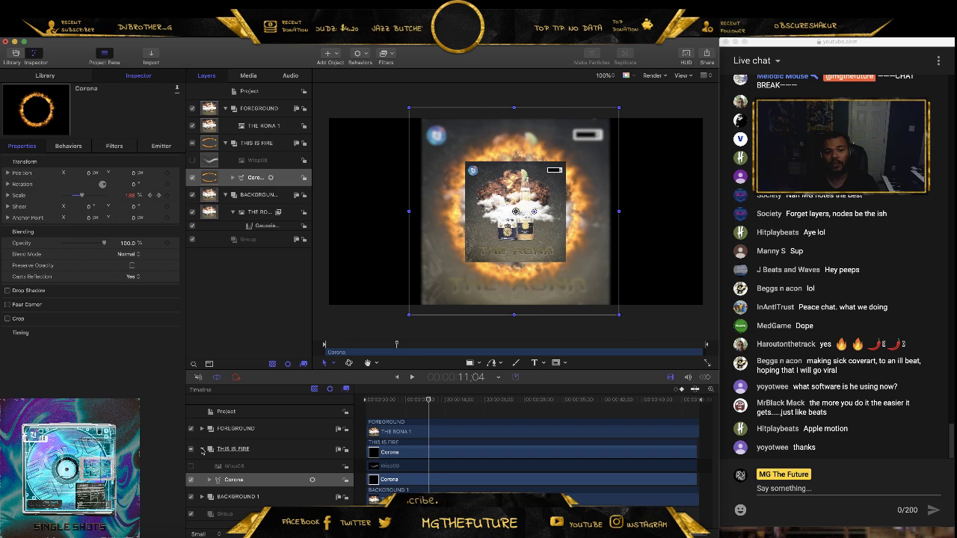
{"action": "left_click", "coordinate": [201, 449]}
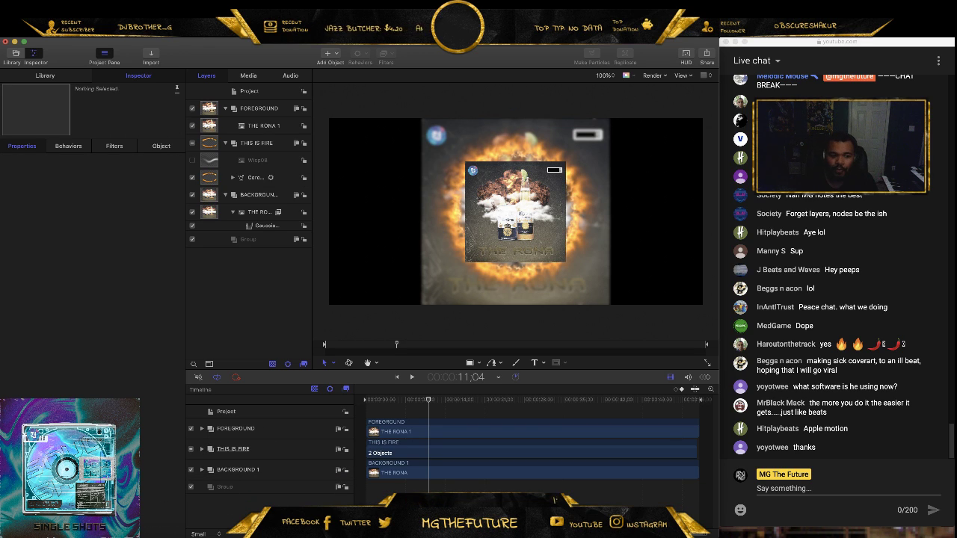
- Open the import browser at Catalog (2020) > 02 February 2020
{"action": "key", "text": "super+i"}
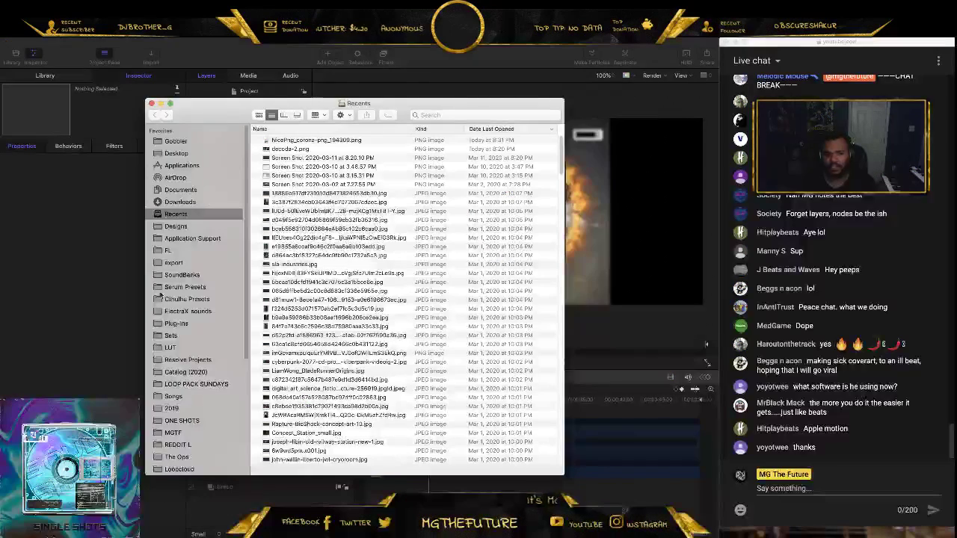
{"action": "scroll", "coordinate": [190, 341], "scroll_direction": "down", "scroll_amount": 2}
{"action": "left_click", "coordinate": [186, 344]}
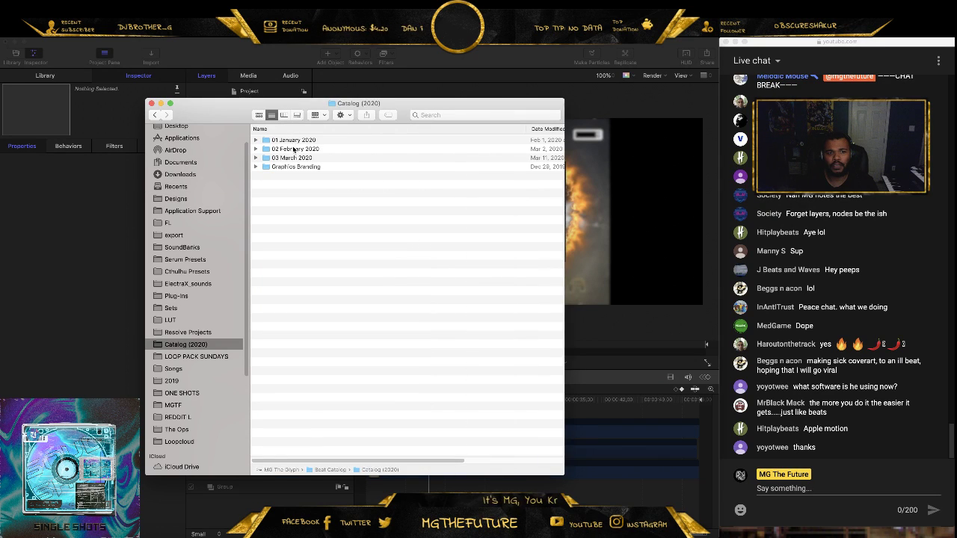
{"action": "double_click", "coordinate": [289, 149]}
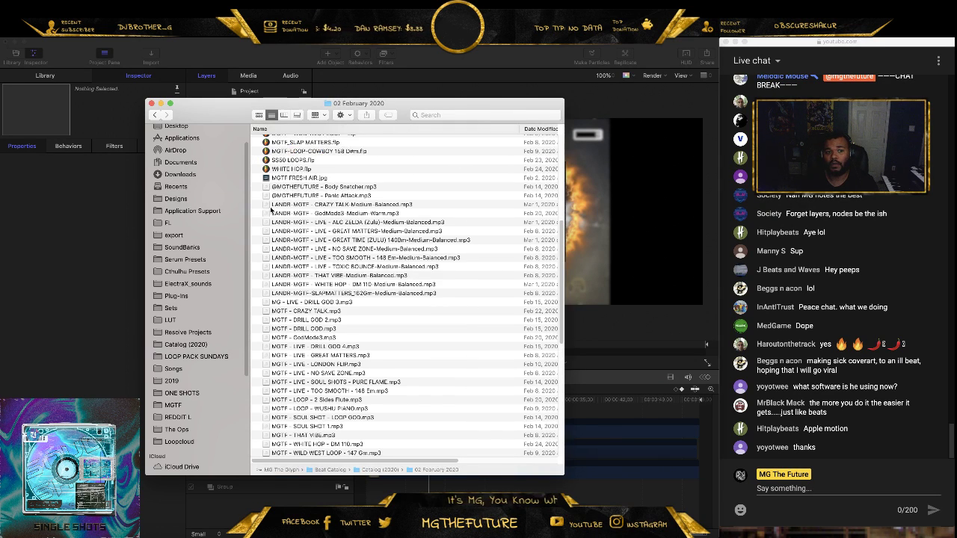
{"action": "scroll", "coordinate": [275, 212], "scroll_direction": "down", "scroll_amount": 3}
{"action": "scroll", "coordinate": [276, 224], "scroll_direction": "up", "scroll_amount": 10}
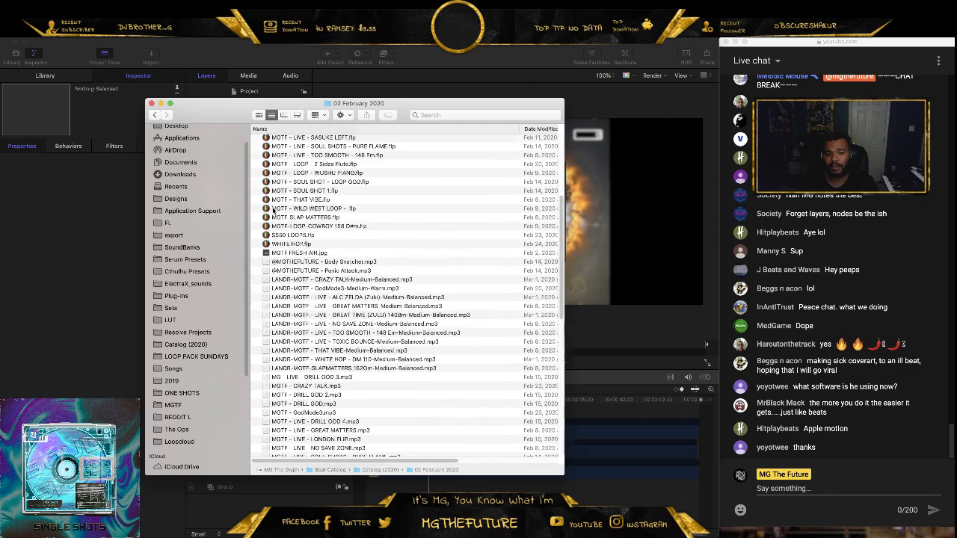
{"action": "scroll", "coordinate": [283, 240], "scroll_direction": "down", "scroll_amount": 4}
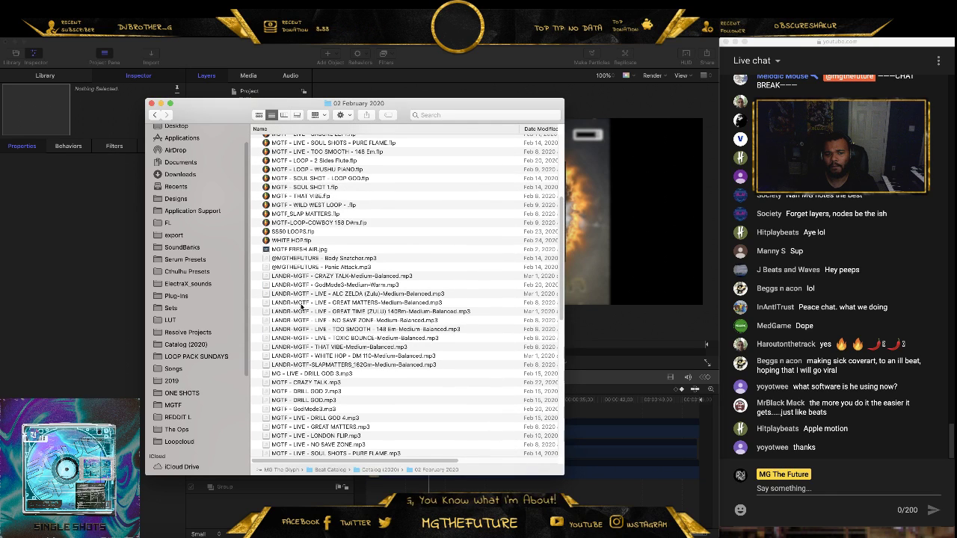
- Quick Look the beat mp3s, from CRAZY TALK and TOXIC BOUNCE through WHITE HOP and THAT VIBE
{"action": "left_click", "coordinate": [341, 285]}
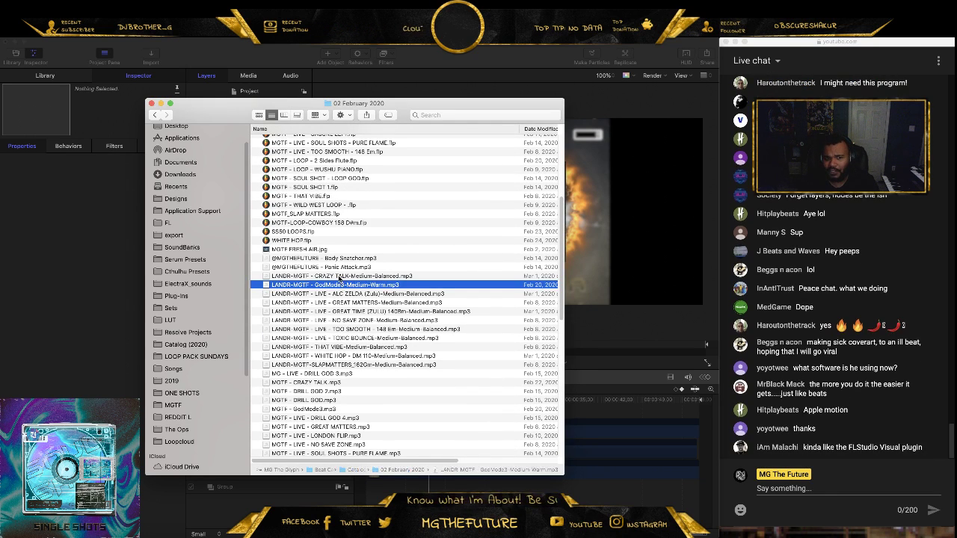
{"action": "left_click", "coordinate": [341, 277]}
{"action": "key", "text": "space"}
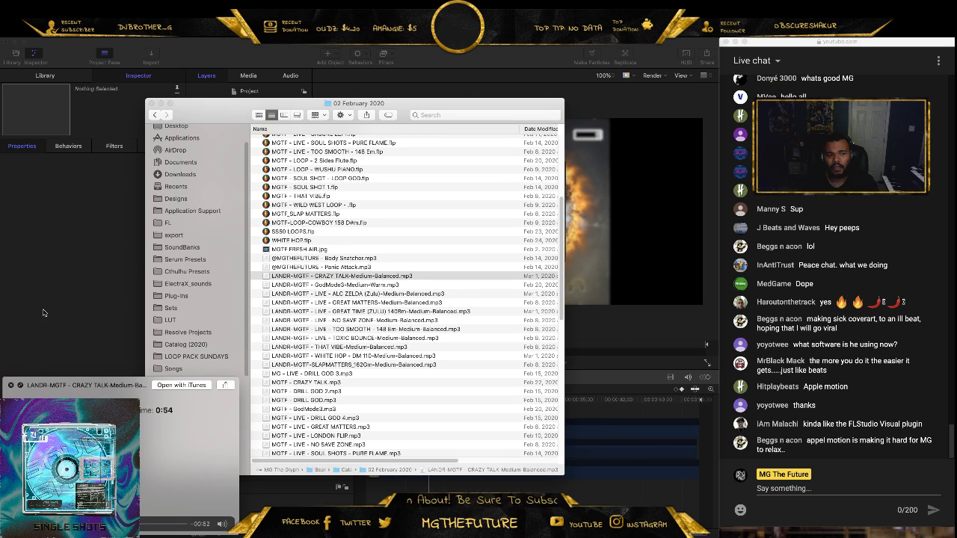
{"action": "left_click", "coordinate": [341, 338]}
{"action": "left_click", "coordinate": [359, 331]}
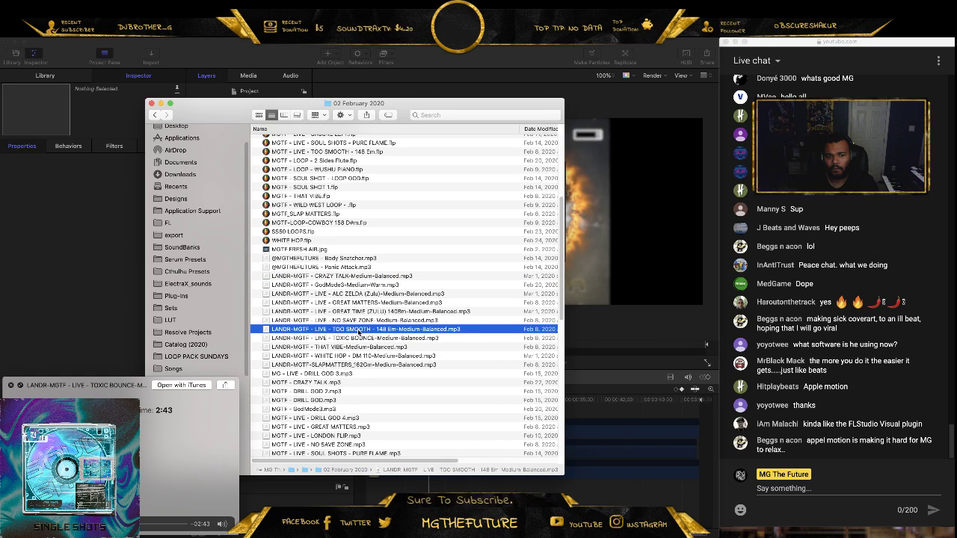
{"action": "left_click", "coordinate": [362, 321]}
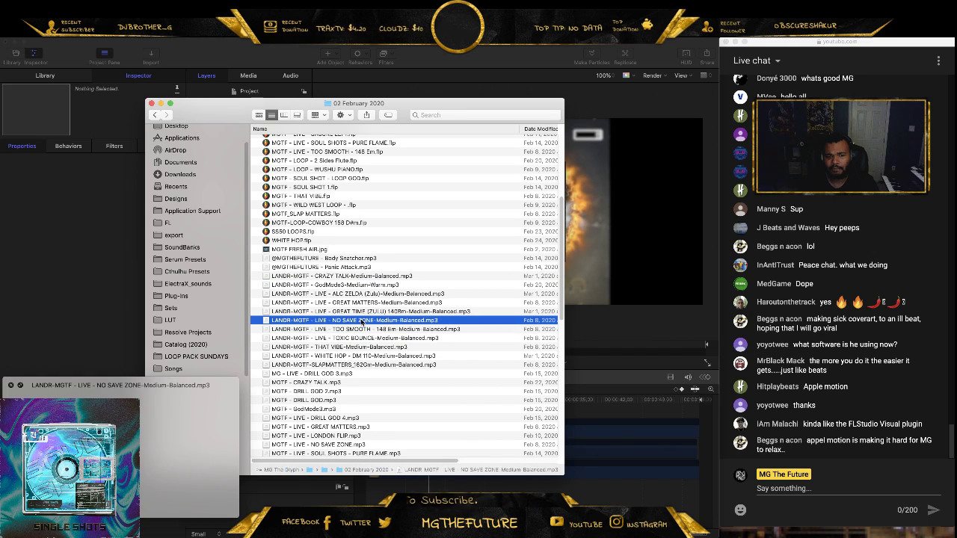
{"action": "left_click", "coordinate": [355, 311]}
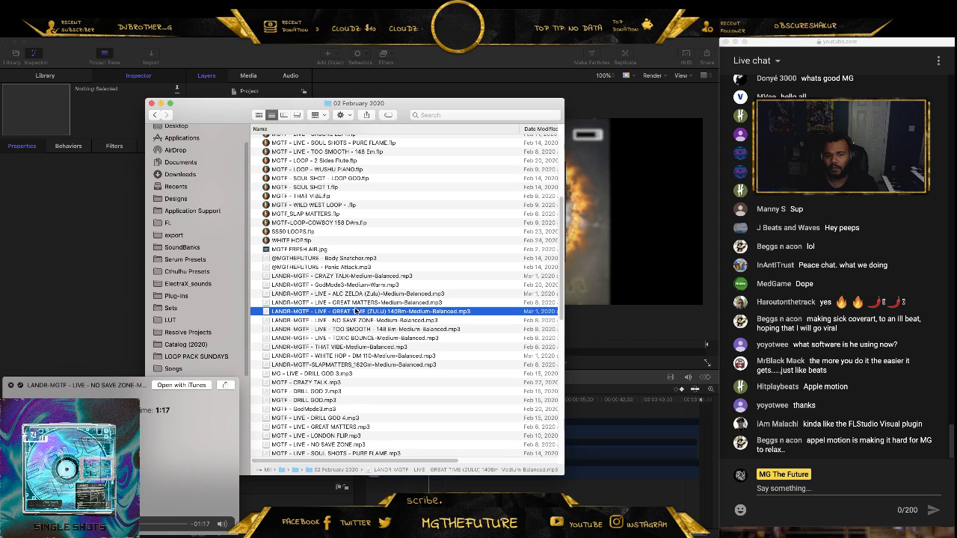
{"action": "left_click", "coordinate": [378, 303]}
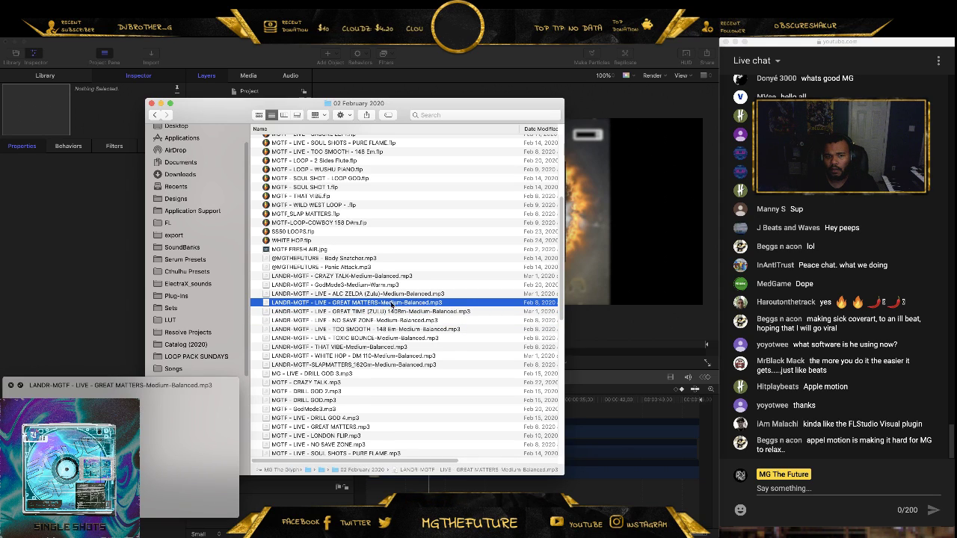
{"action": "left_click", "coordinate": [395, 294]}
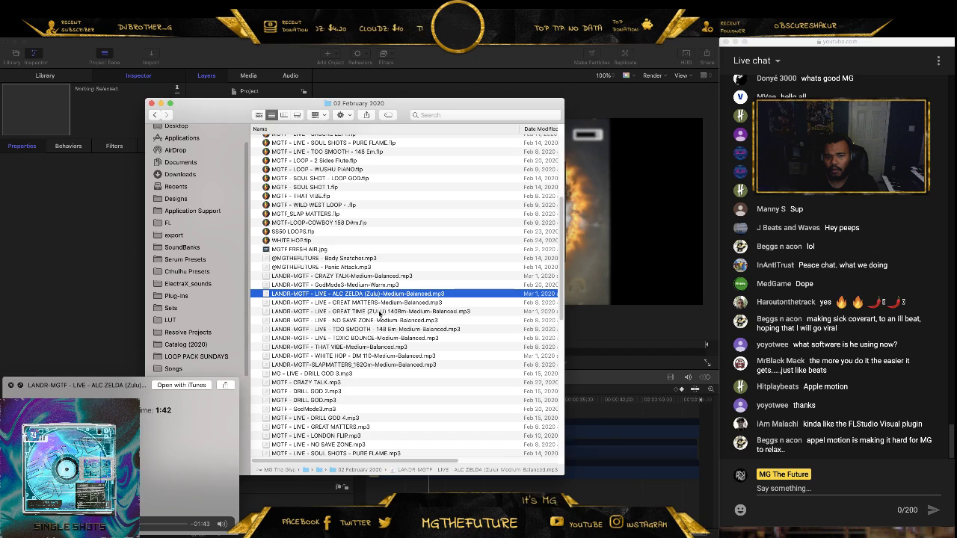
{"action": "left_click", "coordinate": [365, 357]}
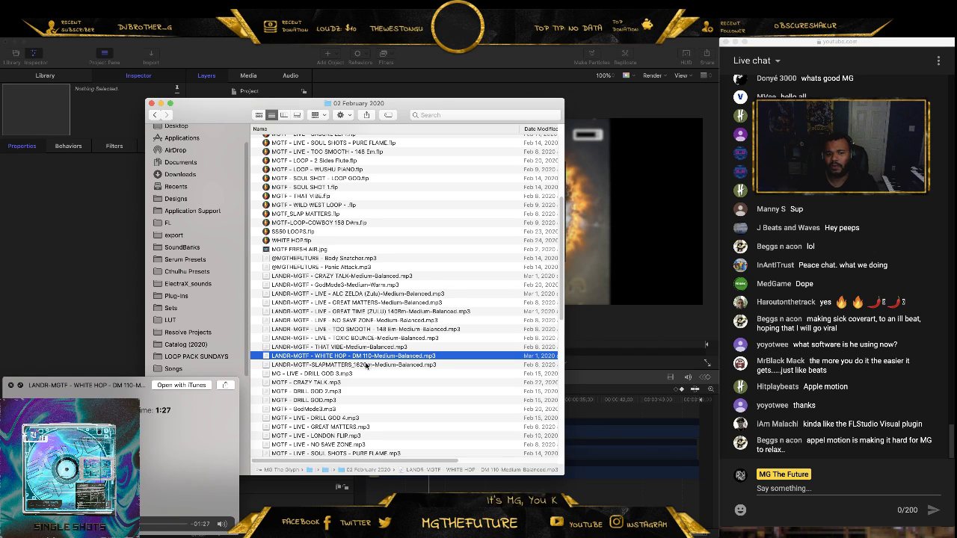
{"action": "key", "text": "Down"}
{"action": "left_click", "coordinate": [368, 340]}
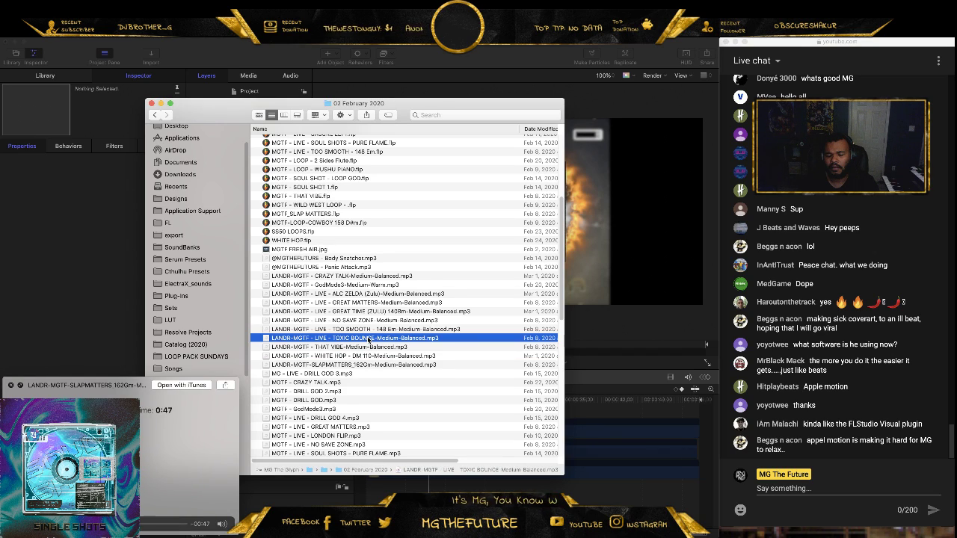
{"action": "left_click", "coordinate": [367, 348]}
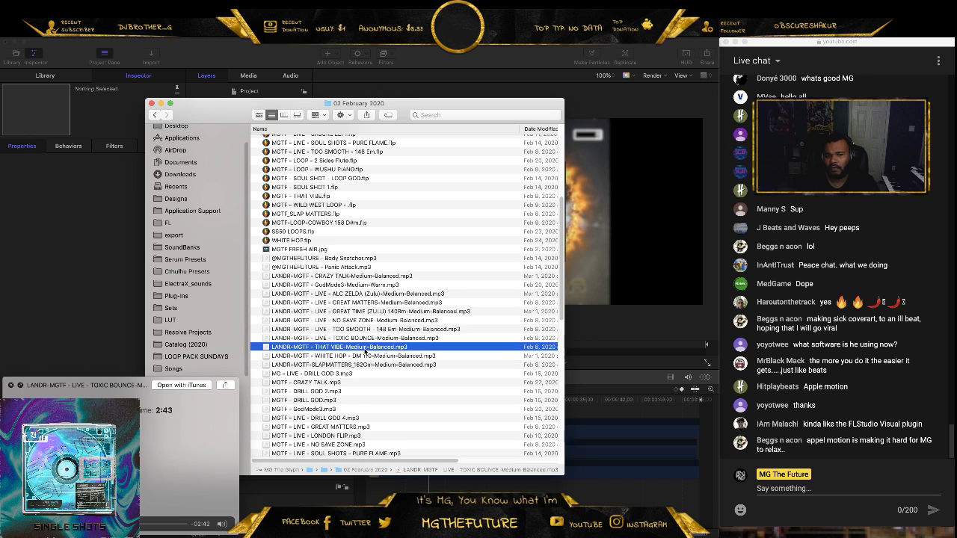
- Settle on the TOXIC BOUNCE track and close the audio preview
{"action": "left_click", "coordinate": [358, 355]}
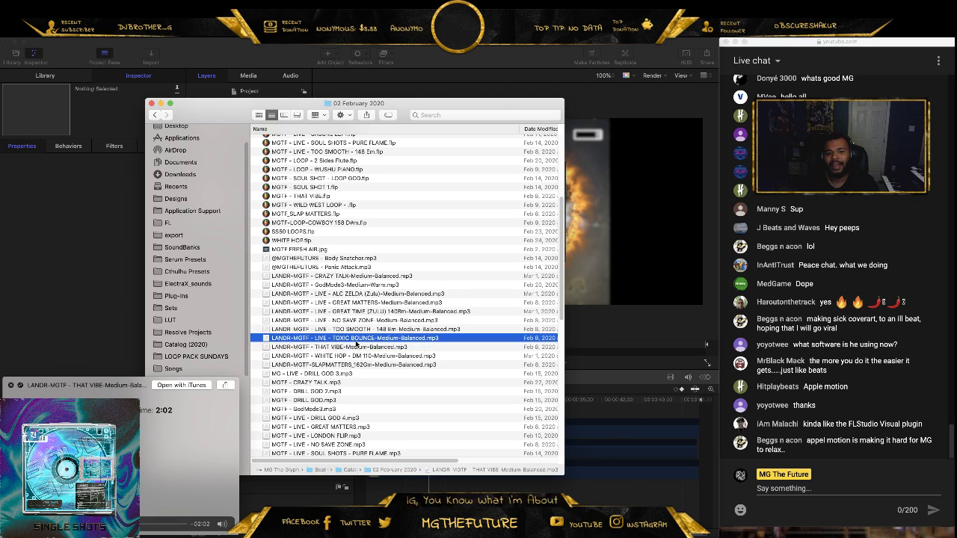
{"action": "key", "text": "super+a"}
{"action": "scroll", "coordinate": [355, 307], "scroll_direction": "down", "scroll_amount": 10}
{"action": "scroll", "coordinate": [354, 306], "scroll_direction": "up", "scroll_amount": 10}
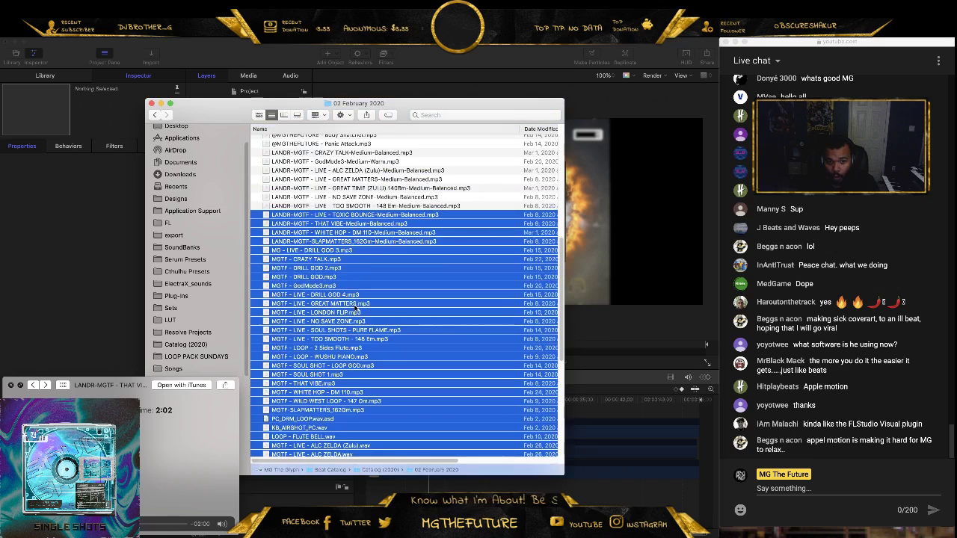
{"action": "left_click", "coordinate": [365, 308]}
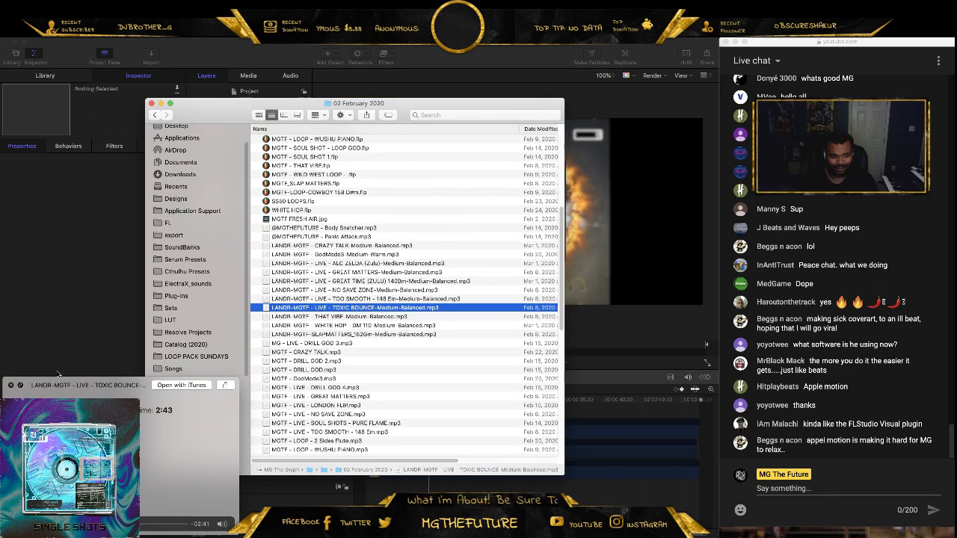
{"action": "left_click", "coordinate": [11, 385]}
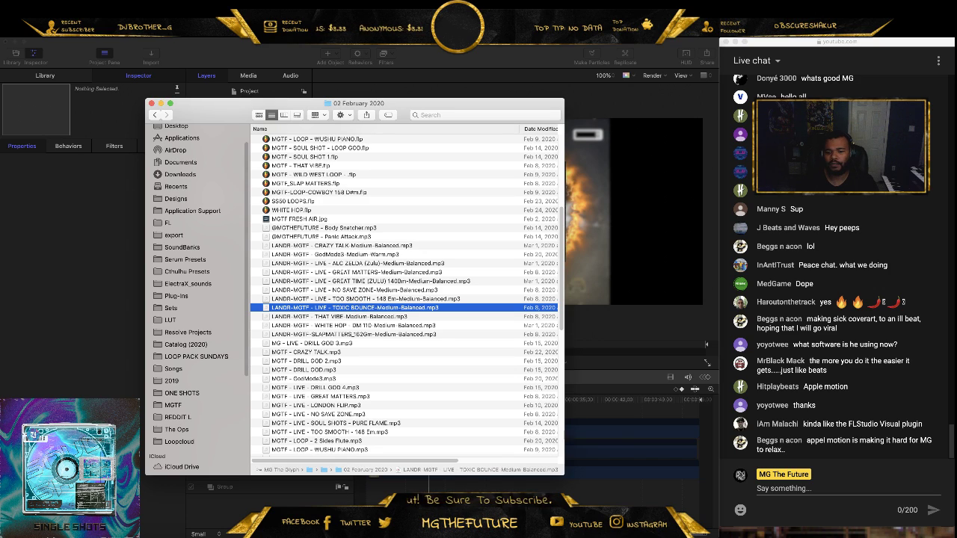
{"action": "key", "text": "super+Tab"}
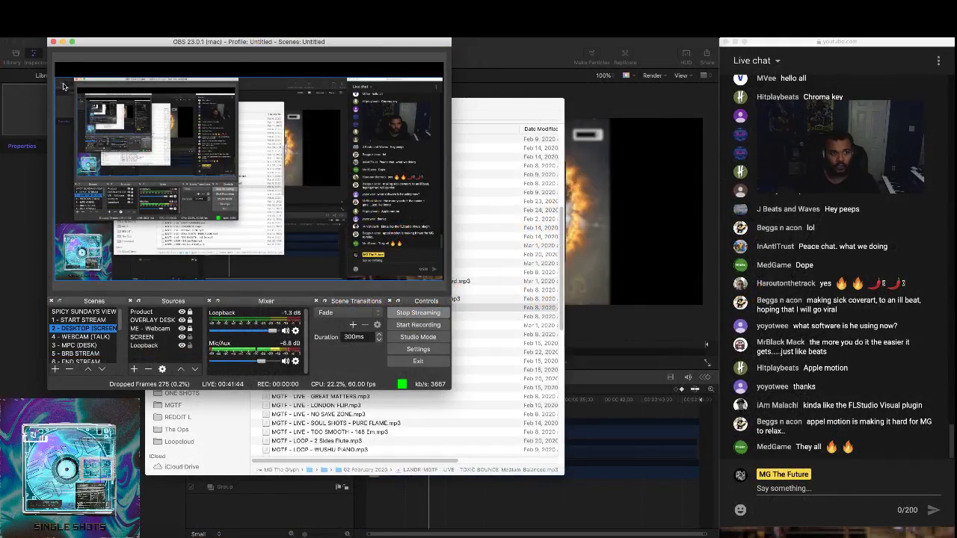
{"action": "left_click", "coordinate": [62, 42]}
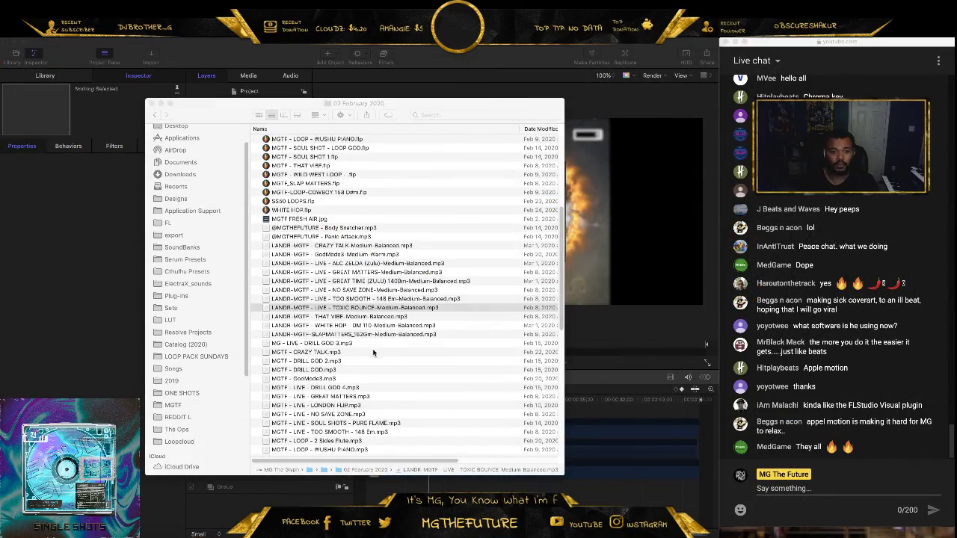
- Move the 02 February 2020 Finder window up and to the left
{"action": "left_click_drag", "start_coordinate": [470, 104], "coordinate": [483, 42]}
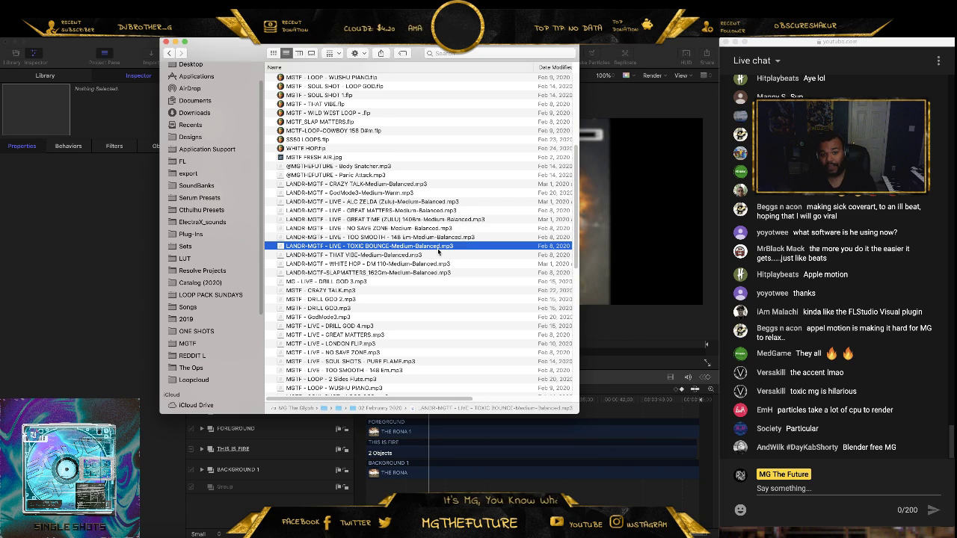
- Import the TOXIC BOUNCE mp3, slide it earlier in the timeline, and preview from the start
{"action": "left_click_drag", "start_coordinate": [434, 249], "coordinate": [334, 509]}
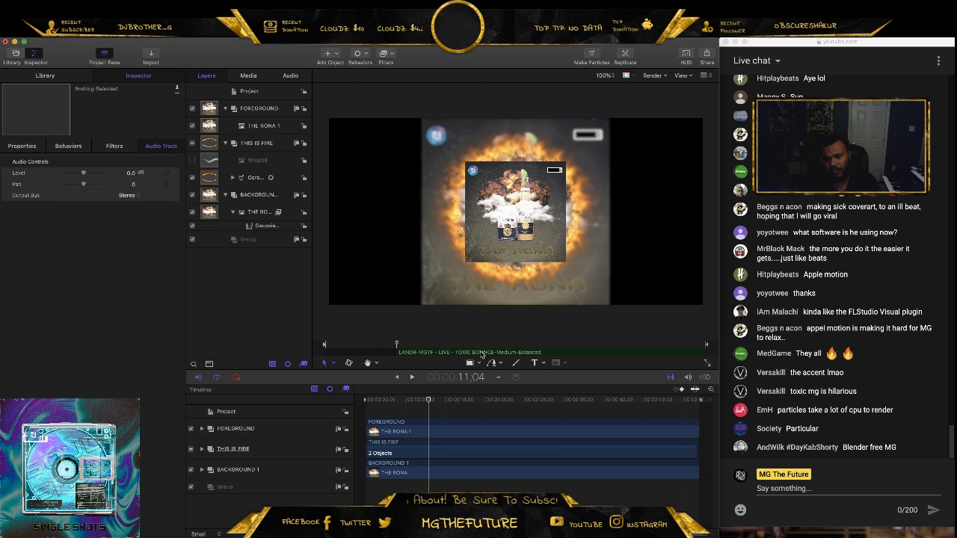
{"action": "left_click_drag", "start_coordinate": [520, 353], "coordinate": [367, 361]}
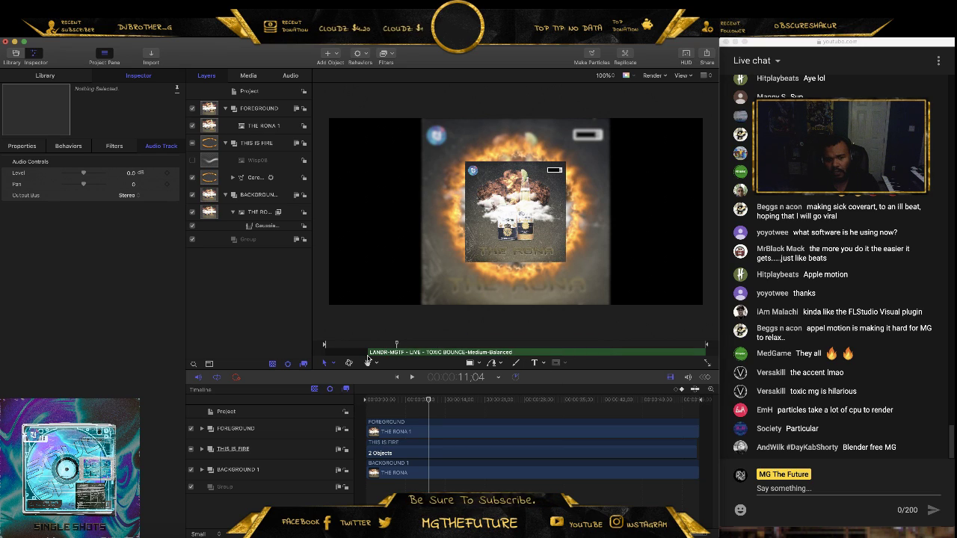
{"action": "left_click", "coordinate": [401, 379]}
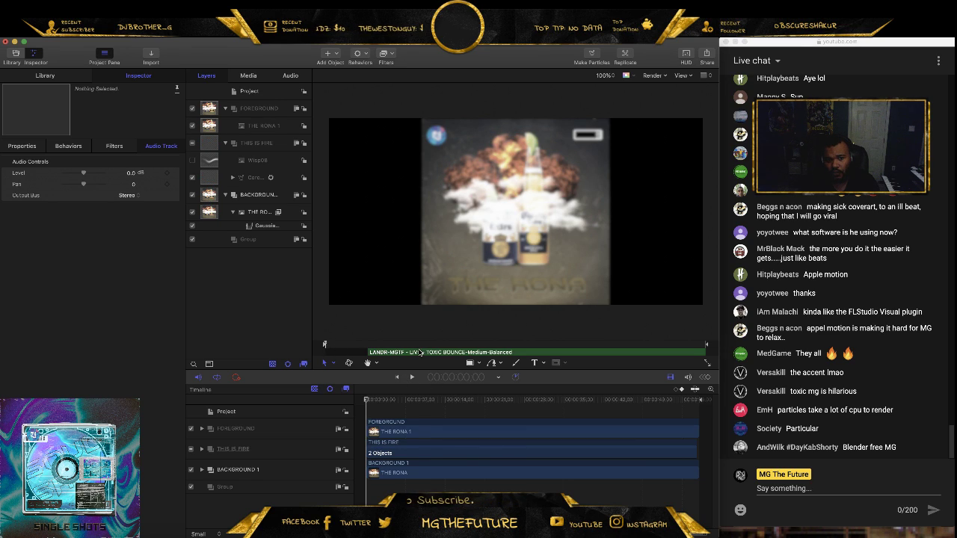
{"action": "left_click_drag", "start_coordinate": [421, 352], "coordinate": [385, 352]}
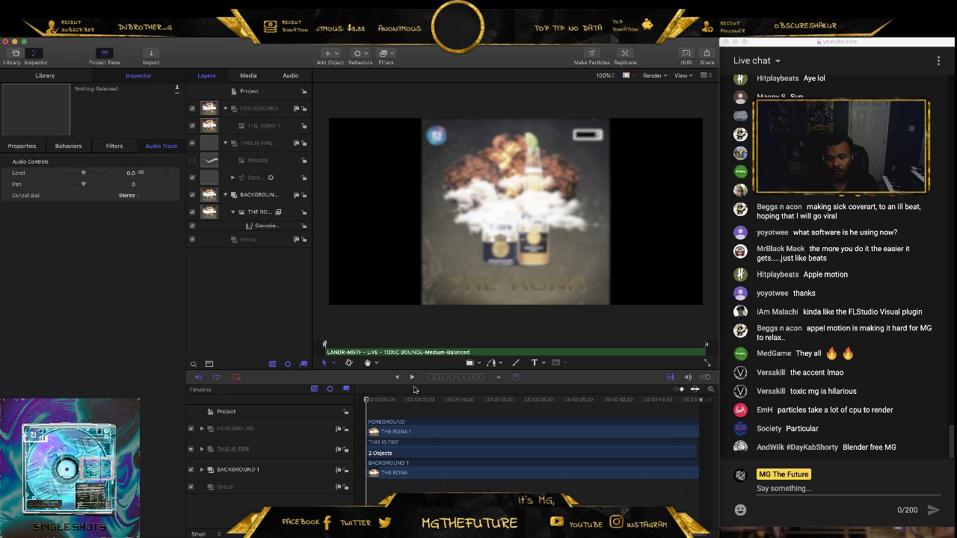
{"action": "left_click", "coordinate": [412, 378]}
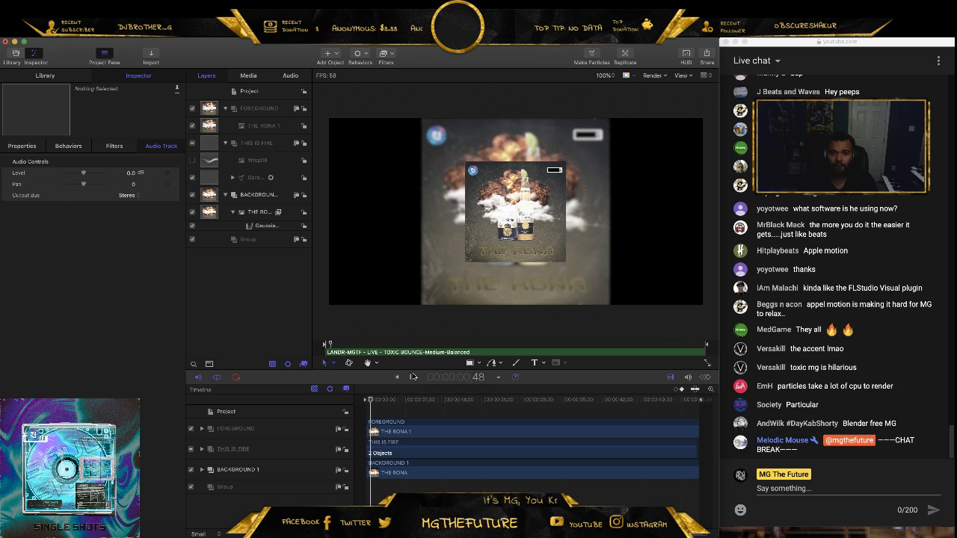
{"action": "key", "text": "space"}
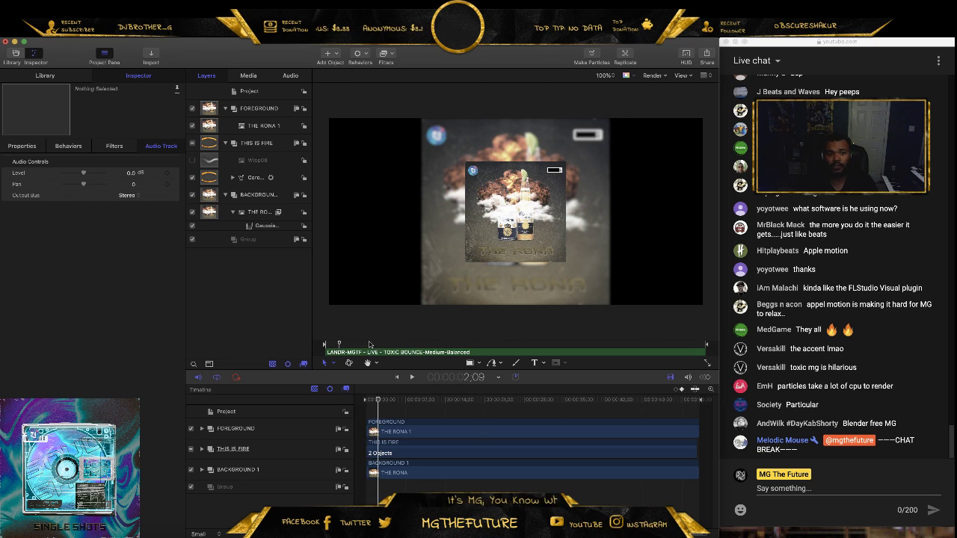
- Delete the TOXIC BOUNCE audio from the project's Media list
{"action": "left_click", "coordinate": [248, 76]}
{"action": "left_click", "coordinate": [271, 103]}
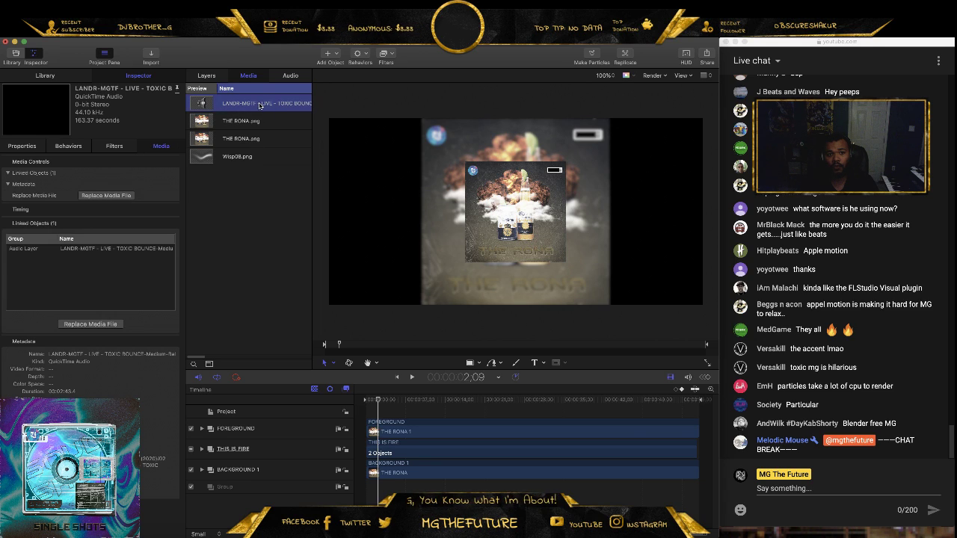
{"action": "right_click", "coordinate": [261, 103]}
{"action": "left_click", "coordinate": [294, 192]}
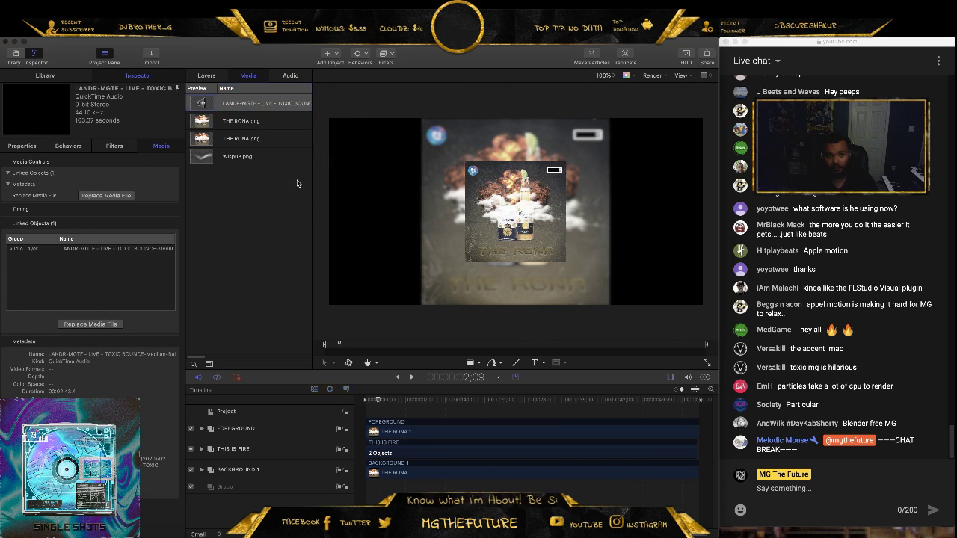
{"action": "left_click", "coordinate": [555, 215]}
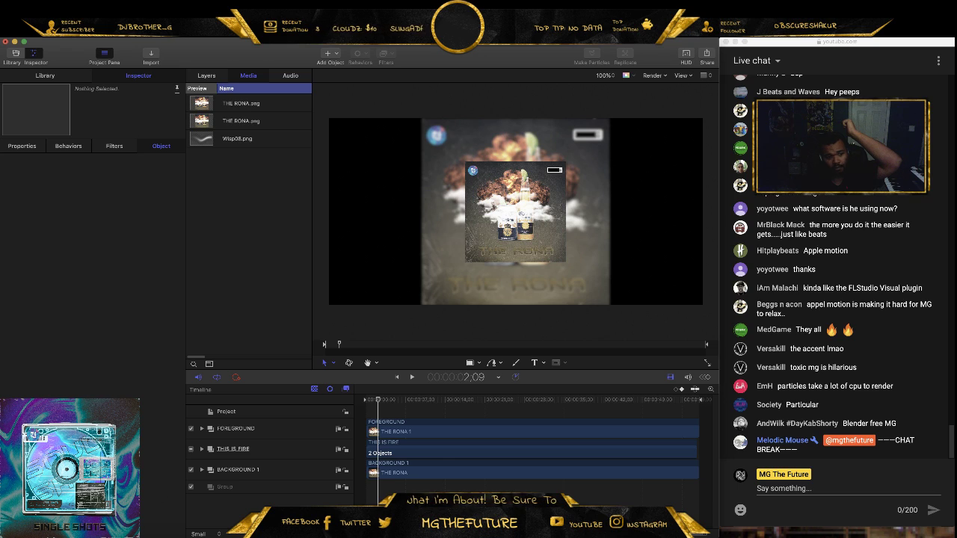
- Import the THAT VIBE mp3 from Finder and view its media details
{"action": "key", "text": "super+Tab"}
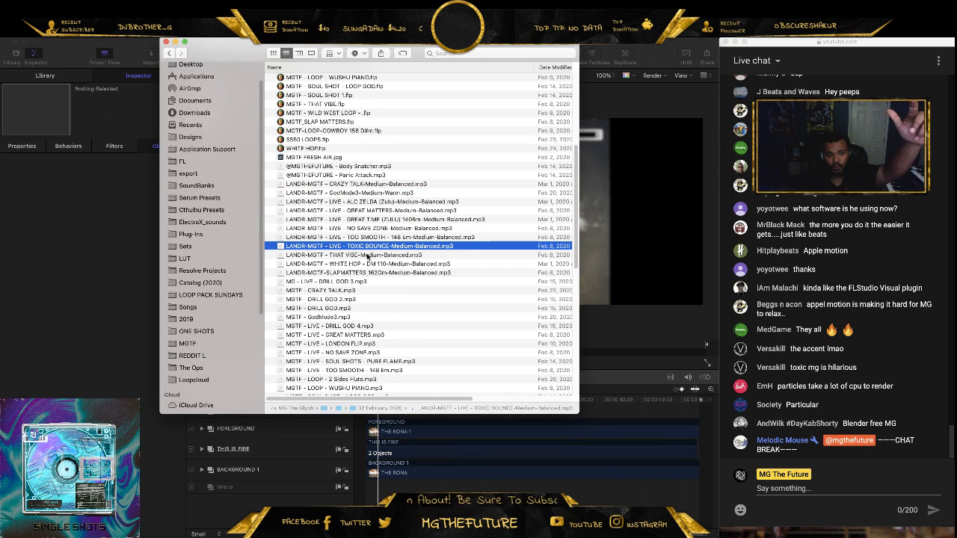
{"action": "left_click", "coordinate": [367, 255]}
{"action": "left_click_drag", "start_coordinate": [367, 255], "coordinate": [247, 478]}
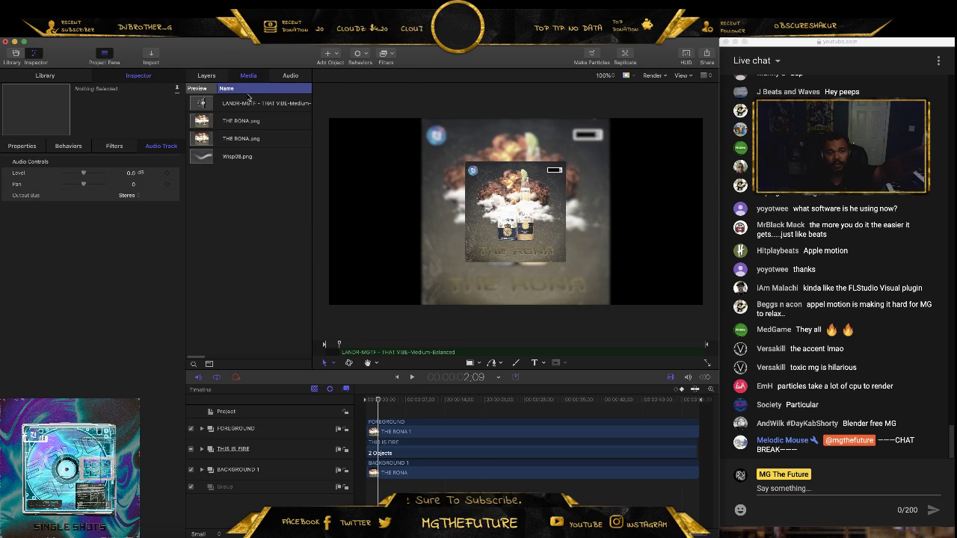
{"action": "left_click", "coordinate": [236, 105]}
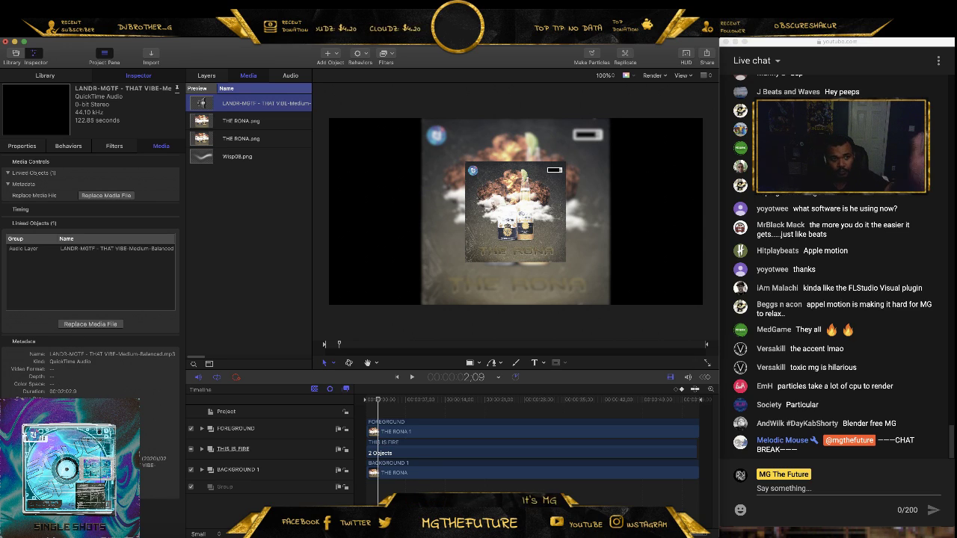
{"action": "left_click", "coordinate": [116, 148]}
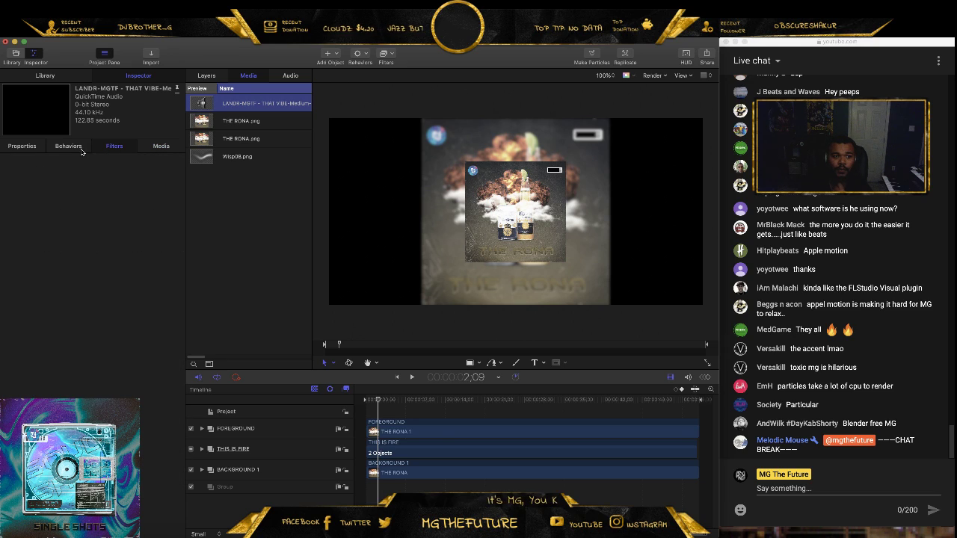
{"action": "left_click", "coordinate": [82, 149]}
{"action": "left_click", "coordinate": [155, 148]}
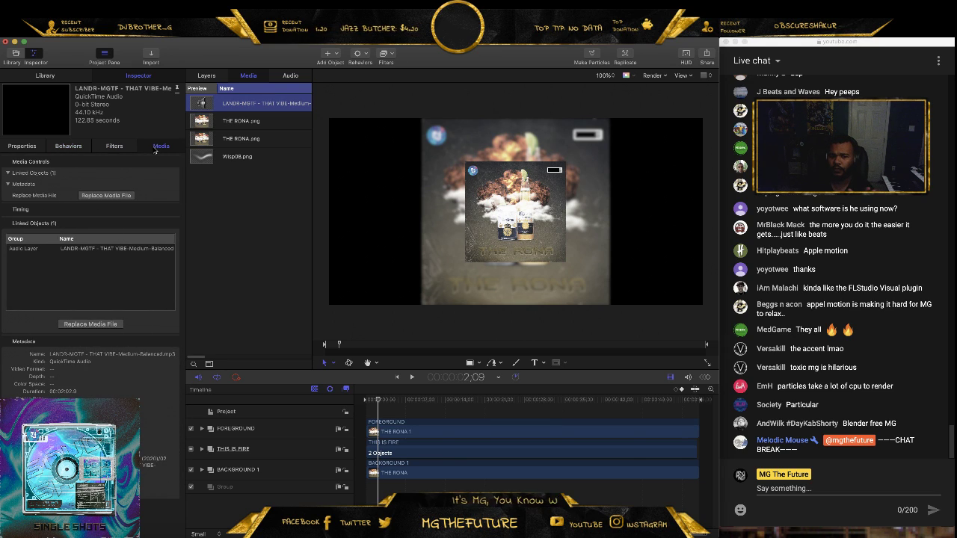
- Add the THAT VIBE track to the composition and play it from the start
{"action": "left_click_drag", "start_coordinate": [268, 105], "coordinate": [368, 335]}
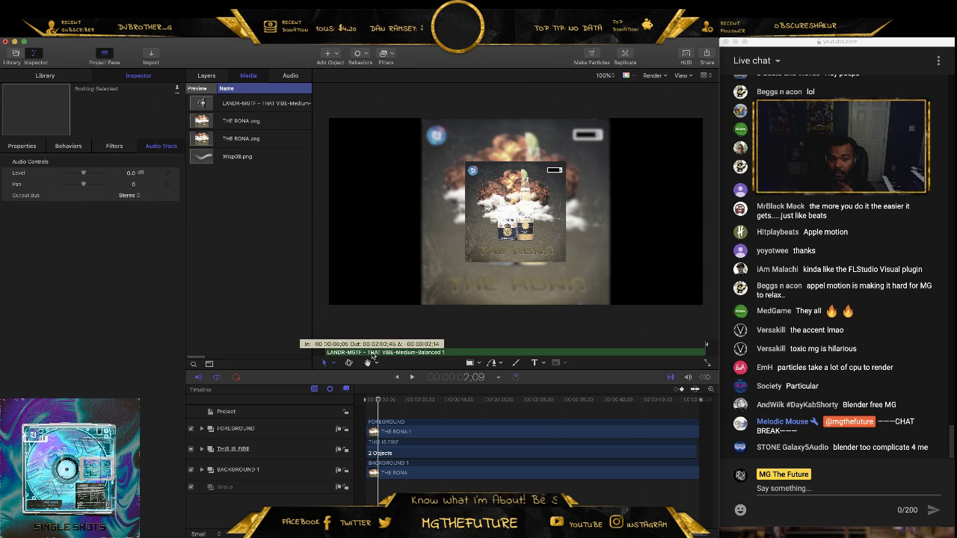
{"action": "left_click", "coordinate": [397, 378]}
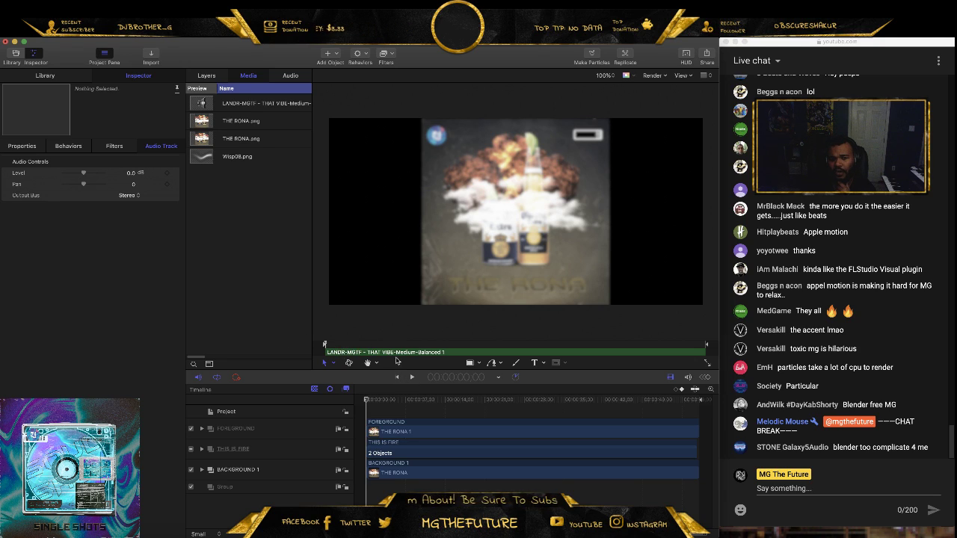
{"action": "left_click", "coordinate": [411, 378]}
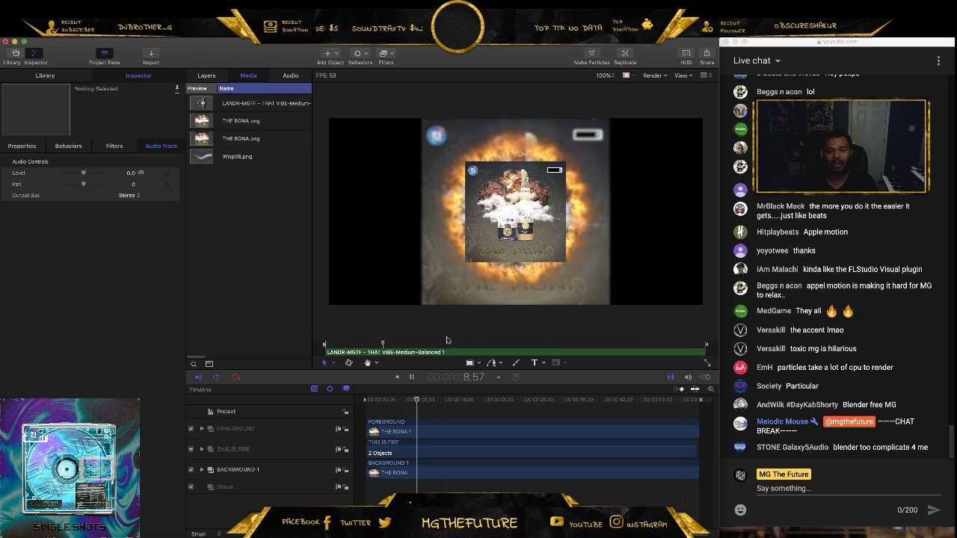
{"action": "key", "text": "space"}
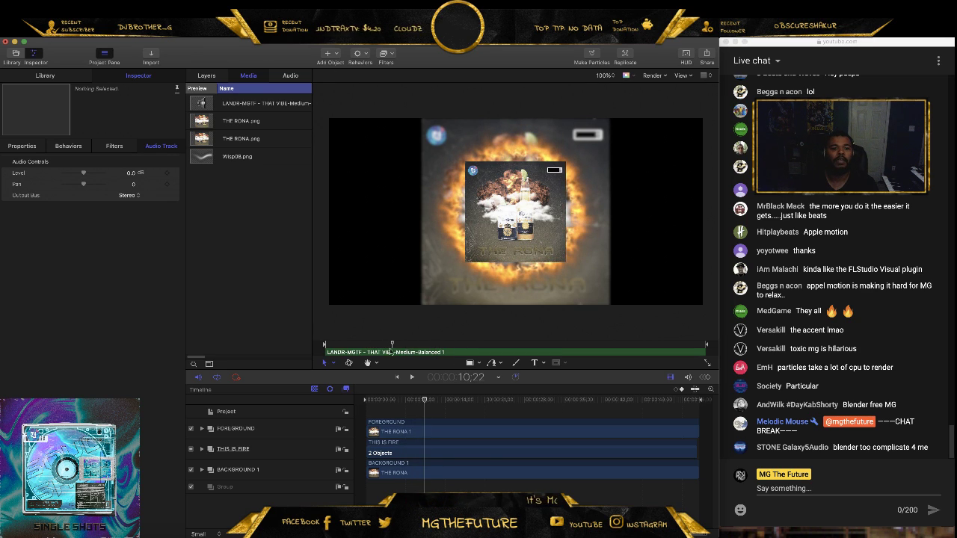
- Slide the THAT VIBE clip earlier and replay from about five seconds
{"action": "left_click_drag", "start_coordinate": [412, 357], "coordinate": [343, 356]}
{"action": "left_click", "coordinate": [361, 345]}
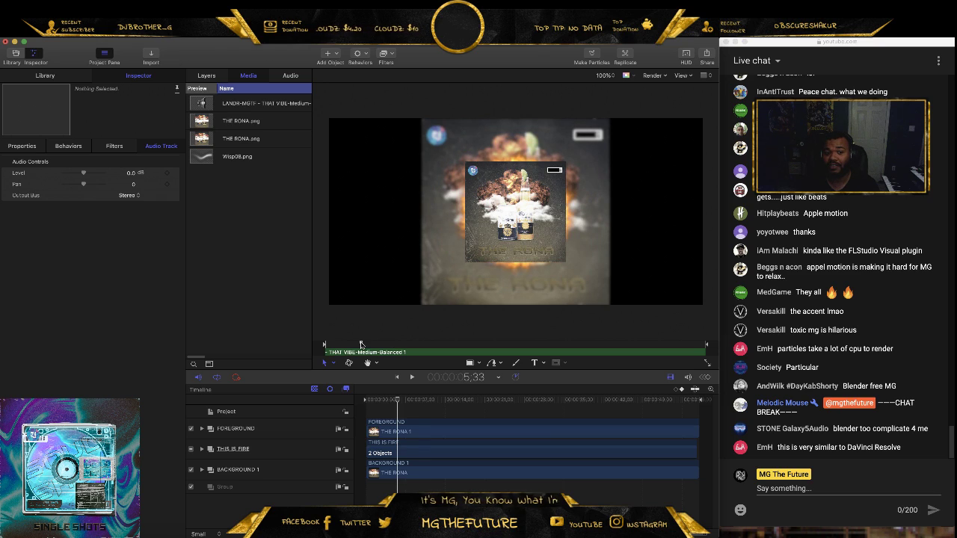
{"action": "key", "text": "space"}
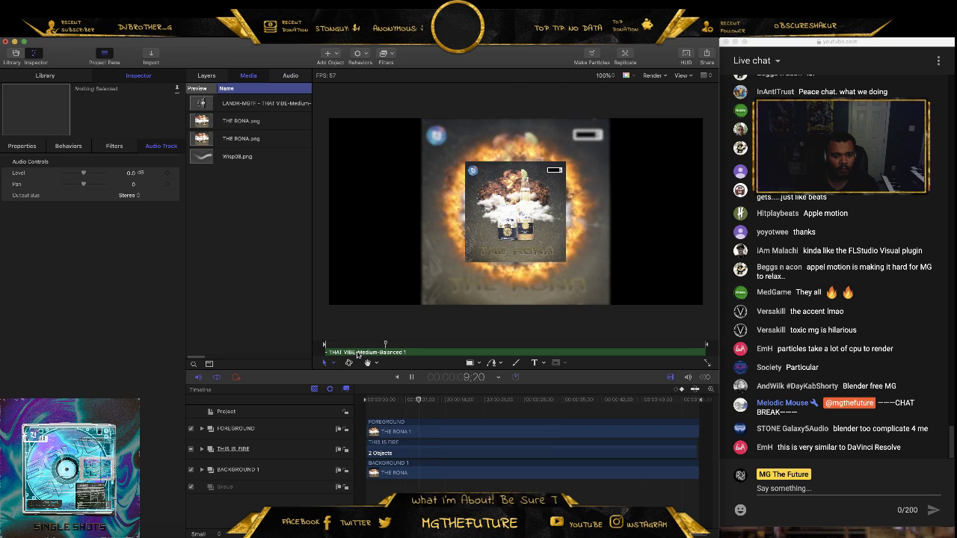
{"action": "key", "text": "space"}
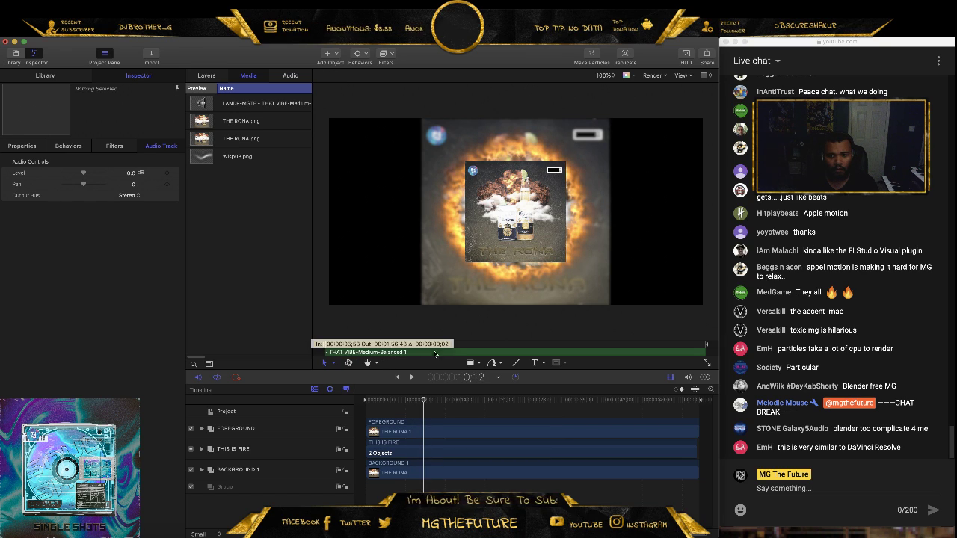
{"action": "left_click", "coordinate": [351, 239]}
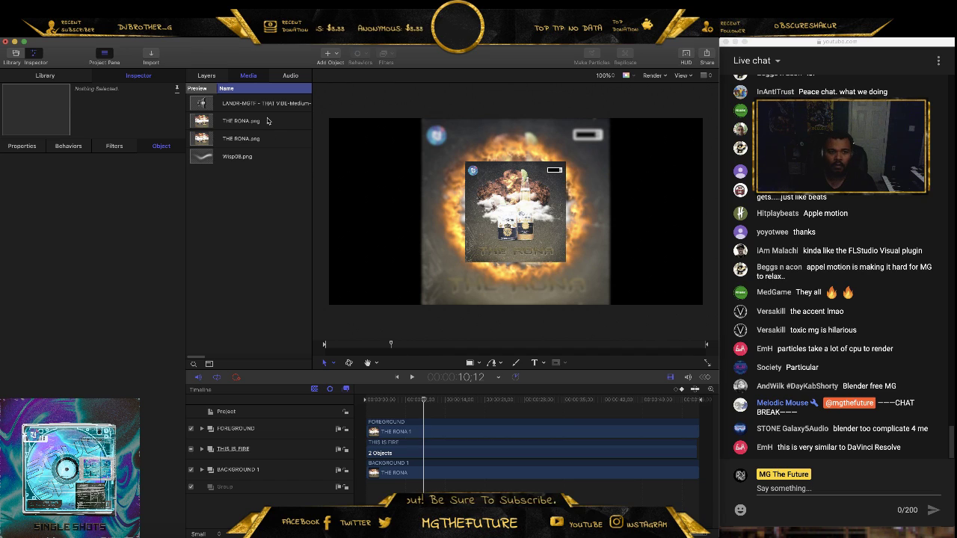
{"action": "key", "text": "space"}
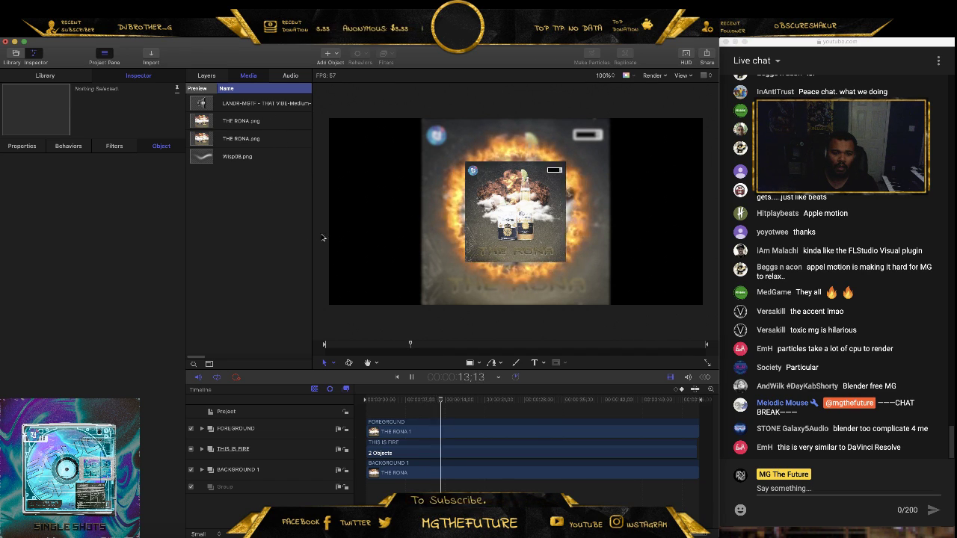
{"action": "left_click", "coordinate": [251, 104]}
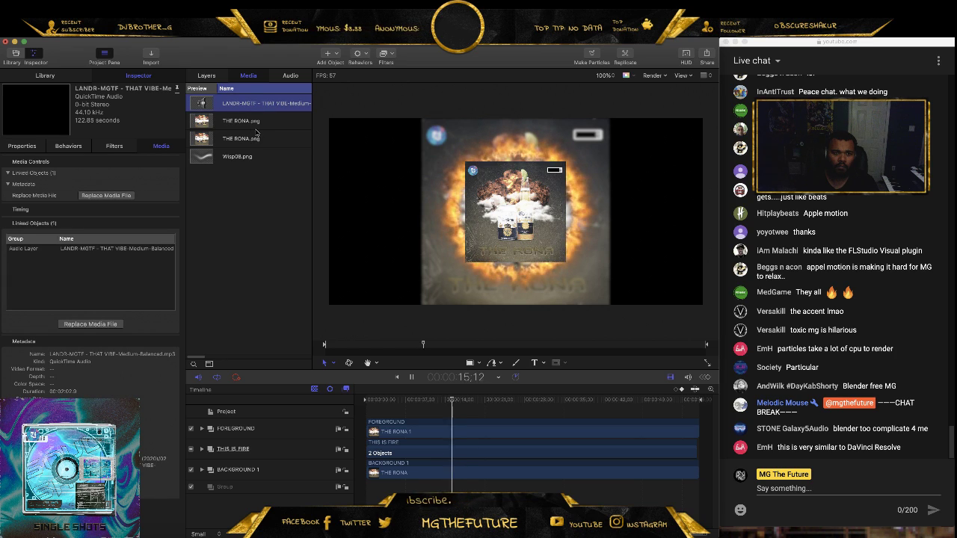
{"action": "left_click", "coordinate": [290, 76]}
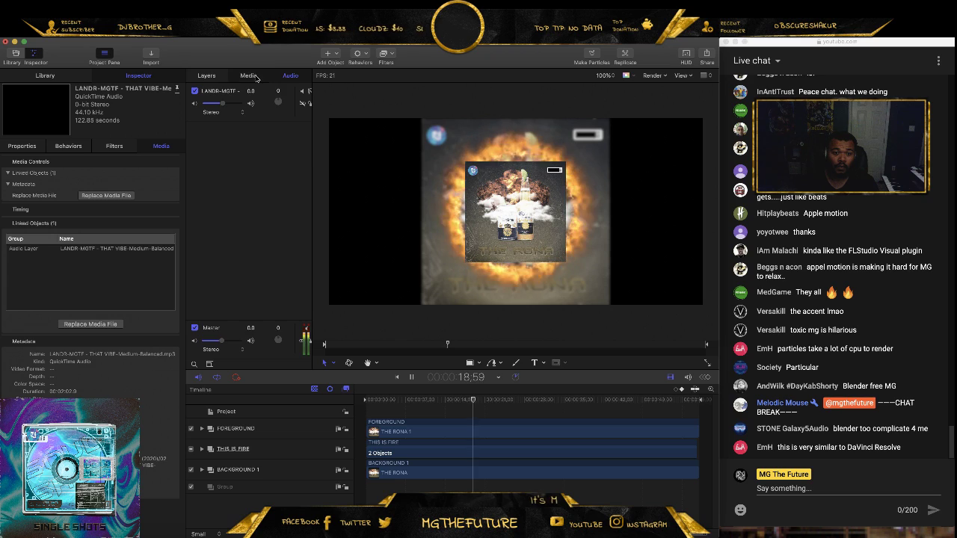
{"action": "left_click", "coordinate": [256, 78]}
{"action": "key", "text": "space"}
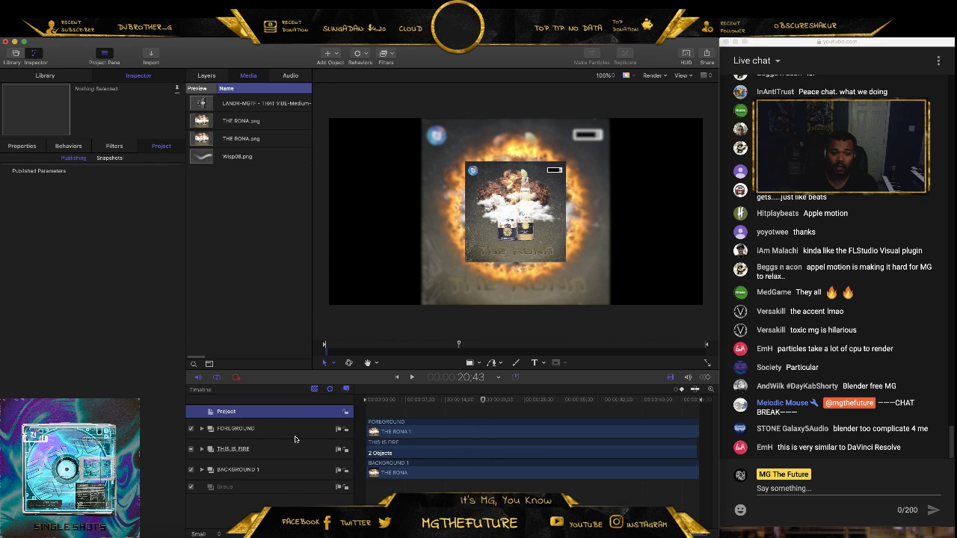
- Expand BACKGROUND 1, THIS IS FIRE and FOREGROUND, then drop the THAT VIBE track into the project
{"action": "left_click", "coordinate": [188, 471]}
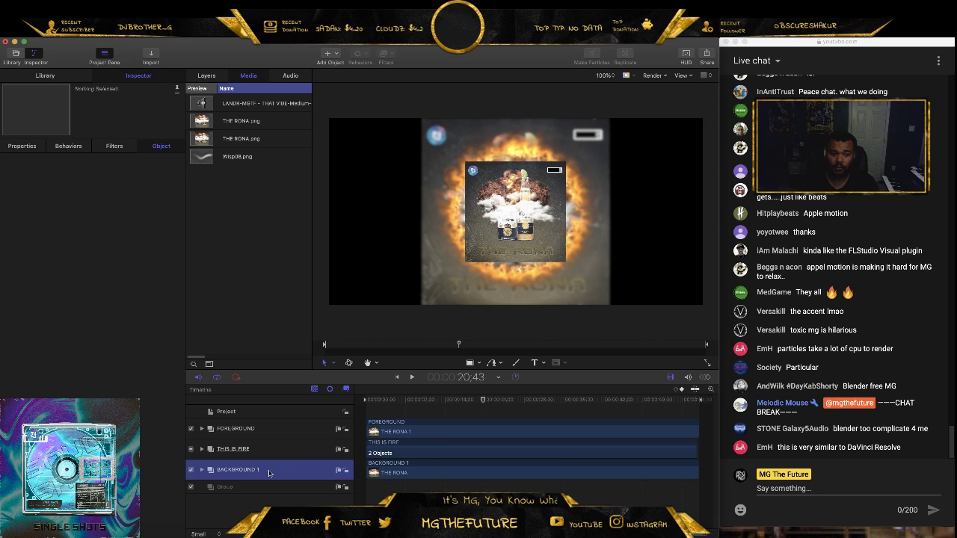
{"action": "left_click", "coordinate": [202, 470]}
{"action": "left_click", "coordinate": [201, 449]}
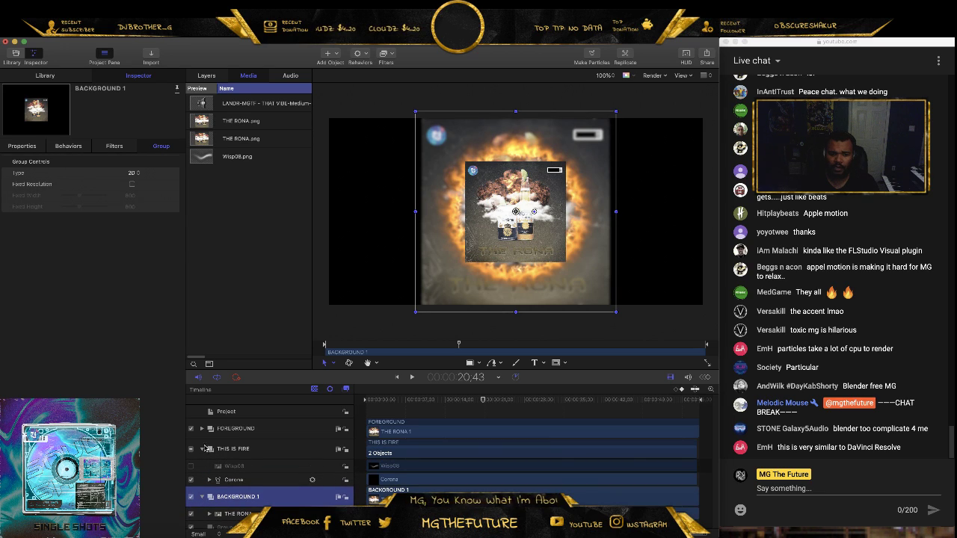
{"action": "left_click", "coordinate": [209, 429]}
{"action": "left_click", "coordinate": [202, 429]}
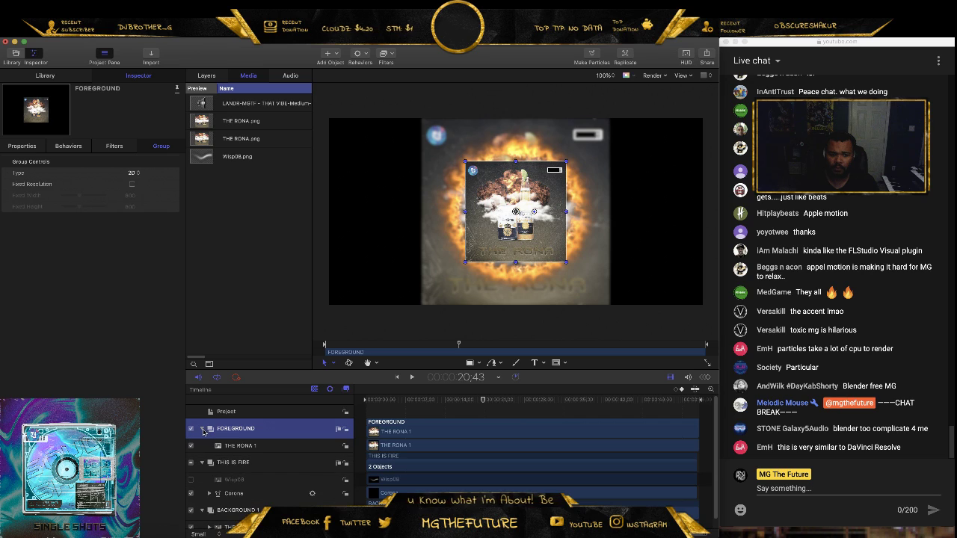
{"action": "left_click", "coordinate": [254, 104]}
{"action": "left_click_drag", "start_coordinate": [337, 363], "coordinate": [346, 334]}
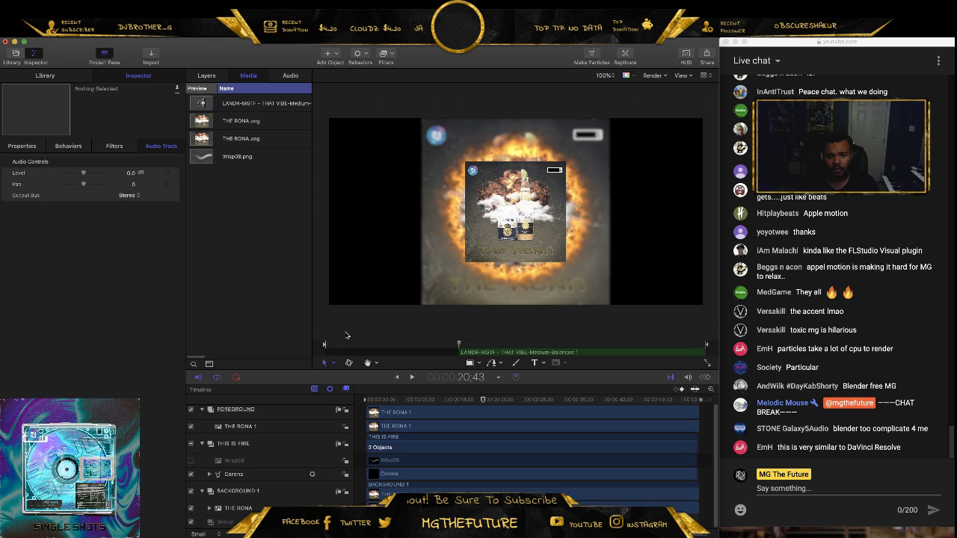
- Slide the THAT VIBE audio clip later in the mini-timeline and preview it against the fire animation
{"action": "left_click", "coordinate": [398, 377]}
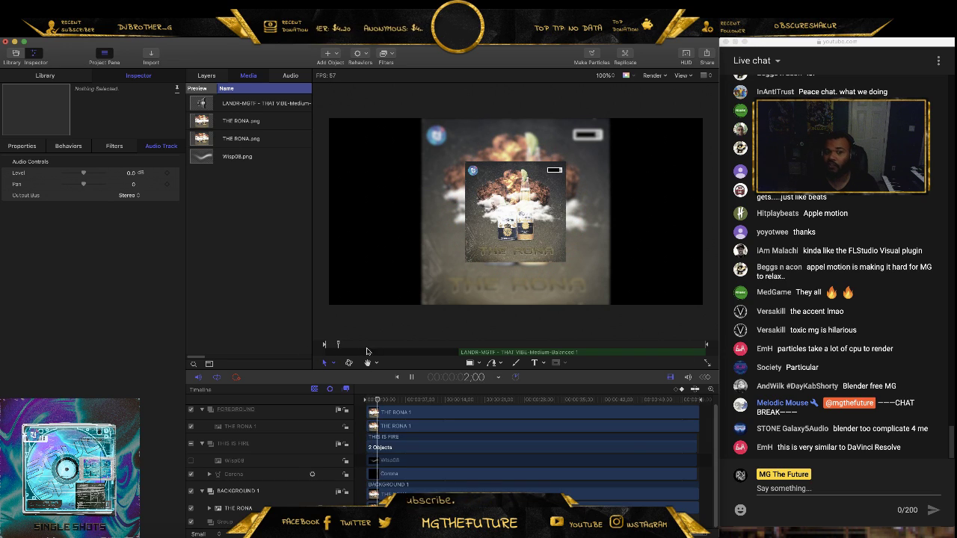
{"action": "mouse_move", "coordinate": [366, 351]}
{"action": "left_mouse_down"}
{"action": "mouse_move", "coordinate": [369, 361]}
{"action": "mouse_move", "coordinate": [359, 356]}
{"action": "left_mouse_up"}
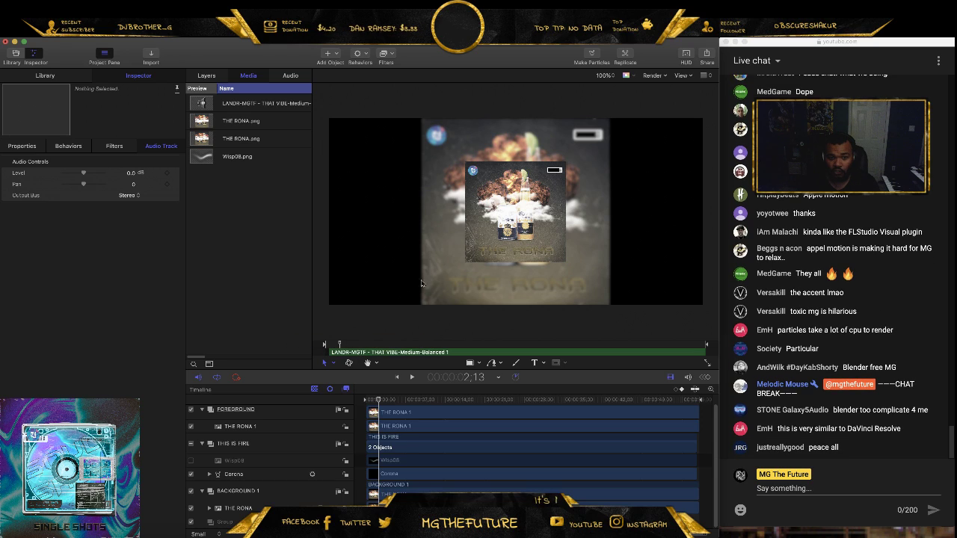
{"action": "key", "text": "space"}
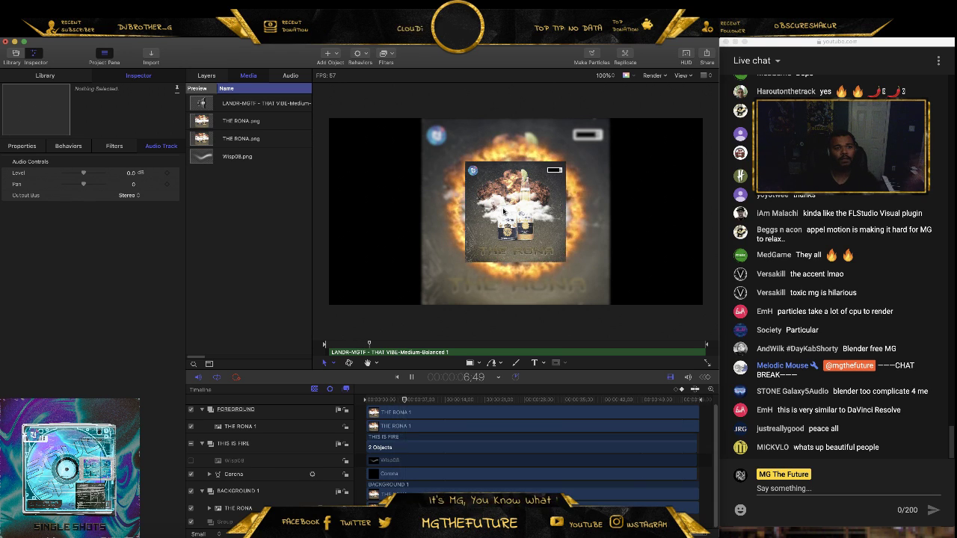
{"action": "key", "text": "space"}
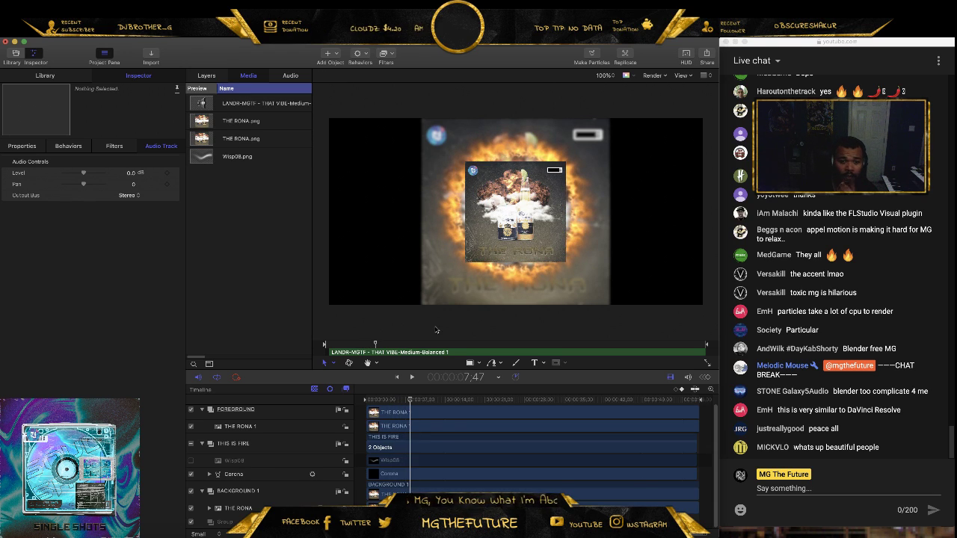
{"action": "mouse_move", "coordinate": [425, 356]}
{"action": "left_mouse_down"}
{"action": "mouse_move", "coordinate": [441, 354]}
{"action": "mouse_move", "coordinate": [428, 353]}
{"action": "left_mouse_up"}
{"action": "left_click", "coordinate": [363, 344]}
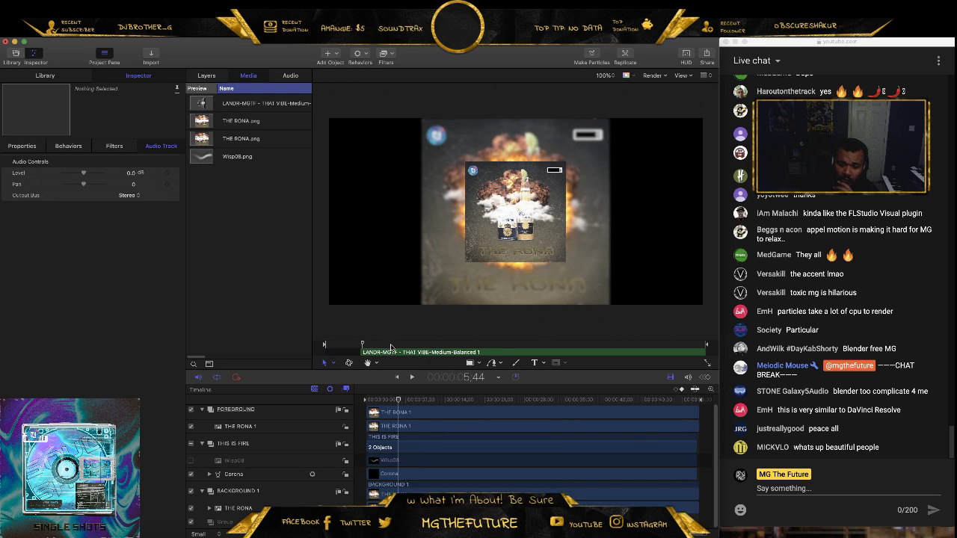
{"action": "key", "text": "space"}
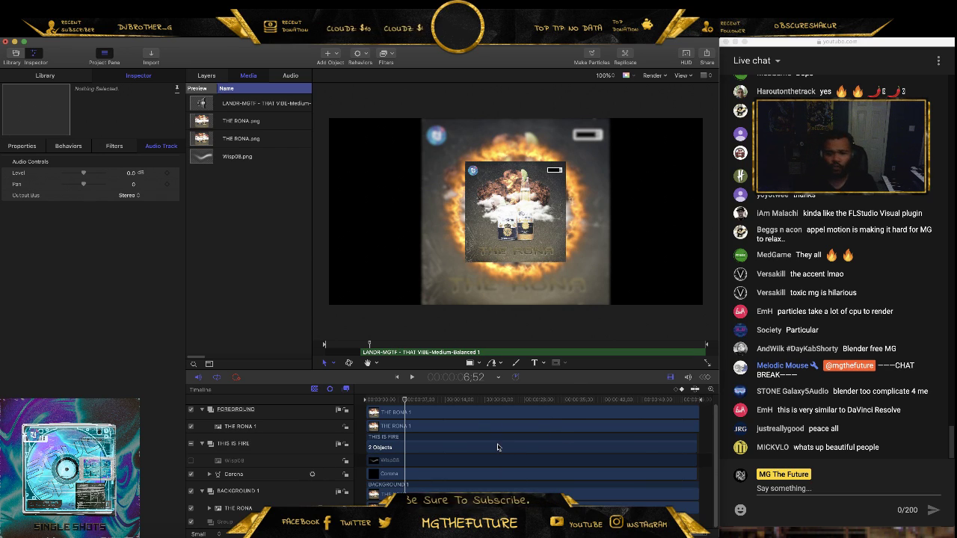
- Preview the new audio timing again, then show the THAT VIBE file's media details in the Inspector
{"action": "key", "text": "space"}
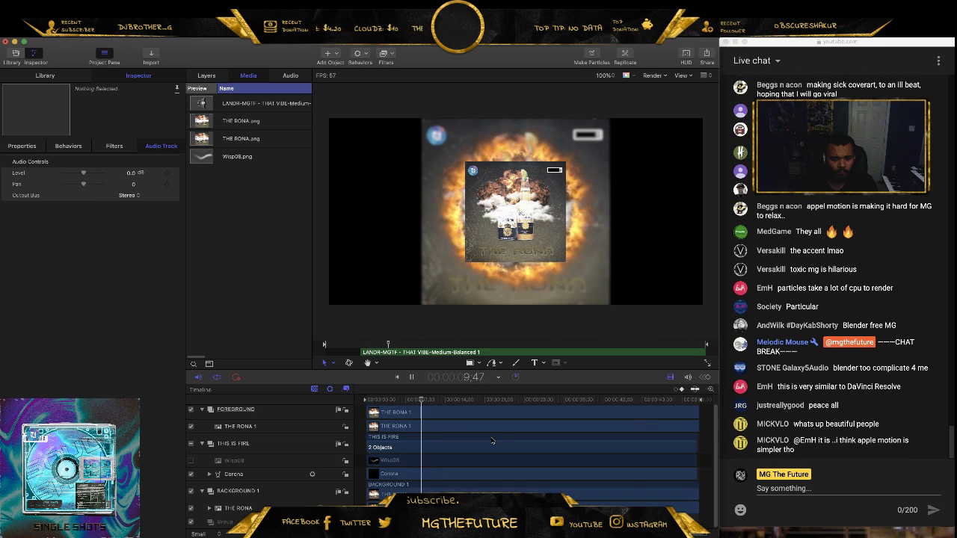
{"action": "key", "text": "space"}
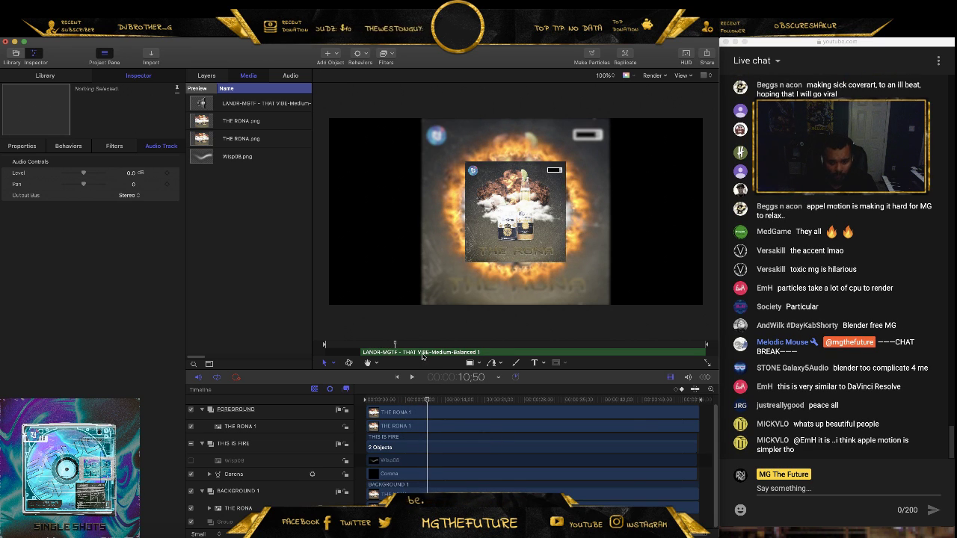
{"action": "left_click", "coordinate": [422, 356]}
{"action": "key", "text": "space"}
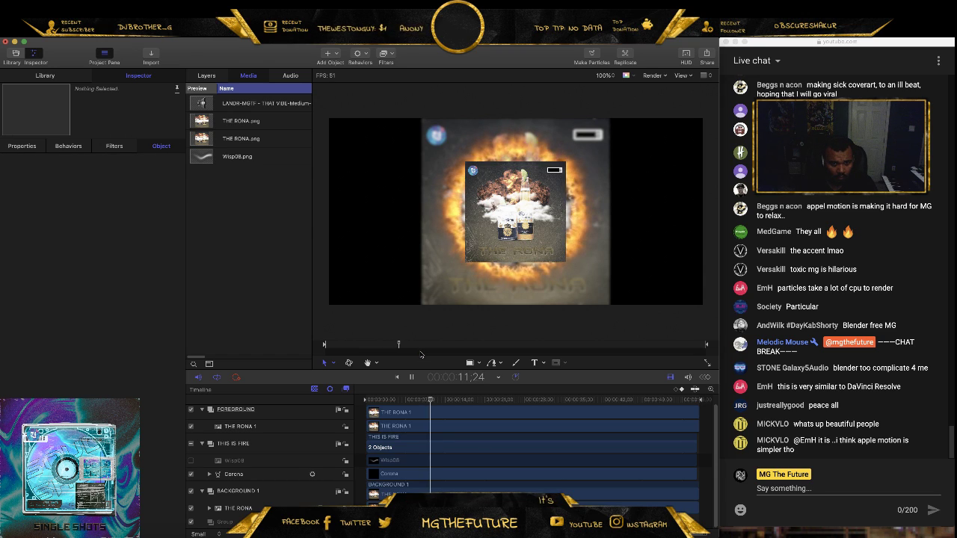
{"action": "key", "text": "space"}
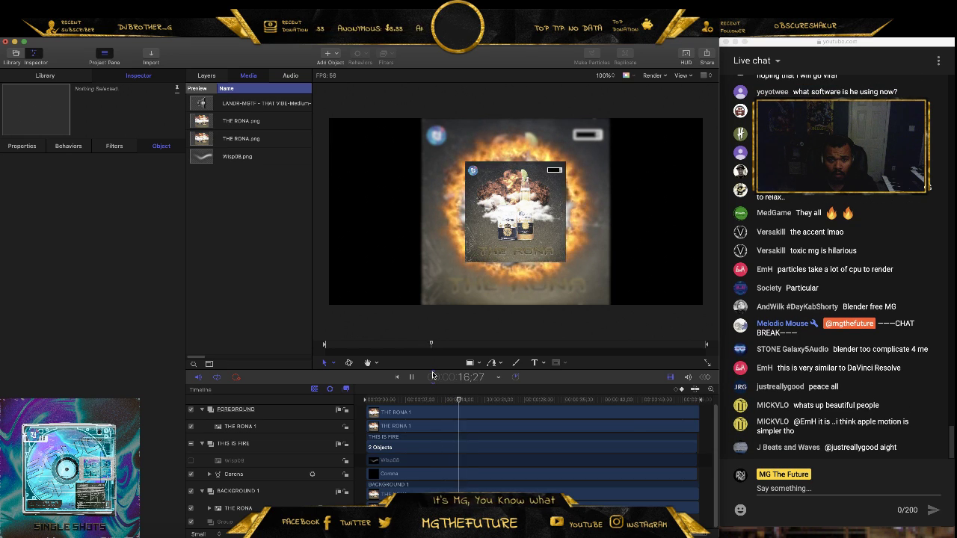
{"action": "key", "text": "space"}
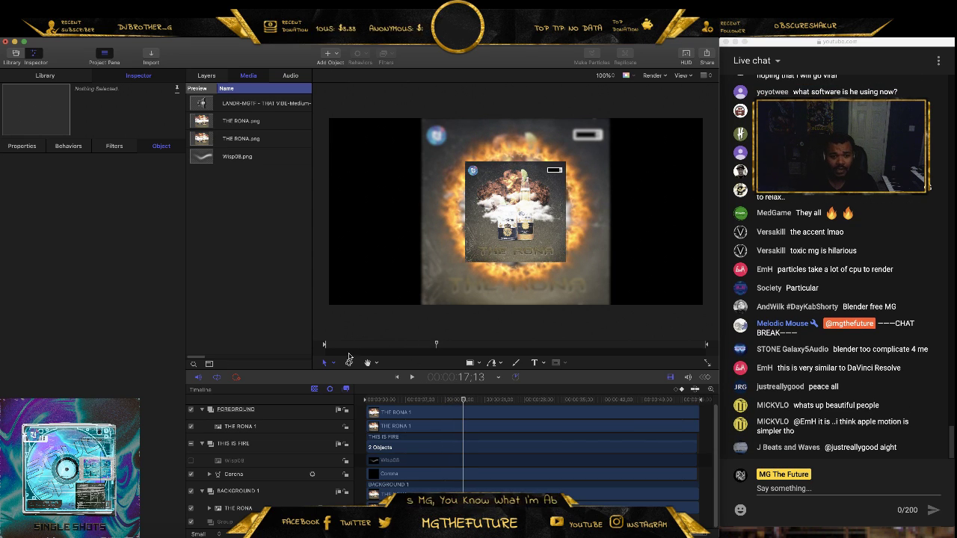
{"action": "left_click", "coordinate": [407, 345]}
{"action": "left_click", "coordinate": [238, 105]}
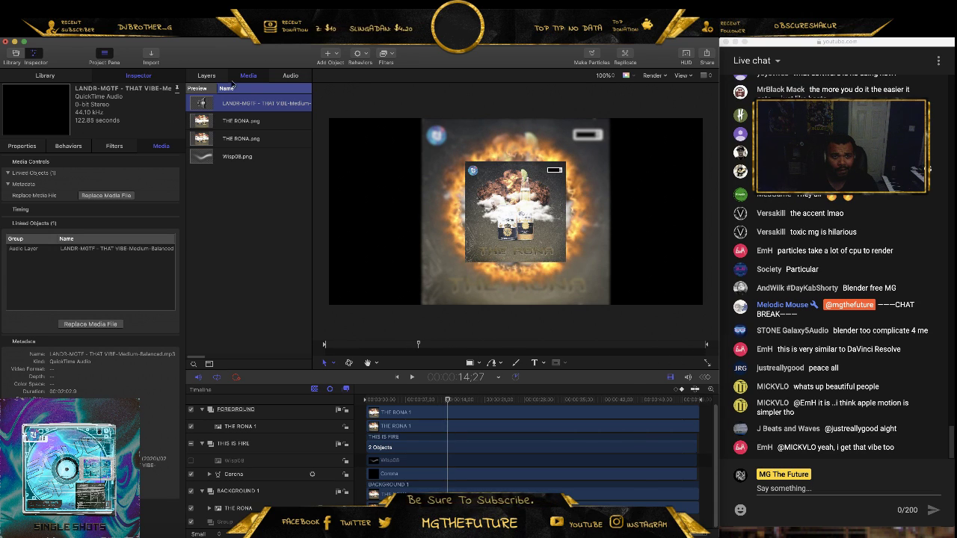
- Collapse the FOREGROUND, THIS IS FIRE and BACKGROUND 1 layer groups
{"action": "left_click", "coordinate": [38, 75]}
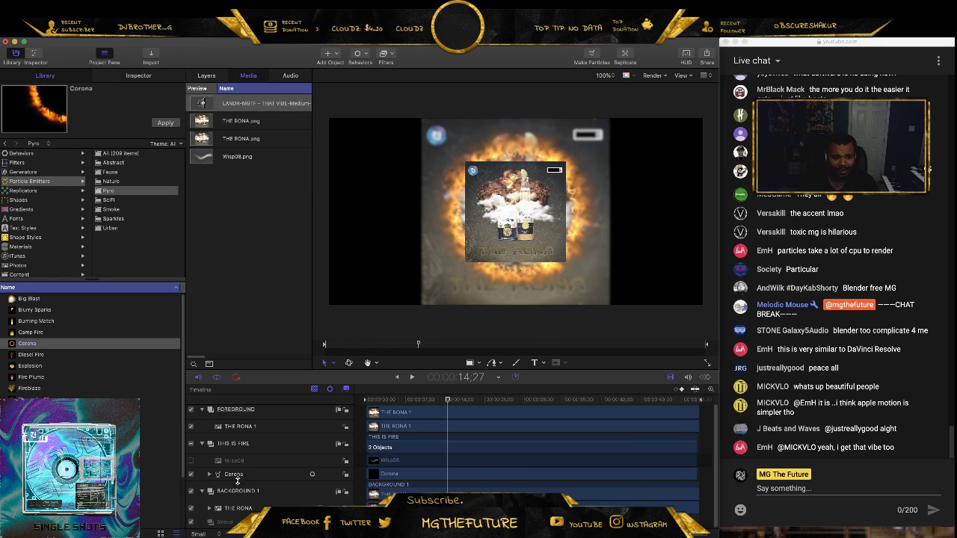
{"action": "left_click", "coordinate": [200, 412]}
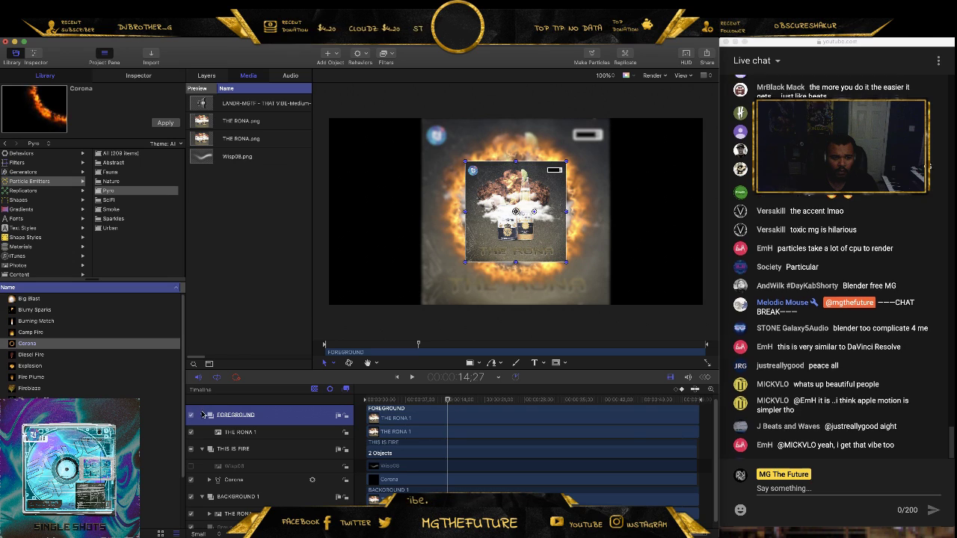
{"action": "left_click", "coordinate": [201, 411]}
{"action": "scroll", "coordinate": [307, 465], "scroll_direction": "up", "scroll_amount": 1}
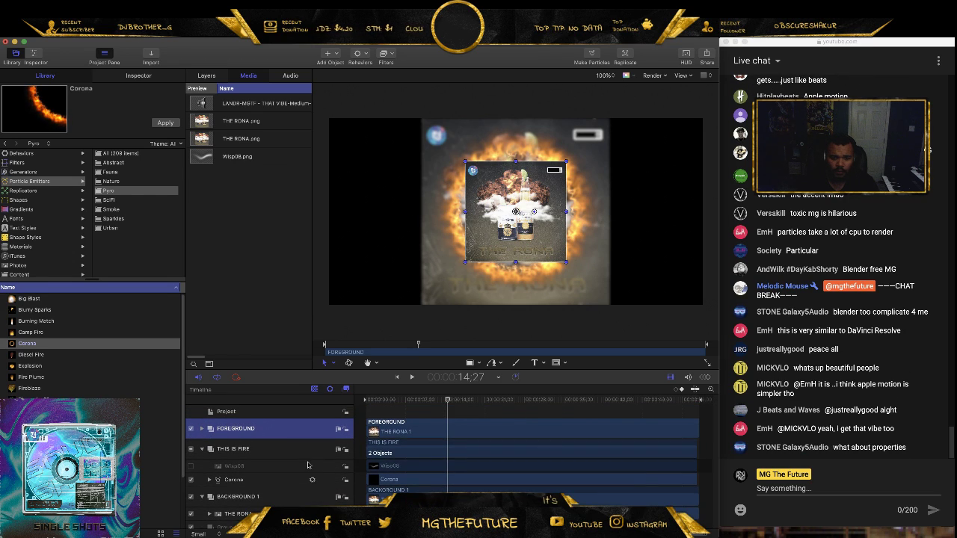
{"action": "left_click", "coordinate": [202, 449]}
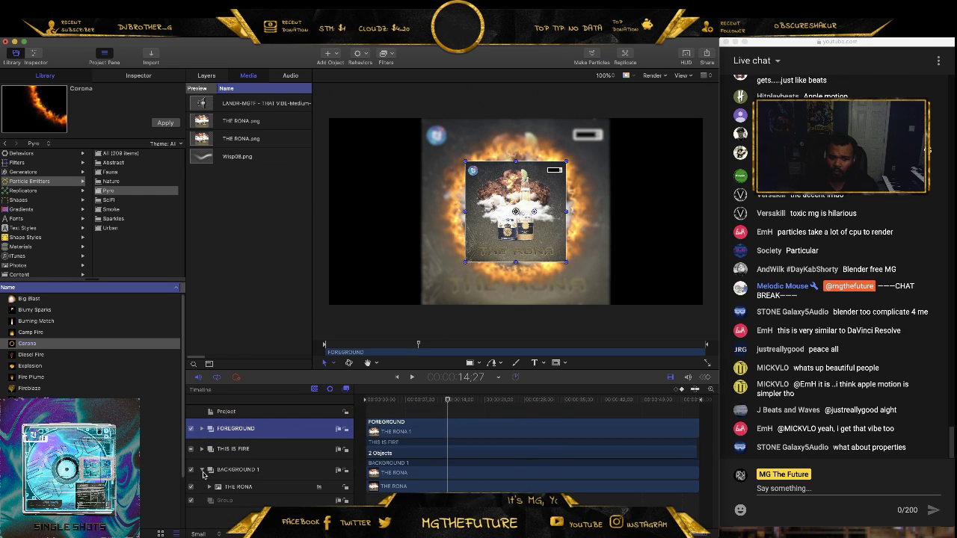
{"action": "left_click", "coordinate": [202, 470]}
{"action": "left_click", "coordinate": [249, 491]}
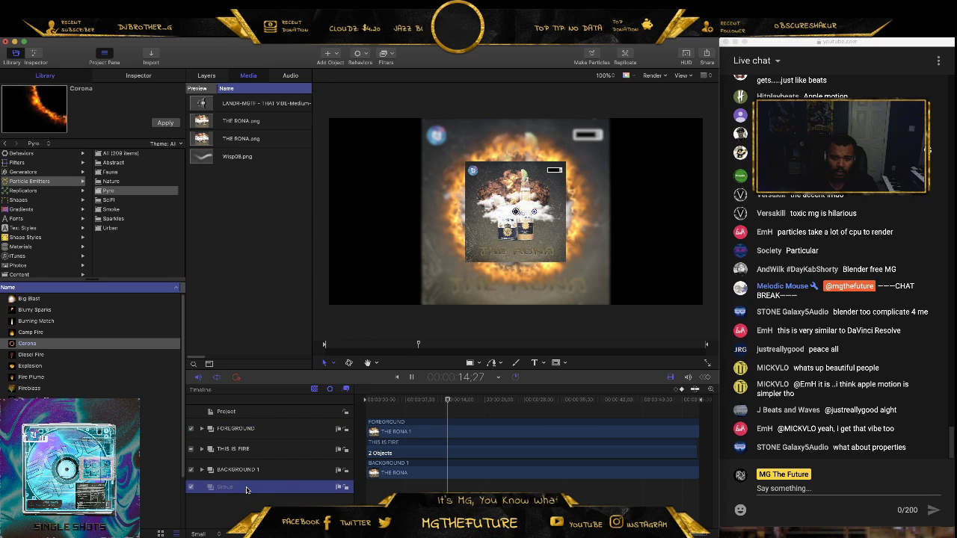
- Stop the preview and go through the Media items, ending on the LANDR-MGTF audio file
{"action": "left_click", "coordinate": [441, 358]}
{"action": "key", "text": "space"}
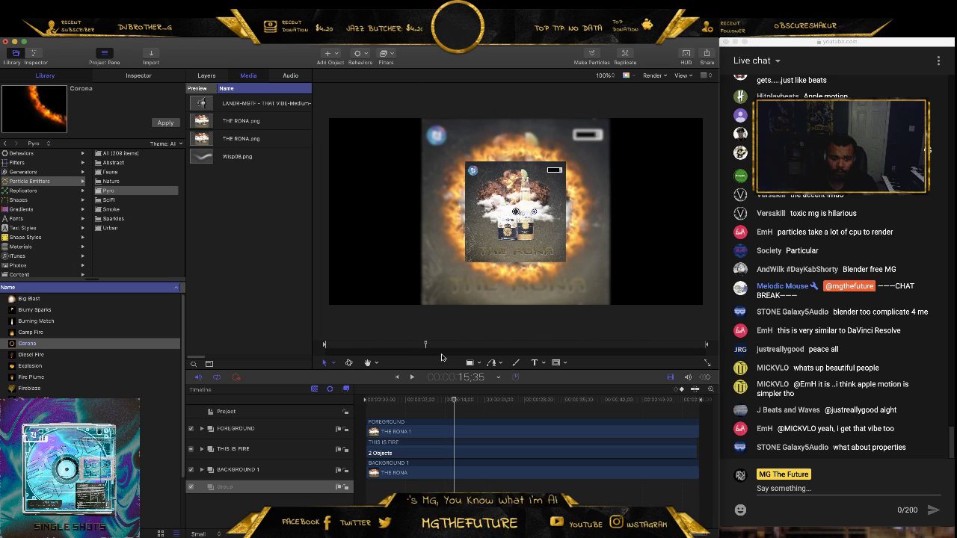
{"action": "left_click", "coordinate": [273, 108]}
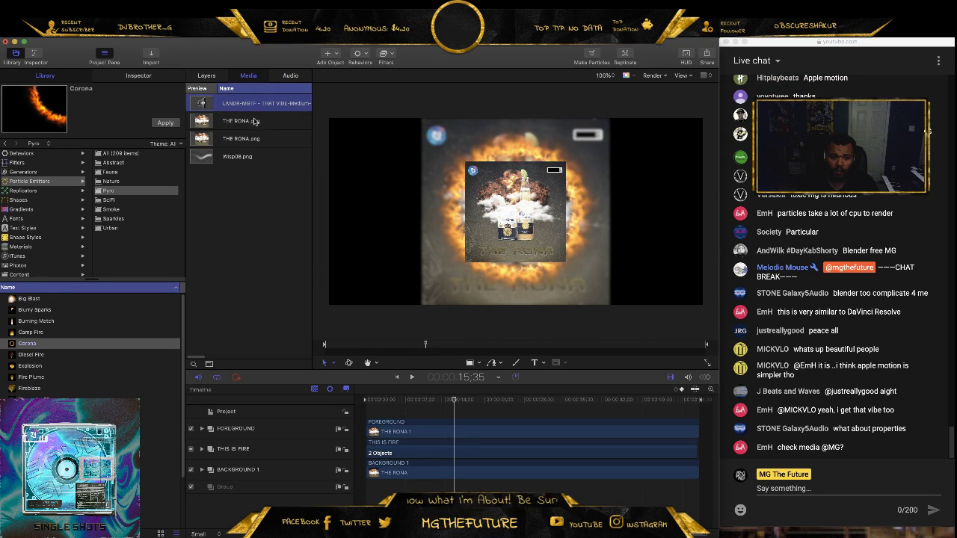
{"action": "left_click", "coordinate": [261, 121]}
{"action": "left_click", "coordinate": [259, 139]}
{"action": "left_click", "coordinate": [254, 158]}
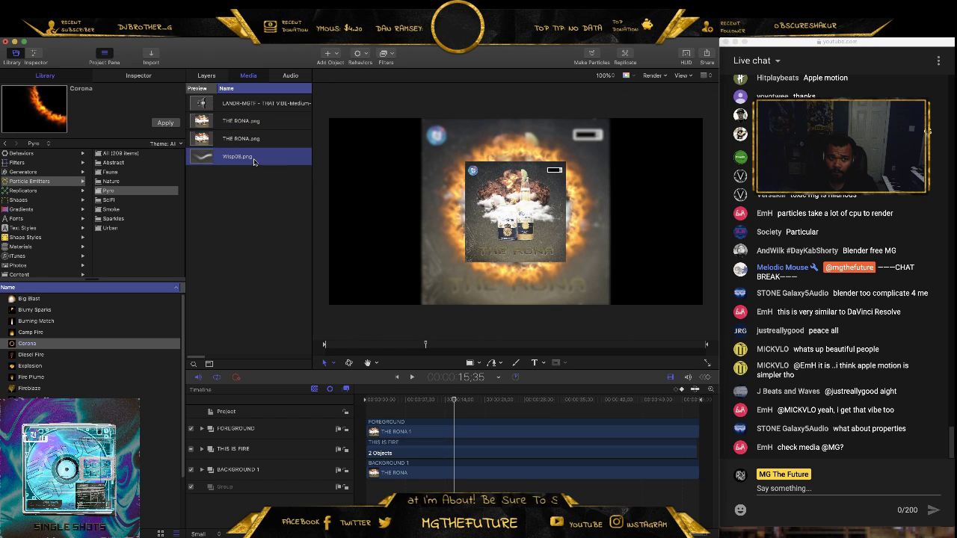
{"action": "left_click", "coordinate": [280, 109]}
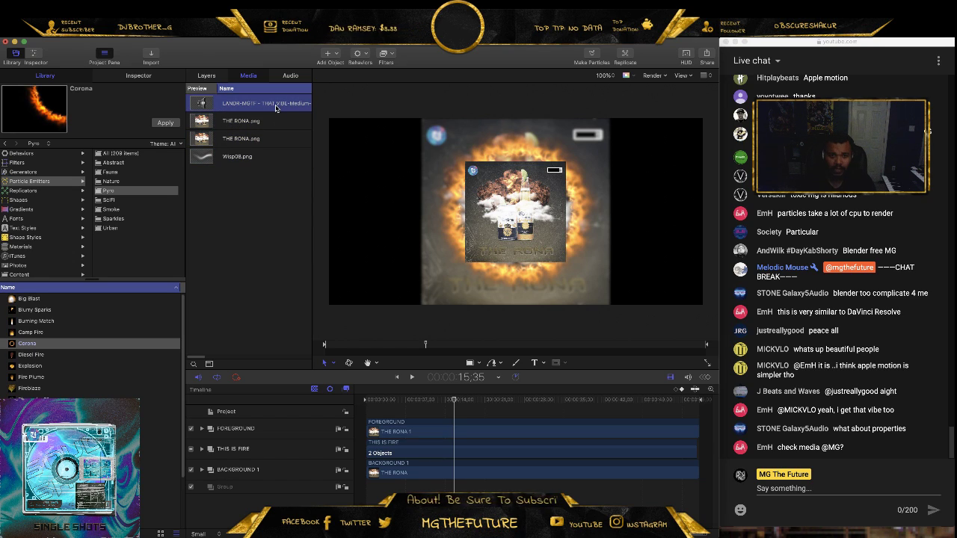
- Delete the LANDR-MGTF audio file from the project's media and confirm the removal
{"action": "key", "text": "Delete"}
{"action": "left_click", "coordinate": [502, 210]}
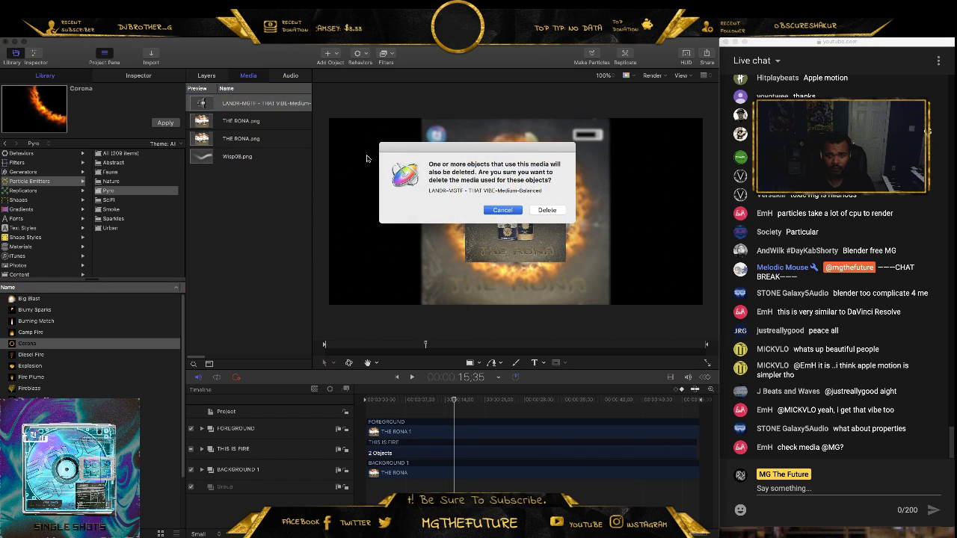
{"action": "right_click", "coordinate": [286, 106]}
{"action": "left_click", "coordinate": [304, 194]}
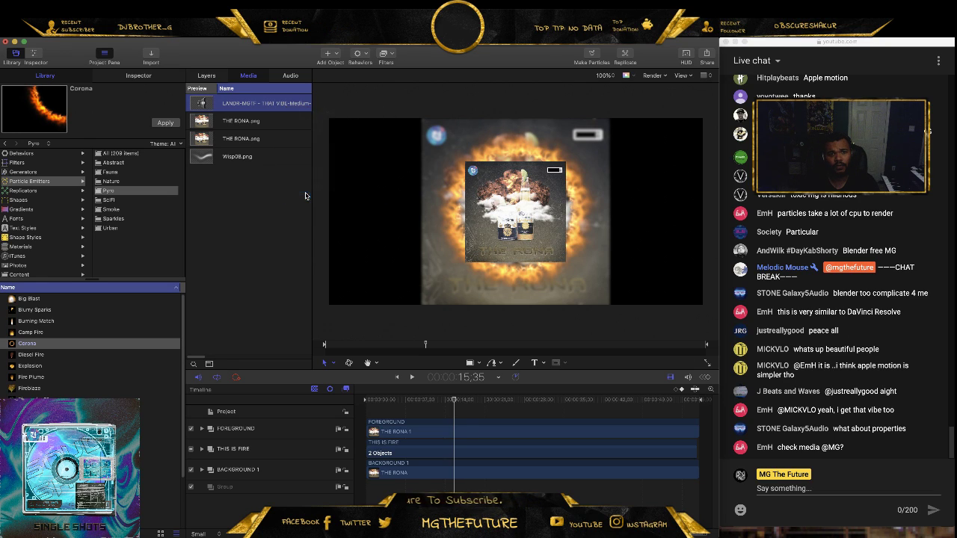
{"action": "left_click", "coordinate": [546, 210]}
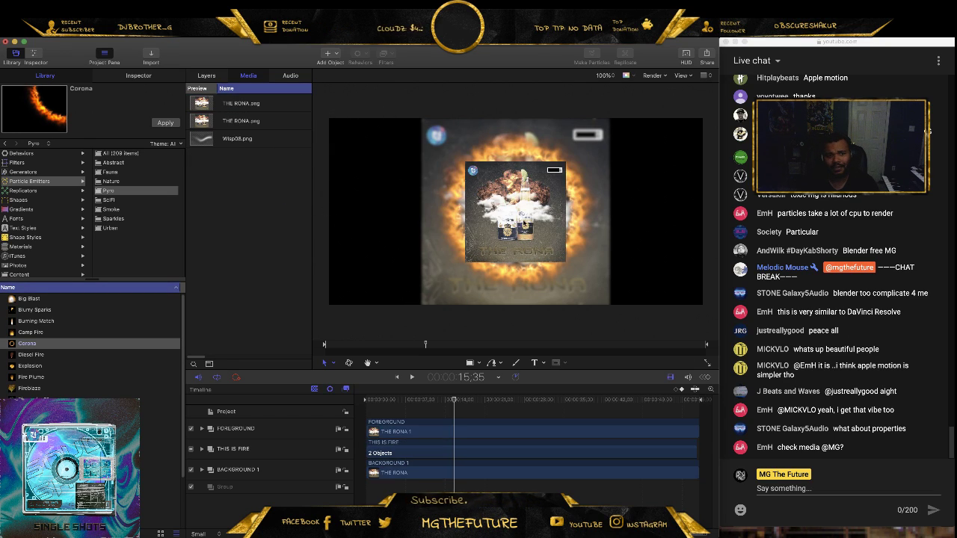
- Re-import the LANDR-MGTF THAT VIBE mp3 with Cmd+I and accept the microphone prompt
{"action": "key", "text": "space"}
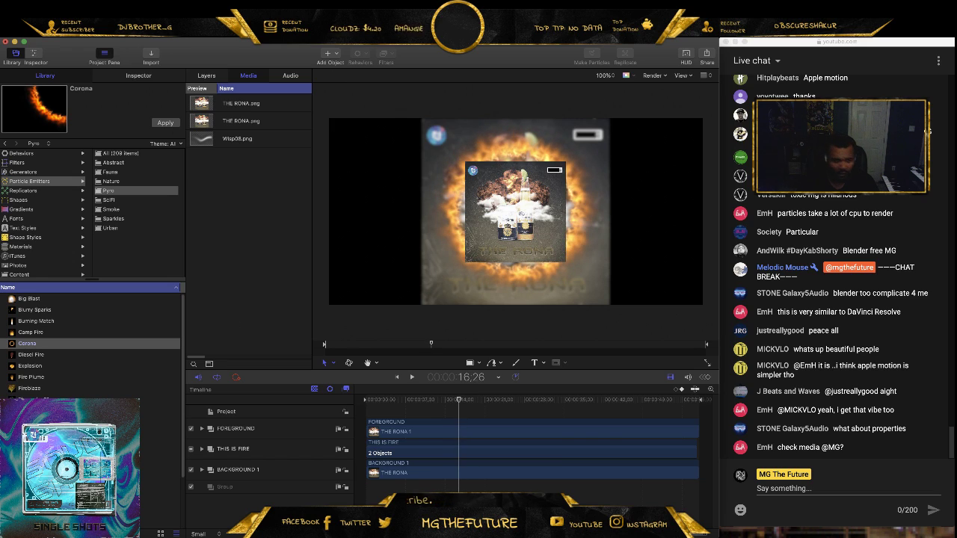
{"action": "key", "text": "super+i"}
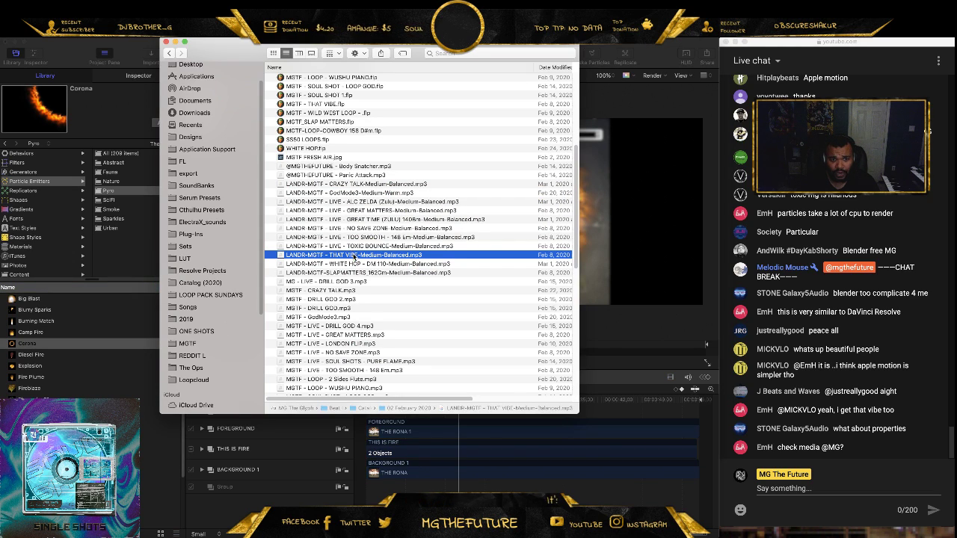
{"action": "key", "text": "Return"}
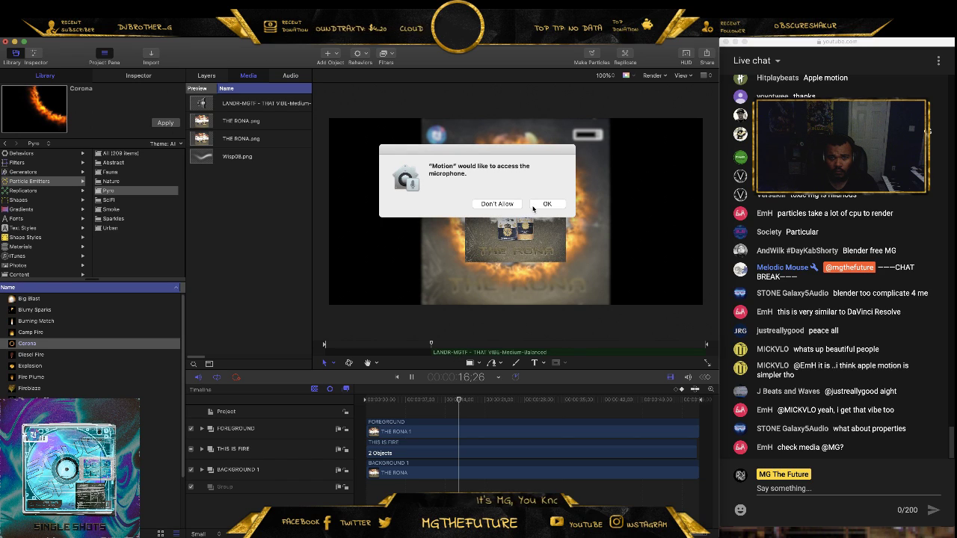
{"action": "left_click", "coordinate": [533, 206]}
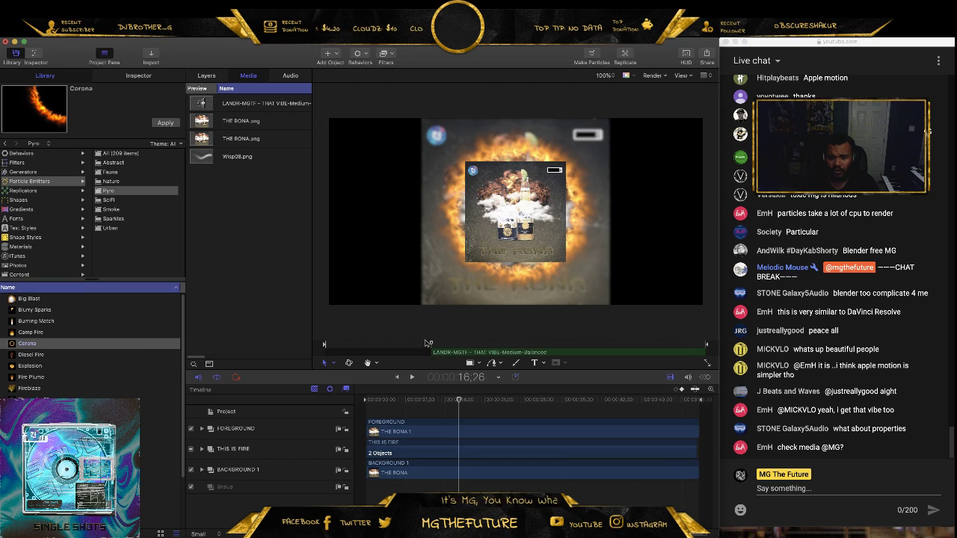
- Drag the THAT VIBE audio clip earlier toward the project start, previewing each change
{"action": "left_click", "coordinate": [413, 379]}
{"action": "left_click_drag", "start_coordinate": [454, 354], "coordinate": [408, 352]}
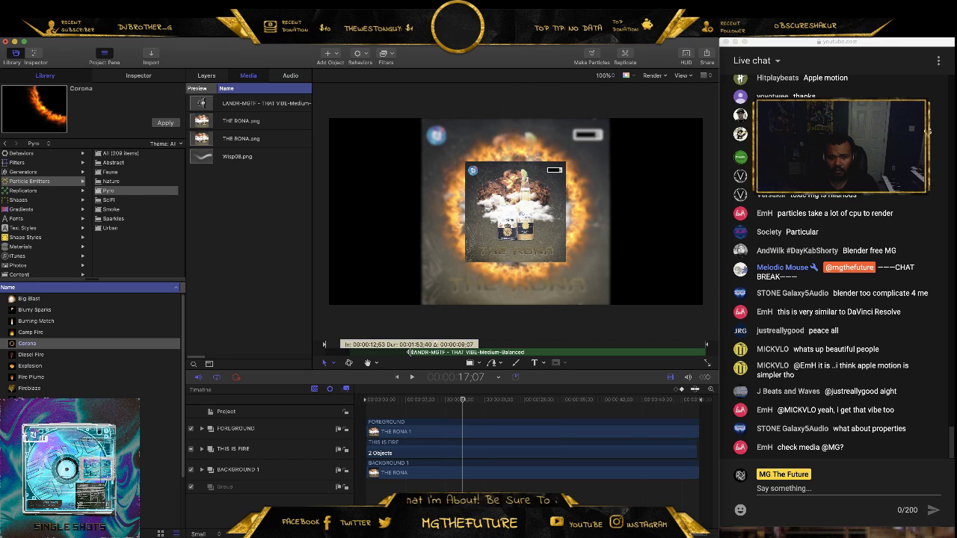
{"action": "key", "text": "space"}
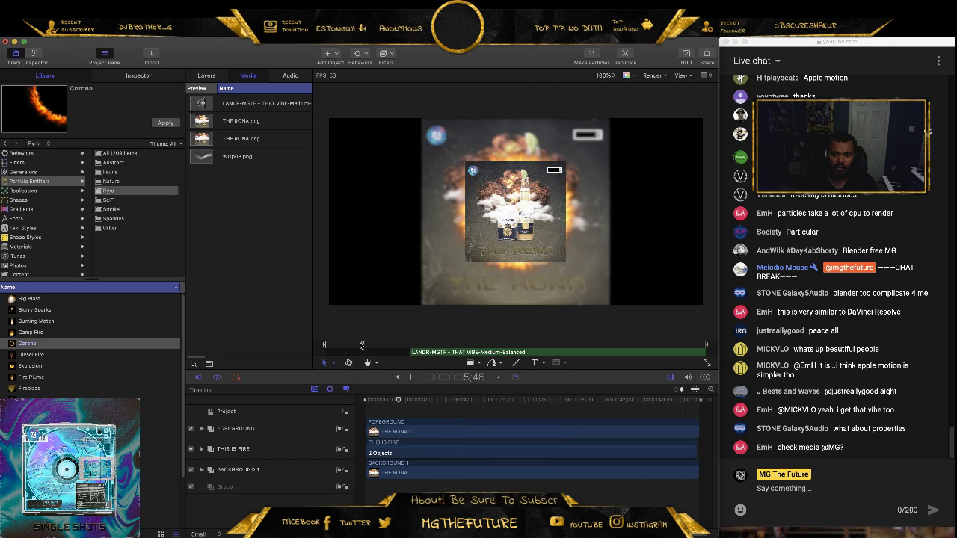
{"action": "left_click", "coordinate": [411, 377]}
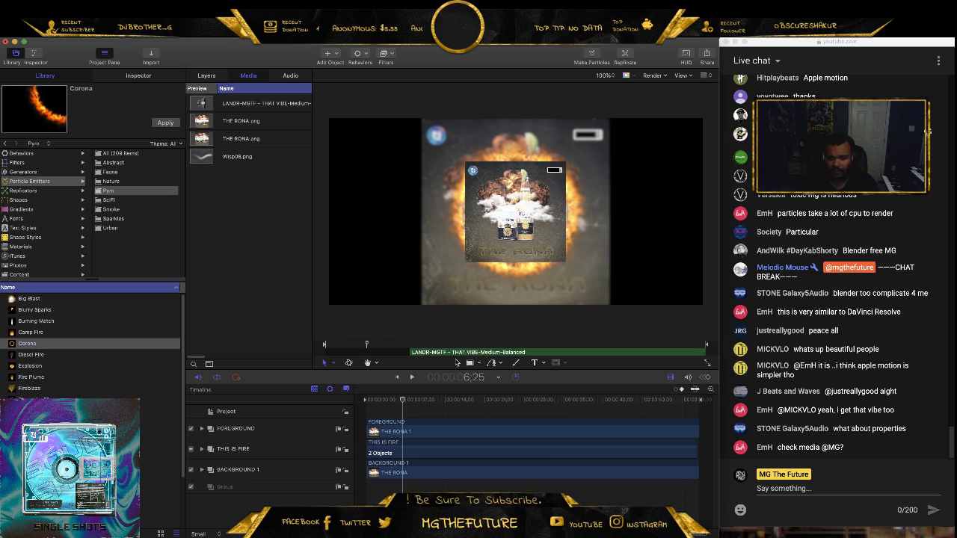
{"action": "left_click_drag", "start_coordinate": [436, 354], "coordinate": [355, 354]}
{"action": "key", "text": "space"}
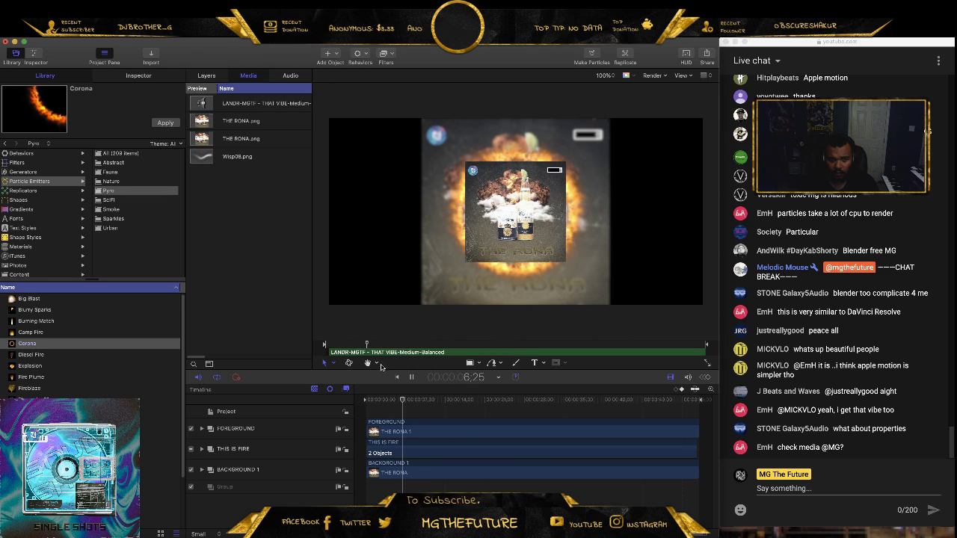
{"action": "left_click", "coordinate": [331, 345]}
- Fine-tune the song's start with small nudges, settling it further earlier, then stop playback
{"action": "key", "text": "space"}
{"action": "left_click_drag", "start_coordinate": [331, 346], "coordinate": [369, 350]}
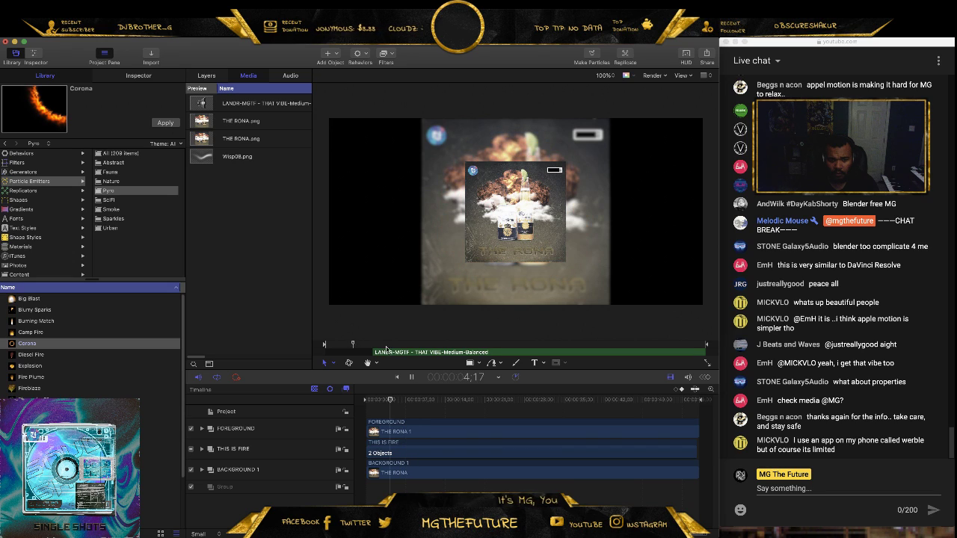
{"action": "left_click_drag", "start_coordinate": [389, 352], "coordinate": [381, 357]}
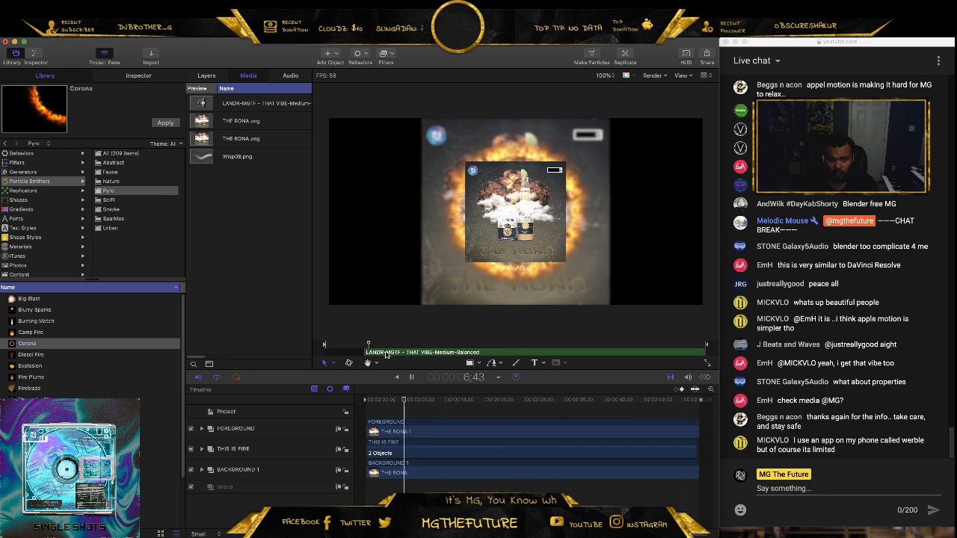
{"action": "left_click_drag", "start_coordinate": [387, 354], "coordinate": [382, 356]}
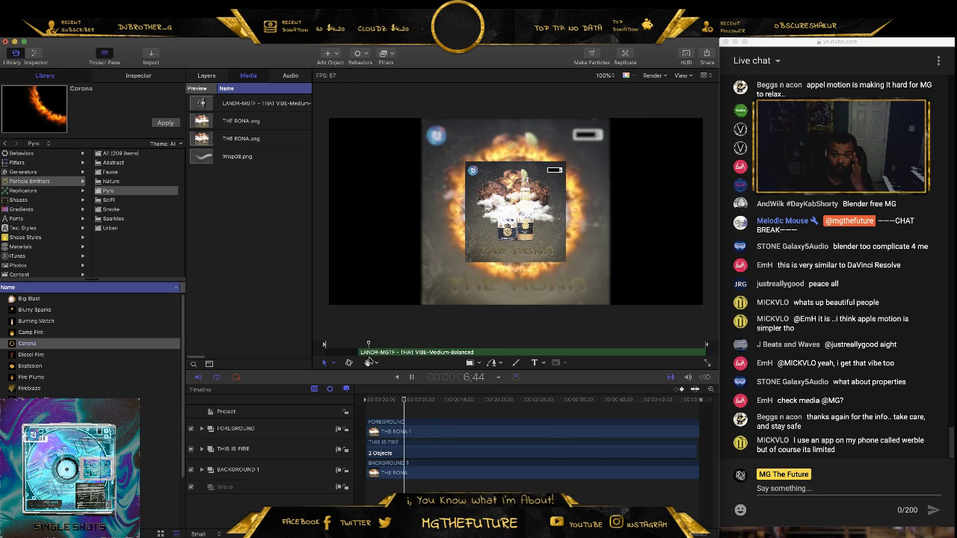
{"action": "left_click_drag", "start_coordinate": [352, 353], "coordinate": [329, 344]}
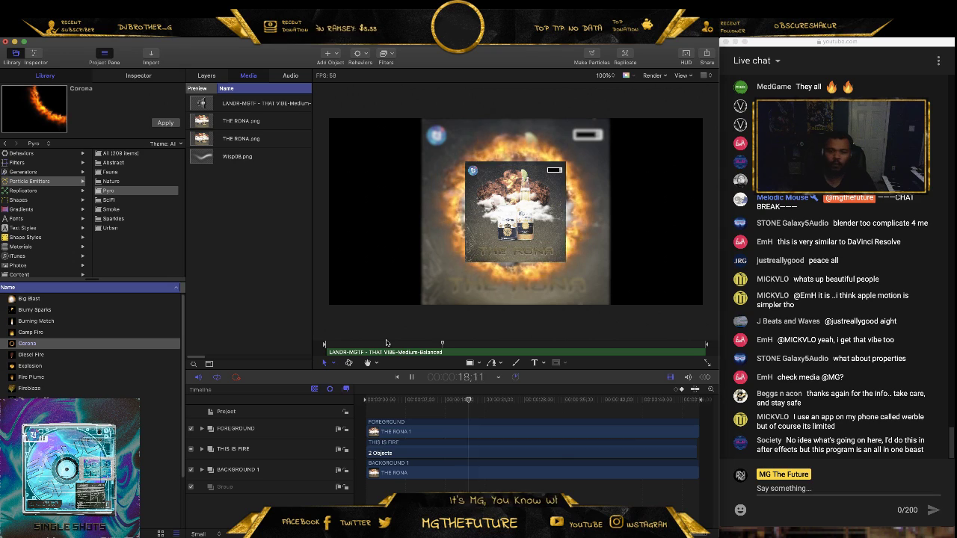
{"action": "key", "text": "space"}
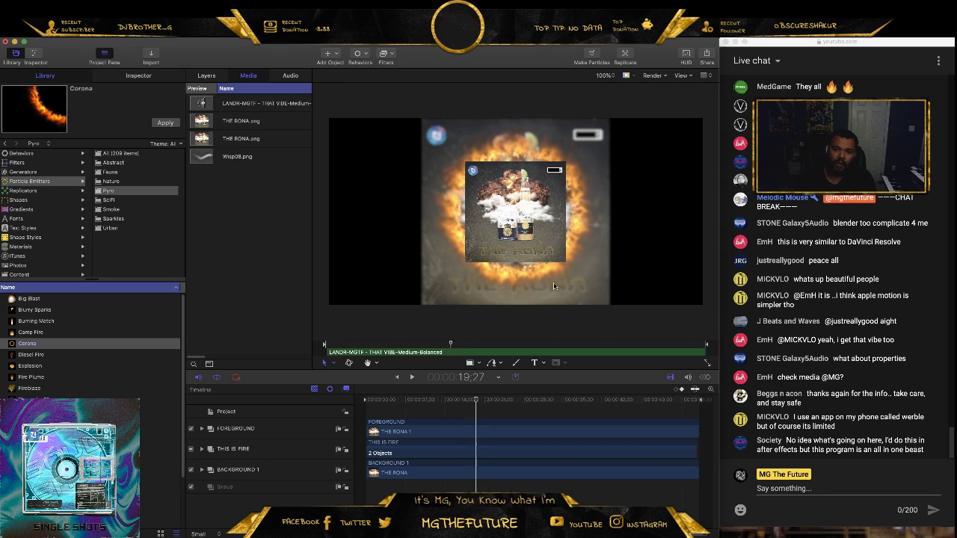
- Select THE RONA 1 inside the expanded FOREGROUND group with the Inspector open
{"action": "left_click", "coordinate": [511, 216]}
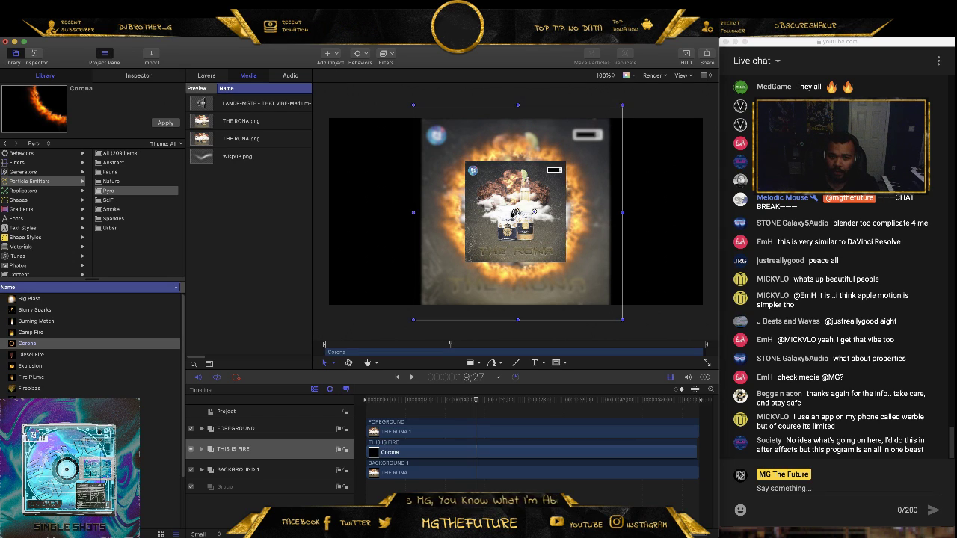
{"action": "left_click", "coordinate": [266, 433]}
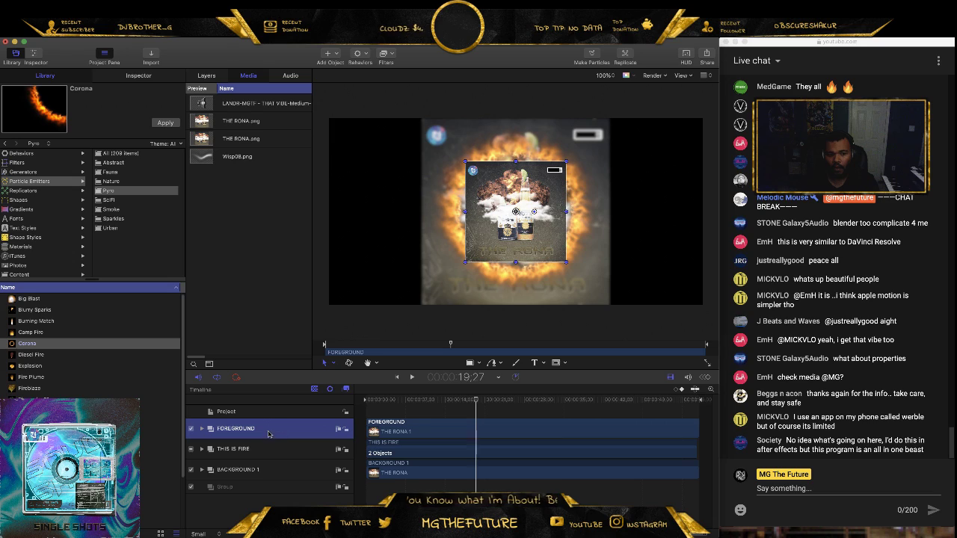
{"action": "left_click", "coordinate": [134, 76]}
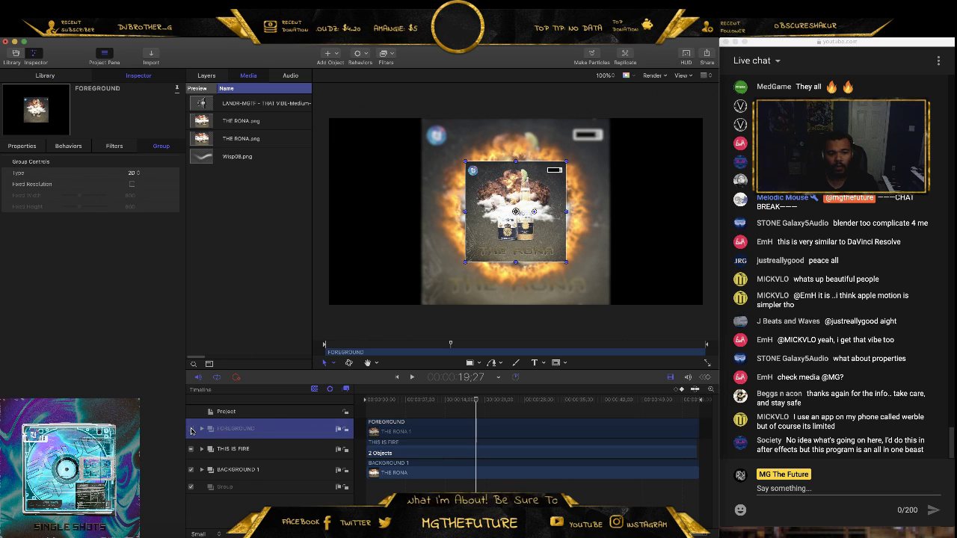
{"action": "left_click", "coordinate": [190, 429]}
{"action": "left_click", "coordinate": [191, 429]}
{"action": "left_click", "coordinate": [201, 428]}
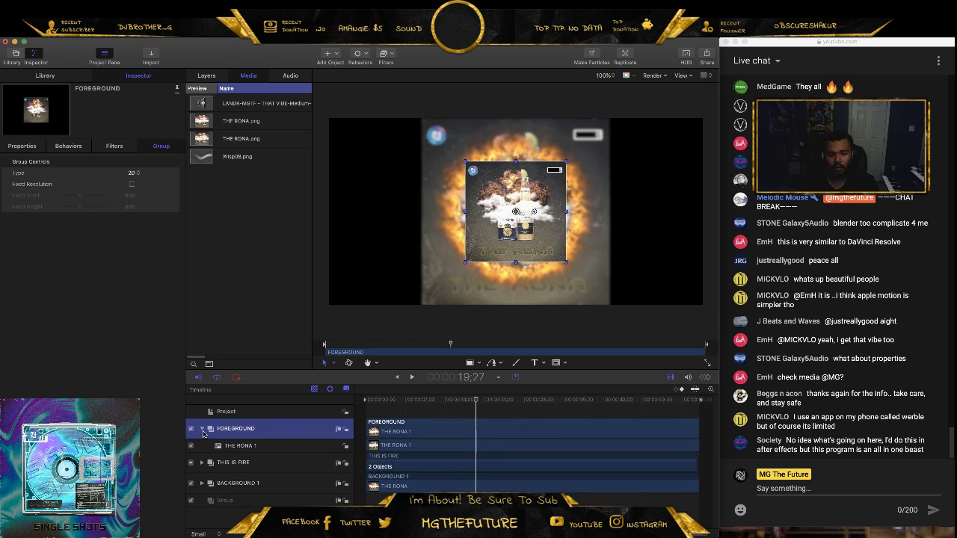
{"action": "left_click", "coordinate": [252, 447]}
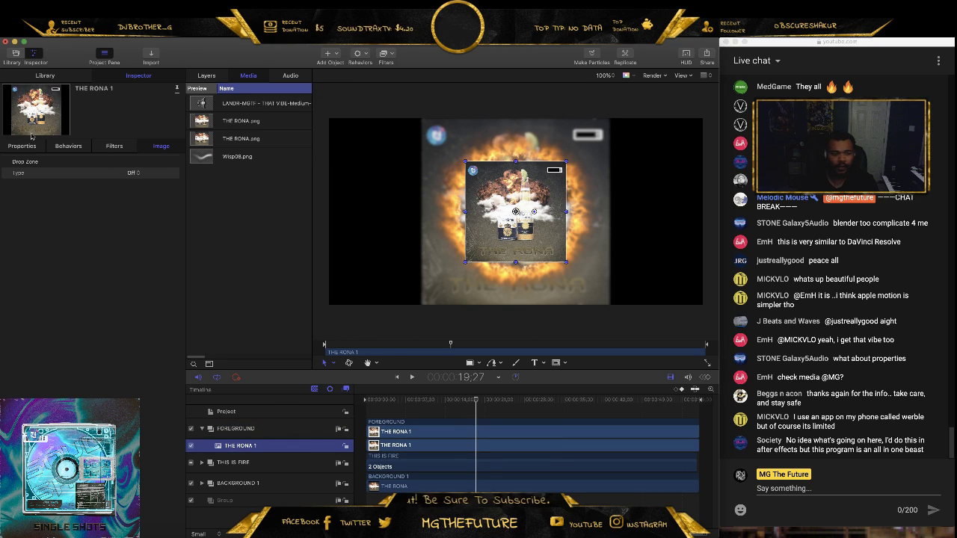
- Show THE RONA 1's Properties and expand its 27% Scale into X, Y and Z values
{"action": "left_click", "coordinate": [78, 147]}
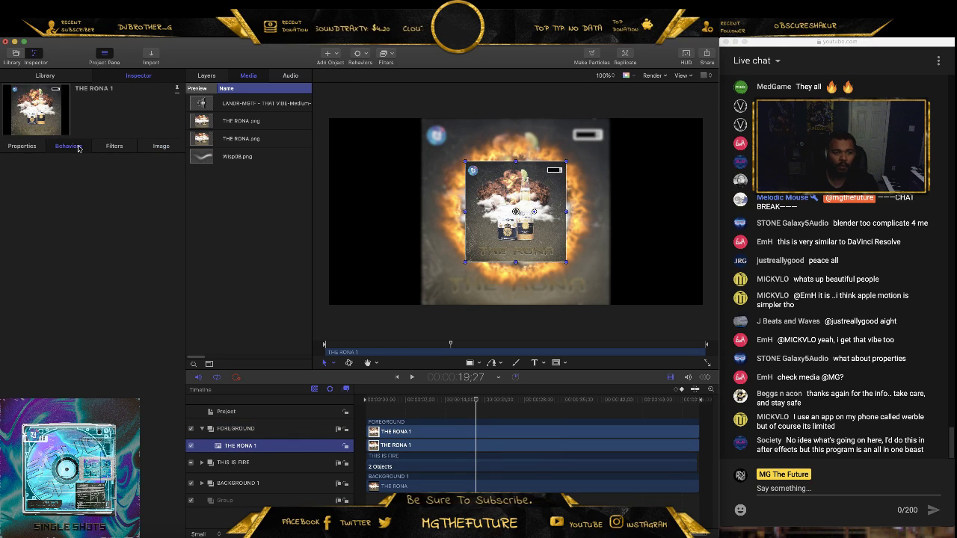
{"action": "left_click", "coordinate": [22, 146]}
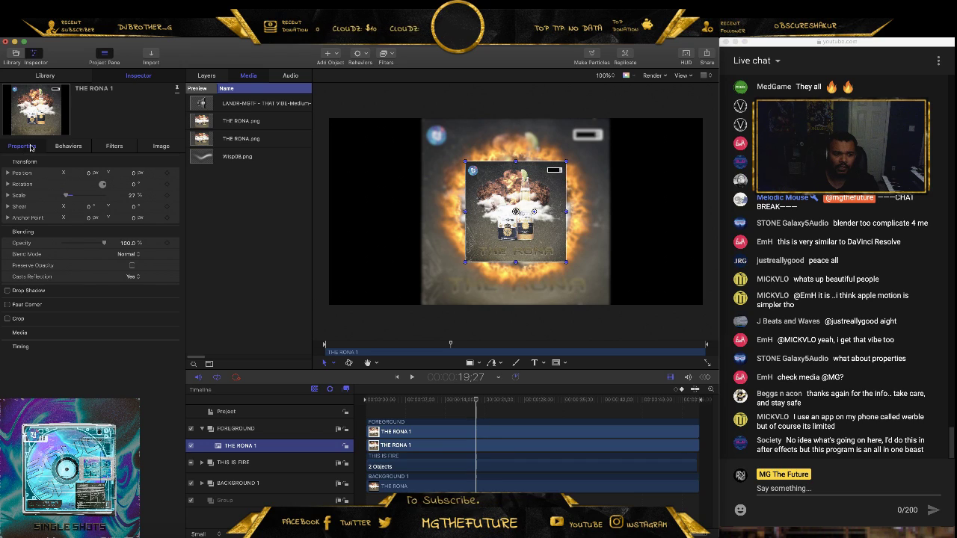
{"action": "left_click", "coordinate": [8, 200]}
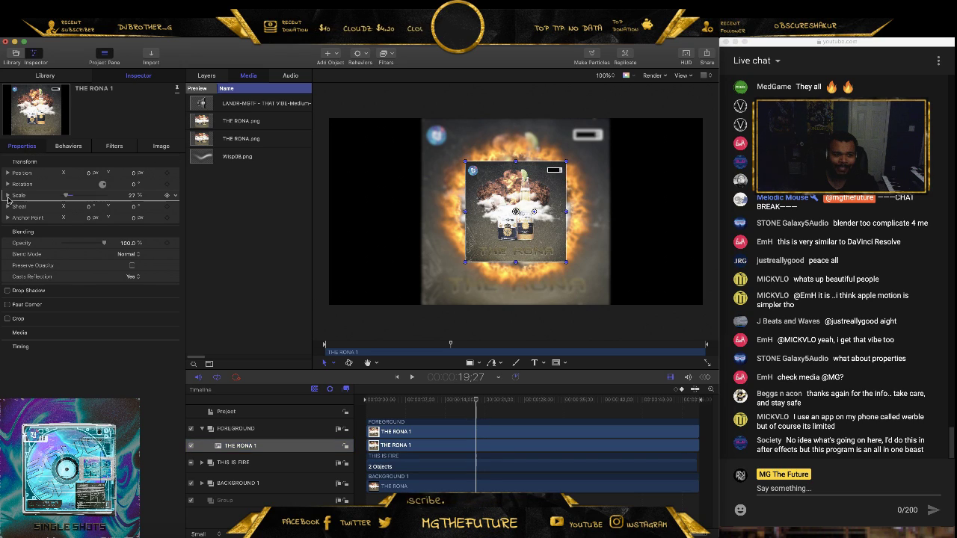
{"action": "left_click", "coordinate": [8, 197]}
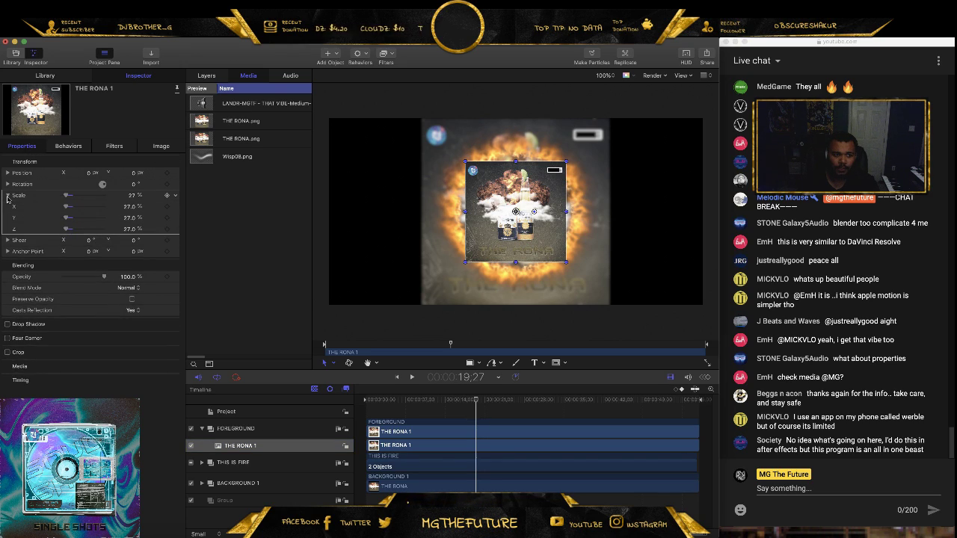
{"action": "left_click", "coordinate": [177, 197]}
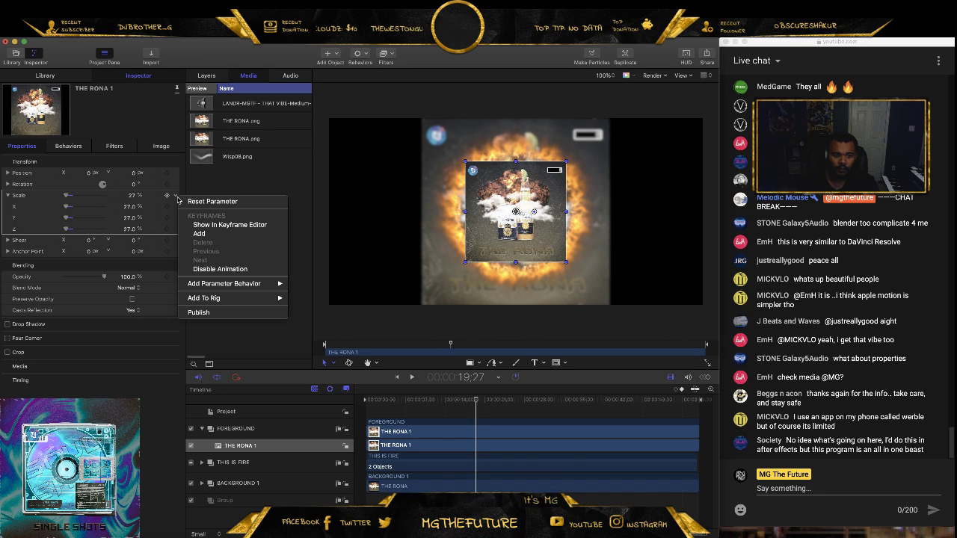
{"action": "key", "text": "Escape"}
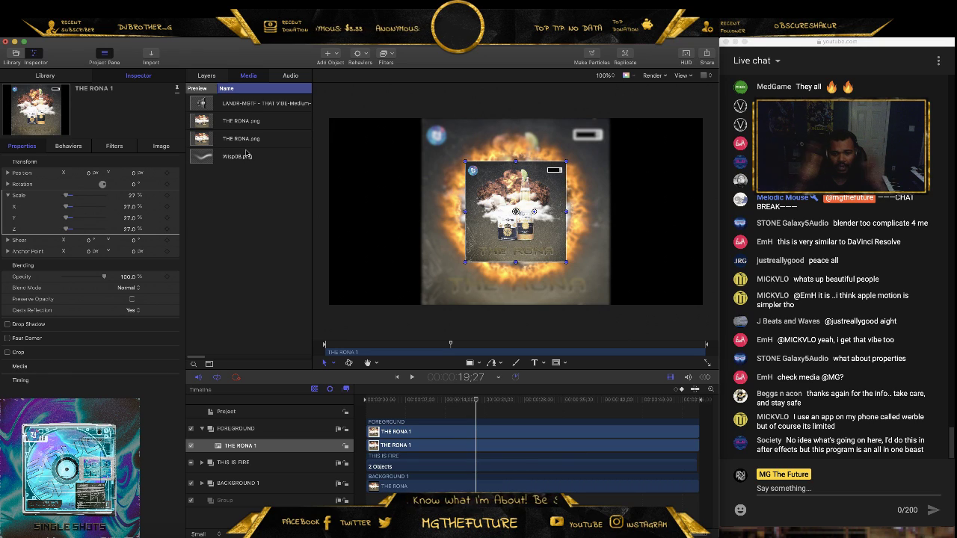
- Add an Audio parameter behaviour to THE RONA 1's Scale, sourced from the LANDR-MGTF THAT VIBE track
{"action": "left_click", "coordinate": [175, 198]}
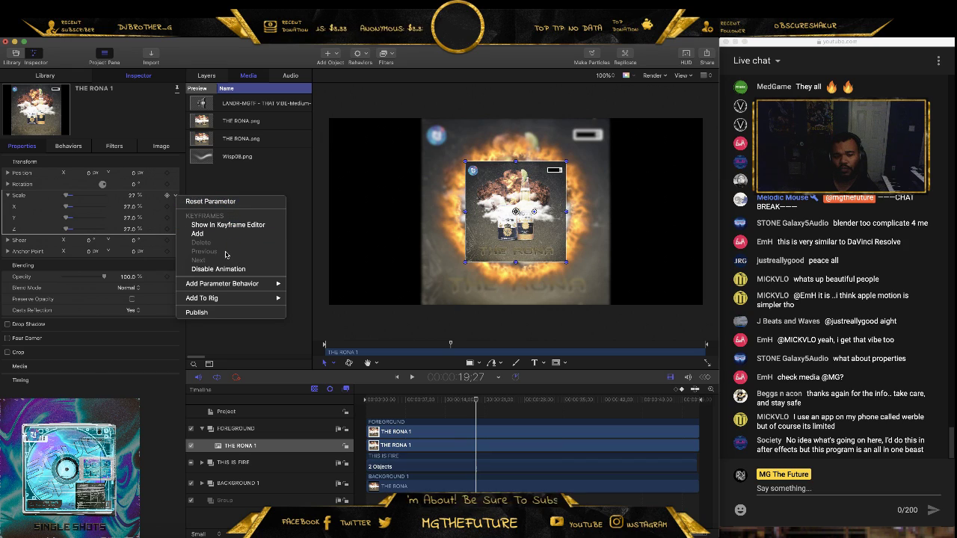
{"action": "double_click", "coordinate": [177, 200]}
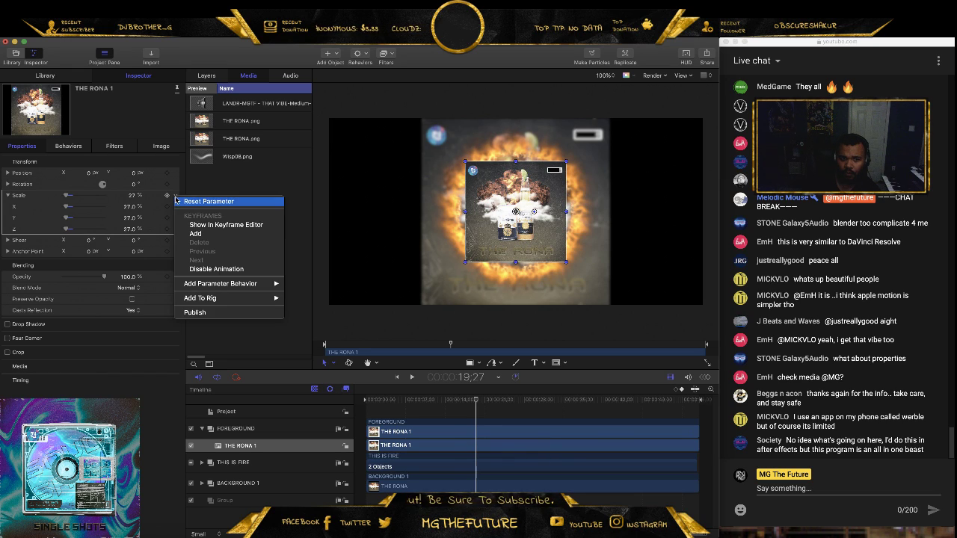
{"action": "mouse_move", "coordinate": [224, 284]}
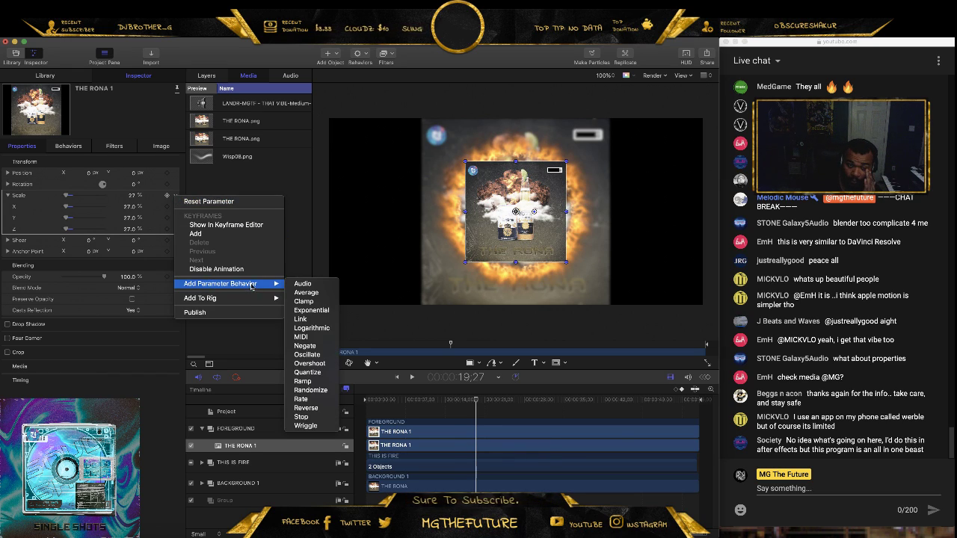
{"action": "left_click", "coordinate": [305, 286]}
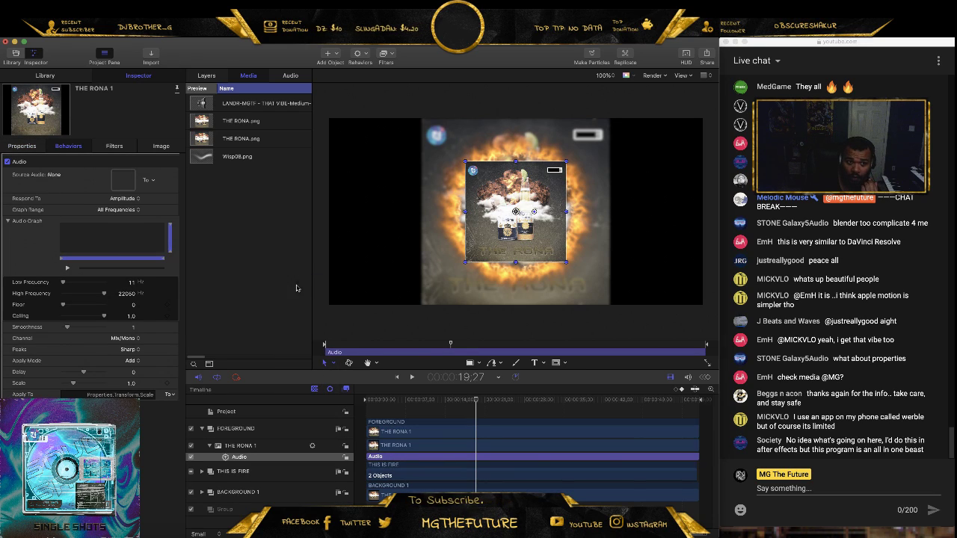
{"action": "left_click", "coordinate": [153, 183]}
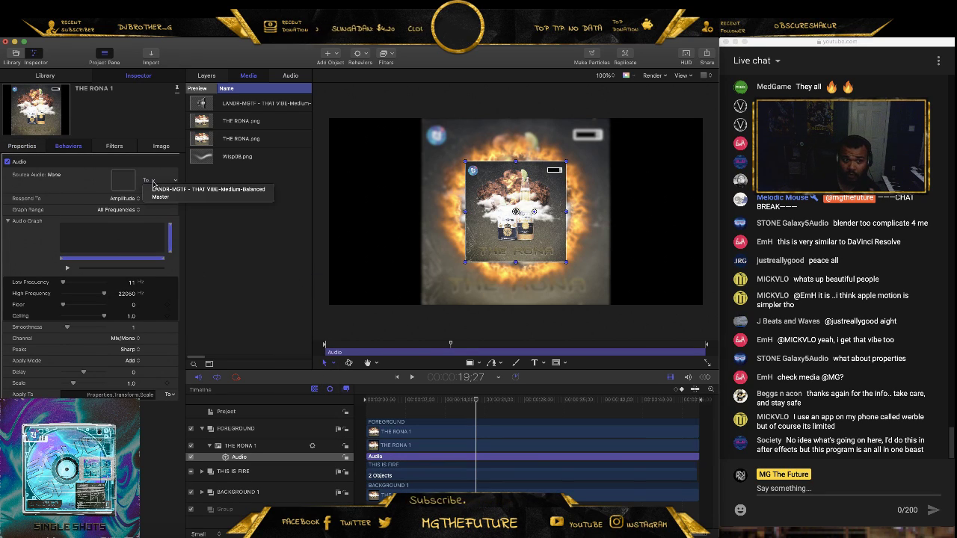
{"action": "left_click", "coordinate": [217, 189]}
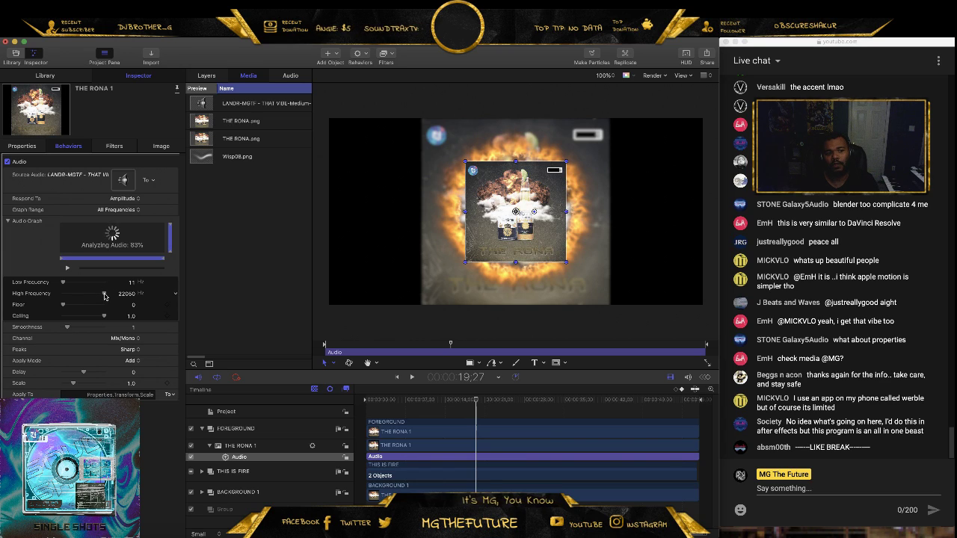
- Lower the Audio behaviour's High Frequency to 324 Hz, drop its Scale toward 0, and replay from the start
{"action": "left_click_drag", "start_coordinate": [105, 294], "coordinate": [65, 296]}
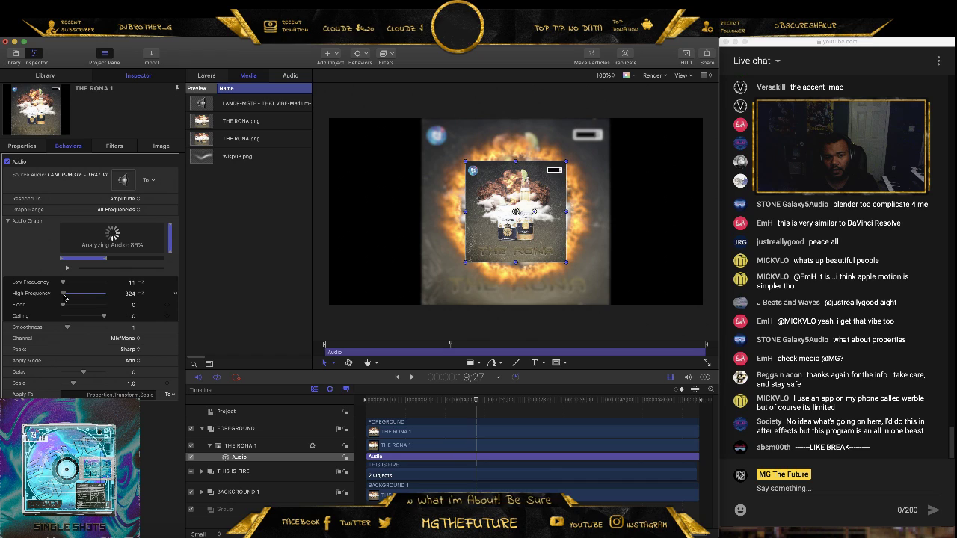
{"action": "left_click_drag", "start_coordinate": [64, 297], "coordinate": [64, 296]}
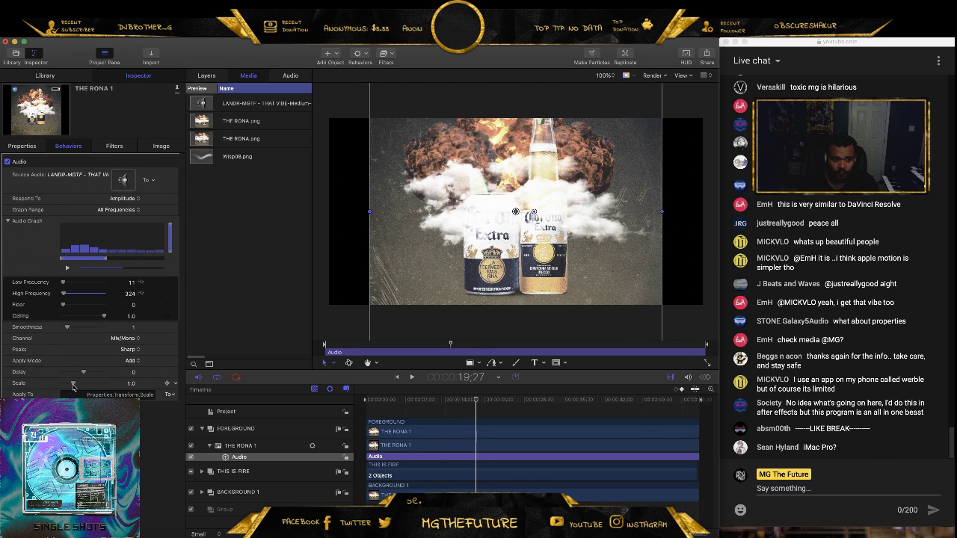
{"action": "left_click_drag", "start_coordinate": [72, 386], "coordinate": [63, 384]}
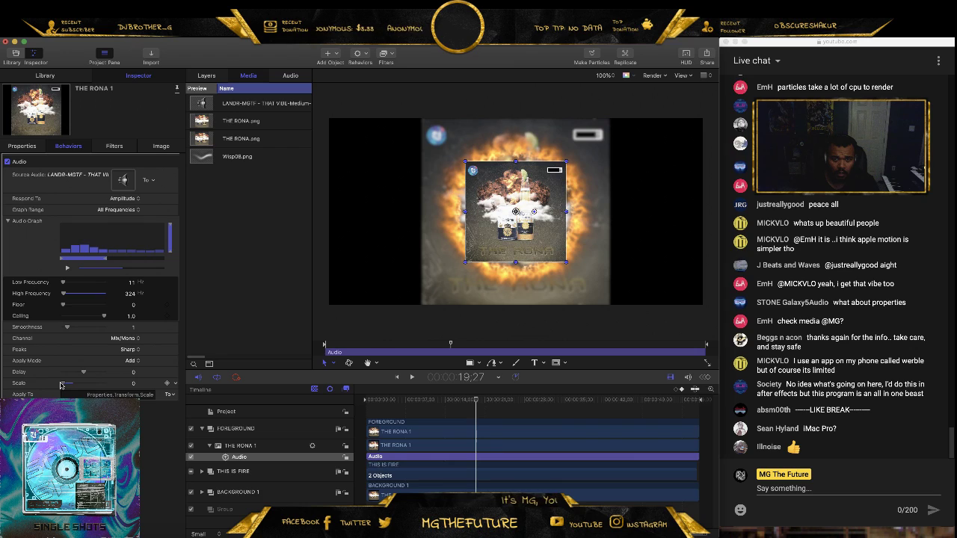
{"action": "left_click", "coordinate": [397, 377]}
{"action": "key", "text": "space"}
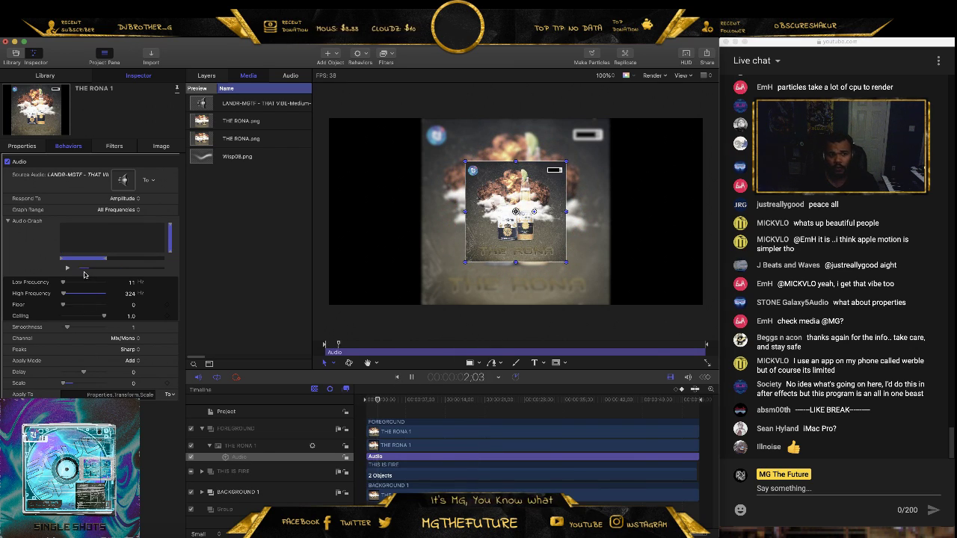
- Keep the full frequency range, set the Audio behaviour's Scale to 0.08, and preview the pulse
{"action": "left_click", "coordinate": [127, 212]}
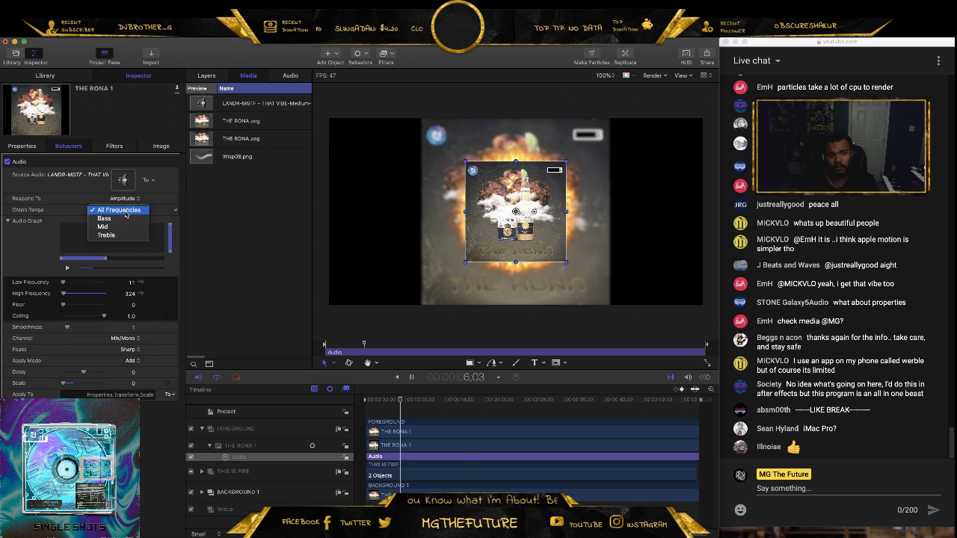
{"action": "left_click", "coordinate": [23, 263]}
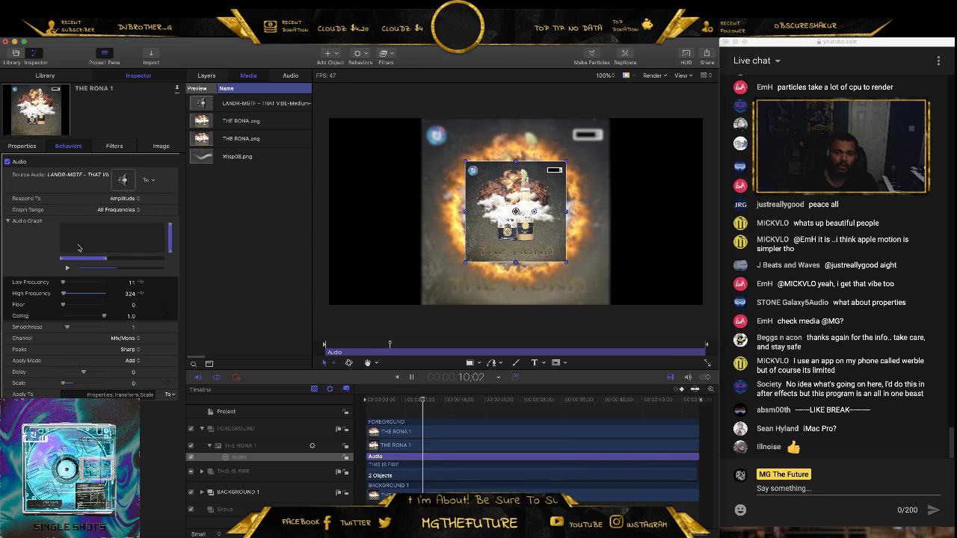
{"action": "key", "text": "space"}
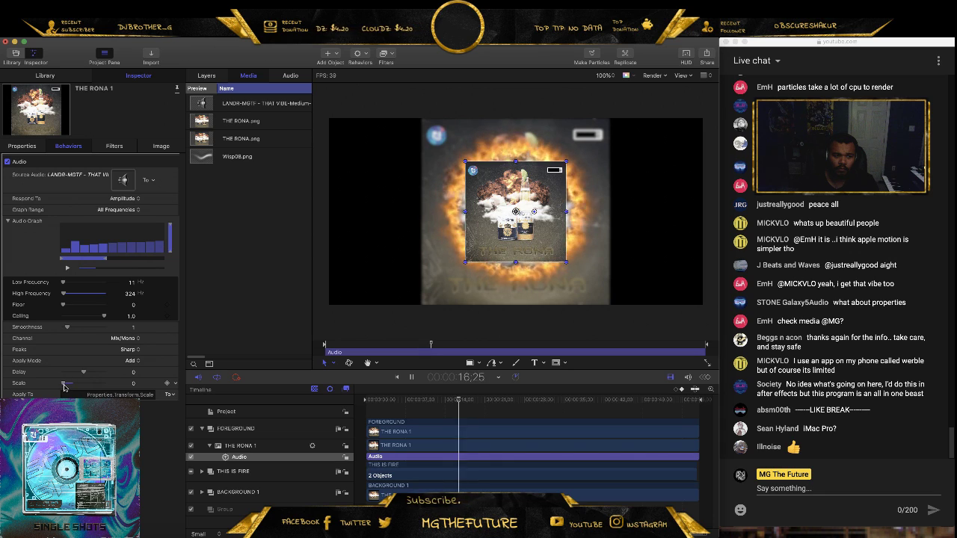
{"action": "left_click_drag", "start_coordinate": [63, 386], "coordinate": [65, 386]}
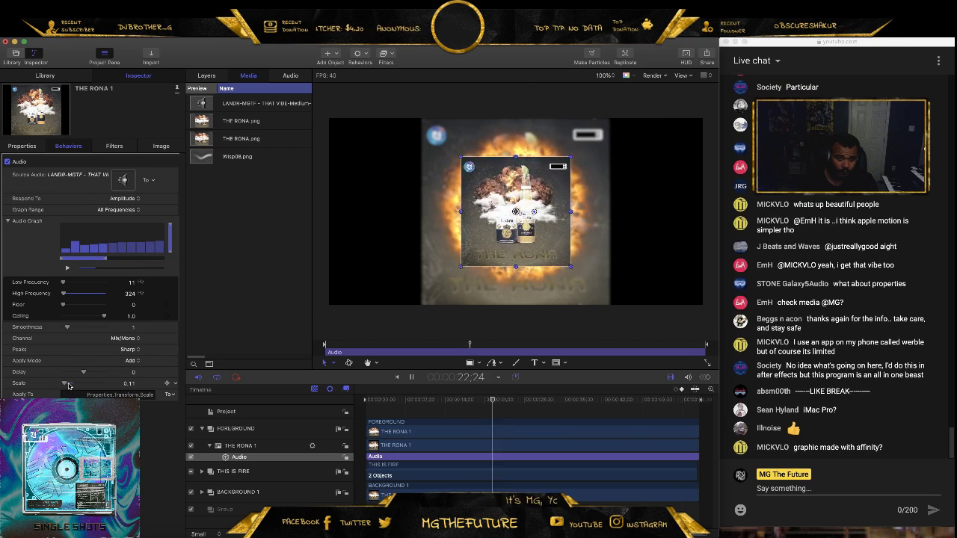
{"action": "key", "text": "space"}
{"action": "left_click_drag", "start_coordinate": [72, 385], "coordinate": [64, 386]}
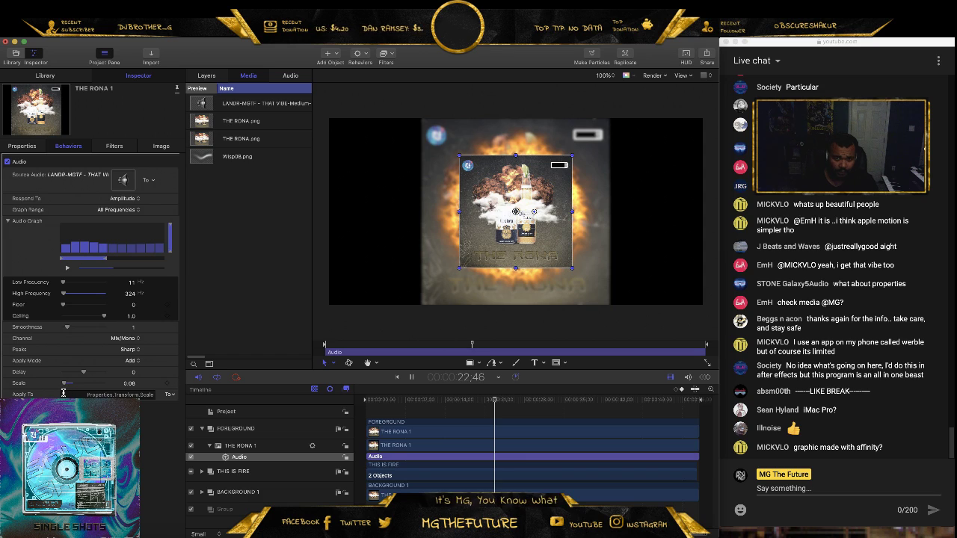
{"action": "left_click", "coordinate": [397, 378]}
{"action": "key", "text": "space"}
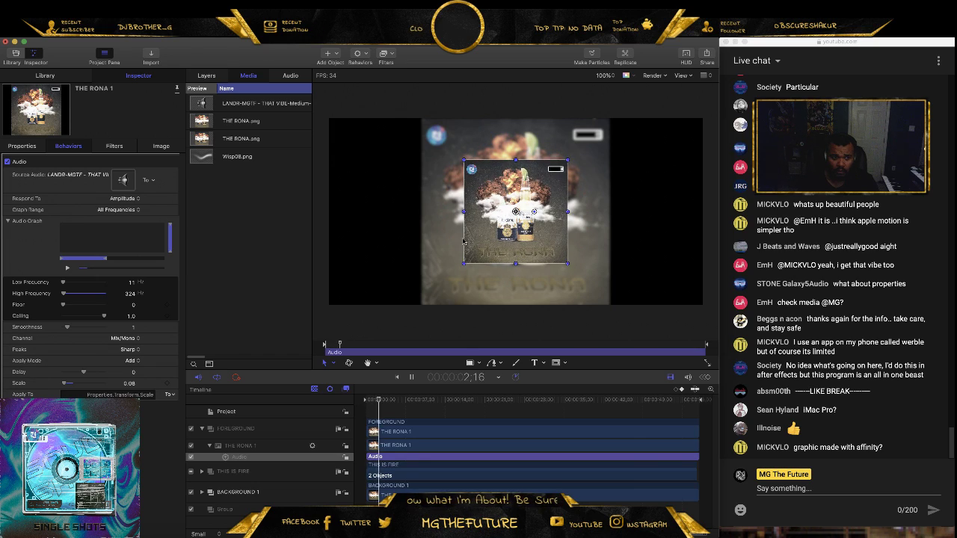
{"action": "key", "text": "space"}
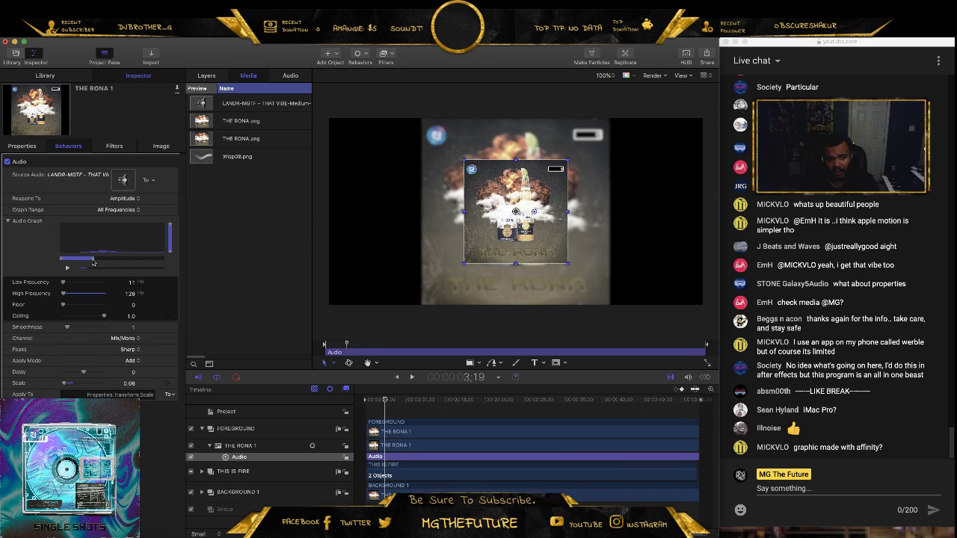
- Narrow the Audio behaviour to 11–28 Hz and play from the start to check the bass pulse
{"action": "left_click", "coordinate": [84, 262]}
{"action": "key", "text": "space"}
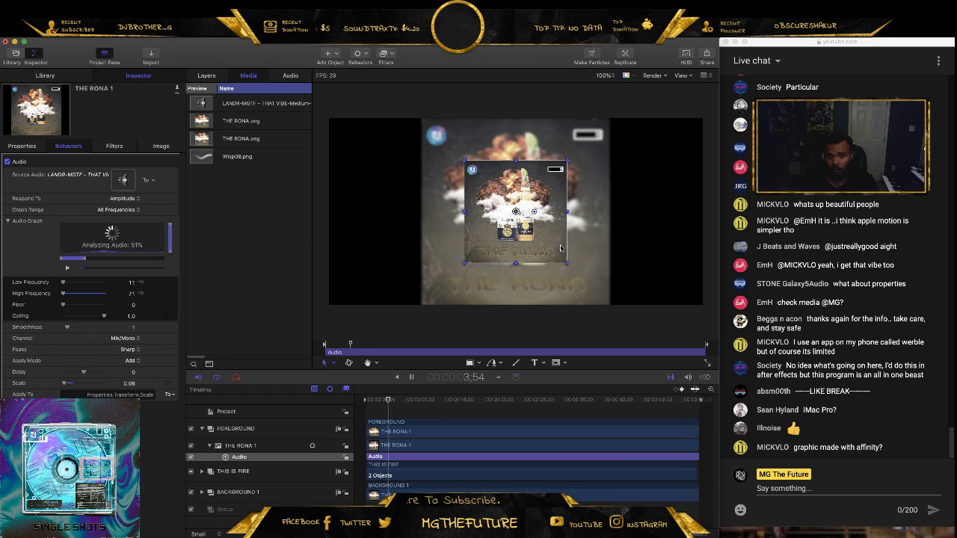
{"action": "left_click", "coordinate": [397, 377]}
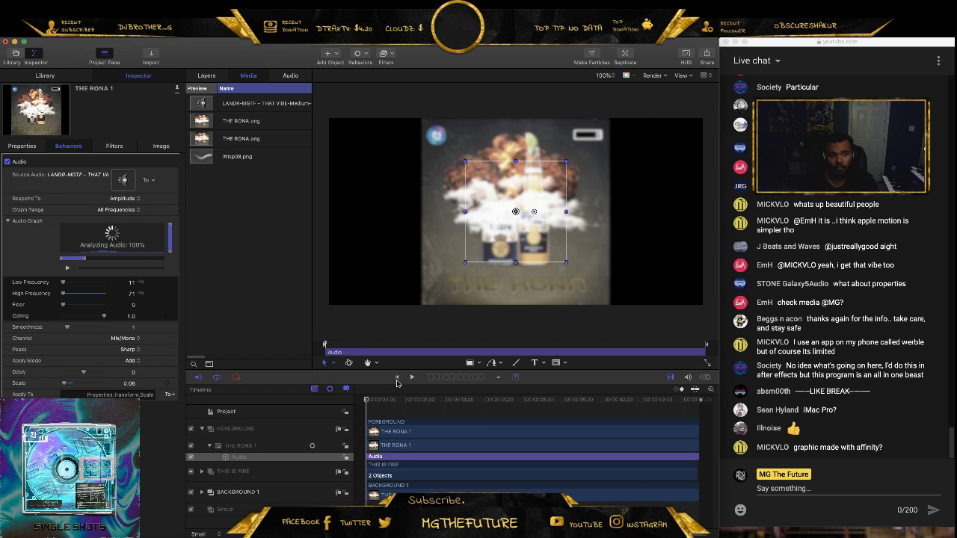
{"action": "left_click", "coordinate": [71, 264]}
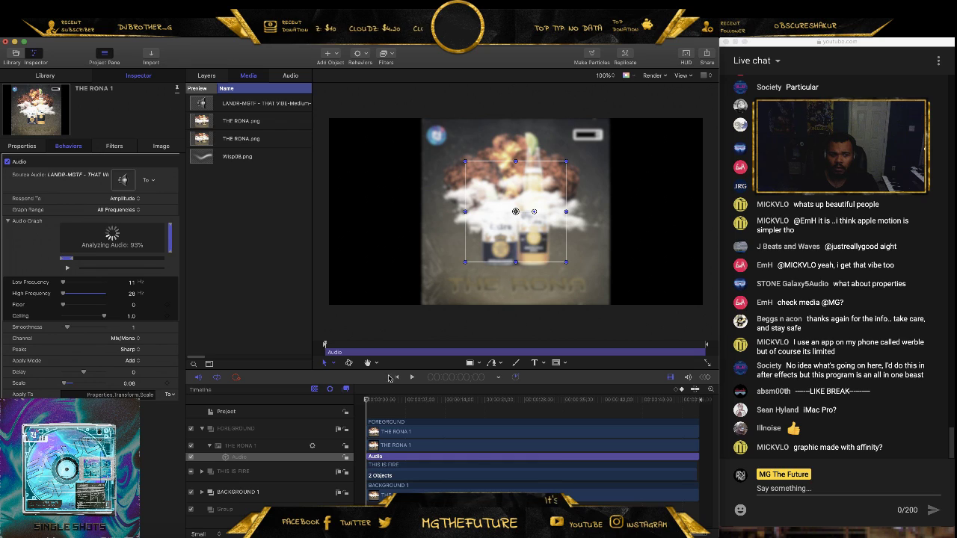
{"action": "key", "text": "space"}
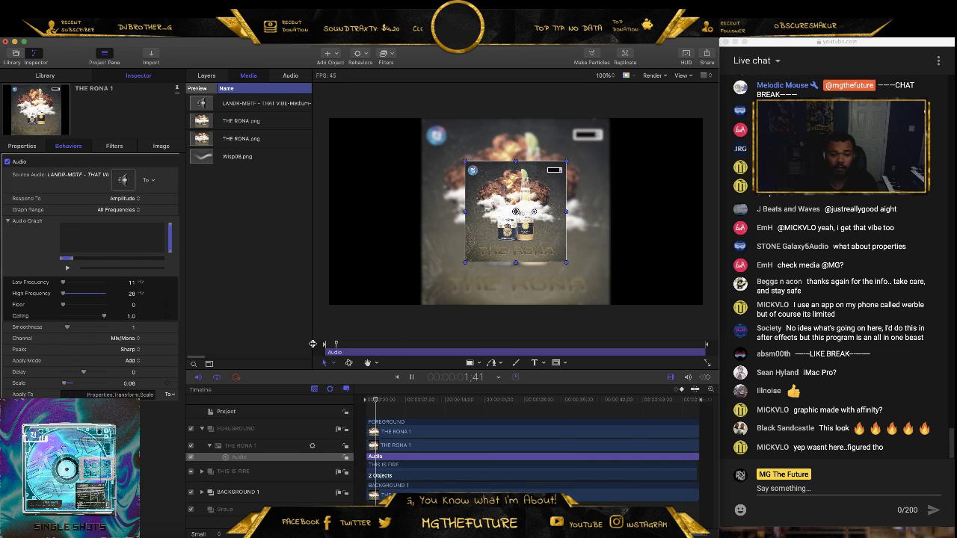
- Stop playback, select THE RONA 1, return to the start, and open the Share menu's movie export
{"action": "key", "text": "space"}
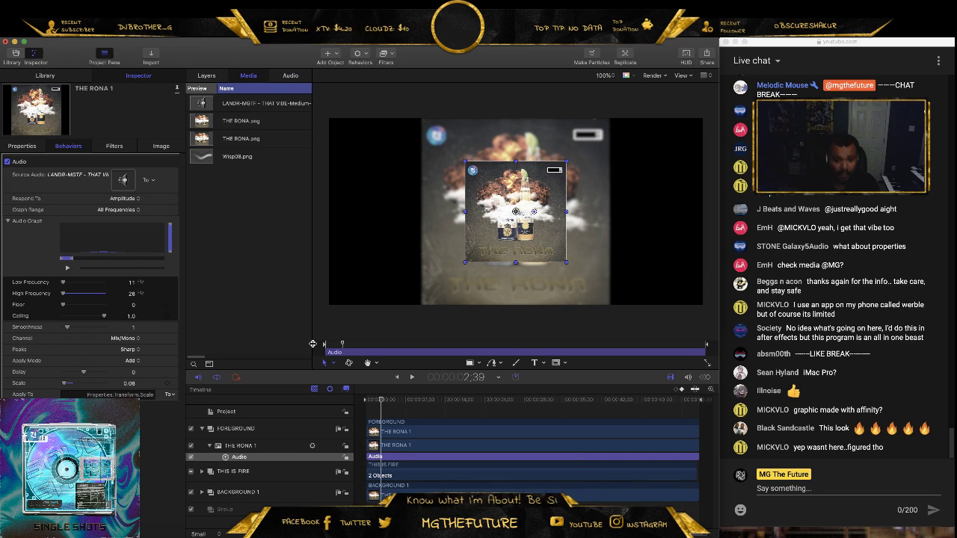
{"action": "left_click", "coordinate": [696, 440]}
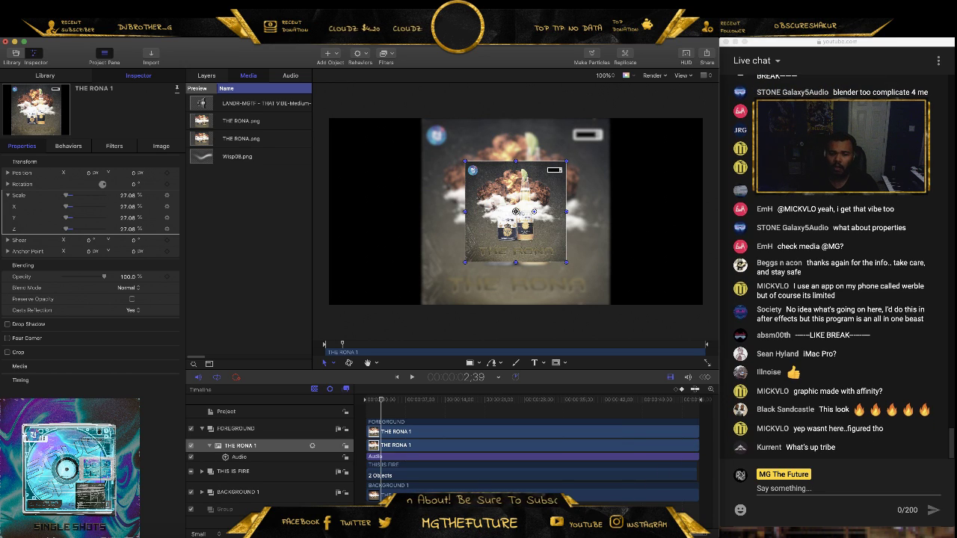
{"action": "left_click", "coordinate": [398, 378]}
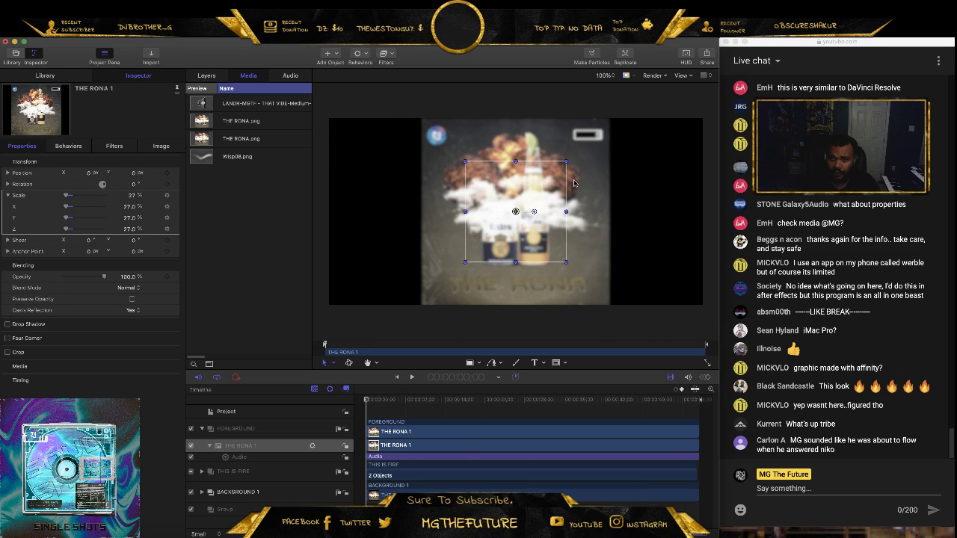
{"action": "left_click", "coordinate": [705, 54]}
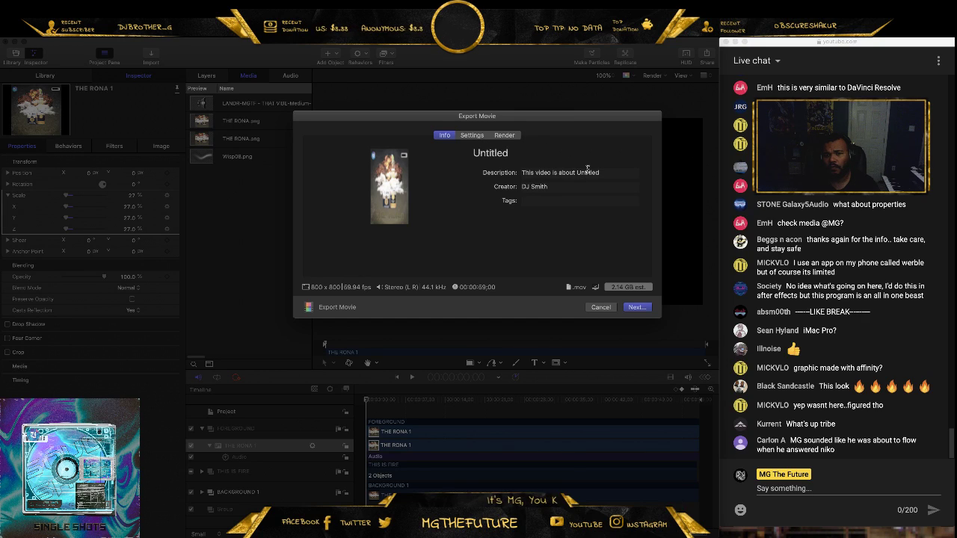
- Title the exported movie THE RONA, correcting the initial typo
{"action": "left_click", "coordinate": [512, 154]}
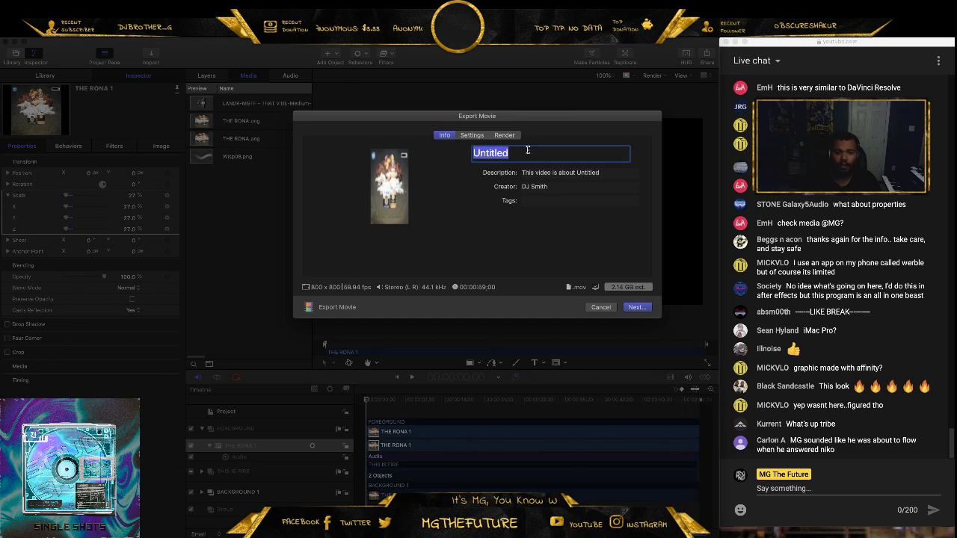
{"action": "type", "text": "TJE RPMA"}
{"action": "key", "text": "BackSpace"}
{"action": "key", "text": "BackSpace"}
{"action": "key", "text": "BackSpace"}
{"action": "key", "text": "BackSpace"}
{"action": "key", "text": "BackSpace"}
{"action": "key", "text": "BackSpace"}
{"action": "key", "text": "BackSpace"}
{"action": "key", "text": "BackSpace"}
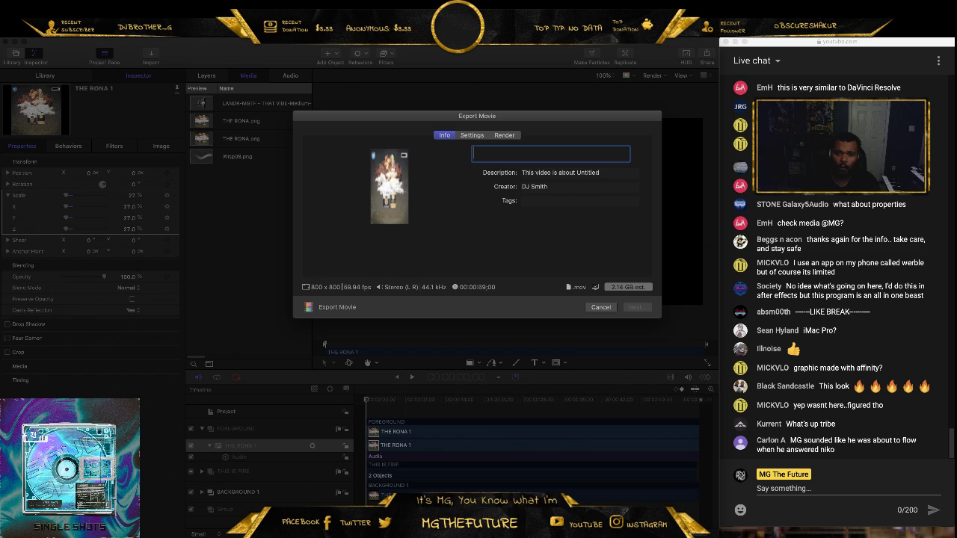
{"action": "type", "text": "THE RONA"}
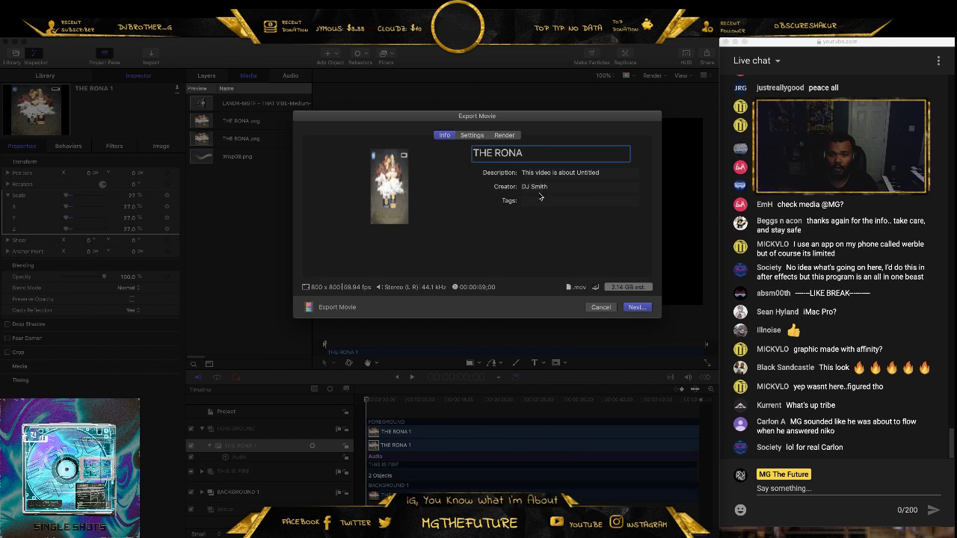
- Replace the creator with the creator's name, set the description to PURE FIRE, and show the format settings
{"action": "left_click", "coordinate": [544, 186]}
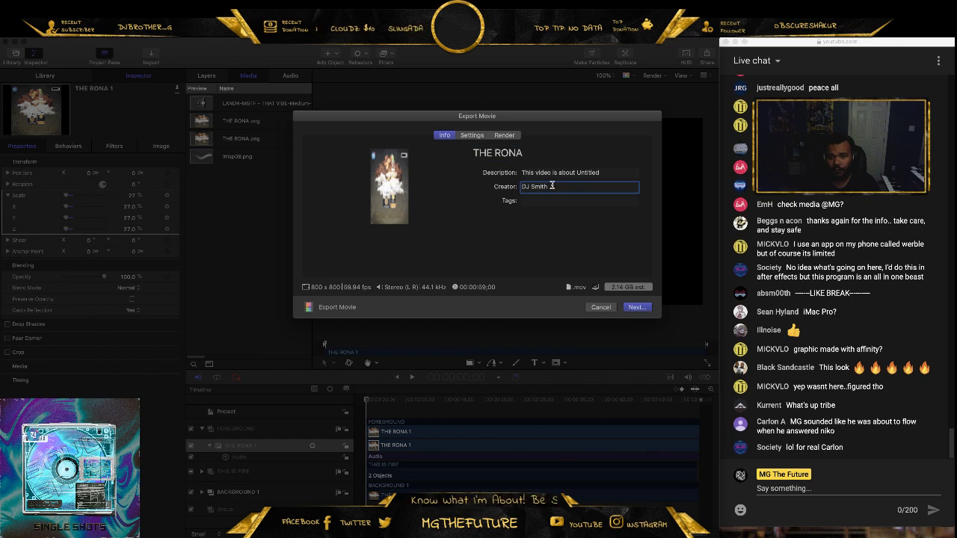
{"action": "left_click_drag", "start_coordinate": [552, 186], "coordinate": [512, 186]}
{"action": "type", "text": "MG THE FUTURE"}
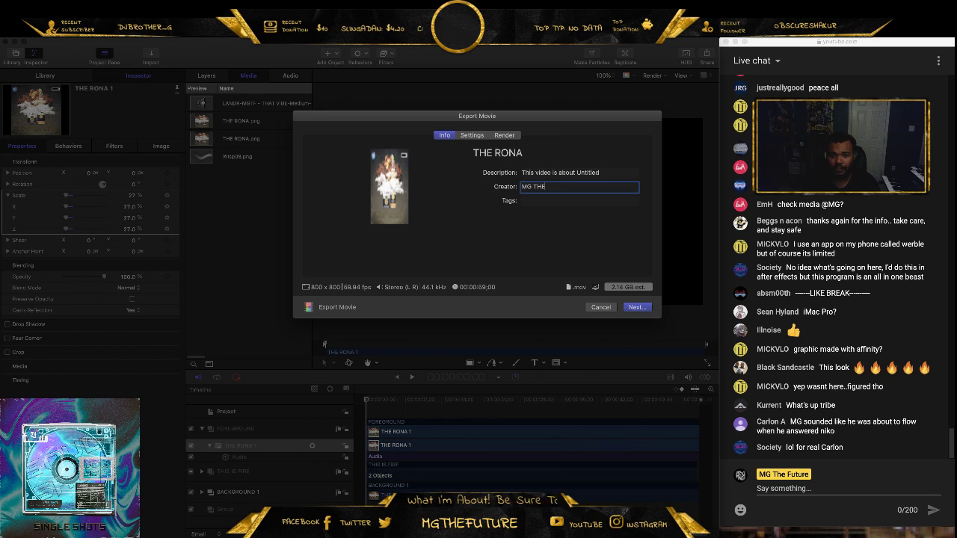
{"action": "triple_click", "coordinate": [565, 172]}
{"action": "type", "text": "PURE FIRE"}
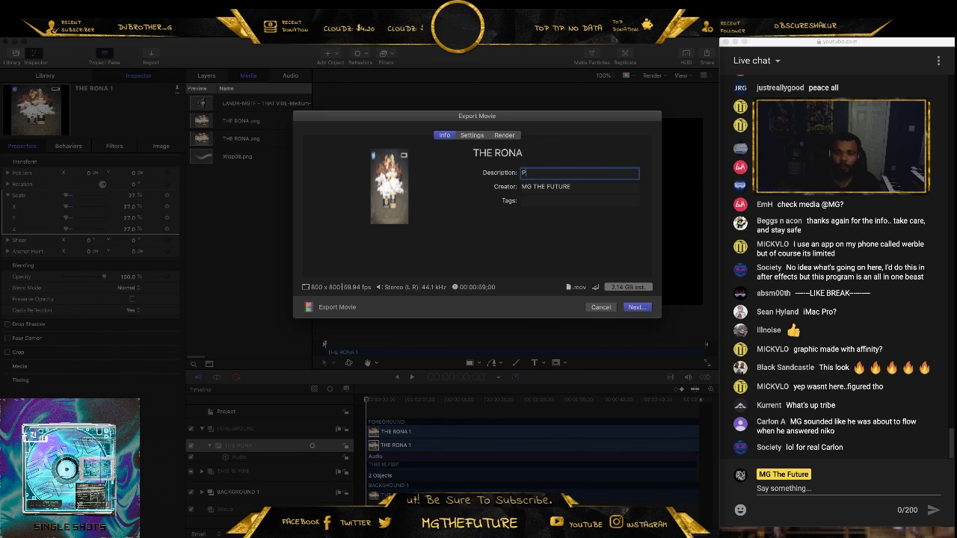
{"action": "left_click", "coordinate": [472, 135]}
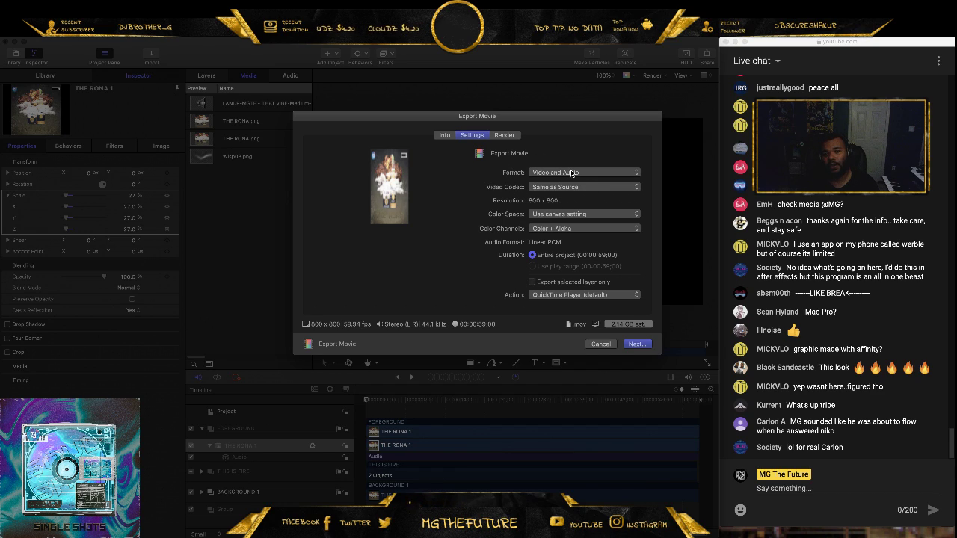
- Set the video codec to H.264 after comparing ProRes 4444 XQ, keeping Color Space on Use canvas setting
{"action": "left_click", "coordinate": [556, 188]}
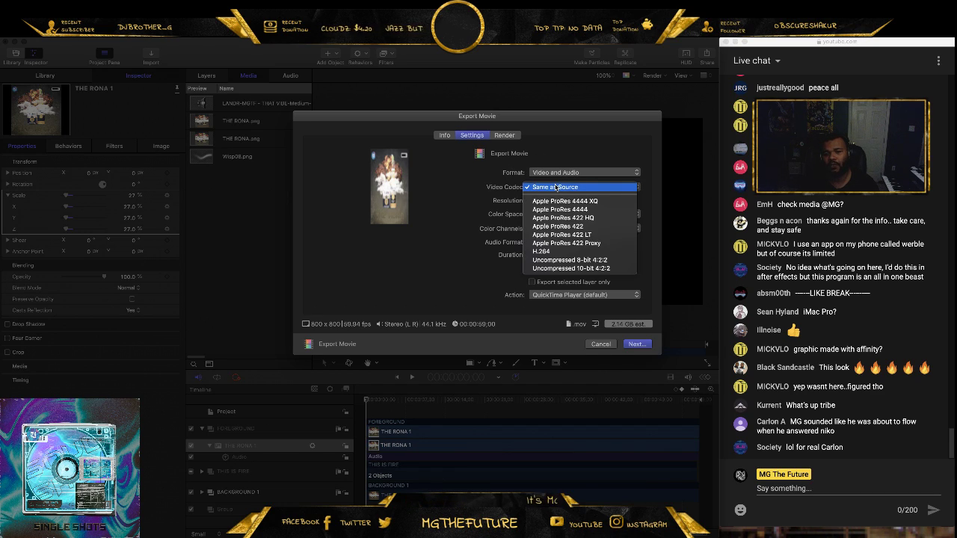
{"action": "left_click", "coordinate": [540, 255]}
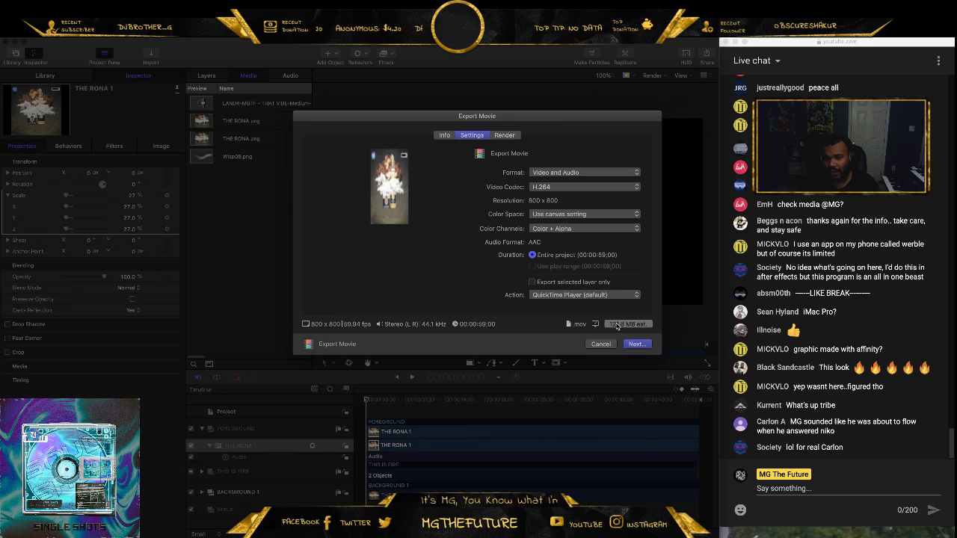
{"action": "left_click", "coordinate": [576, 193]}
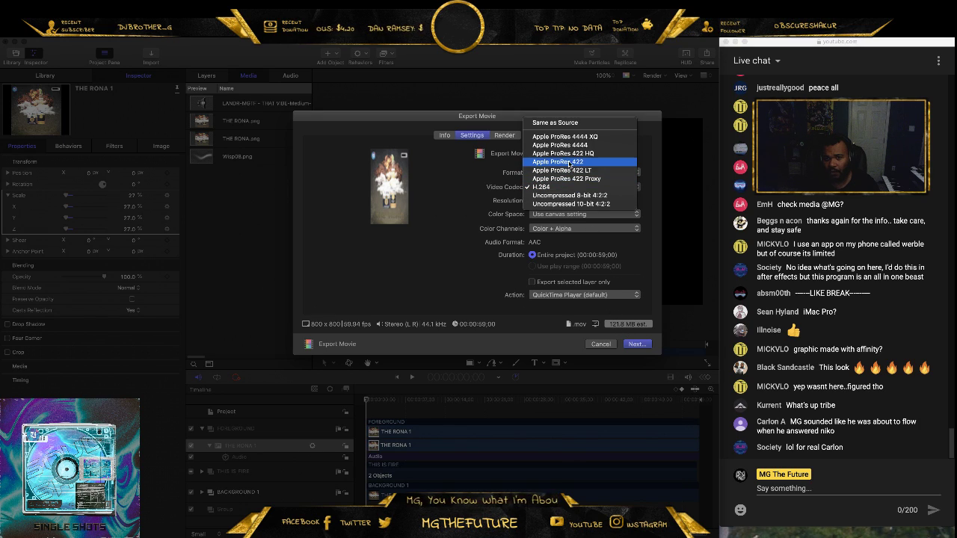
{"action": "left_click", "coordinate": [572, 136]}
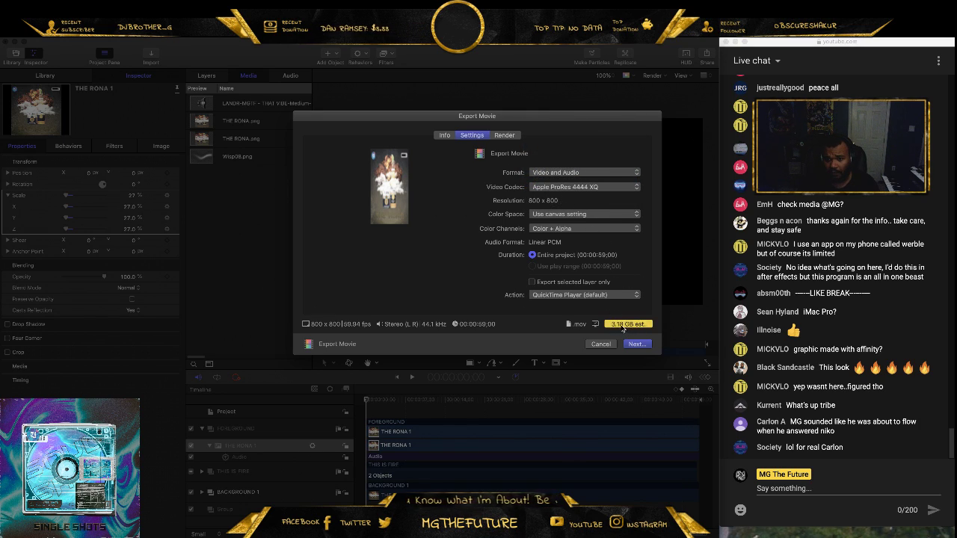
{"action": "left_click", "coordinate": [588, 193]}
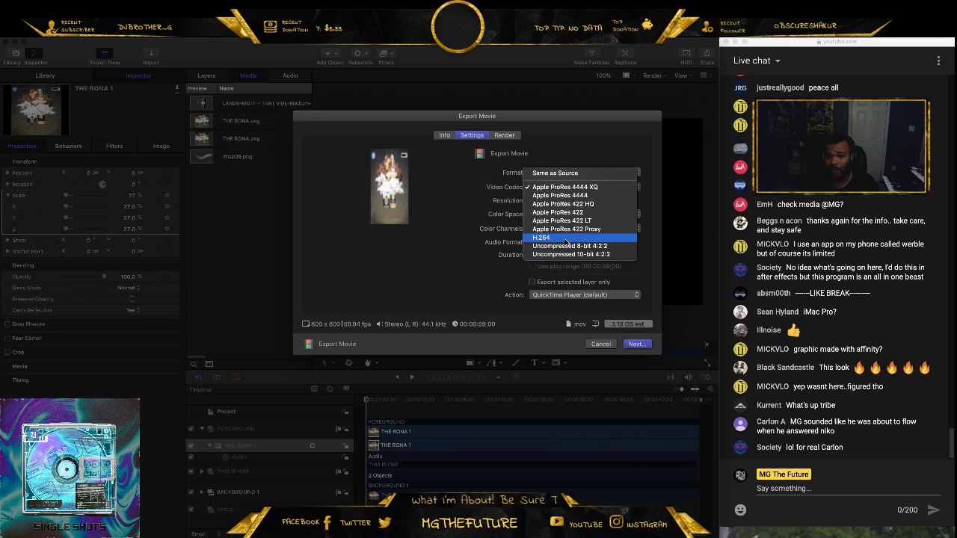
{"action": "left_click", "coordinate": [565, 238]}
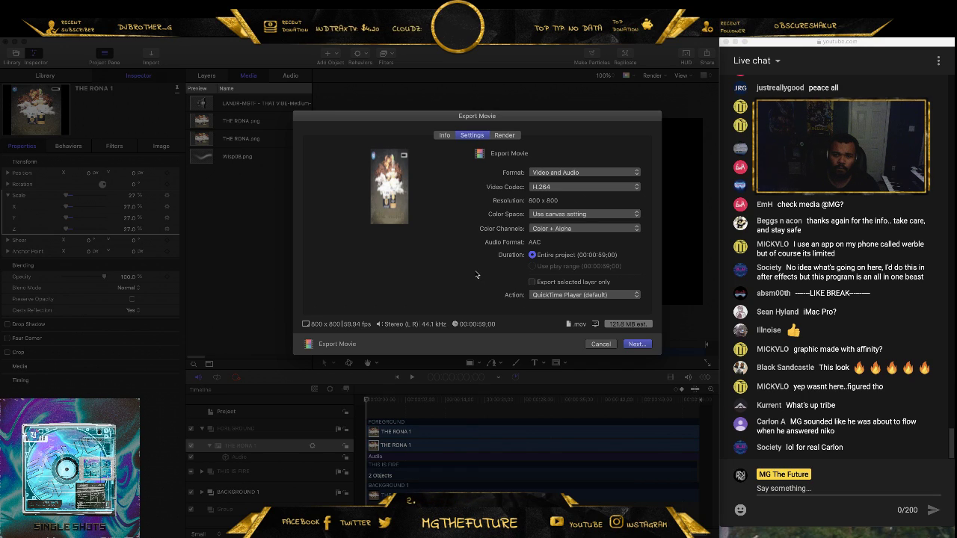
{"action": "left_click", "coordinate": [553, 213]}
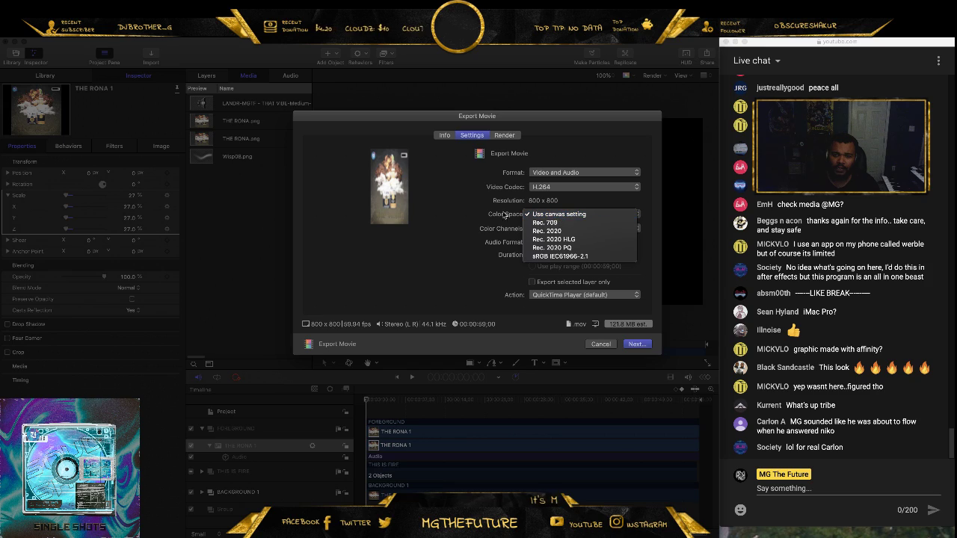
{"action": "left_click", "coordinate": [449, 246]}
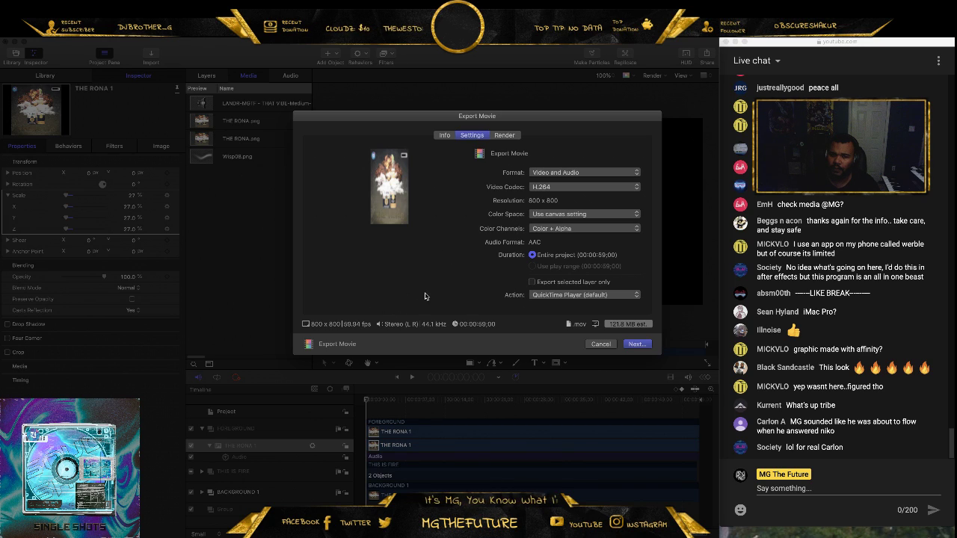
- Save the exported movie to the Desktop, appending 2 to its file name
{"action": "left_click", "coordinate": [634, 345]}
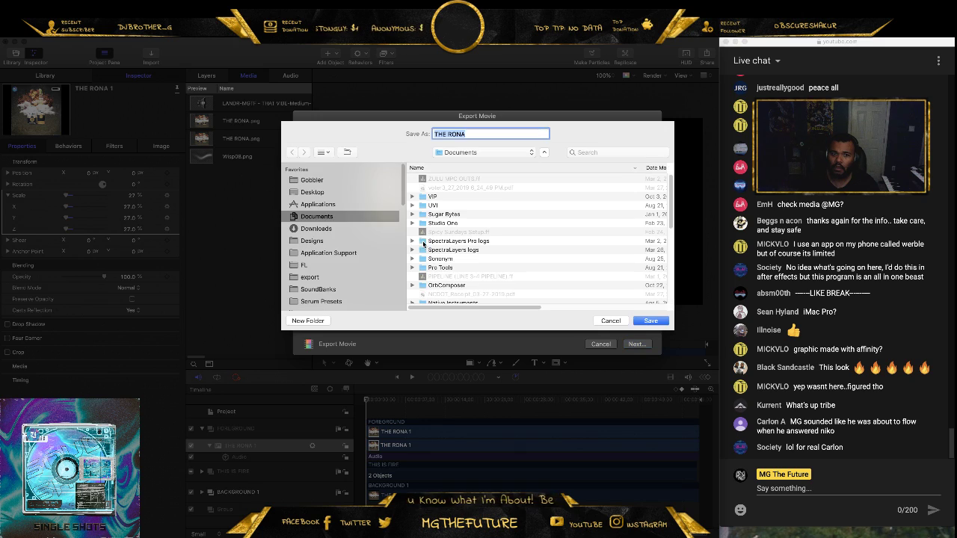
{"action": "left_click", "coordinate": [328, 193]}
{"action": "left_click", "coordinate": [504, 134]}
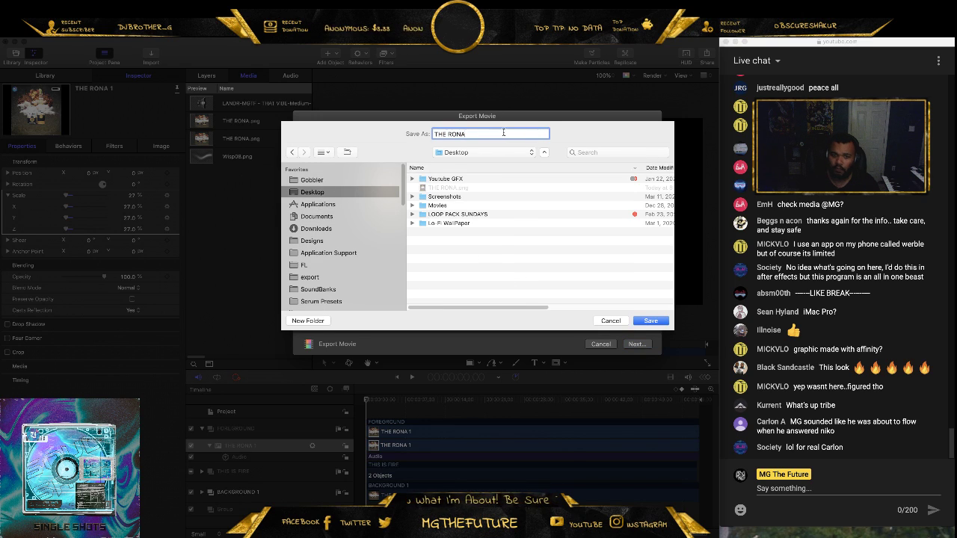
{"action": "type", "text": "2"}
{"action": "key", "text": "Return"}
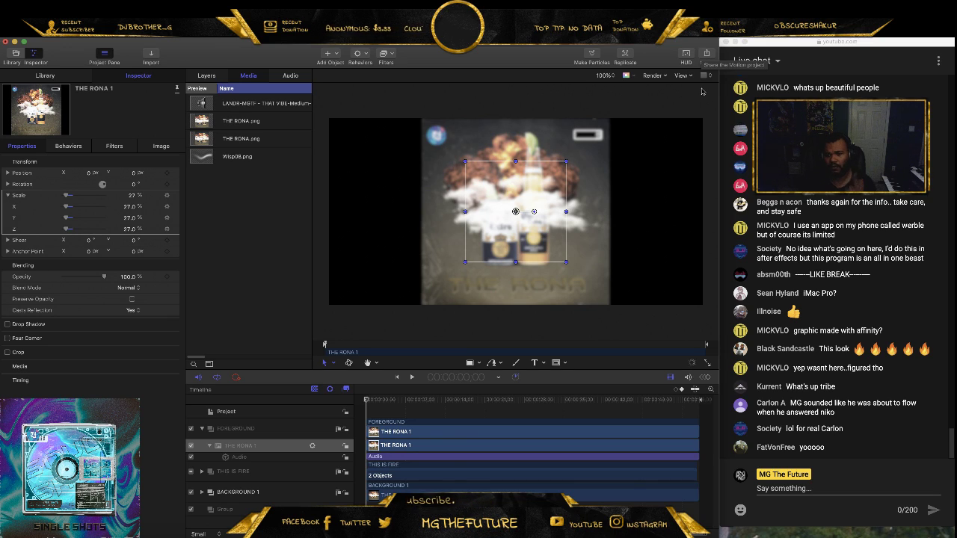
- Open the Background Task List to follow THE RONA IG.mov transcoding
{"action": "left_click", "coordinate": [706, 56]}
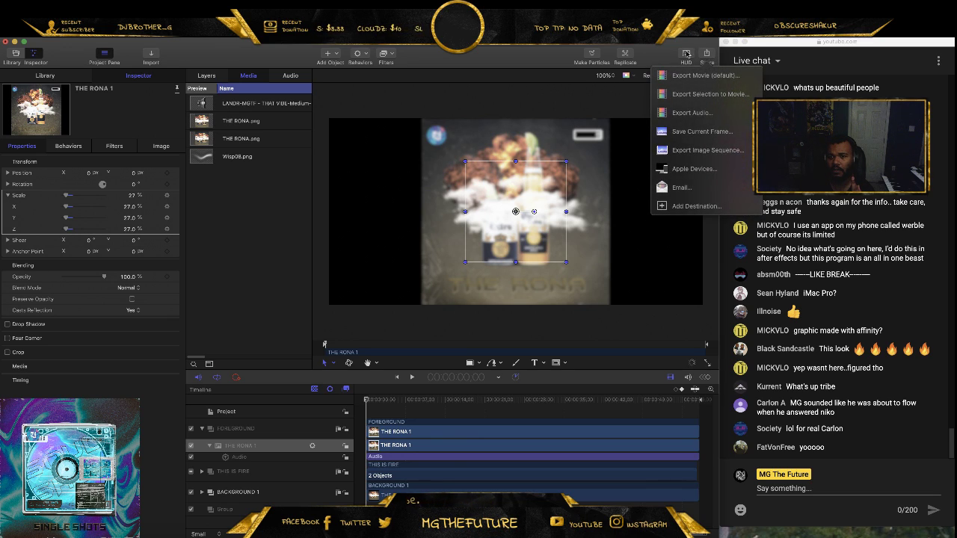
{"action": "left_click", "coordinate": [503, 53]}
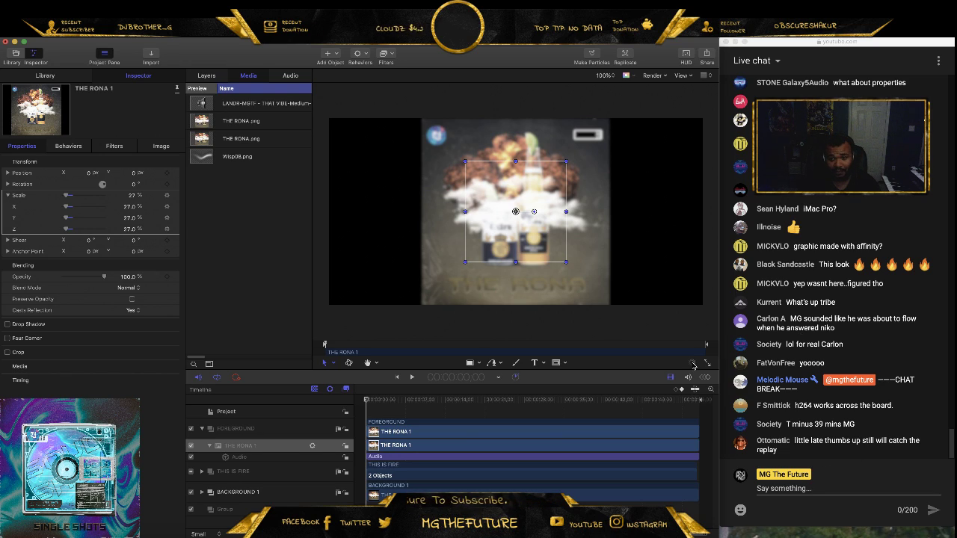
{"action": "left_click", "coordinate": [693, 364]}
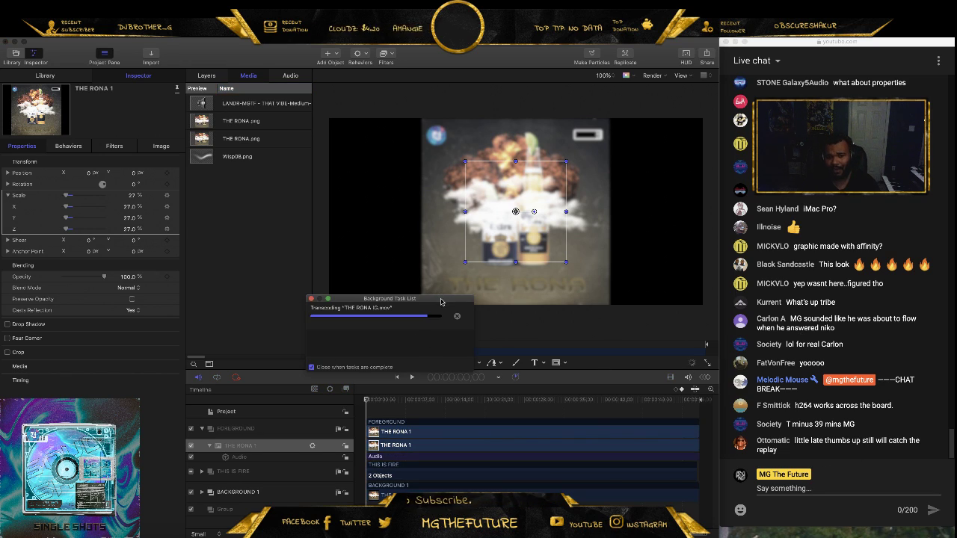
- Move the task list aside, let the transcode finish, and return to the Motion project
{"action": "left_click_drag", "start_coordinate": [441, 302], "coordinate": [469, 300]}
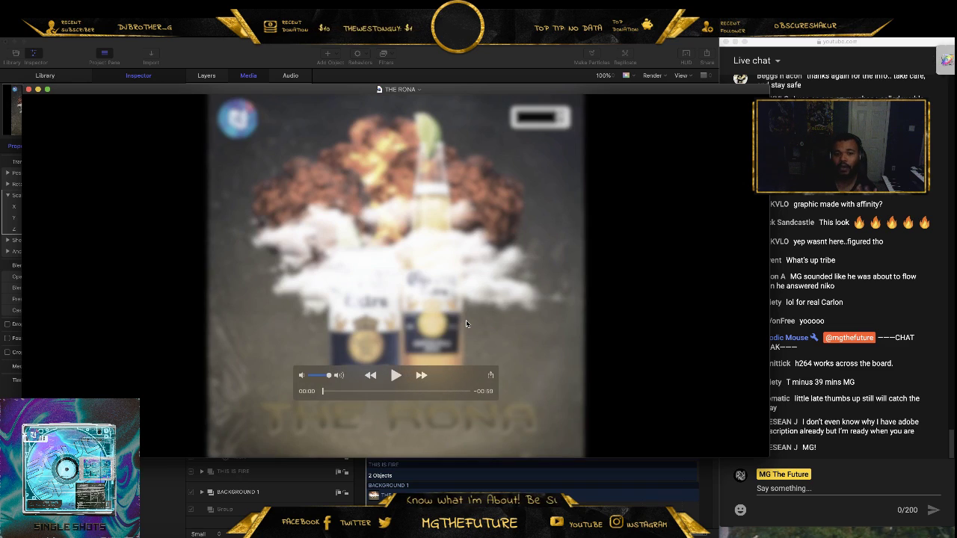
{"action": "left_click", "coordinate": [23, 52]}
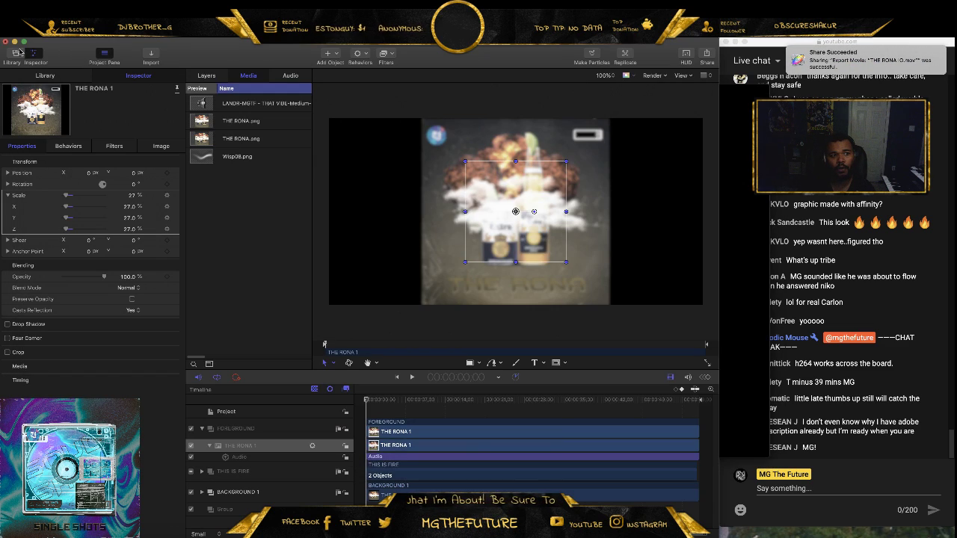
- Save the project as 'the rona' in the Youtube GFX folder, then close Motion
{"action": "left_click", "coordinate": [6, 42]}
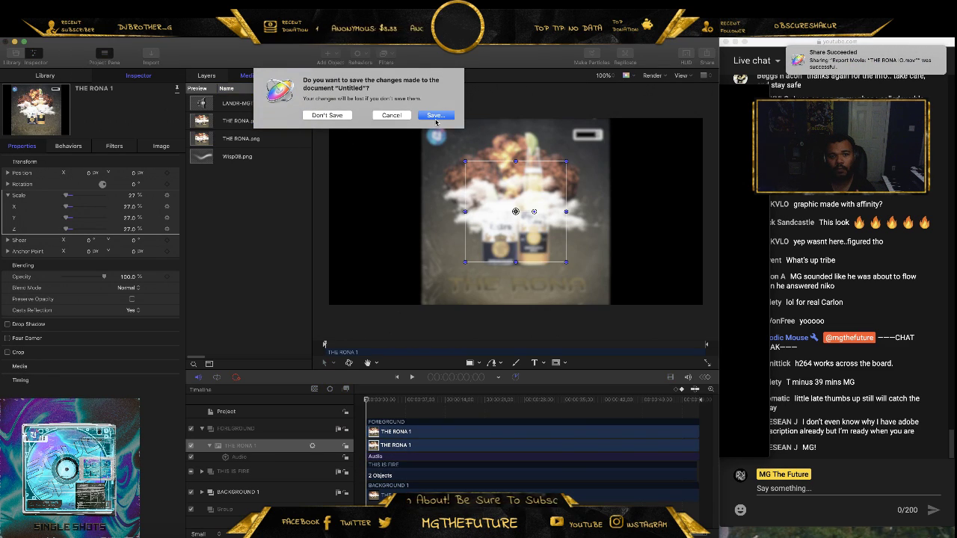
{"action": "left_click", "coordinate": [436, 118]}
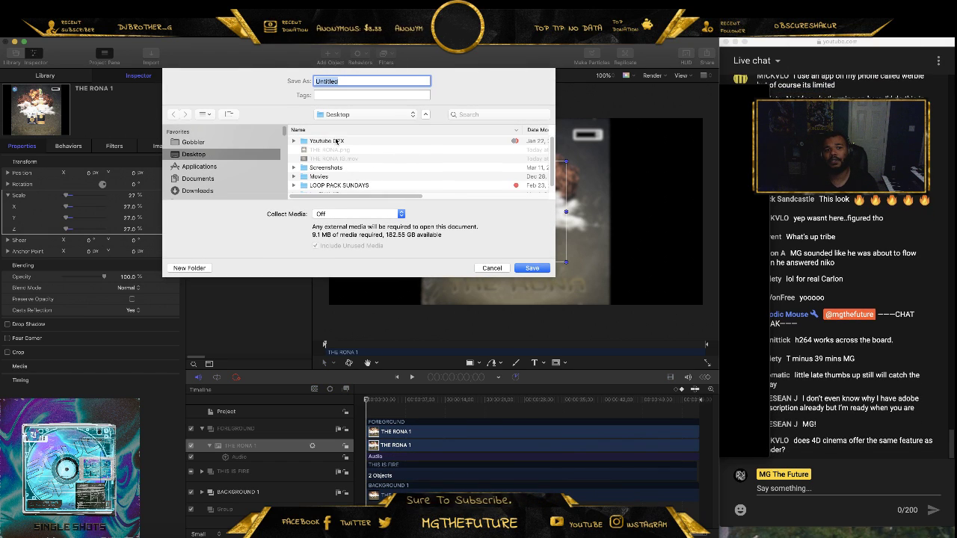
{"action": "double_click", "coordinate": [337, 141]}
{"action": "double_click", "coordinate": [362, 82]}
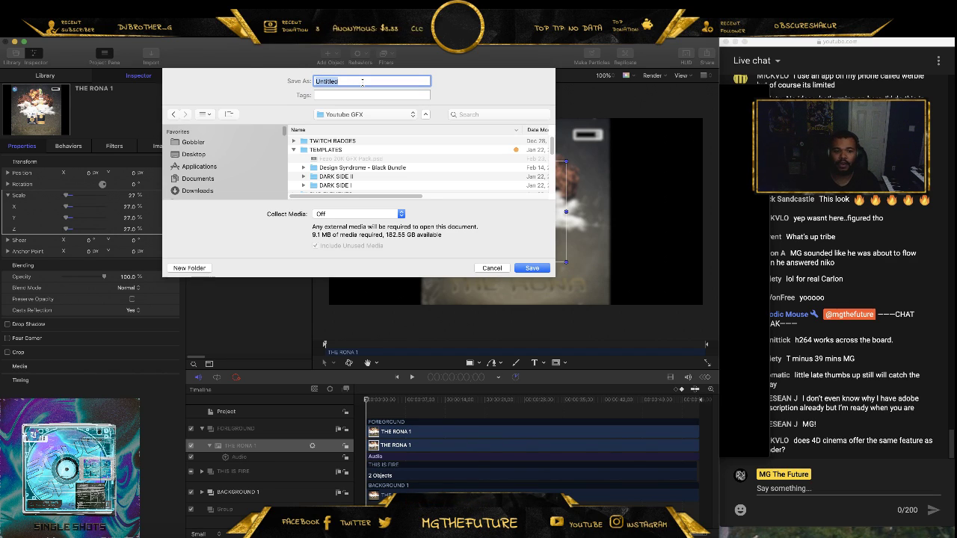
{"action": "type", "text": "the rona"}
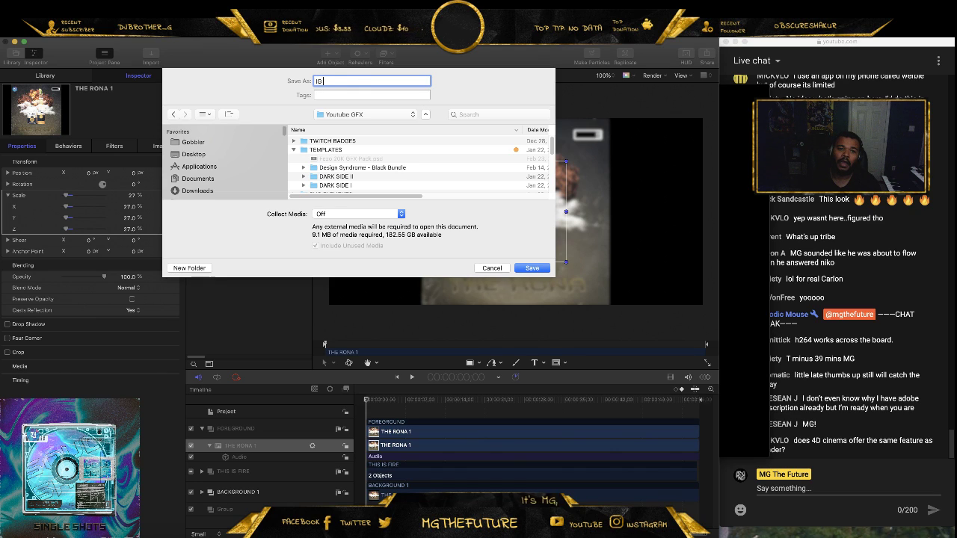
{"action": "key", "text": "Return"}
{"action": "key", "text": "super+h"}
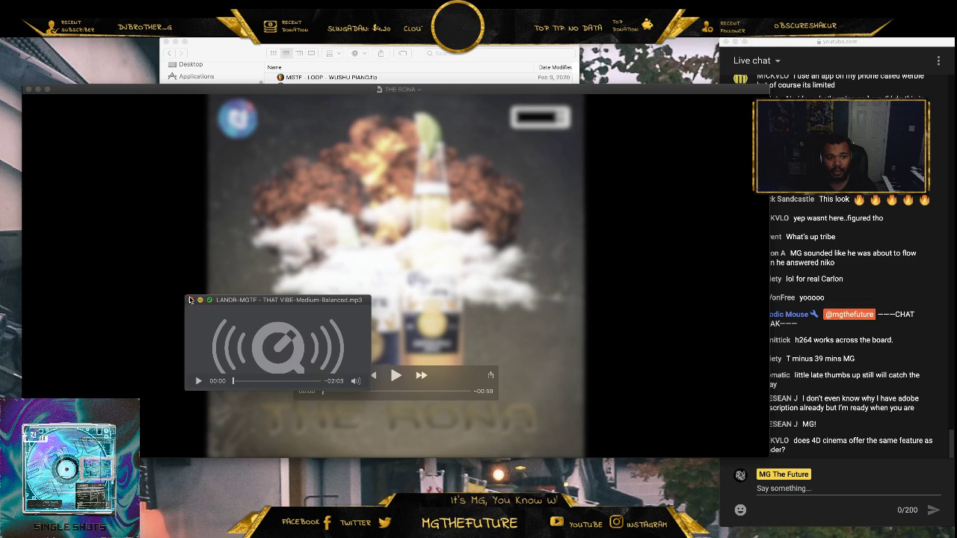
- Close the LANDR mp3 window, play THE RONA in a smaller window, then close it
{"action": "key", "text": "super+w"}
{"action": "left_click", "coordinate": [396, 375]}
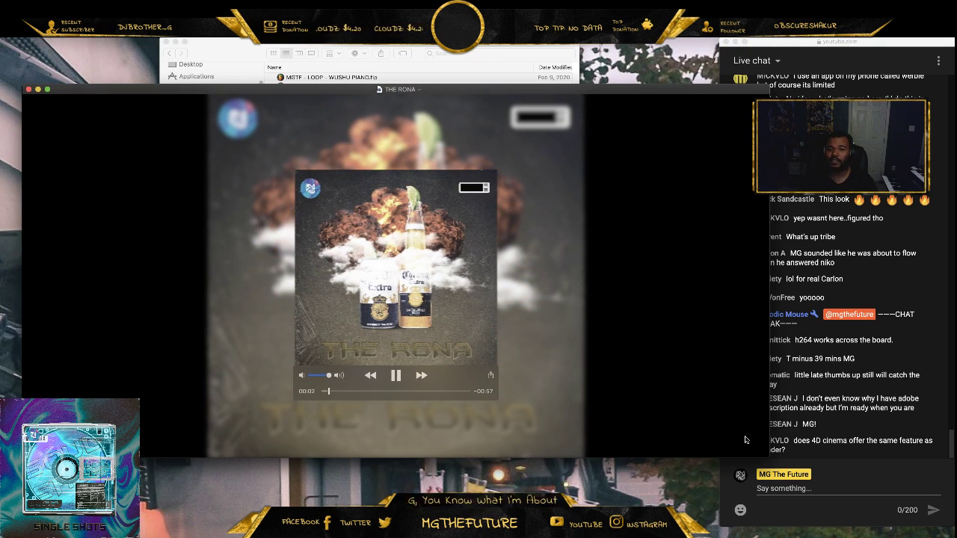
{"action": "left_click_drag", "start_coordinate": [767, 453], "coordinate": [609, 450]}
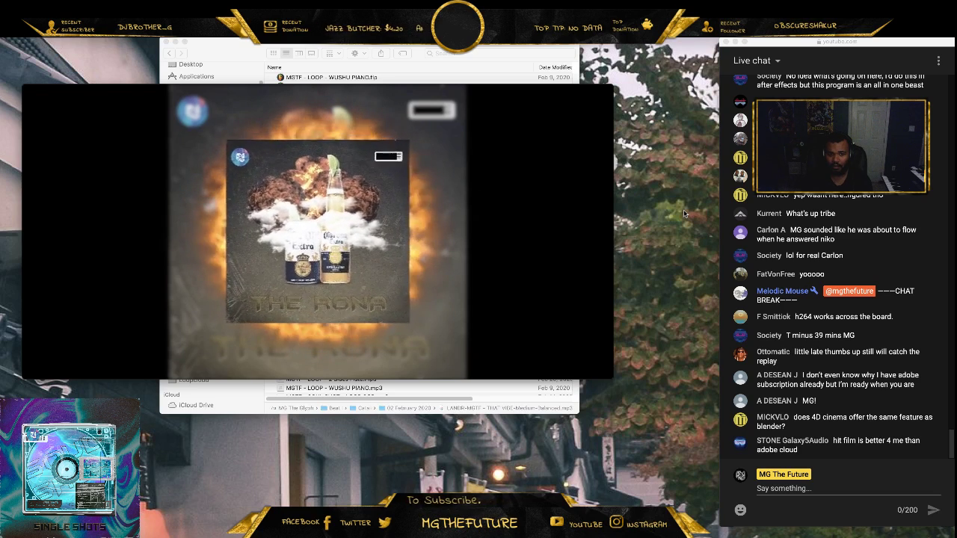
{"action": "mouse_move", "coordinate": [305, 303]}
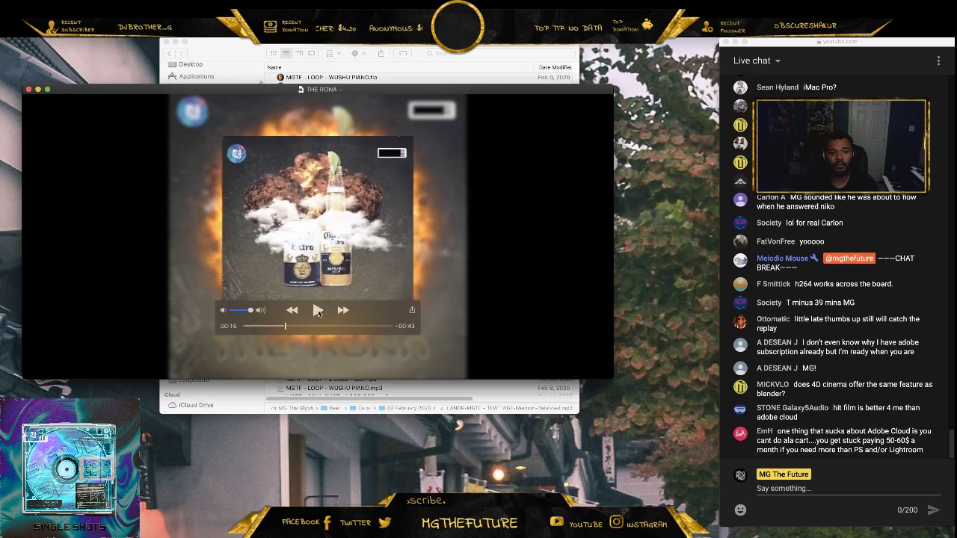
{"action": "key", "text": "super+w"}
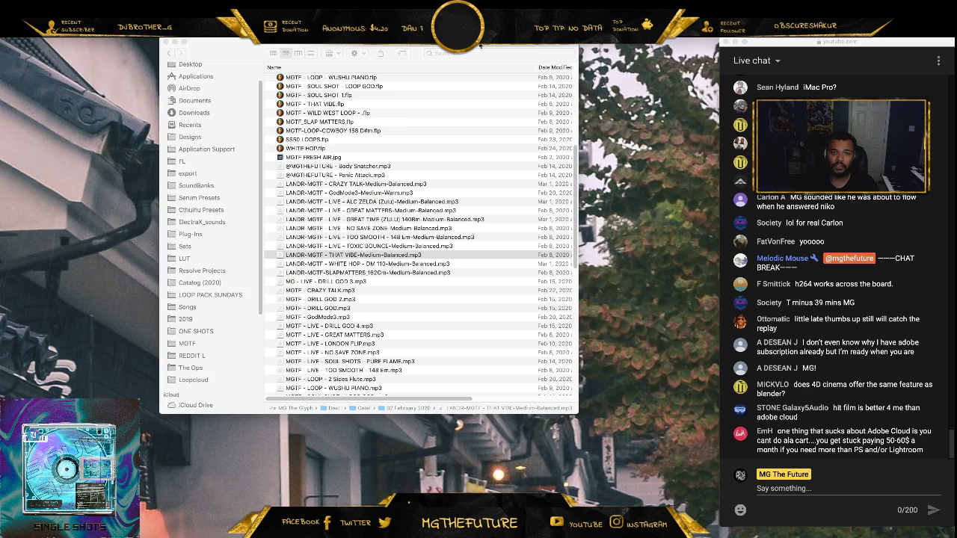
- Close the music file's Finder window and move the live chat window aside
{"action": "left_click", "coordinate": [410, 71]}
{"action": "left_click", "coordinate": [166, 43]}
{"action": "left_click_drag", "start_coordinate": [845, 53], "coordinate": [740, 54]}
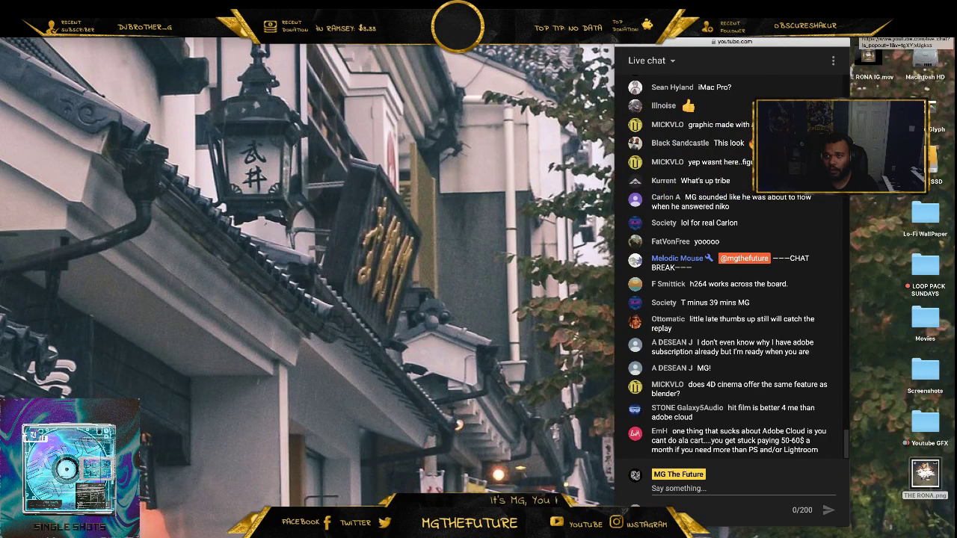
- Launch Flume from Spotlight search
{"action": "key", "text": "super+space"}
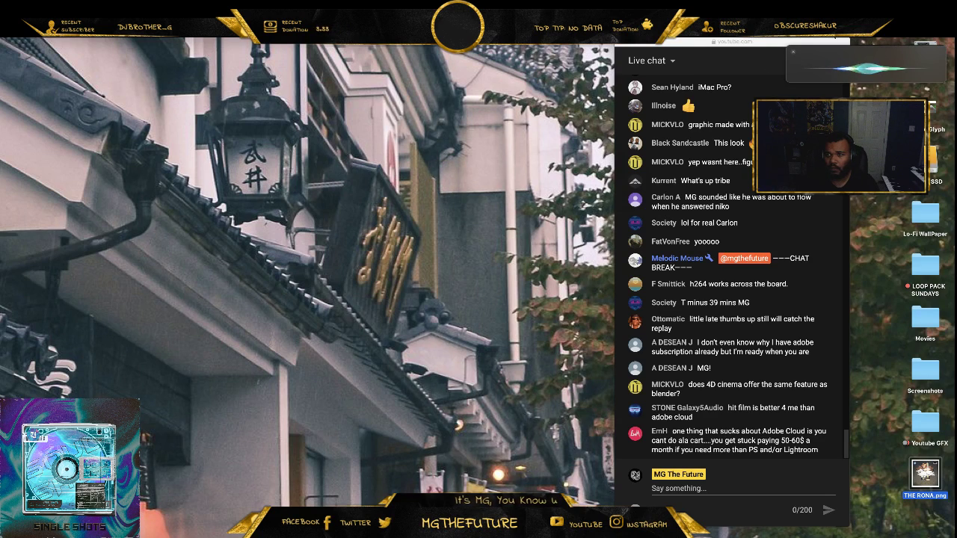
{"action": "key", "text": "super+space"}
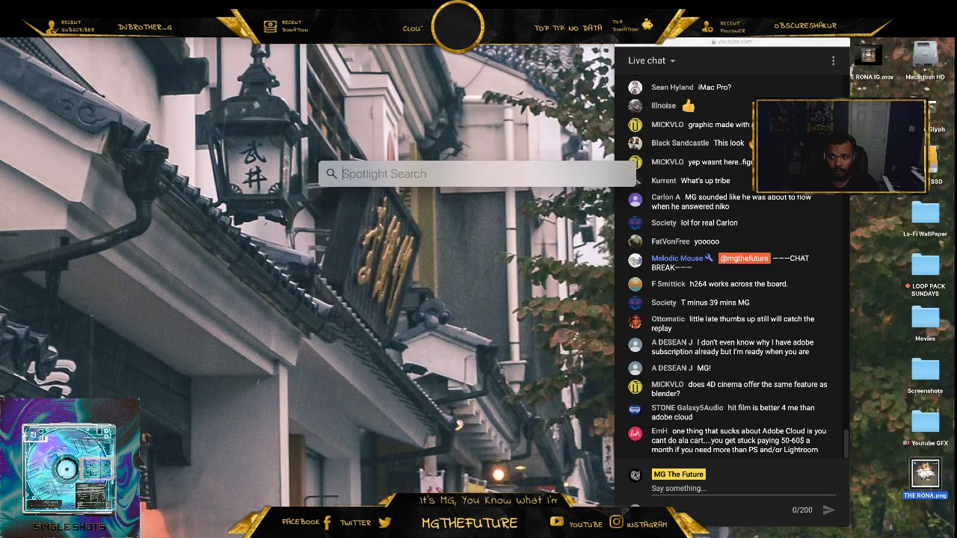
{"action": "type", "text": "Rumb"}
{"action": "key", "text": "Return"}
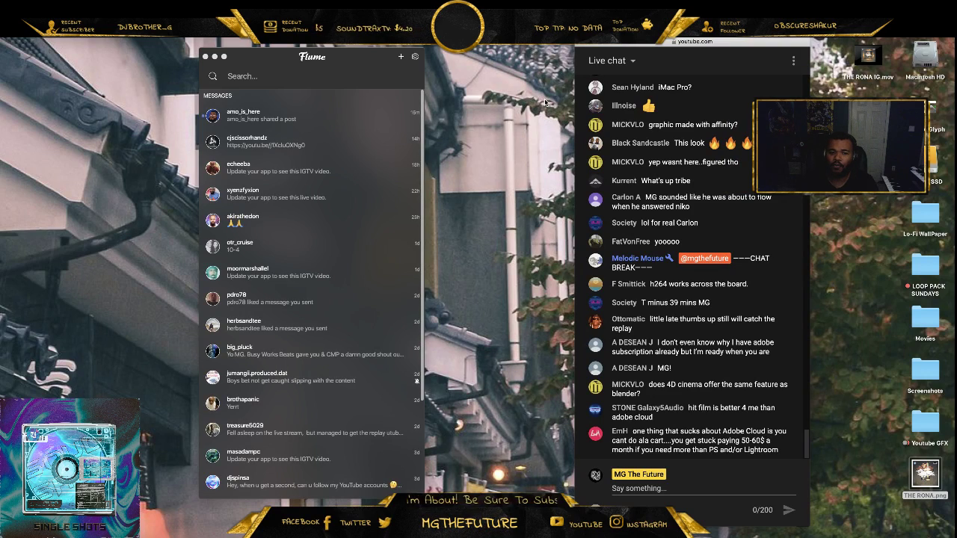
- Open Flume's Upload view for a new post from its dock menu
{"action": "mouse_move", "coordinate": [357, 478]}
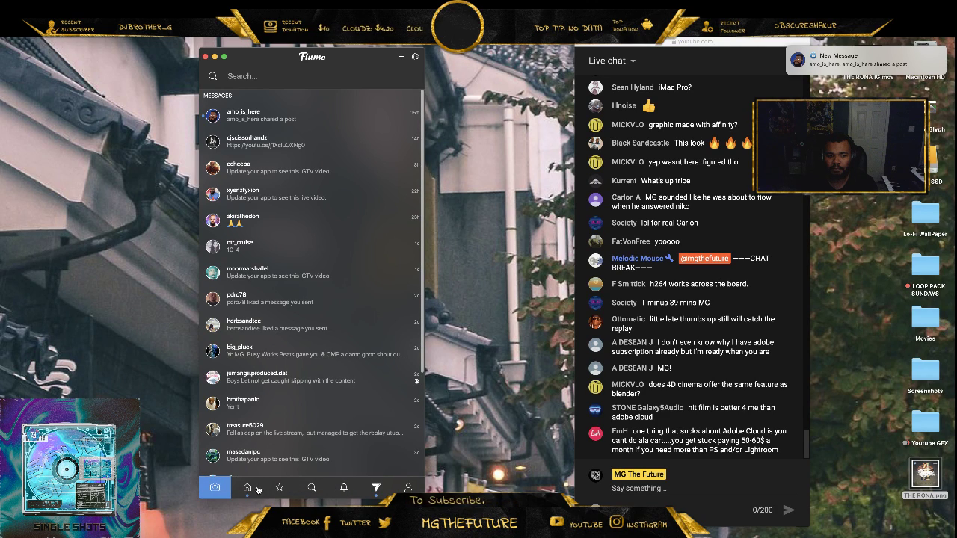
{"action": "left_click", "coordinate": [256, 490]}
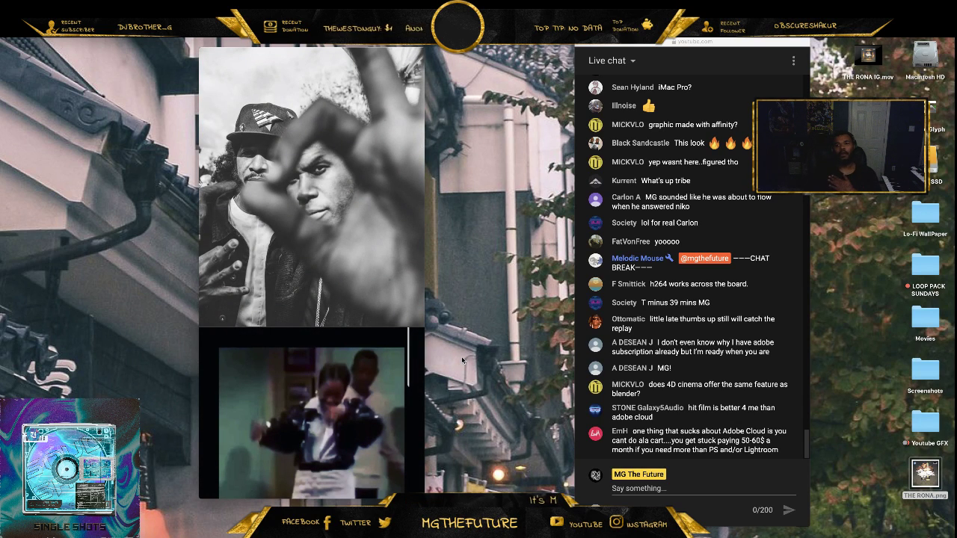
{"action": "right_click", "coordinate": [742, 535]}
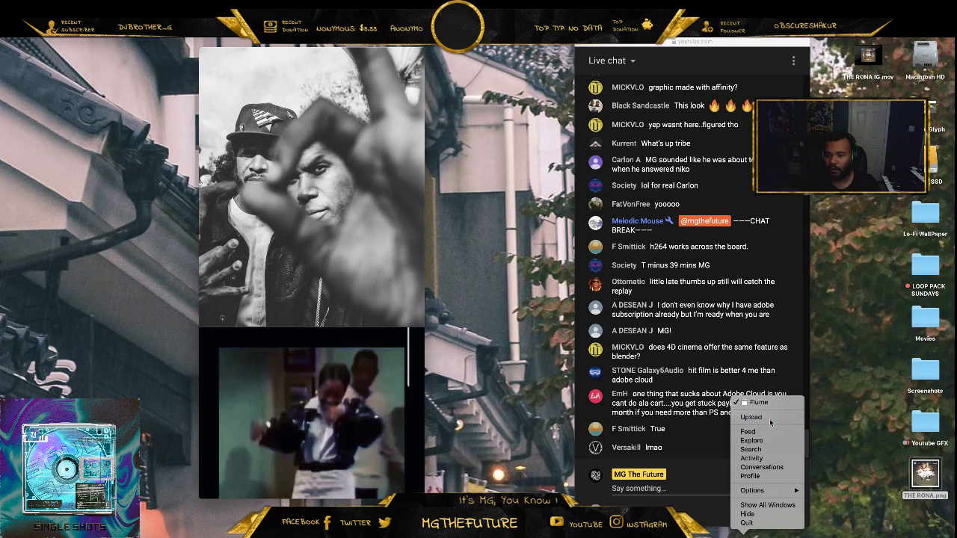
{"action": "left_click", "coordinate": [753, 417]}
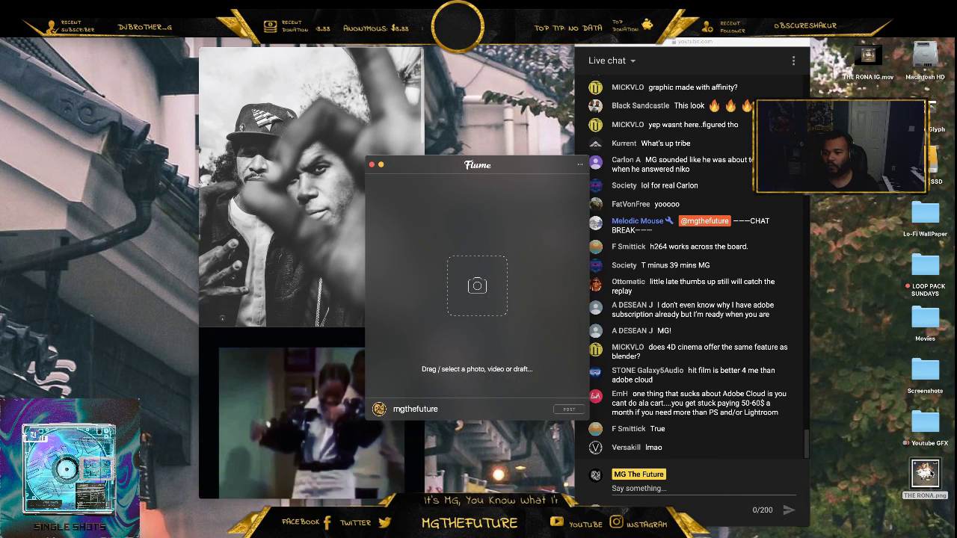
- Drop THE RONA IG.mov into the new post and open its filters panel
{"action": "left_click_drag", "start_coordinate": [880, 61], "coordinate": [488, 285]}
{"action": "left_click_drag", "start_coordinate": [509, 353], "coordinate": [510, 352]}
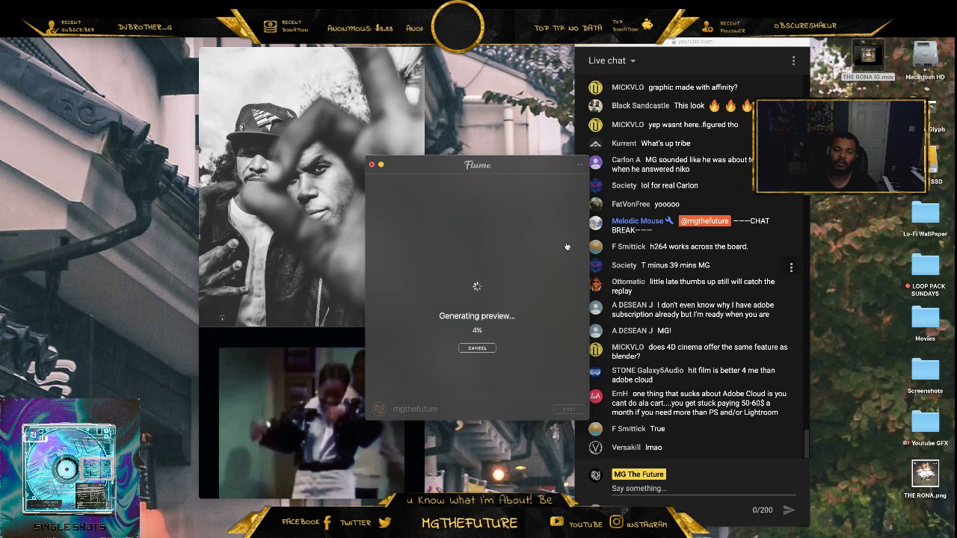
{"action": "left_click_drag", "start_coordinate": [537, 165], "coordinate": [497, 144]}
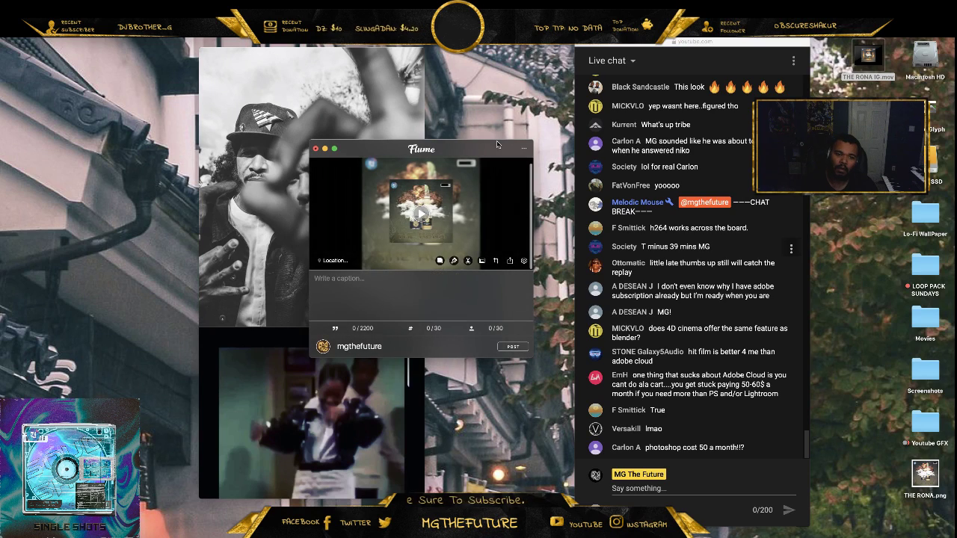
{"action": "left_click", "coordinate": [454, 261]}
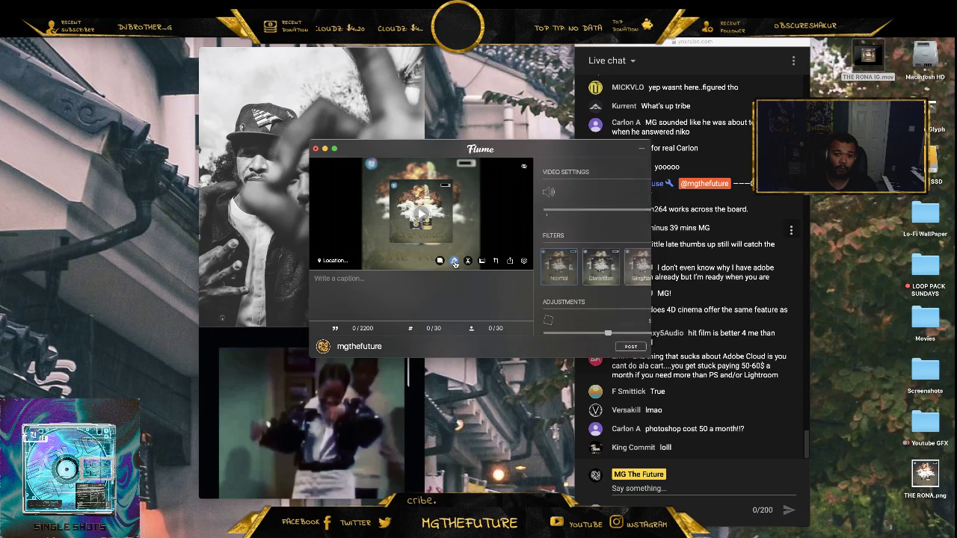
- Preview the Clarendon, Gingham, Moon, Lark and Reyes filters, settle on Juno, then restore Safari
{"action": "left_click", "coordinate": [606, 275]}
{"action": "left_click", "coordinate": [644, 262]}
{"action": "left_click", "coordinate": [647, 263]}
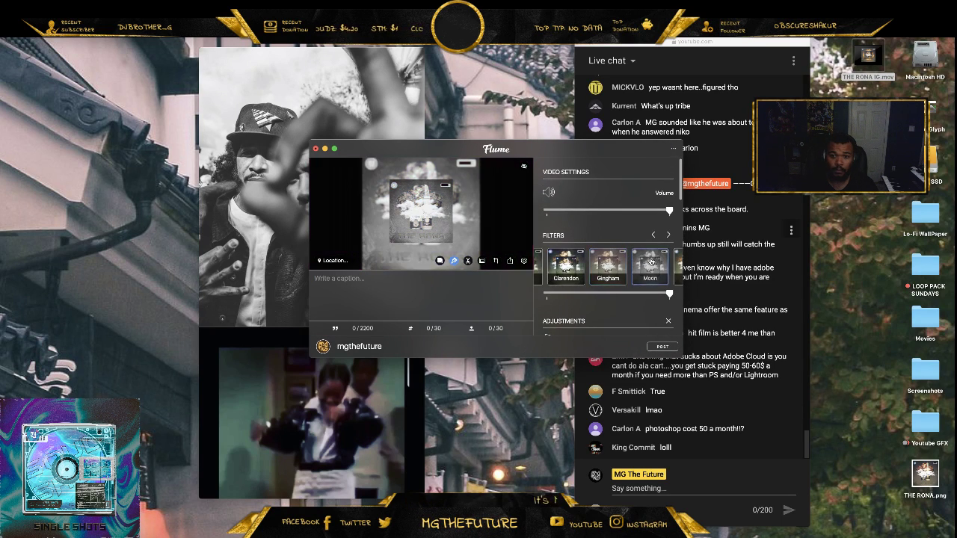
{"action": "left_click", "coordinate": [655, 264]}
{"action": "left_click_drag", "start_coordinate": [672, 266], "coordinate": [507, 287]}
{"action": "left_click", "coordinate": [483, 288]}
{"action": "left_click", "coordinate": [484, 288]}
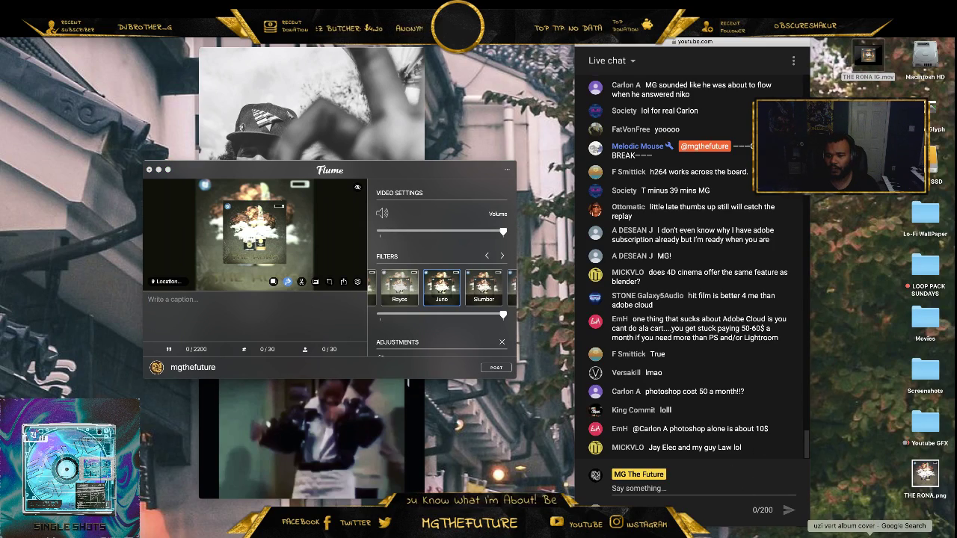
{"action": "left_click", "coordinate": [871, 532]}
- Search Google for 'IG Hashtags BEATS' from Safari's address bar
{"action": "key", "text": "super+l"}
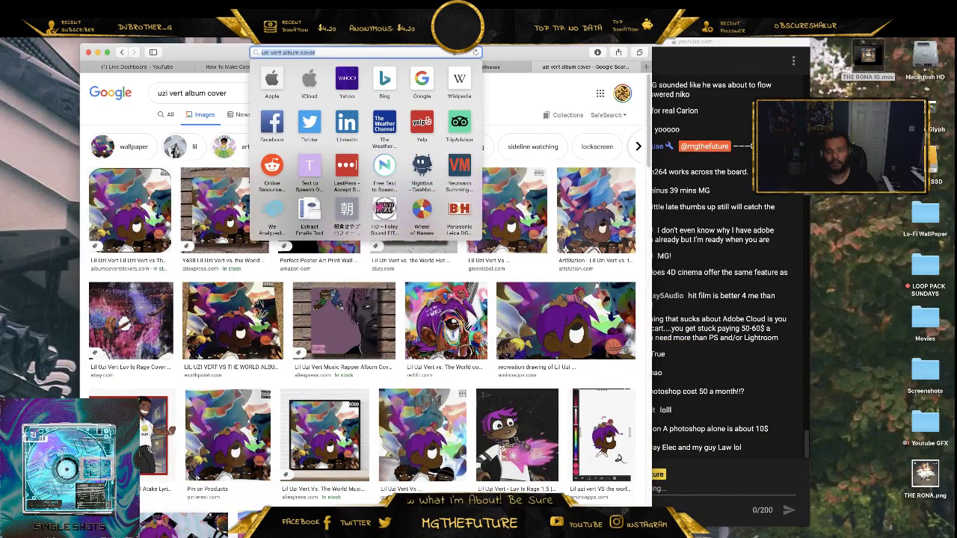
{"action": "type", "text": "lil uzi"}
{"action": "key", "text": "BackSpace"}
{"action": "key", "text": "BackSpace"}
{"action": "key", "text": "BackSpace"}
{"action": "key", "text": "BackSpace"}
{"action": "key", "text": "BackSpace"}
{"action": "key", "text": "BackSpace"}
{"action": "key", "text": "BackSpace"}
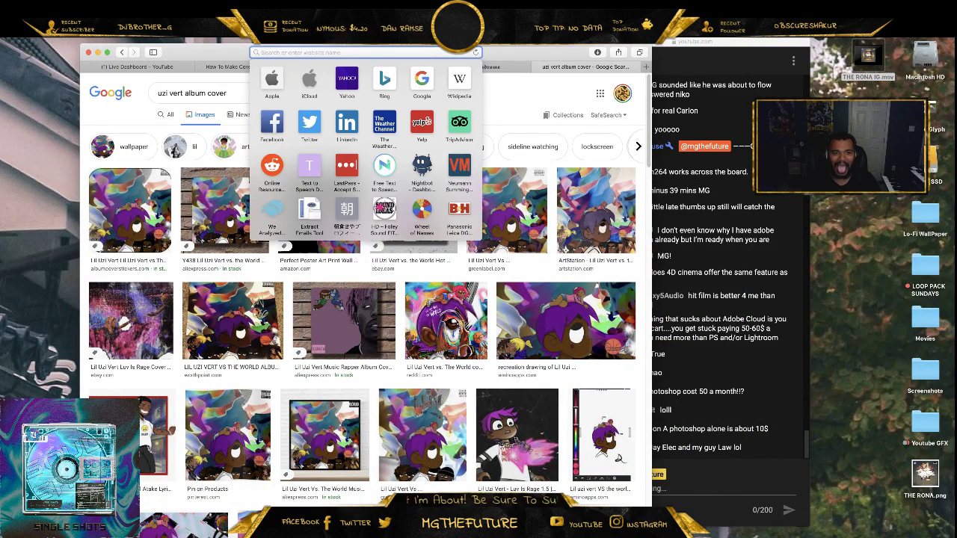
{"action": "type", "text": "IG Hasg"}
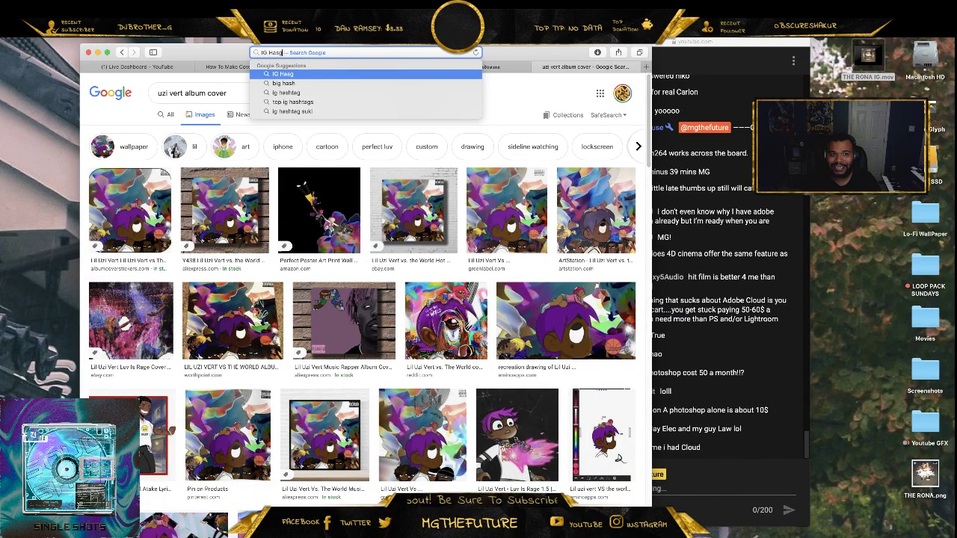
{"action": "key", "text": "BackSpace"}
{"action": "type", "text": "htags"}
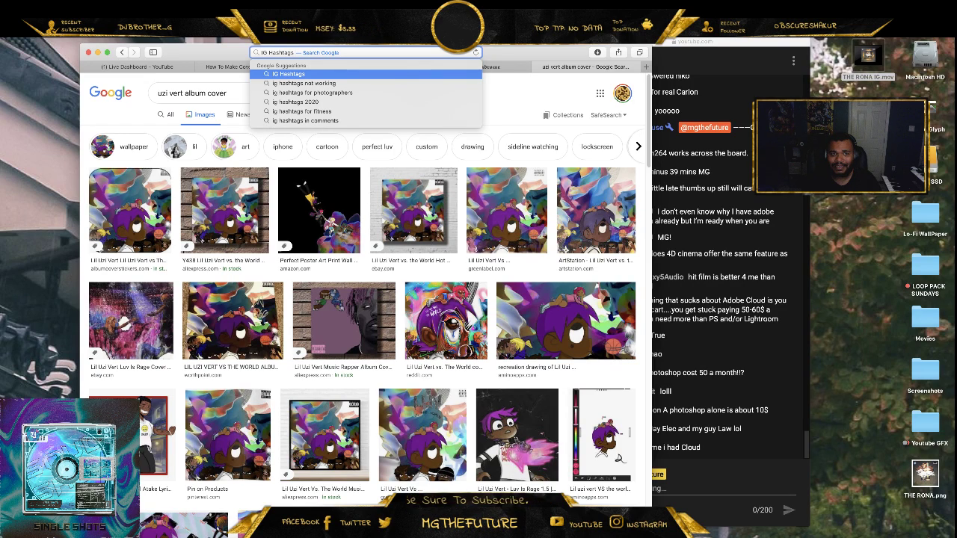
{"action": "type", "text": " BEATS"}
{"action": "key", "text": "Return"}
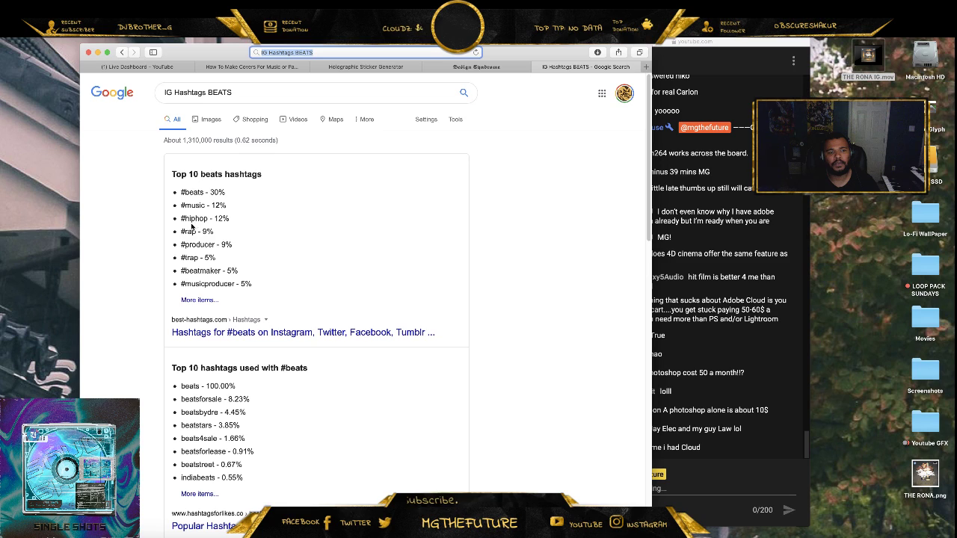
- Open the 'Popular Hashtags for #beats in Instagram' result and look over its hashtag list
{"action": "scroll", "coordinate": [301, 280], "scroll_direction": "down", "scroll_amount": 5}
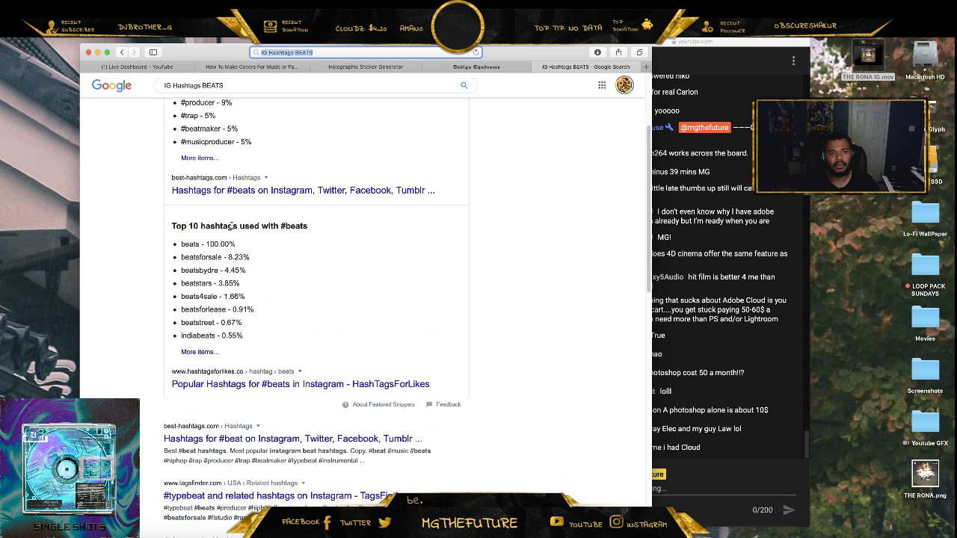
{"action": "left_click", "coordinate": [243, 381]}
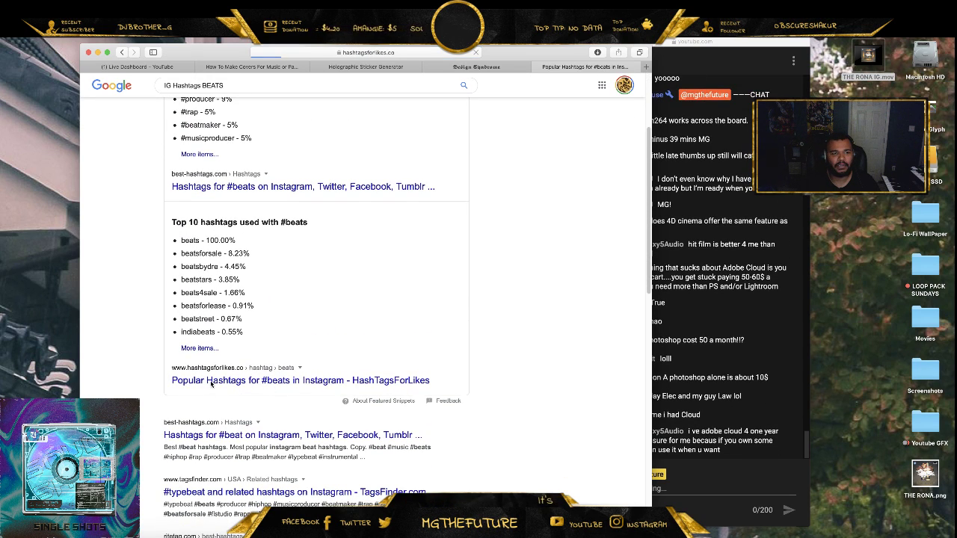
{"action": "scroll", "coordinate": [313, 393], "scroll_direction": "down", "scroll_amount": 10}
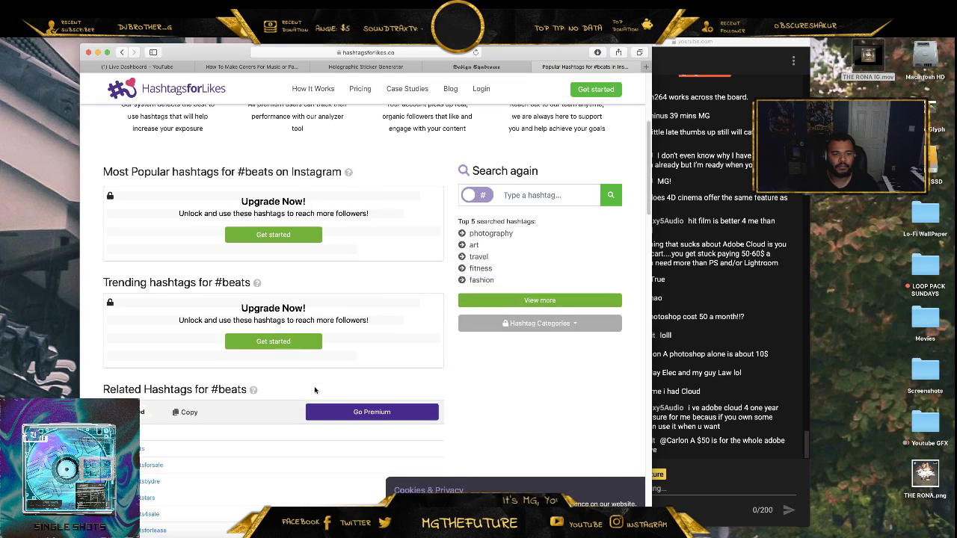
{"action": "left_click_drag", "start_coordinate": [124, 267], "coordinate": [149, 267]}
{"action": "left_click_drag", "start_coordinate": [124, 300], "coordinate": [199, 301]}
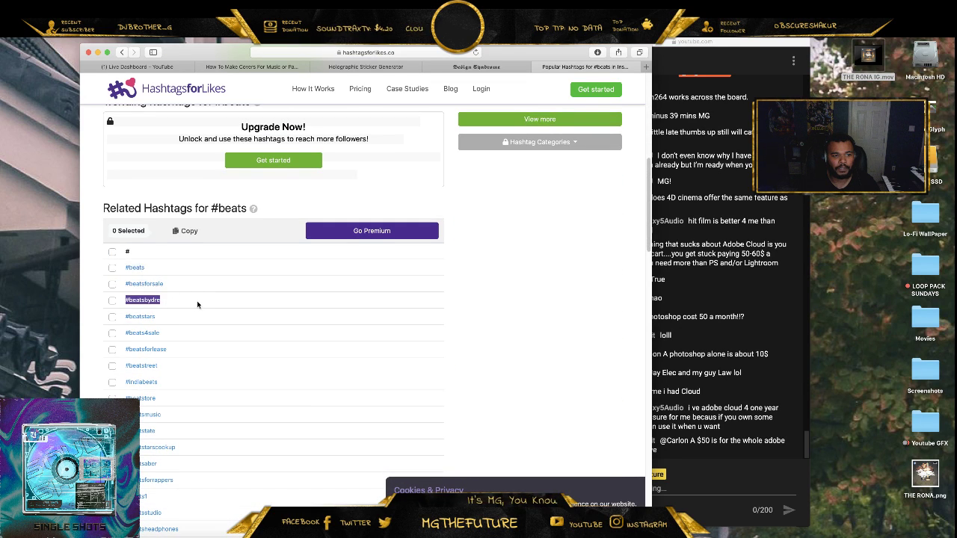
{"action": "scroll", "coordinate": [199, 302], "scroll_direction": "down", "scroll_amount": 1}
{"action": "scroll", "coordinate": [183, 290], "scroll_direction": "down", "scroll_amount": 8}
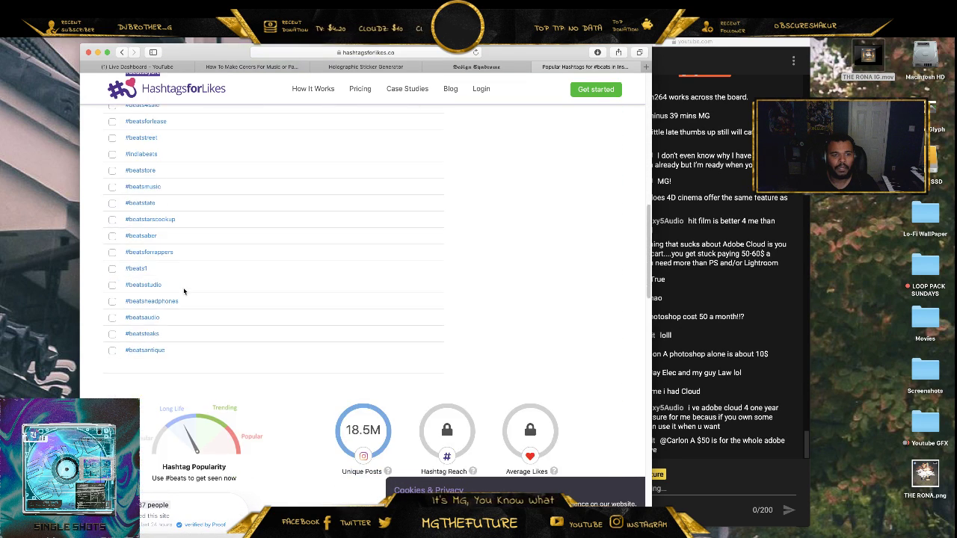
{"action": "scroll", "coordinate": [229, 288], "scroll_direction": "up", "scroll_amount": 8}
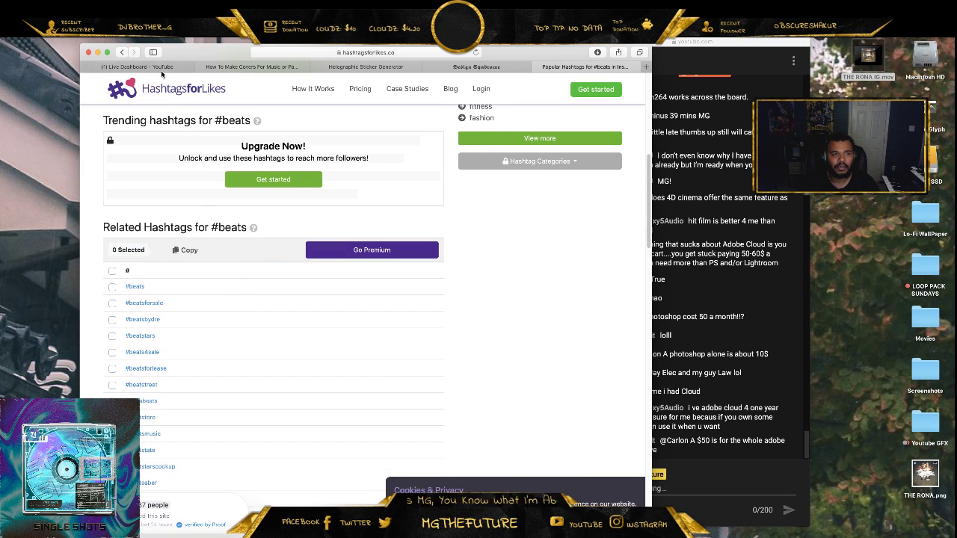
- Copy best-hashtags.com's full popular #beats hashtag list, then minimize Safari
{"action": "left_click", "coordinate": [125, 52]}
{"action": "scroll", "coordinate": [295, 221], "scroll_direction": "down", "scroll_amount": 5}
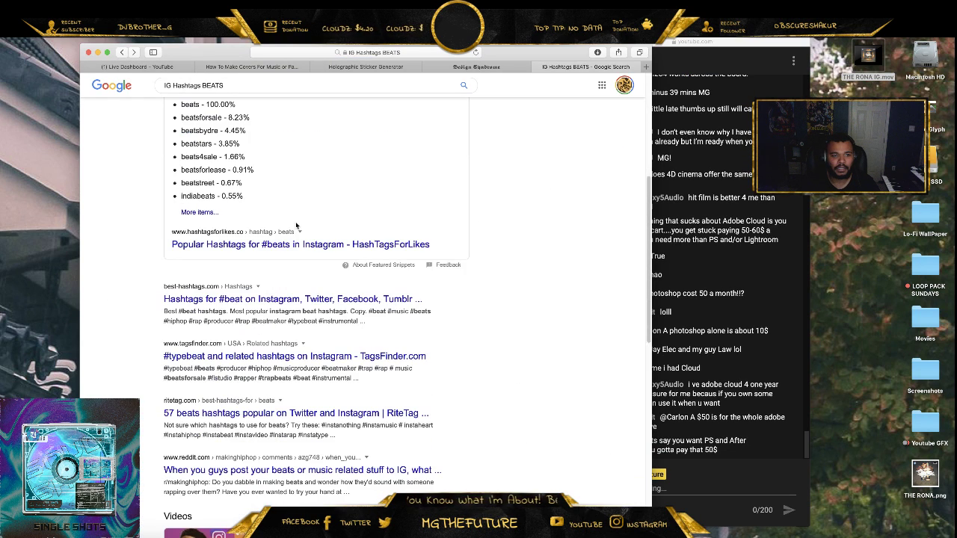
{"action": "scroll", "coordinate": [293, 223], "scroll_direction": "up", "scroll_amount": 3}
{"action": "scroll", "coordinate": [293, 223], "scroll_direction": "up", "scroll_amount": 2}
{"action": "left_click", "coordinate": [261, 296]}
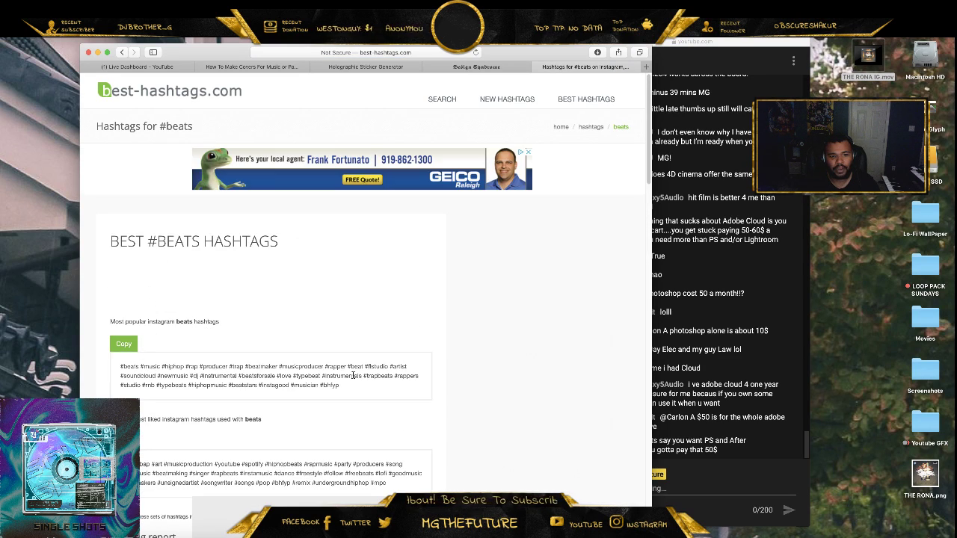
{"action": "left_click", "coordinate": [124, 344]}
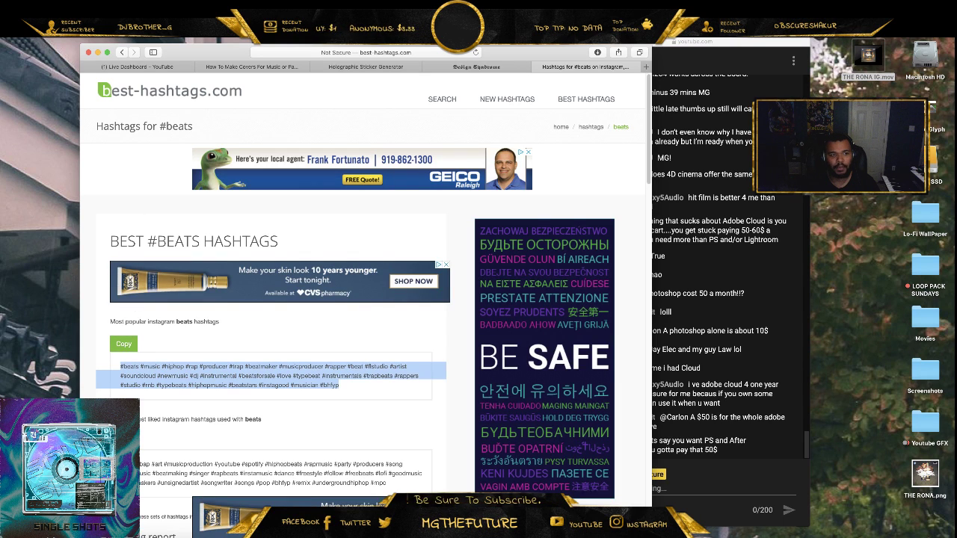
{"action": "left_click", "coordinate": [98, 53]}
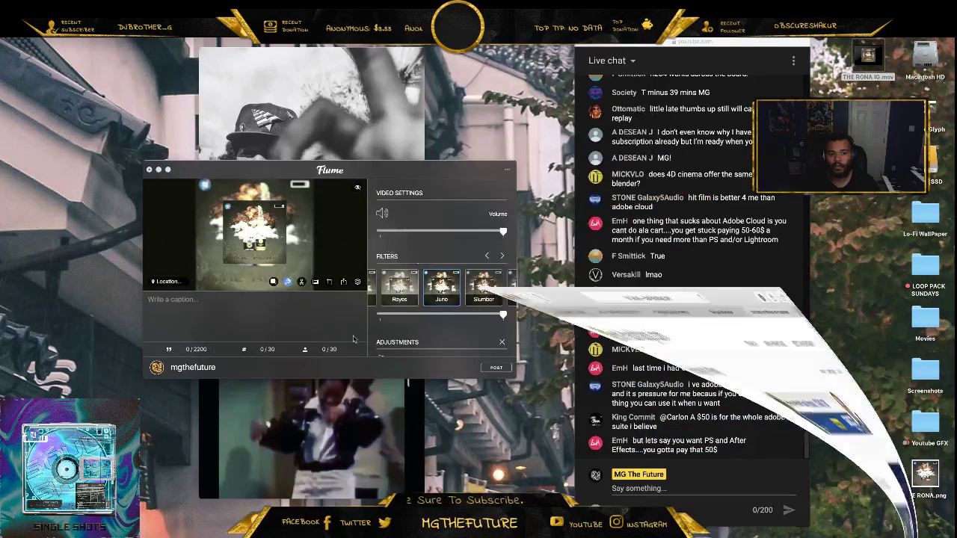
- Start the caption with the 'New Joint' announcement line followed by a 🔥 emoji
{"action": "left_click", "coordinate": [216, 297]}
{"action": "type", "text": "New J"}
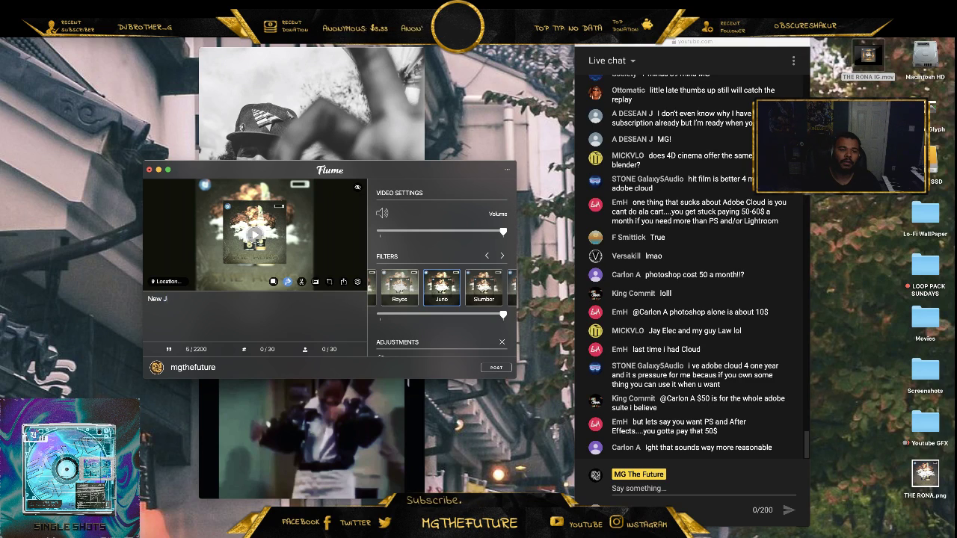
{"action": "type", "text": "oint By MG, you k"}
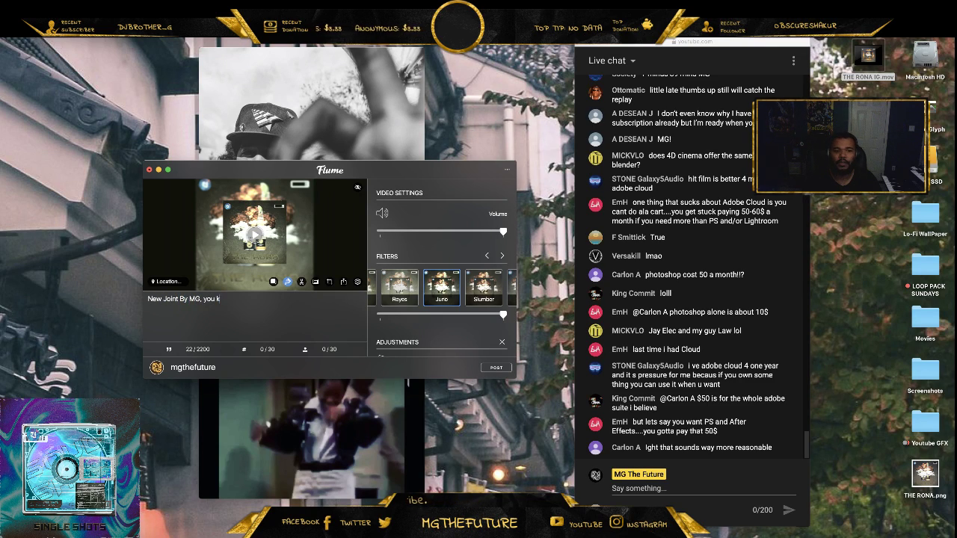
{"action": "type", "text": "now what I"}
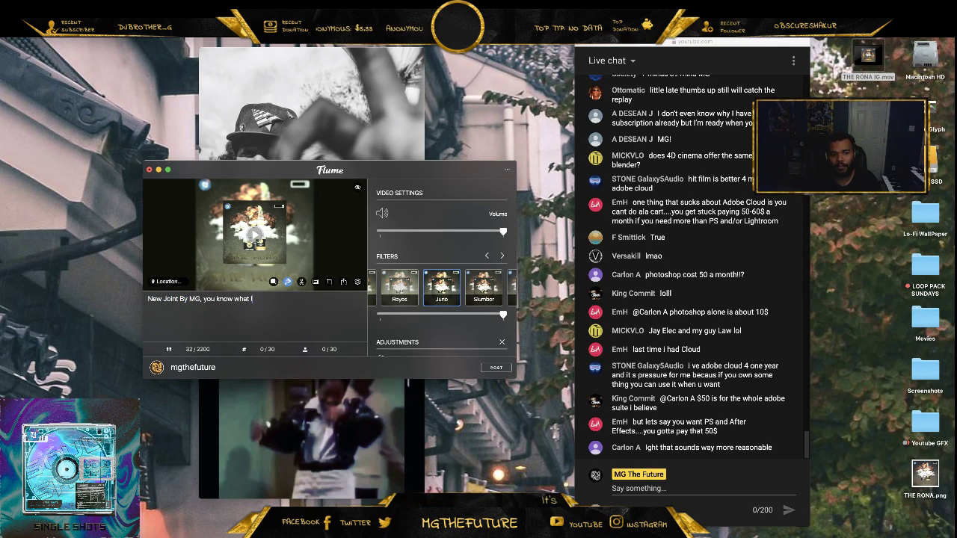
{"action": "type", "text": "';m ab"}
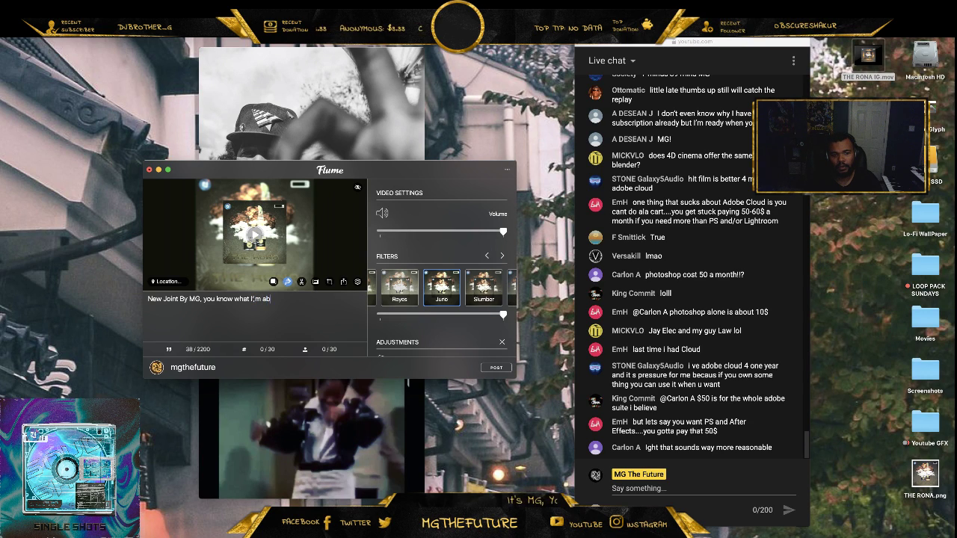
{"action": "type", "text": "m about!"}
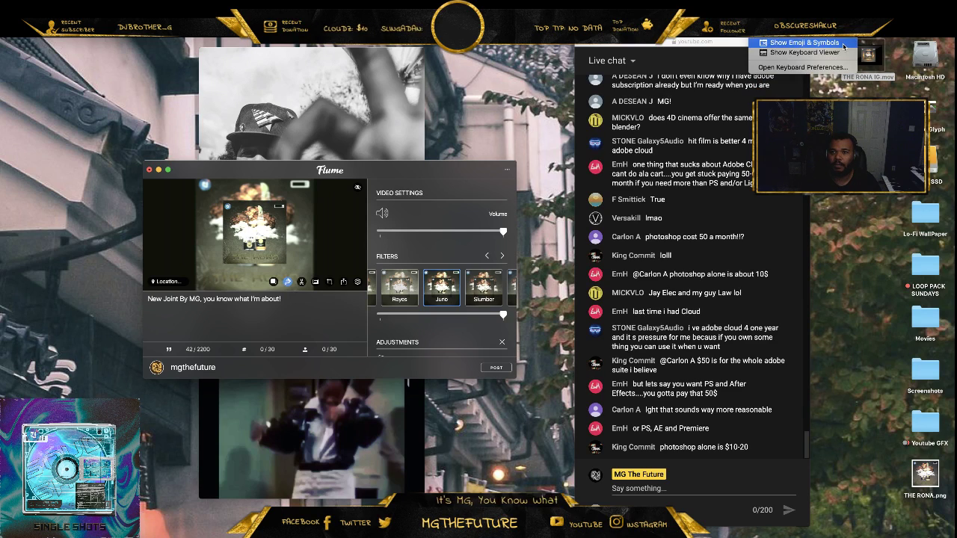
{"action": "key", "text": "ctrl+super+space"}
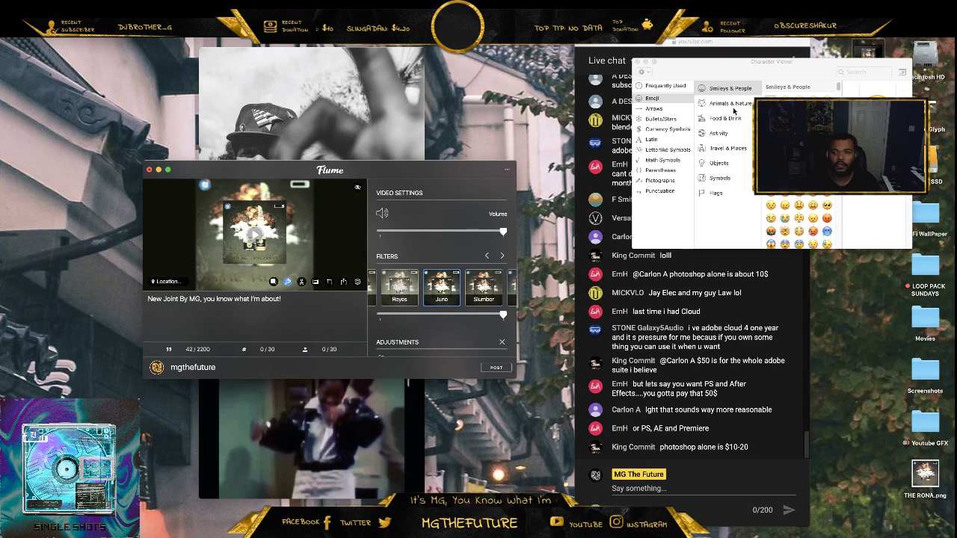
{"action": "left_click", "coordinate": [675, 85]}
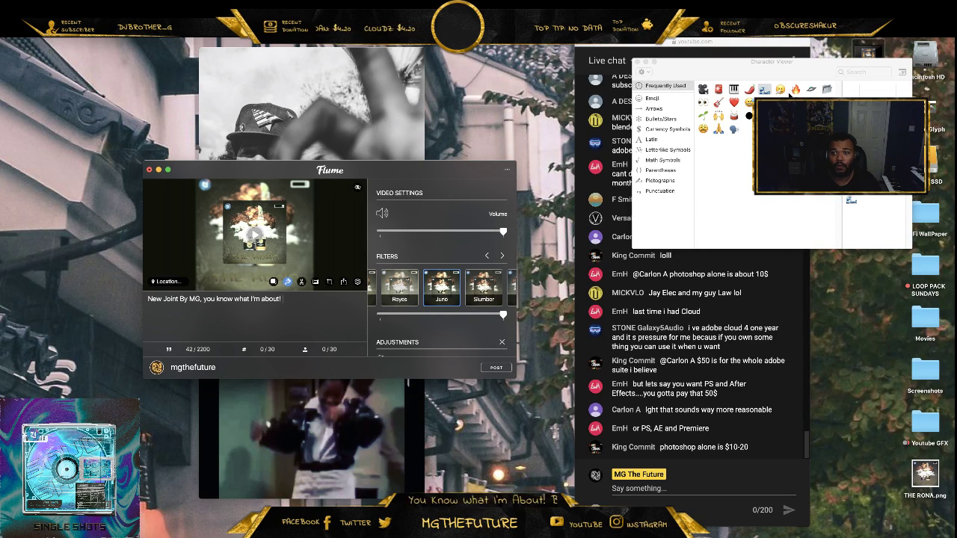
{"action": "left_click_drag", "start_coordinate": [795, 90], "coordinate": [313, 300]}
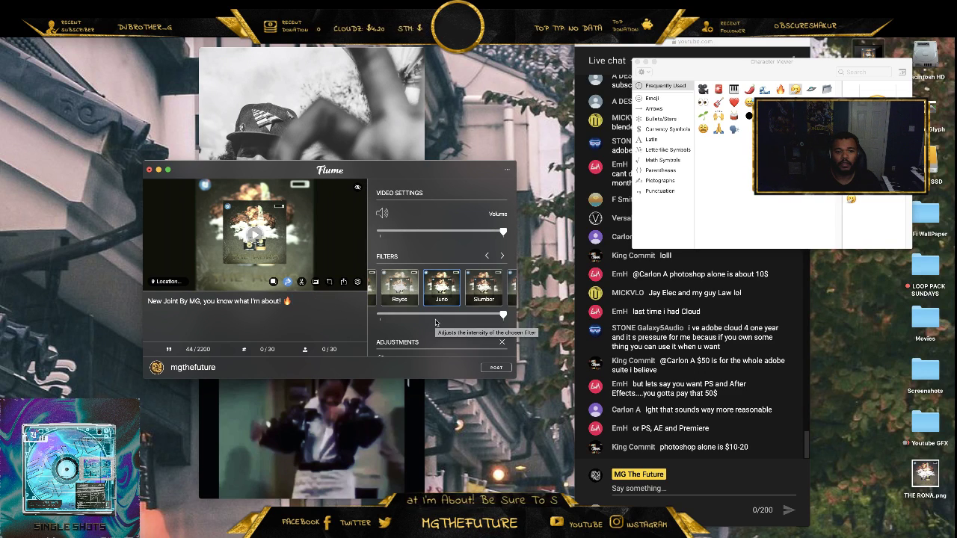
- Add '"The RONA" Instrumental' with a DM-for-this-beat note and 👀, then paste the 30 hashtags below
{"action": "type", "text": "\"The RON"}
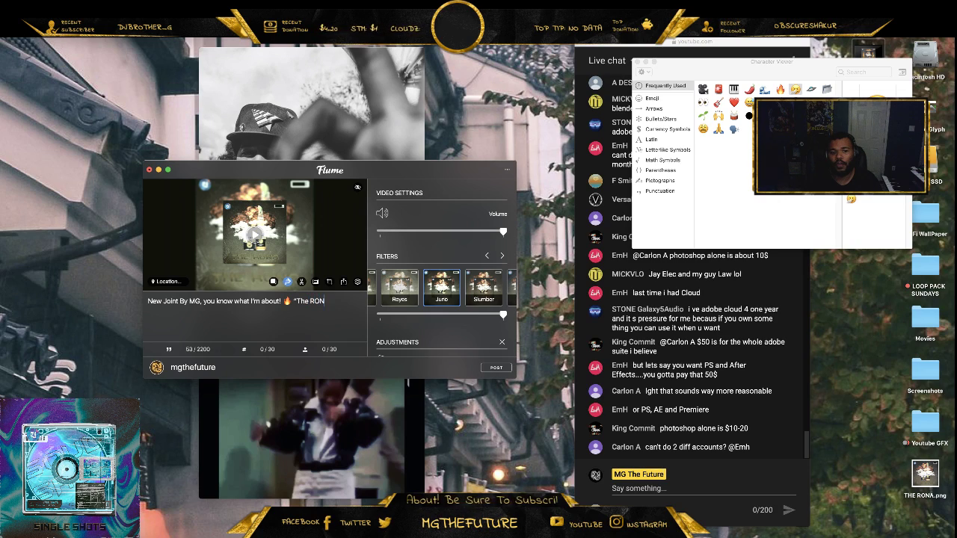
{"action": "type", "text": "A\" Instrument"}
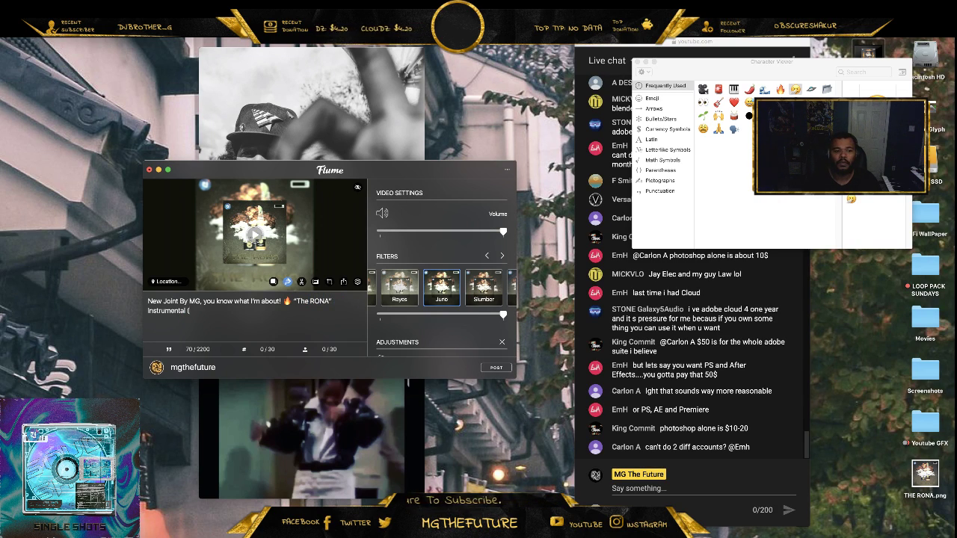
{"action": "type", "text": "al (DM me if you want"}
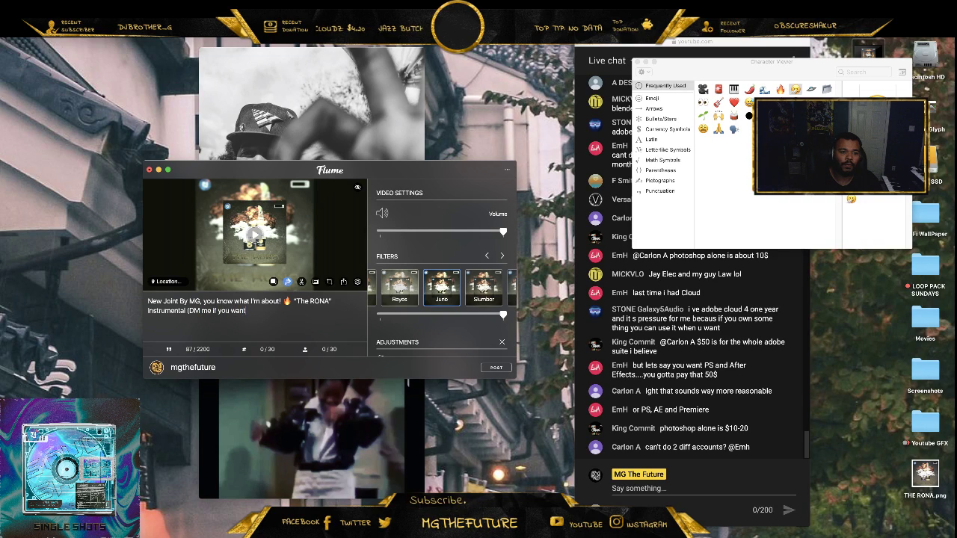
{"action": "type", "text": " some beats)."}
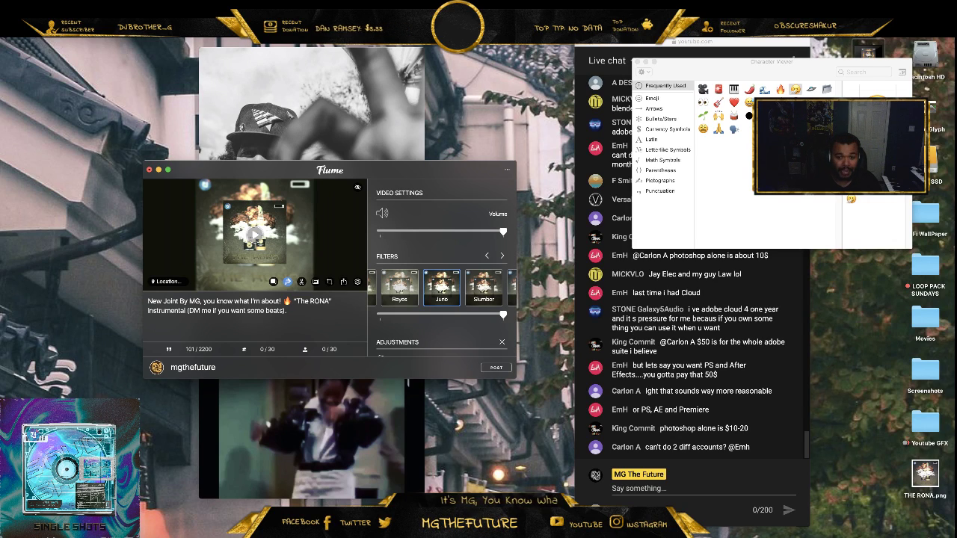
{"action": "key", "text": "BackSpace"}
{"action": "key", "text": "BackSpace"}
{"action": "key", "text": "BackSpace"}
{"action": "key", "text": "BackSpace"}
{"action": "key", "text": "BackSpace"}
{"action": "key", "text": "BackSpace"}
{"action": "key", "text": "BackSpace"}
{"action": "key", "text": "BackSpace"}
{"action": "key", "text": "BackSpace"}
{"action": "key", "text": "BackSpace"}
{"action": "key", "text": "BackSpace"}
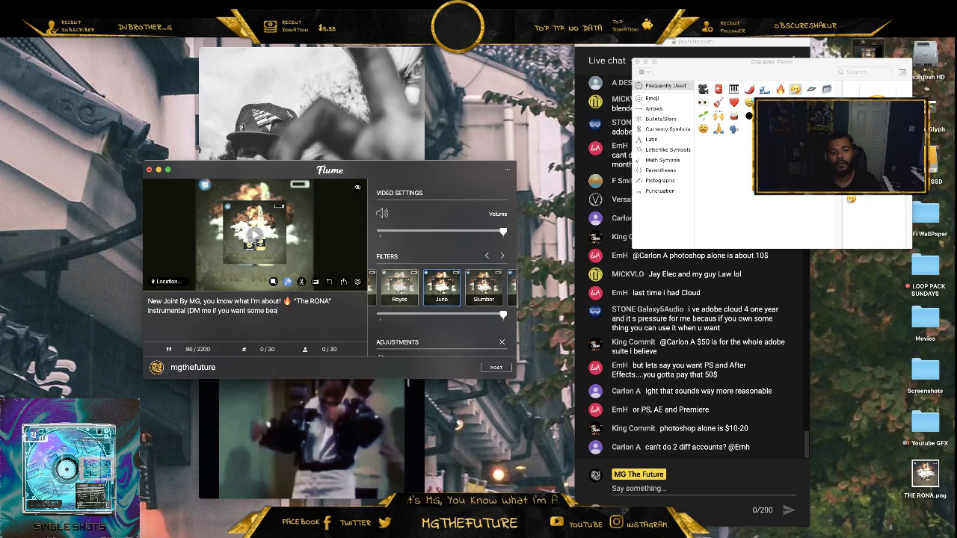
{"action": "key", "text": "BackSpace"}
{"action": "key", "text": "BackSpace"}
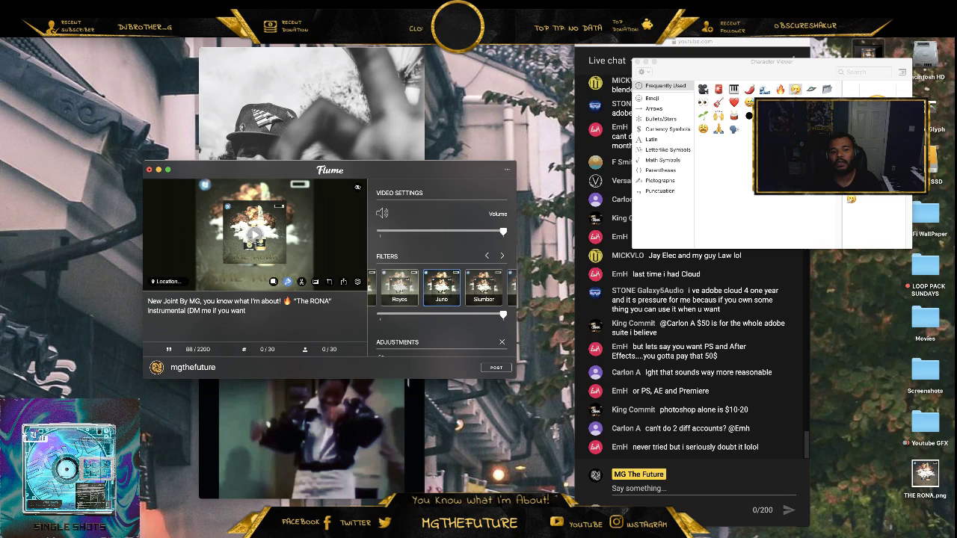
{"action": "type", "text": "this beat)"}
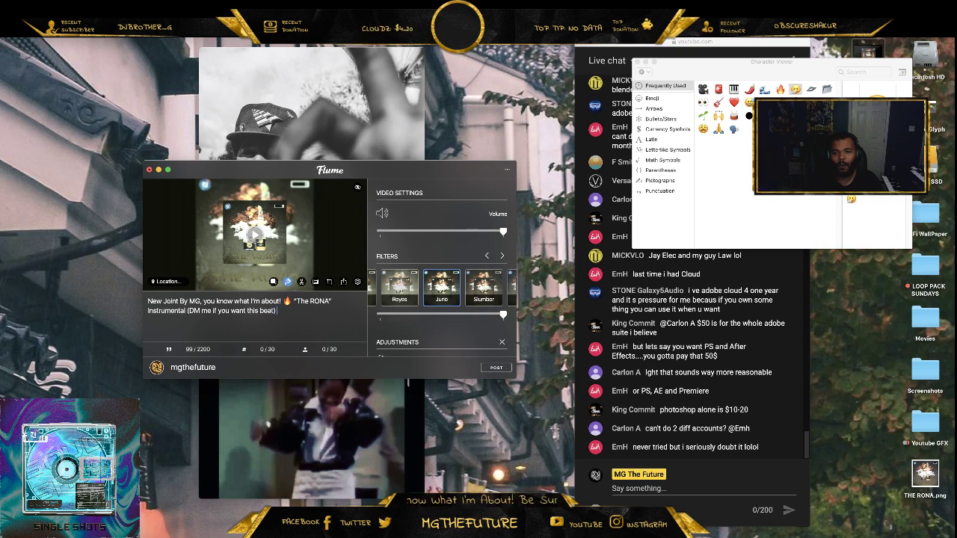
{"action": "left_click_drag", "start_coordinate": [703, 102], "coordinate": [299, 312]}
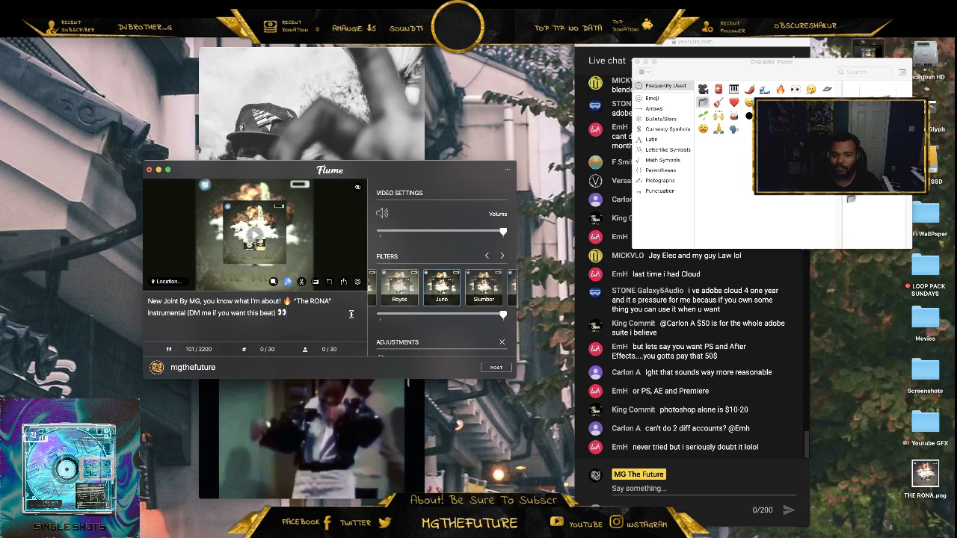
{"action": "key", "text": "Return"}
{"action": "key", "text": "Return"}
{"action": "key", "text": "super+v"}
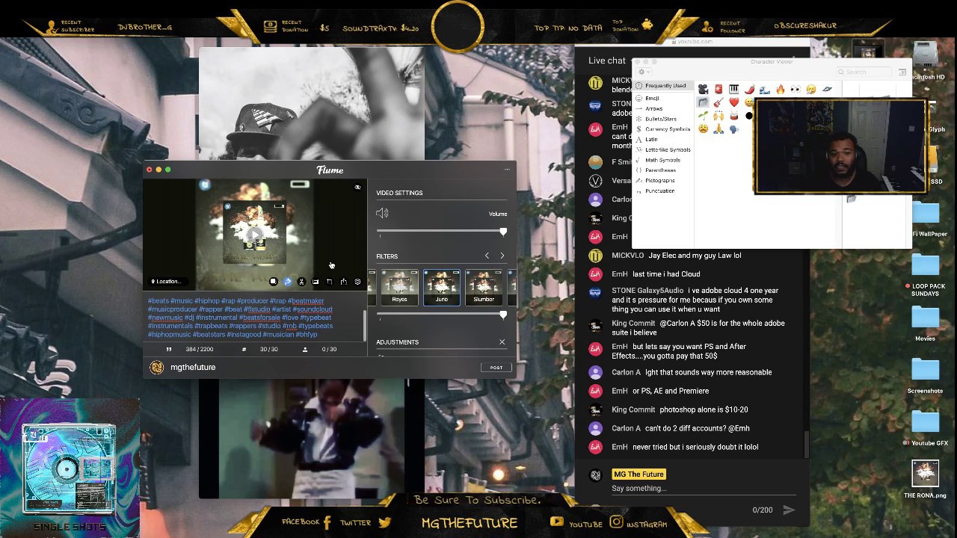
- Close the Character Viewer, enlarge the Flume window, and post THE RONA cover video
{"action": "scroll", "coordinate": [363, 314], "scroll_direction": "up", "scroll_amount": 5}
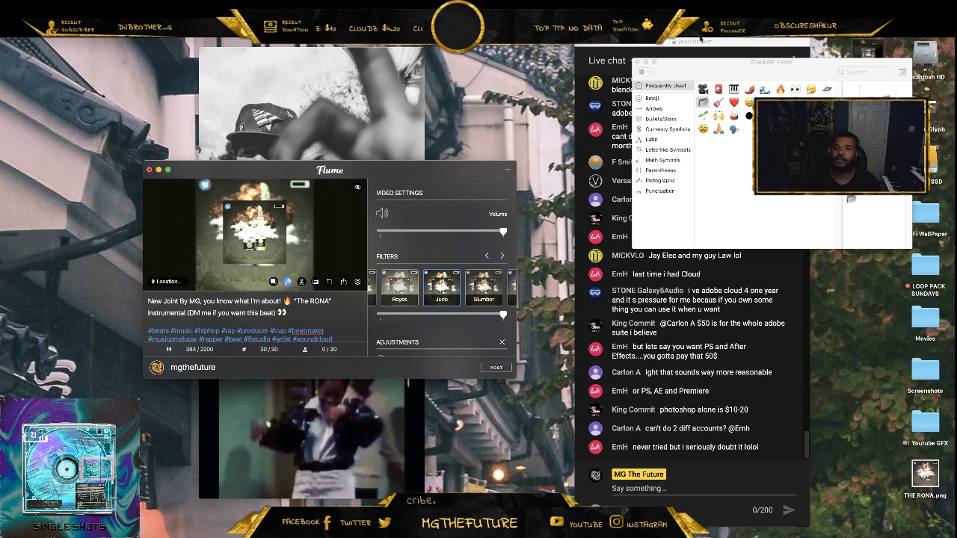
{"action": "left_click", "coordinate": [638, 62]}
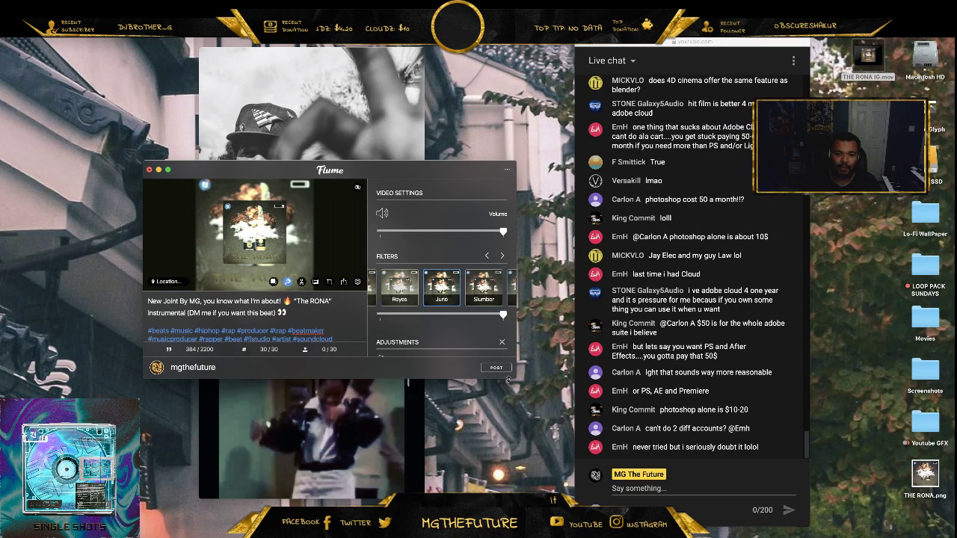
{"action": "left_click_drag", "start_coordinate": [512, 380], "coordinate": [513, 456]}
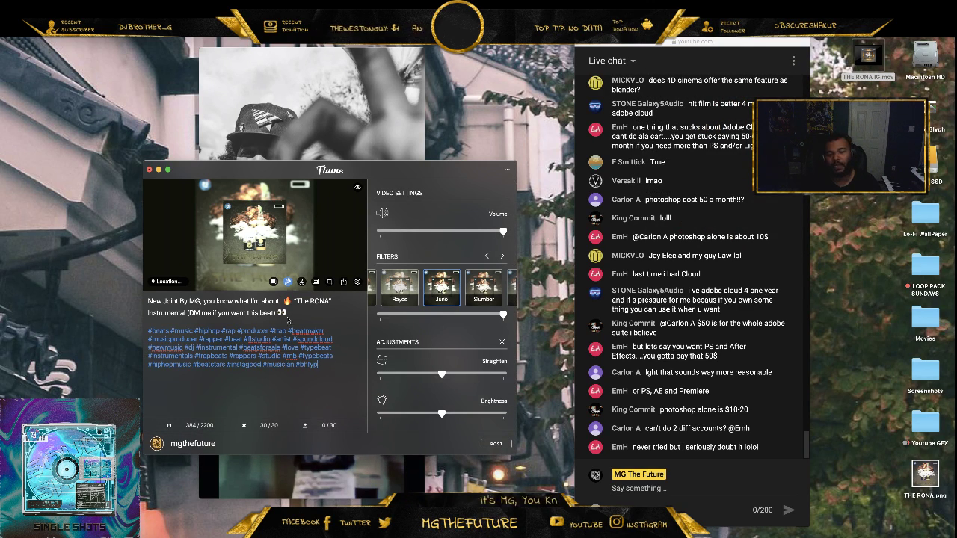
{"action": "left_click", "coordinate": [495, 445]}
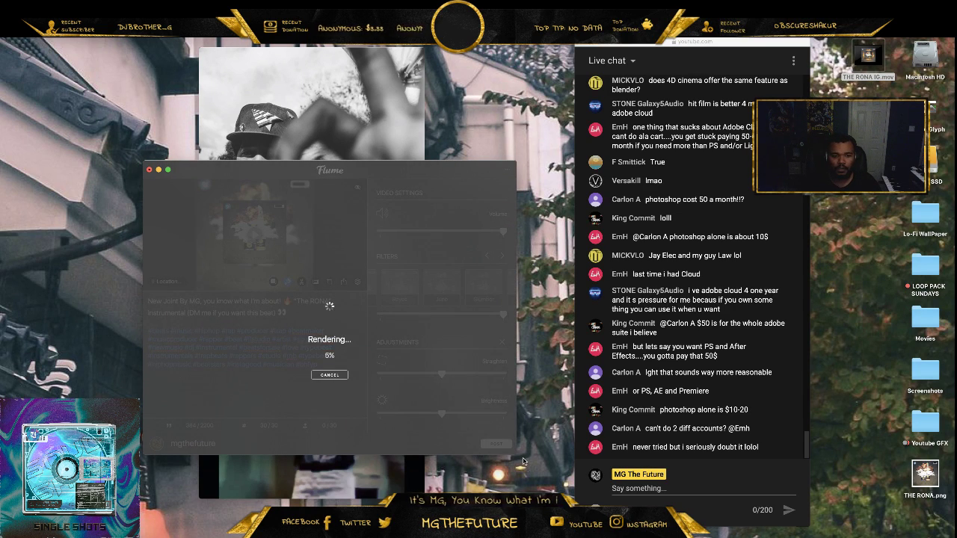
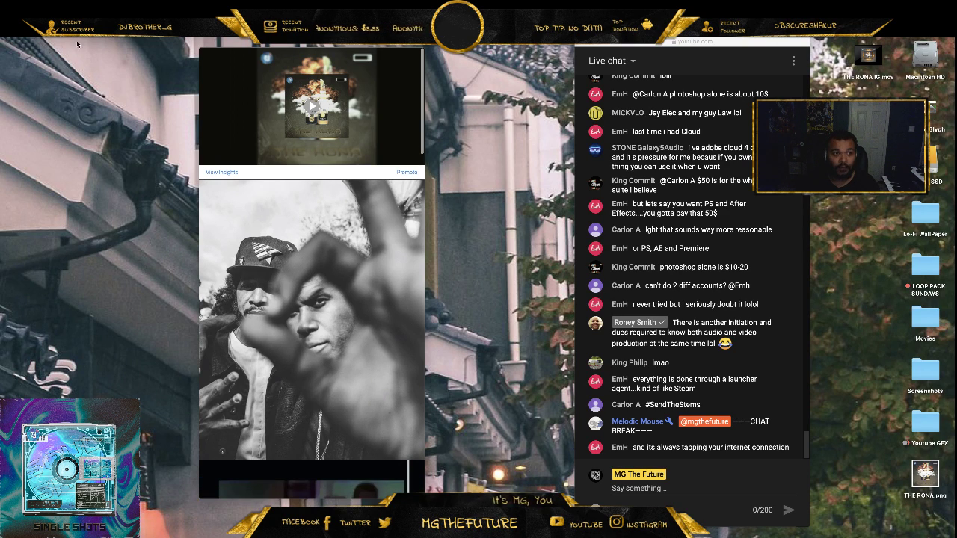
- Create a blank 1600 × 1600 px document and move the live chat window aside
{"action": "left_click", "coordinate": [79, 6]}
{"action": "left_click", "coordinate": [104, 43]}
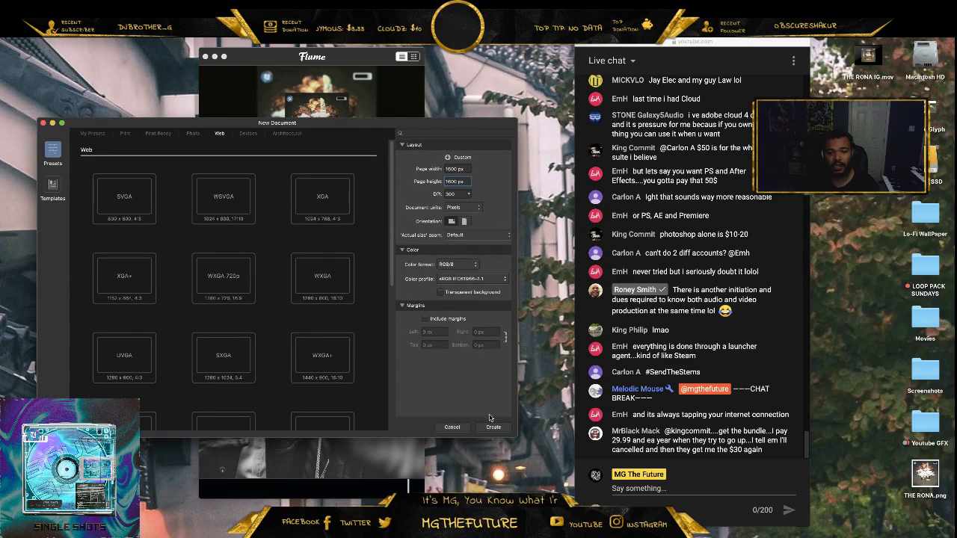
{"action": "left_click", "coordinate": [490, 427]}
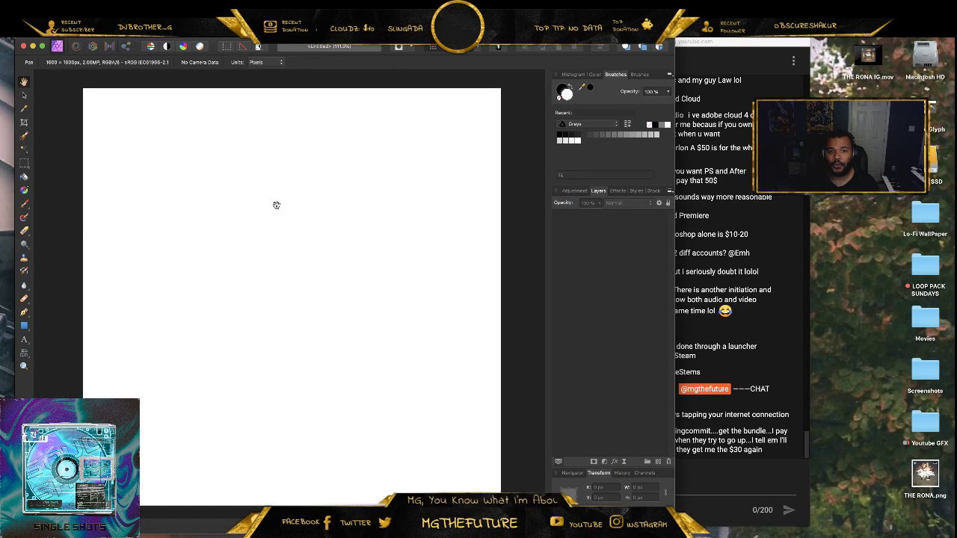
{"action": "left_click_drag", "start_coordinate": [742, 39], "coordinate": [806, 37]}
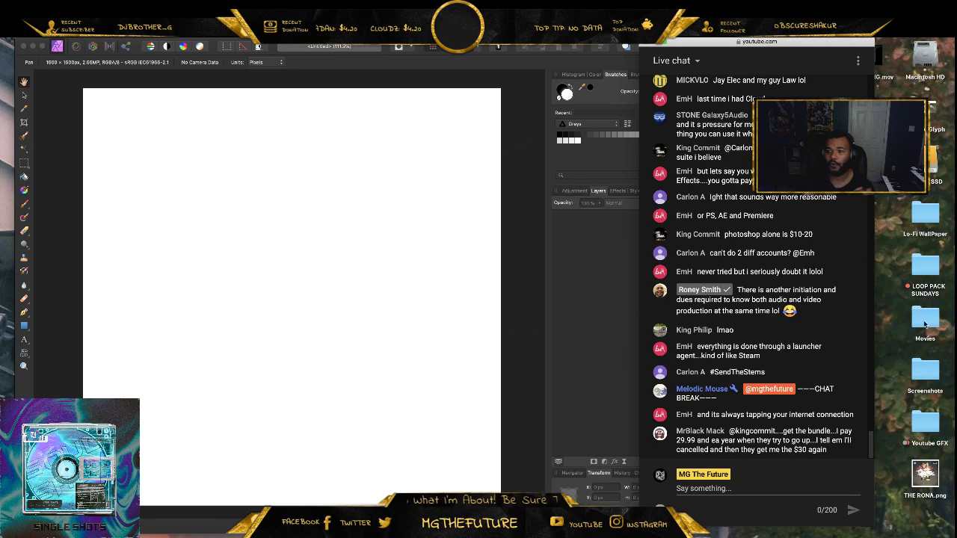
- In Youtube GFX > TEMPLATES, expand Design Syndrome - Black Bundle and select the chrome style pack PSD
{"action": "double_click", "coordinate": [927, 424]}
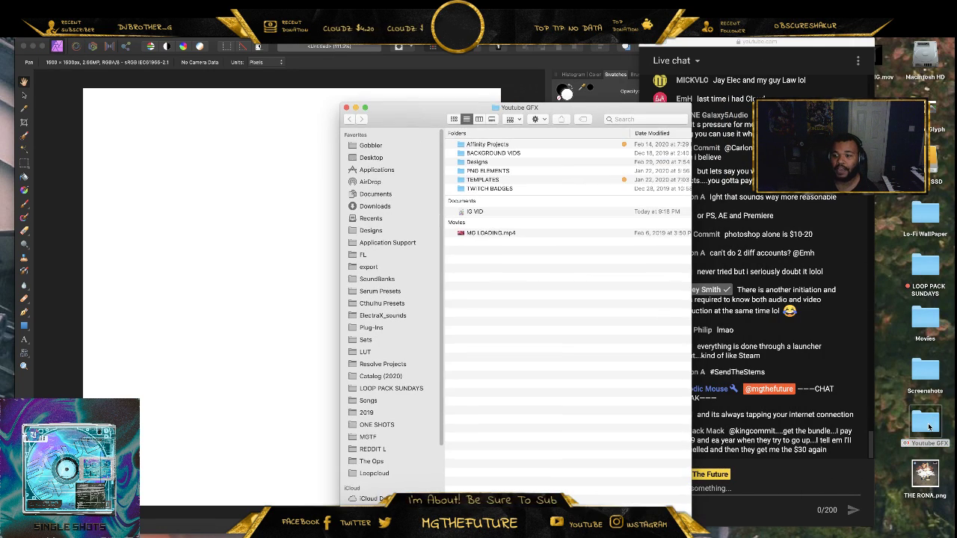
{"action": "double_click", "coordinate": [484, 179]}
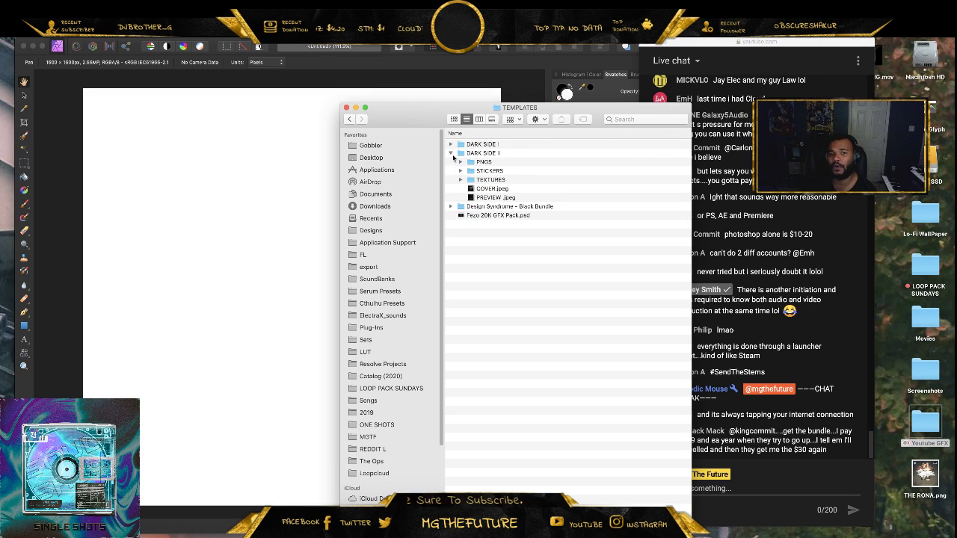
{"action": "left_click", "coordinate": [349, 120]}
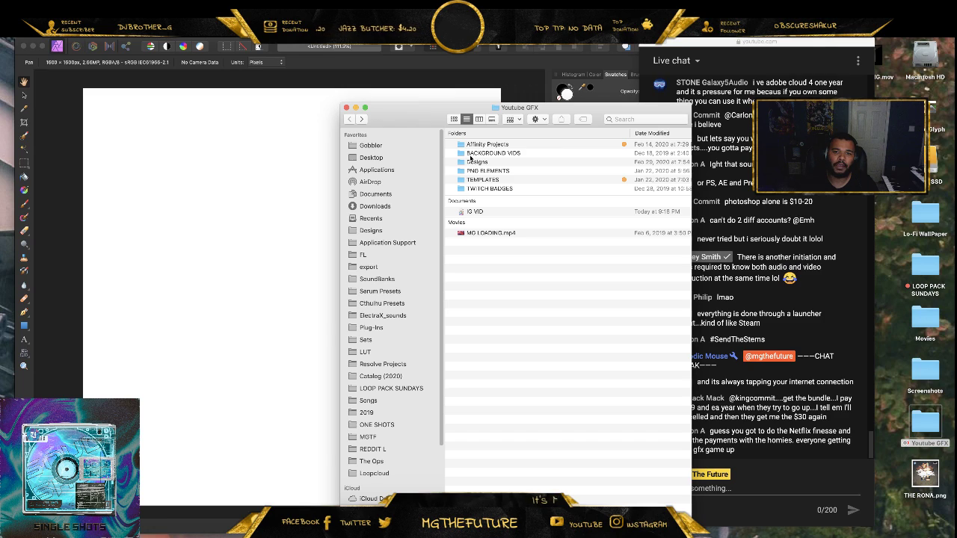
{"action": "double_click", "coordinate": [482, 181]}
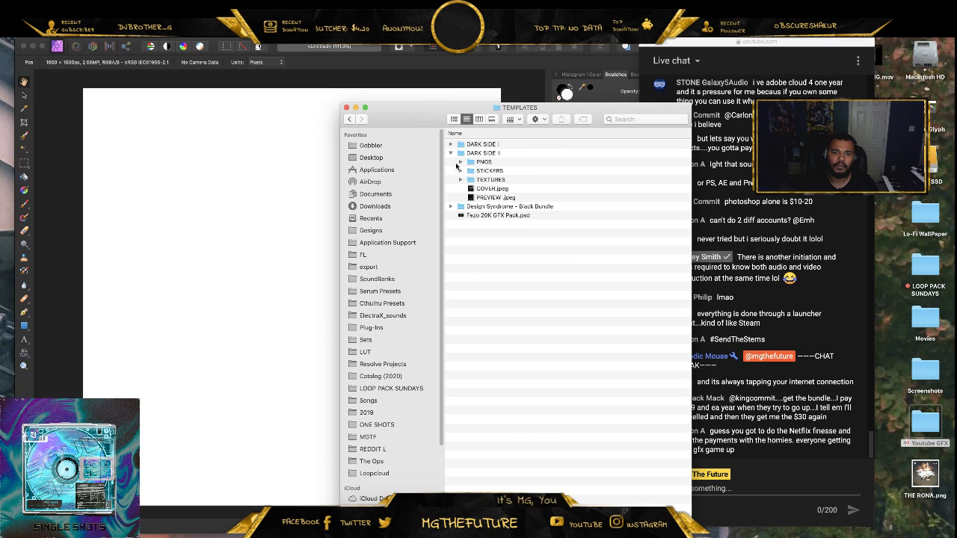
{"action": "left_click", "coordinate": [452, 156]}
{"action": "left_click", "coordinate": [451, 162]}
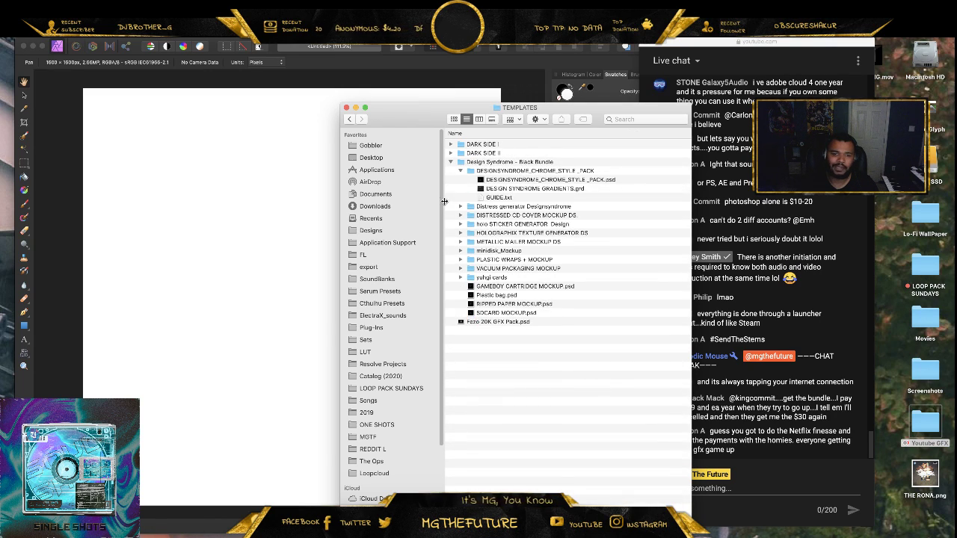
{"action": "left_click", "coordinate": [460, 269]}
{"action": "left_click", "coordinate": [460, 268]}
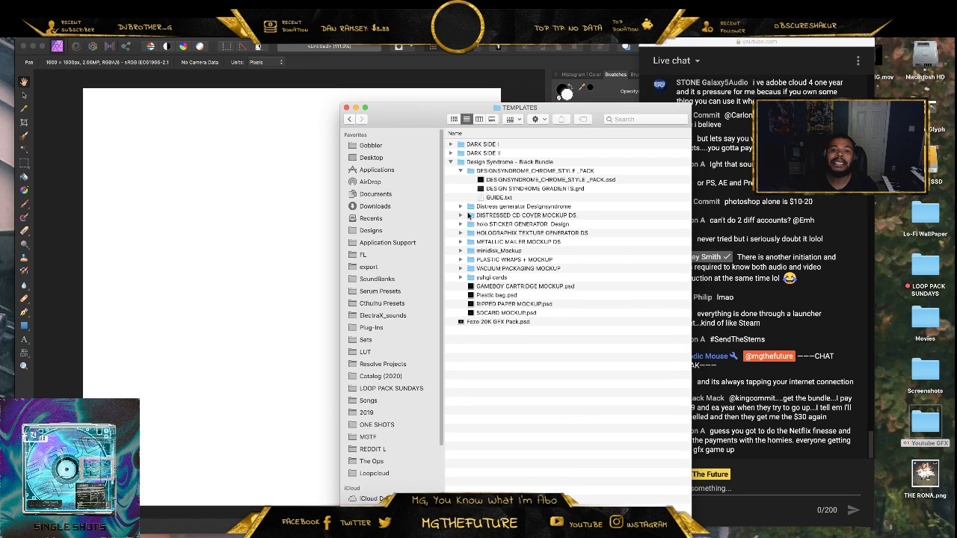
{"action": "left_click", "coordinate": [538, 182]}
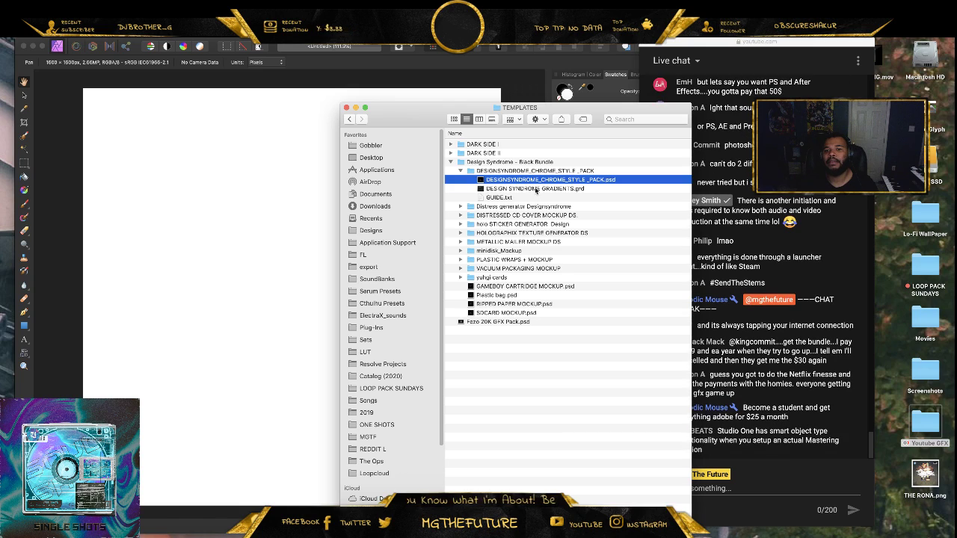
- Rearrange the windows and drag DESIGNSYNDROME_CHROME_STYLE_PACK.psd onto the blank canvas
{"action": "left_click", "coordinate": [263, 321]}
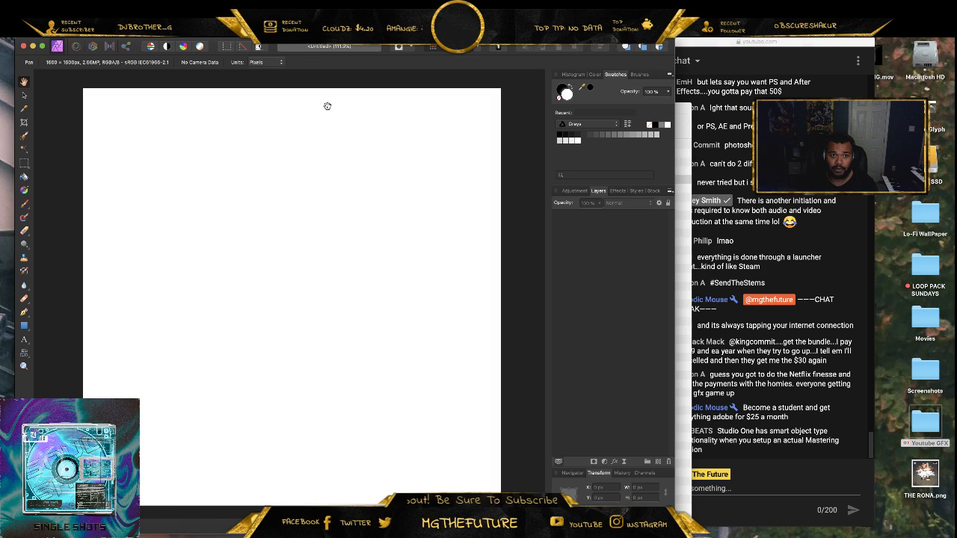
{"action": "left_click", "coordinate": [731, 48]}
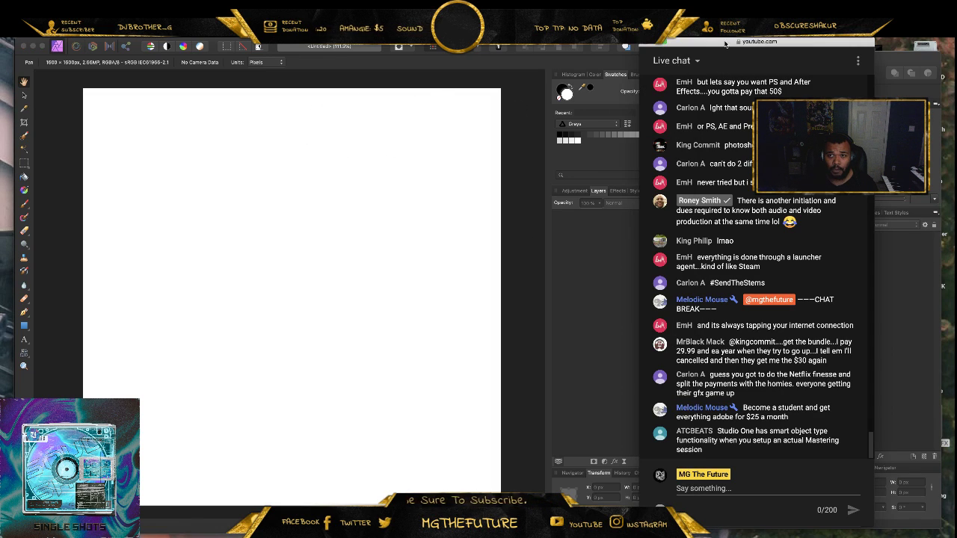
{"action": "left_click_drag", "start_coordinate": [641, 159], "coordinate": [712, 159]}
{"action": "left_click", "coordinate": [688, 161]}
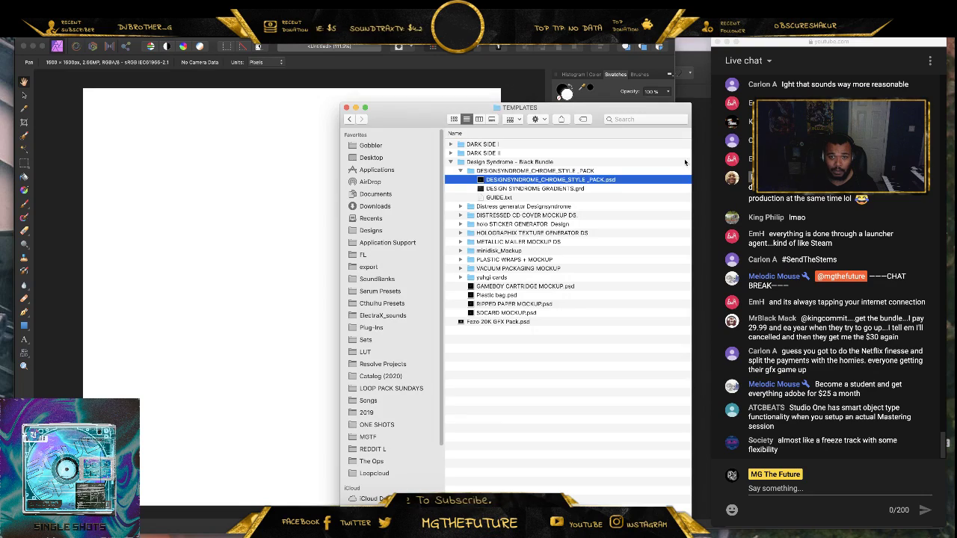
{"action": "left_click_drag", "start_coordinate": [543, 186], "coordinate": [390, 172]}
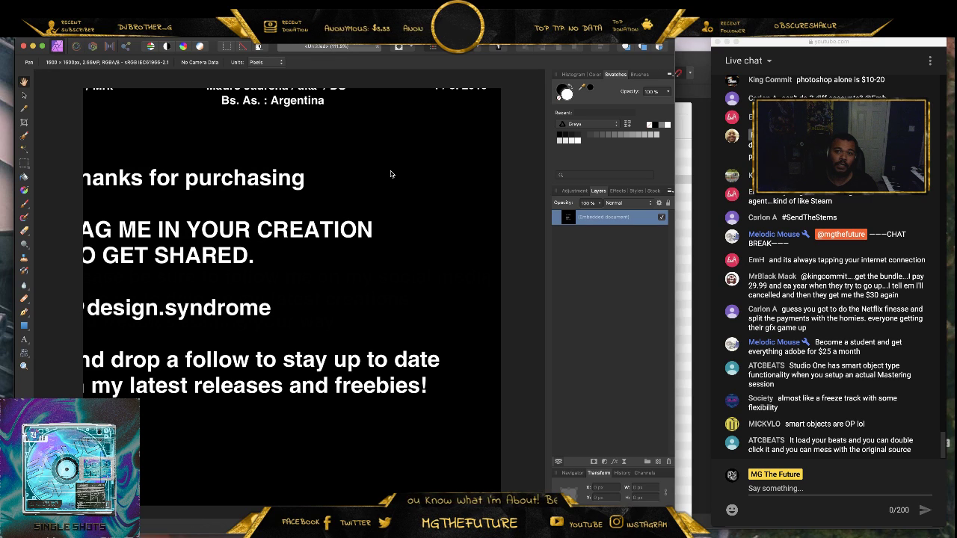
- Toggle the embedded PSD layer's visibility, then open the embedded document to edit its layers
{"action": "left_click", "coordinate": [661, 217]}
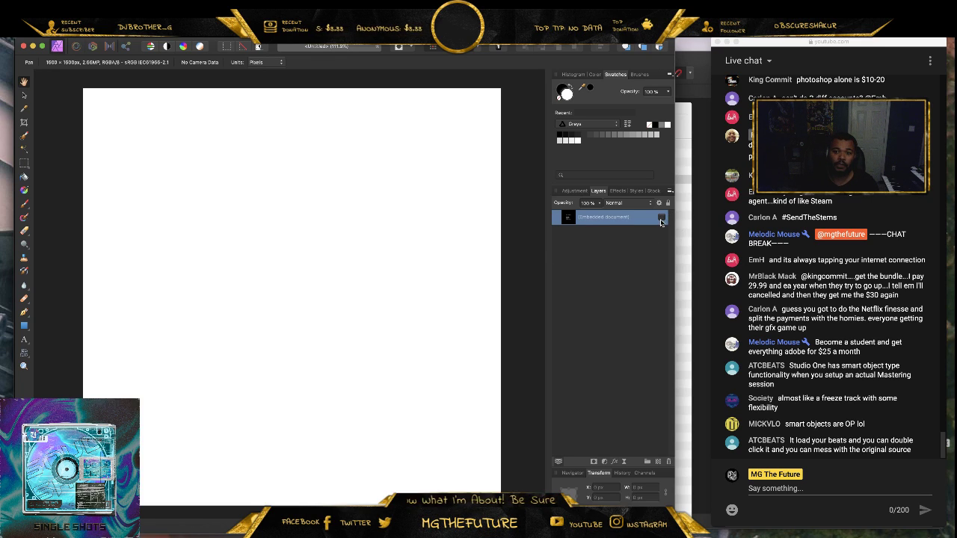
{"action": "left_click", "coordinate": [661, 217]}
{"action": "scroll", "coordinate": [287, 280], "scroll_direction": "up", "scroll_amount": 2}
{"action": "scroll", "coordinate": [292, 271], "scroll_direction": "down", "scroll_amount": 2}
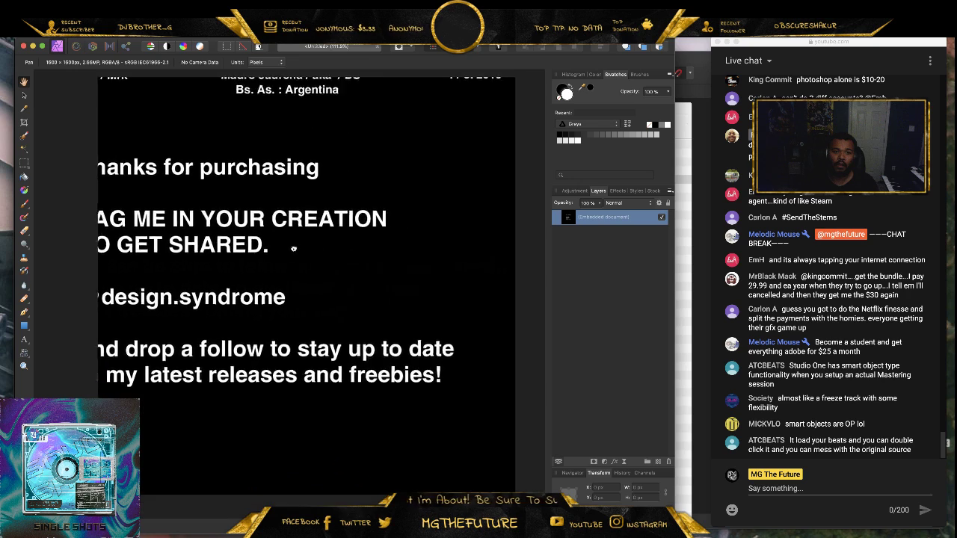
{"action": "double_click", "coordinate": [588, 218]}
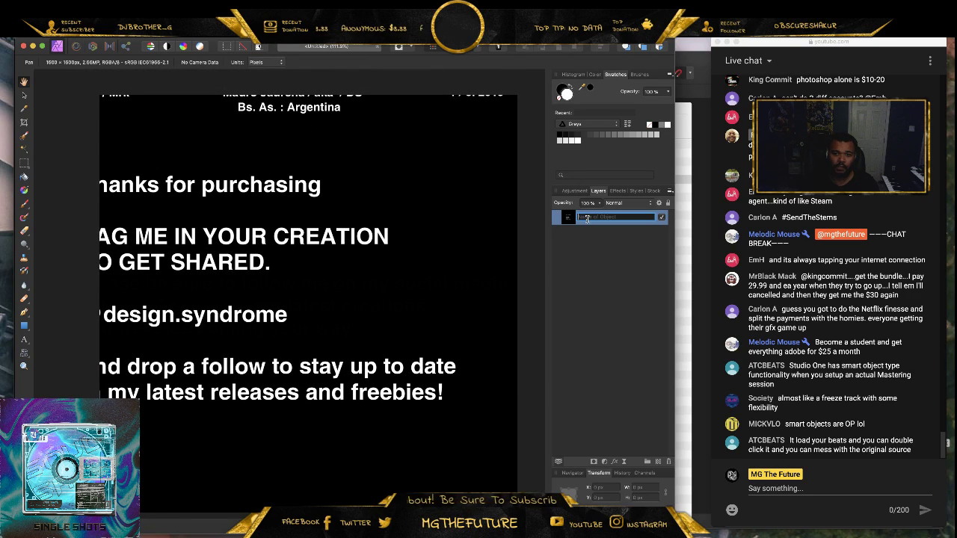
{"action": "left_click", "coordinate": [598, 232]}
{"action": "double_click", "coordinate": [566, 218]}
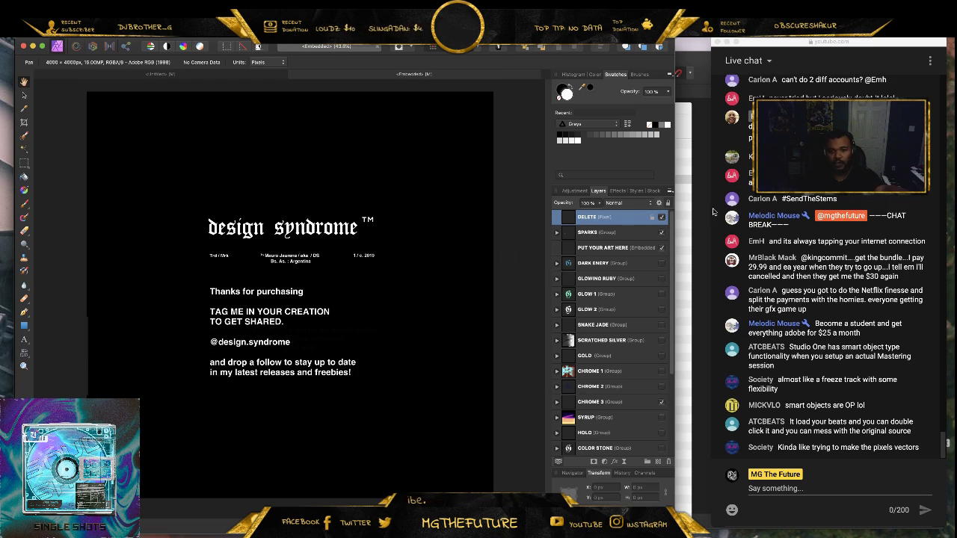
- Hide the DELETE overlay and expand GLOW 2 and its TEXT group to inspect the layers
{"action": "left_click", "coordinate": [662, 218]}
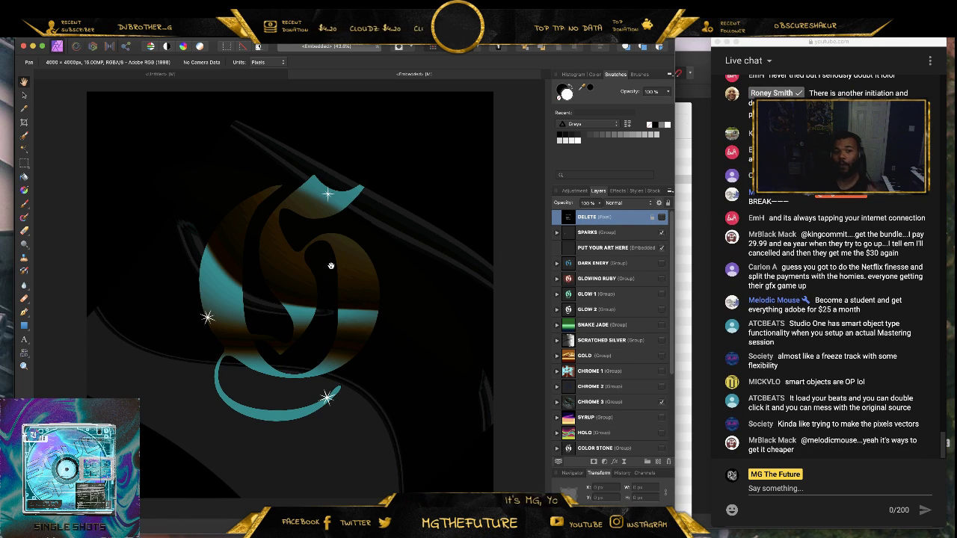
{"action": "left_click", "coordinate": [596, 279]}
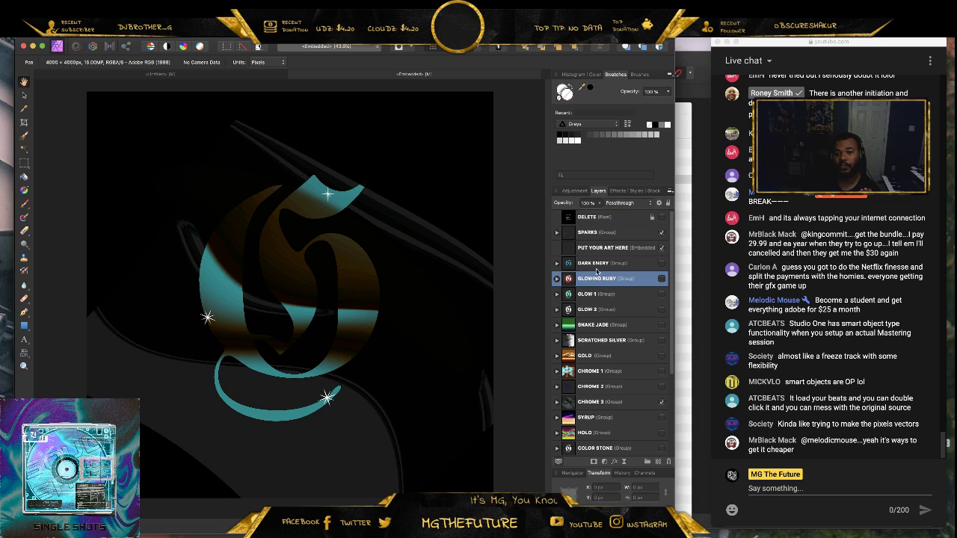
{"action": "left_click", "coordinate": [592, 298]}
{"action": "left_click", "coordinate": [586, 313]}
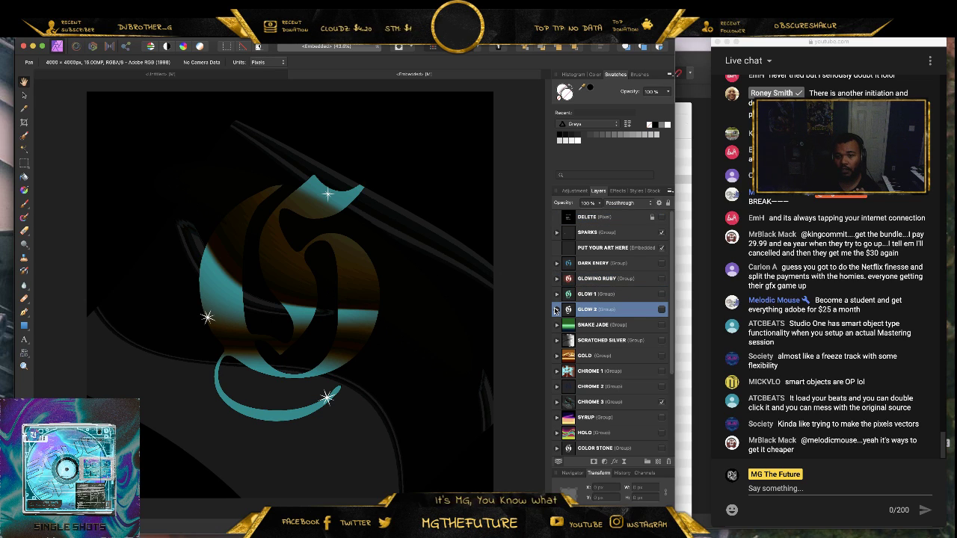
{"action": "left_click", "coordinate": [555, 309]}
{"action": "left_click", "coordinate": [563, 325]}
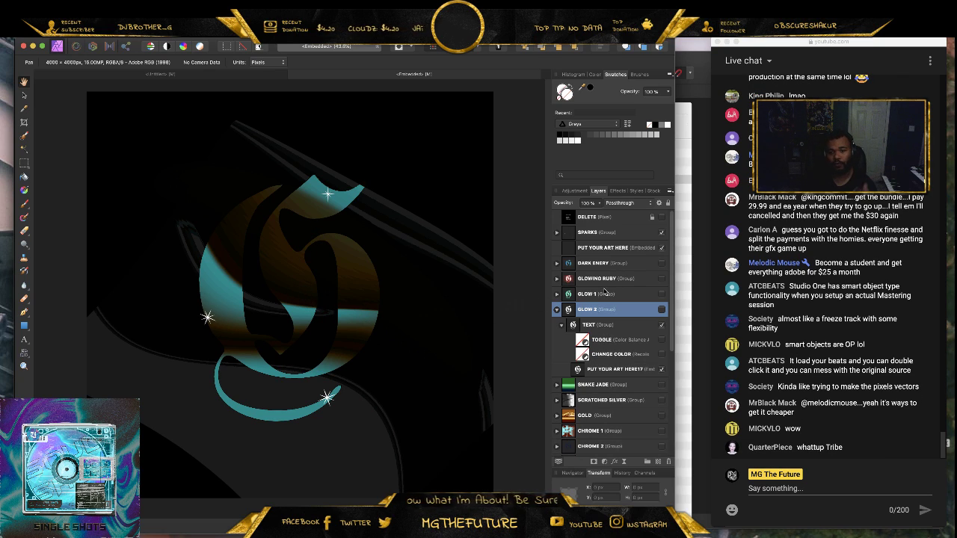
- Toggle GLOWING RUBY, SNAKE JADE, GOLD and CHROME 1 visibility, leaving the Snake Jade look showing
{"action": "left_click", "coordinate": [628, 279]}
{"action": "left_click", "coordinate": [662, 279]}
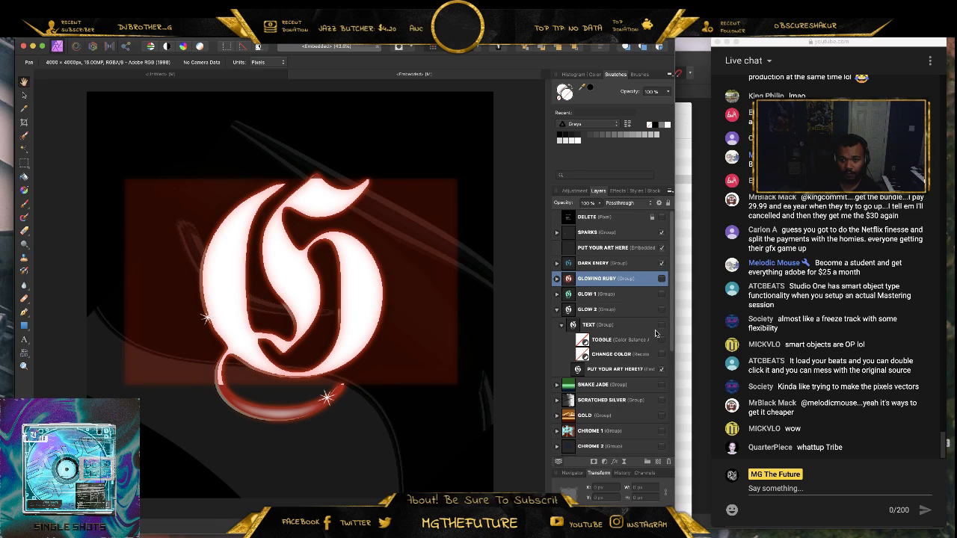
{"action": "left_click", "coordinate": [662, 369]}
{"action": "left_click", "coordinate": [662, 385]}
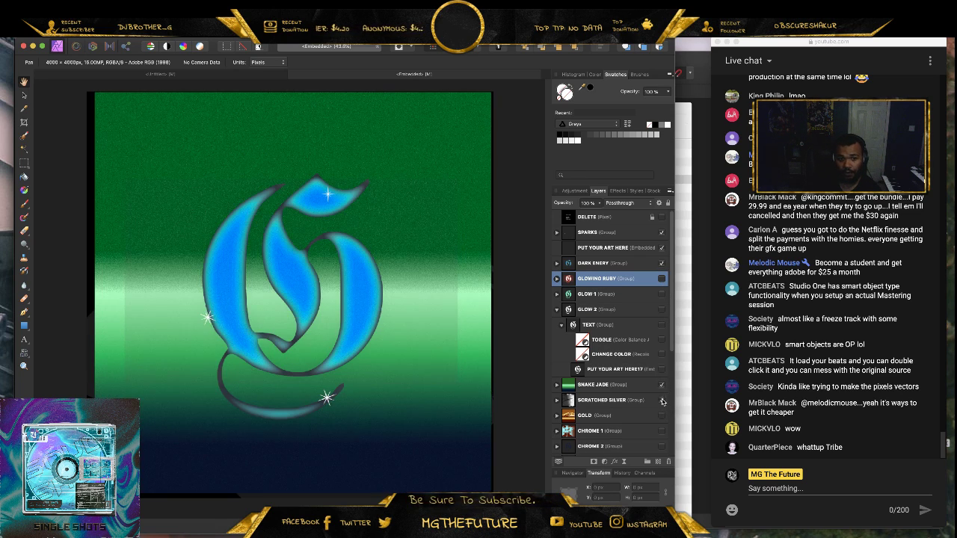
{"action": "left_click", "coordinate": [662, 421]}
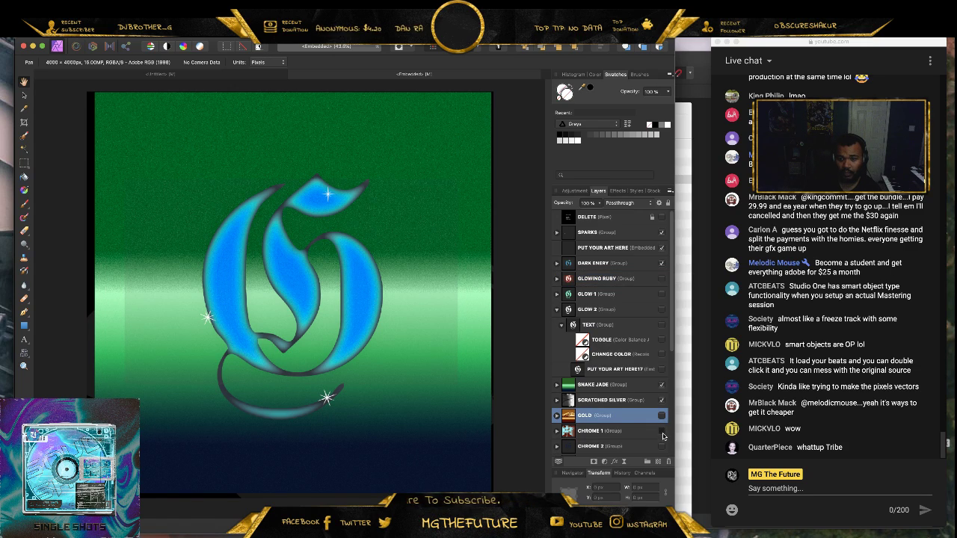
{"action": "left_click", "coordinate": [662, 432]}
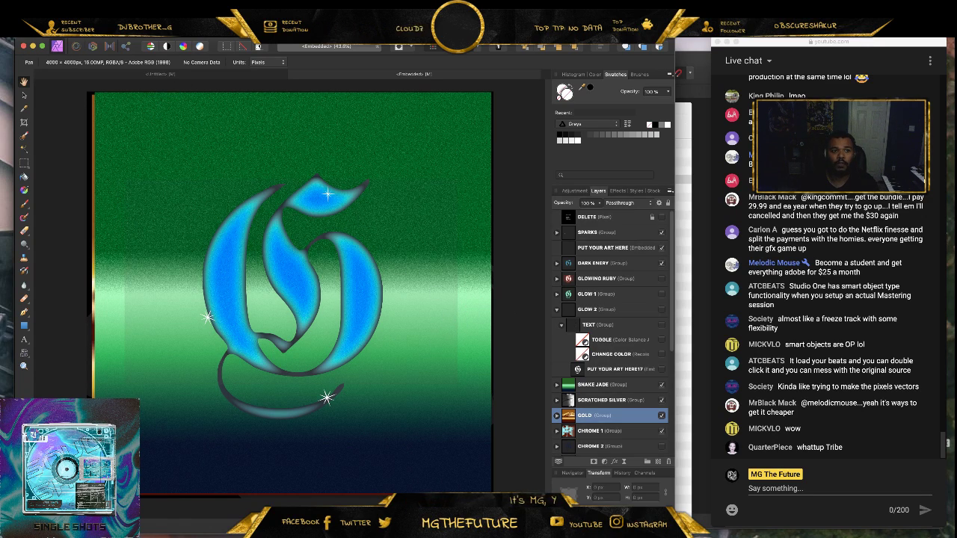
{"action": "left_click", "coordinate": [191, 29]}
{"action": "mouse_move", "coordinate": [351, 33]}
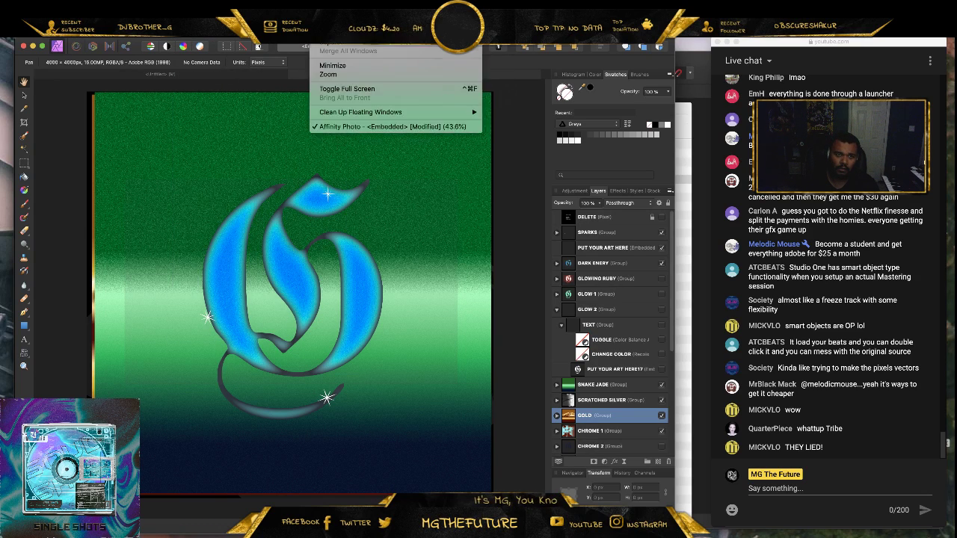
- Turn off 'Import PSD smart objects where possible' in General preferences, then close the embedded document
{"action": "mouse_move", "coordinate": [45, 30]}
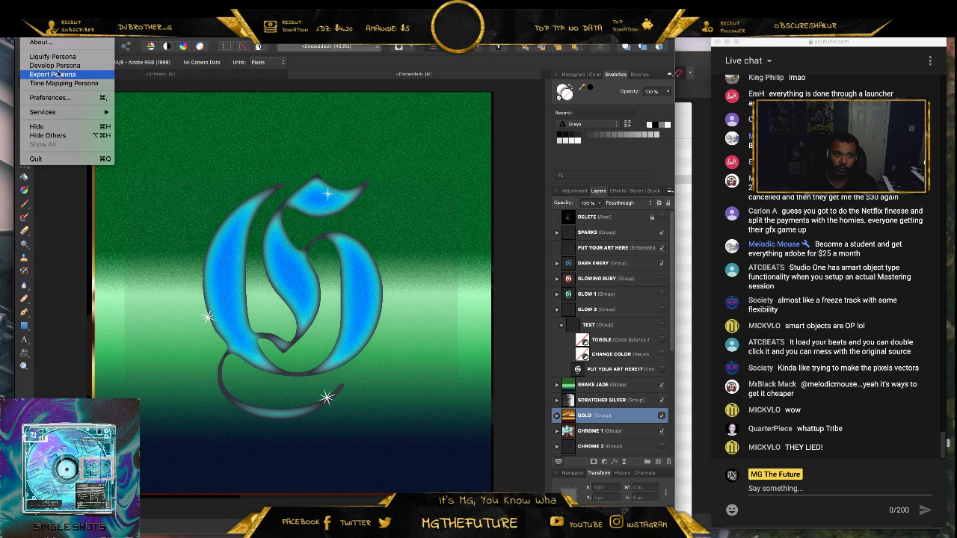
{"action": "left_click", "coordinate": [49, 97]}
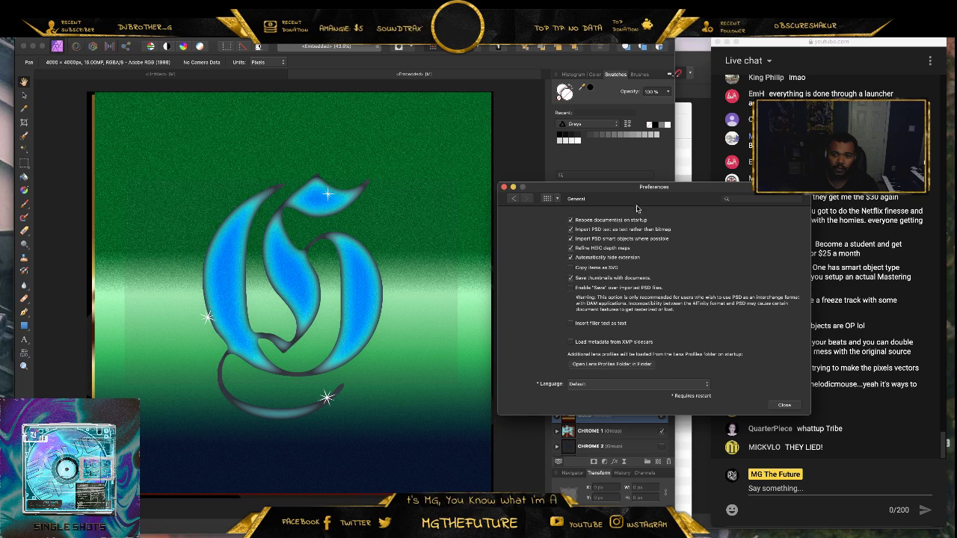
{"action": "left_click_drag", "start_coordinate": [637, 187], "coordinate": [245, 172]}
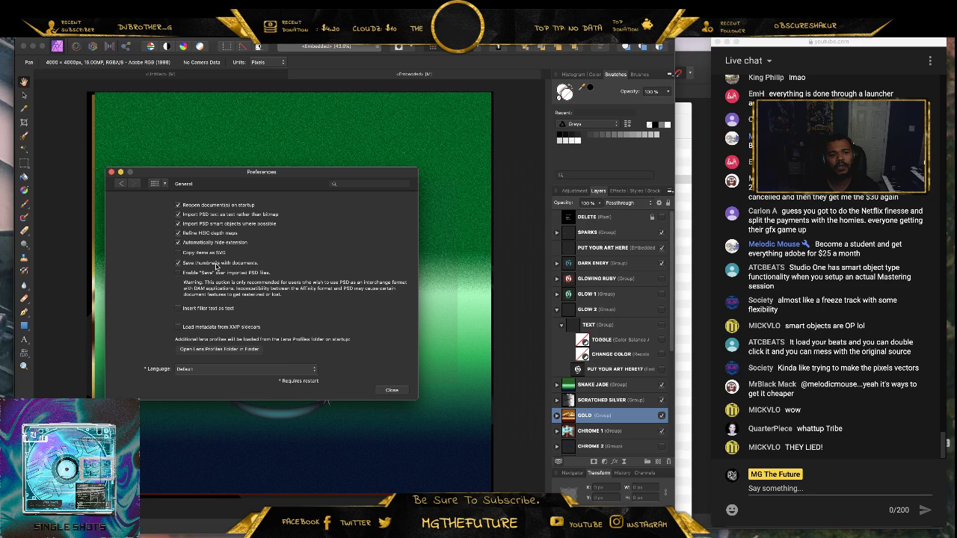
{"action": "left_click", "coordinate": [166, 187]}
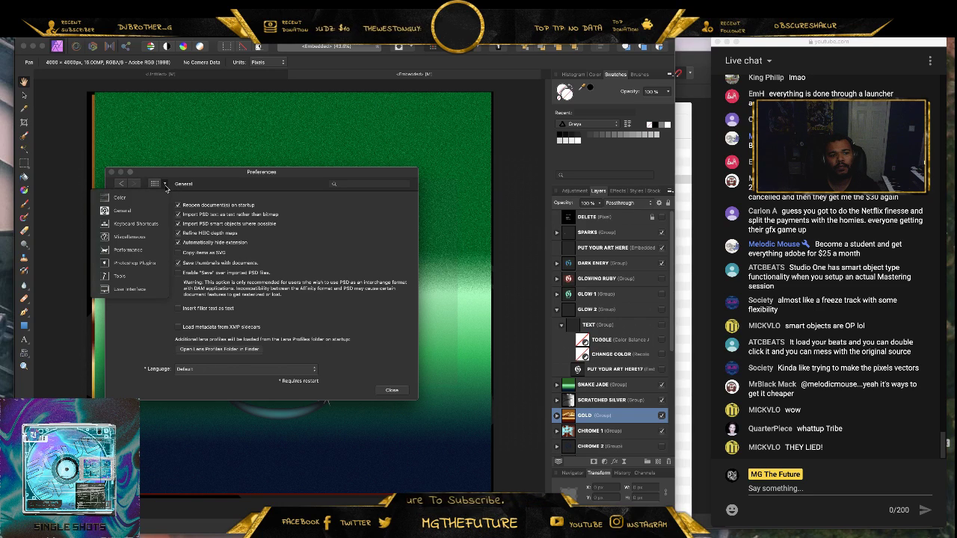
{"action": "left_click", "coordinate": [130, 237]}
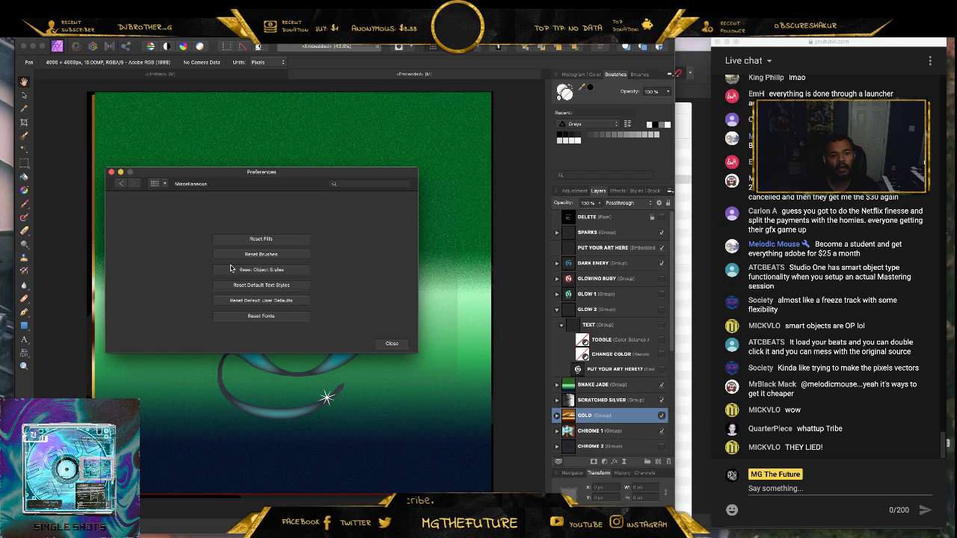
{"action": "left_click", "coordinate": [165, 184]}
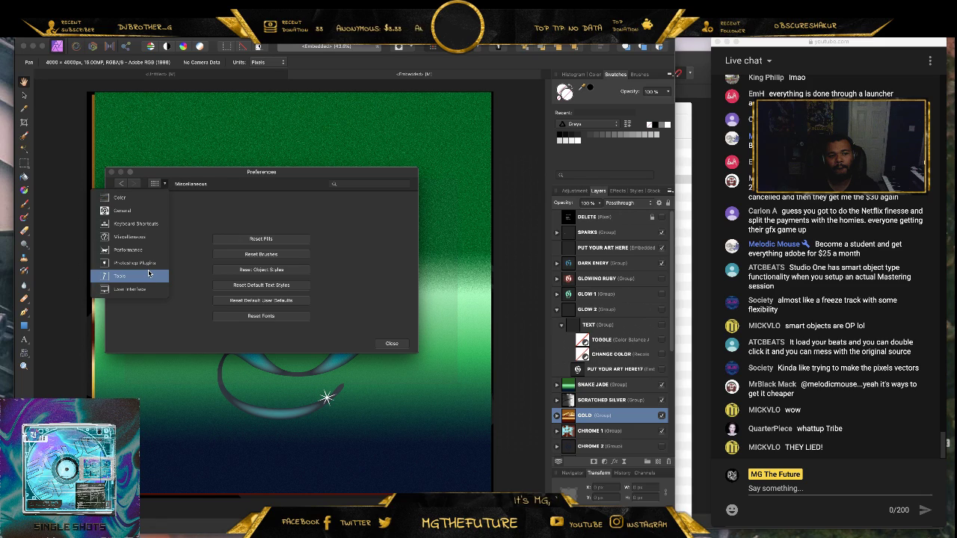
{"action": "left_click", "coordinate": [143, 214]}
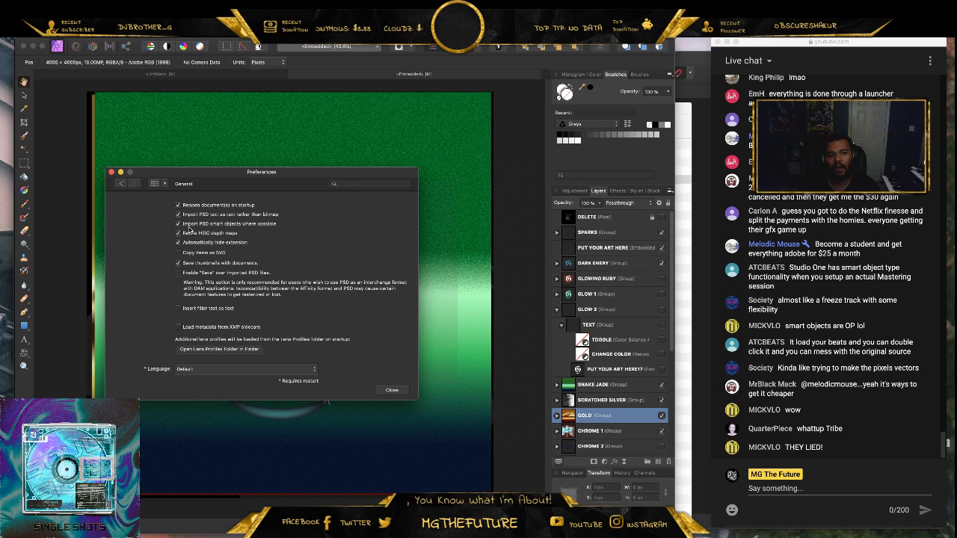
{"action": "left_click", "coordinate": [224, 225]}
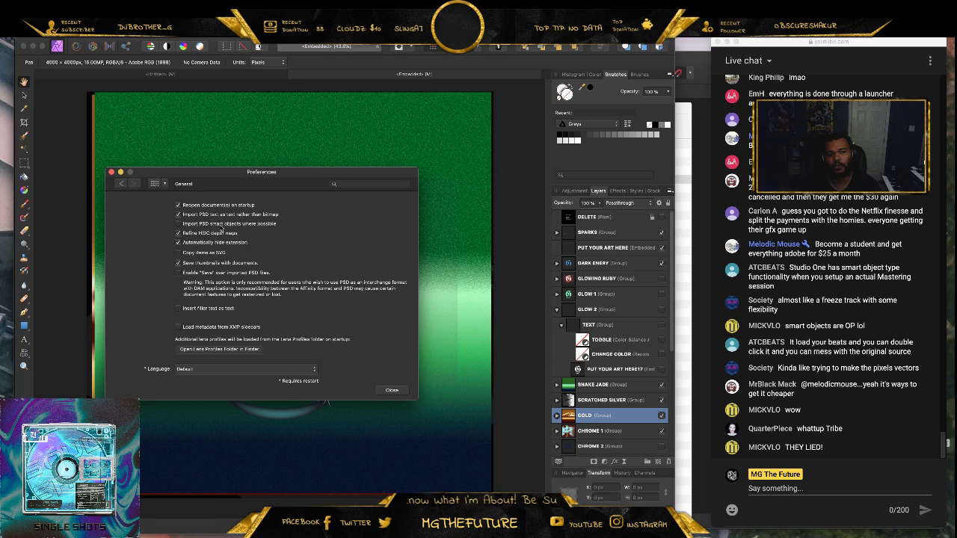
{"action": "left_click", "coordinate": [396, 390]}
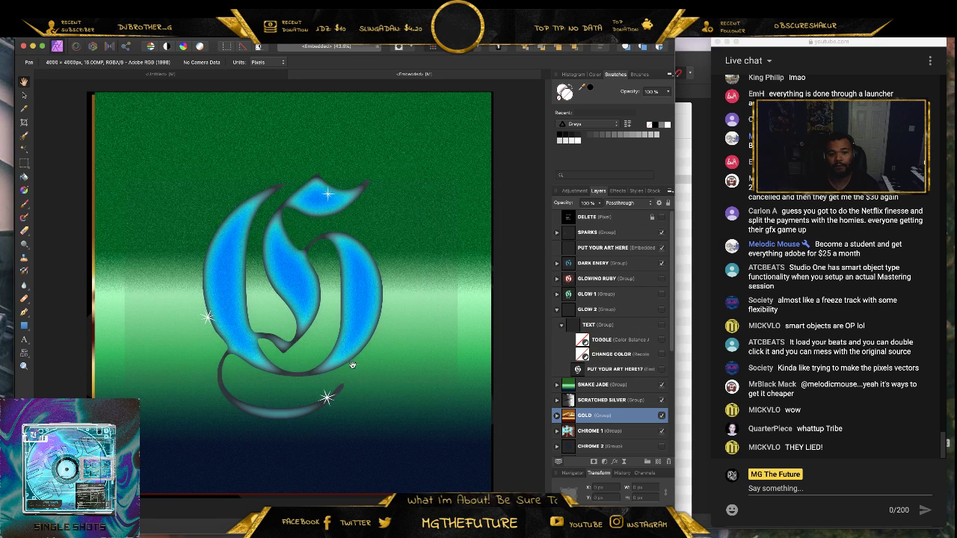
{"action": "left_click", "coordinate": [291, 76]}
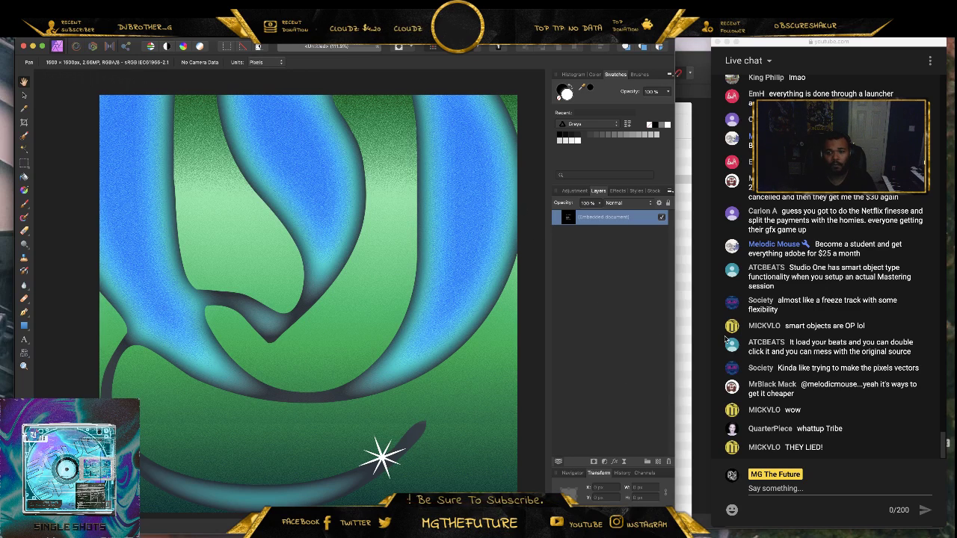
- In Affinity Designer, hide the DELETE overlay so the G shows Chrome 3, and arrange the windows
{"action": "key", "text": "super+Tab"}
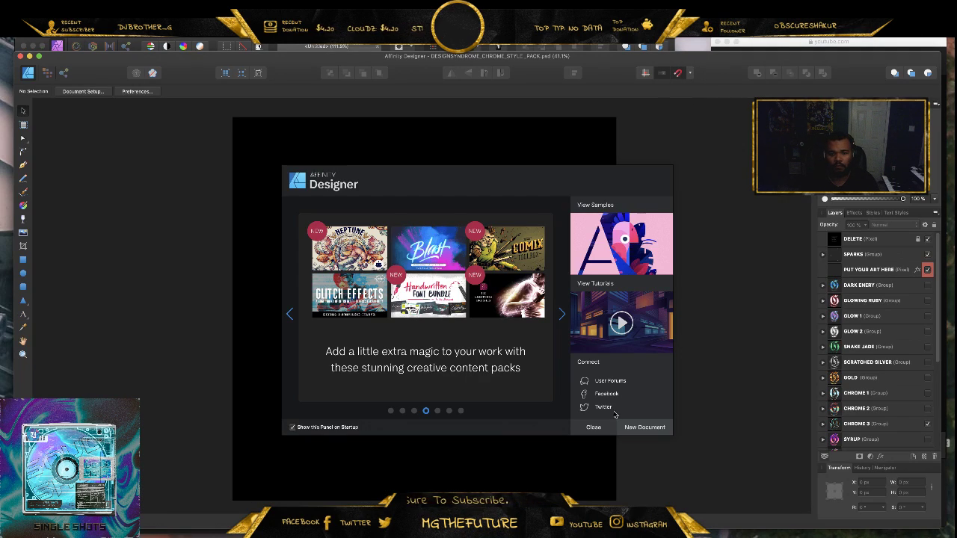
{"action": "left_click", "coordinate": [594, 428]}
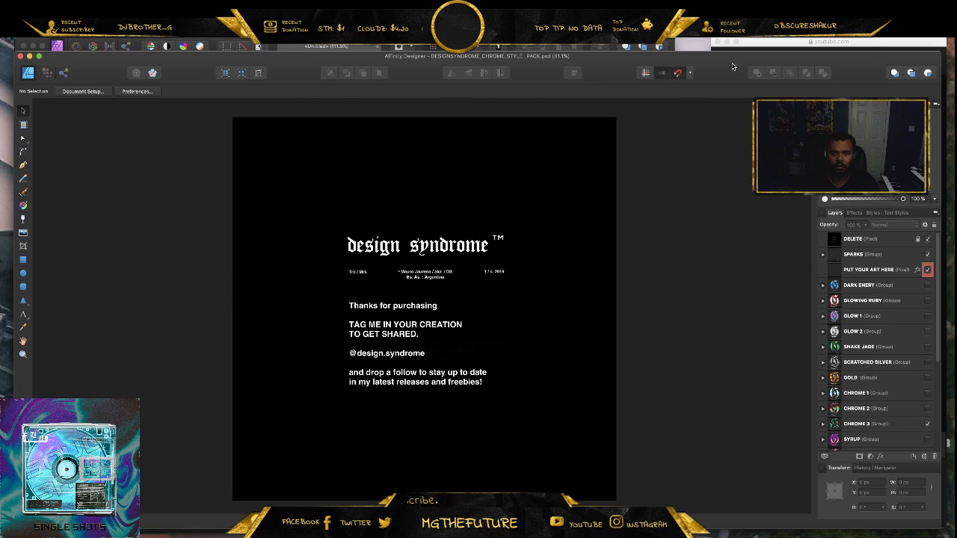
{"action": "left_click_drag", "start_coordinate": [732, 66], "coordinate": [517, 45]}
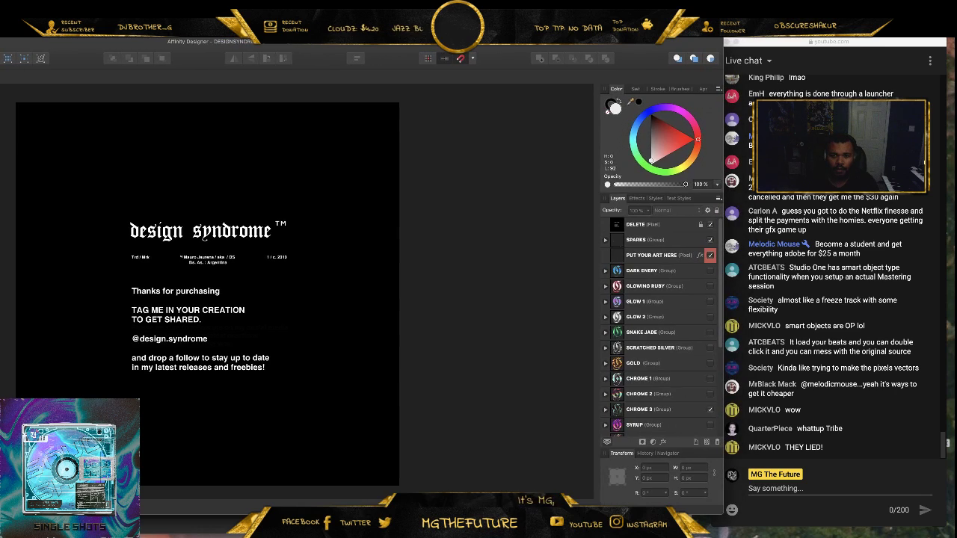
{"action": "left_click", "coordinate": [711, 226]}
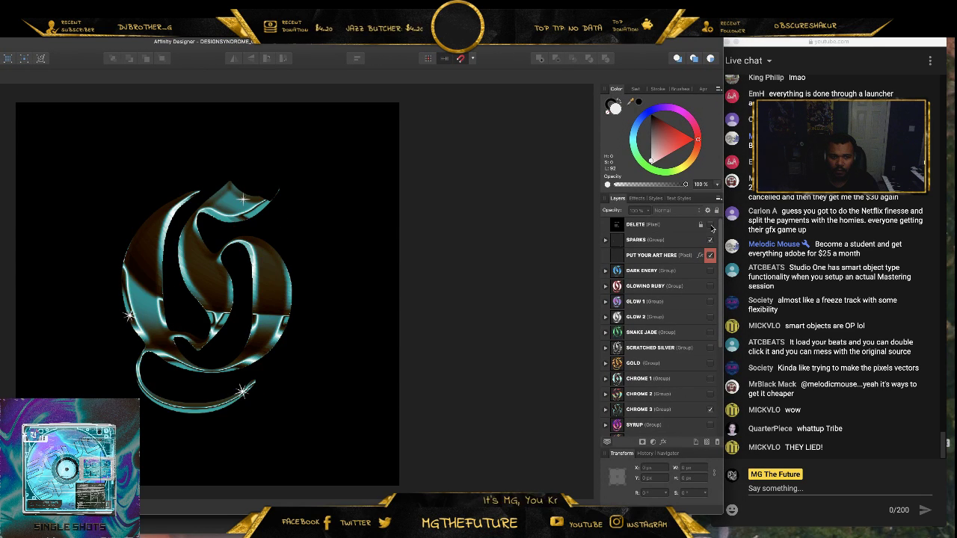
{"action": "left_click", "coordinate": [748, 224]}
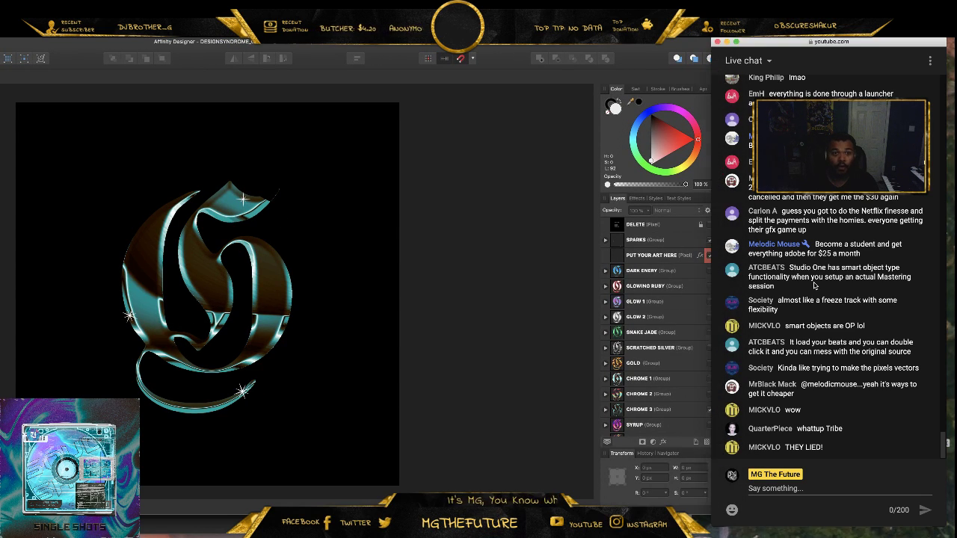
{"action": "left_click_drag", "start_coordinate": [837, 47], "coordinate": [897, 43]}
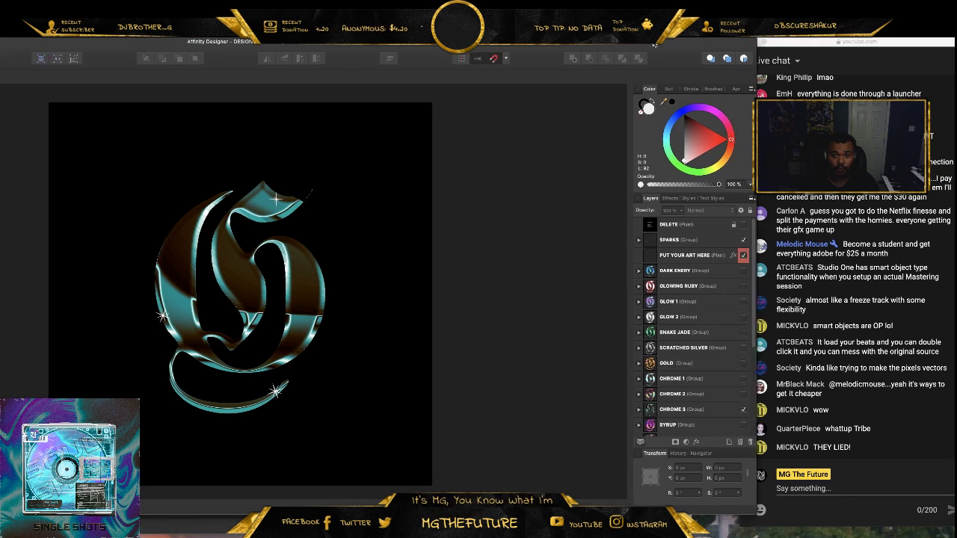
{"action": "left_click_drag", "start_coordinate": [764, 513], "coordinate": [703, 510]}
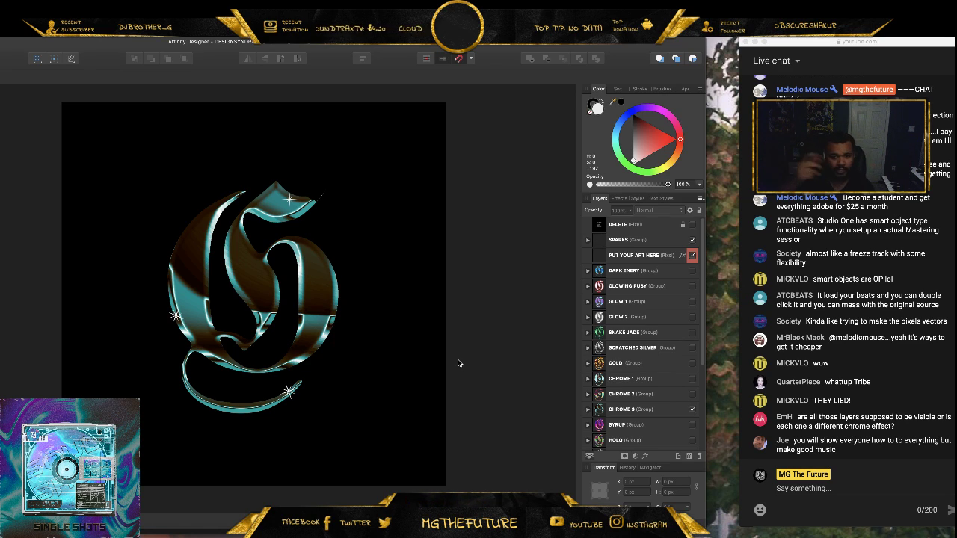
- Switch the letter's style from Chrome 3 to Snake Jade, then to Glow 2
{"action": "left_click", "coordinate": [693, 410]}
{"action": "left_click", "coordinate": [691, 333]}
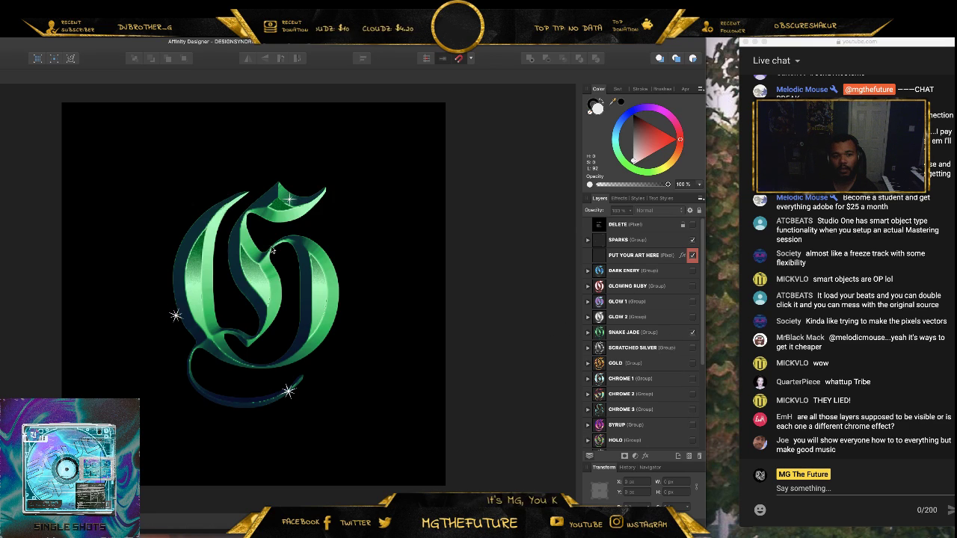
{"action": "left_click", "coordinate": [691, 332]}
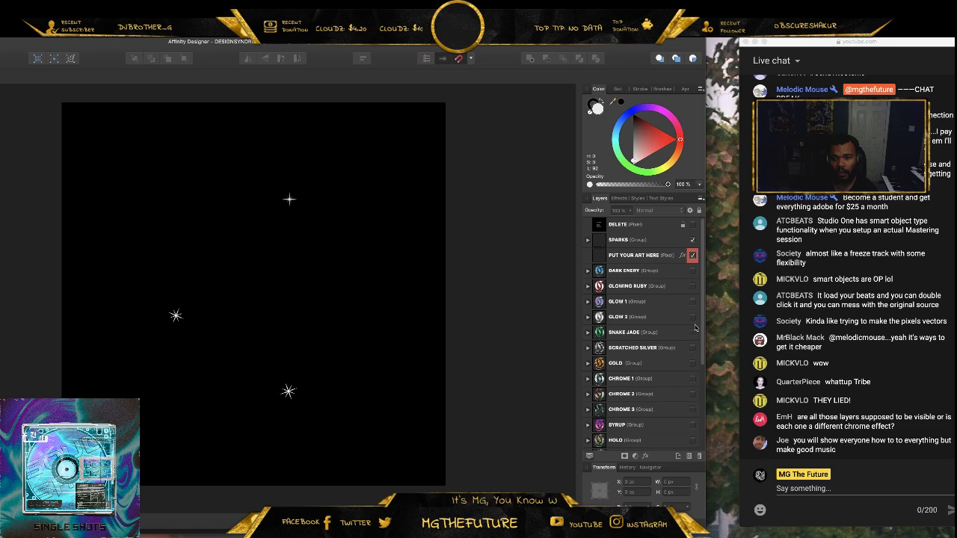
{"action": "left_click", "coordinate": [692, 317]}
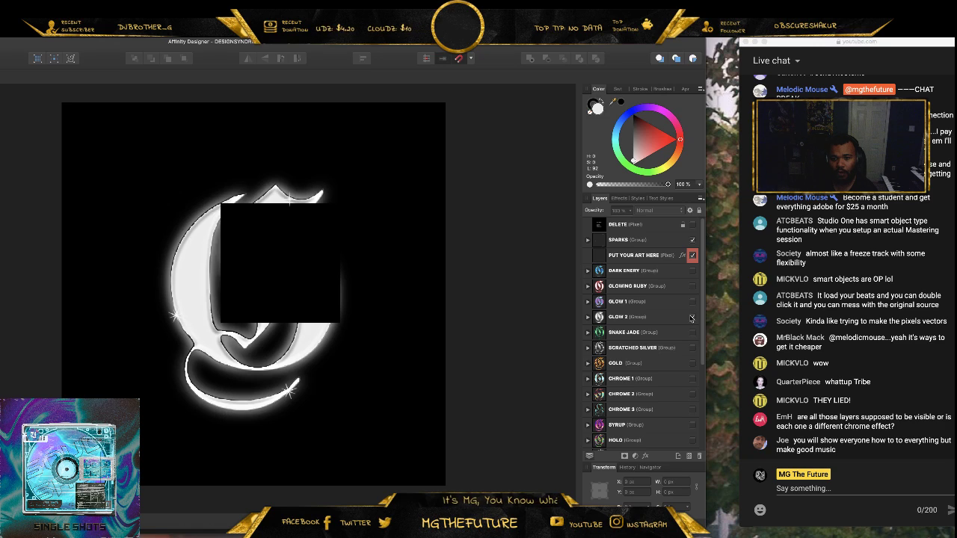
- Inspect the letter artwork inside Glow 2's TEXT group, then switch the style to GOLD
{"action": "left_click", "coordinate": [588, 316]}
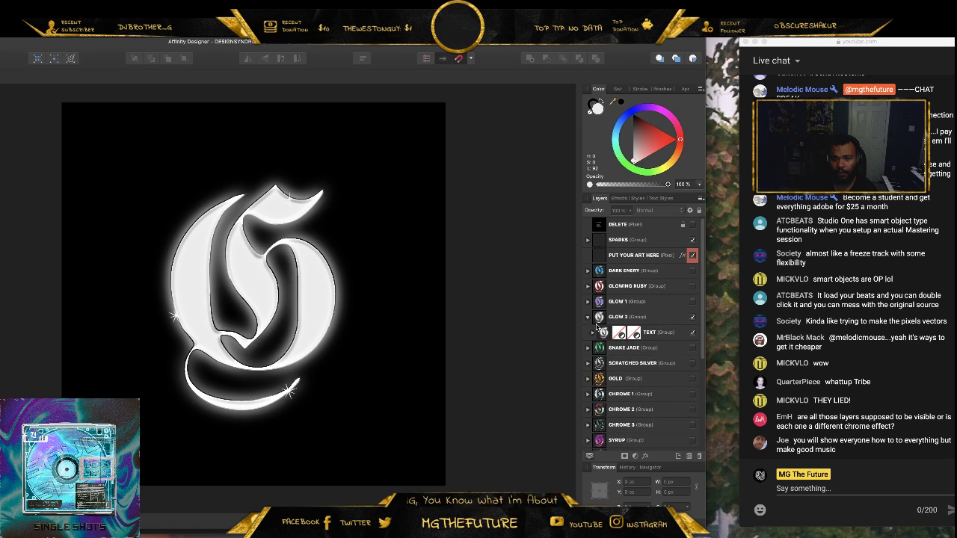
{"action": "left_click", "coordinate": [592, 333]}
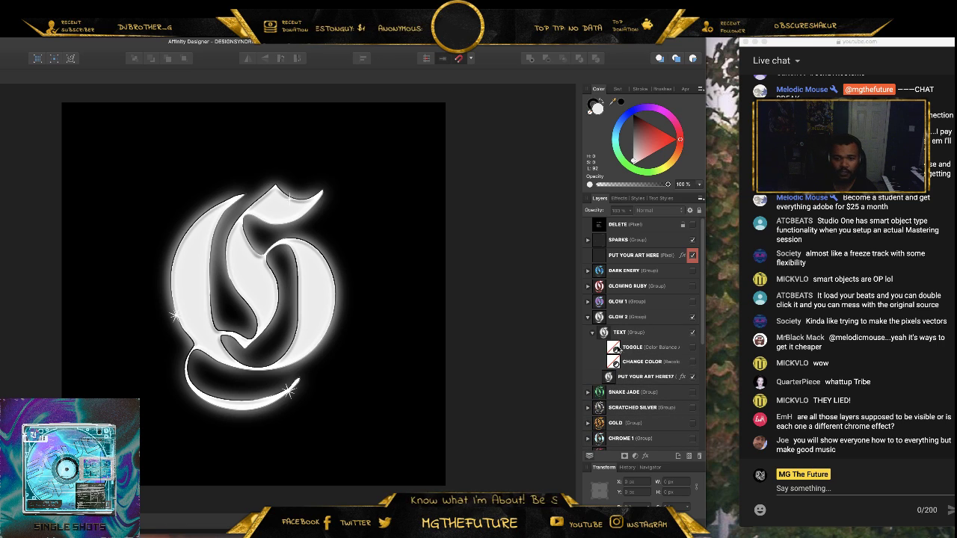
{"action": "left_click", "coordinate": [611, 377]}
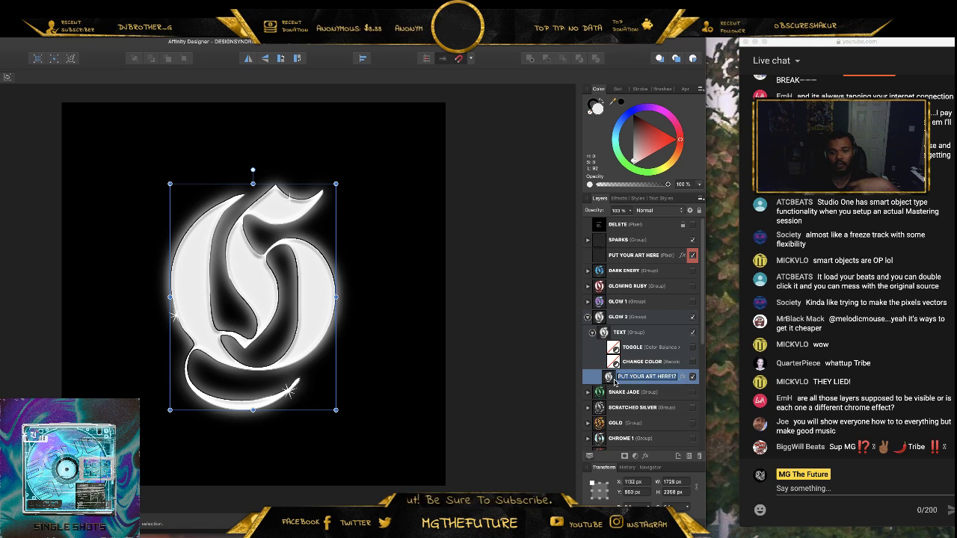
{"action": "scroll", "coordinate": [369, 283], "scroll_direction": "up", "scroll_amount": 1}
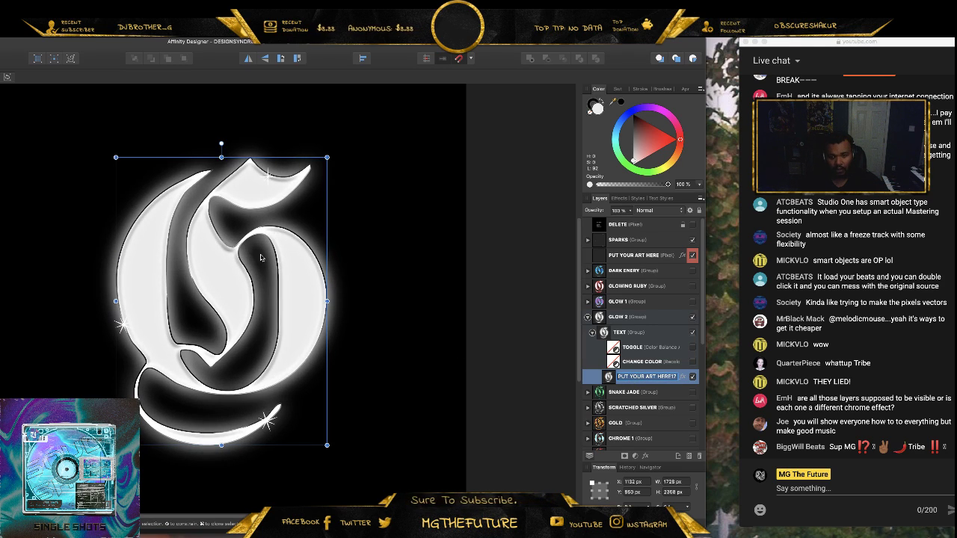
{"action": "left_click", "coordinate": [539, 359]}
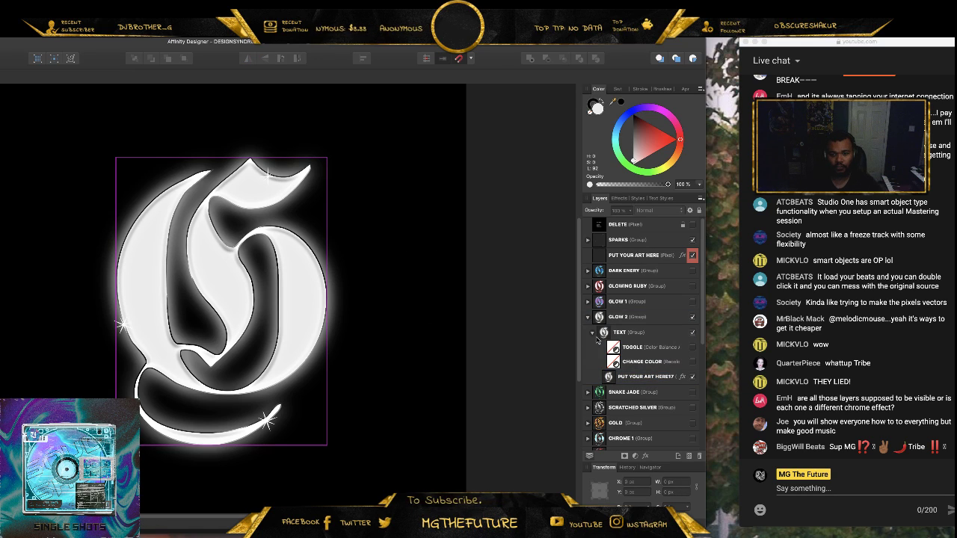
{"action": "left_click", "coordinate": [588, 317]}
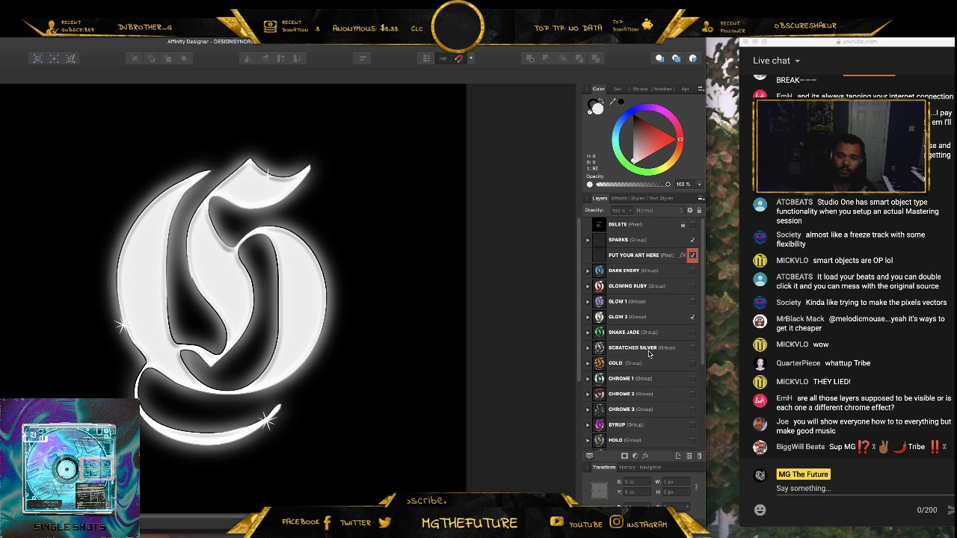
{"action": "left_click", "coordinate": [587, 363]}
{"action": "left_click", "coordinate": [693, 317]}
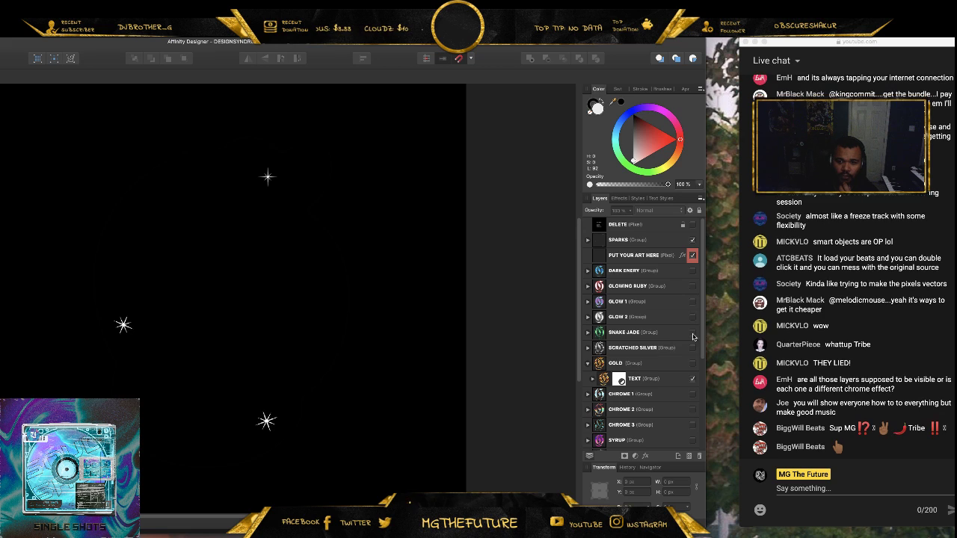
{"action": "left_click", "coordinate": [692, 362]}
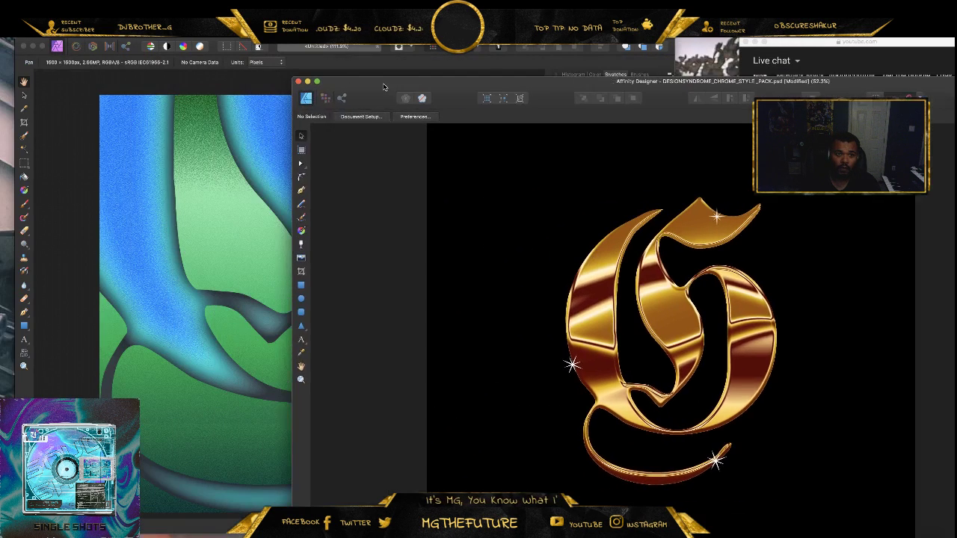
- Close the chrome template in Affinity Designer without saving
{"action": "left_click", "coordinate": [305, 82]}
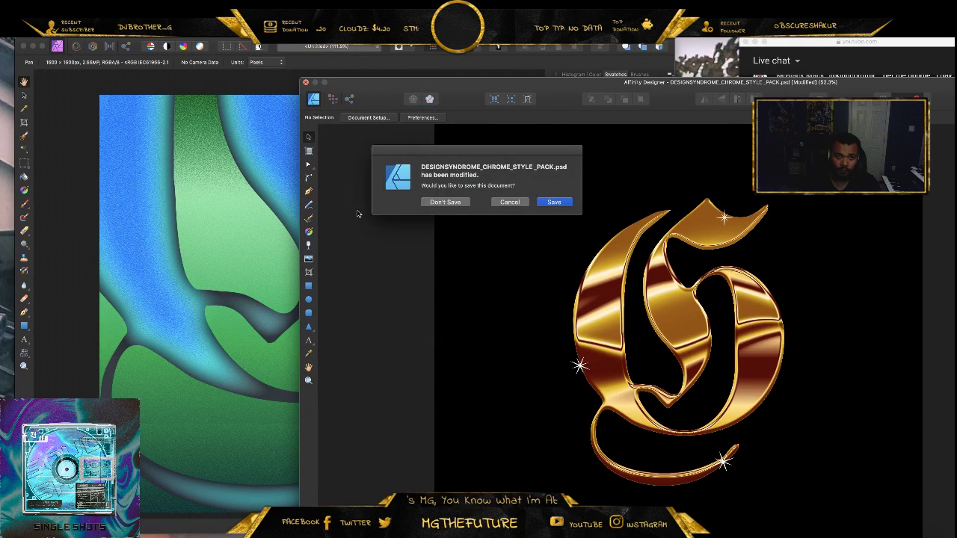
{"action": "left_click", "coordinate": [435, 202]}
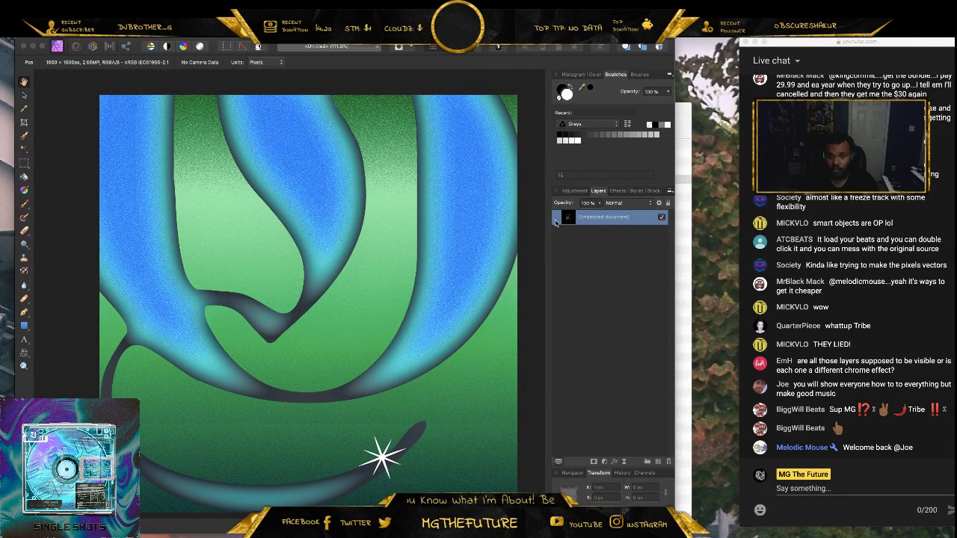
{"action": "left_click", "coordinate": [334, 220]}
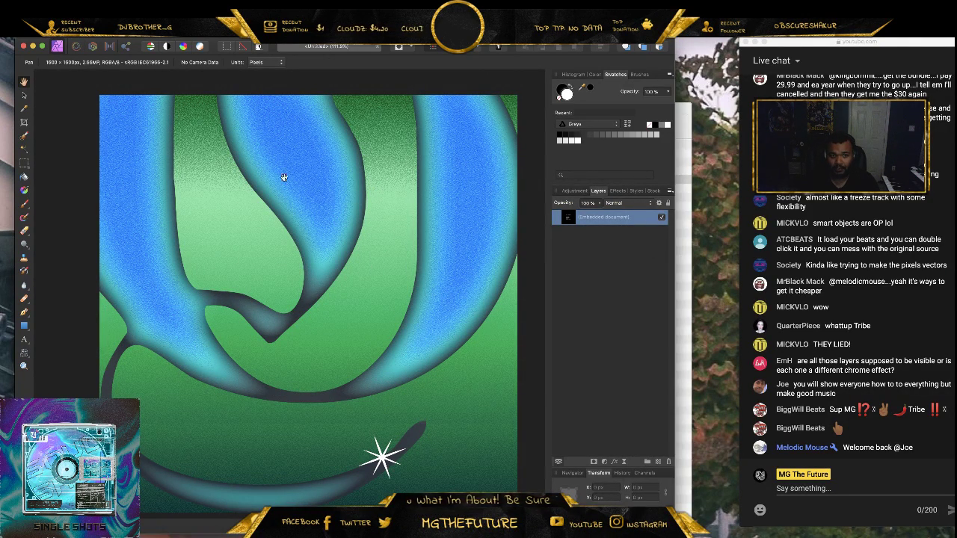
{"action": "scroll", "coordinate": [246, 211], "scroll_direction": "down", "scroll_amount": 2}
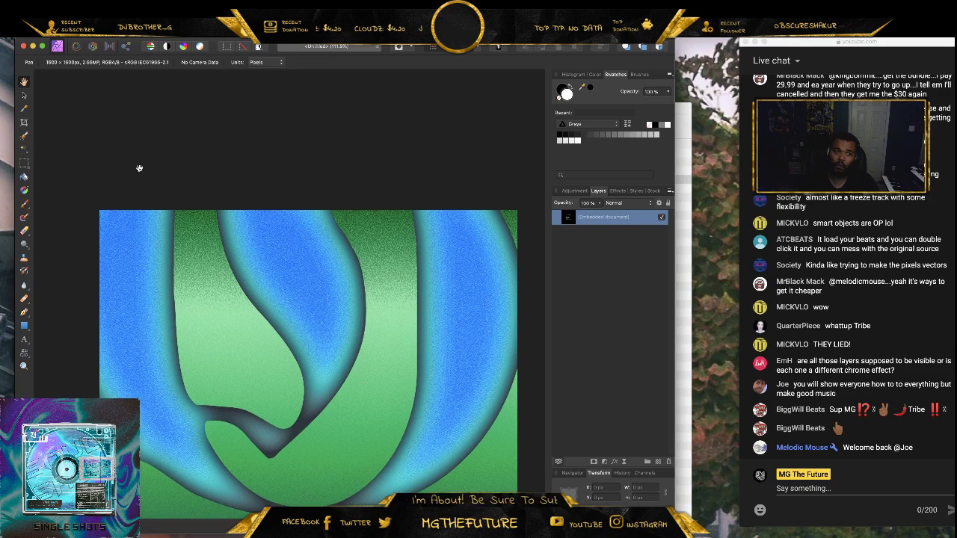
{"action": "scroll", "coordinate": [246, 210], "scroll_direction": "down", "scroll_amount": 2}
{"action": "scroll", "coordinate": [214, 169], "scroll_direction": "up", "scroll_amount": 5}
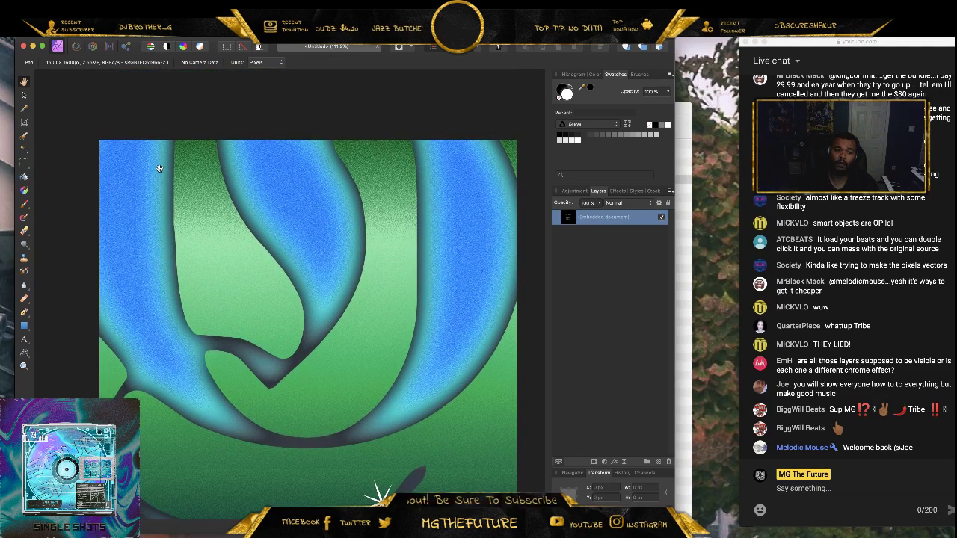
- Close the Affinity Photo Untitled document without saving and collapse the Black Bundle folder
{"action": "left_click", "coordinate": [22, 46]}
{"action": "left_click", "coordinate": [437, 200]}
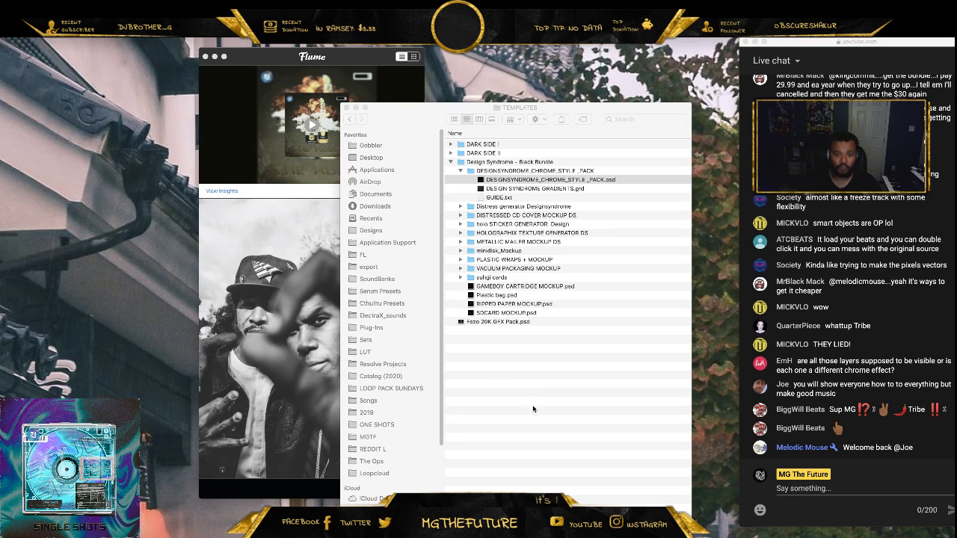
{"action": "left_click", "coordinate": [451, 161]}
- Close the Finder window and open Flume's notifications feed of likes and comments
{"action": "left_click", "coordinate": [349, 119]}
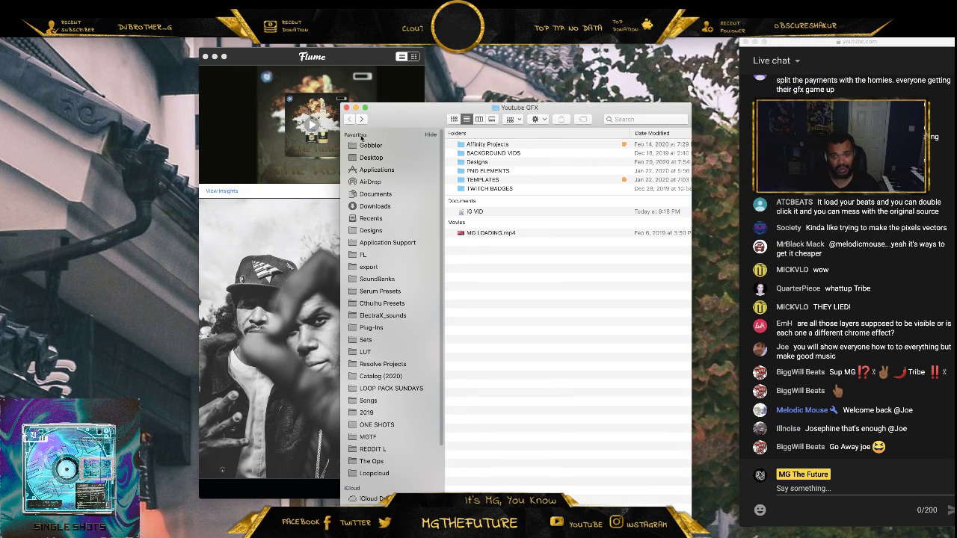
{"action": "left_click", "coordinate": [350, 108]}
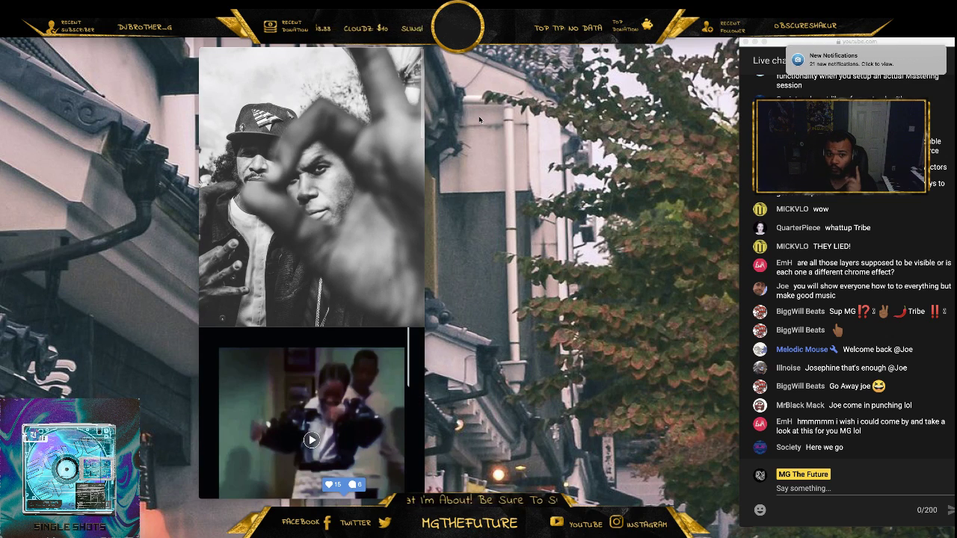
{"action": "mouse_move", "coordinate": [347, 490]}
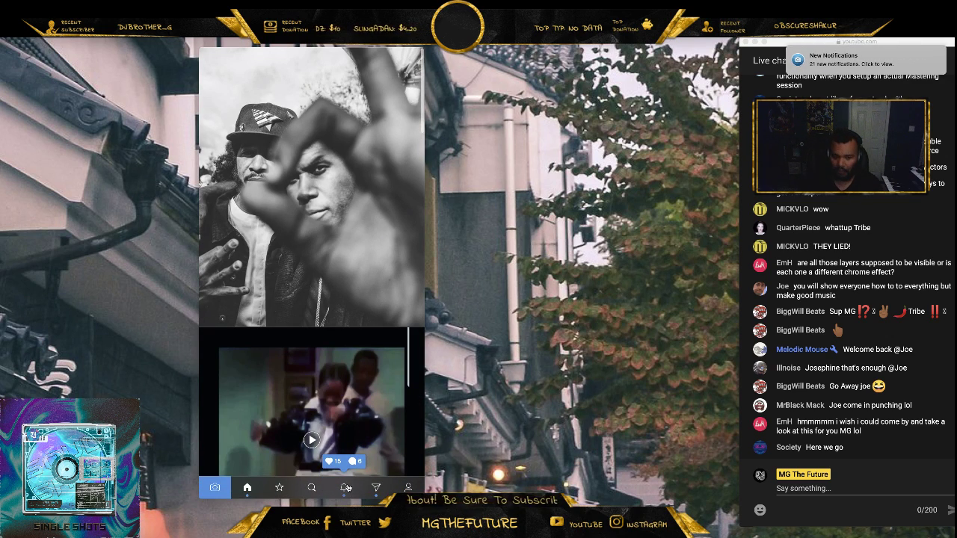
{"action": "left_click", "coordinate": [344, 489]}
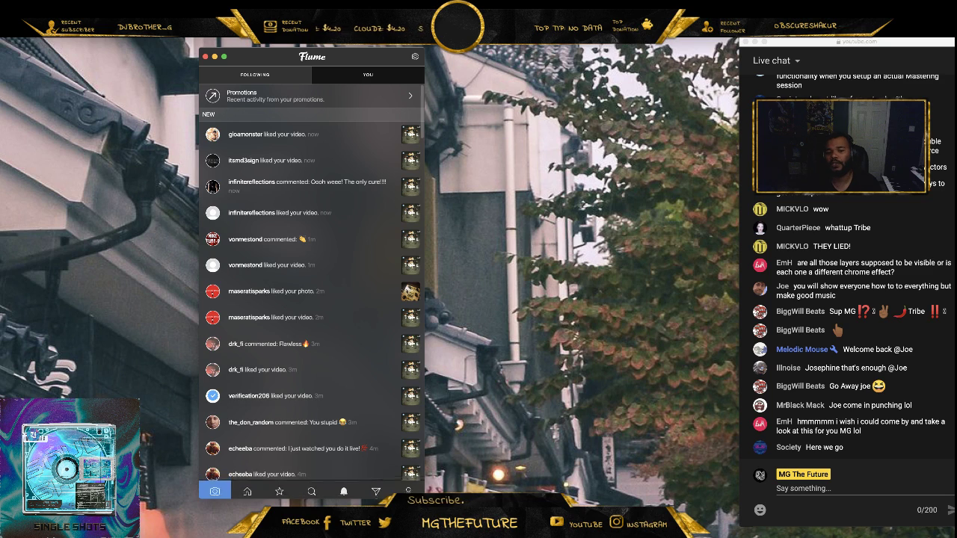
- Glance at Flume messages, then browse notifications and open The RONA instrumental video post
{"action": "left_click", "coordinate": [377, 490]}
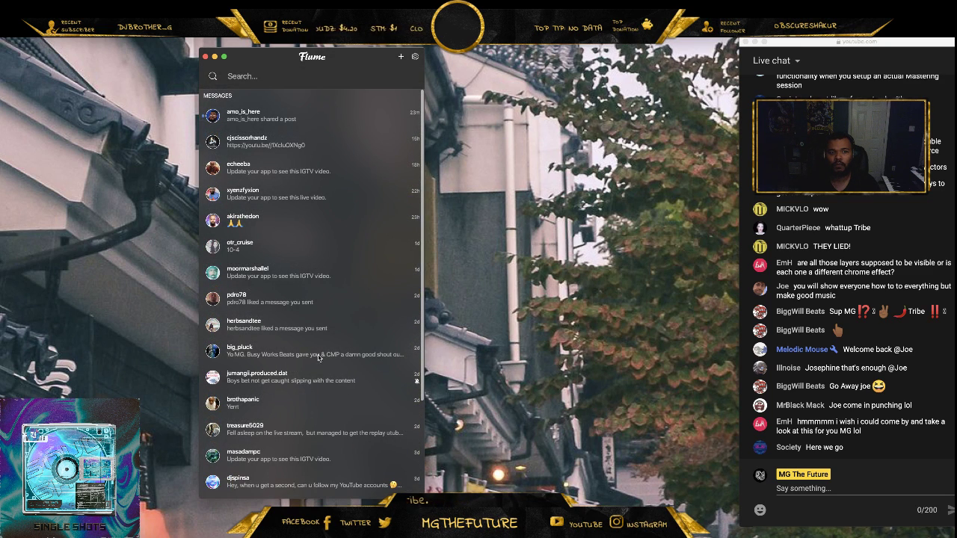
{"action": "left_click", "coordinate": [343, 494]}
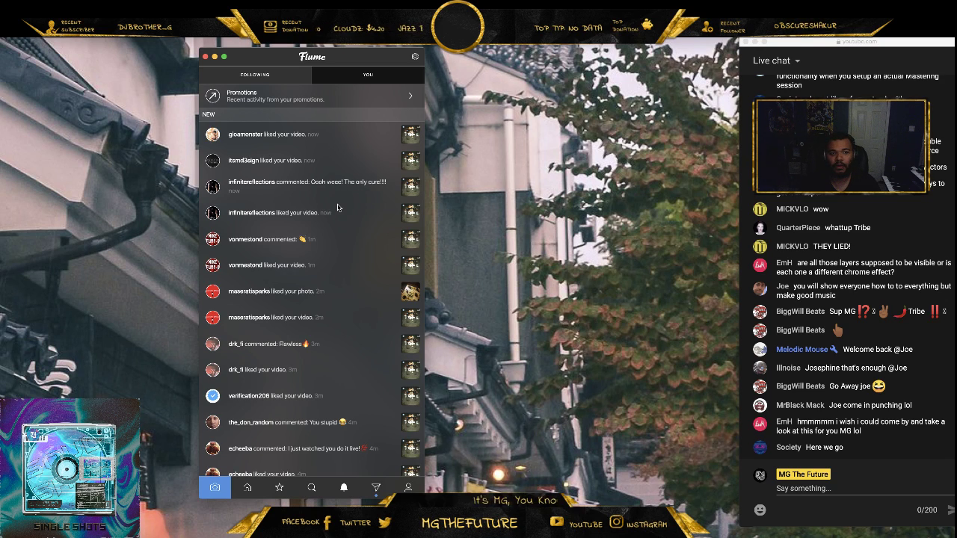
{"action": "scroll", "coordinate": [338, 212], "scroll_direction": "down", "scroll_amount": 1}
{"action": "scroll", "coordinate": [337, 212], "scroll_direction": "up", "scroll_amount": 1}
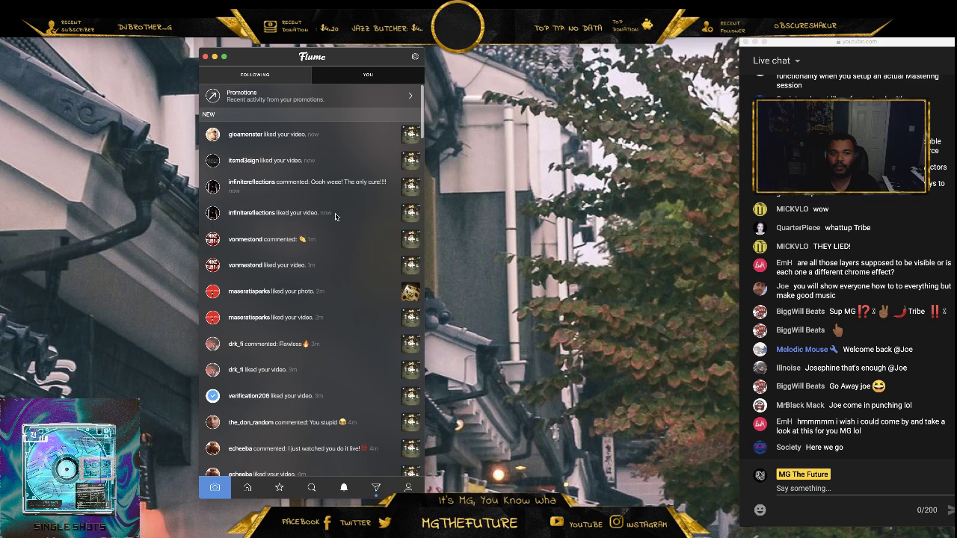
{"action": "scroll", "coordinate": [322, 216], "scroll_direction": "down", "scroll_amount": 10}
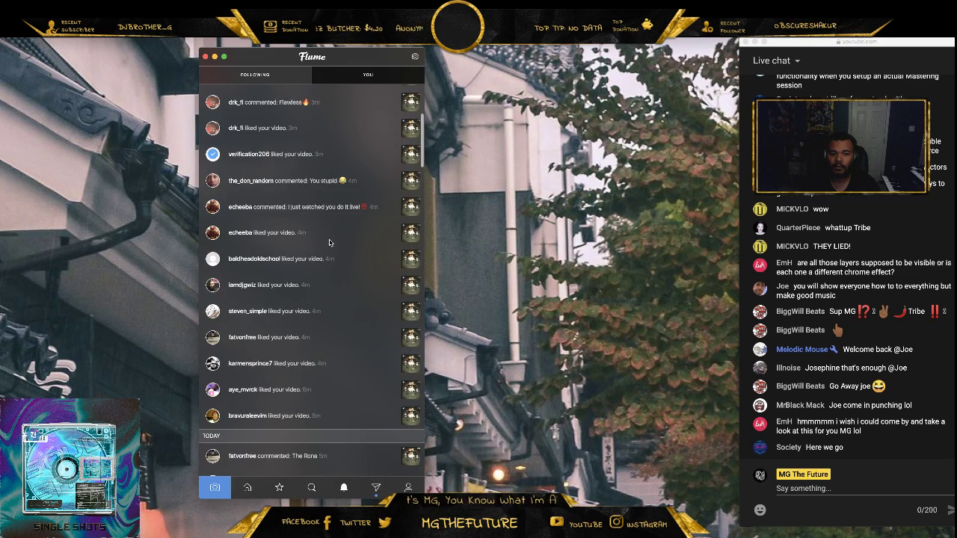
{"action": "scroll", "coordinate": [329, 243], "scroll_direction": "down", "scroll_amount": 5}
{"action": "scroll", "coordinate": [325, 254], "scroll_direction": "up", "scroll_amount": 9}
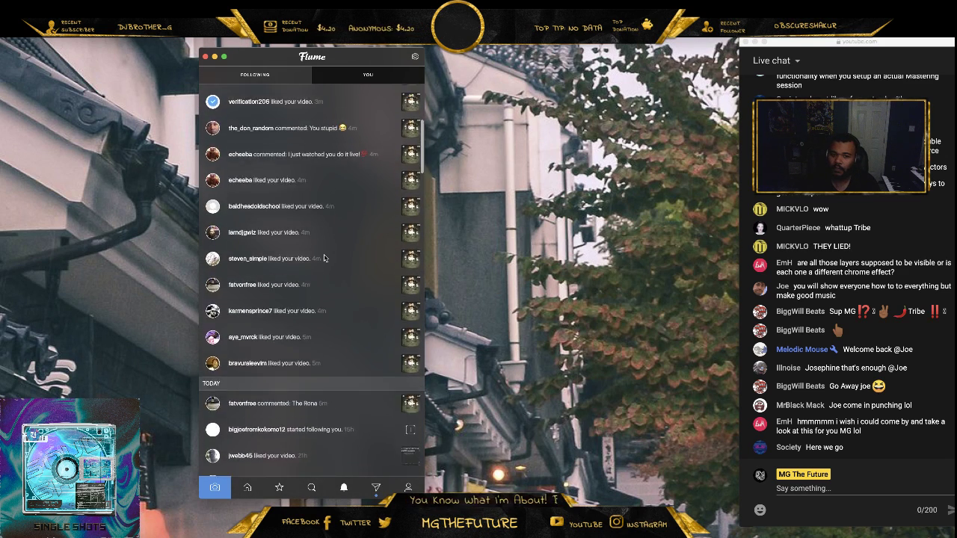
{"action": "scroll", "coordinate": [325, 254], "scroll_direction": "up", "scroll_amount": 6}
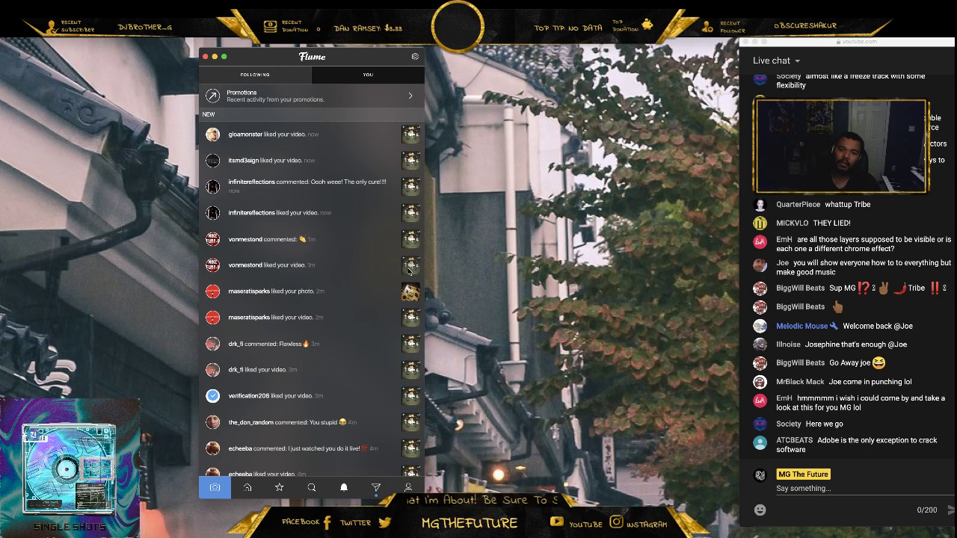
{"action": "left_click", "coordinate": [410, 267]}
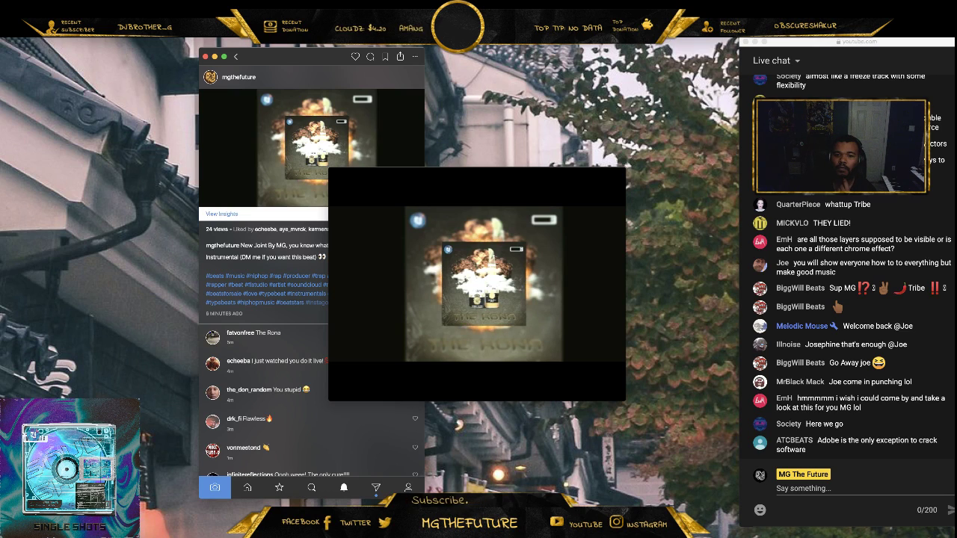
- Bring the post window in front and close the floating video player
{"action": "mouse_move", "coordinate": [422, 205]}
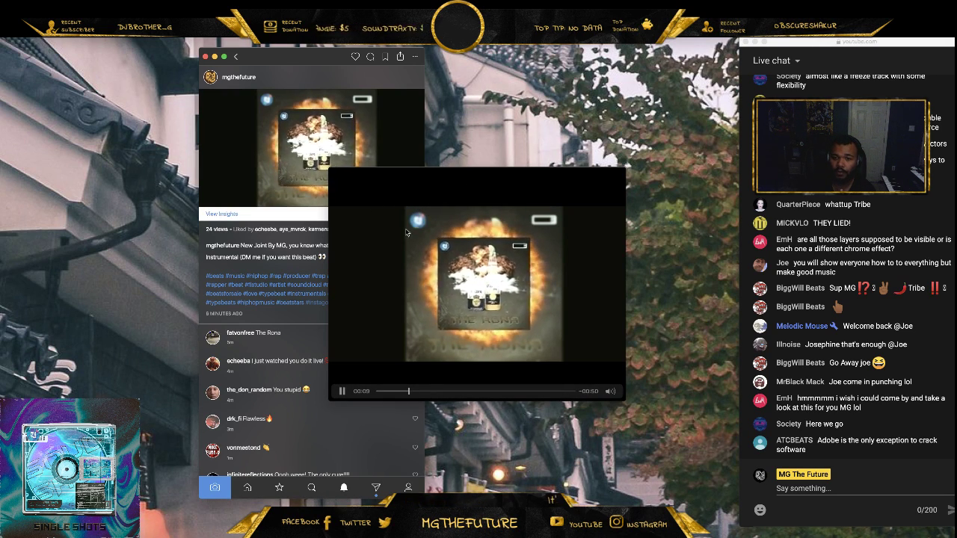
{"action": "left_click", "coordinate": [314, 187]}
{"action": "left_click_drag", "start_coordinate": [425, 169], "coordinate": [335, 177]}
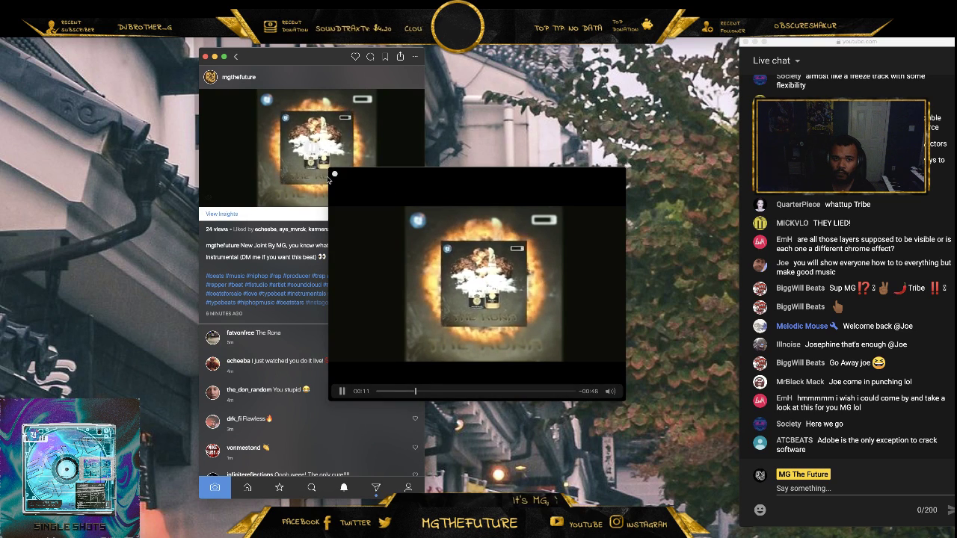
{"action": "left_click", "coordinate": [335, 176]}
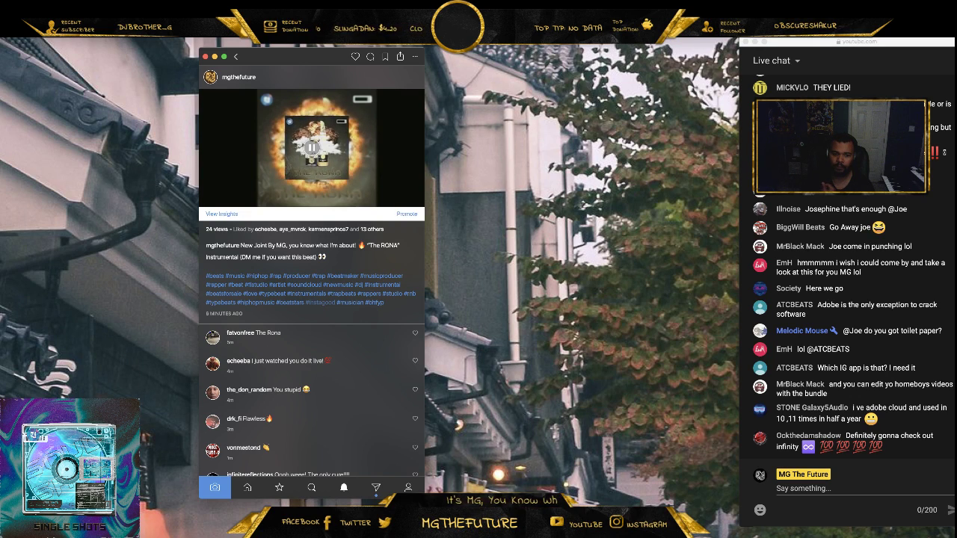
- Pause The RONA post's video and close the Flume window
{"action": "mouse_move", "coordinate": [320, 155]}
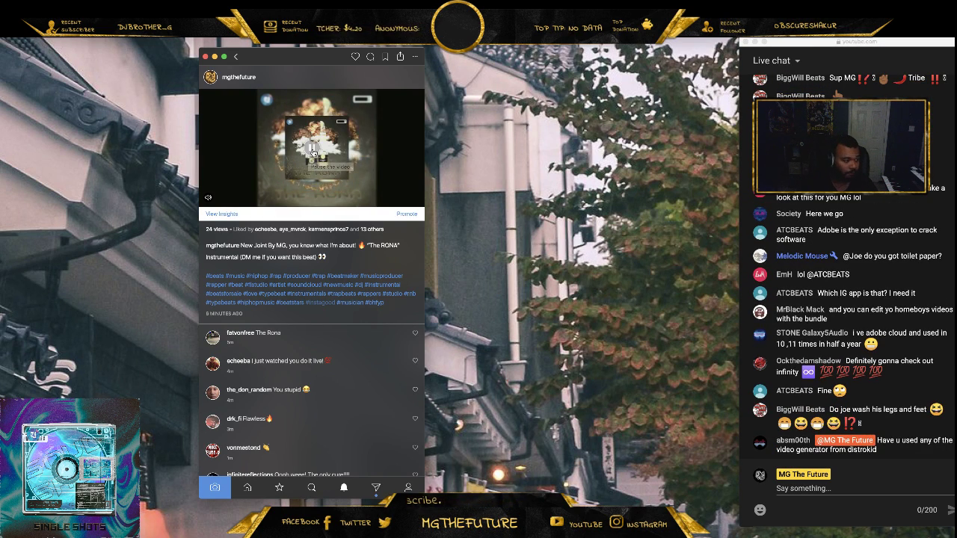
{"action": "left_click", "coordinate": [317, 151]}
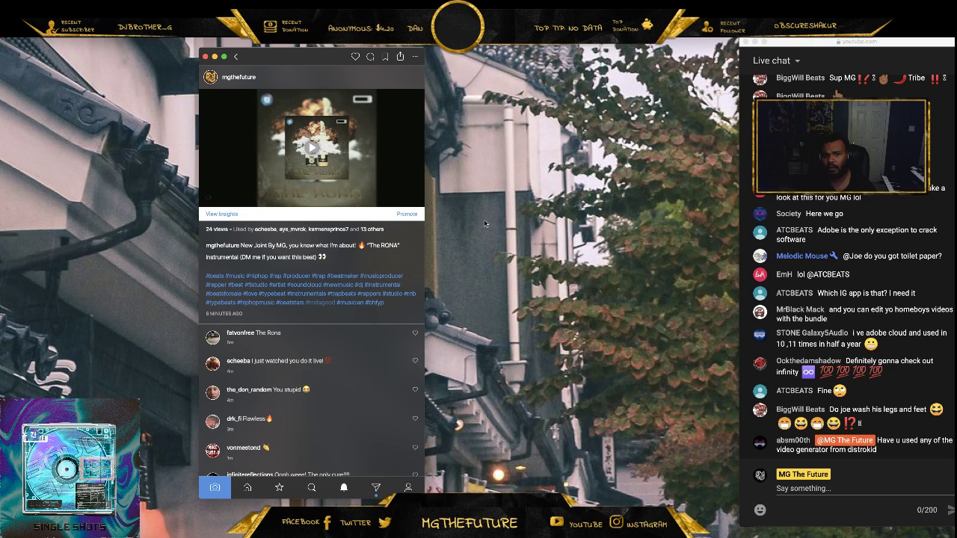
{"action": "left_click", "coordinate": [206, 58]}
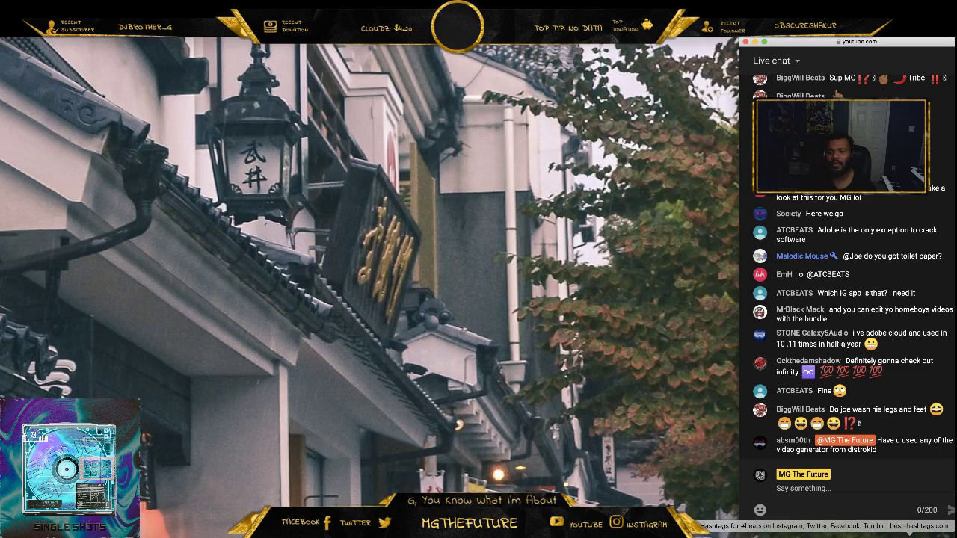
- Restore the browser and close the beats hashtags, Design Syndrome store and Holographic Sticker Generator pages
{"action": "left_click", "coordinate": [830, 528]}
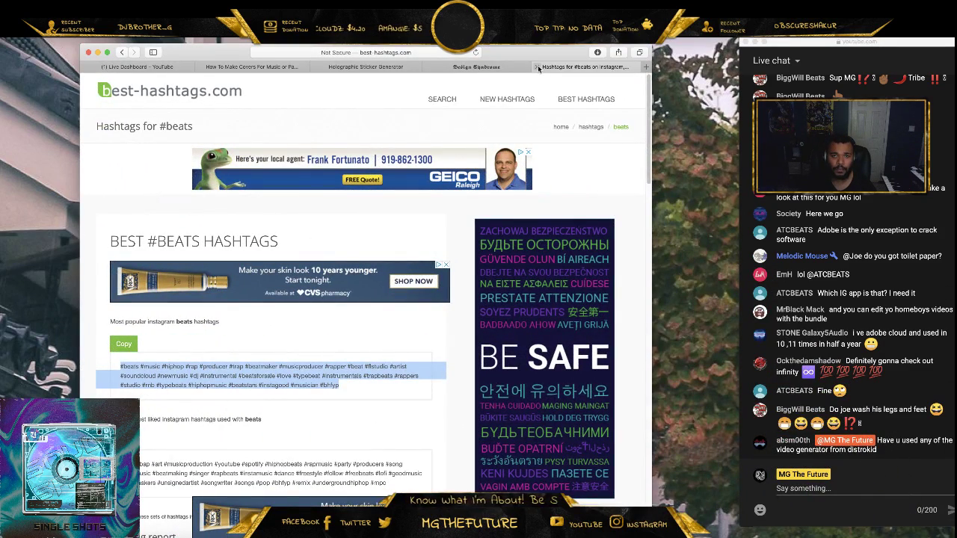
{"action": "left_click", "coordinate": [536, 67]}
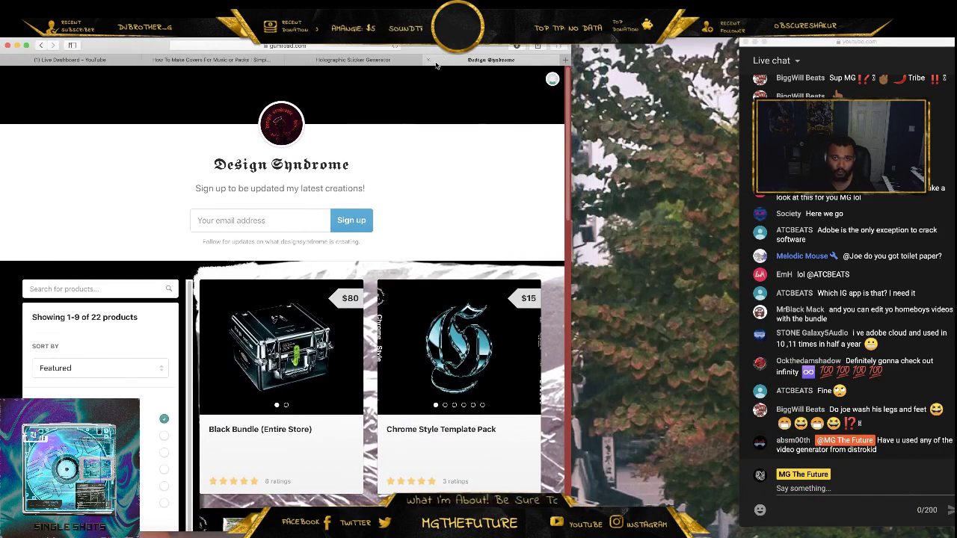
{"action": "left_click", "coordinate": [428, 60]}
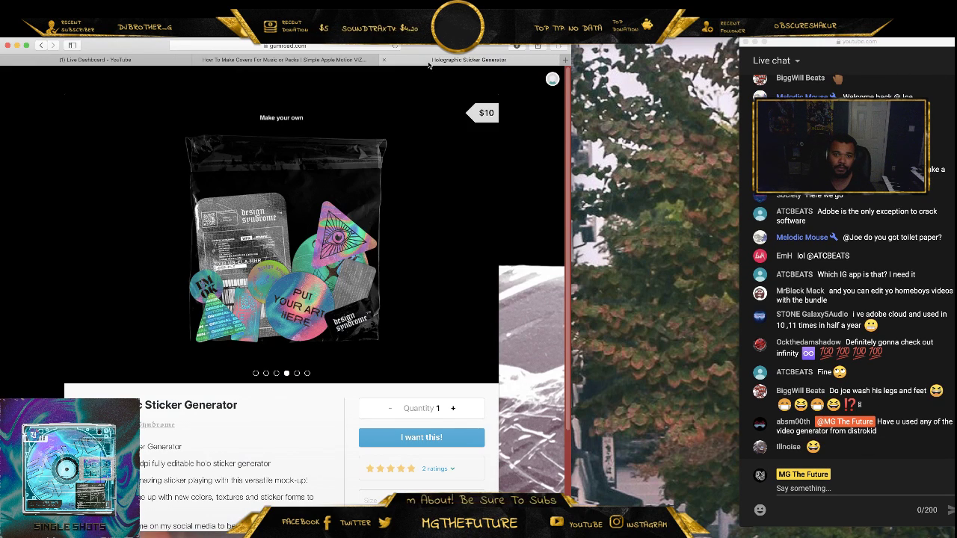
{"action": "left_click", "coordinate": [383, 60]}
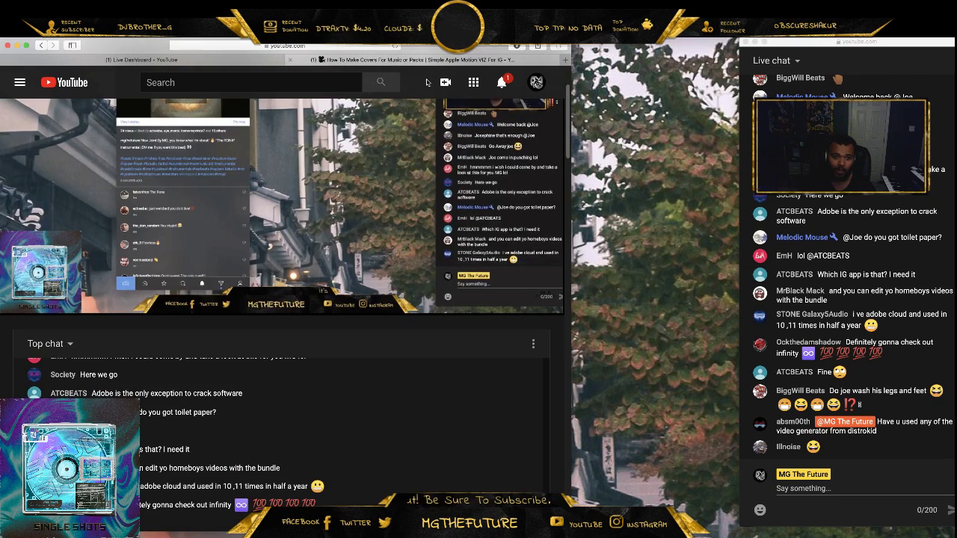
- Reload the YouTube stream page and skip the ad playing before the stream
{"action": "scroll", "coordinate": [315, 403], "scroll_direction": "down", "scroll_amount": 5}
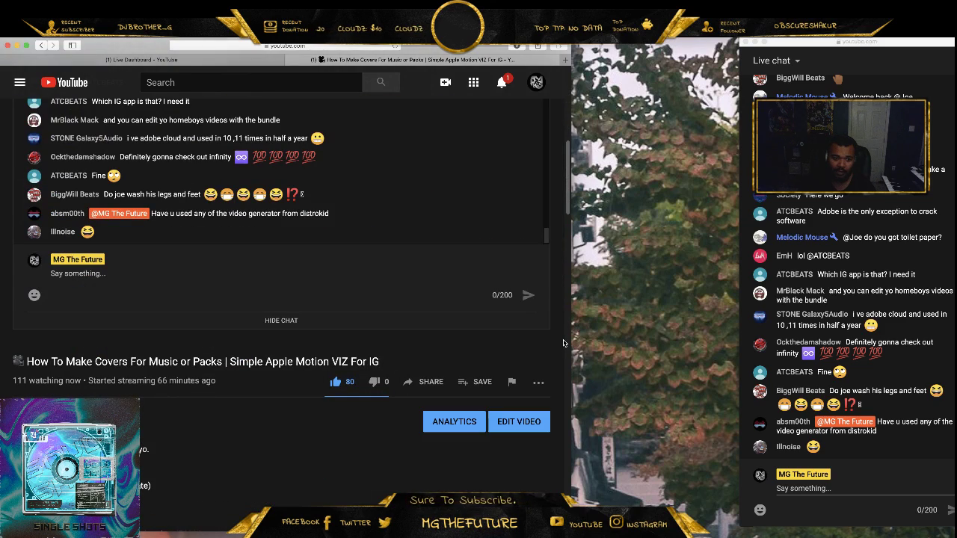
{"action": "left_click", "coordinate": [395, 47]}
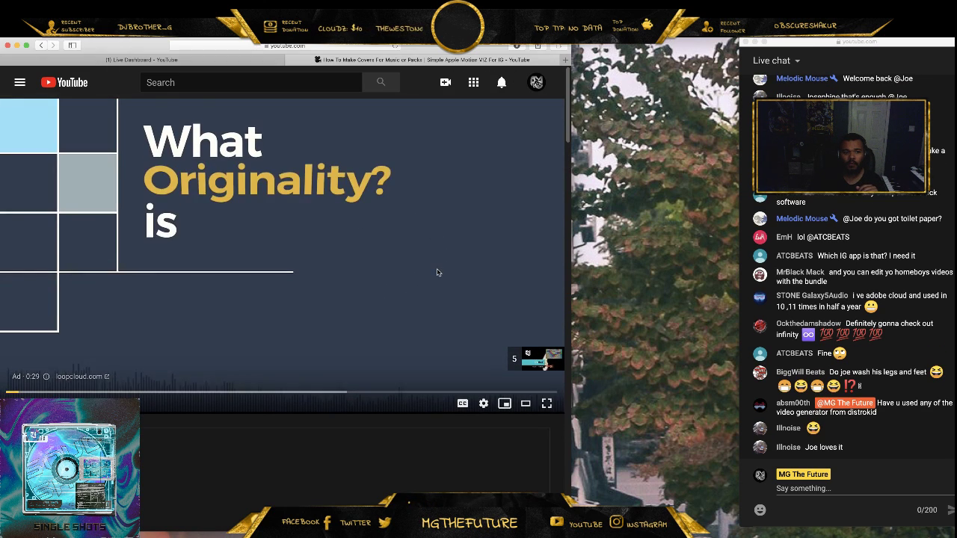
{"action": "scroll", "coordinate": [449, 268], "scroll_direction": "down", "scroll_amount": 3}
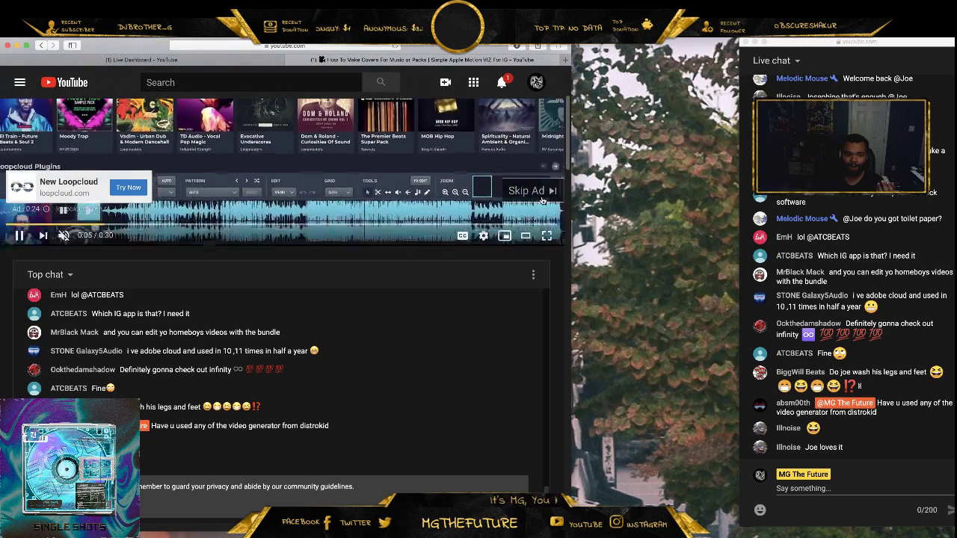
{"action": "left_click", "coordinate": [546, 192]}
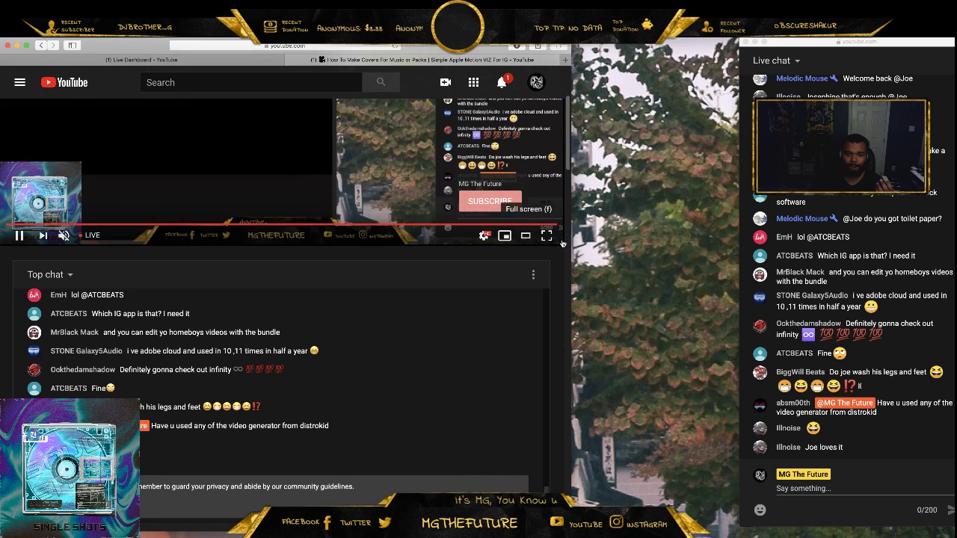
{"action": "scroll", "coordinate": [557, 247], "scroll_direction": "down", "scroll_amount": 3}
{"action": "scroll", "coordinate": [564, 281], "scroll_direction": "down", "scroll_amount": 1}
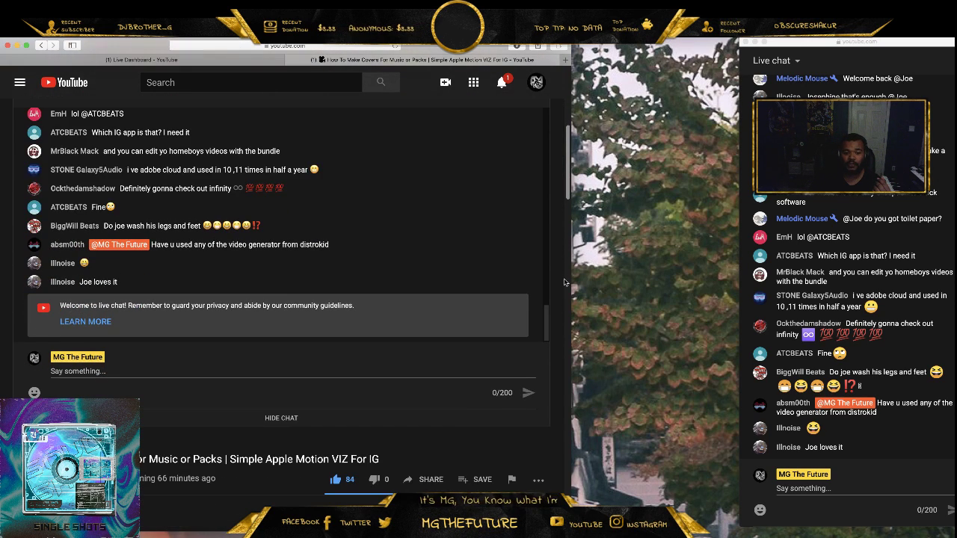
{"action": "scroll", "coordinate": [564, 276], "scroll_direction": "down", "scroll_amount": 3}
{"action": "scroll", "coordinate": [564, 274], "scroll_direction": "up", "scroll_amount": 3}
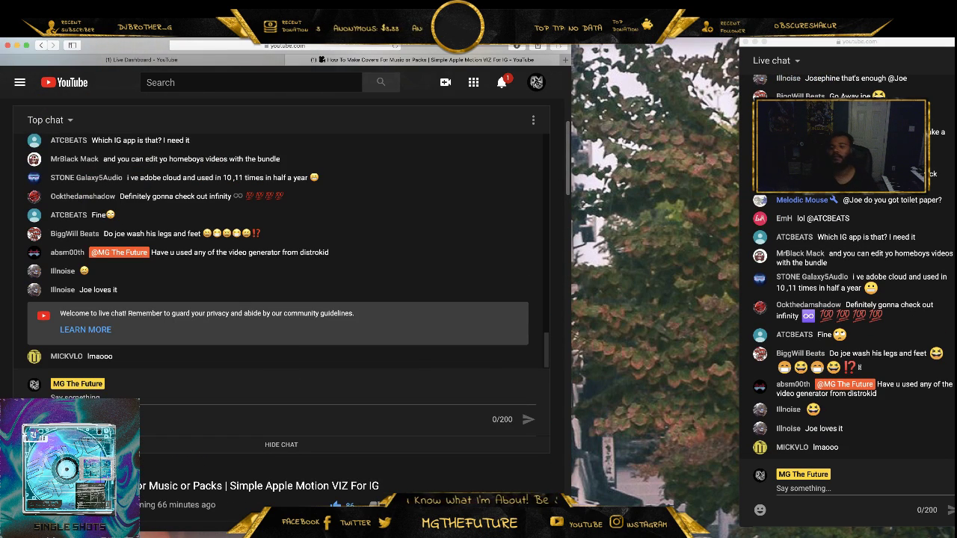
- Shift the live chat window about 90 px left and scroll through the chat messages
{"action": "left_click_drag", "start_coordinate": [829, 42], "coordinate": [762, 42]}
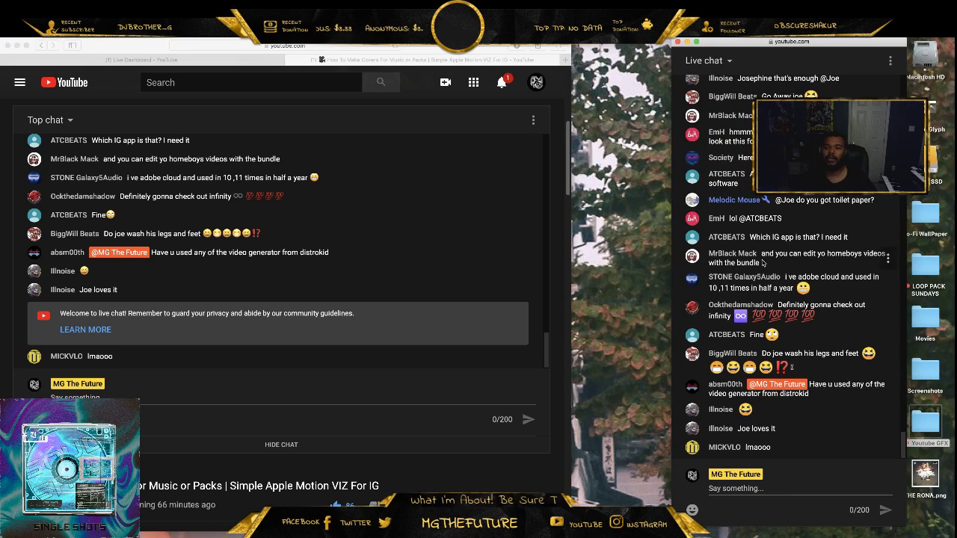
{"action": "scroll", "coordinate": [878, 301], "scroll_direction": "up", "scroll_amount": 5}
{"action": "scroll", "coordinate": [868, 295], "scroll_direction": "up", "scroll_amount": 3}
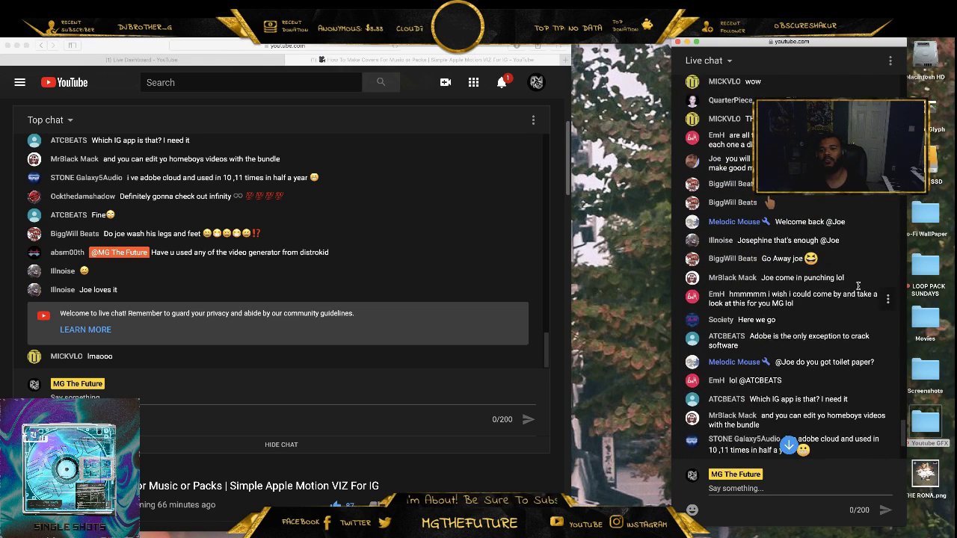
{"action": "scroll", "coordinate": [841, 288], "scroll_direction": "up", "scroll_amount": 3}
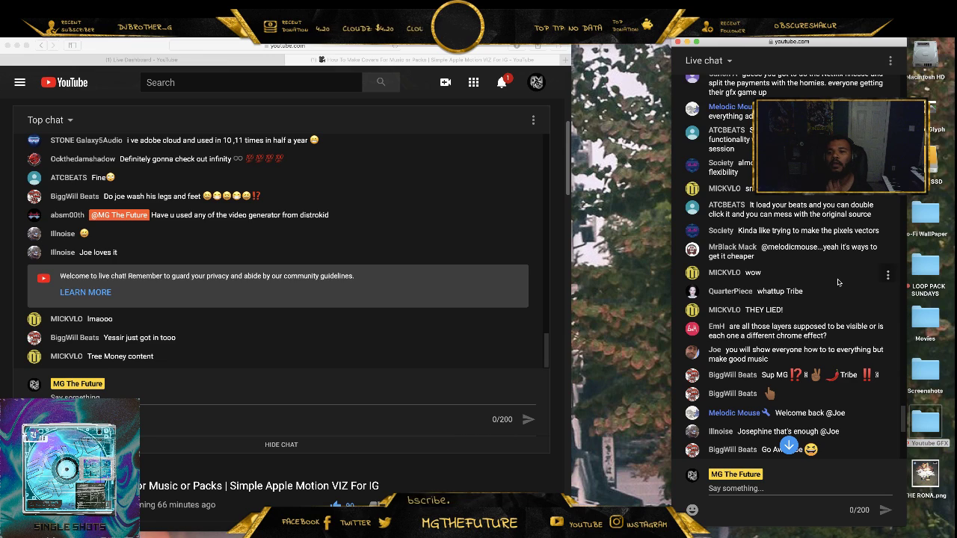
{"action": "scroll", "coordinate": [833, 279], "scroll_direction": "up", "scroll_amount": 2}
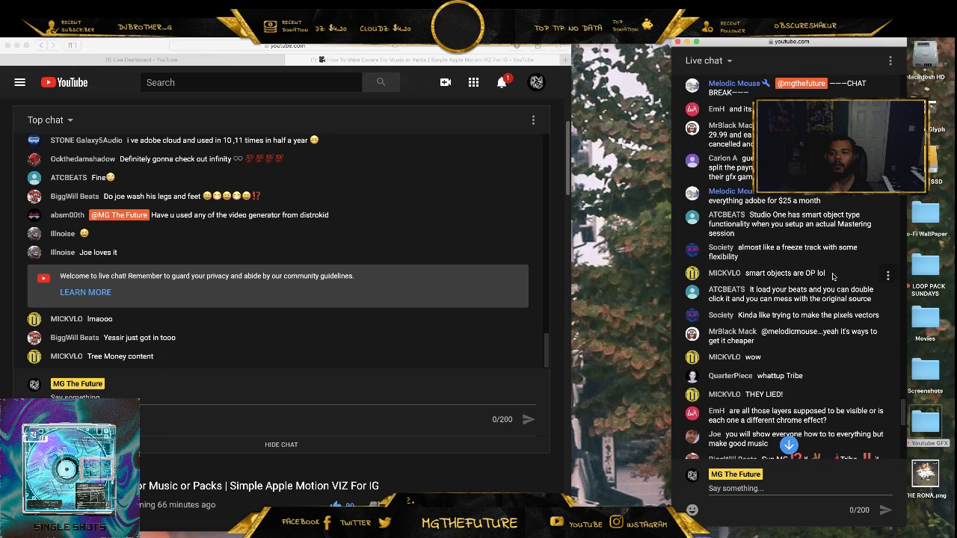
{"action": "scroll", "coordinate": [833, 275], "scroll_direction": "up", "scroll_amount": 1}
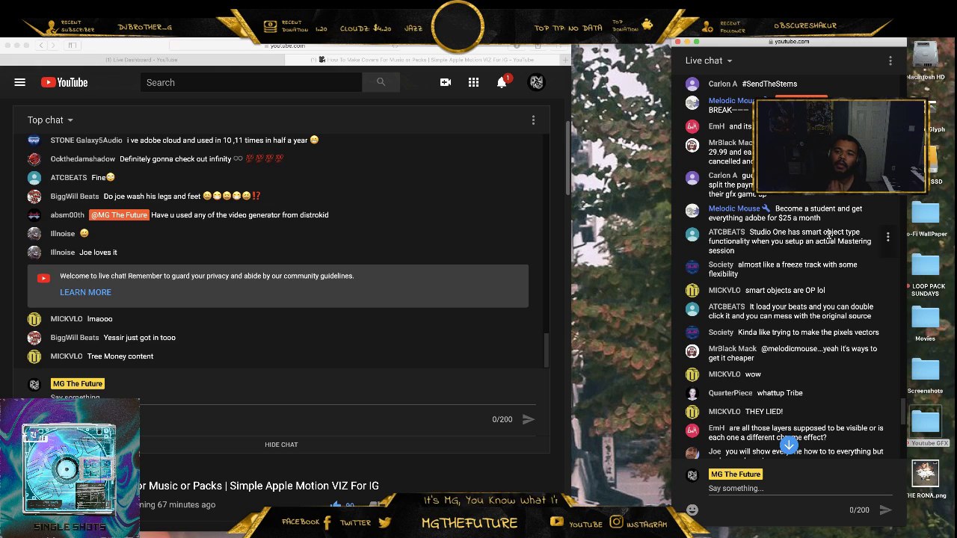
{"action": "scroll", "coordinate": [818, 219], "scroll_direction": "down", "scroll_amount": 5}
{"action": "scroll", "coordinate": [819, 219], "scroll_direction": "down", "scroll_amount": 5}
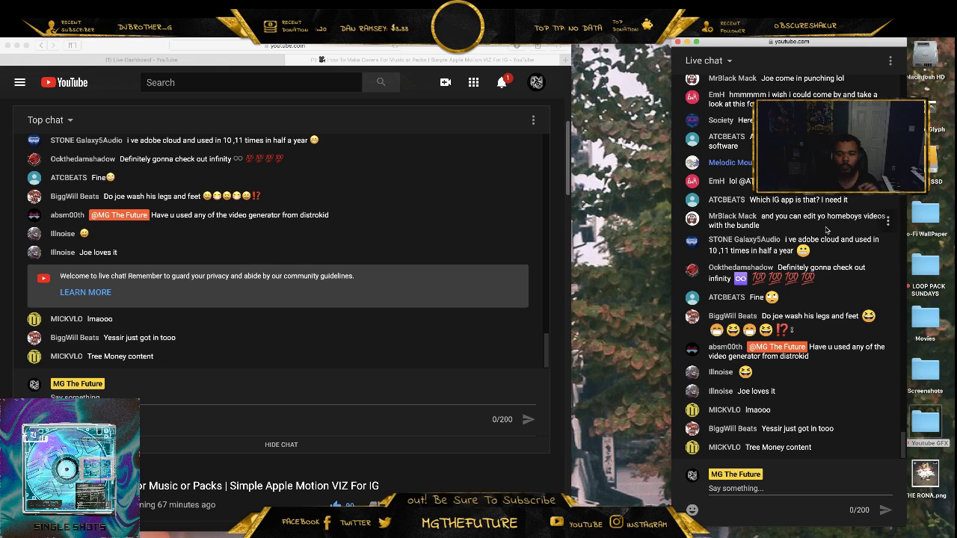
{"action": "scroll", "coordinate": [823, 231], "scroll_direction": "up", "scroll_amount": 2}
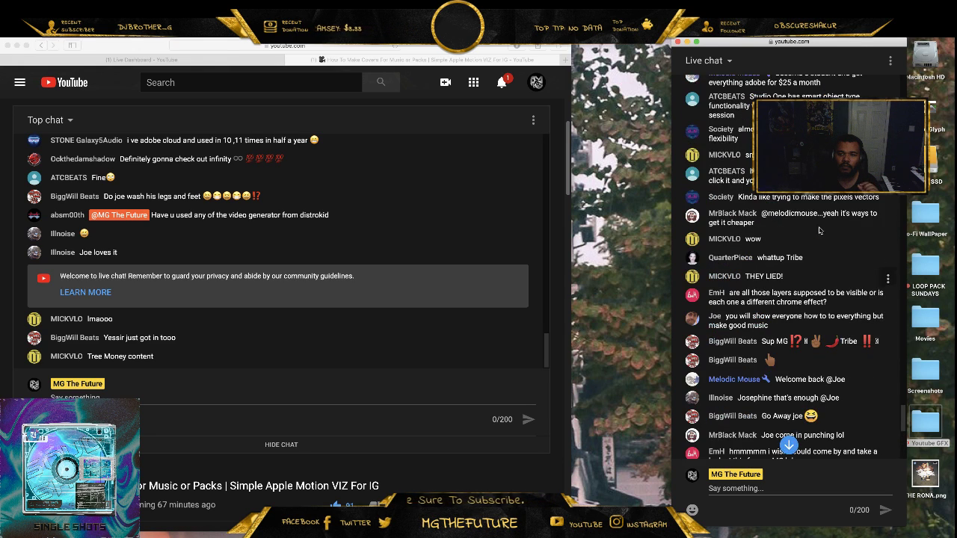
{"action": "scroll", "coordinate": [818, 231], "scroll_direction": "up", "scroll_amount": 3}
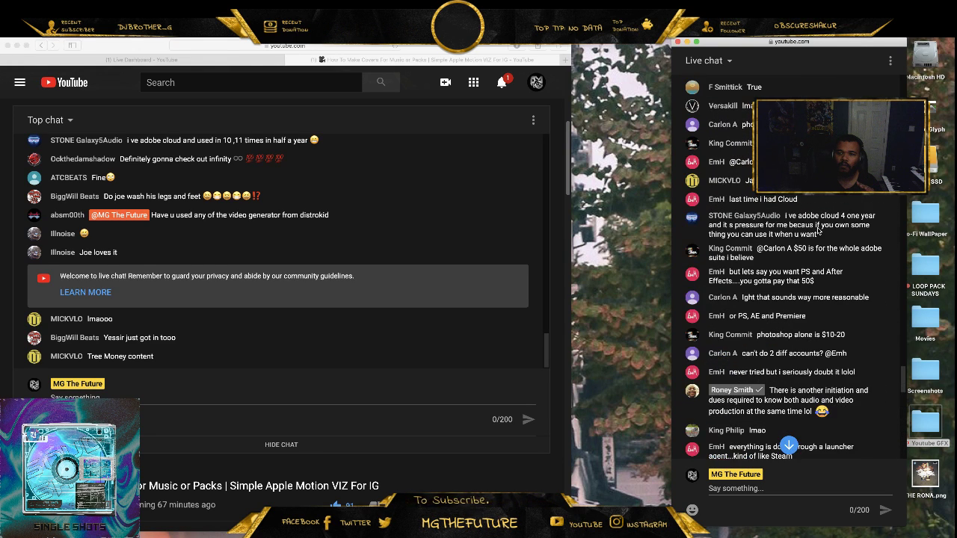
{"action": "scroll", "coordinate": [817, 227], "scroll_direction": "up", "scroll_amount": 2}
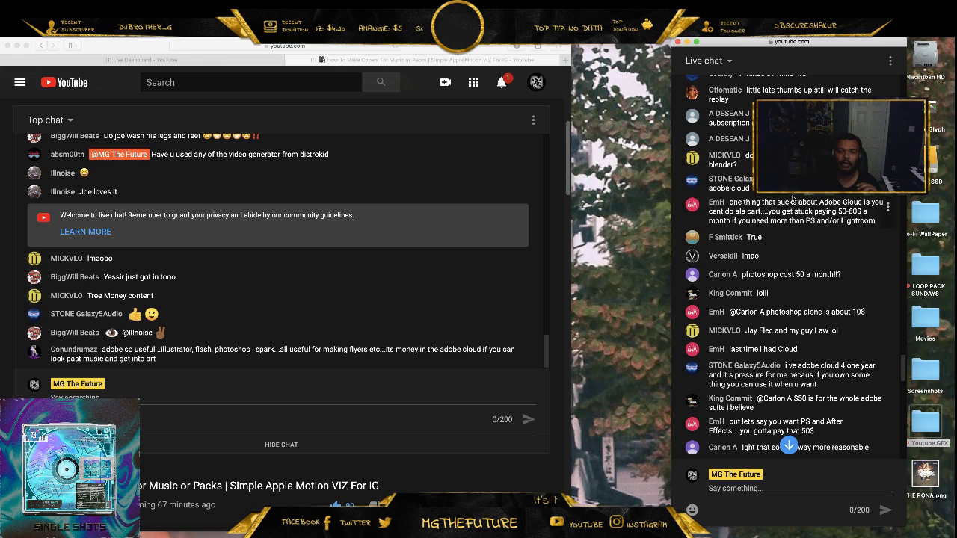
{"action": "scroll", "coordinate": [792, 198], "scroll_direction": "down", "scroll_amount": 10}
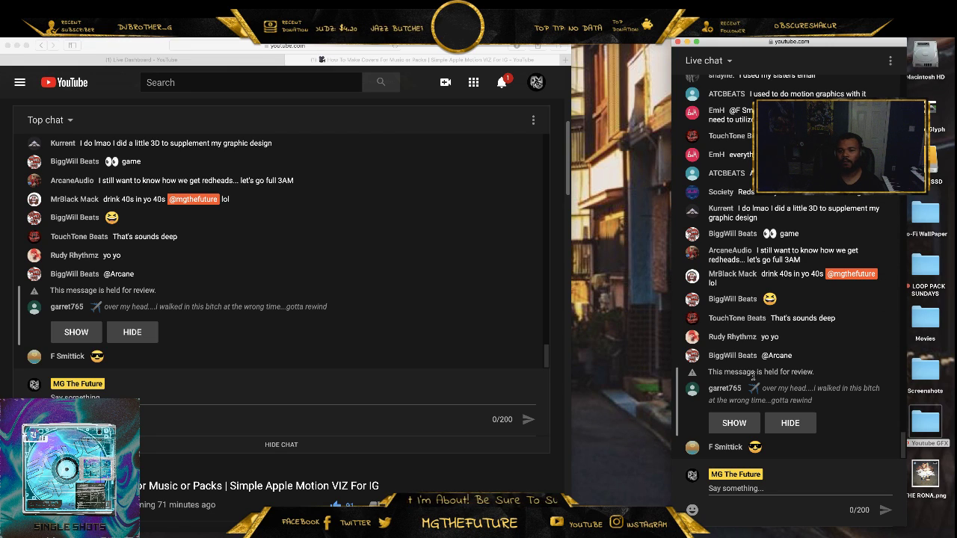
- Show the chat message held for review in the pop-out live chat
{"action": "left_click", "coordinate": [747, 423]}
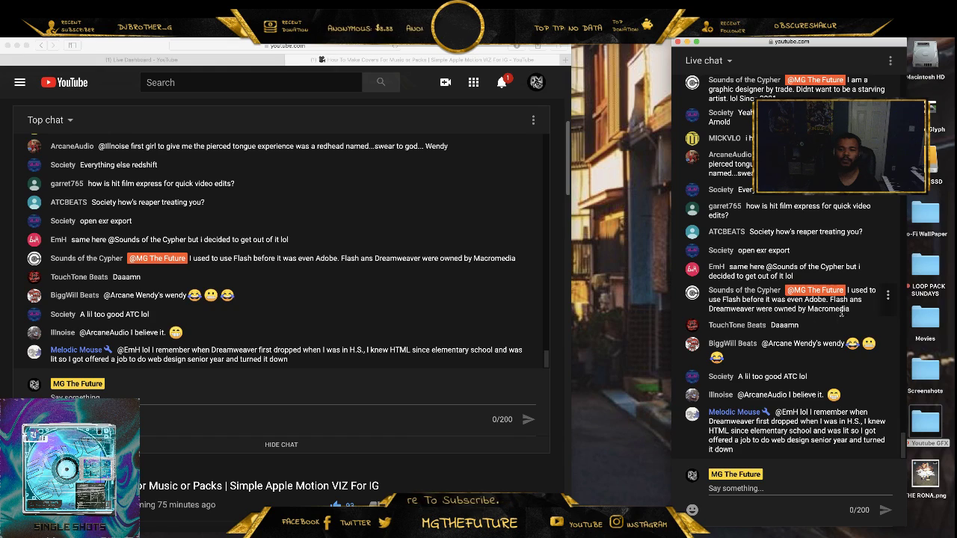
{"action": "left_click_drag", "start_coordinate": [848, 309], "coordinate": [745, 299]}
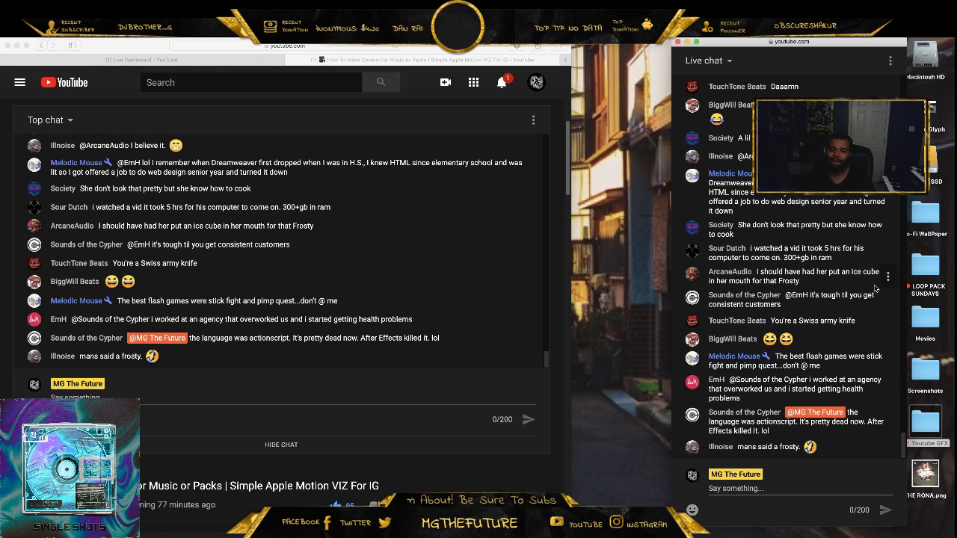
{"action": "scroll", "coordinate": [843, 314], "scroll_direction": "up", "scroll_amount": 5}
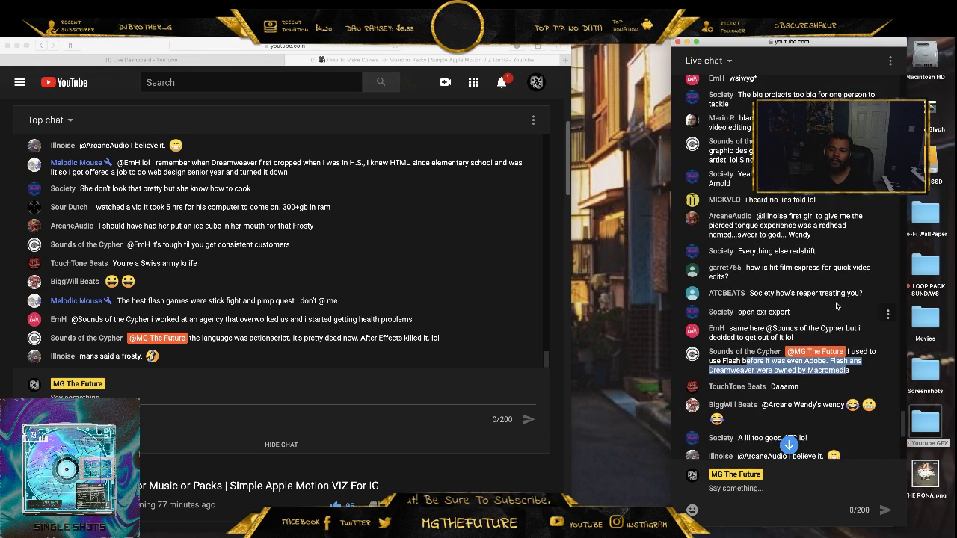
{"action": "scroll", "coordinate": [836, 305], "scroll_direction": "up", "scroll_amount": 3}
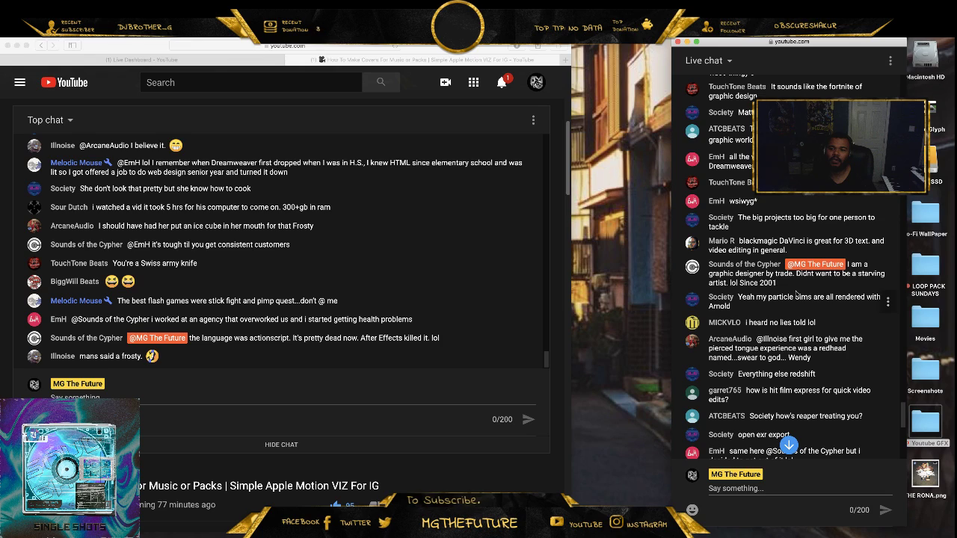
{"action": "scroll", "coordinate": [795, 294], "scroll_direction": "up", "scroll_amount": 2}
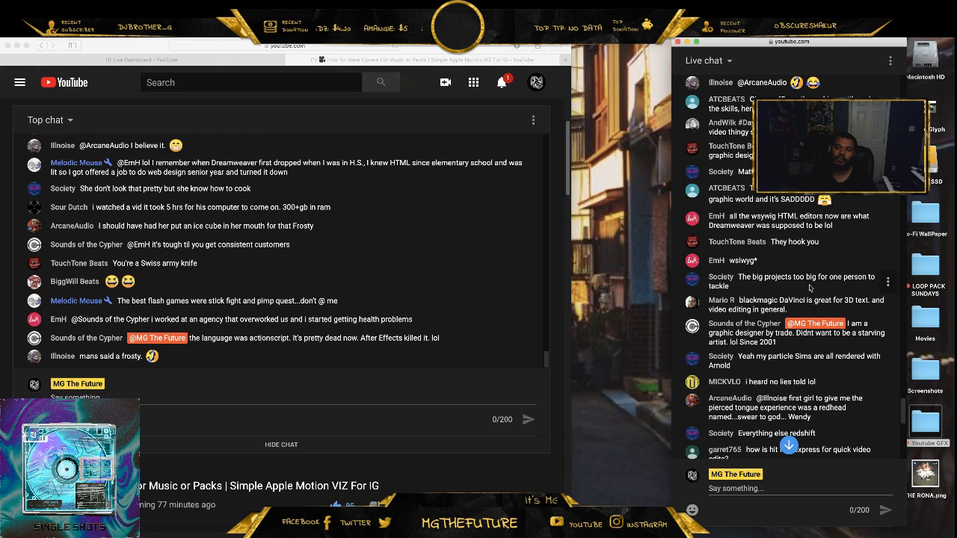
{"action": "scroll", "coordinate": [826, 314], "scroll_direction": "up", "scroll_amount": 5}
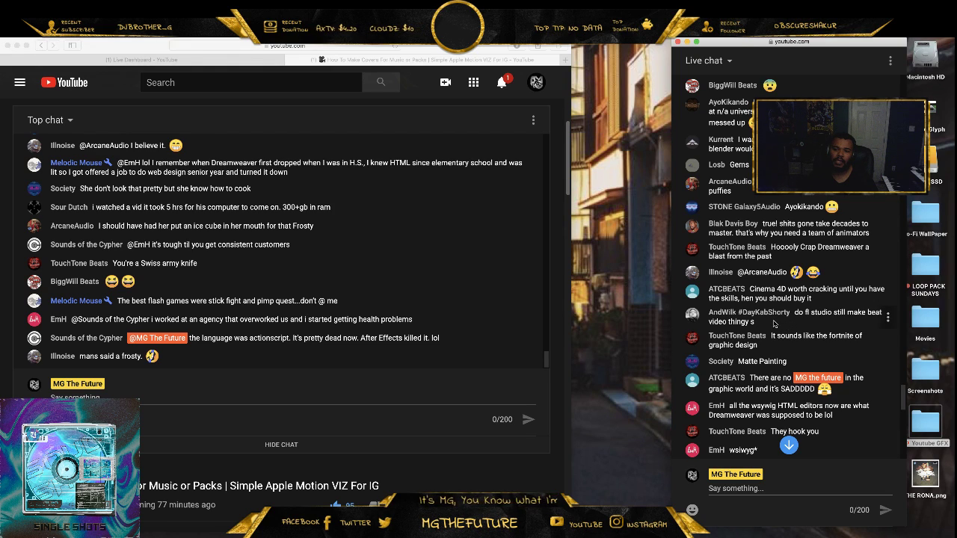
{"action": "scroll", "coordinate": [775, 323], "scroll_direction": "down", "scroll_amount": 10}
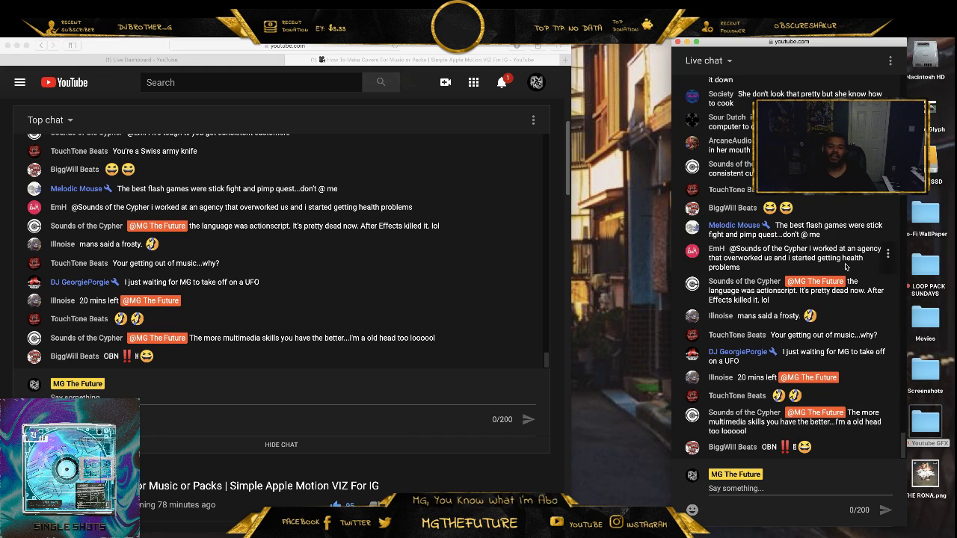
{"action": "scroll", "coordinate": [825, 255], "scroll_direction": "up", "scroll_amount": 5}
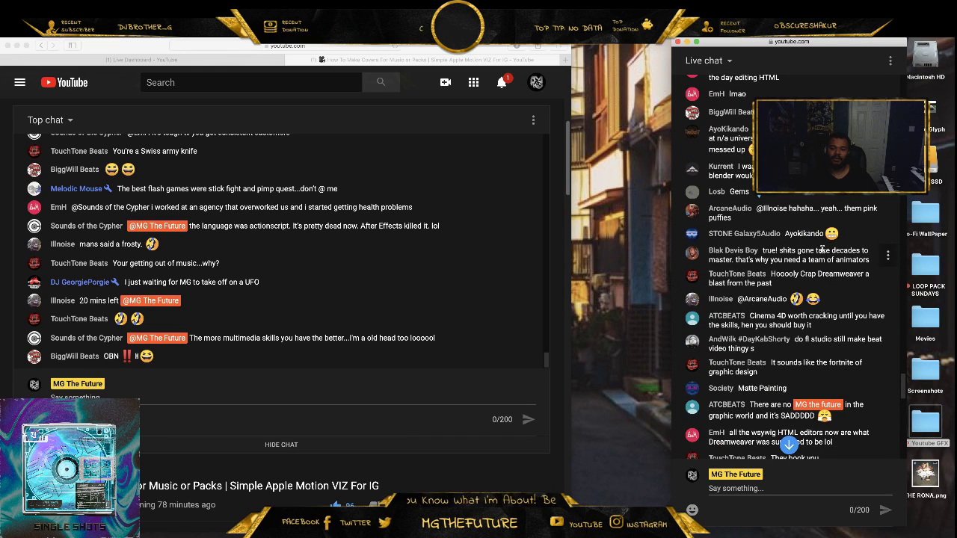
{"action": "scroll", "coordinate": [822, 250], "scroll_direction": "up", "scroll_amount": 5}
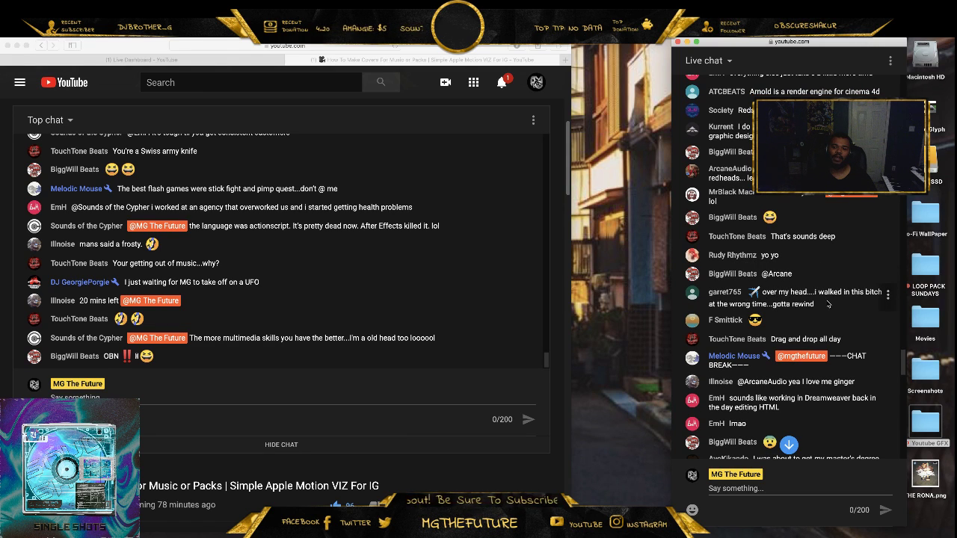
{"action": "scroll", "coordinate": [826, 299], "scroll_direction": "down", "scroll_amount": 10}
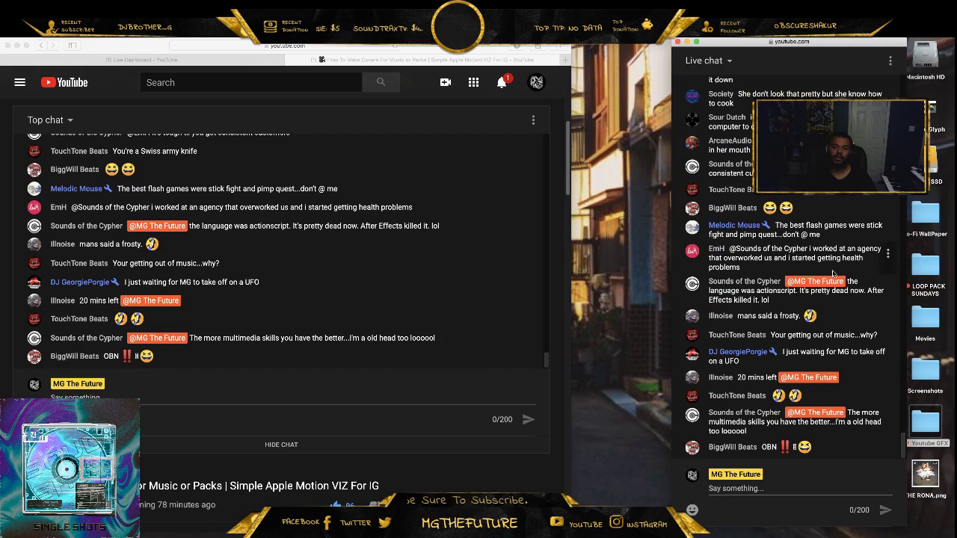
- View THE RONA.png in Preview, close it, and nudge the live chat window lower
{"action": "double_click", "coordinate": [926, 473]}
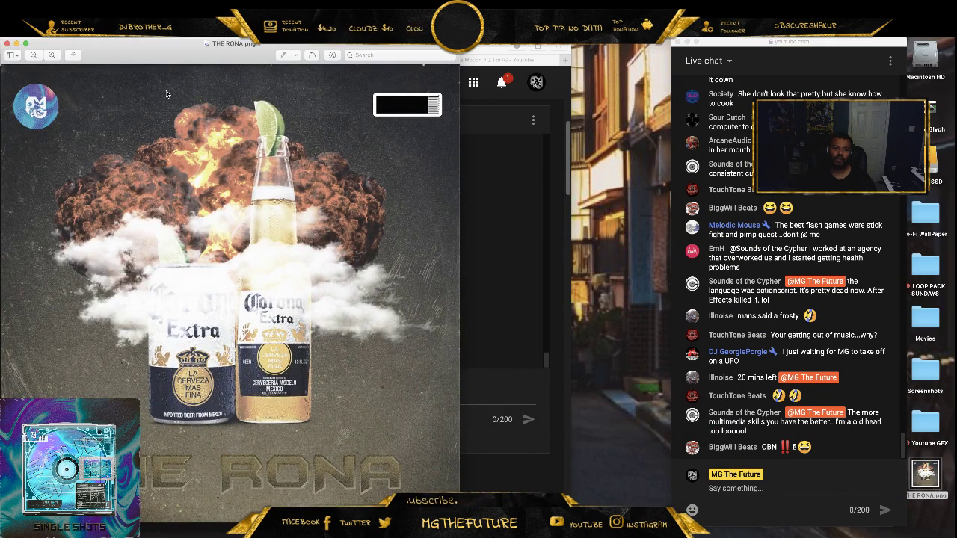
{"action": "left_click", "coordinate": [8, 44]}
{"action": "left_click_drag", "start_coordinate": [766, 45], "coordinate": [809, 43]}
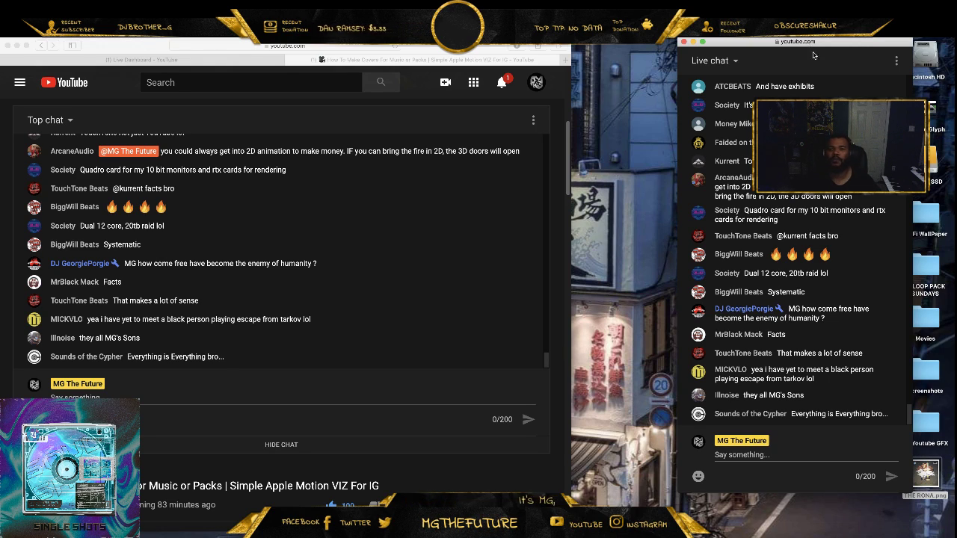
- Search Google for '2d animation app' in a new Safari tab
{"action": "left_click", "coordinate": [318, 53]}
{"action": "key", "text": "super+t"}
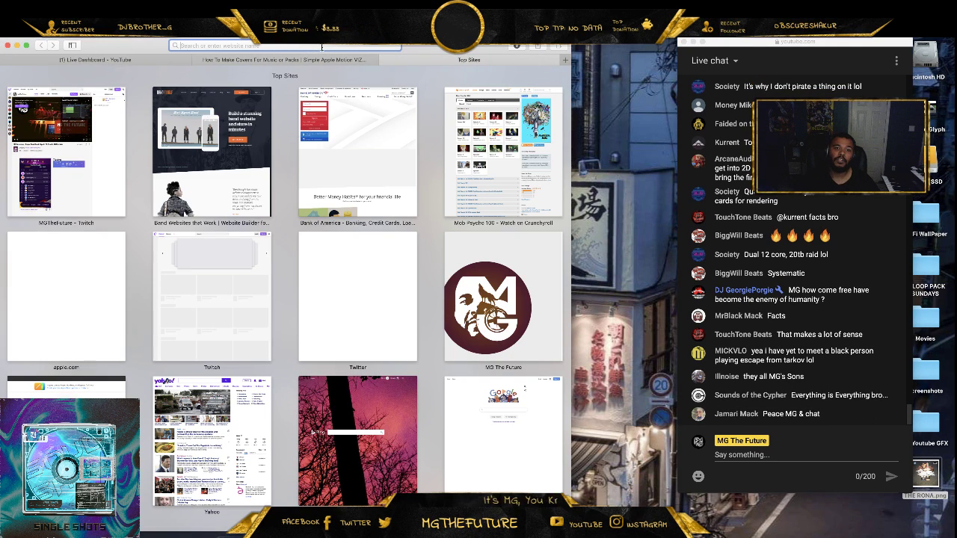
{"action": "type", "text": "2"}
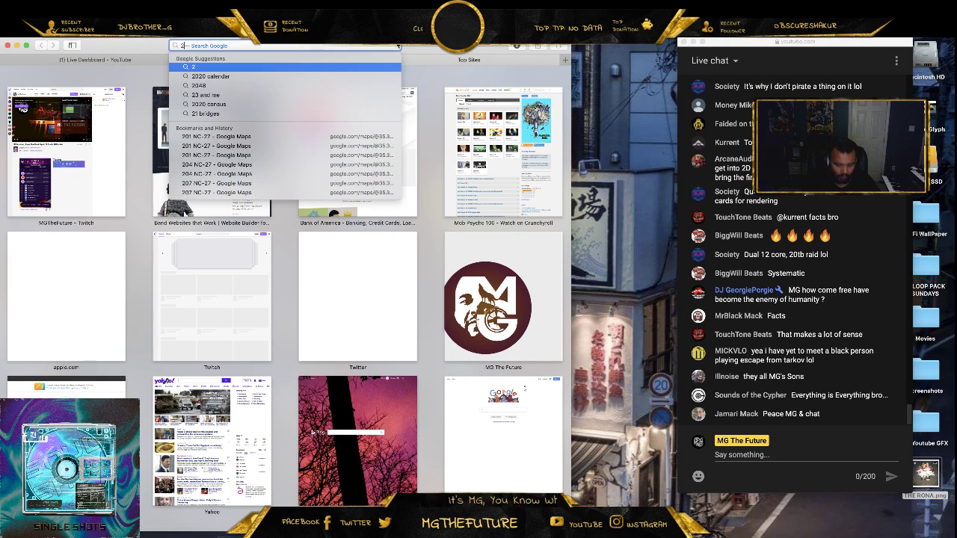
{"action": "type", "text": "d animation app"}
{"action": "key", "text": "Return"}
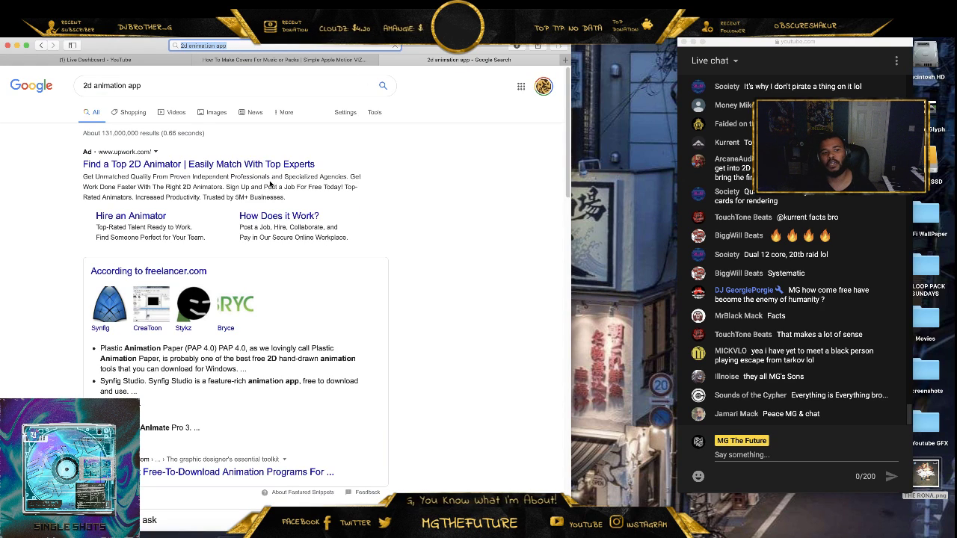
- Scroll the results and search for Synfig from the related searches
{"action": "scroll", "coordinate": [217, 196], "scroll_direction": "down", "scroll_amount": 3}
{"action": "scroll", "coordinate": [218, 194], "scroll_direction": "down", "scroll_amount": 3}
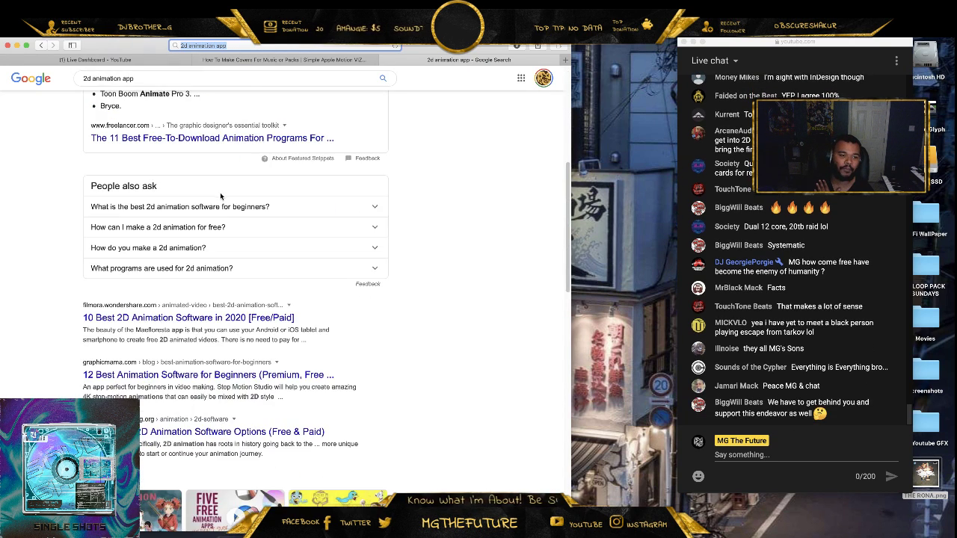
{"action": "scroll", "coordinate": [220, 191], "scroll_direction": "down", "scroll_amount": 5}
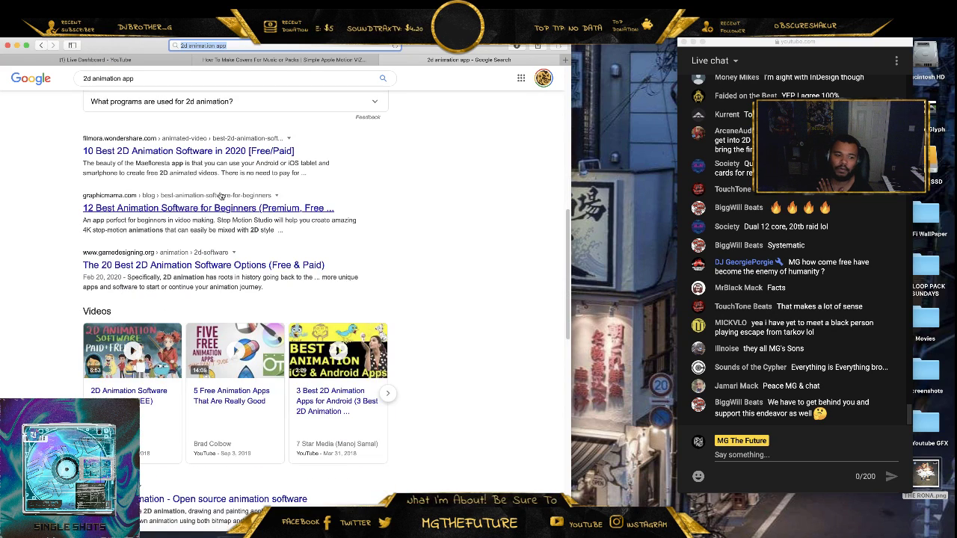
{"action": "scroll", "coordinate": [220, 192], "scroll_direction": "down", "scroll_amount": 2}
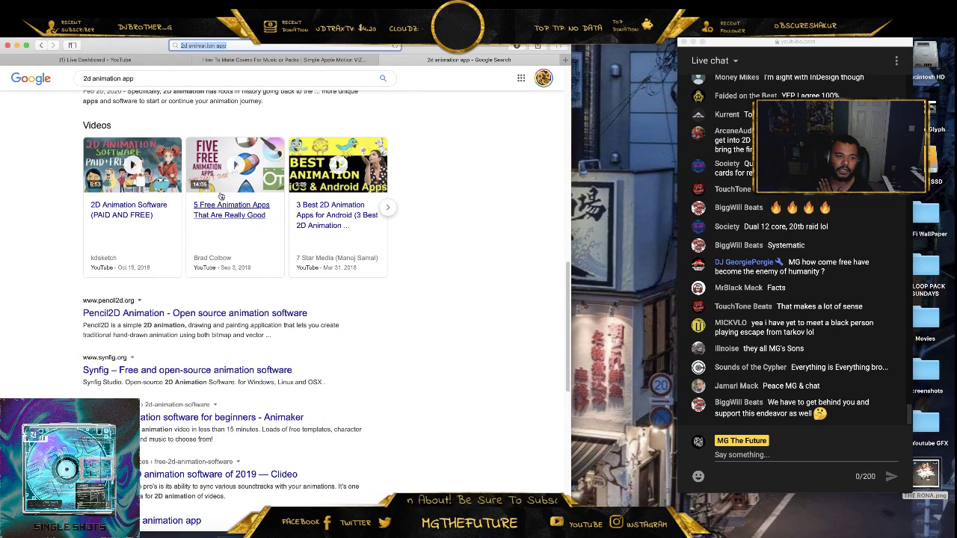
{"action": "scroll", "coordinate": [221, 195], "scroll_direction": "down", "scroll_amount": 2}
{"action": "scroll", "coordinate": [221, 193], "scroll_direction": "down", "scroll_amount": 10}
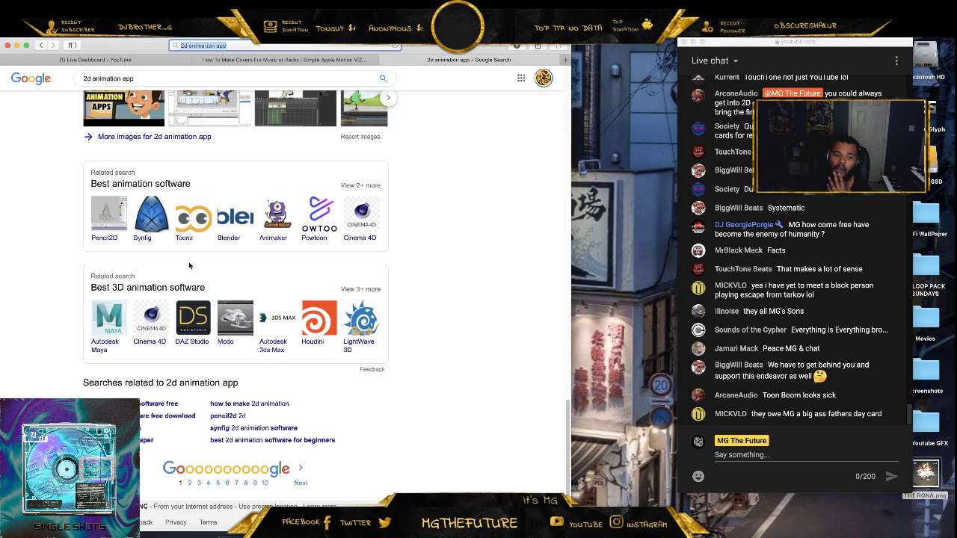
{"action": "left_click", "coordinate": [151, 238]}
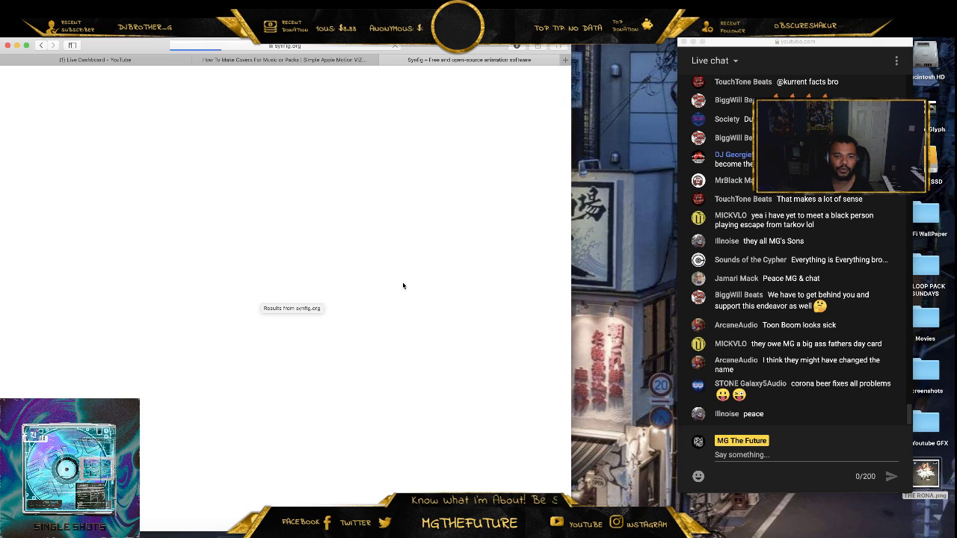
- Go back from synfig.org to the Synfig results and switch the search to Animaker
{"action": "scroll", "coordinate": [403, 237], "scroll_direction": "down", "scroll_amount": 3}
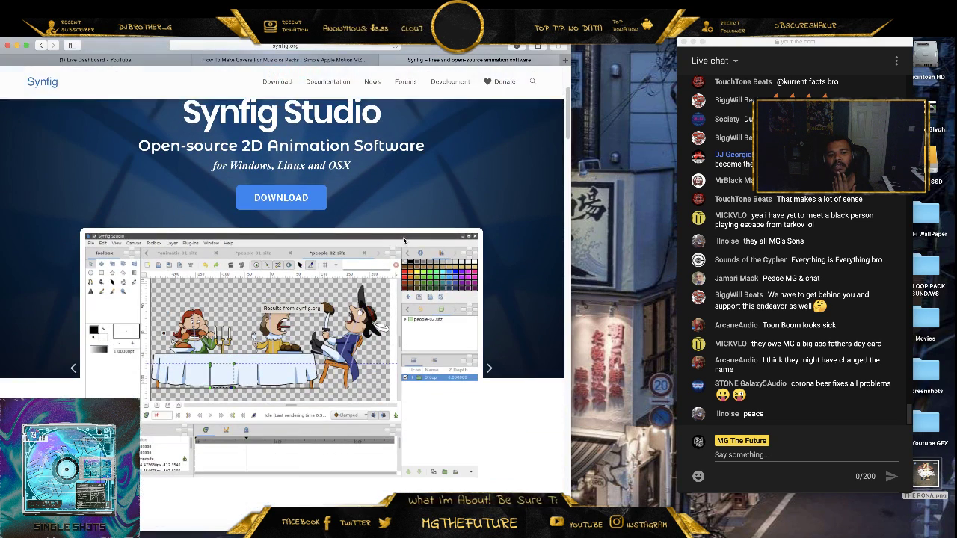
{"action": "scroll", "coordinate": [403, 239], "scroll_direction": "down", "scroll_amount": 2}
{"action": "left_click", "coordinate": [42, 46]}
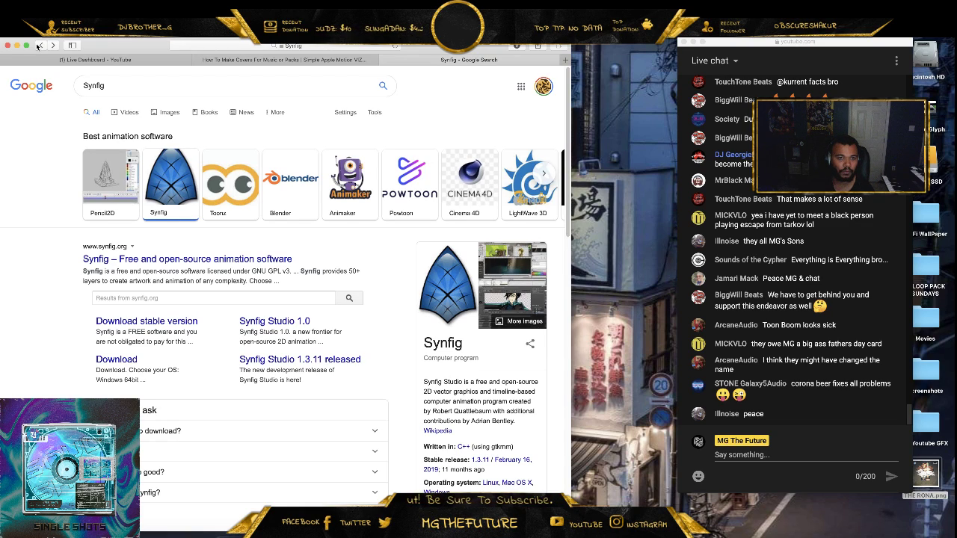
{"action": "left_click", "coordinate": [344, 187]}
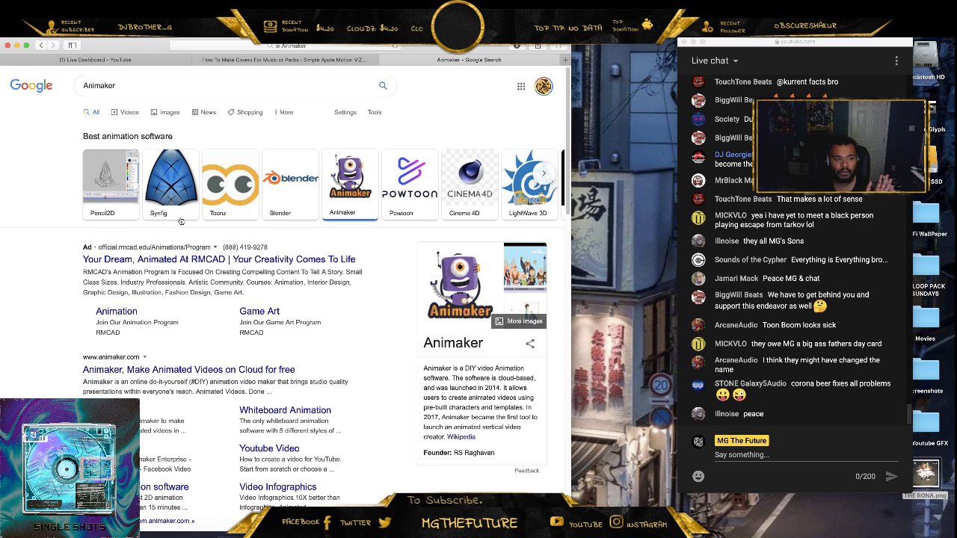
{"action": "scroll", "coordinate": [343, 258], "scroll_direction": "down", "scroll_amount": 5}
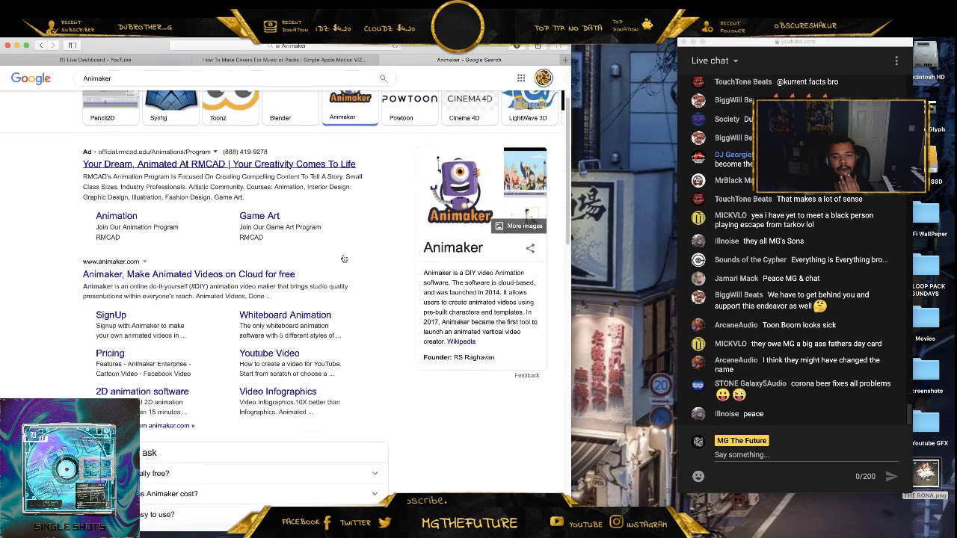
{"action": "scroll", "coordinate": [343, 258], "scroll_direction": "down", "scroll_amount": 3}
{"action": "scroll", "coordinate": [225, 252], "scroll_direction": "up", "scroll_amount": 5}
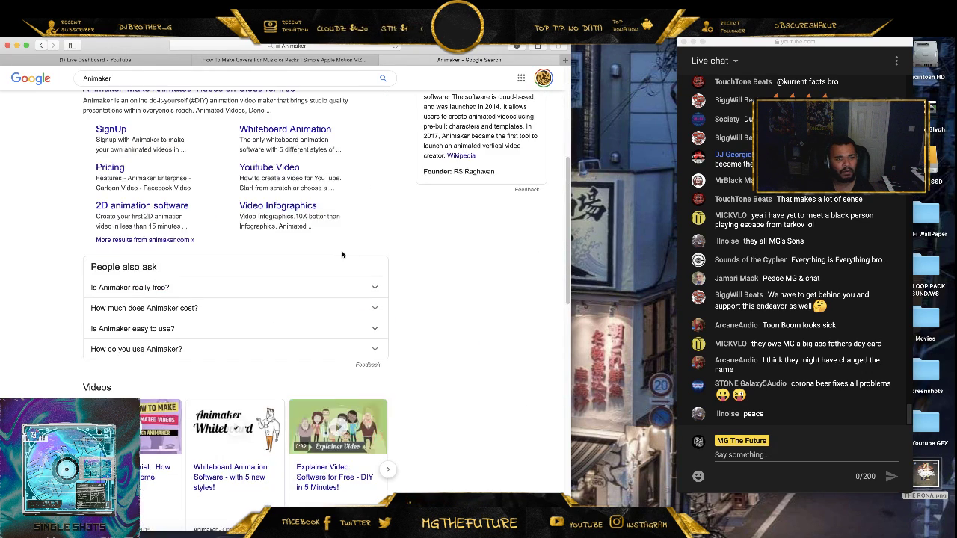
- Browse Animaker's 2D animation software page, then return to the Animaker results
{"action": "left_click", "coordinate": [129, 271]}
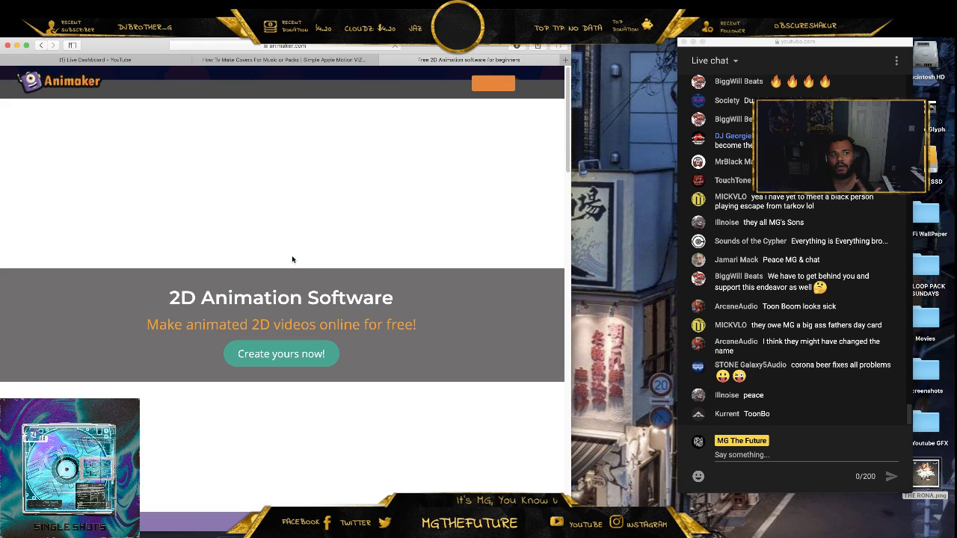
{"action": "scroll", "coordinate": [293, 243], "scroll_direction": "down", "scroll_amount": 5}
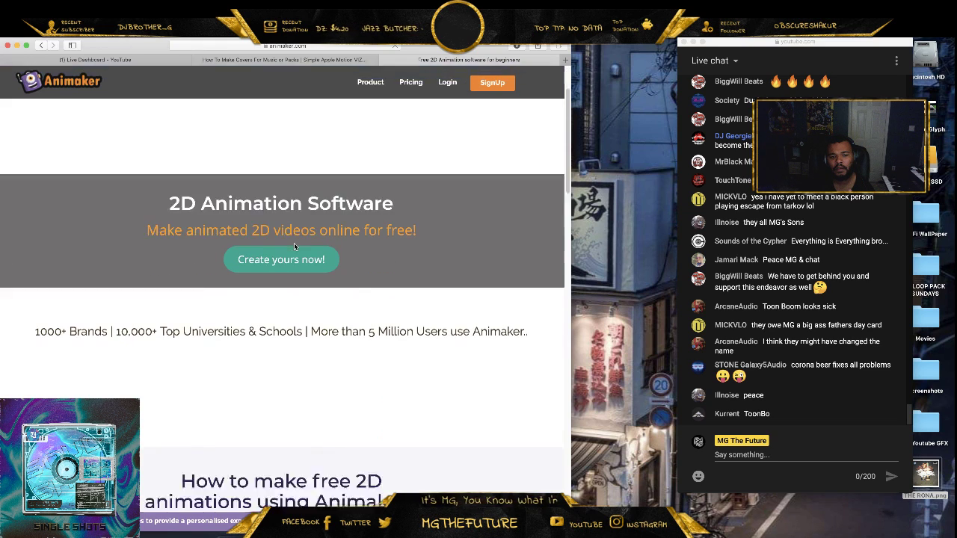
{"action": "scroll", "coordinate": [294, 241], "scroll_direction": "down", "scroll_amount": 7}
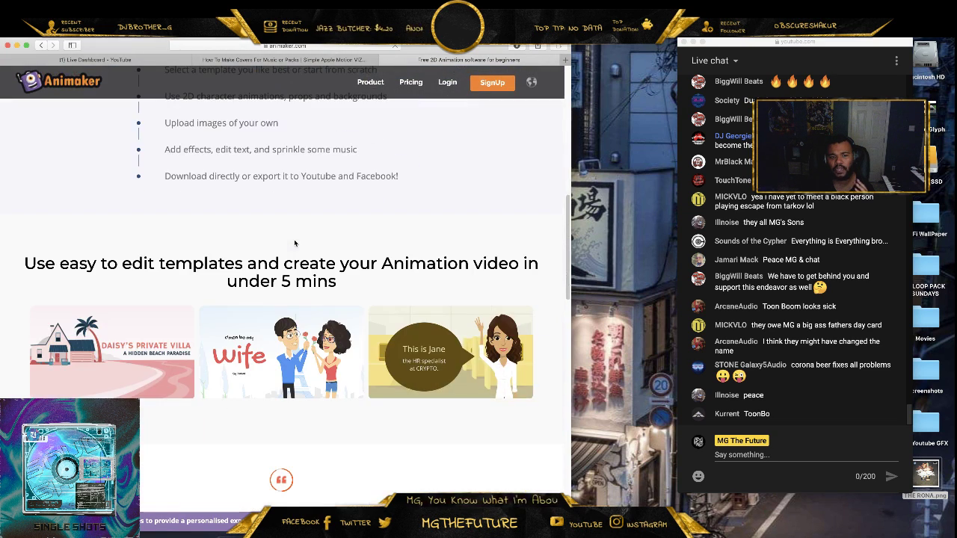
{"action": "scroll", "coordinate": [294, 240], "scroll_direction": "down", "scroll_amount": 15}
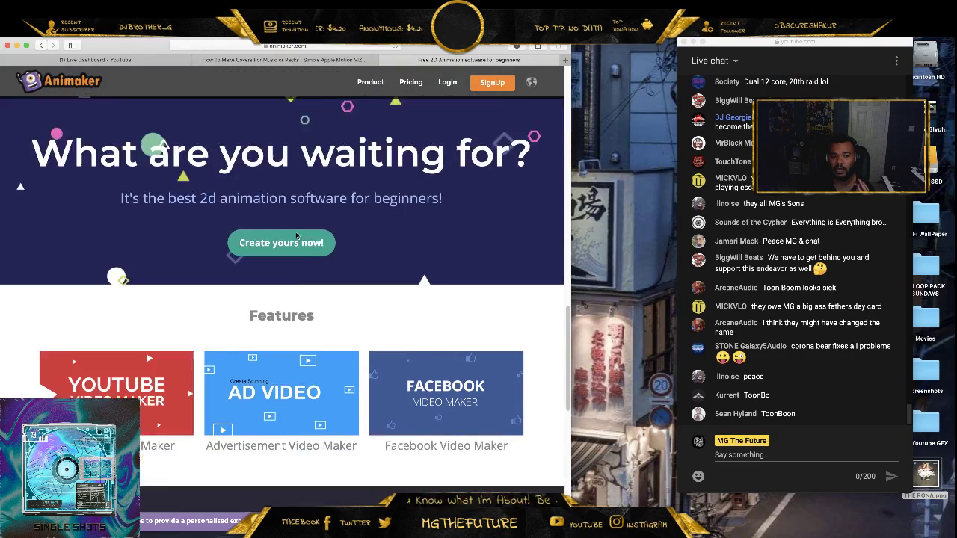
{"action": "scroll", "coordinate": [297, 236], "scroll_direction": "up", "scroll_amount": 20}
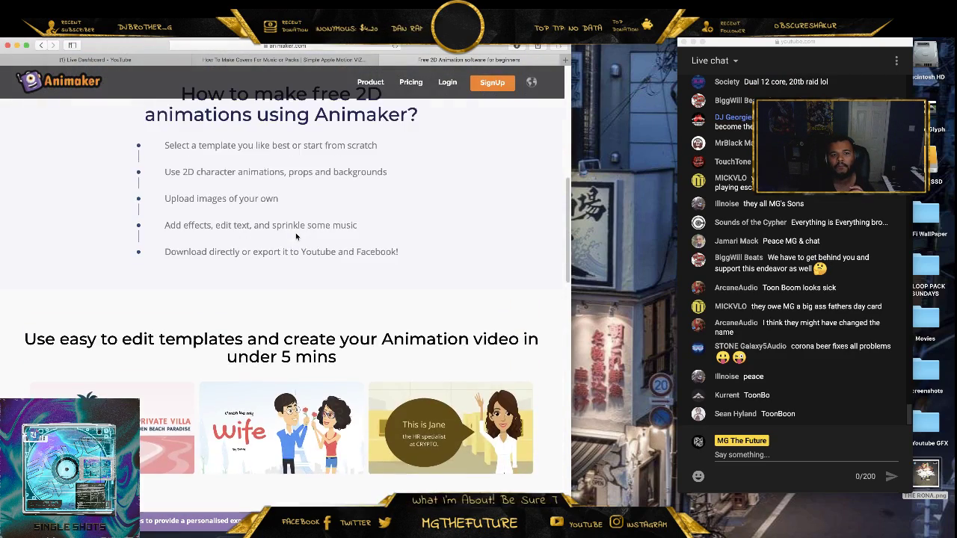
{"action": "key", "text": "super+bracketleft"}
- Search Google for 'Bryce 3d' from the address bar
{"action": "scroll", "coordinate": [240, 239], "scroll_direction": "down", "scroll_amount": 5}
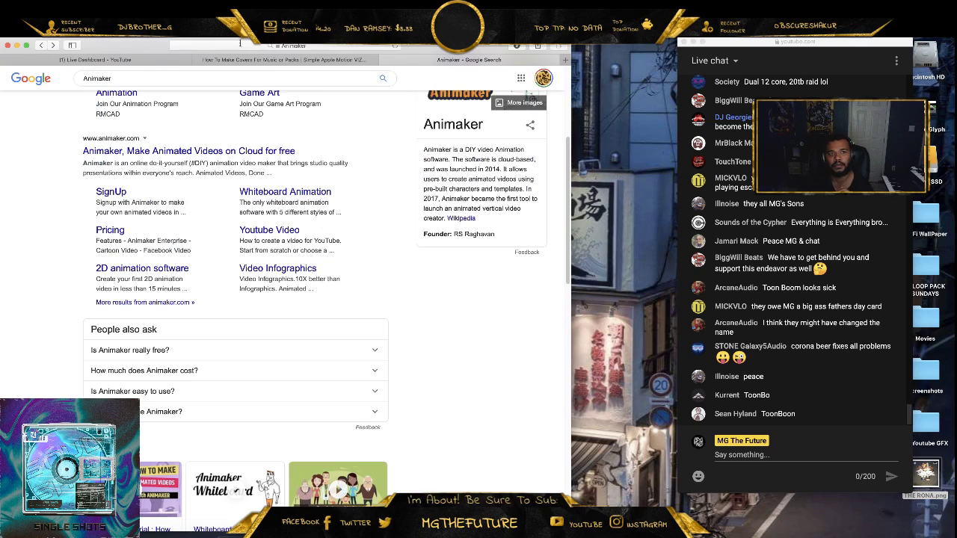
{"action": "left_click", "coordinate": [240, 45]}
{"action": "type", "text": "Bryce 3d"}
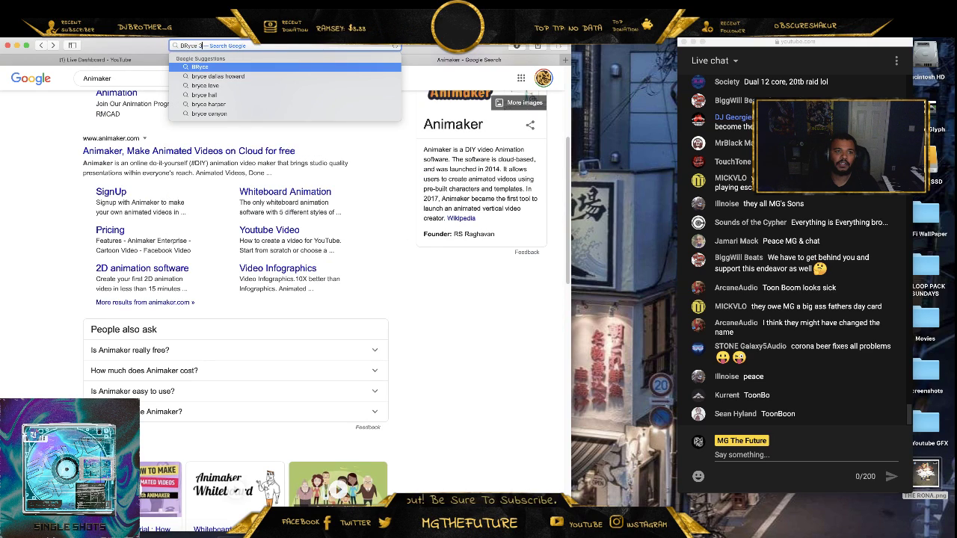
{"action": "key", "text": "Return"}
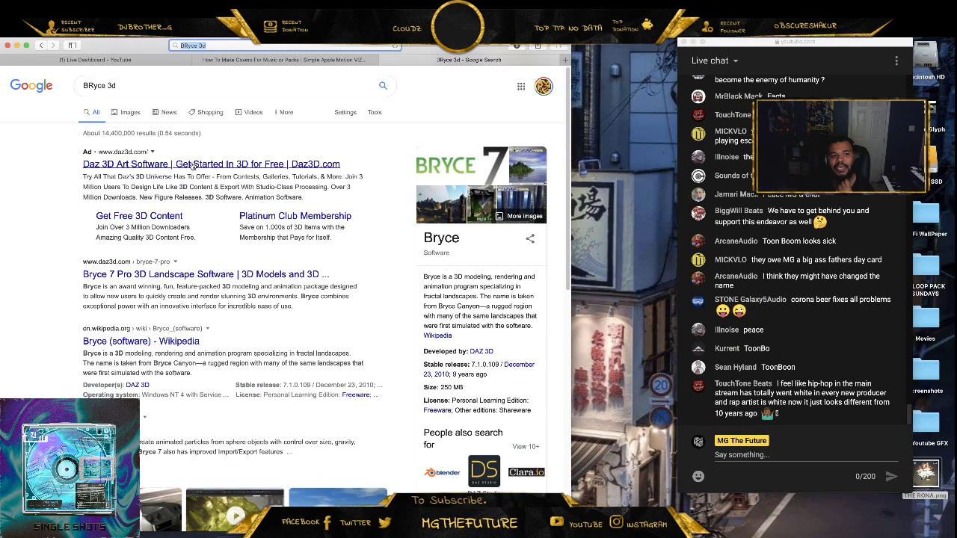
{"action": "scroll", "coordinate": [170, 224], "scroll_direction": "down", "scroll_amount": 10}
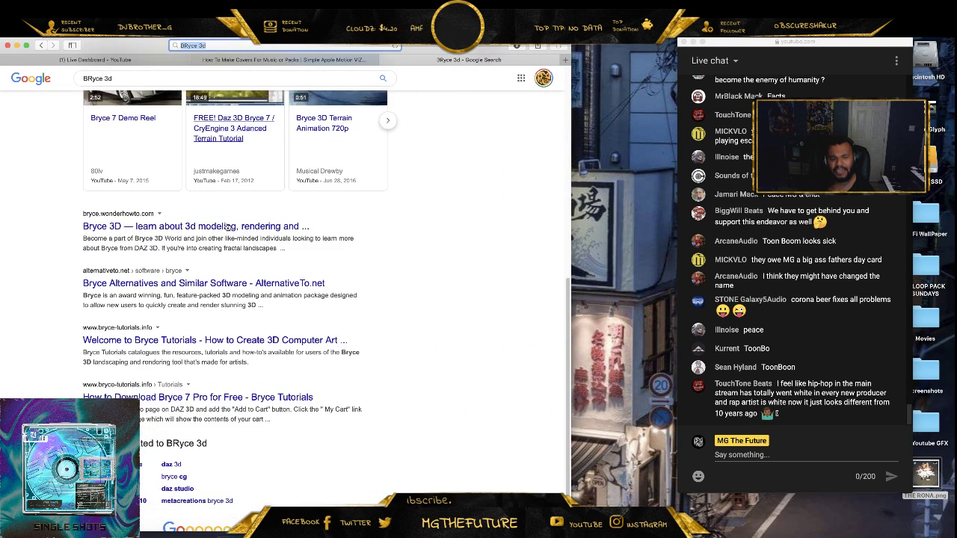
{"action": "scroll", "coordinate": [228, 222], "scroll_direction": "up", "scroll_amount": 10}
- Replace the search text with 'Anime Studio' and submit it
{"action": "triple_click", "coordinate": [99, 85]}
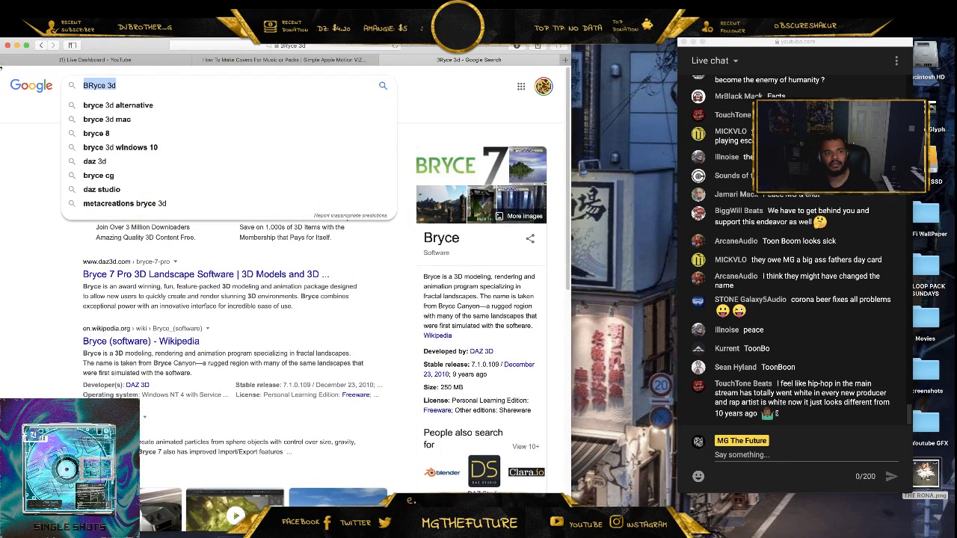
{"action": "type", "text": "Anime Studio"}
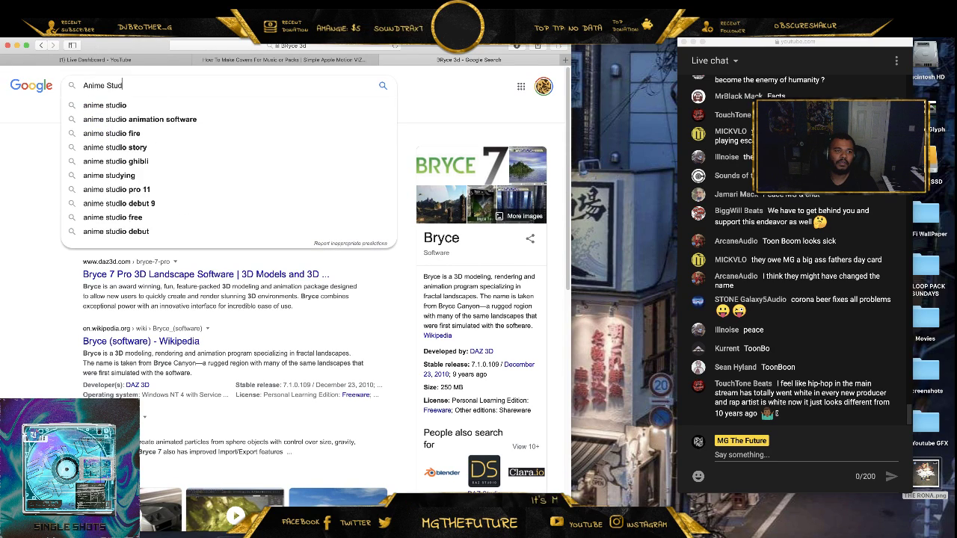
{"action": "key", "text": "Return"}
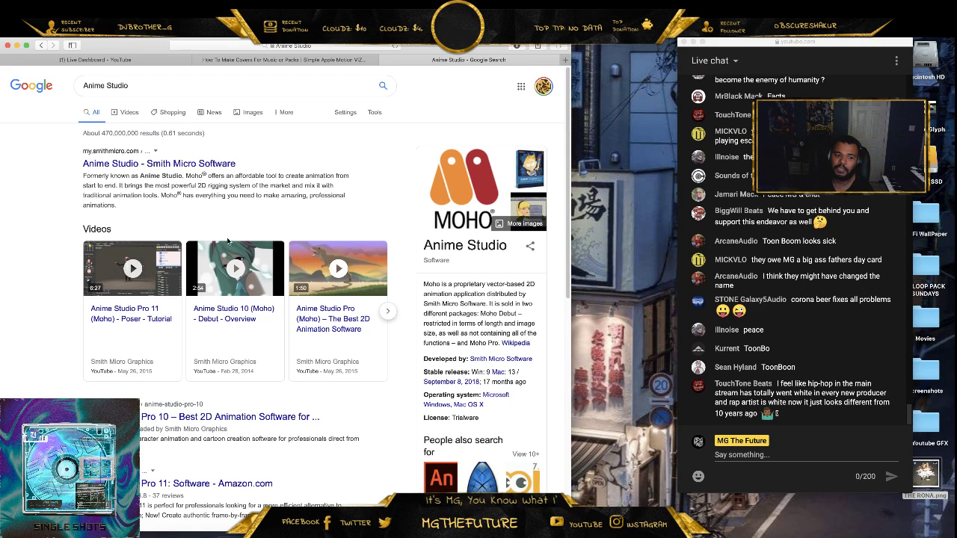
- Open the Anime Studio – Smith Micro Software result and the Moho Pro 13 product page
{"action": "left_click", "coordinate": [160, 163]}
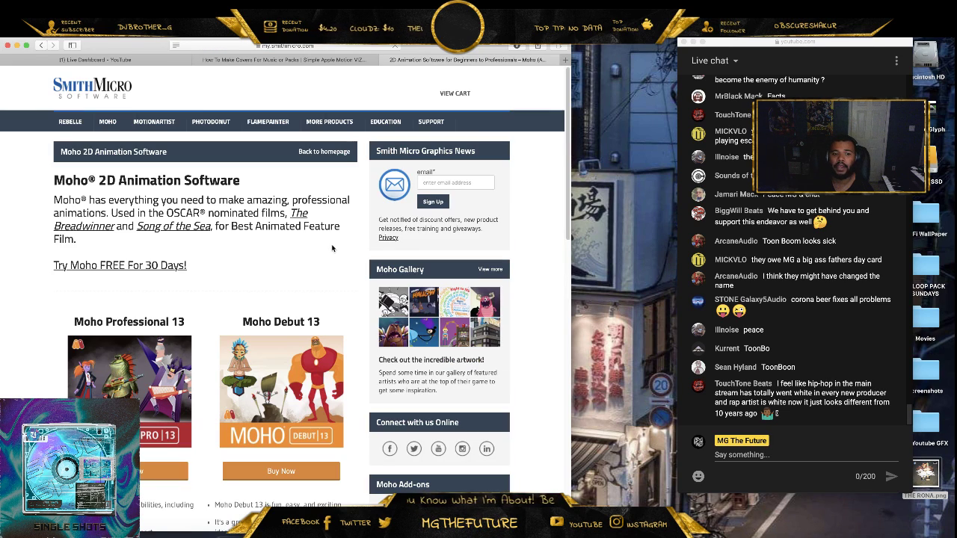
{"action": "scroll", "coordinate": [135, 370], "scroll_direction": "down", "scroll_amount": 1}
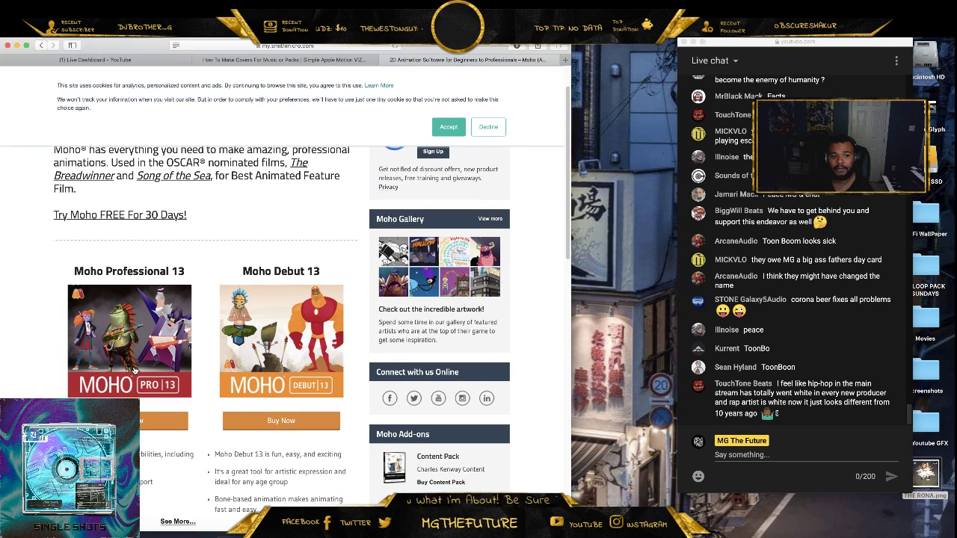
{"action": "left_click", "coordinate": [133, 370]}
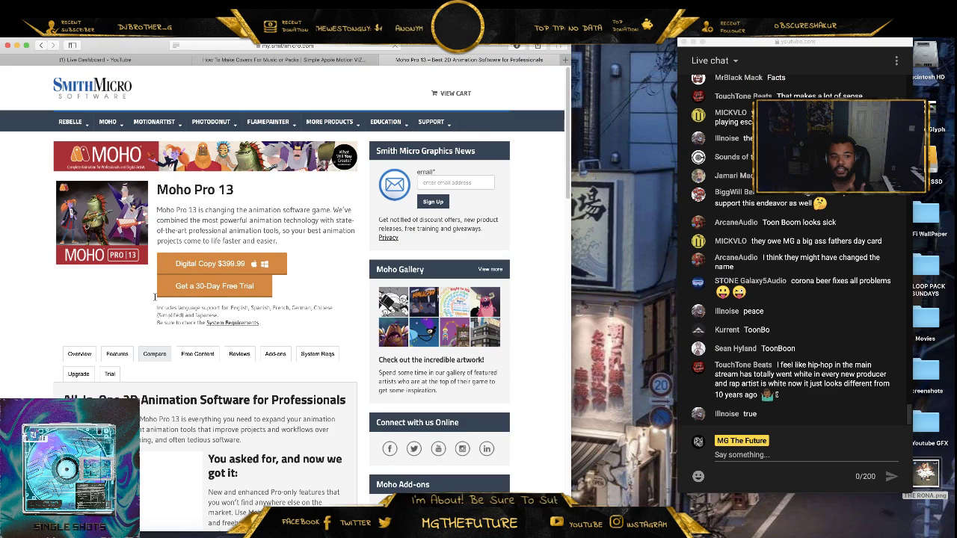
{"action": "scroll", "coordinate": [115, 283], "scroll_direction": "down", "scroll_amount": 10}
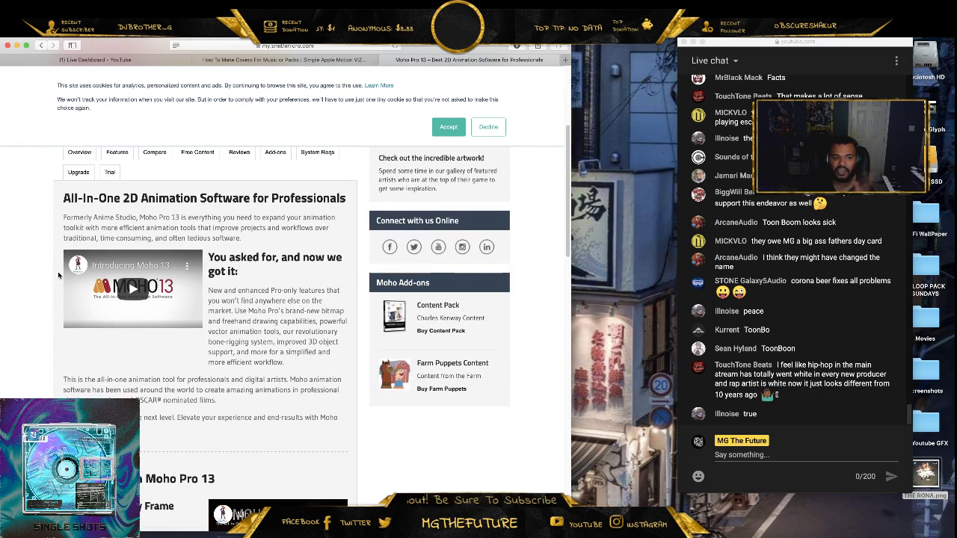
{"action": "scroll", "coordinate": [123, 284], "scroll_direction": "down", "scroll_amount": 12}
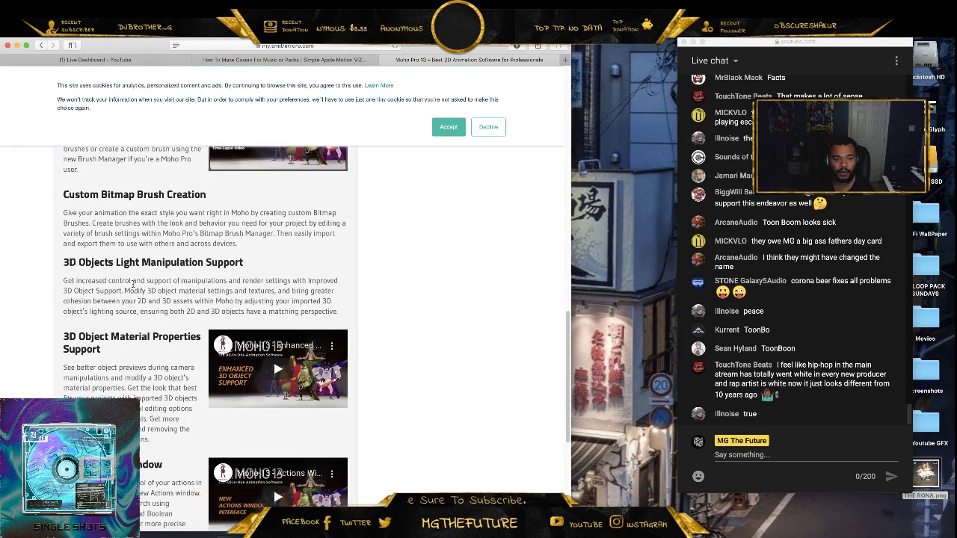
{"action": "scroll", "coordinate": [133, 284], "scroll_direction": "up", "scroll_amount": 20}
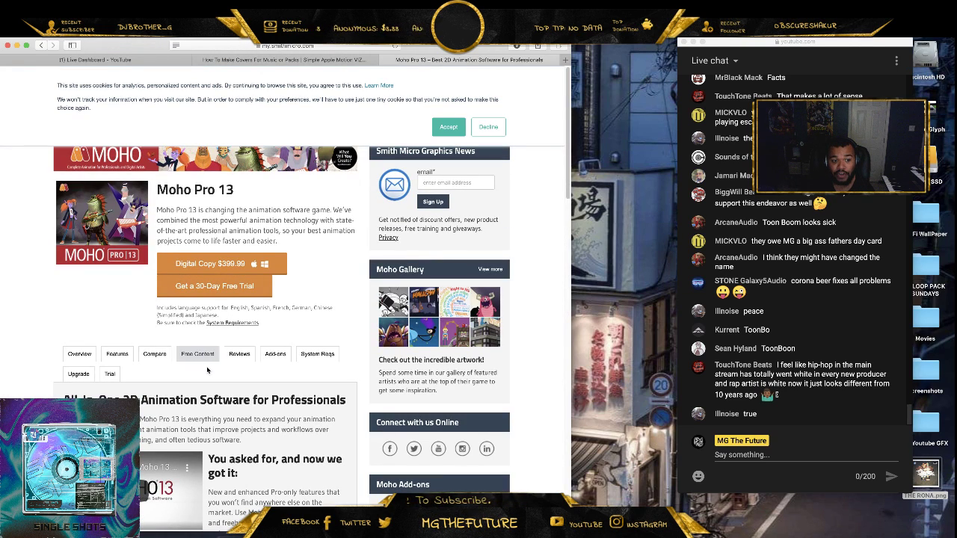
- Read the Moho Pro 13 additional features, then play the Overview's introduction video
{"action": "left_click", "coordinate": [123, 358]}
{"action": "scroll", "coordinate": [155, 329], "scroll_direction": "down", "scroll_amount": 3}
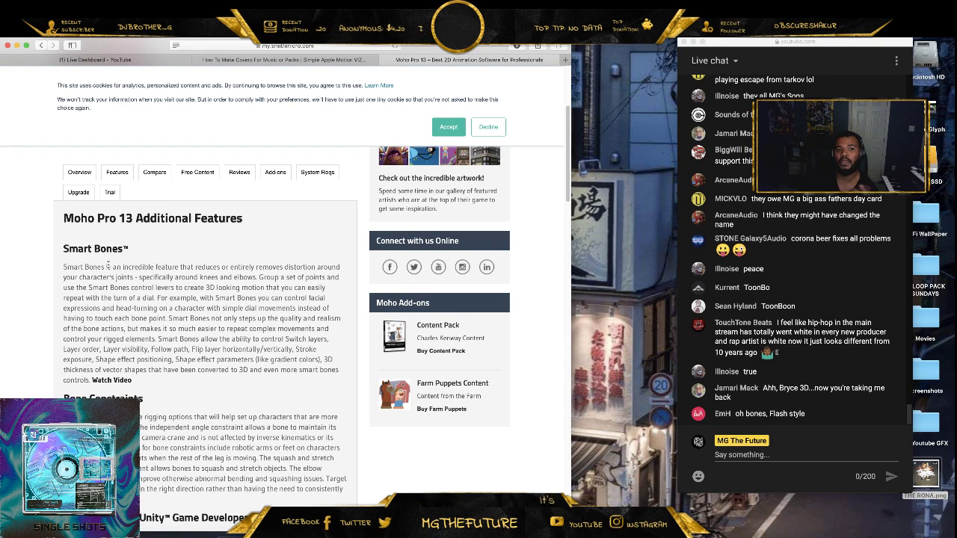
{"action": "scroll", "coordinate": [108, 265], "scroll_direction": "down", "scroll_amount": 4}
{"action": "scroll", "coordinate": [140, 287], "scroll_direction": "down", "scroll_amount": 1}
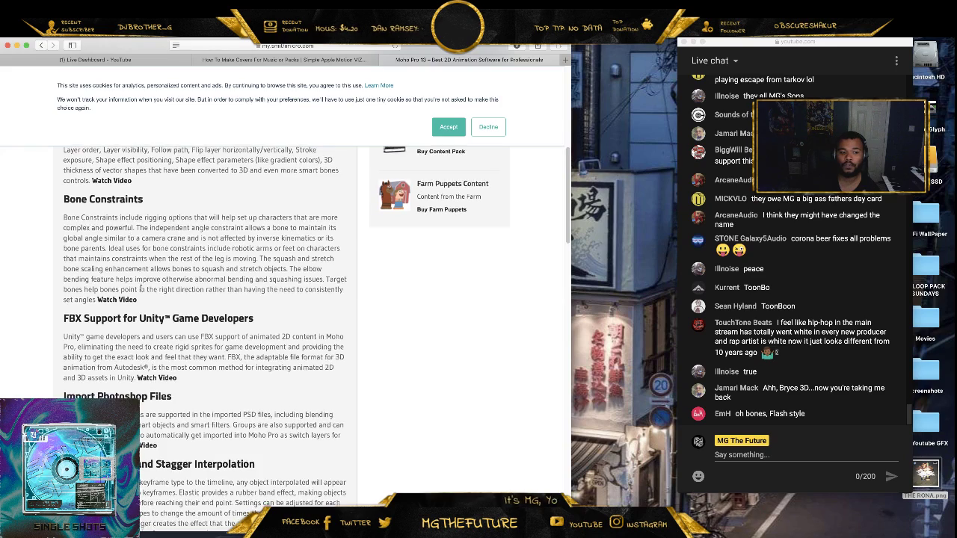
{"action": "scroll", "coordinate": [140, 288], "scroll_direction": "down", "scroll_amount": 1}
{"action": "scroll", "coordinate": [149, 290], "scroll_direction": "down", "scroll_amount": 3}
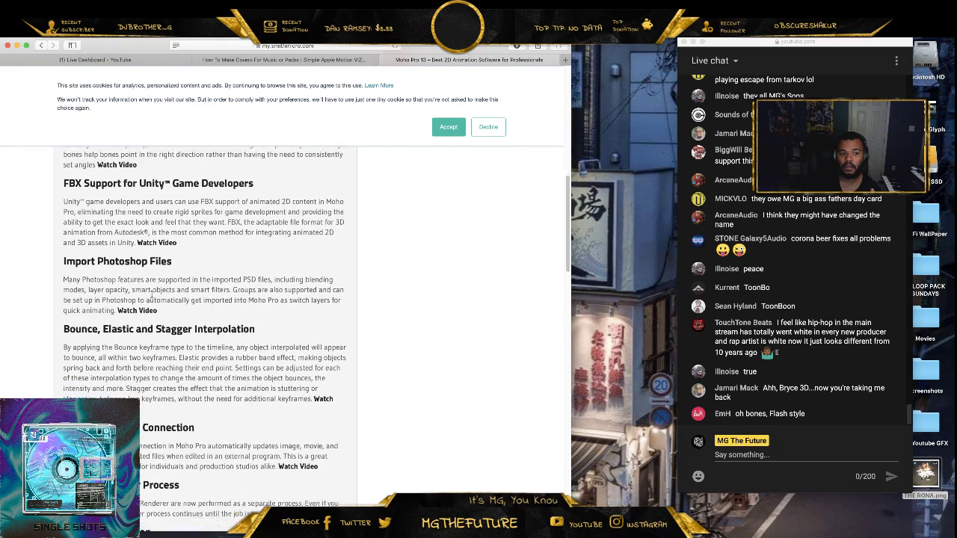
{"action": "scroll", "coordinate": [150, 290], "scroll_direction": "down", "scroll_amount": 10}
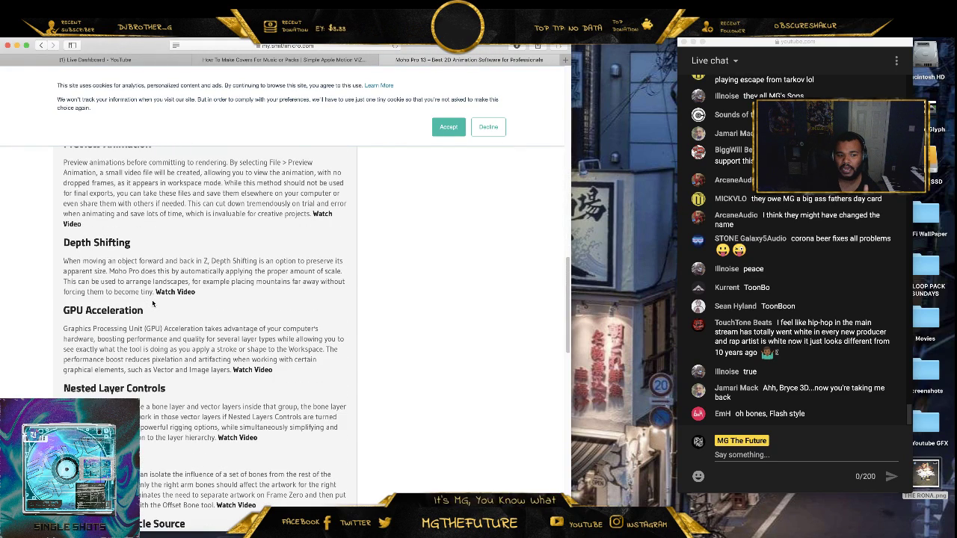
{"action": "scroll", "coordinate": [152, 303], "scroll_direction": "down", "scroll_amount": 7}
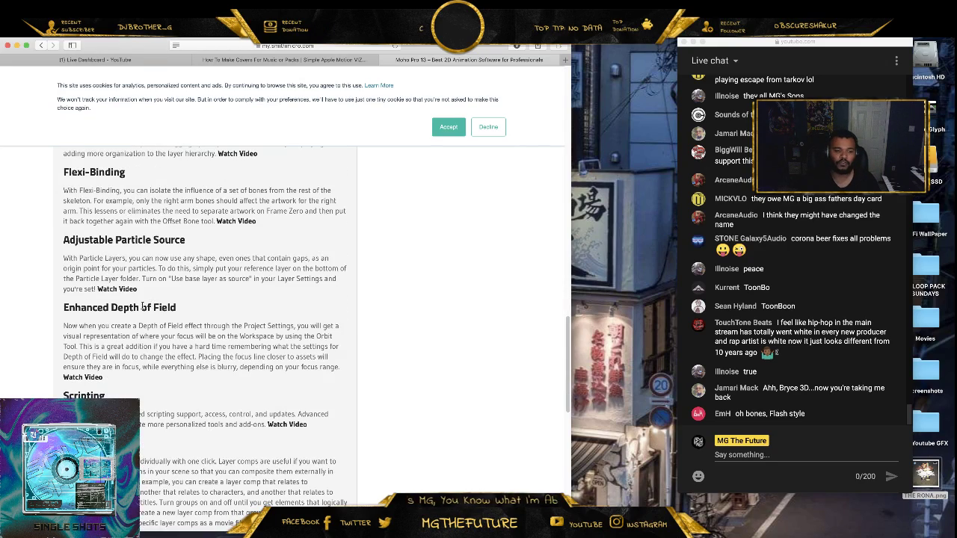
{"action": "scroll", "coordinate": [142, 307], "scroll_direction": "down", "scroll_amount": 10}
{"action": "scroll", "coordinate": [138, 305], "scroll_direction": "up", "scroll_amount": 20}
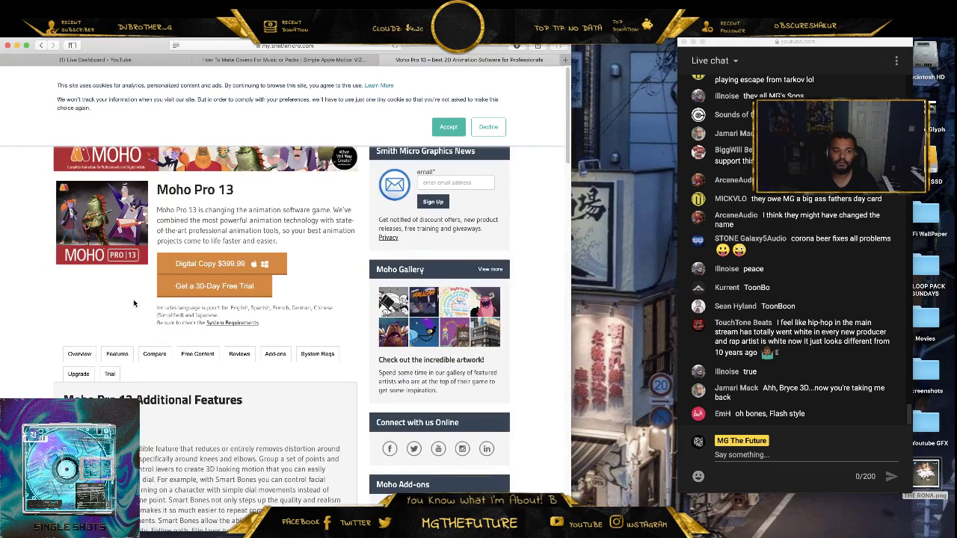
{"action": "left_click", "coordinate": [79, 353]}
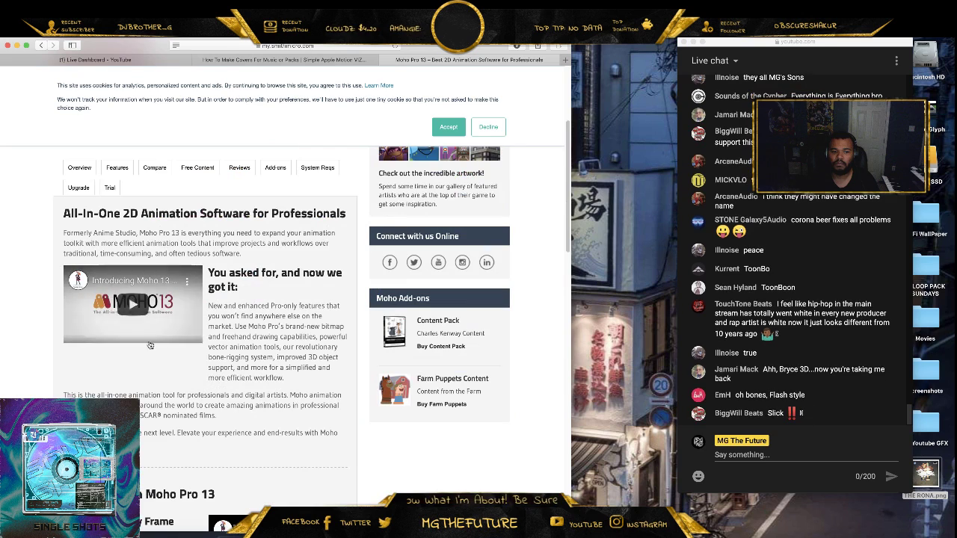
{"action": "left_click", "coordinate": [175, 310]}
- Watch the Introducing Moho 13 promo full screen, then exit back to the embedded player
{"action": "left_click", "coordinate": [190, 335]}
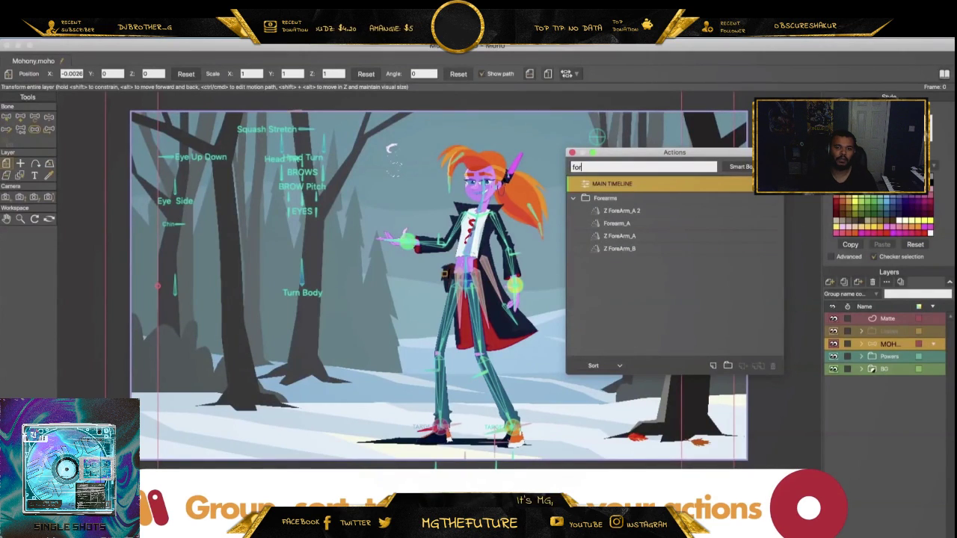
{"action": "mouse_move", "coordinate": [924, 74]}
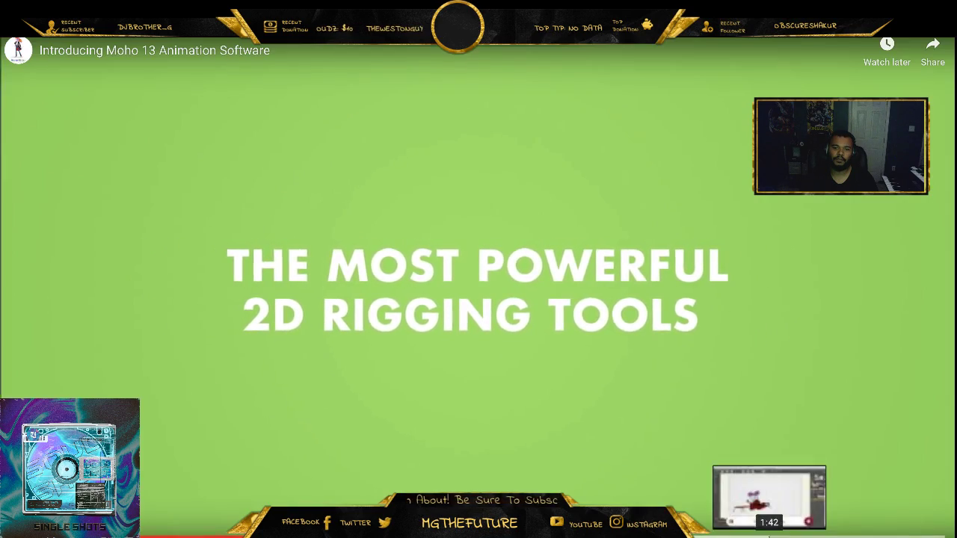
{"action": "key", "text": "Escape"}
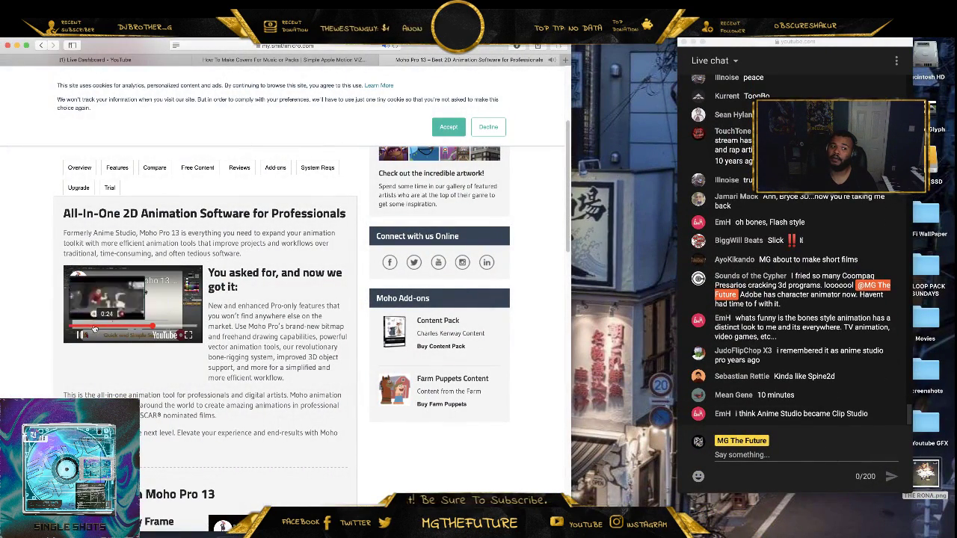
- Pause the Moho 13 promo video and minimize the browser to reveal the desktop and live chat
{"action": "left_click", "coordinate": [137, 308]}
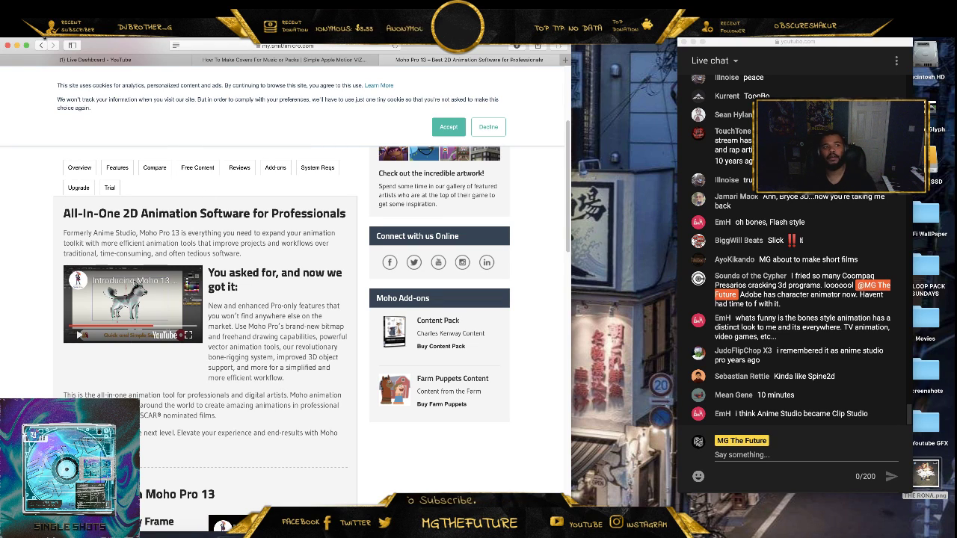
{"action": "key", "text": "super+m"}
{"action": "left_click_drag", "start_coordinate": [484, 345], "coordinate": [486, 346]}
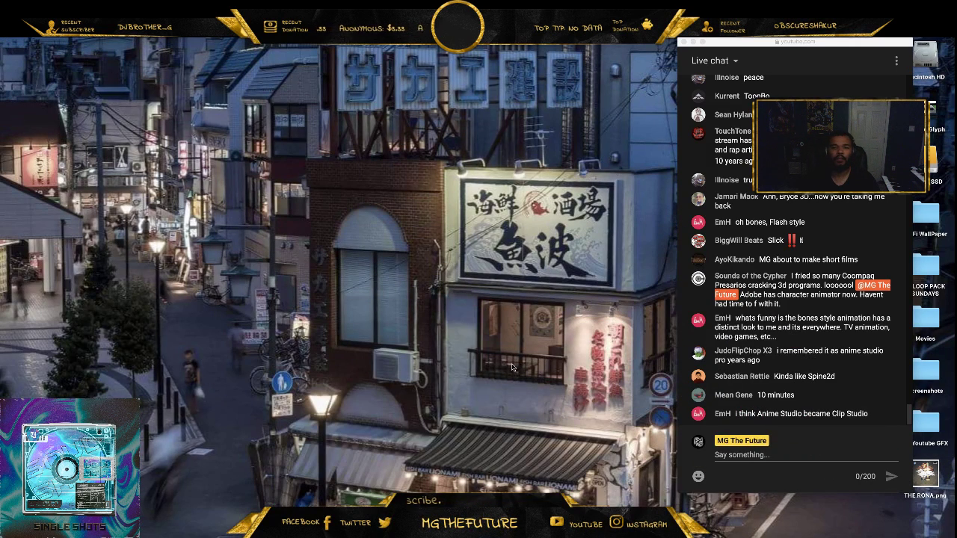
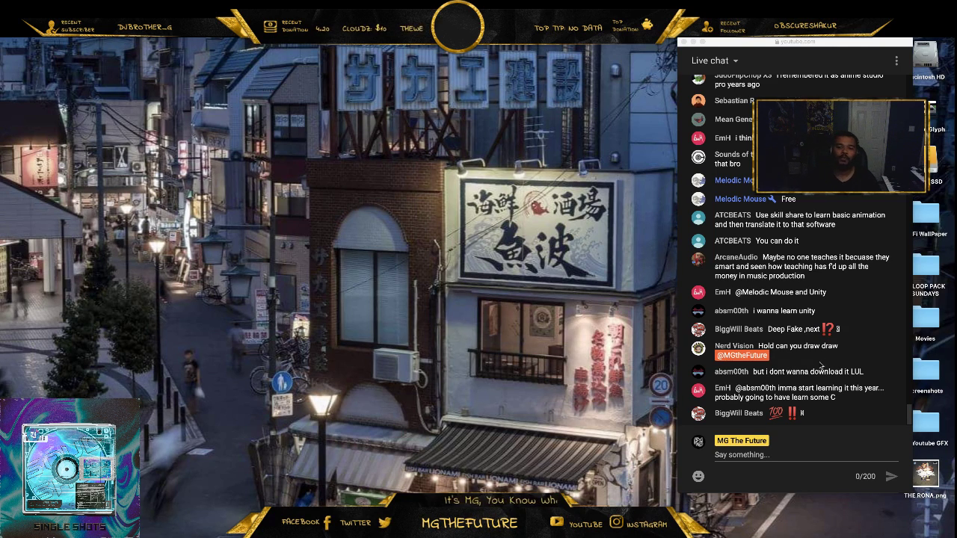
- Scroll up through earlier YouTube live chat messages, then back down toward the latest ones
{"action": "scroll", "coordinate": [805, 259], "scroll_direction": "up", "scroll_amount": 3}
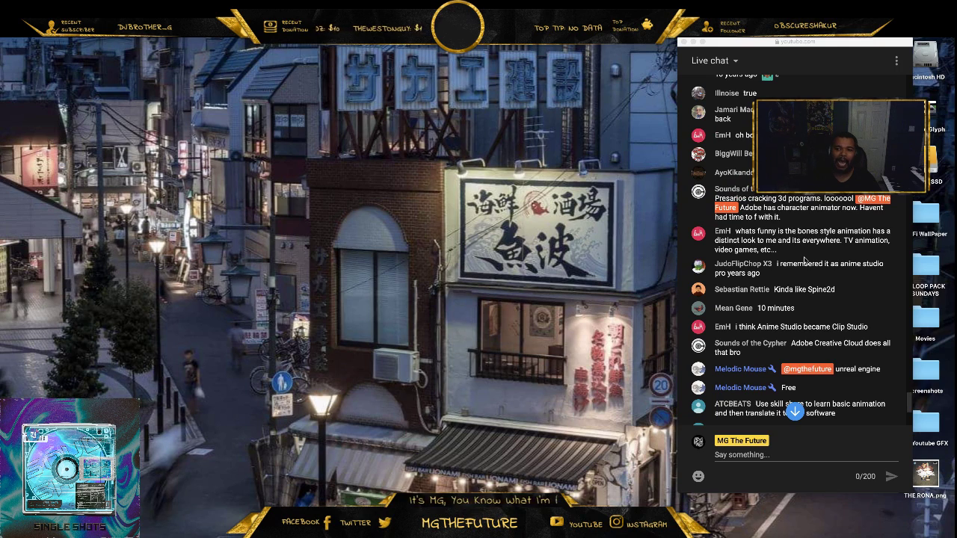
{"action": "scroll", "coordinate": [804, 260], "scroll_direction": "up", "scroll_amount": 3}
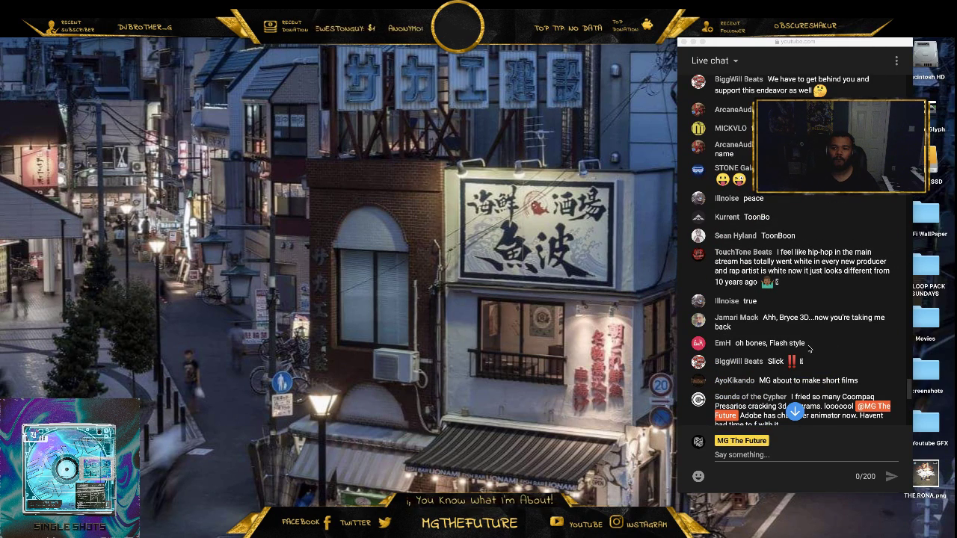
{"action": "left_click", "coordinate": [764, 331]}
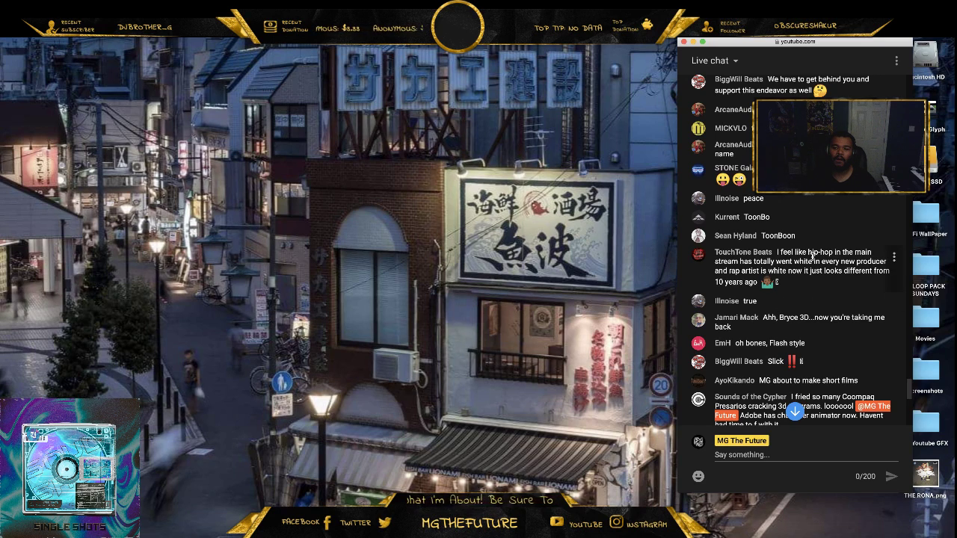
{"action": "scroll", "coordinate": [813, 254], "scroll_direction": "up", "scroll_amount": 2}
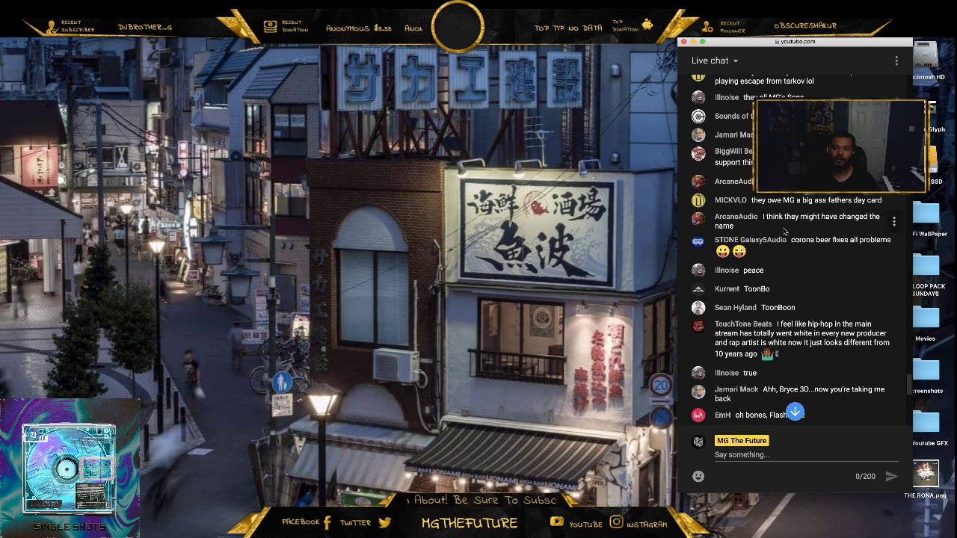
{"action": "scroll", "coordinate": [784, 232], "scroll_direction": "up", "scroll_amount": 1}
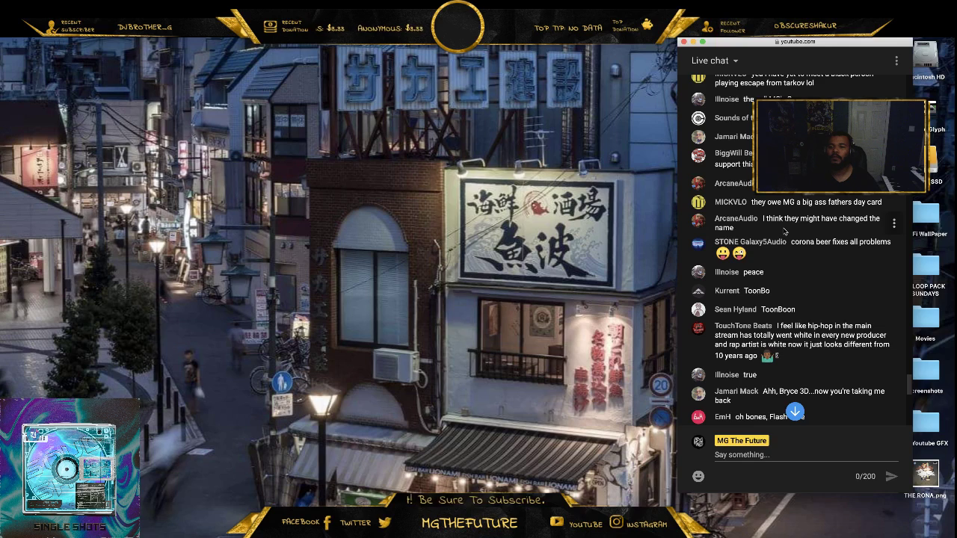
{"action": "scroll", "coordinate": [825, 224], "scroll_direction": "up", "scroll_amount": 2}
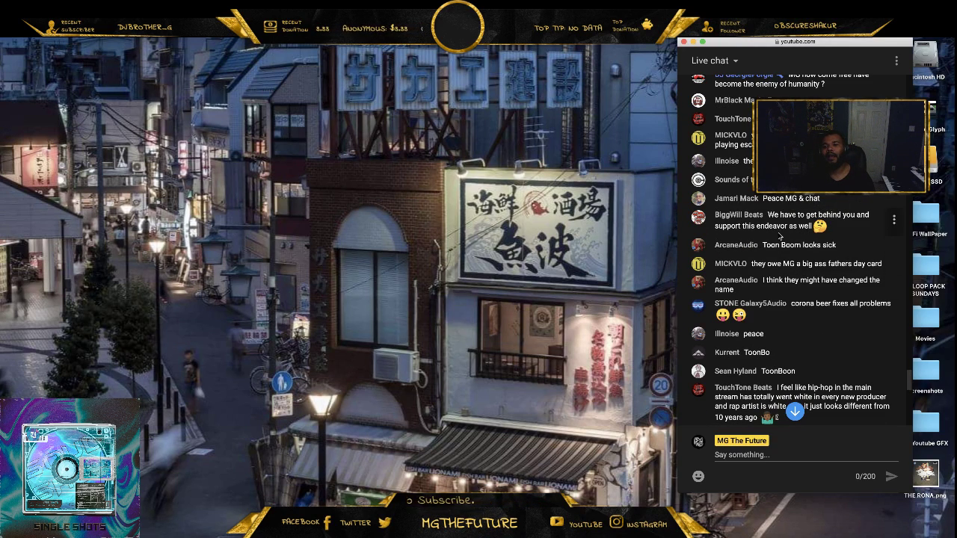
{"action": "scroll", "coordinate": [779, 233], "scroll_direction": "up", "scroll_amount": 1}
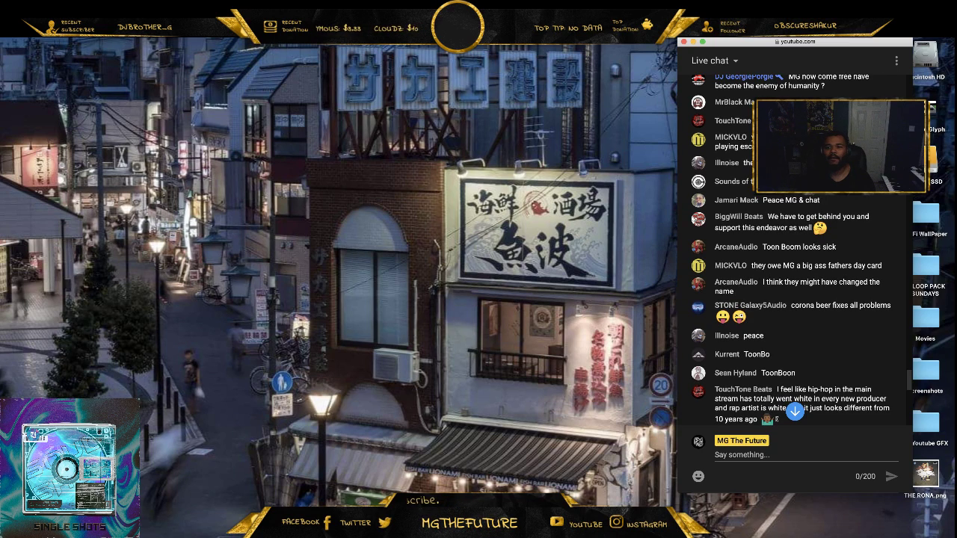
{"action": "scroll", "coordinate": [783, 270], "scroll_direction": "up", "scroll_amount": 3}
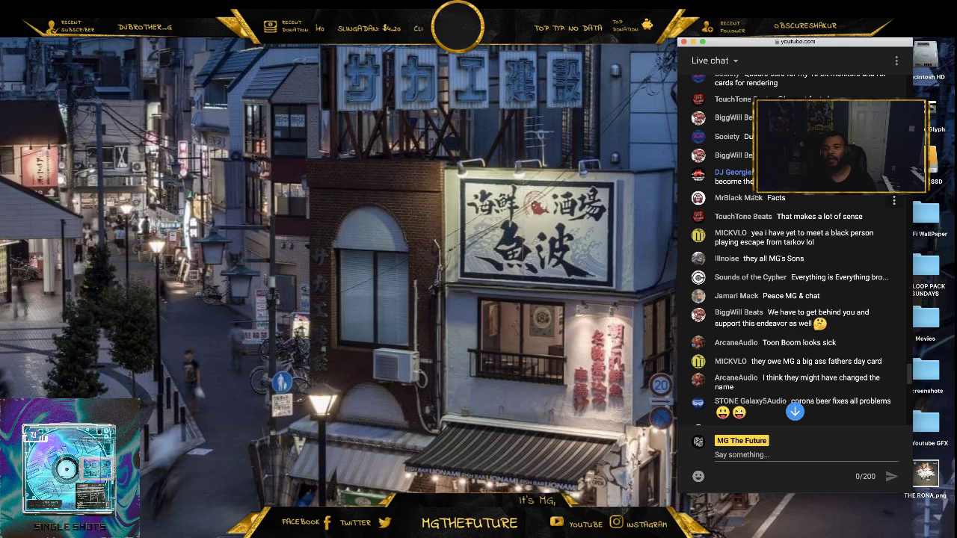
{"action": "scroll", "coordinate": [788, 216], "scroll_direction": "up", "scroll_amount": 1}
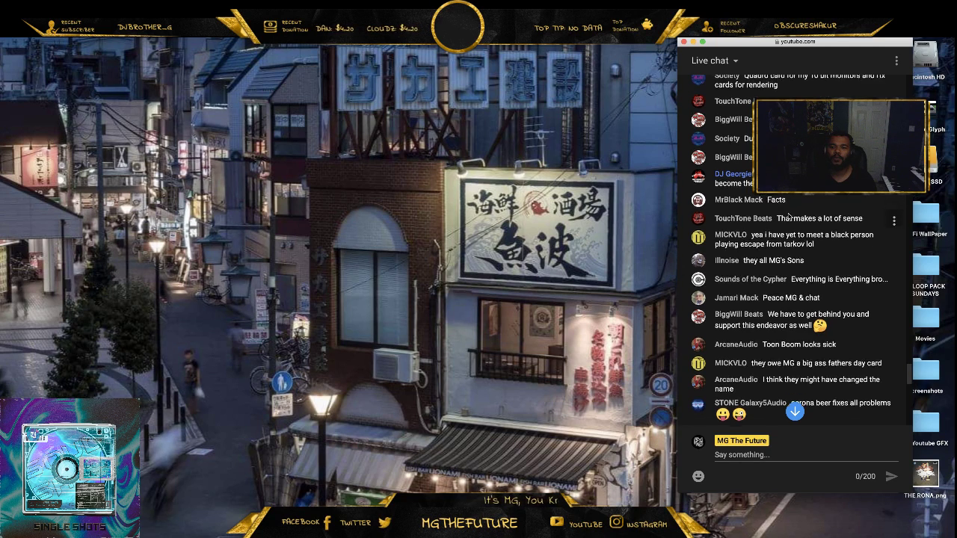
{"action": "scroll", "coordinate": [789, 217], "scroll_direction": "up", "scroll_amount": 2}
{"action": "scroll", "coordinate": [813, 238], "scroll_direction": "down", "scroll_amount": 10}
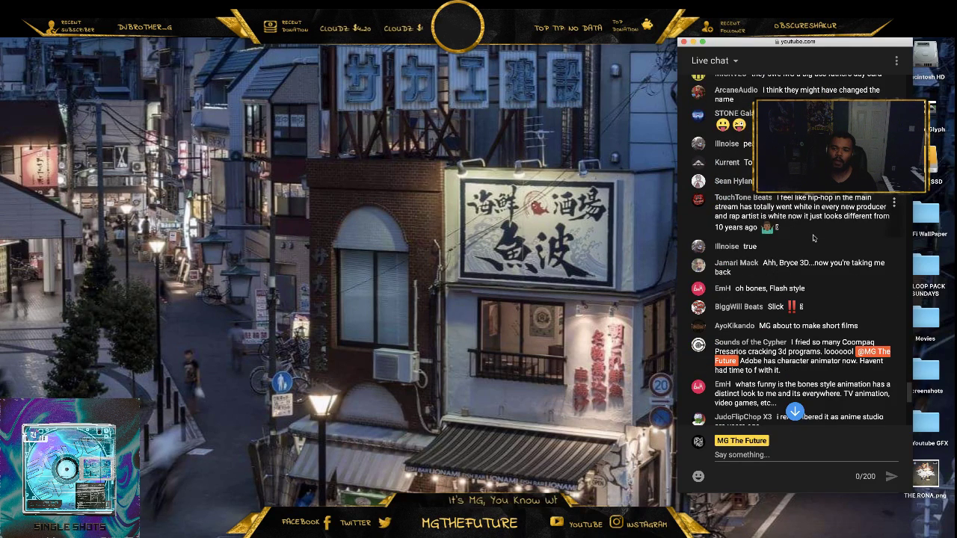
{"action": "scroll", "coordinate": [814, 238], "scroll_direction": "up", "scroll_amount": 8}
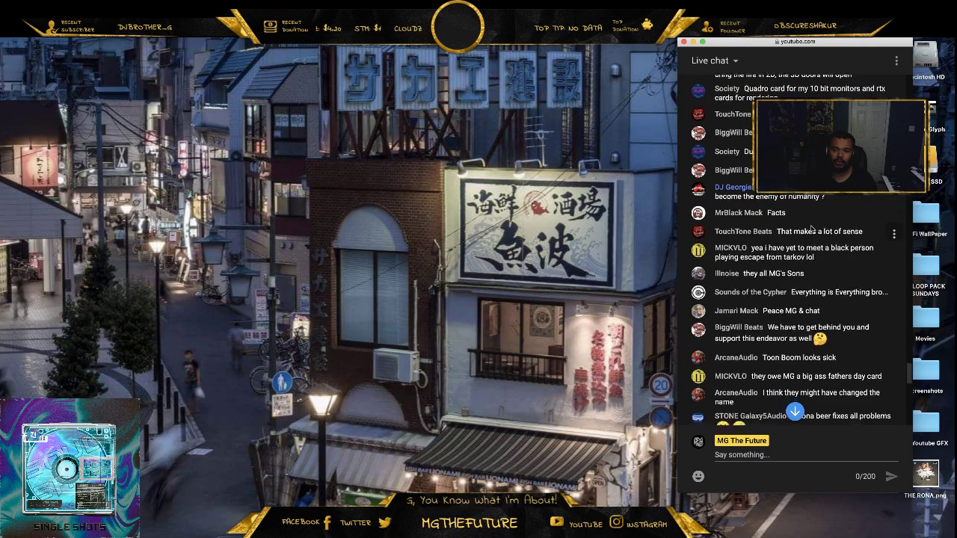
{"action": "scroll", "coordinate": [811, 229], "scroll_direction": "down", "scroll_amount": 1}
{"action": "scroll", "coordinate": [811, 229], "scroll_direction": "down", "scroll_amount": 3}
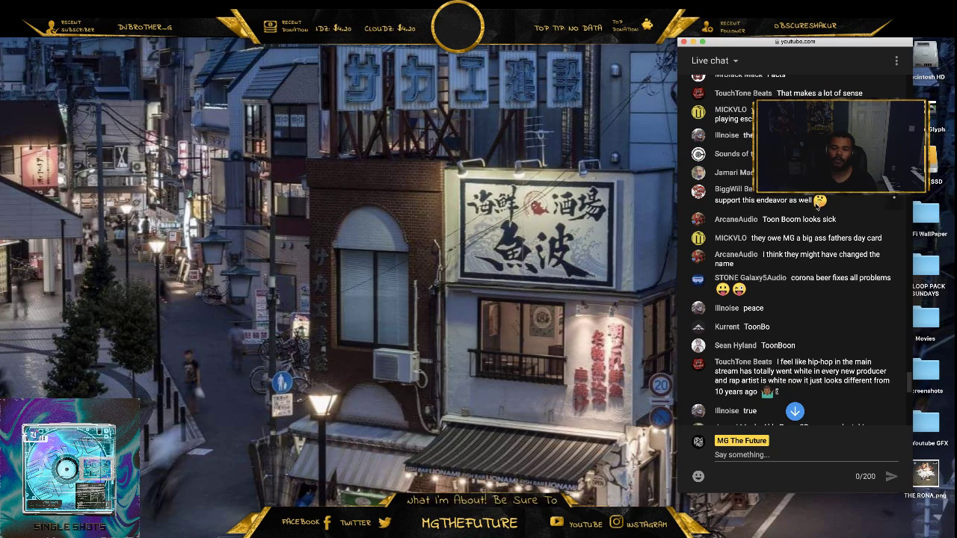
{"action": "scroll", "coordinate": [807, 280], "scroll_direction": "down", "scroll_amount": 5}
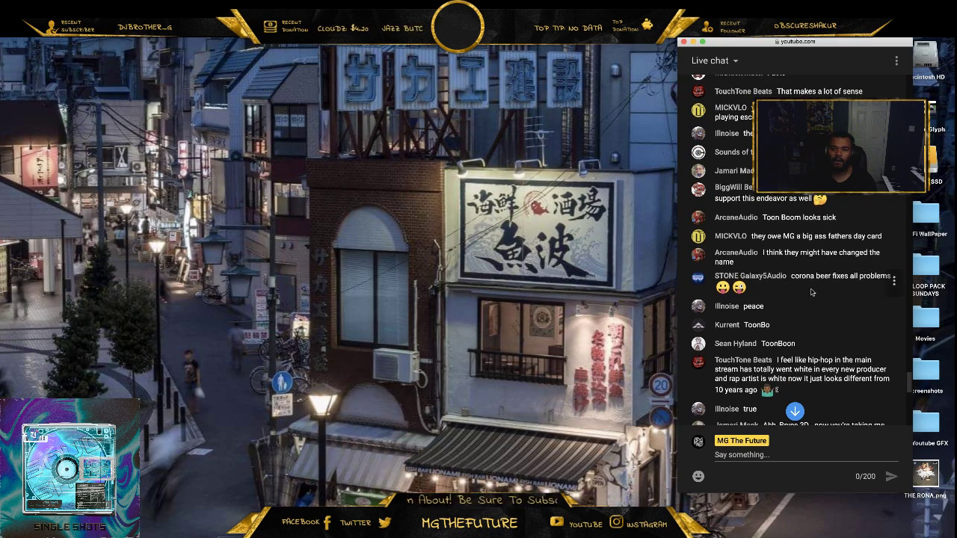
{"action": "scroll", "coordinate": [814, 284], "scroll_direction": "down", "scroll_amount": 3}
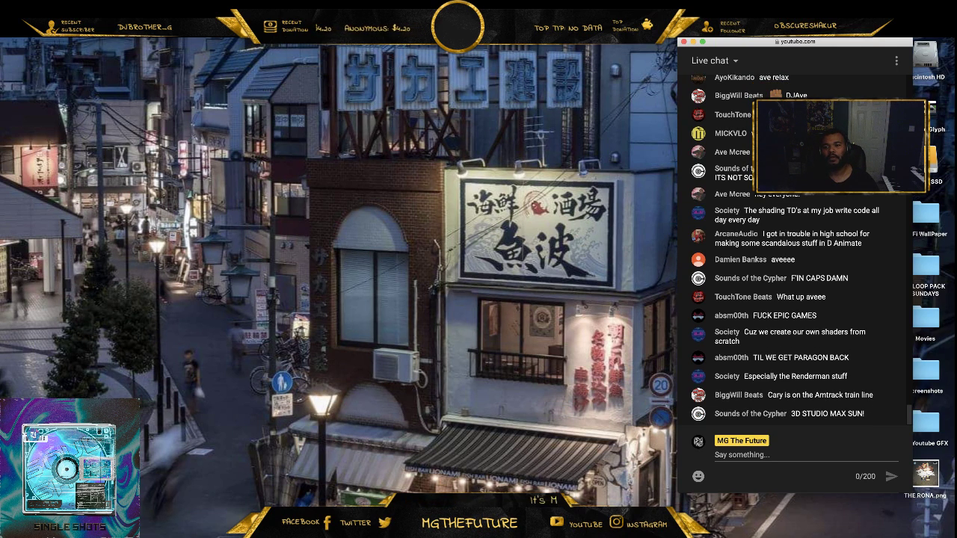
- Restore the OBS Studio window showing the Scenes, Sources, Mixer and Controls panels
{"action": "key", "text": "super+Tab"}
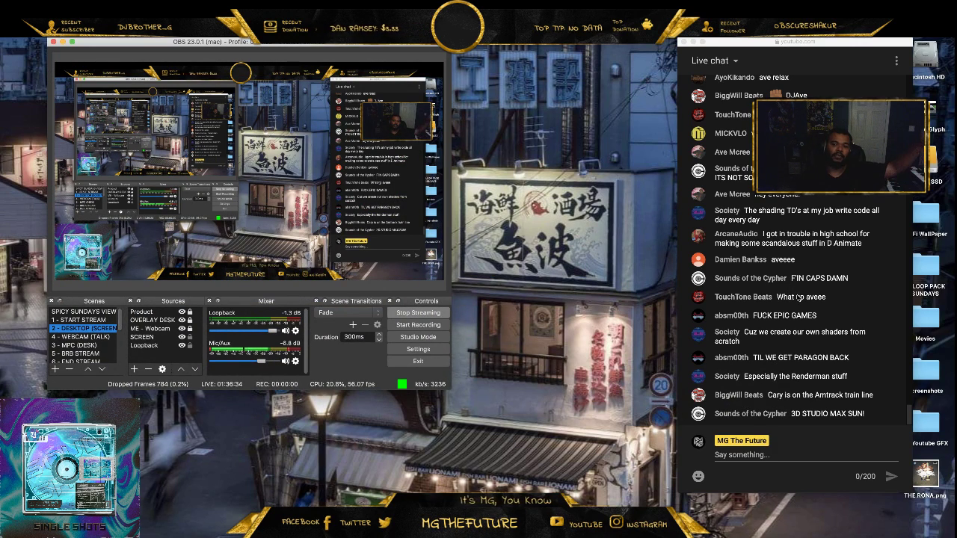
{"action": "scroll", "coordinate": [800, 297], "scroll_direction": "up", "scroll_amount": 2}
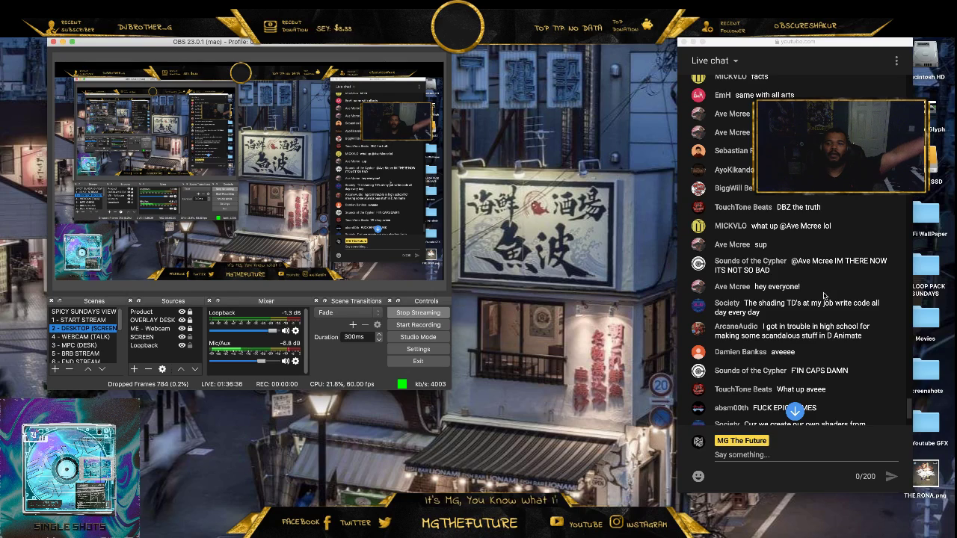
{"action": "scroll", "coordinate": [823, 297], "scroll_direction": "up", "scroll_amount": 3}
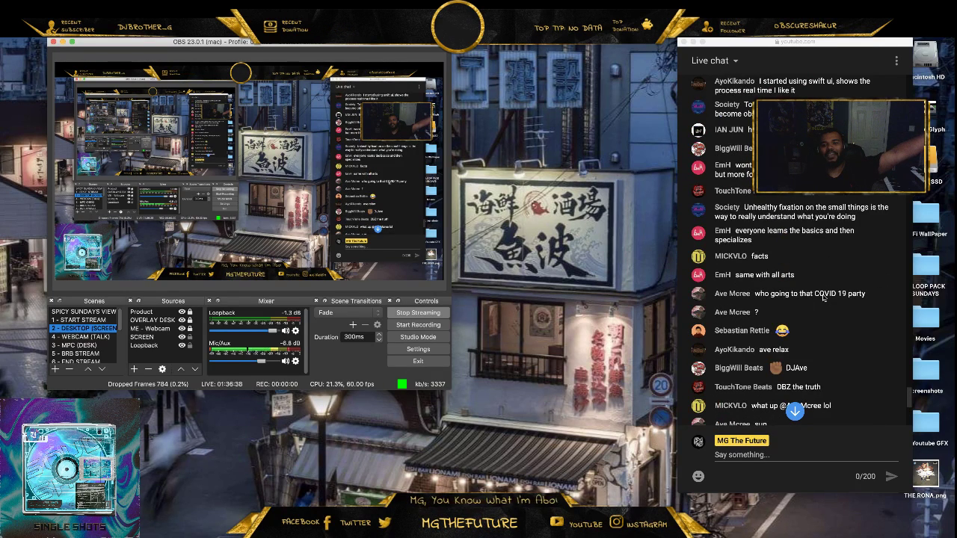
{"action": "scroll", "coordinate": [822, 299], "scroll_direction": "down", "scroll_amount": 3}
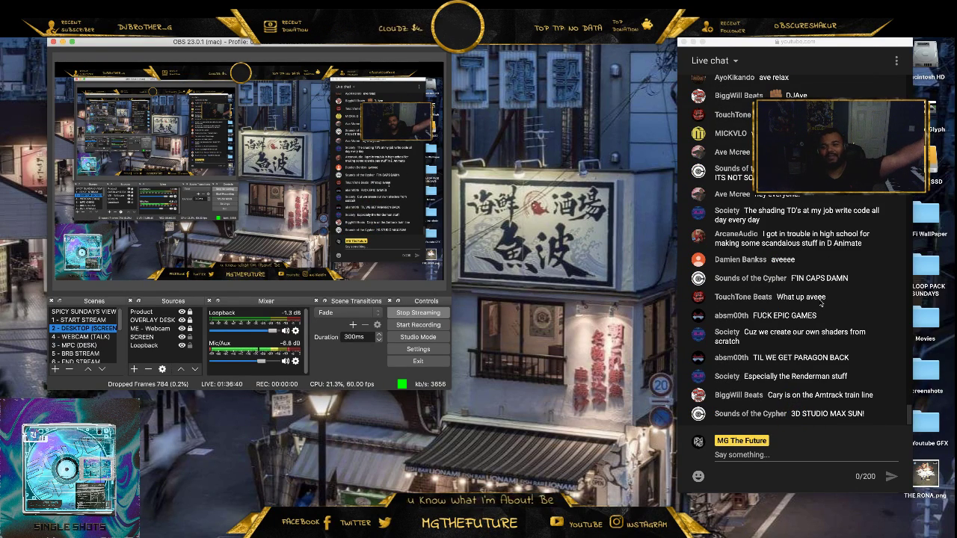